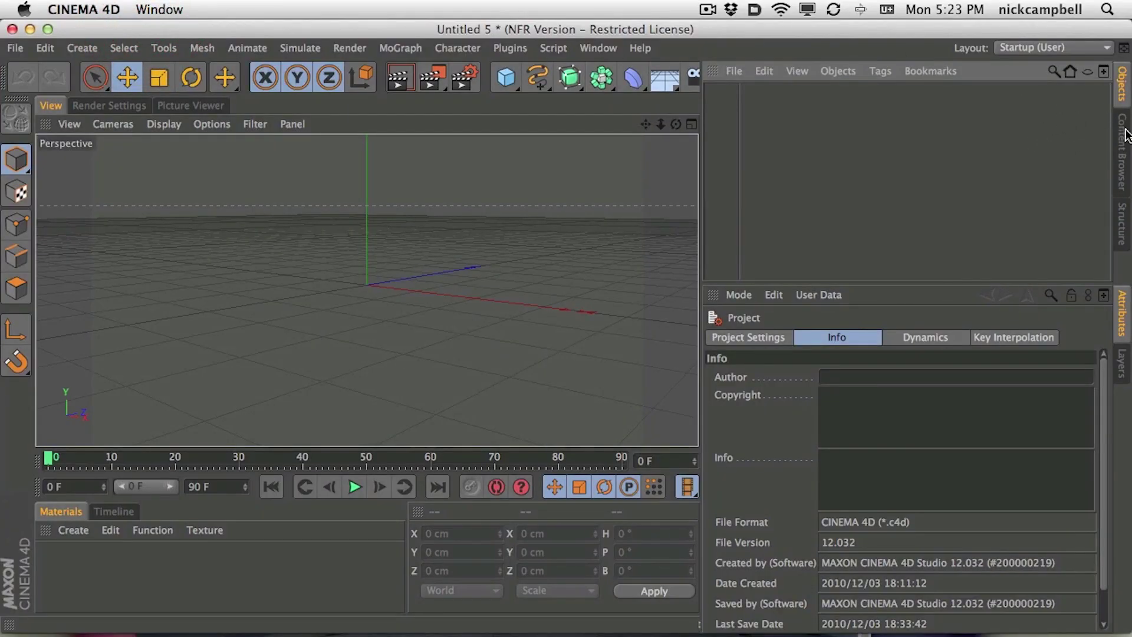
Step: Show the Content Browser and climb from the bathtub models up to the installed libraries, with smaller thumbnails
click(1122, 150)
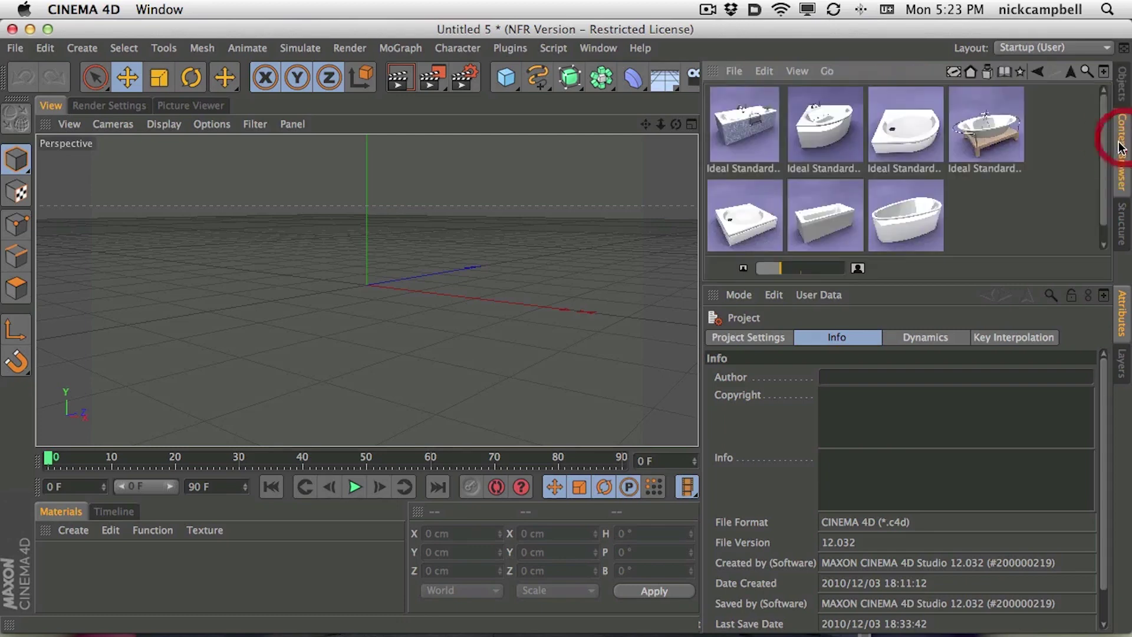
click(1071, 73)
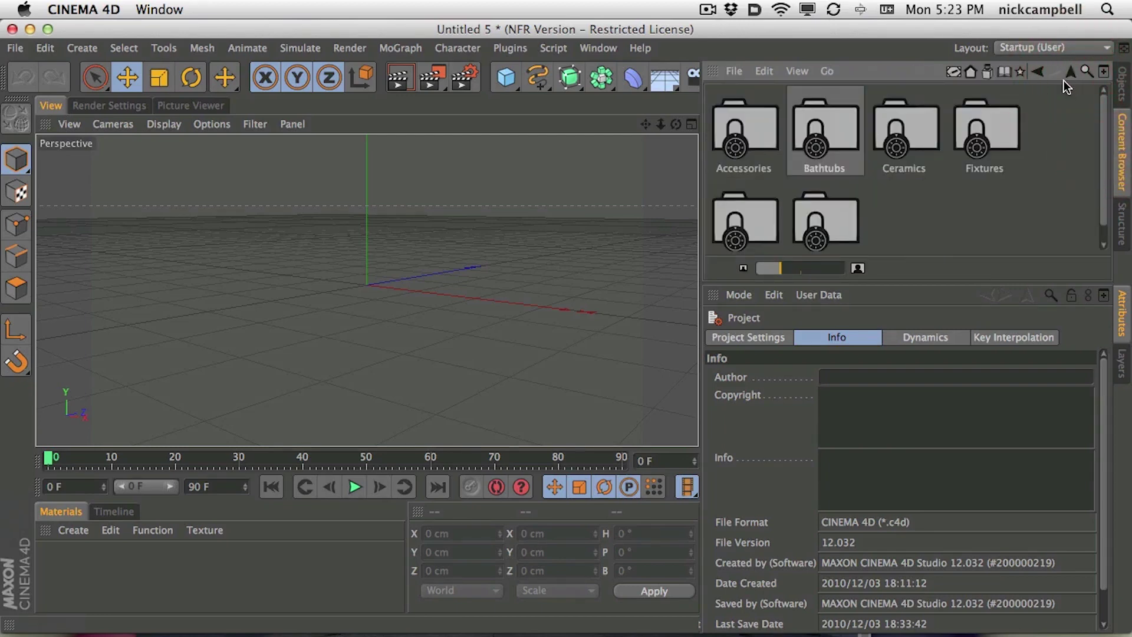
click(1071, 71)
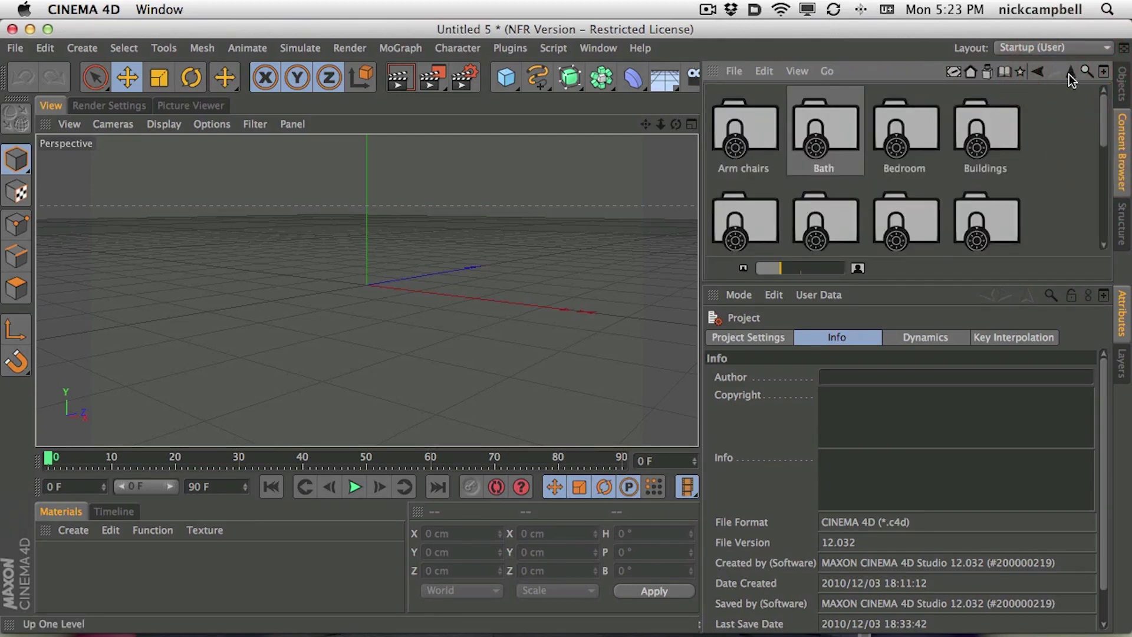
click(776, 269)
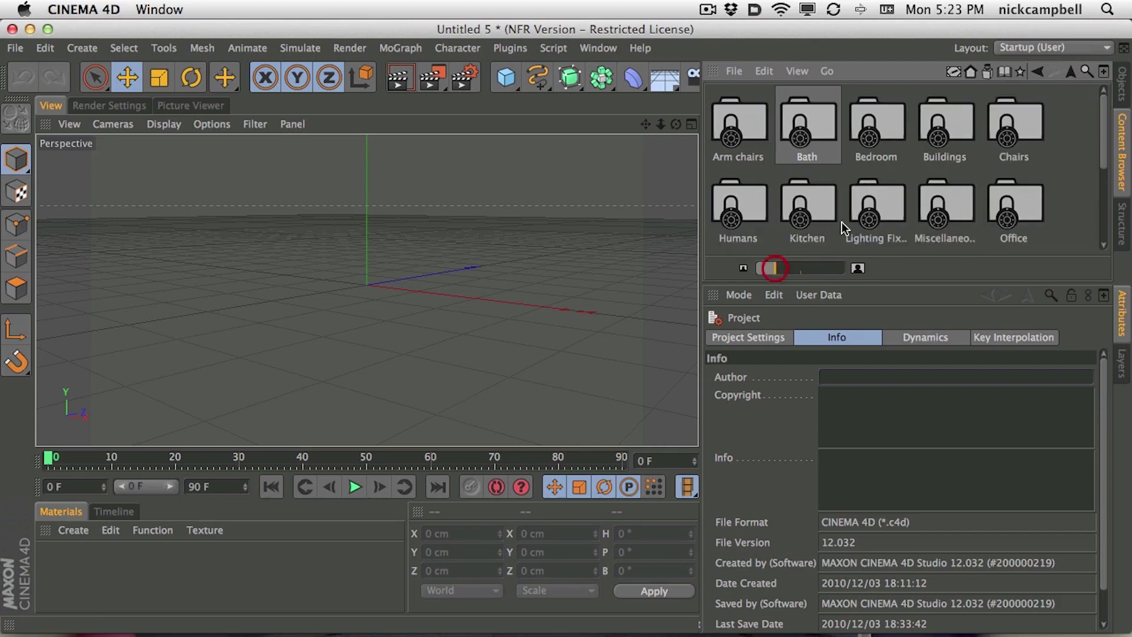
click(1070, 72)
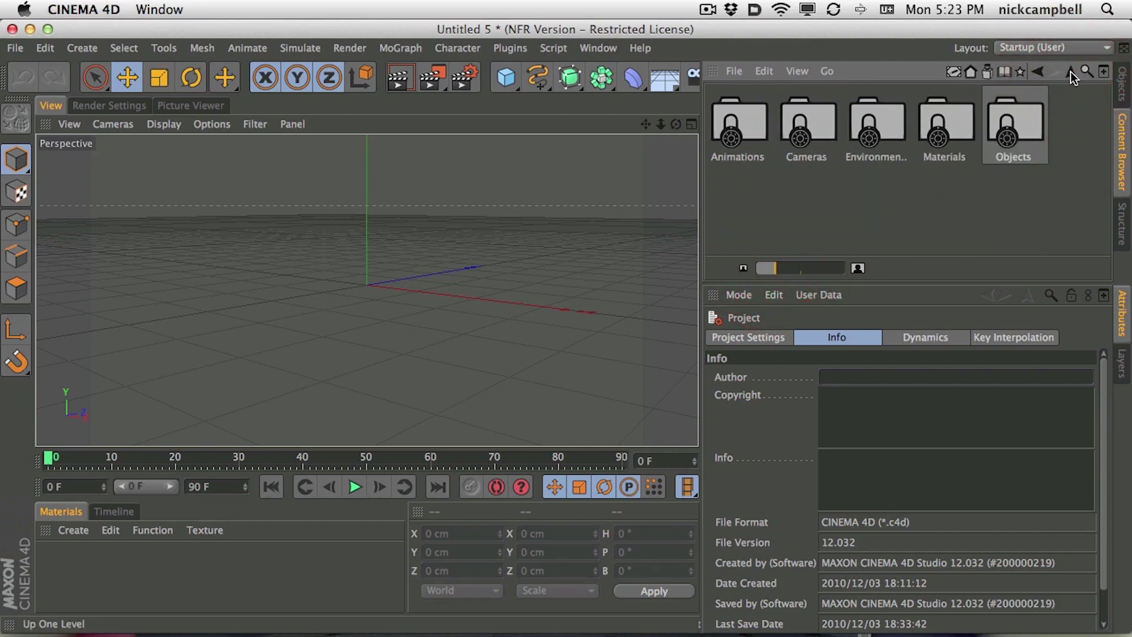
click(1071, 72)
Step: Look into Broadcast's 3D Objects, return to the library list and select Visualize
double_click(869, 121)
double_click(737, 120)
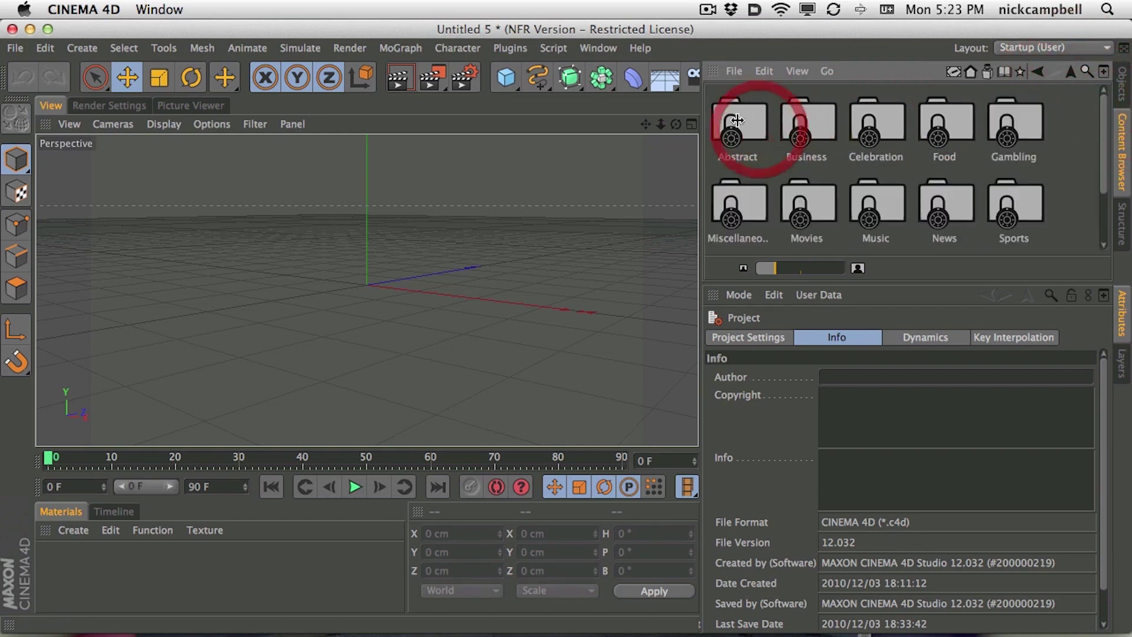
click(1071, 72)
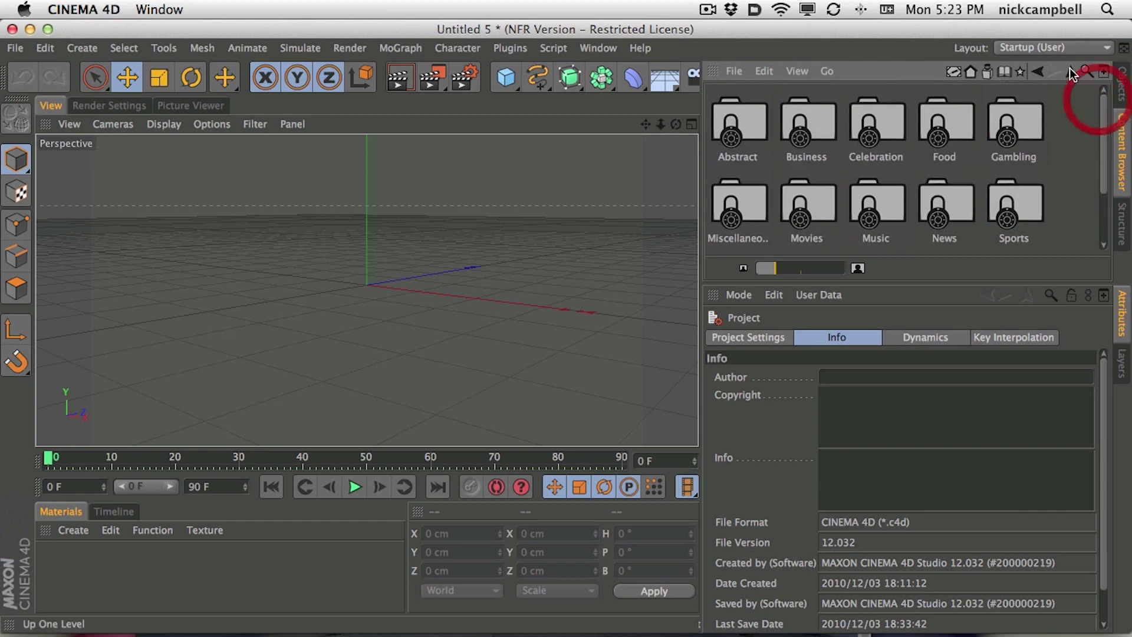
click(1070, 72)
drag(1104, 118, 1113, 205)
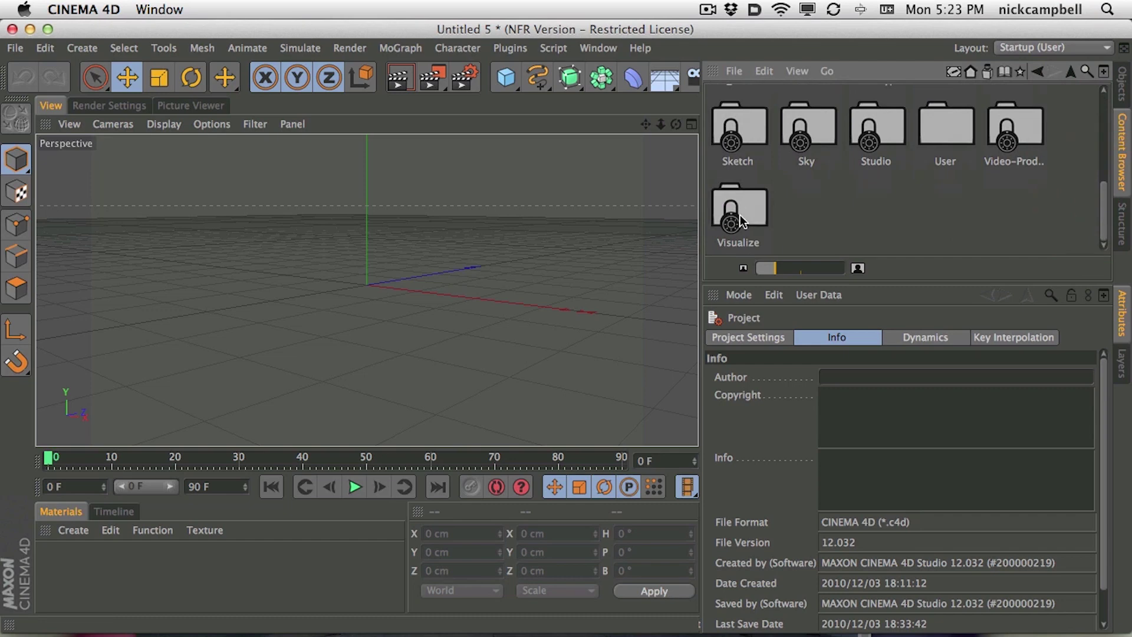
drag(1104, 199, 1104, 112)
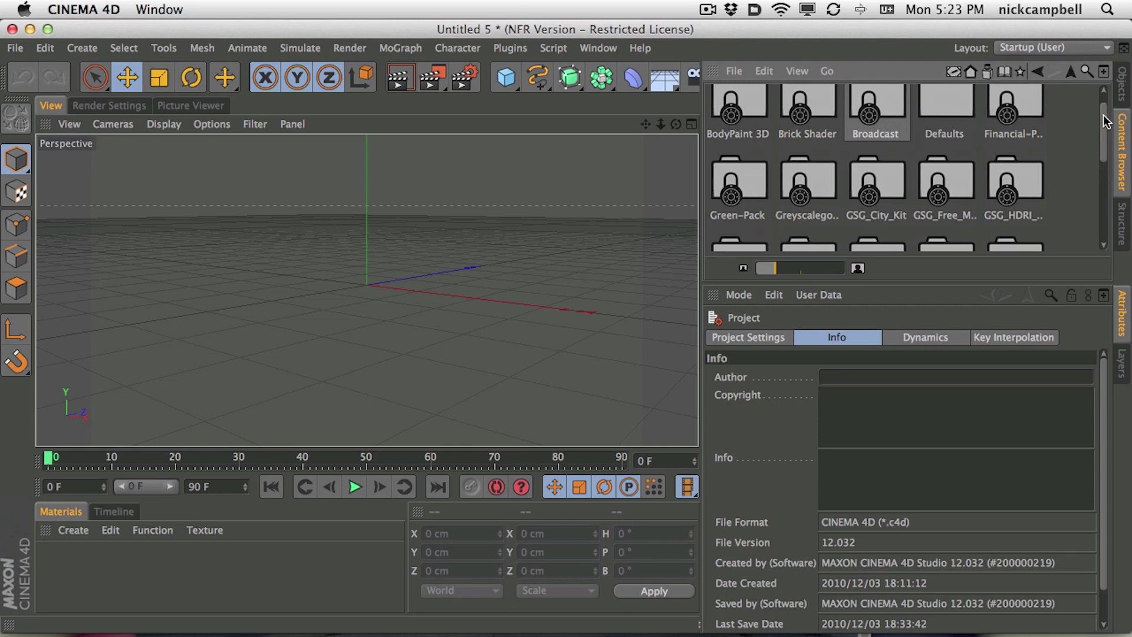
drag(1107, 121, 1104, 203)
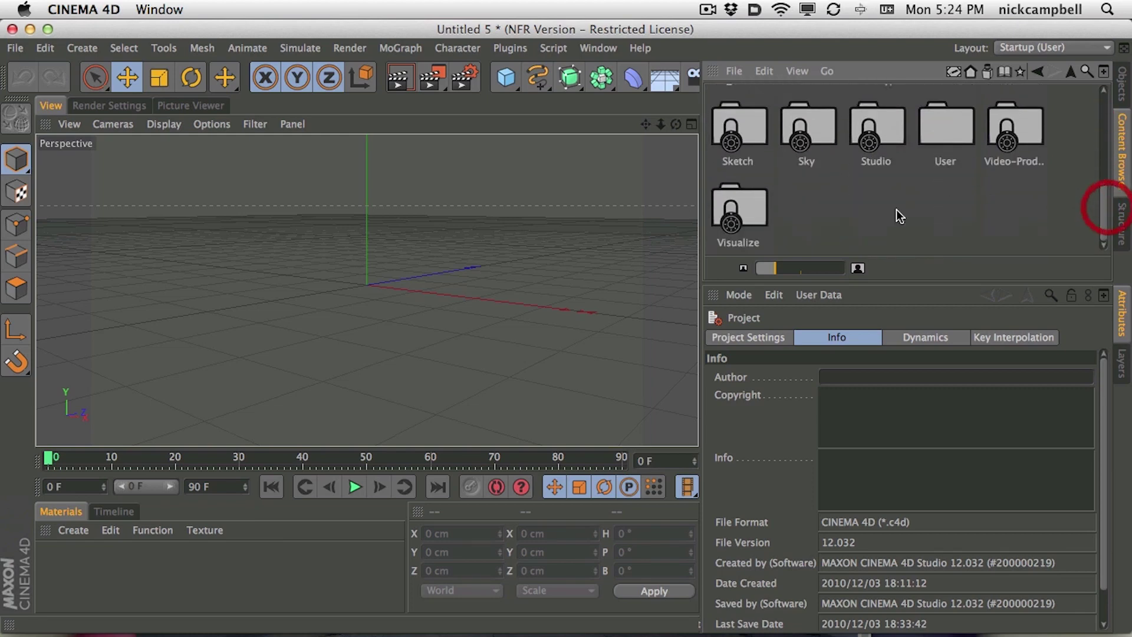
click(749, 219)
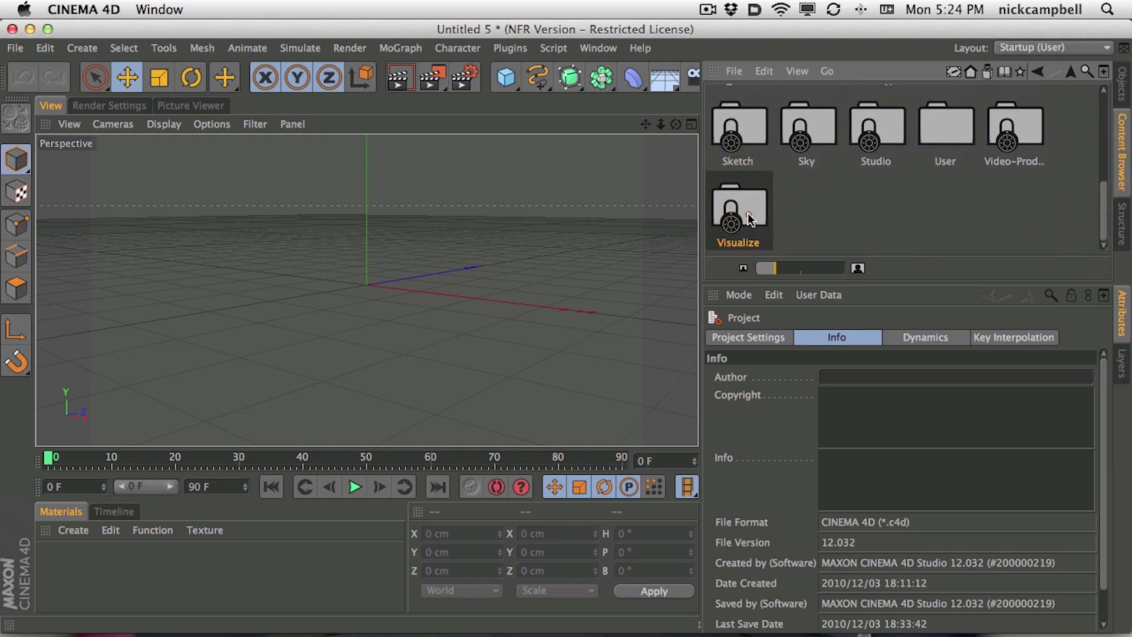
Step: Browse Visualize > Objects > Arm chairs, then return to the list of libraries
double_click(749, 219)
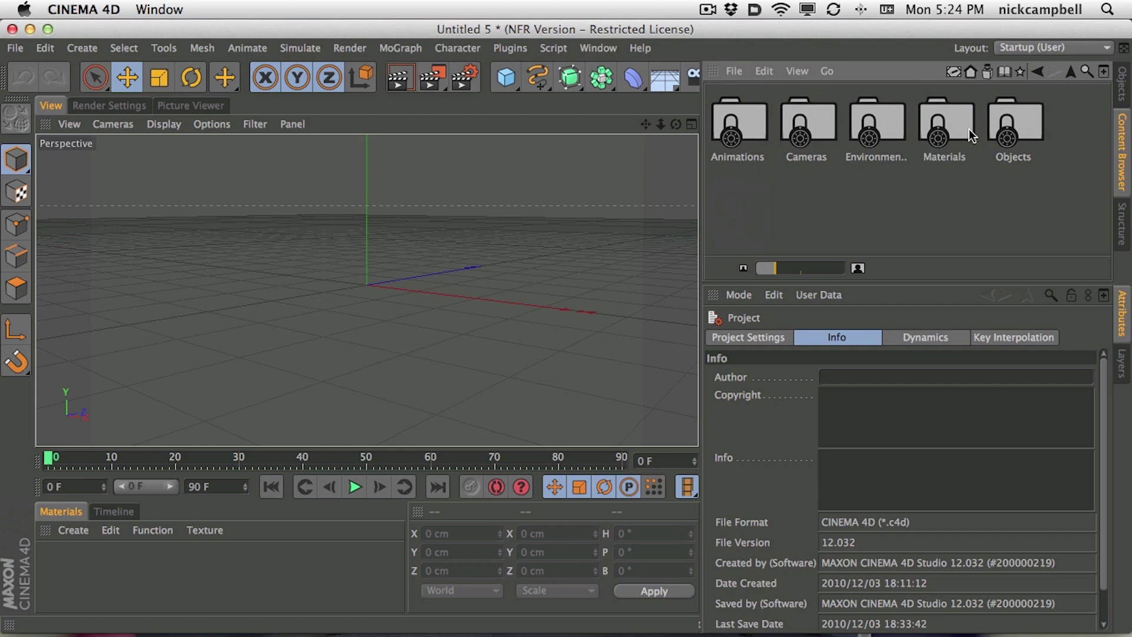
double_click(1014, 122)
mouse_move(1108, 137)
mouse_down()
mouse_move(1107, 213)
mouse_move(1103, 130)
mouse_move(1104, 151)
mouse_move(1107, 132)
mouse_move(1116, 138)
mouse_up()
double_click(760, 120)
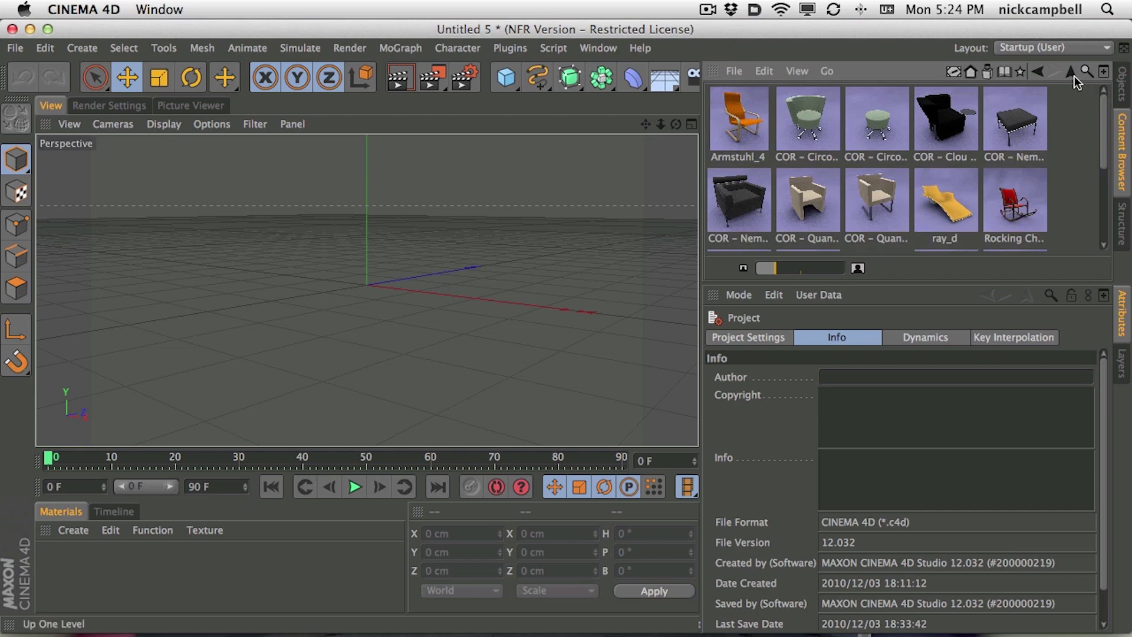
click(1073, 73)
drag(1113, 135, 1126, 202)
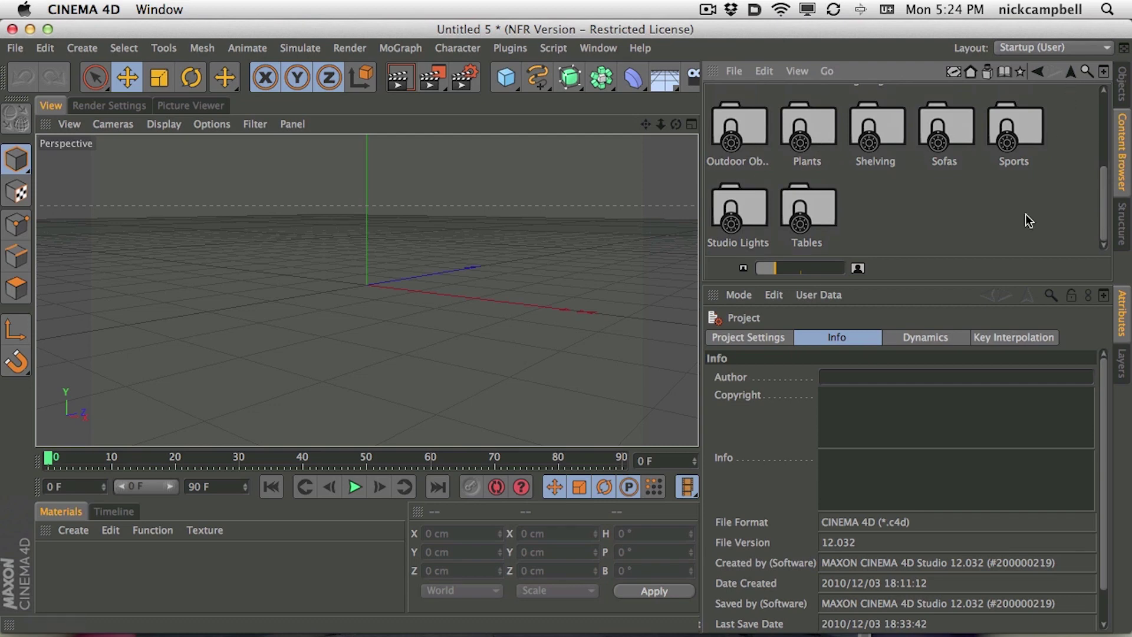
click(1070, 72)
click(1070, 72)
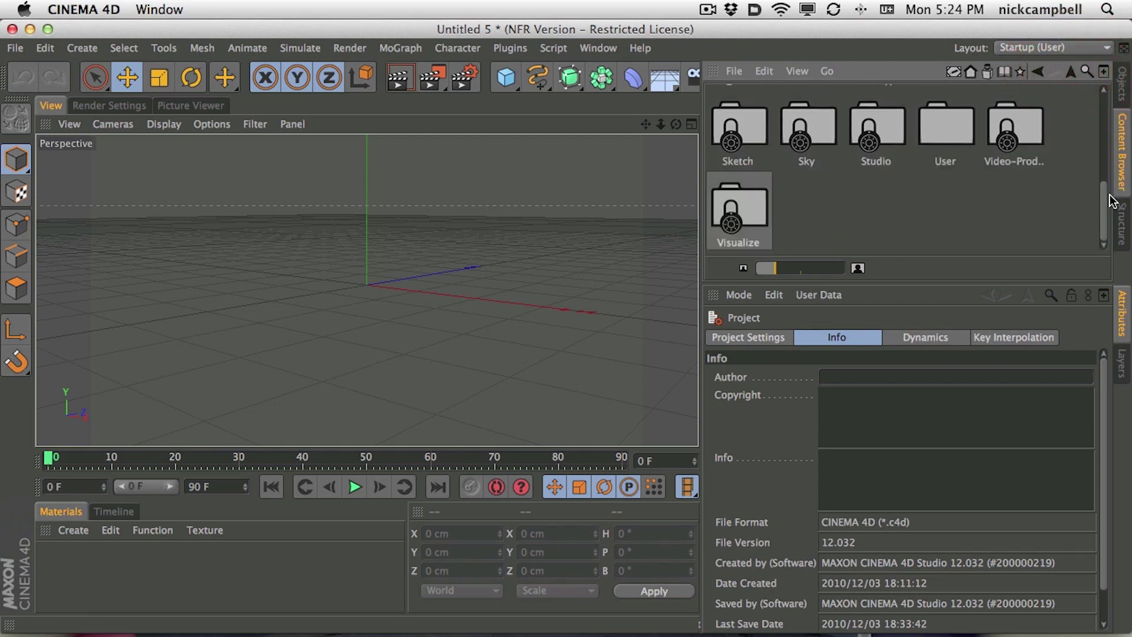
Step: Open the Broadcast library's 3D Objects > Sports folder
scroll(1100, 82, up, 5)
click(1102, 74)
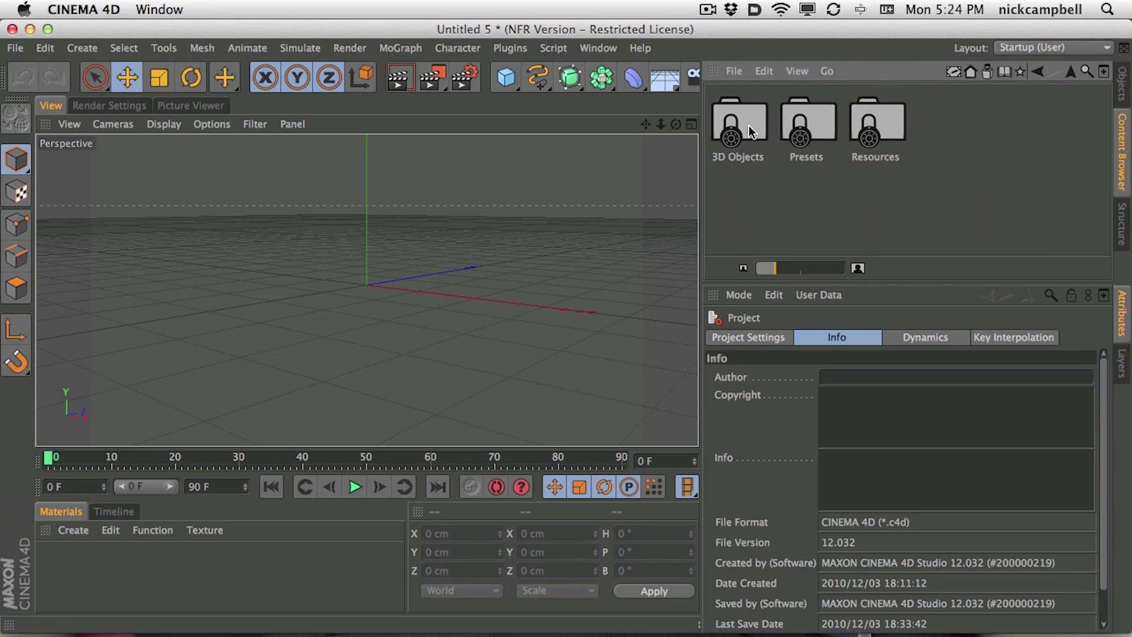
double_click(750, 131)
scroll(1101, 137, down, 2)
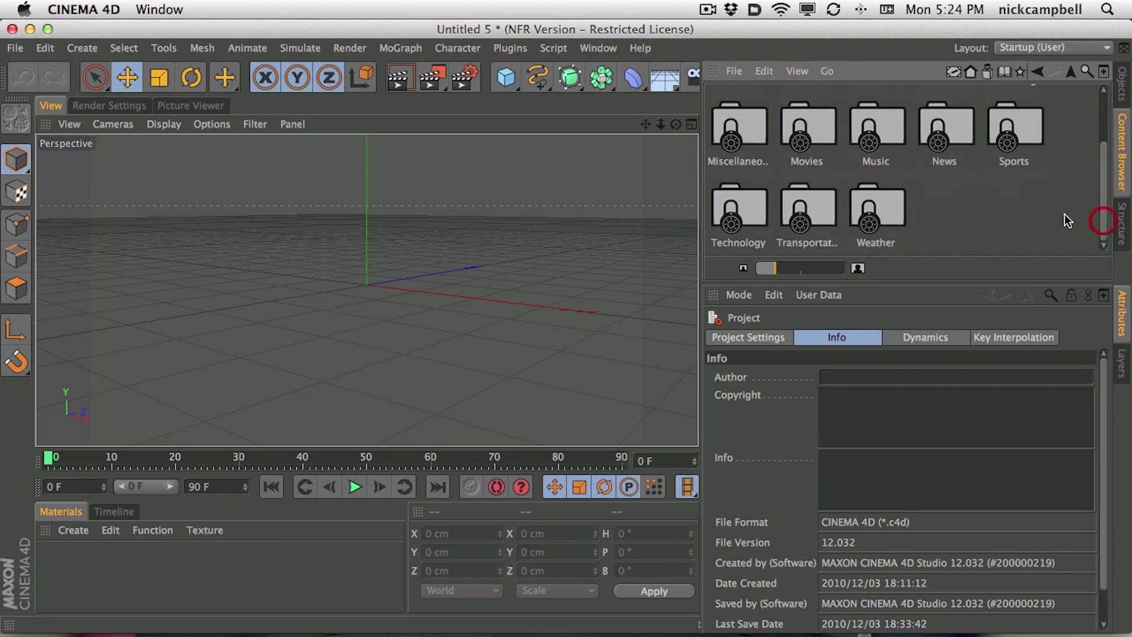
double_click(996, 130)
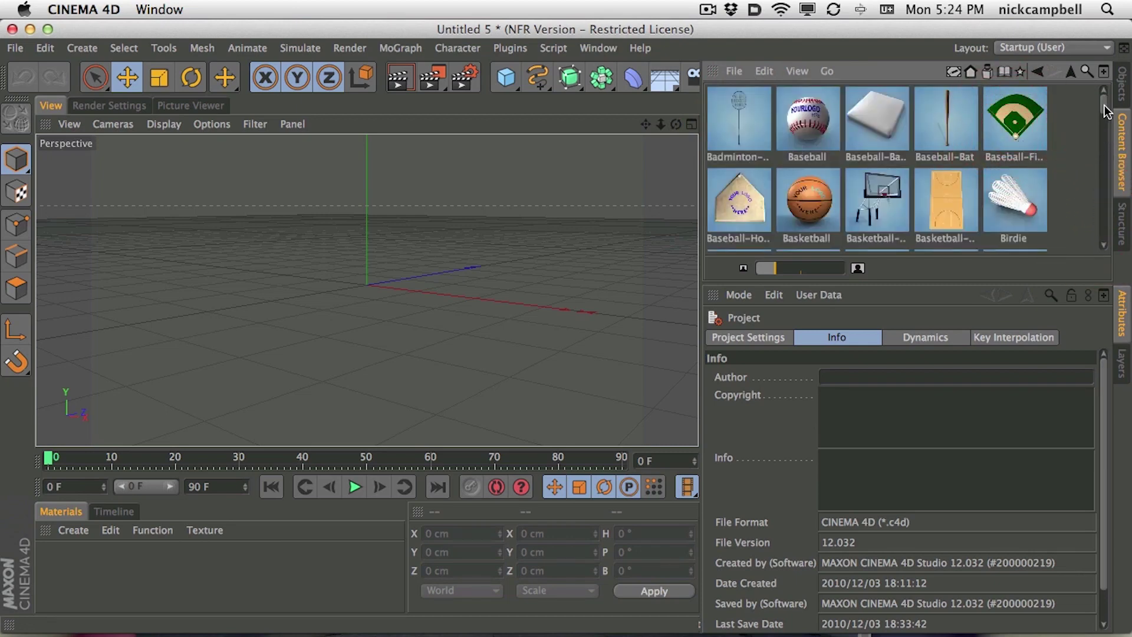
Step: Place the Baseball preset into the scene and zoom and orbit the camera close to it
drag(816, 124, 542, 265)
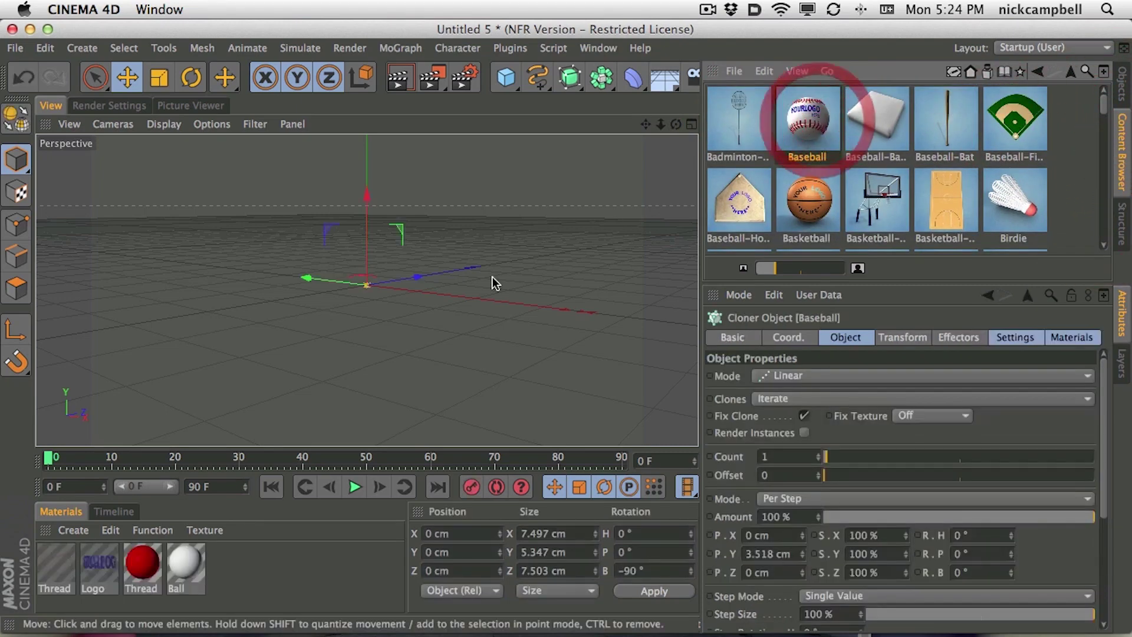
key(2)
drag(371, 285, 405, 278)
key(1)
key(2)
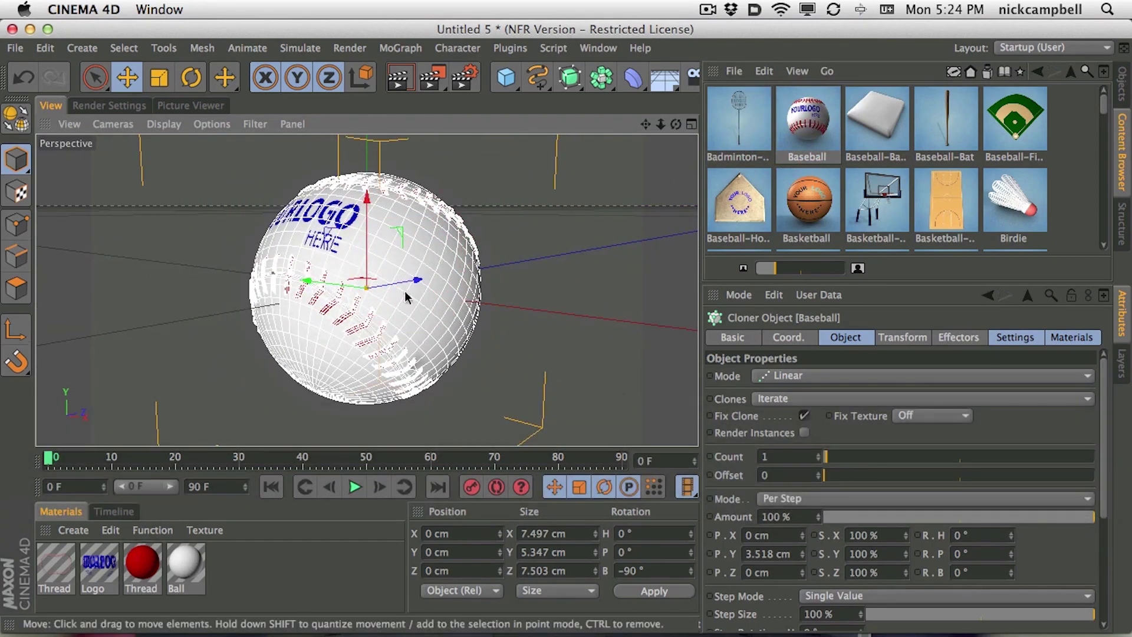
key(2)
drag(344, 322, 405, 253)
key(3)
key(2)
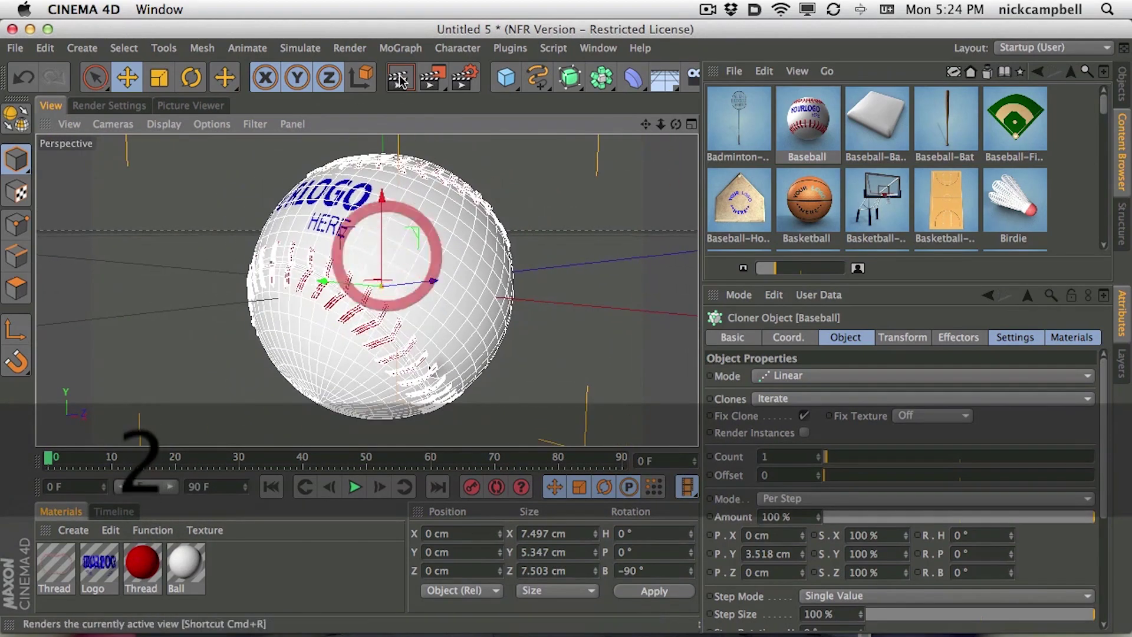
Step: Render a preview of the baseball, enlarge it in view, and select the Logo material
click(399, 77)
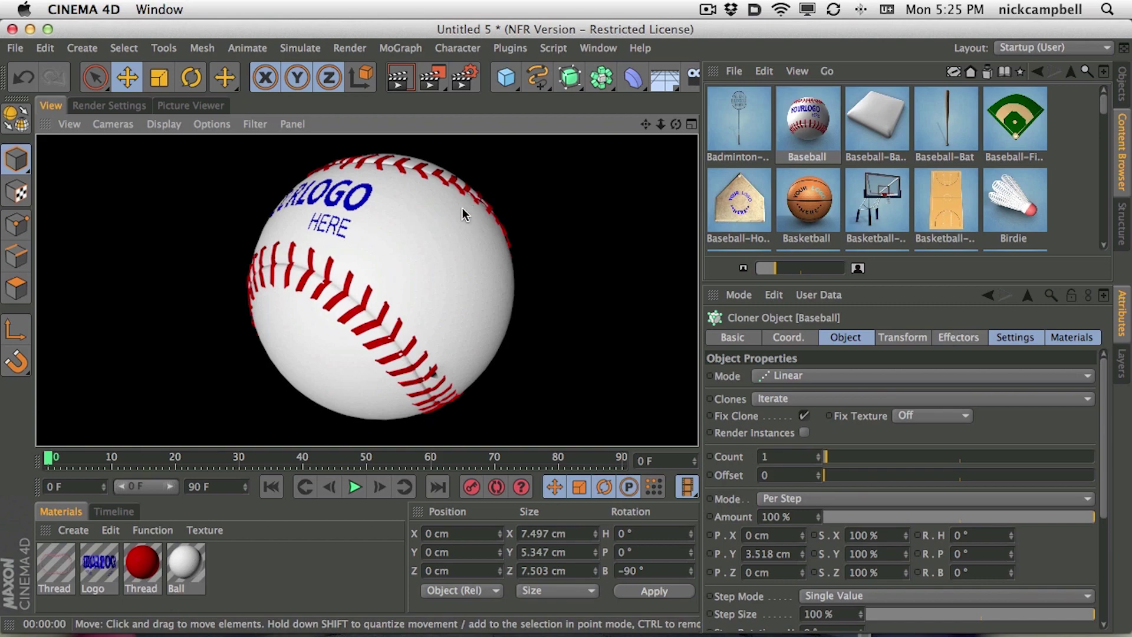
alt+drag(383, 254, 424, 297)
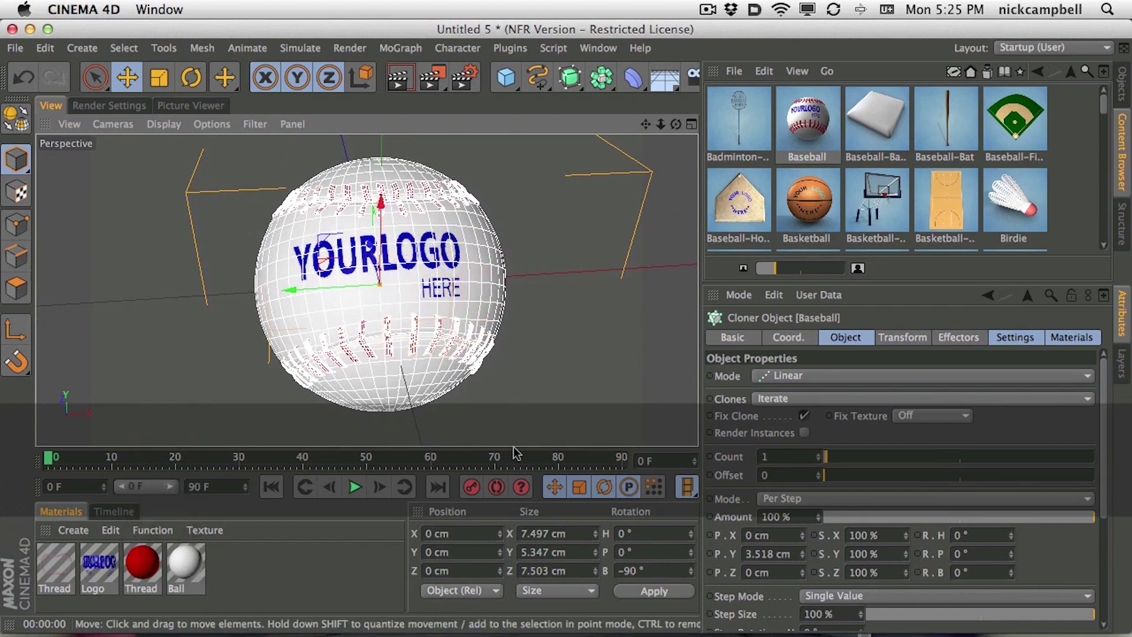
click(109, 565)
Step: Inspect the Logo material's Color and Alpha texture settings and move its editor off the ball
double_click(109, 564)
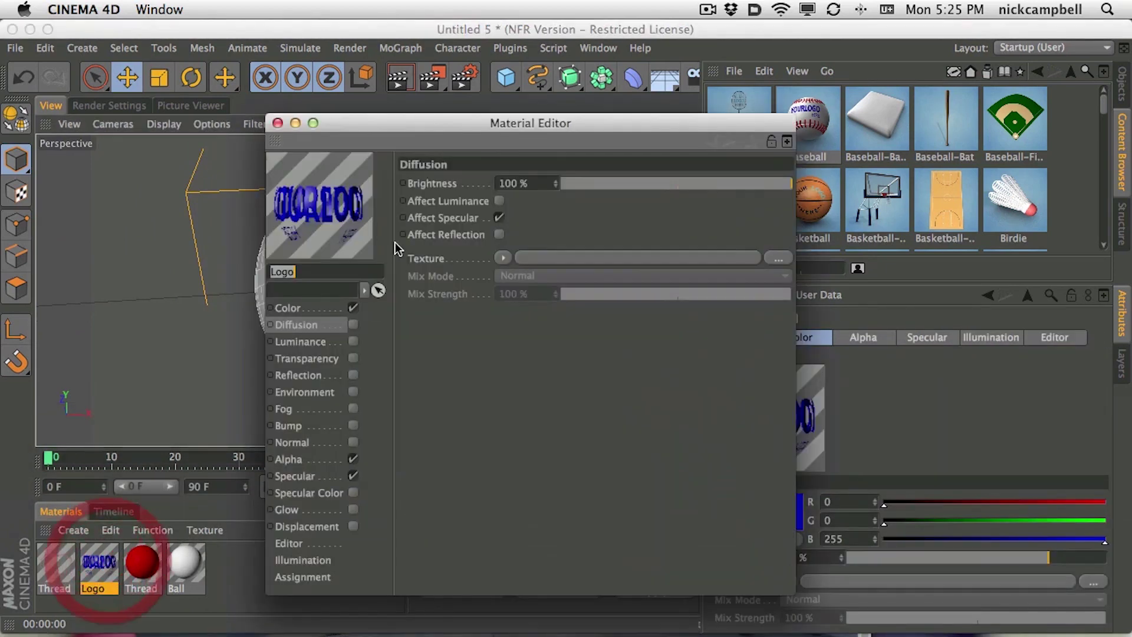
click(336, 308)
click(331, 459)
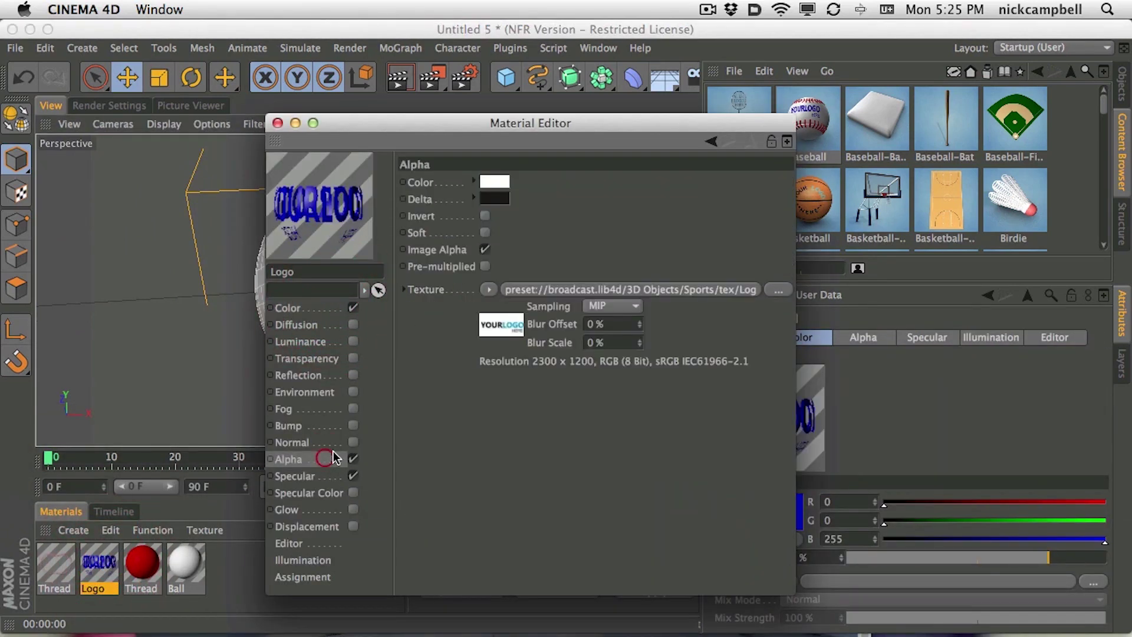
click(665, 293)
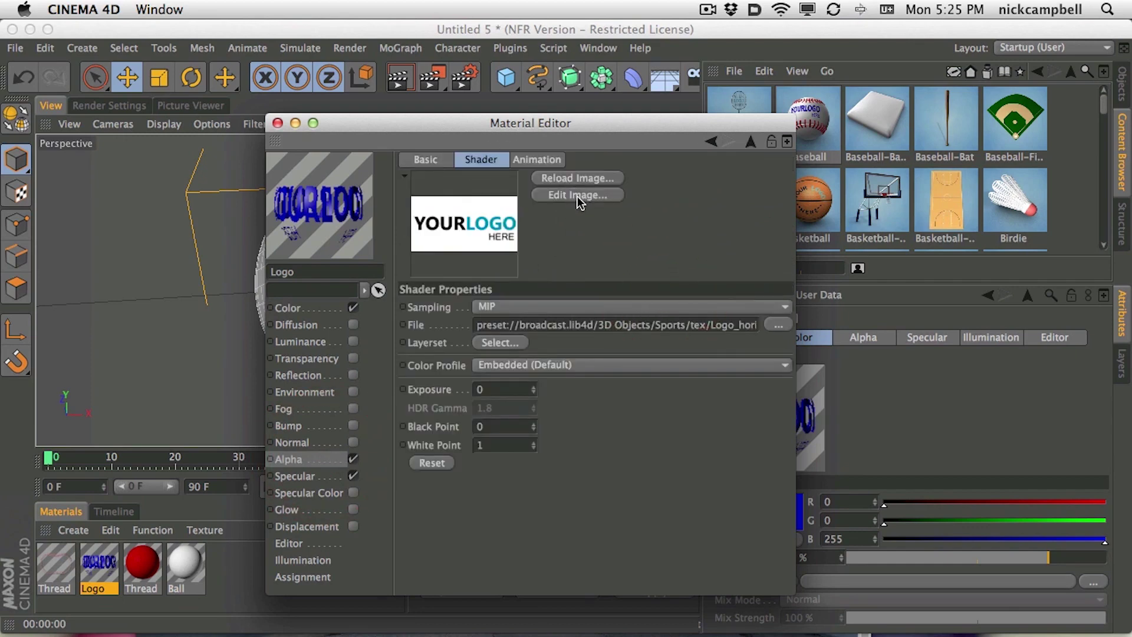
drag(577, 127, 662, 313)
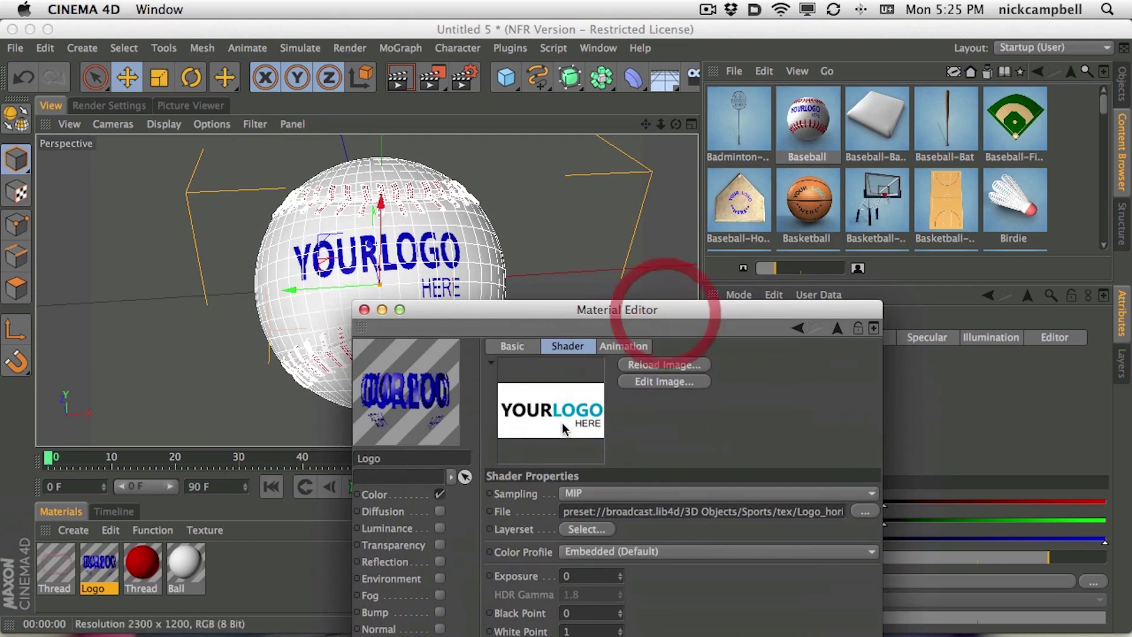
drag(625, 312, 861, 57)
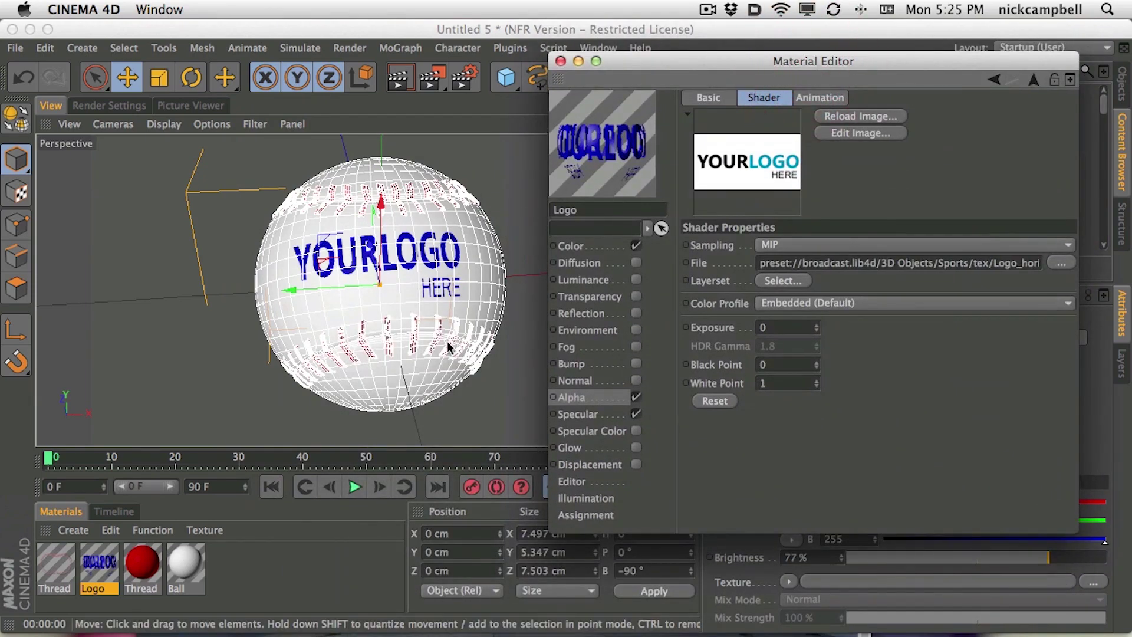
drag(631, 61, 638, 62)
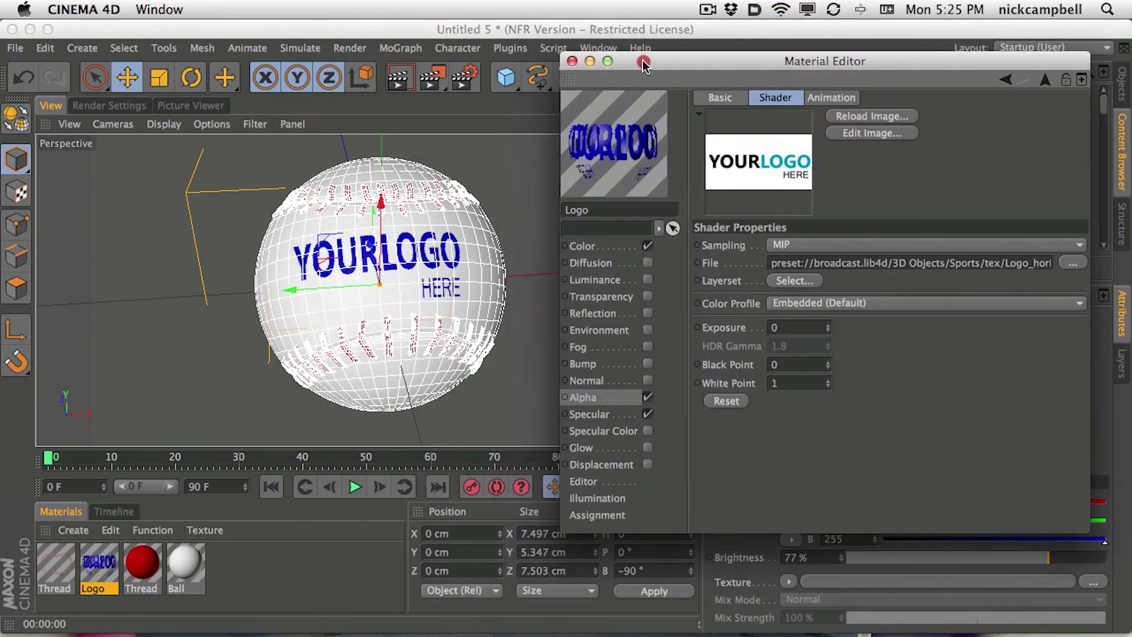
Step: Disable the Logo material's Alpha and Color channels and close the editor
click(642, 400)
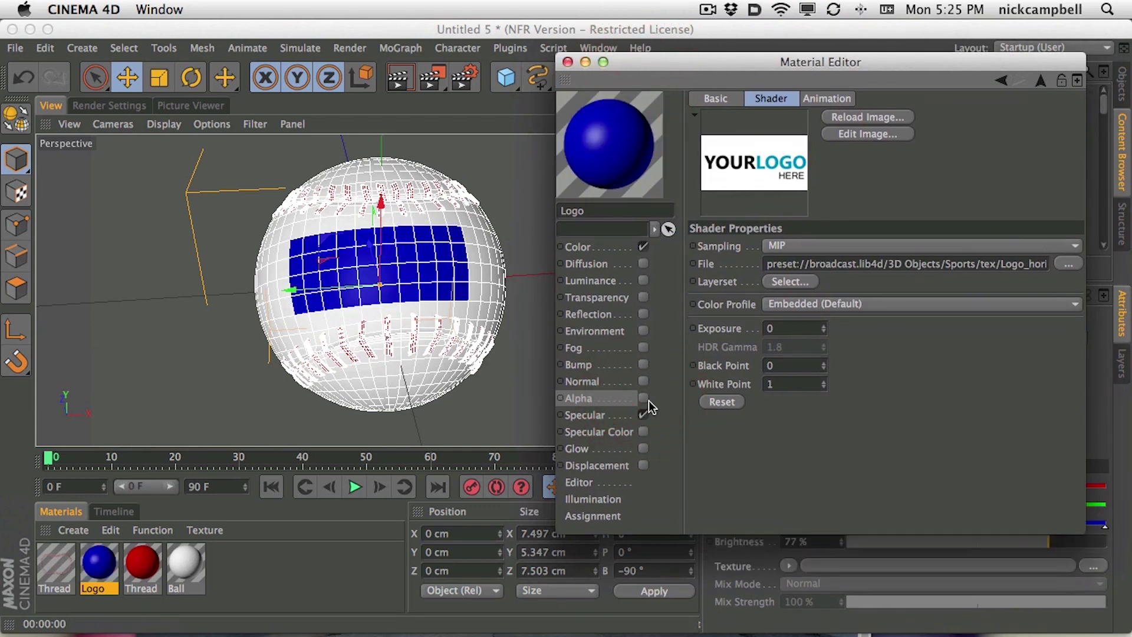
click(643, 246)
click(568, 62)
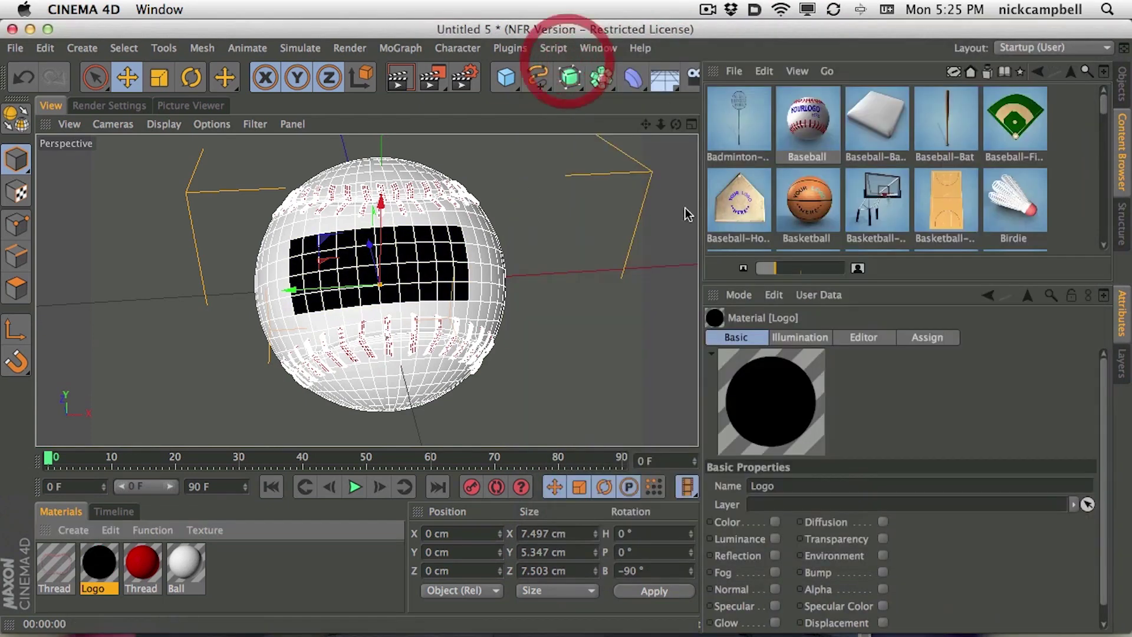
Step: Delete the Logo texture tags from Baseball(lowpoly) and flap2 in the Object Manager
click(1123, 83)
click(711, 93)
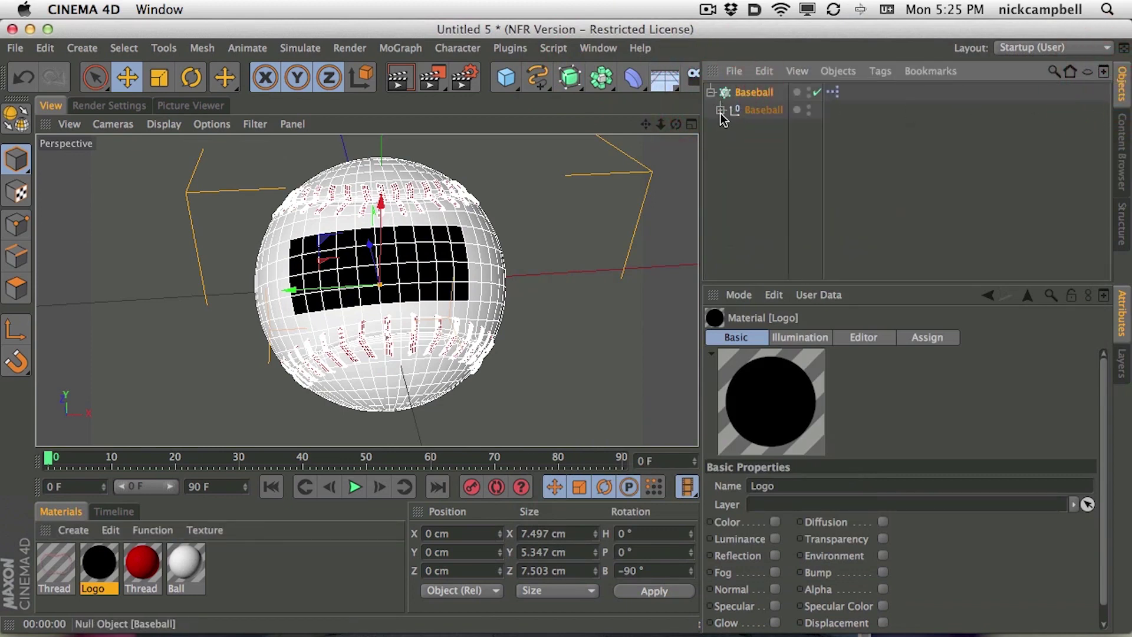
click(720, 110)
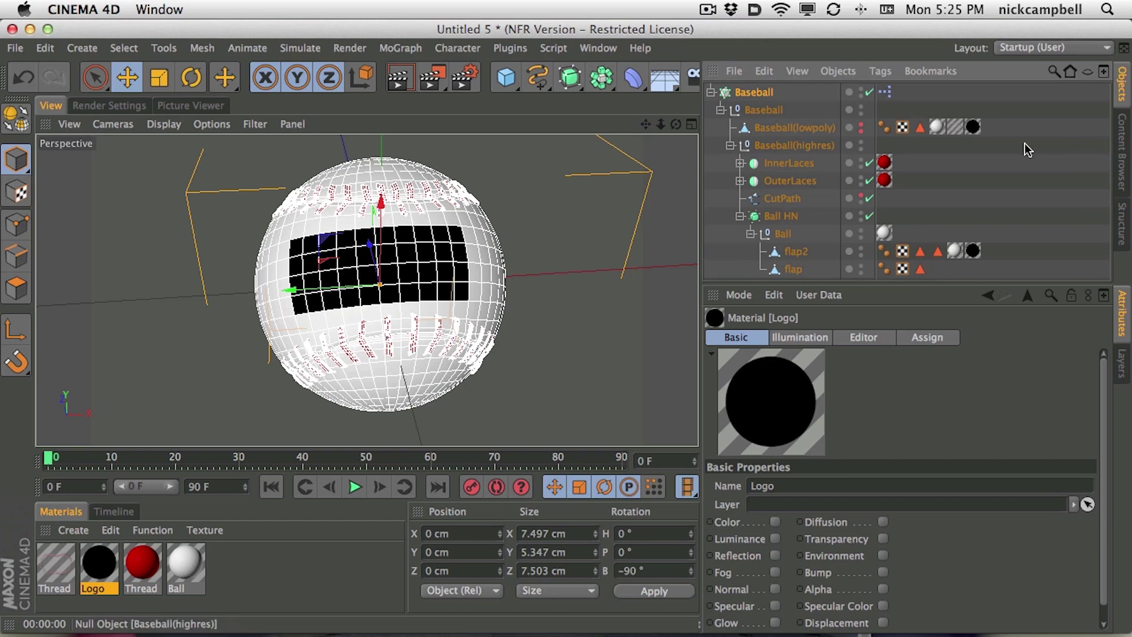
click(973, 127)
super+click(972, 251)
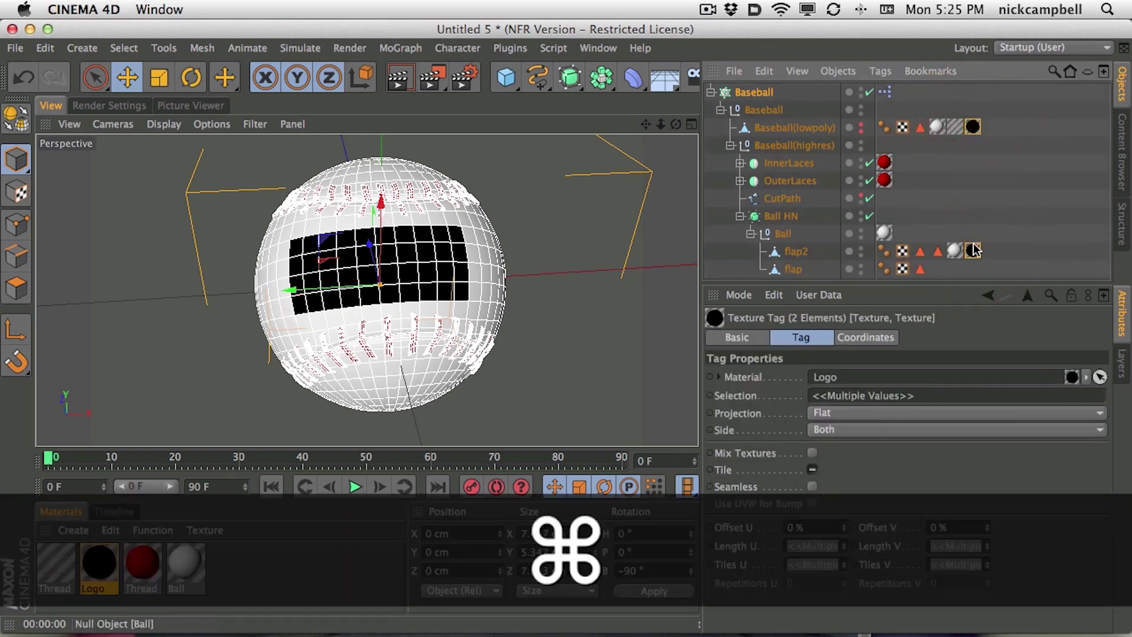
key(Delete)
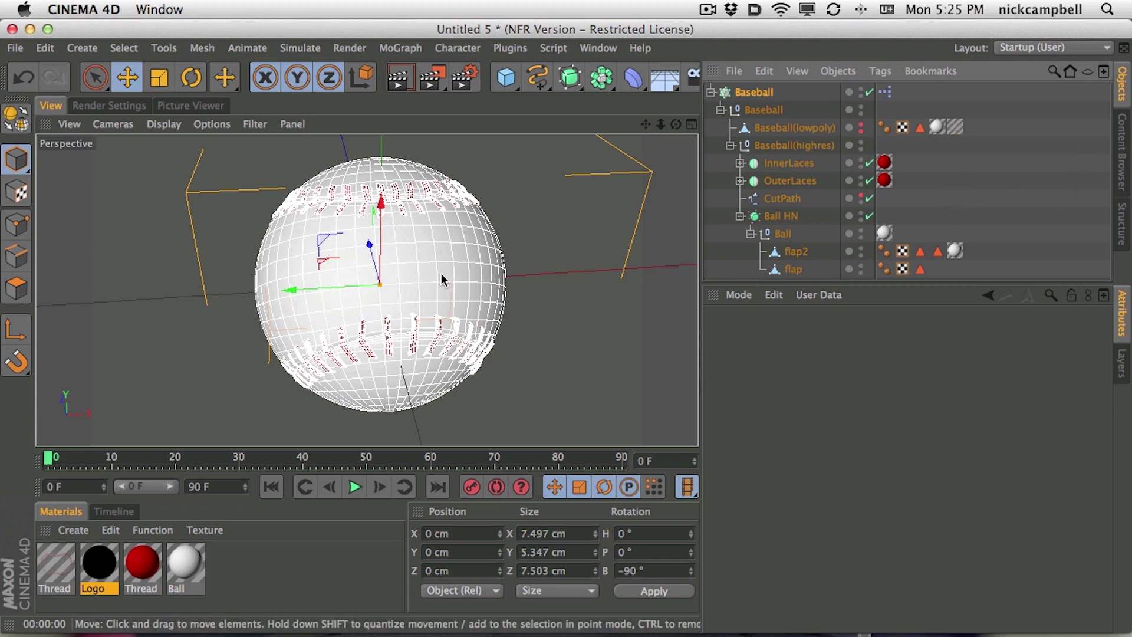
Step: Reframe the baseball in the viewport and open the Ball material for editing
key(3)
key(3)
drag(412, 277, 450, 260)
key(2)
key(1)
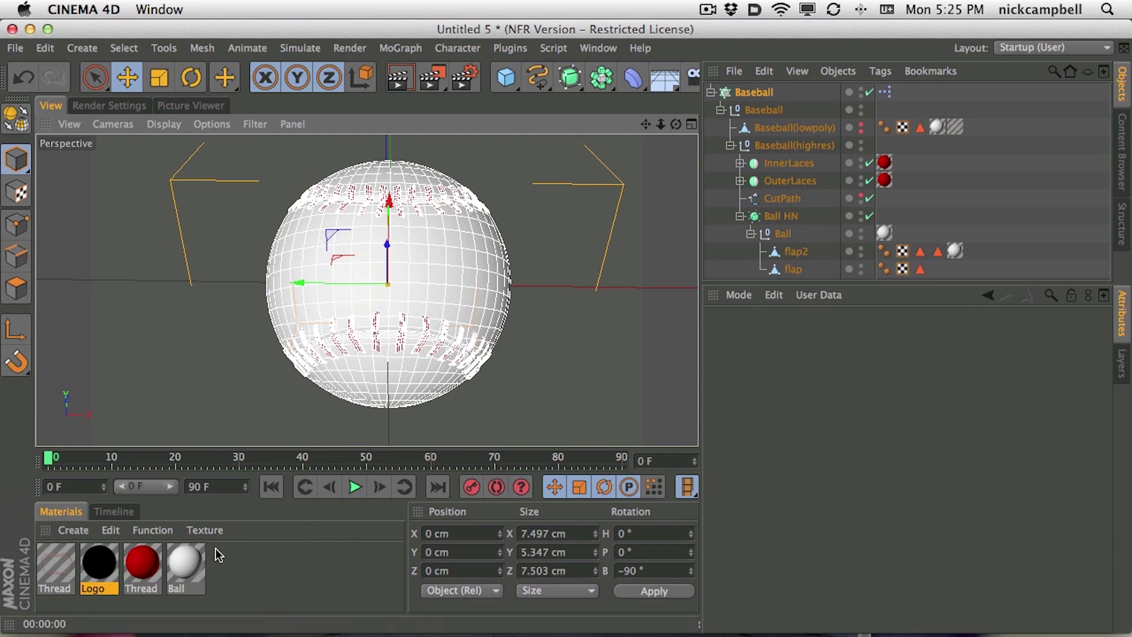
double_click(186, 565)
Step: Show the Ball material's Bump settings and render a close-up preview of the surface
drag(352, 125, 684, 68)
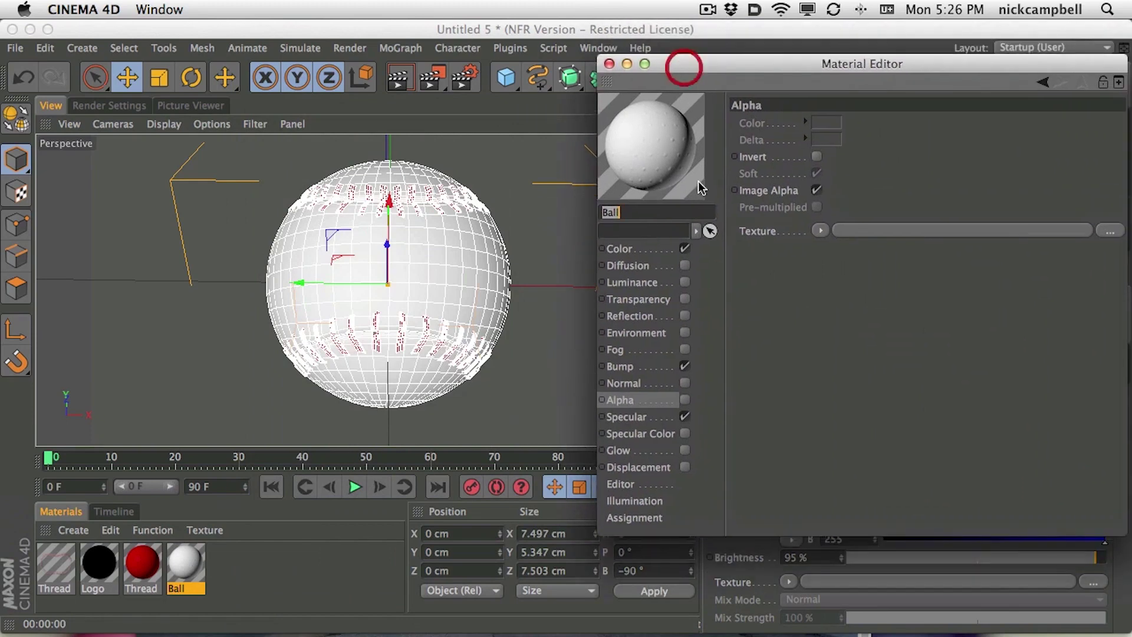
click(651, 366)
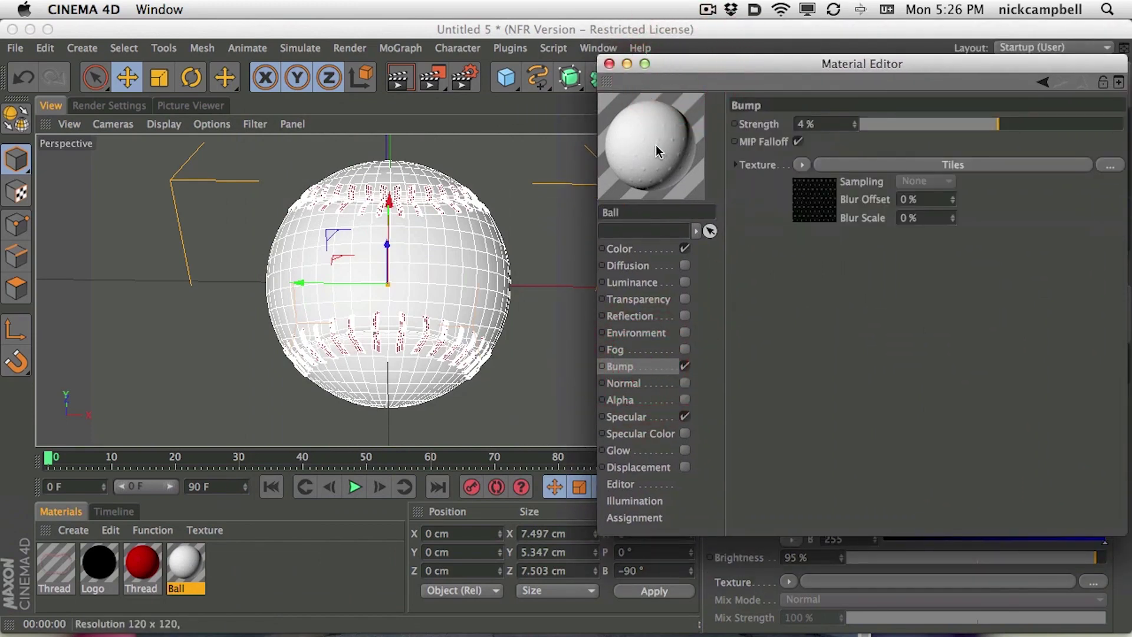
key(2)
drag(520, 244, 327, 122)
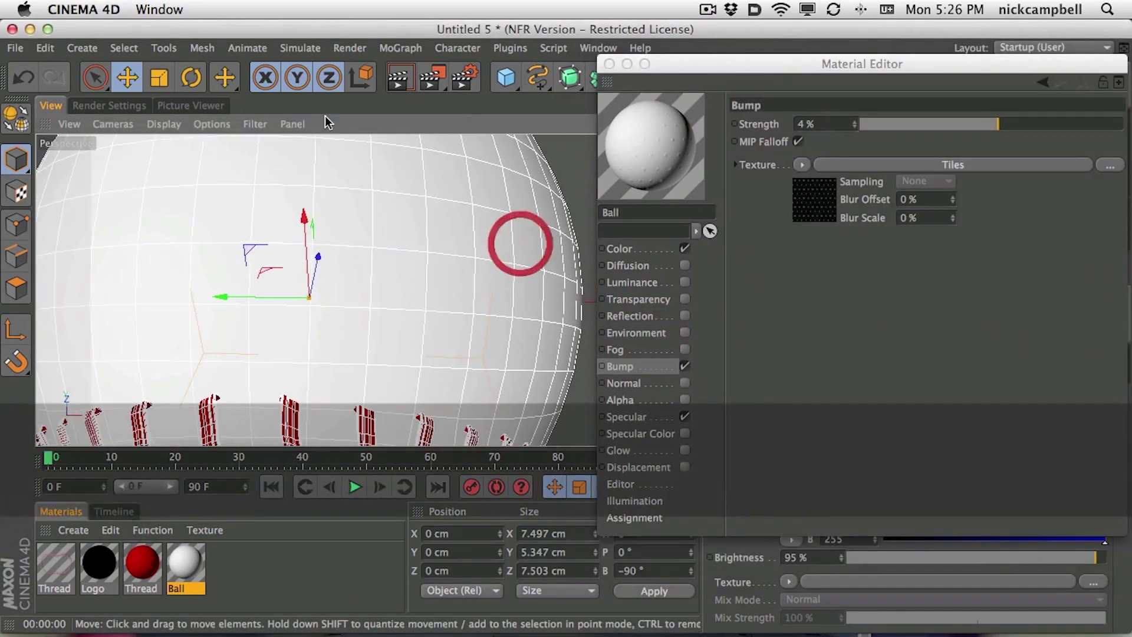
click(398, 76)
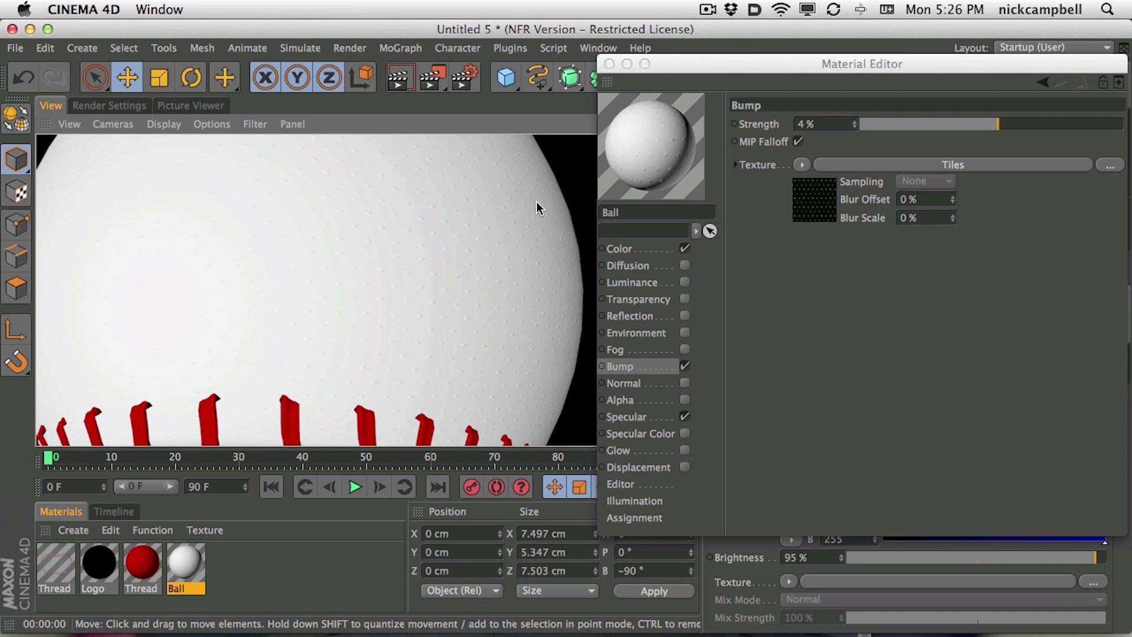
Step: Zoom back out to the whole ball and swap the Bump texture from Tiles to Noise
key(2)
drag(479, 283, 455, 285)
key(1)
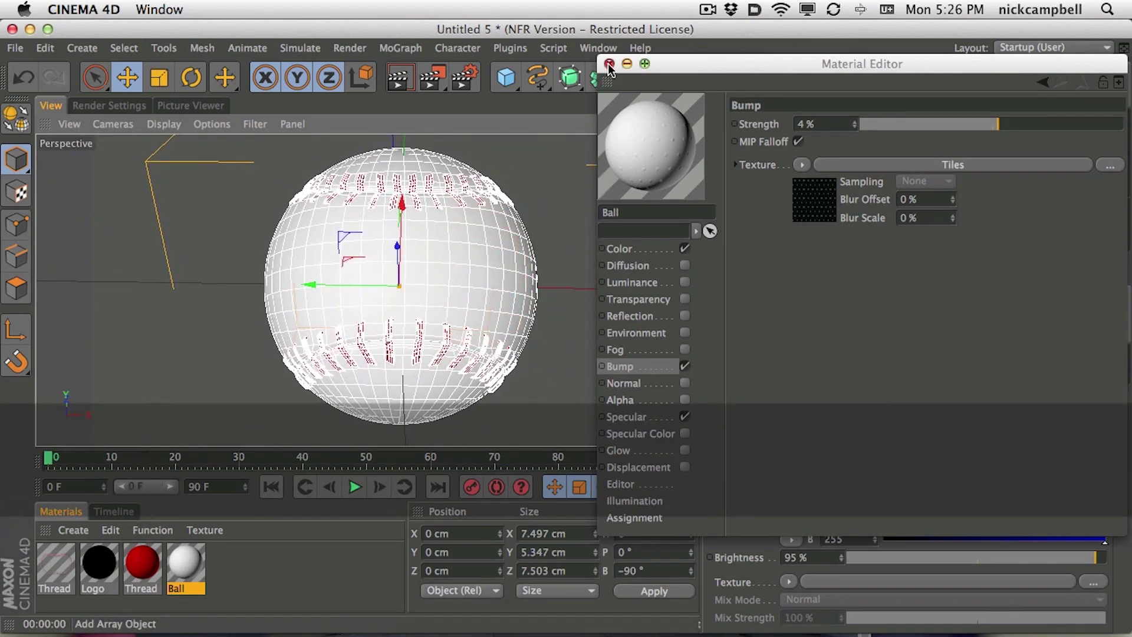
drag(803, 167, 874, 423)
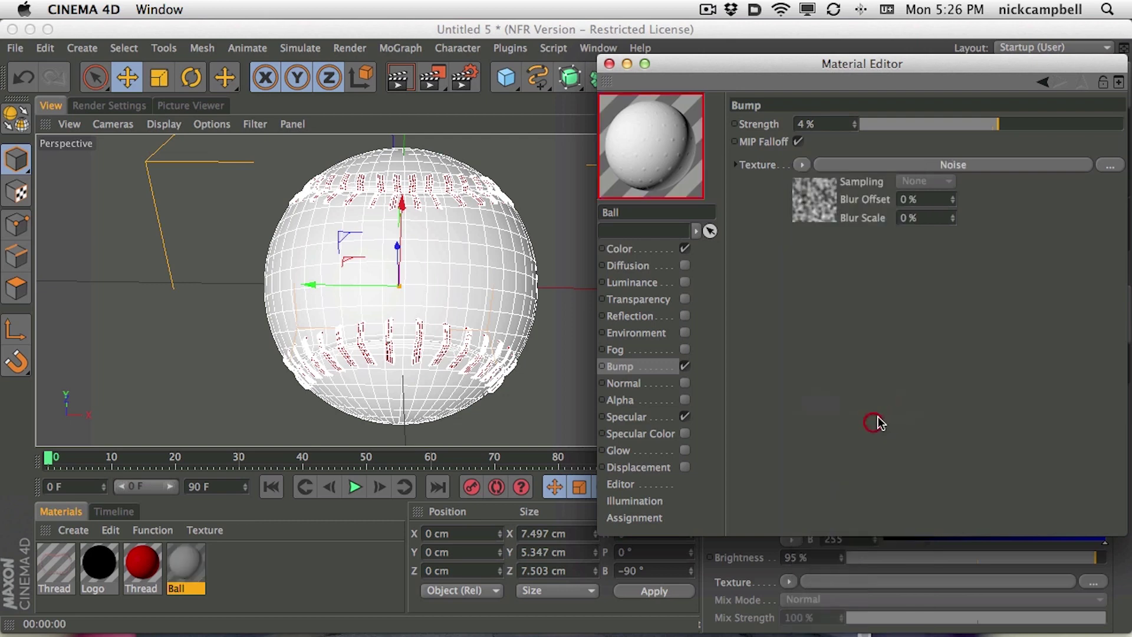
drag(767, 72, 764, 72)
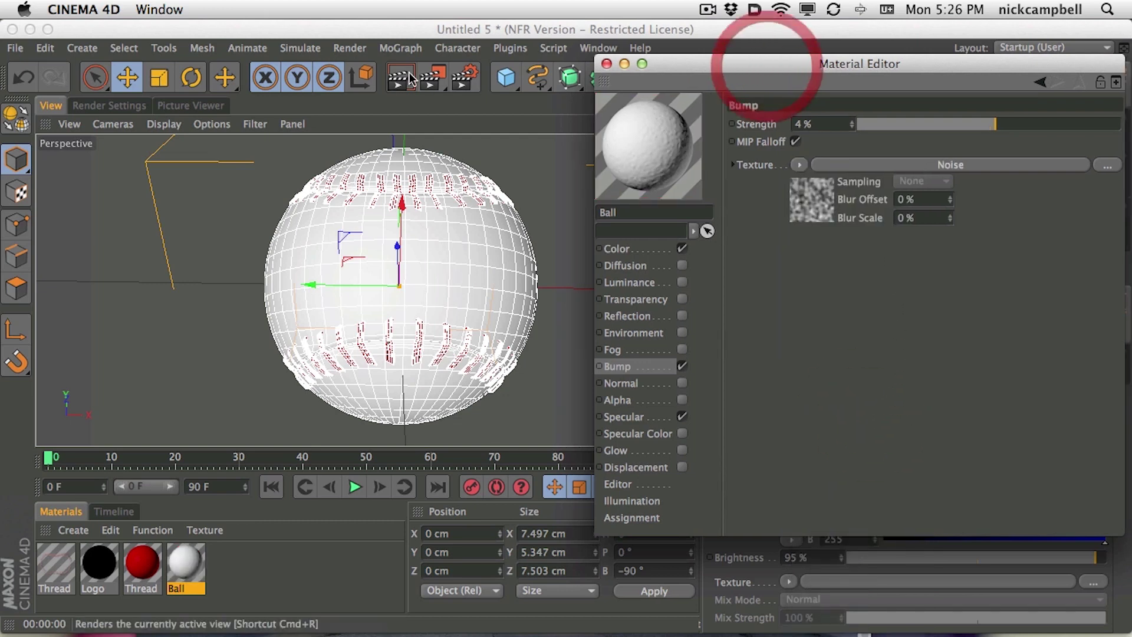
Step: Render the view to check the Noise bump, close the Ball editor, and collapse Baseball
click(398, 77)
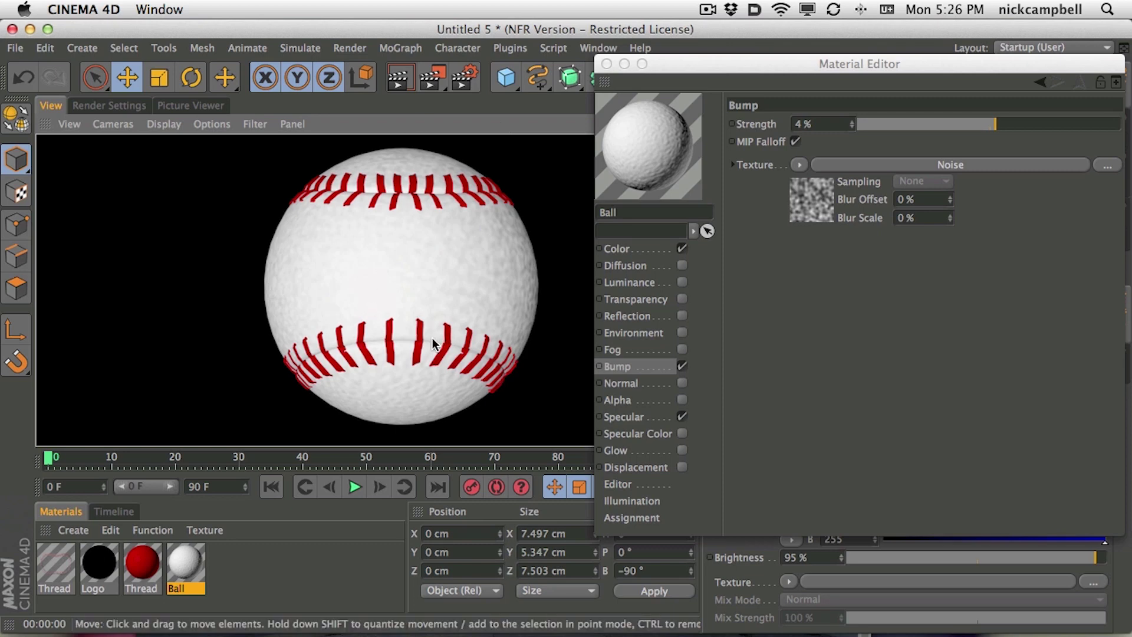
mouse_move(688, 64)
mouse_down()
mouse_move(686, 25)
mouse_move(674, 51)
mouse_up()
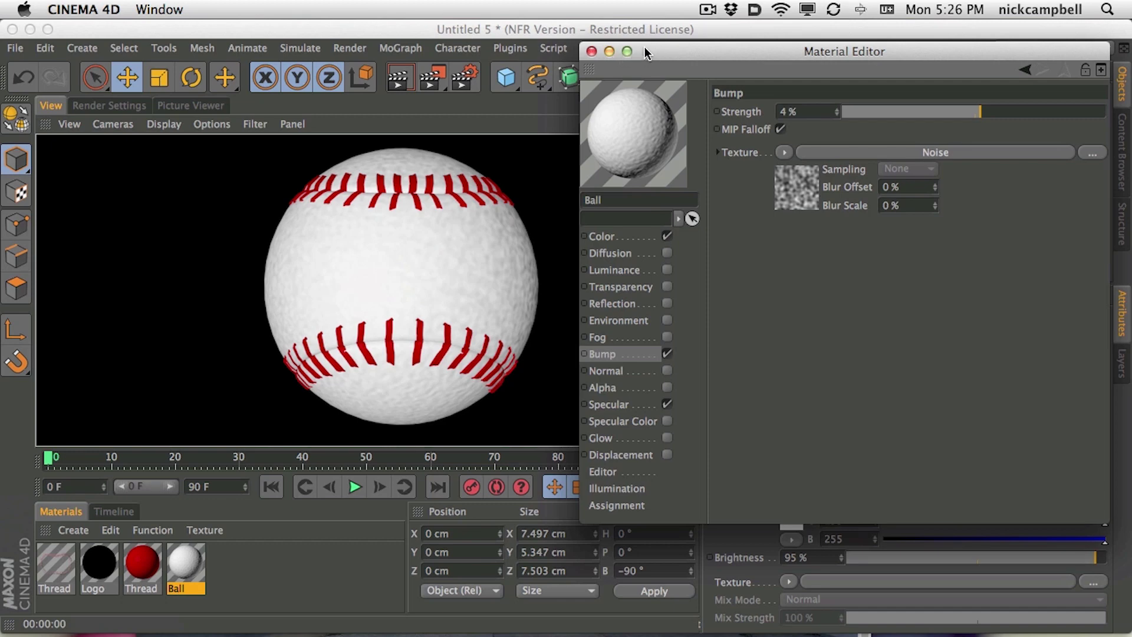
click(592, 52)
click(711, 92)
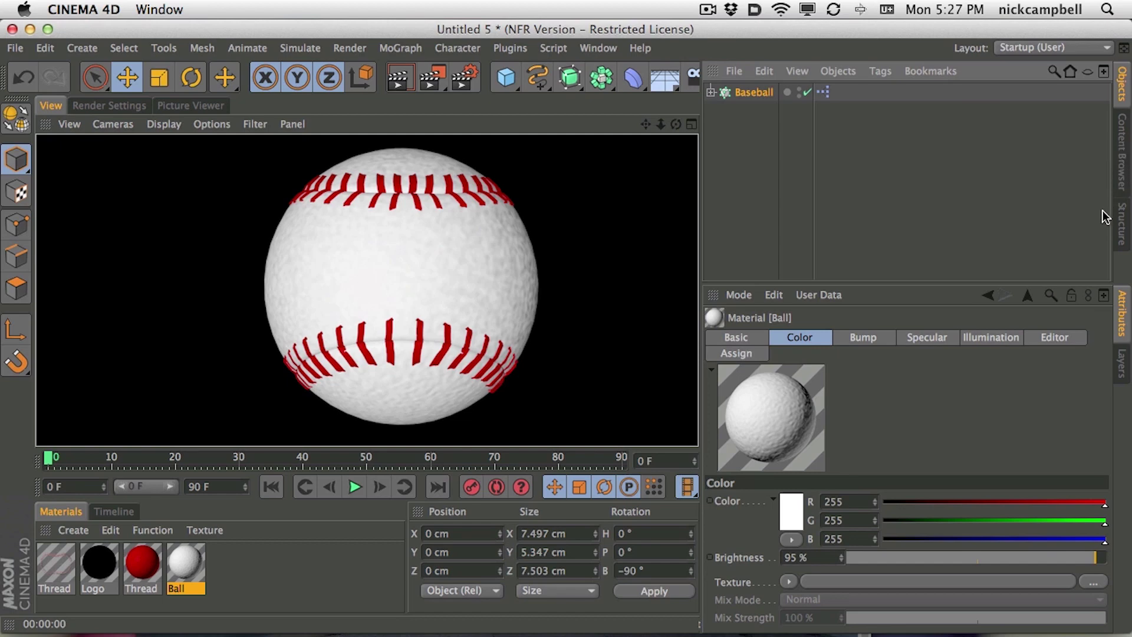
Step: Load the HDR Studio Rig and Seamless Floor from the Greyscalegorilla HDRI presets
click(1120, 154)
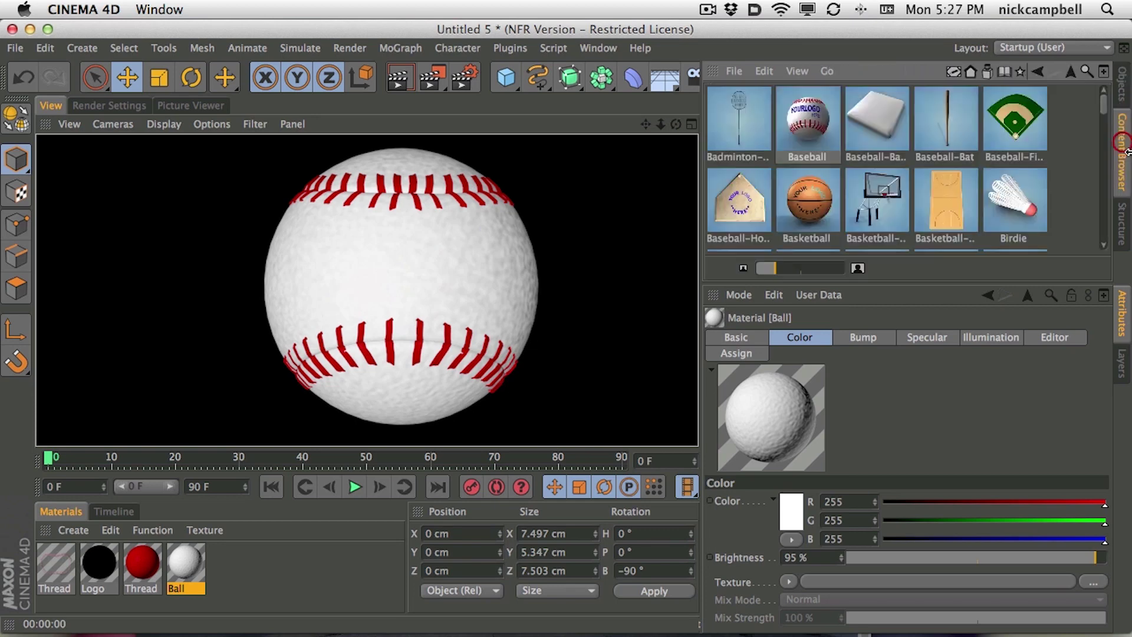
click(1071, 72)
click(1069, 72)
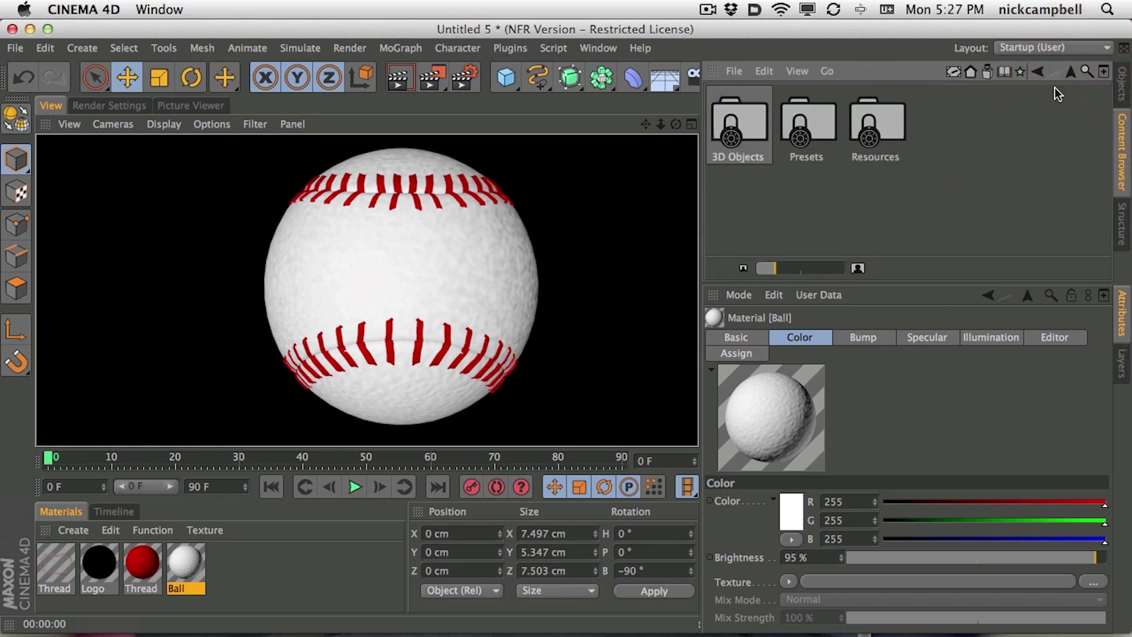
click(1070, 70)
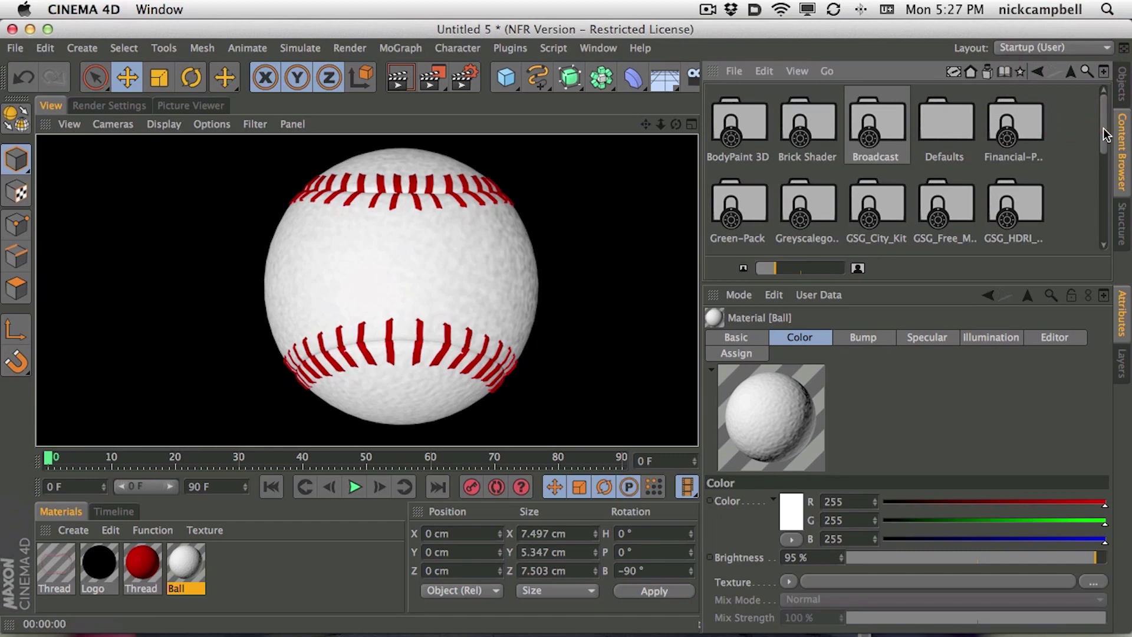
drag(1108, 134, 1108, 143)
double_click(807, 184)
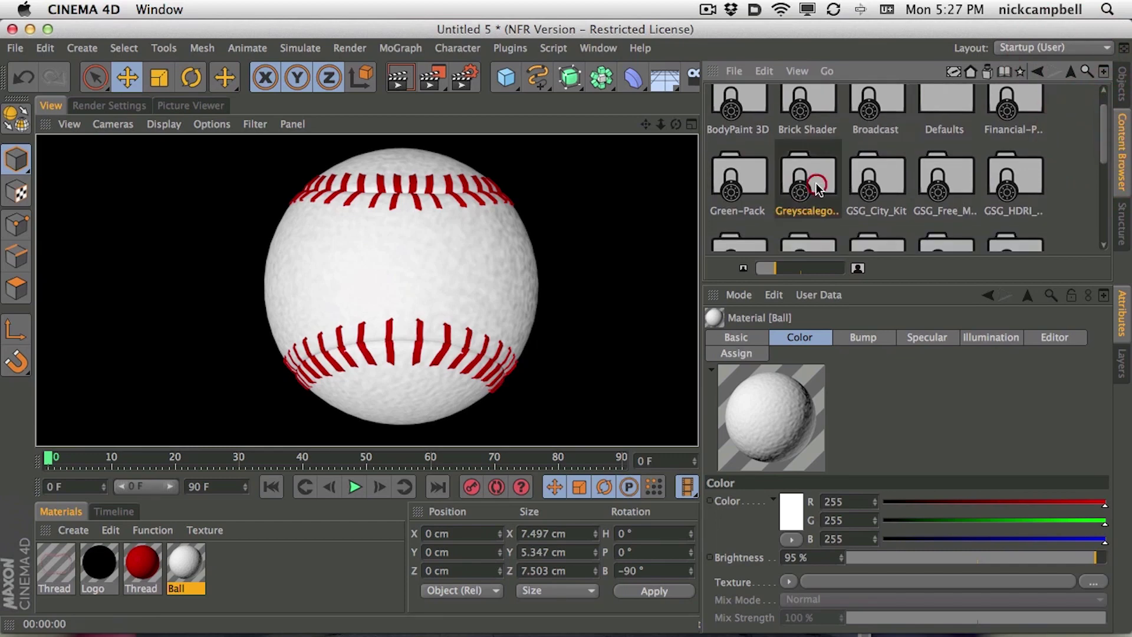
click(1069, 72)
double_click(1024, 188)
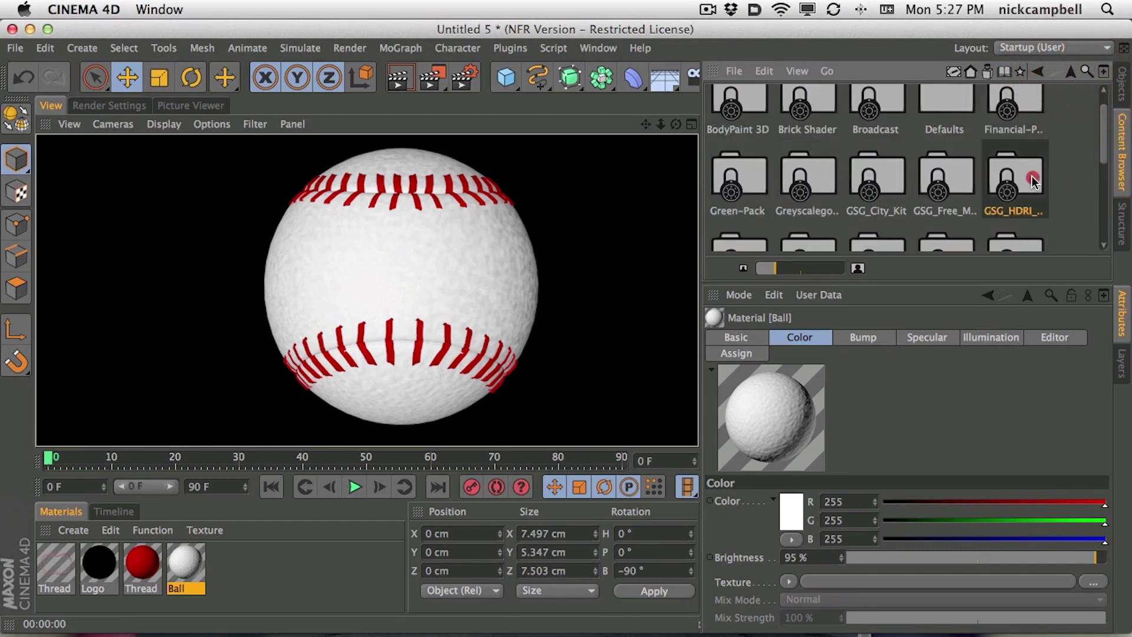
double_click(959, 198)
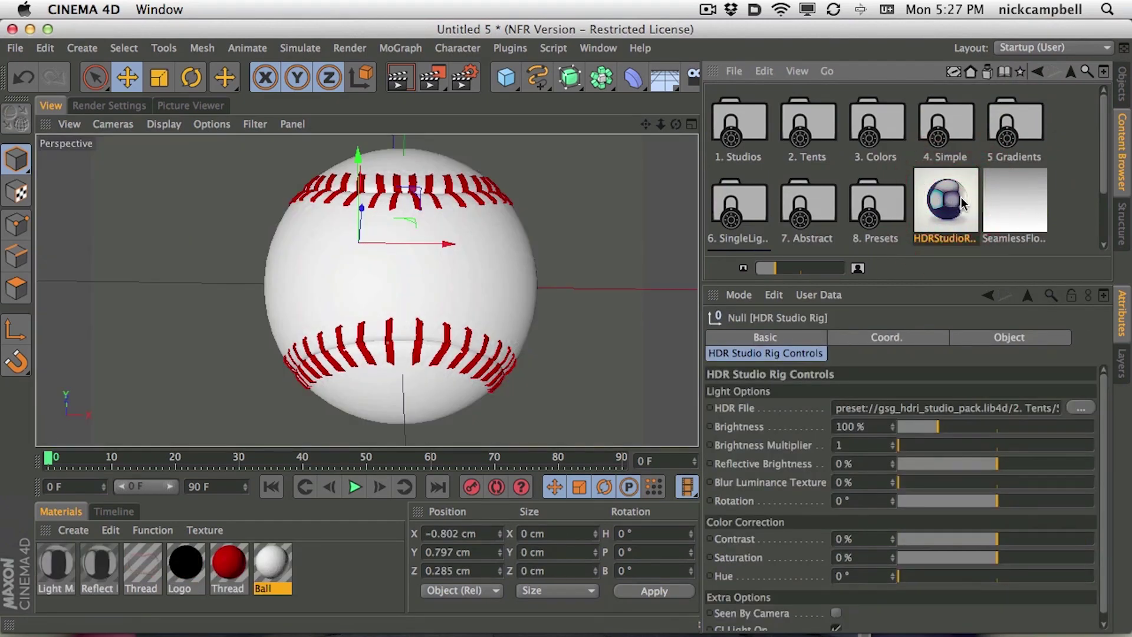
double_click(1014, 212)
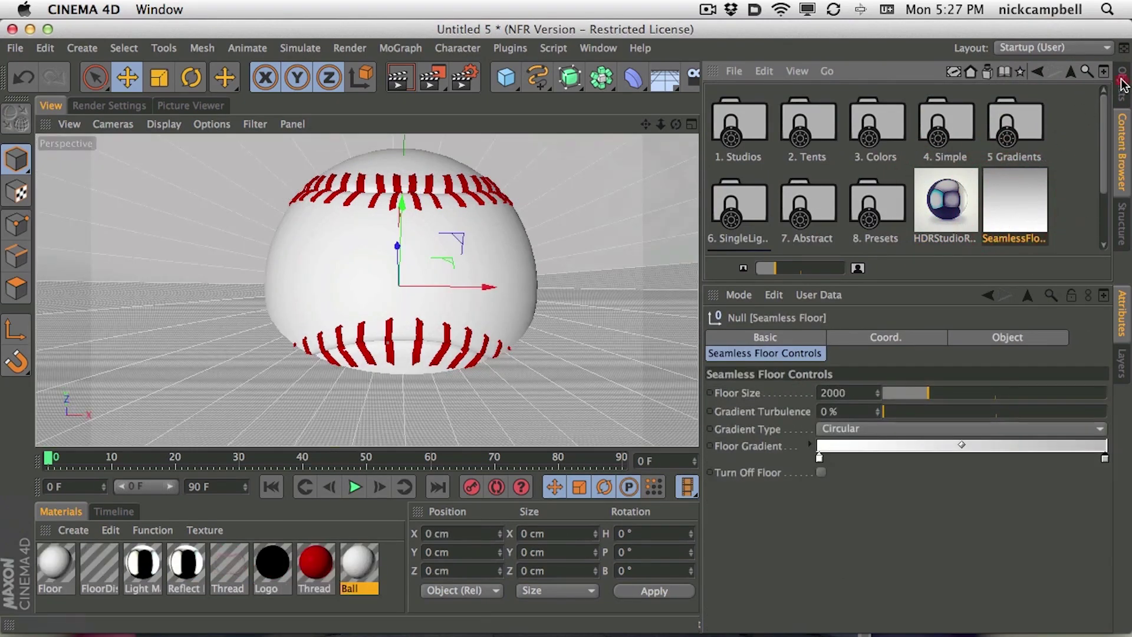
Step: Turn off the seamless floor's geometry and reopen the Ball material
click(1120, 78)
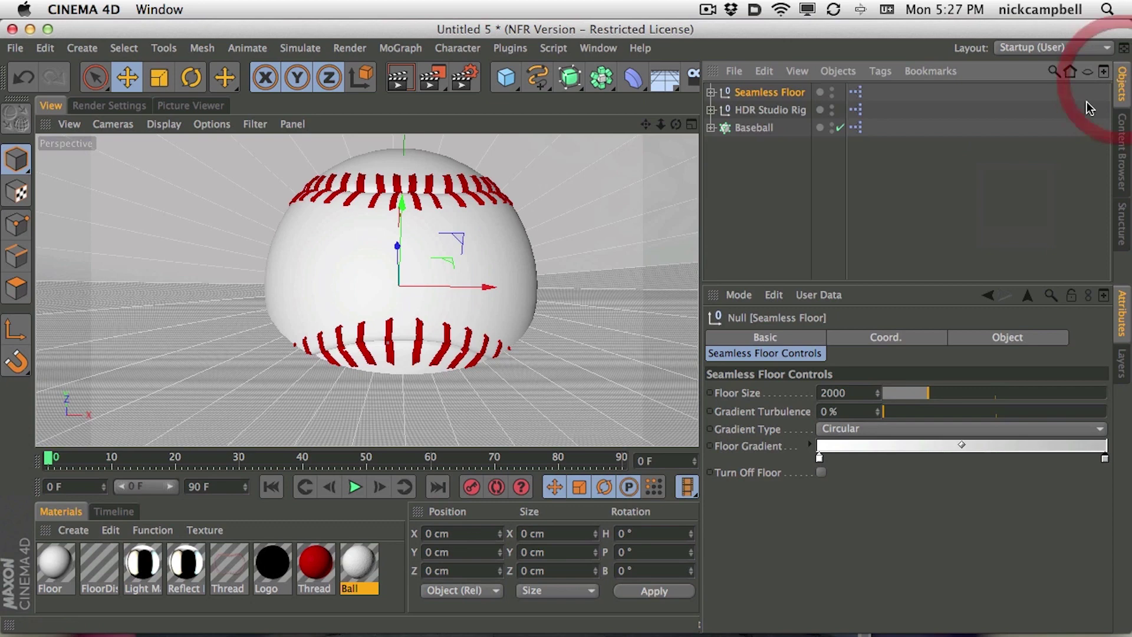
click(821, 473)
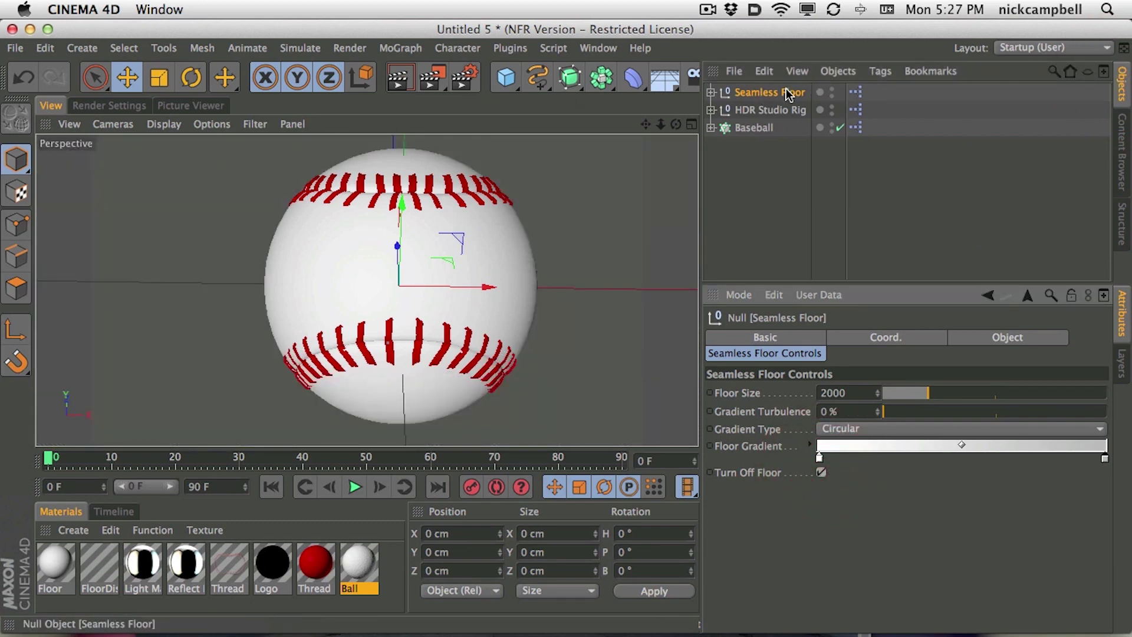
double_click(359, 565)
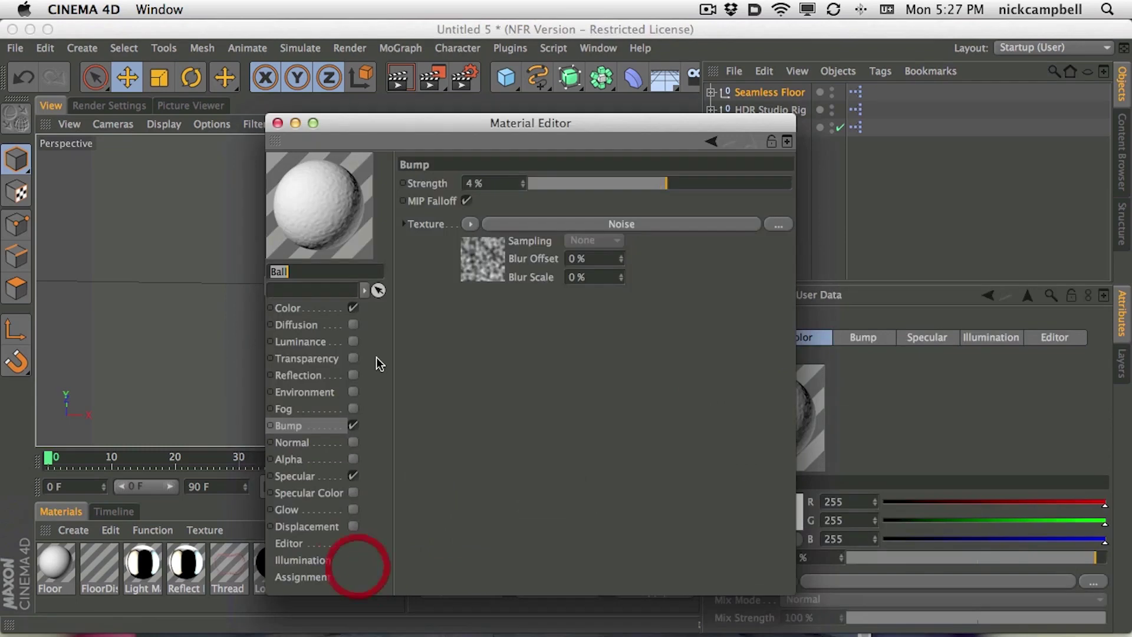
Step: Enable Ball reflection with a Fresnel texture, 2% brightness and 35% mix strength
drag(366, 126, 604, 47)
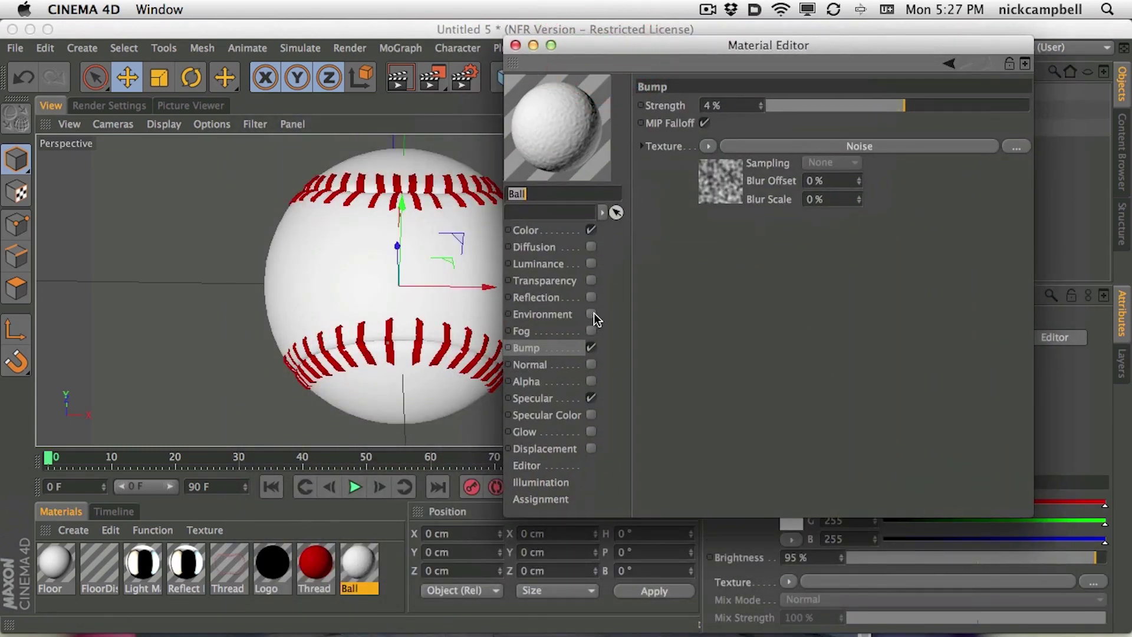
drag(613, 52, 690, 43)
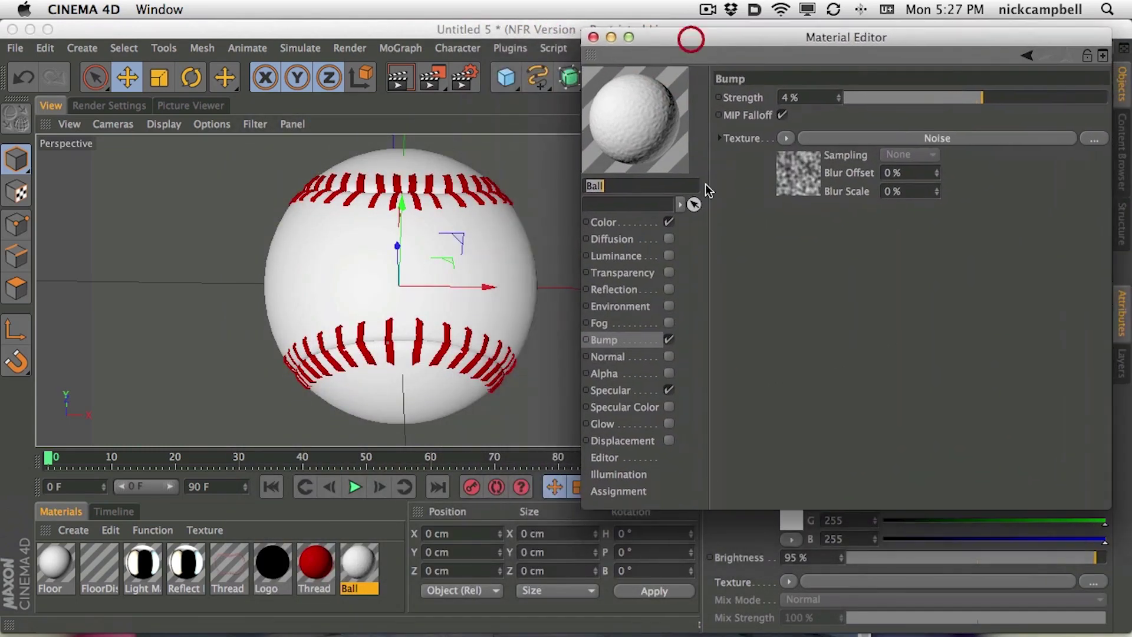
click(668, 289)
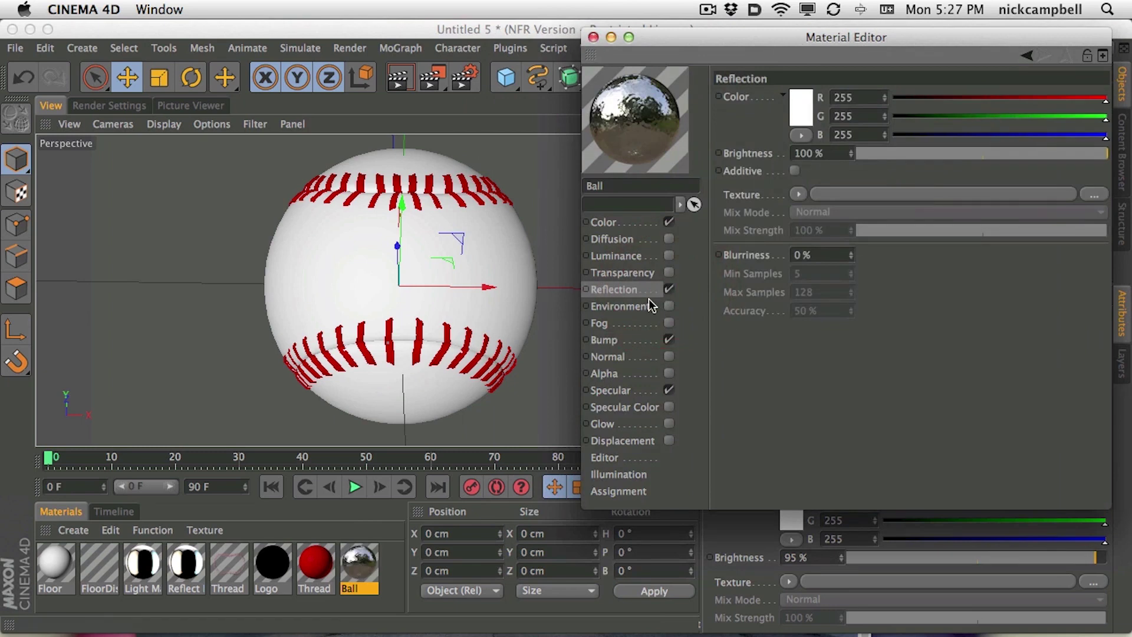
click(798, 195)
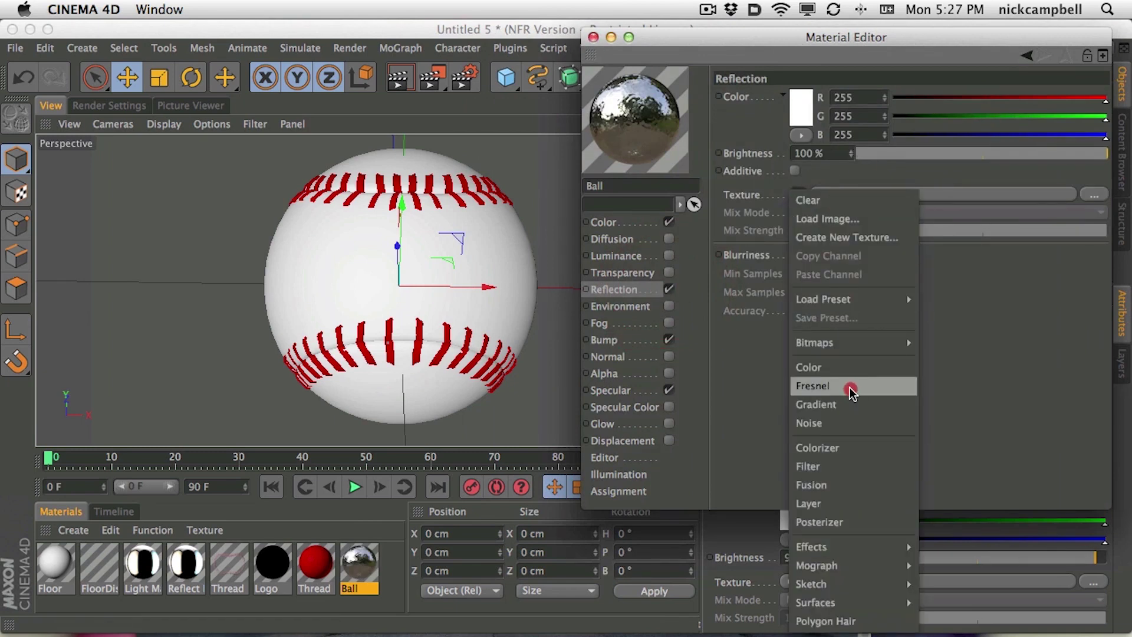
click(851, 389)
click(860, 152)
click(944, 284)
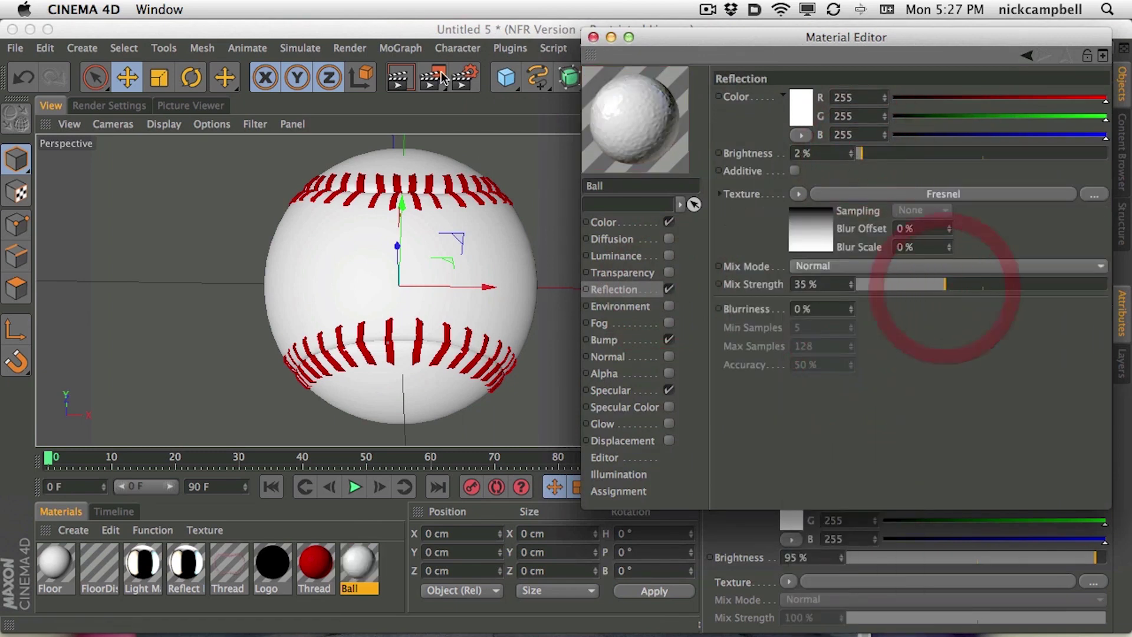
Step: Render the view to check the reflection and close the Ball material settings
click(399, 78)
drag(737, 38, 839, 64)
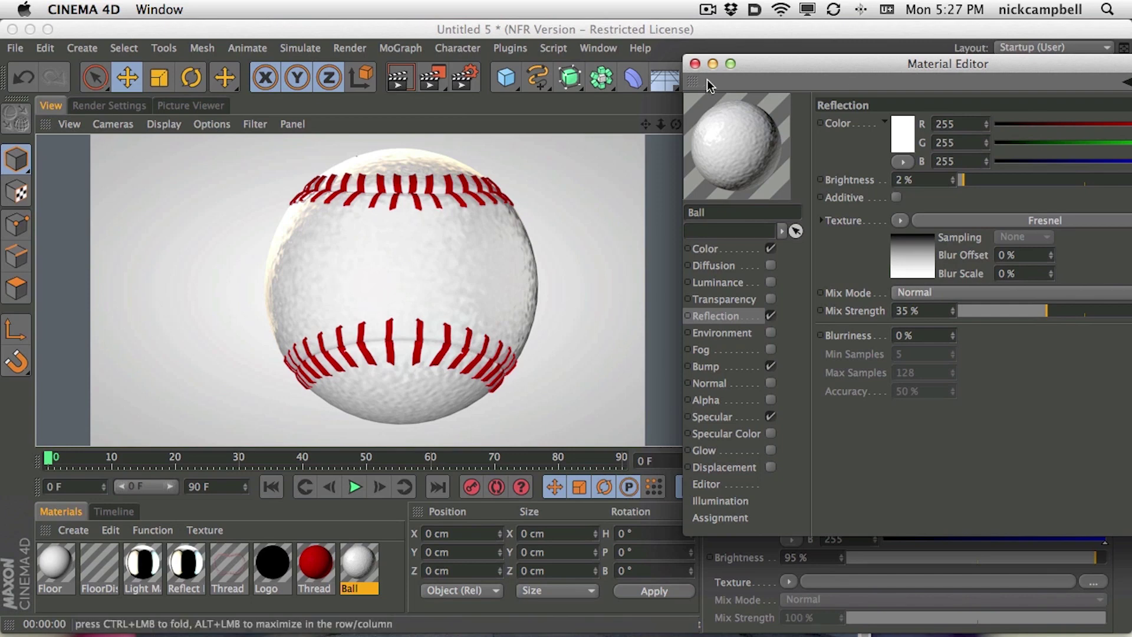
click(694, 63)
click(1122, 147)
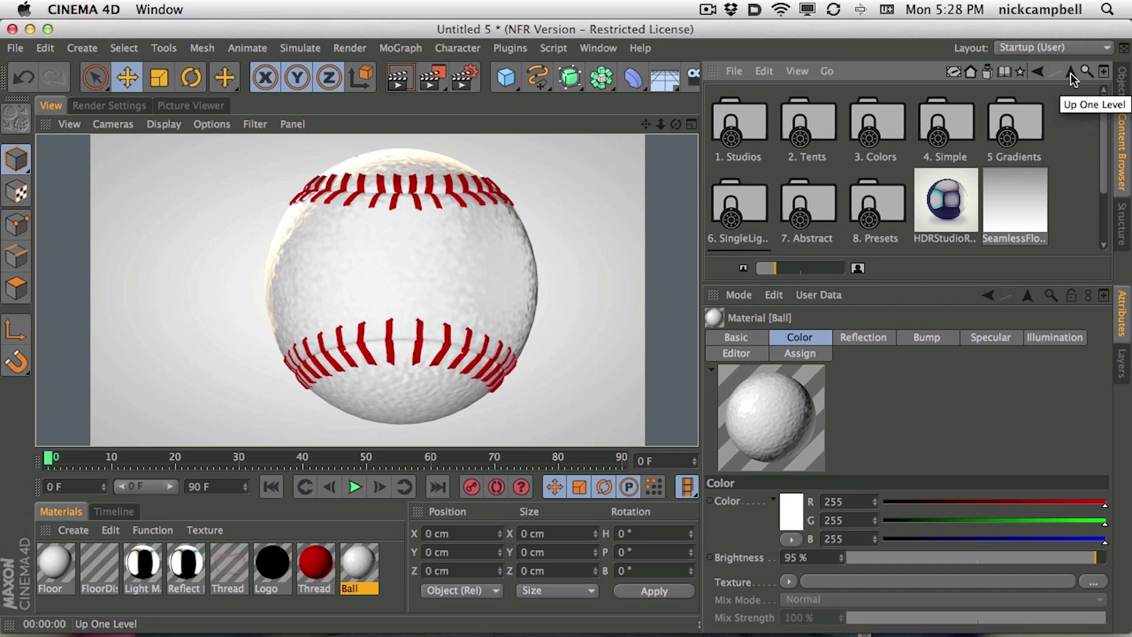
Step: Add Softbox.c4d from the GSG_HDRI presets and zoom out to frame the whole rig
click(1071, 73)
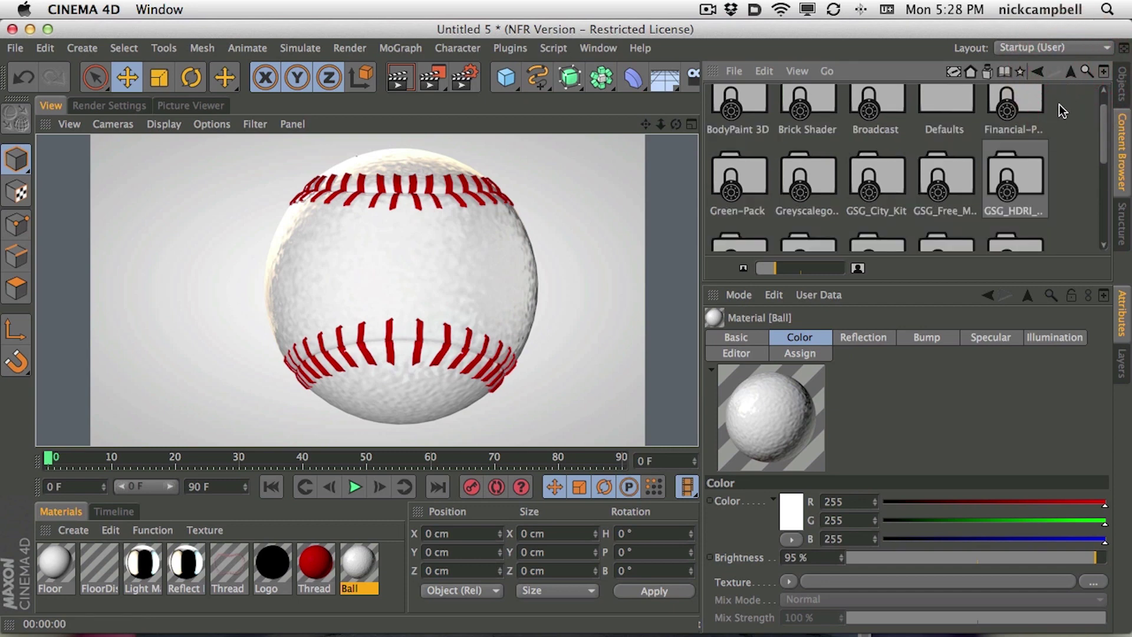
scroll(1085, 138, down, 1)
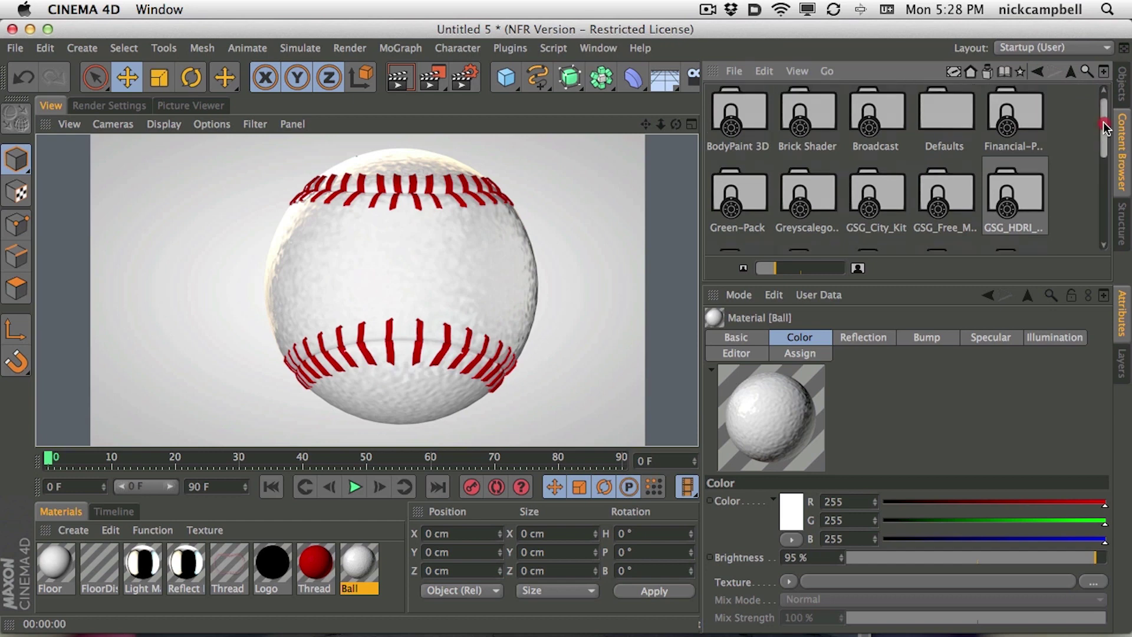
double_click(1015, 165)
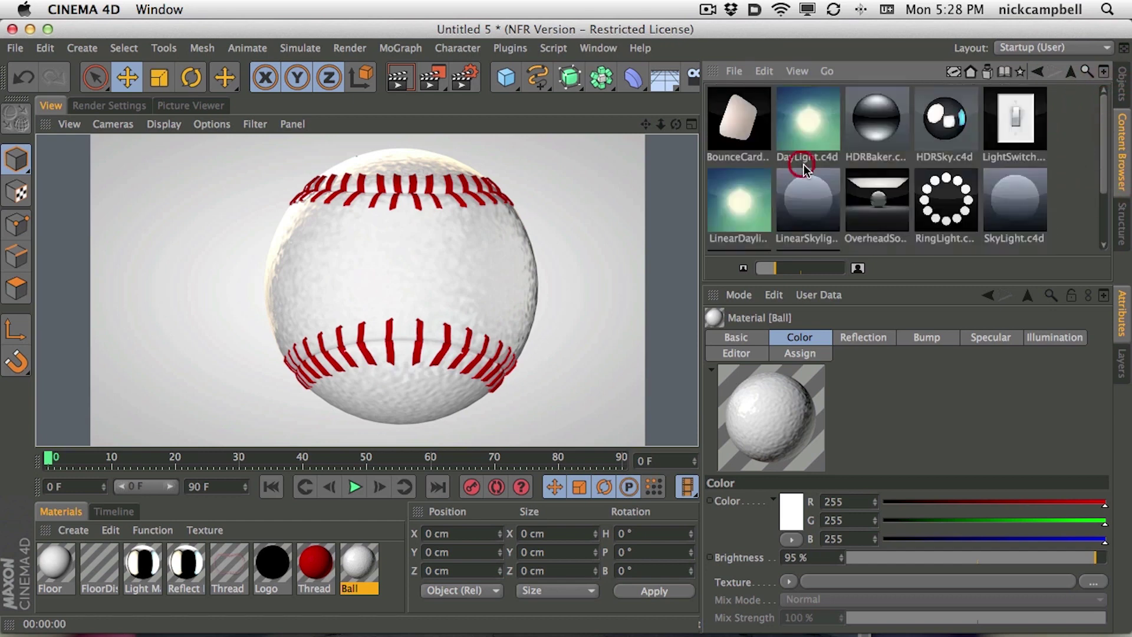
drag(1105, 123, 1098, 183)
double_click(760, 206)
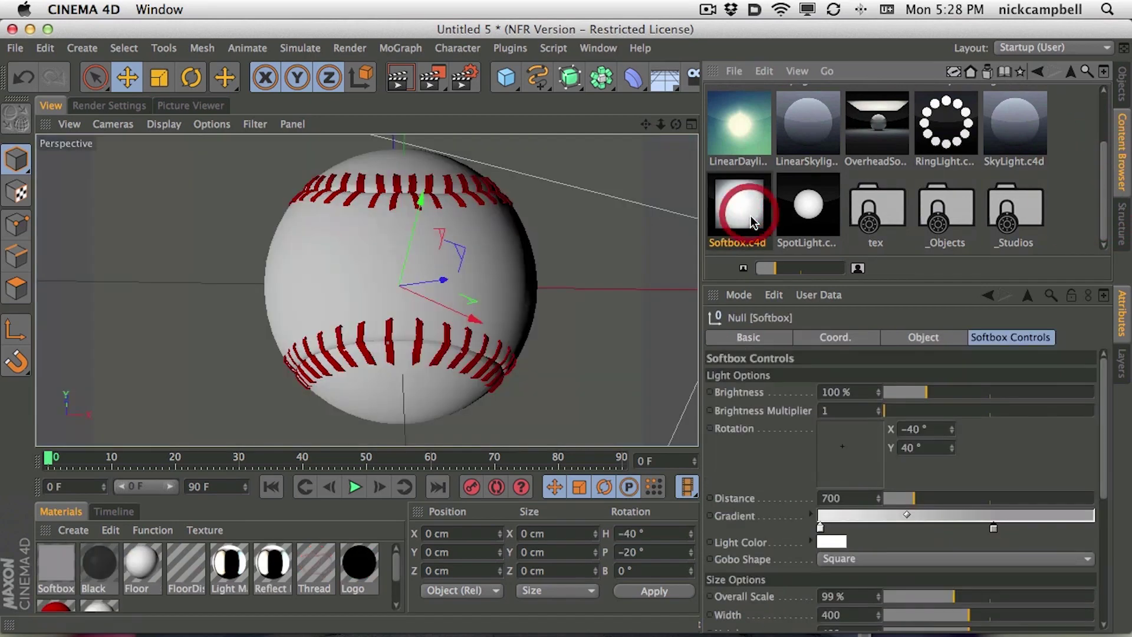
key(2)
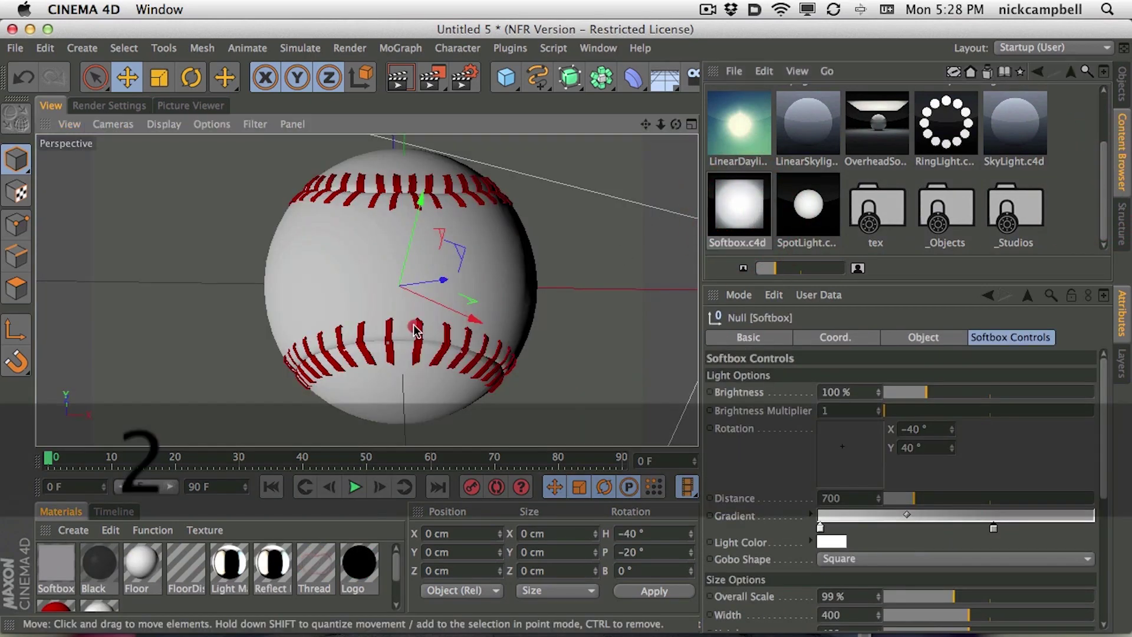
drag(455, 265, 322, 346)
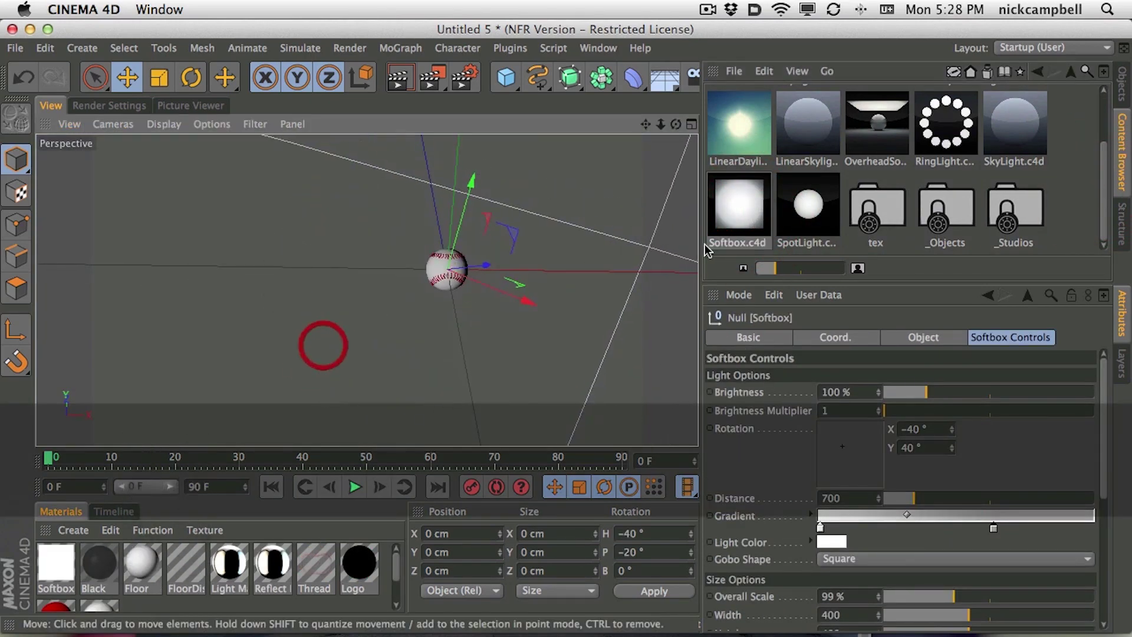
click(1120, 78)
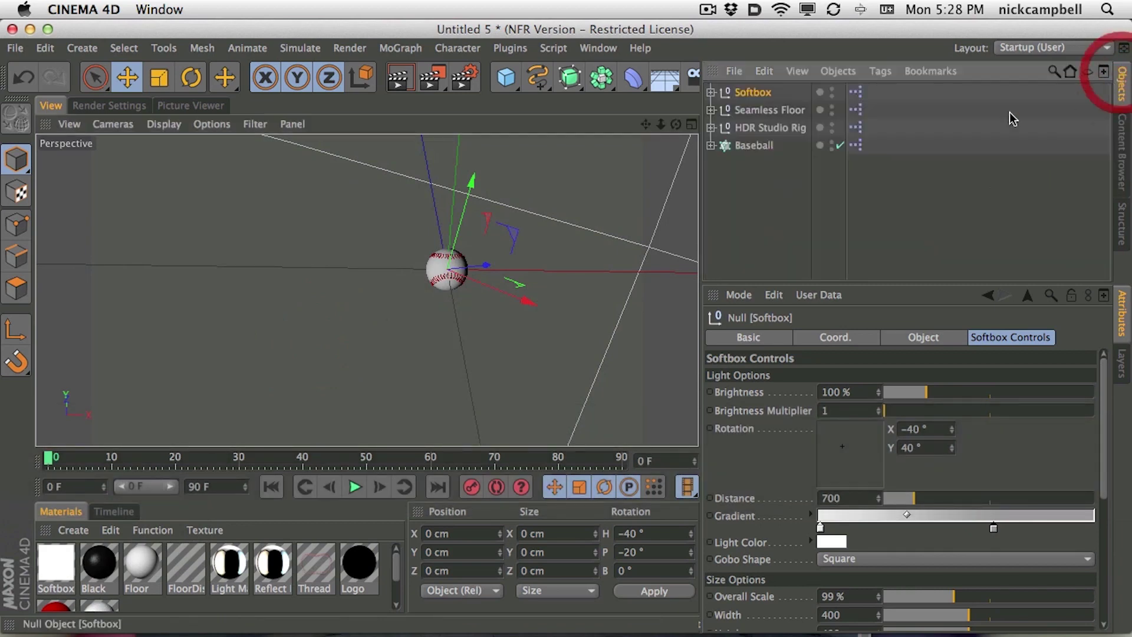
Step: Select the Baseball with the Scale tool active and zoom the view closer to it
key(2)
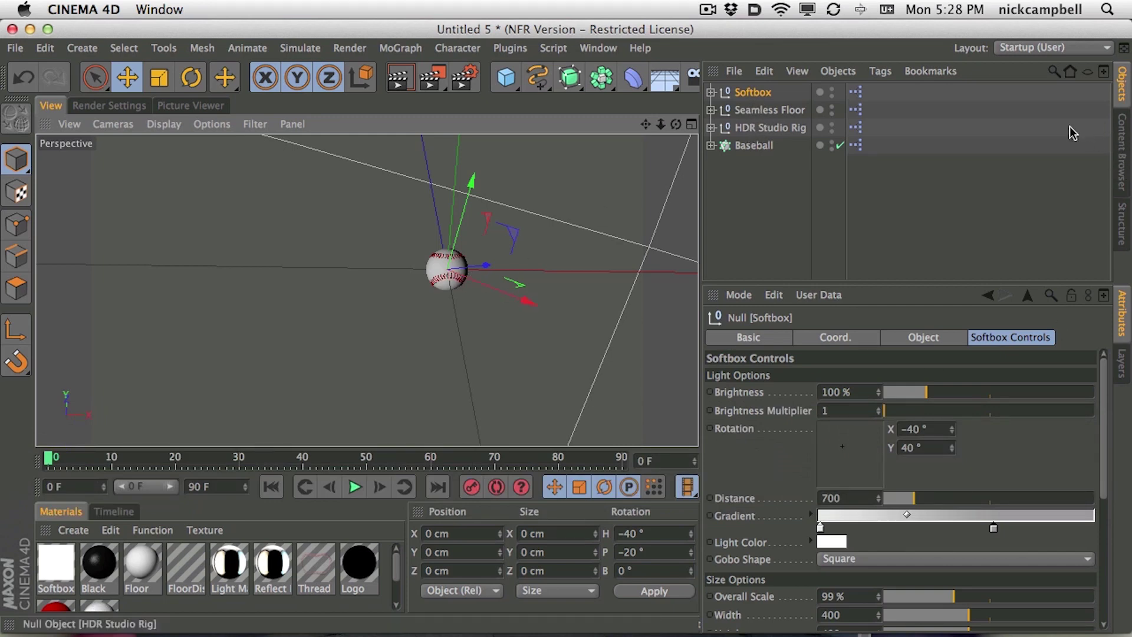
click(764, 145)
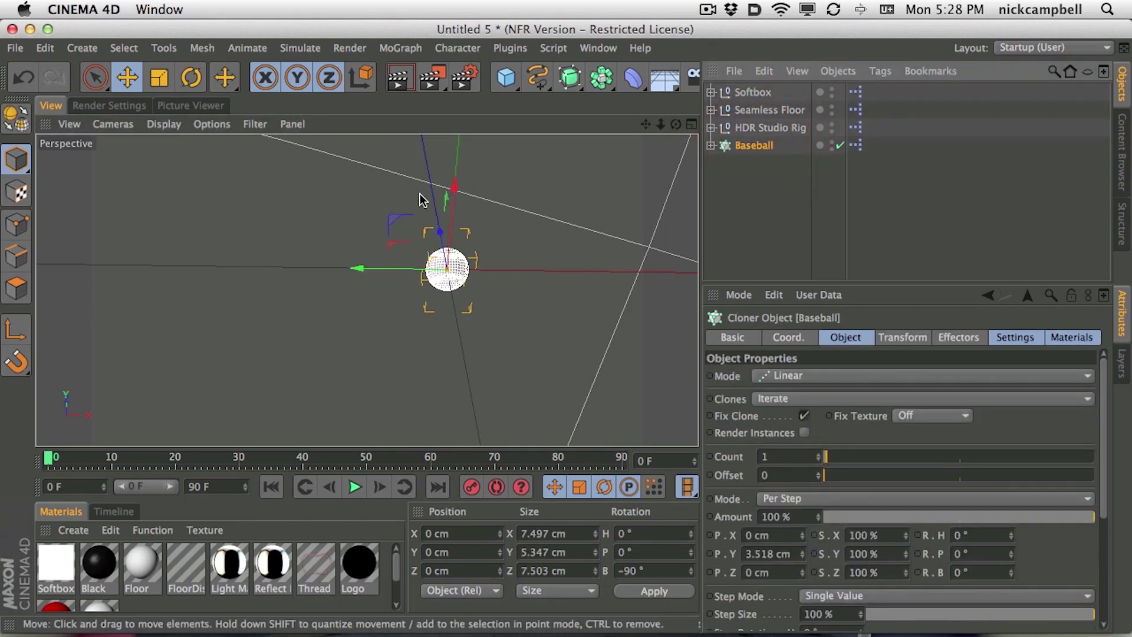
click(160, 79)
drag(506, 77, 651, 105)
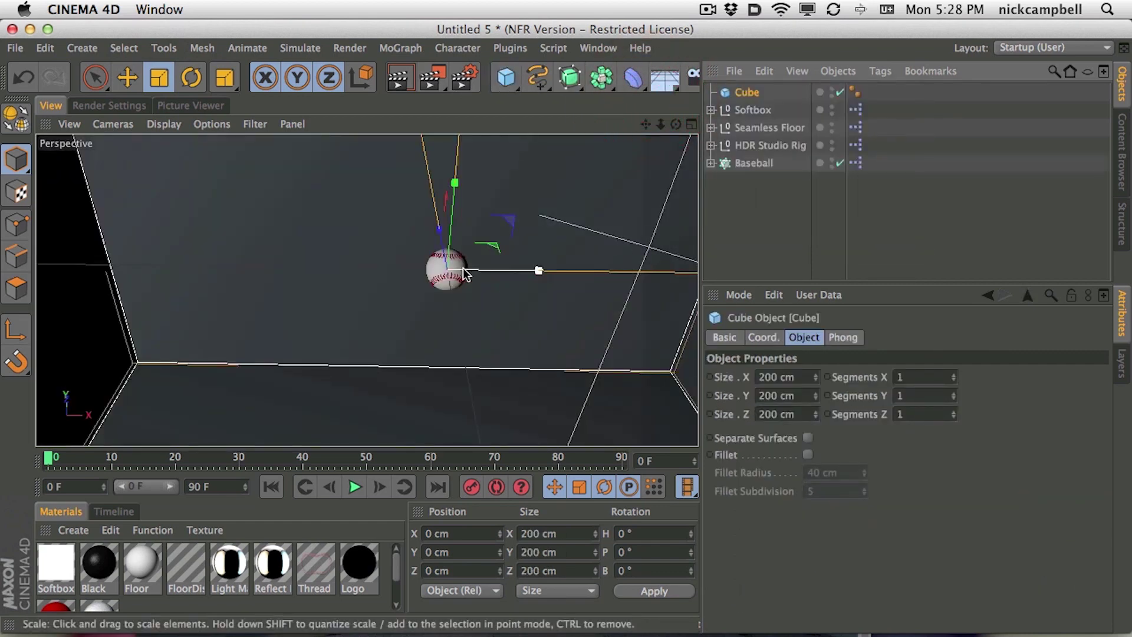
key(2)
mouse_move(446, 253)
mouse_down()
mouse_move(382, 296)
mouse_move(270, 328)
mouse_move(465, 250)
mouse_move(454, 257)
mouse_up()
click(754, 127)
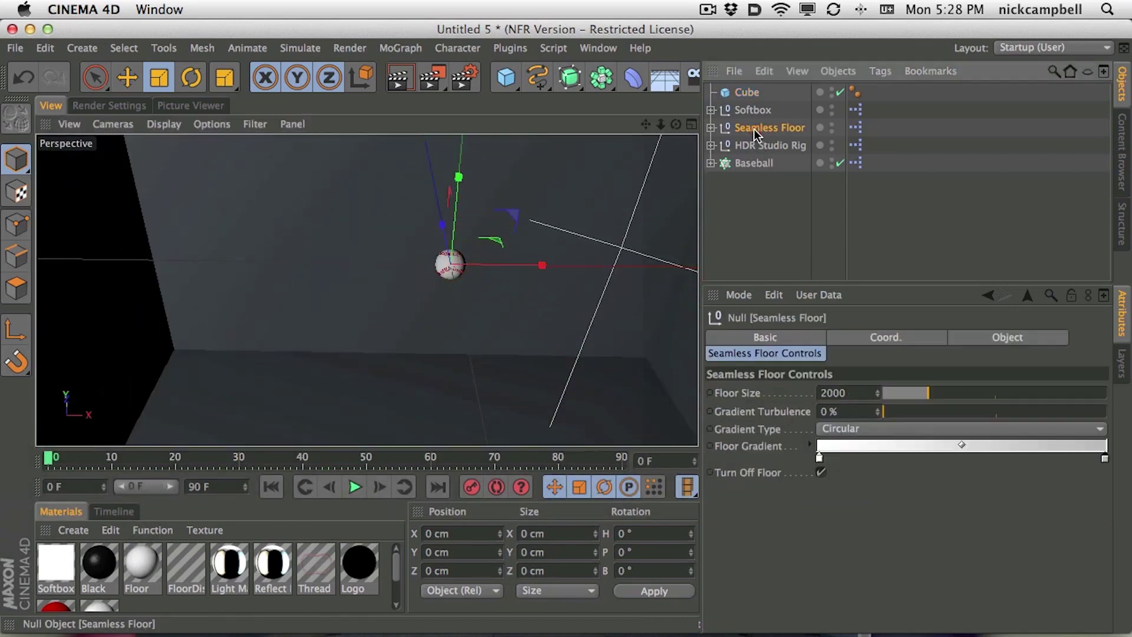
click(756, 147)
click(748, 161)
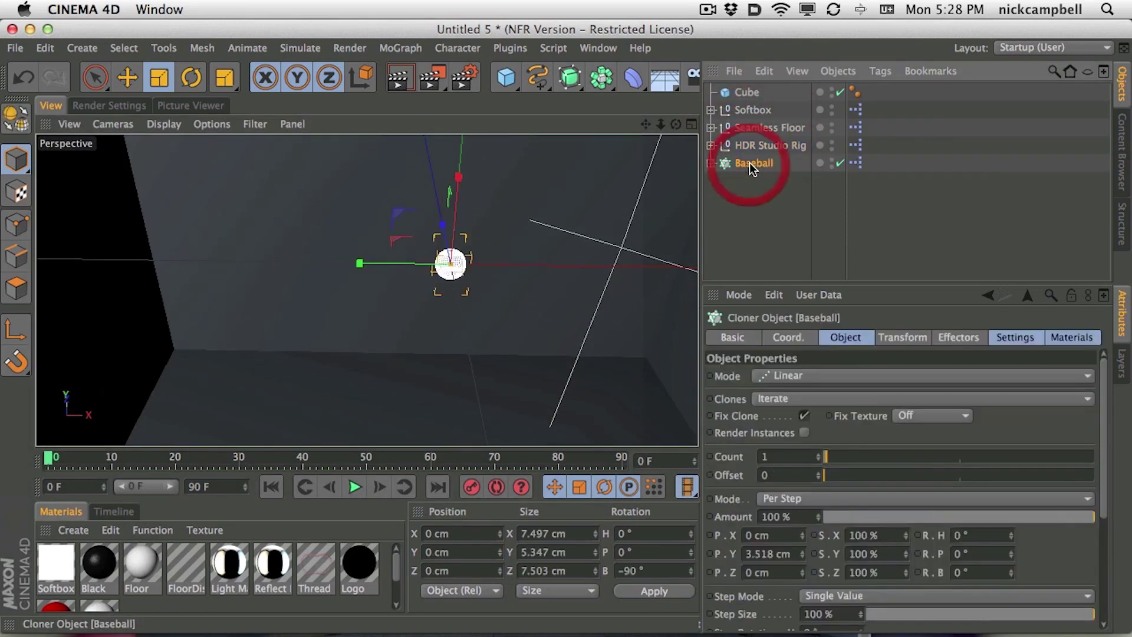
Step: Scale the baseball up to about 64 cm across
drag(386, 321, 530, 325)
drag(452, 366, 737, 265)
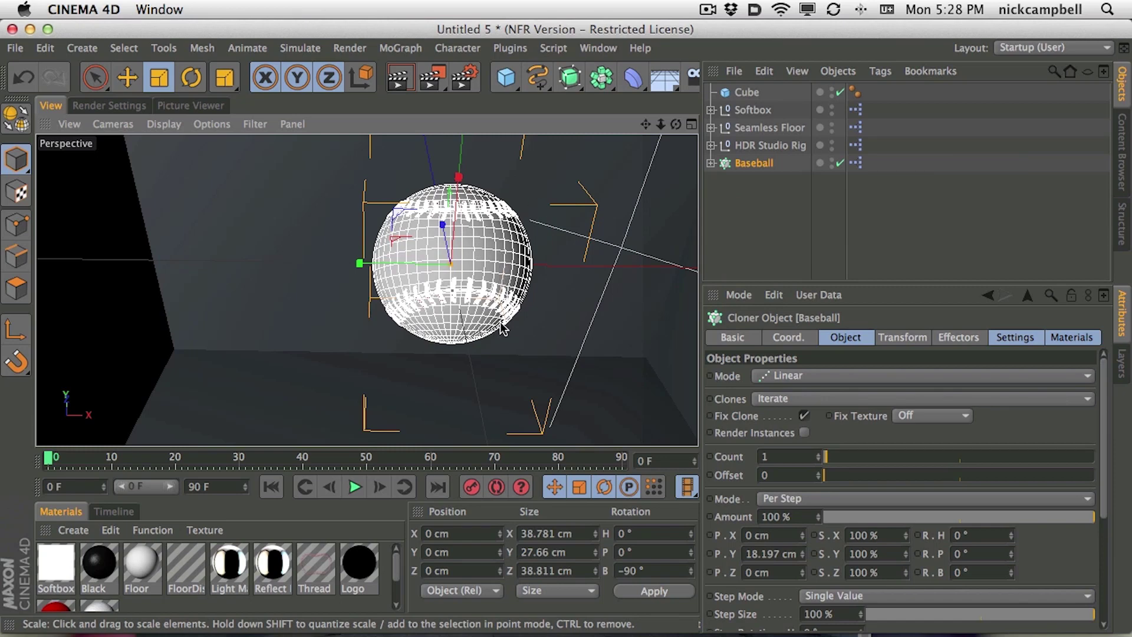
drag(567, 352, 828, 177)
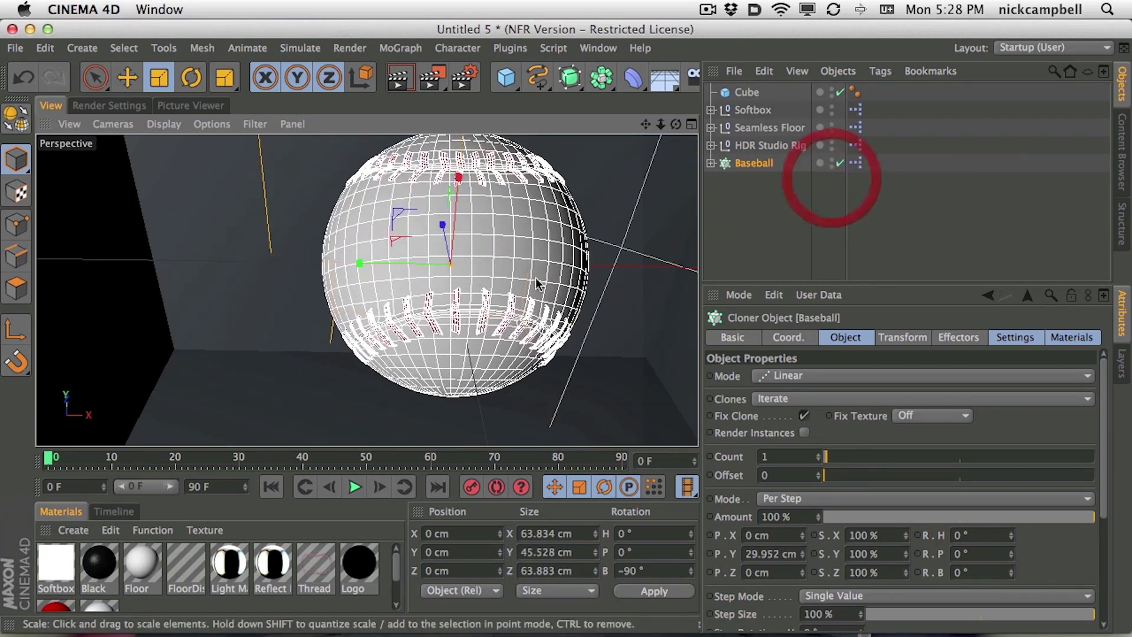
click(446, 326)
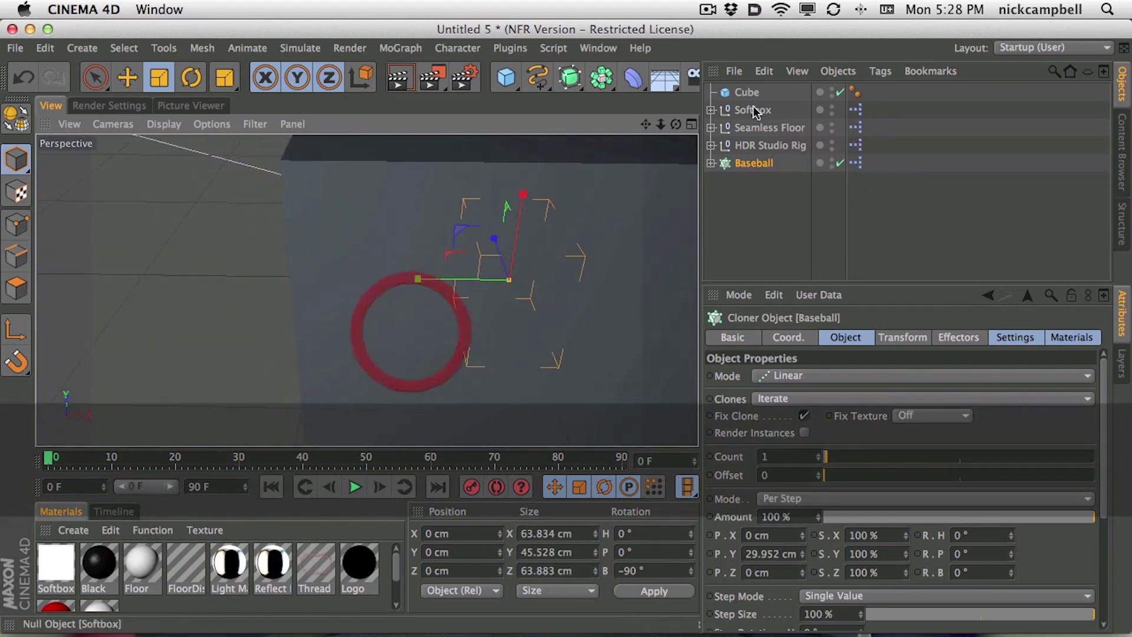
Step: Delete the stray Cube from the scene and zoom in on the ball
click(746, 92)
key(Delete)
key(2)
drag(526, 305, 462, 248)
key(3)
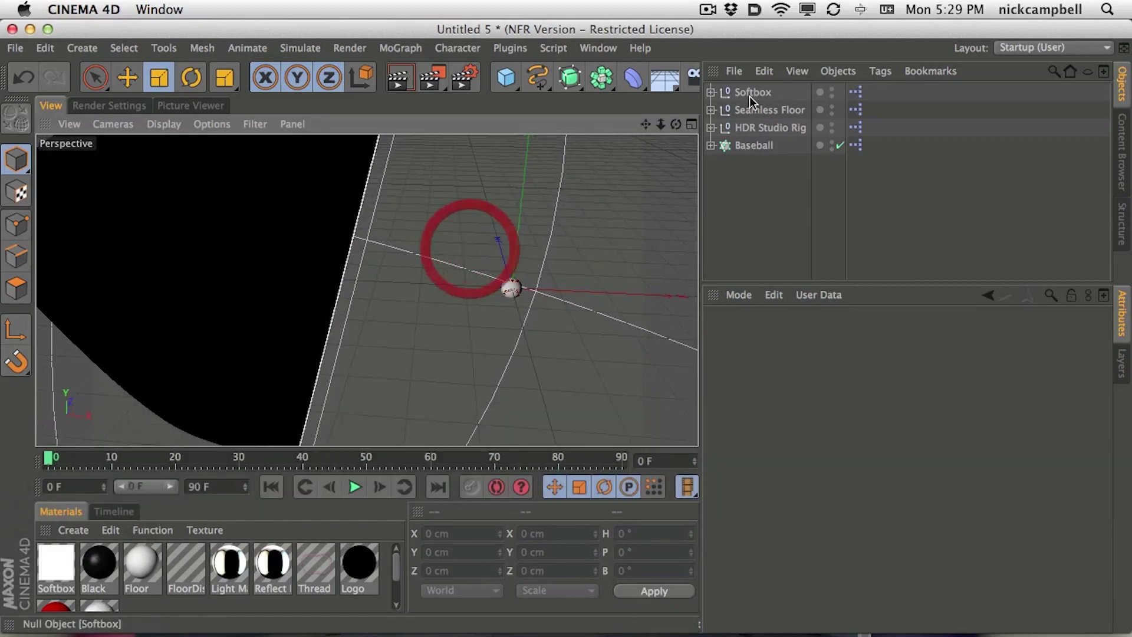
Step: Swing the Softbox to rotation -108° / 36° at distance 385
click(752, 93)
drag(876, 445, 829, 447)
drag(890, 498, 897, 499)
Step: Frame the baseball in the view and render it to check the lighting
key(2)
drag(480, 293, 808, 214)
key(1)
drag(501, 263, 407, 298)
click(397, 77)
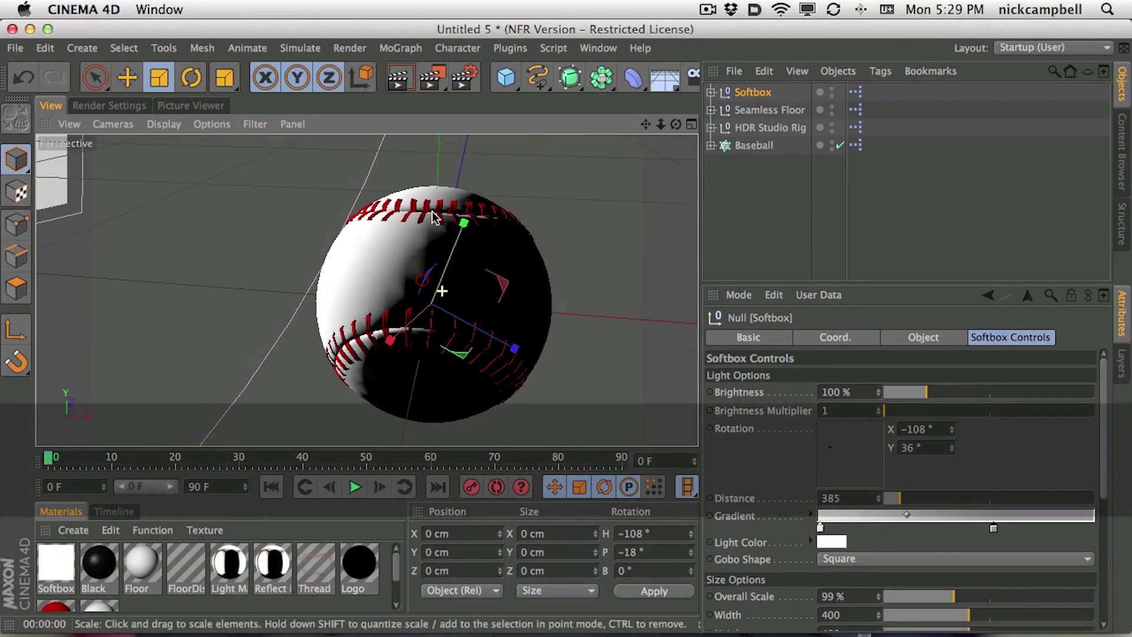
click(404, 77)
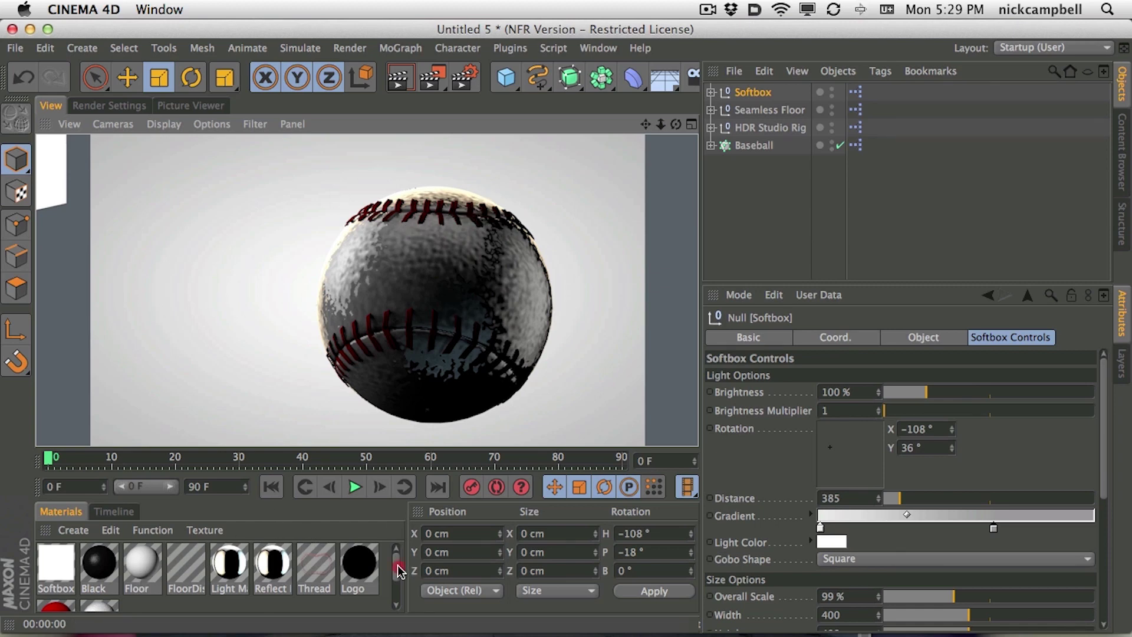
click(397, 591)
Step: Open the Ball material editor and choose a live Interactive Render Region
double_click(99, 575)
drag(414, 129, 748, 108)
click(442, 84)
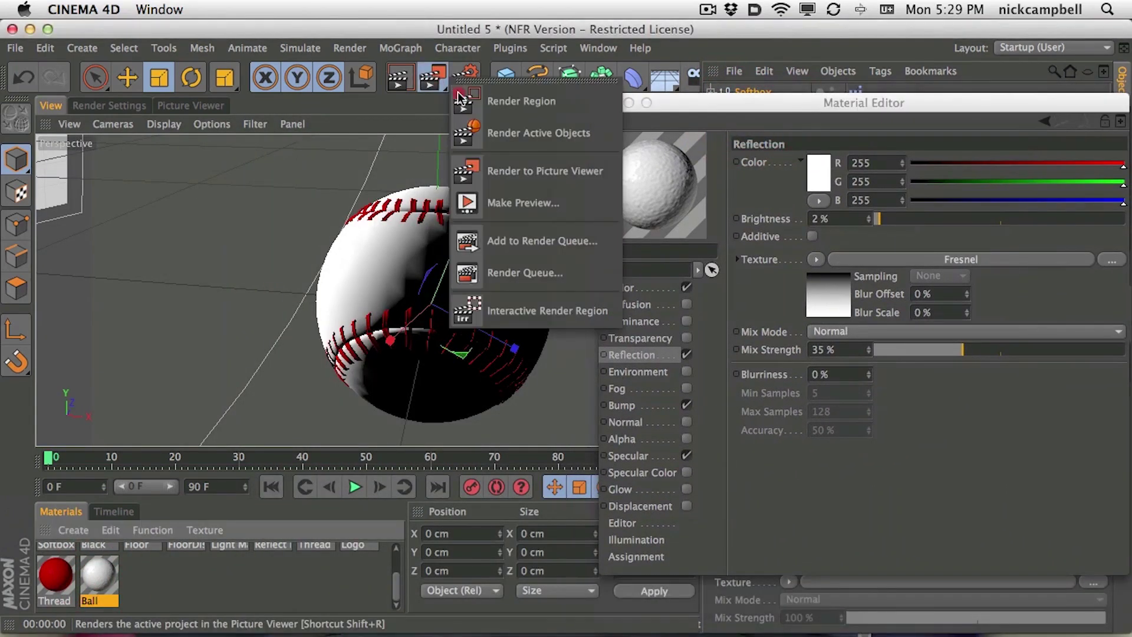
click(547, 319)
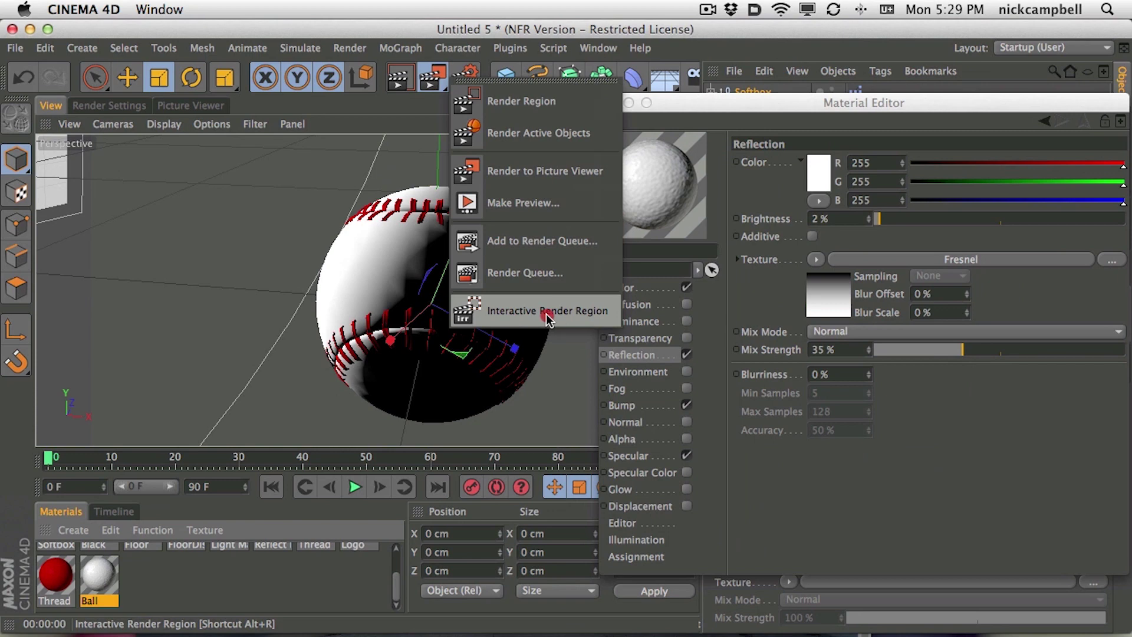
key(alt)
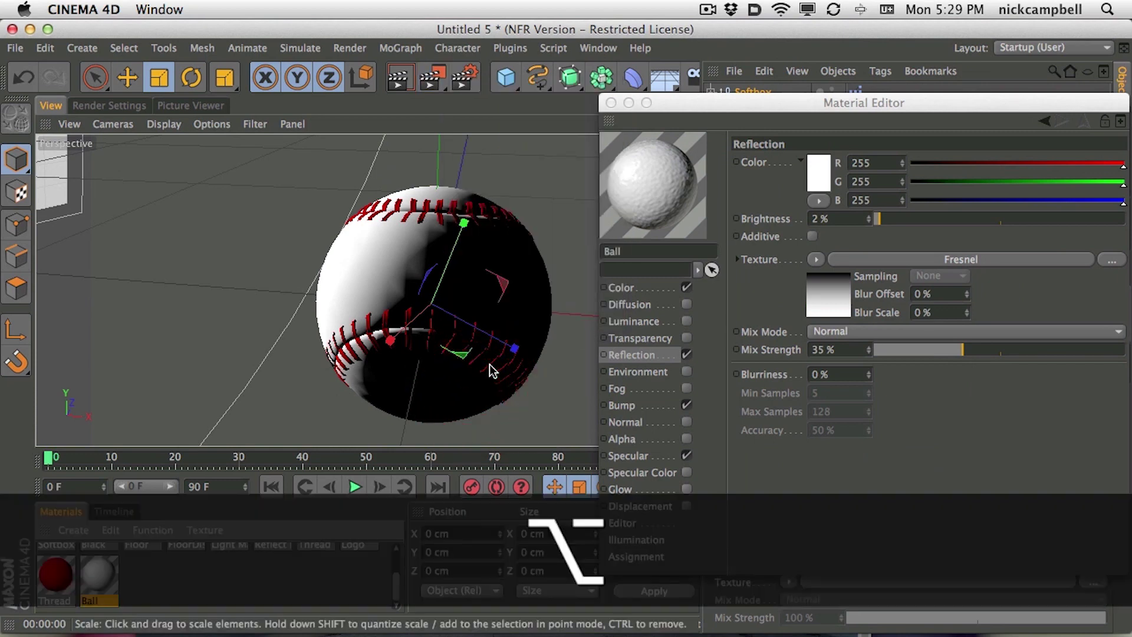
Step: Turn on the interactive render region and stretch it over the baseball
click(431, 77)
click(546, 309)
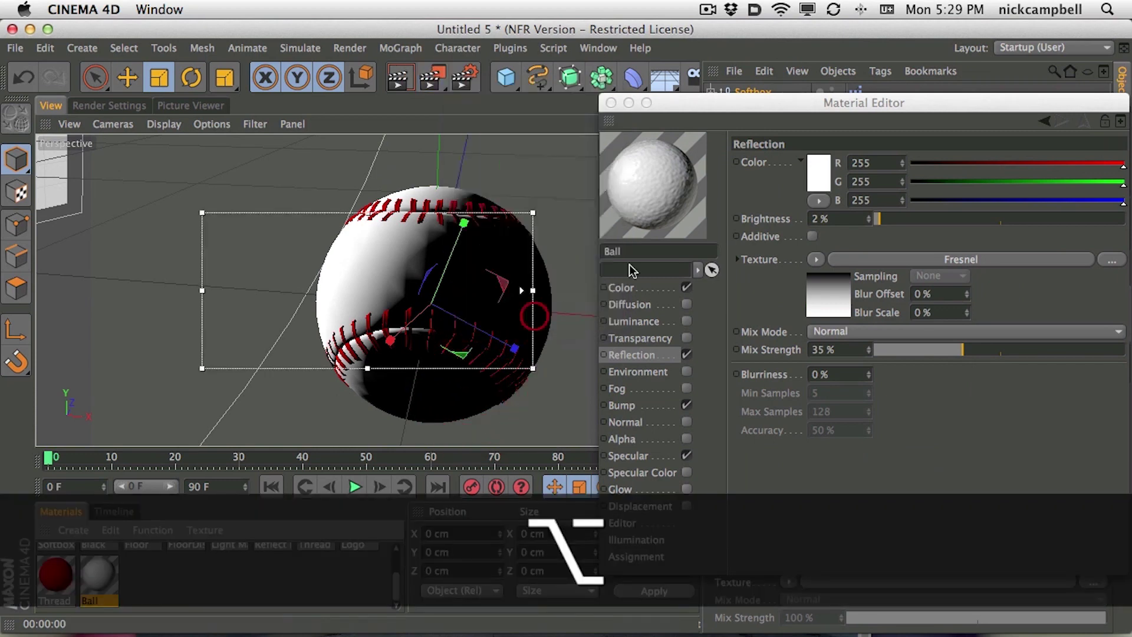
drag(530, 212, 577, 141)
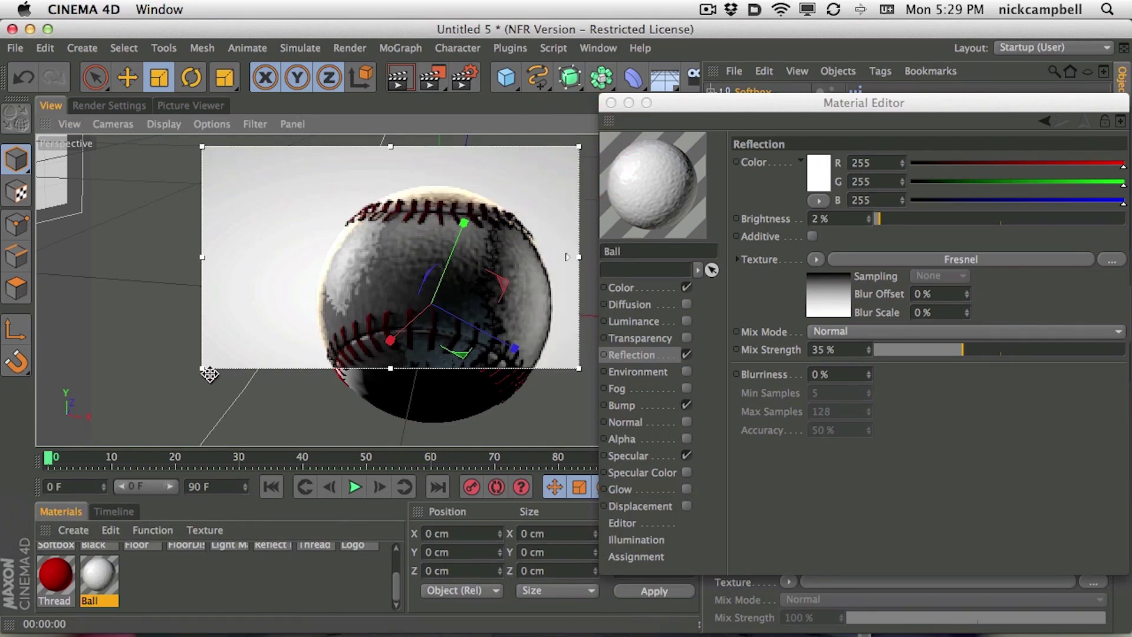
drag(203, 368, 278, 441)
drag(707, 104, 677, 88)
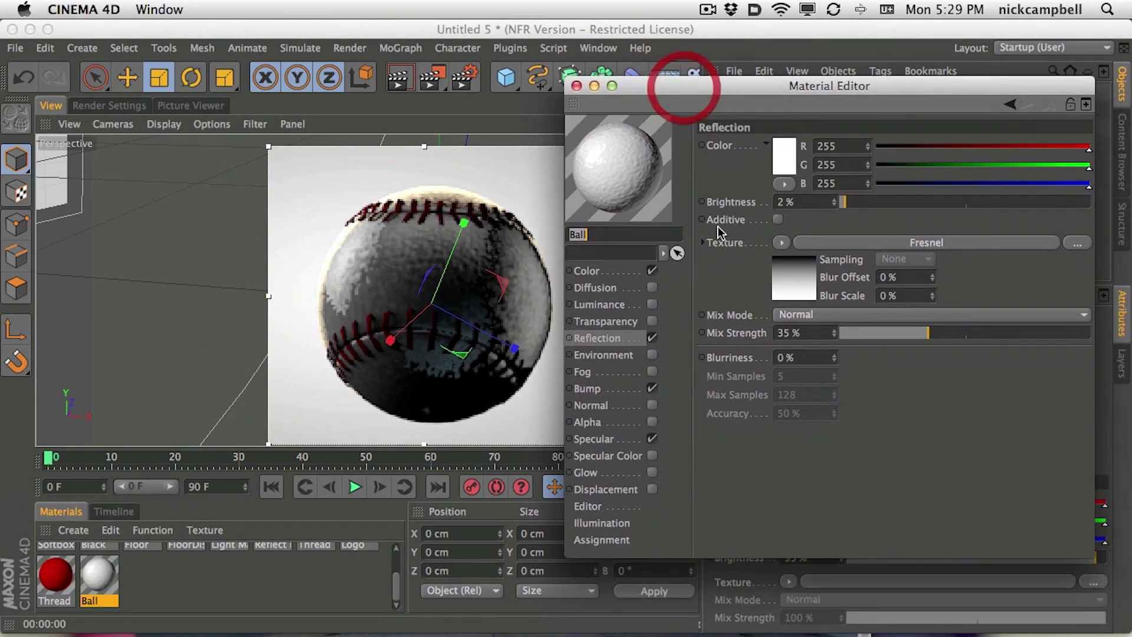
Step: Set the Ball reflection brightness to 1% and mix strength to 6%
double_click(800, 202)
text(1)
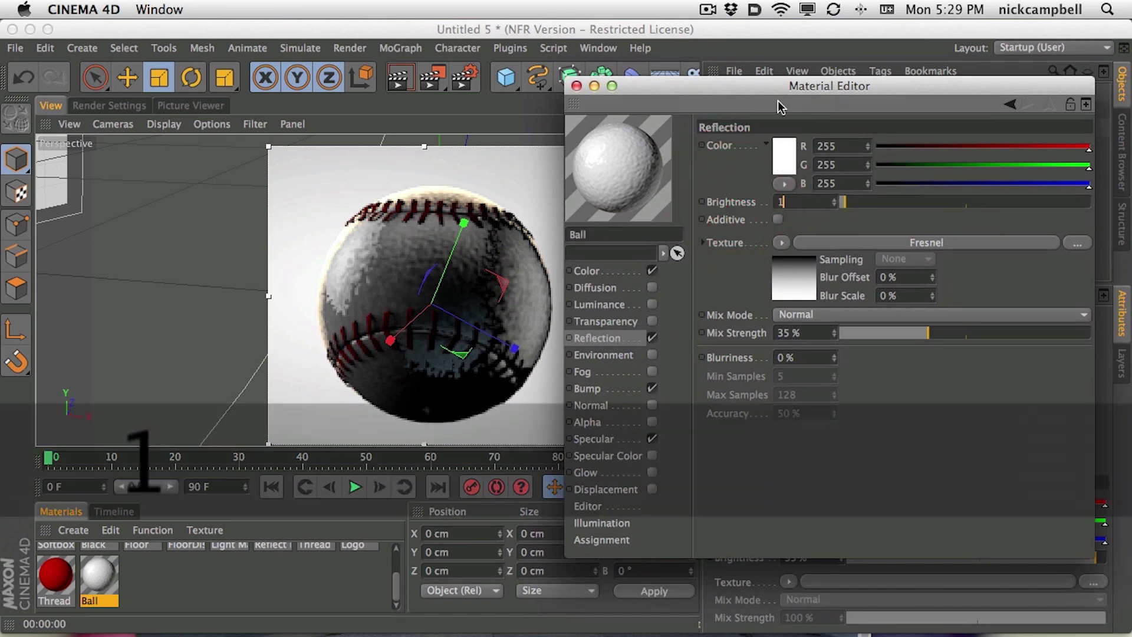
click(855, 334)
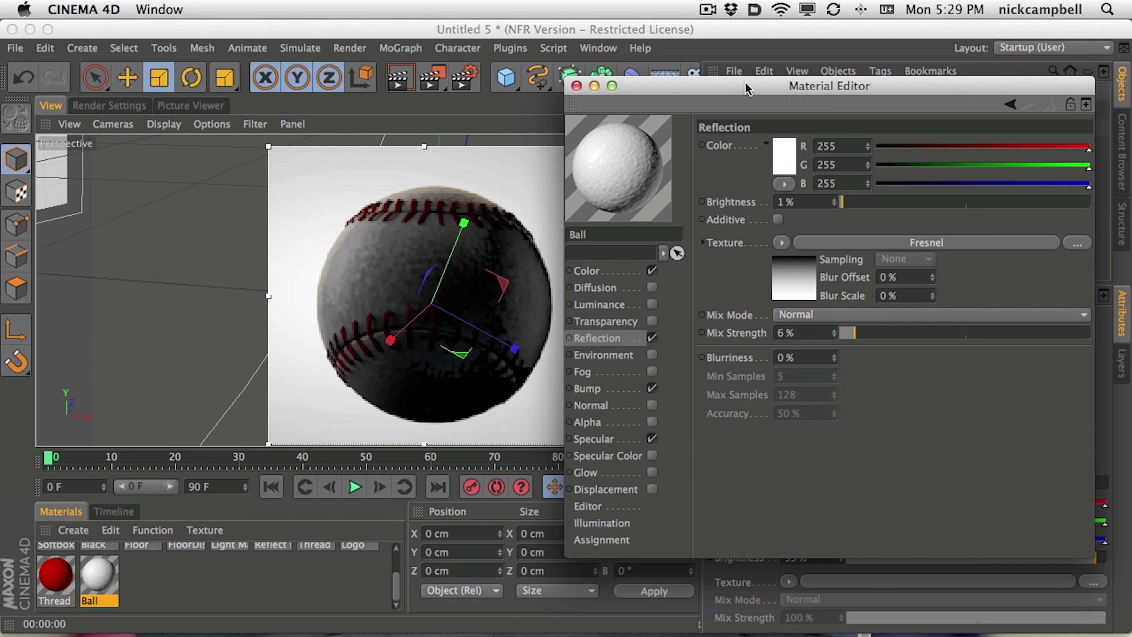
drag(744, 87, 737, 76)
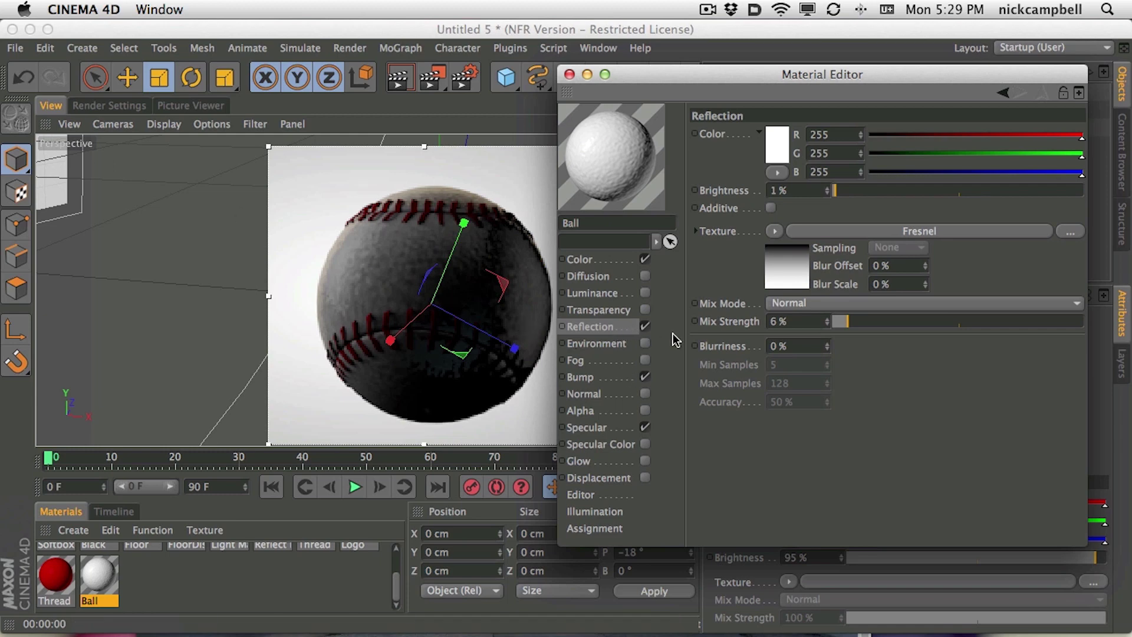
Step: Set the Ball reflection blurriness to 10%
double_click(790, 346)
text(10)
key(Return)
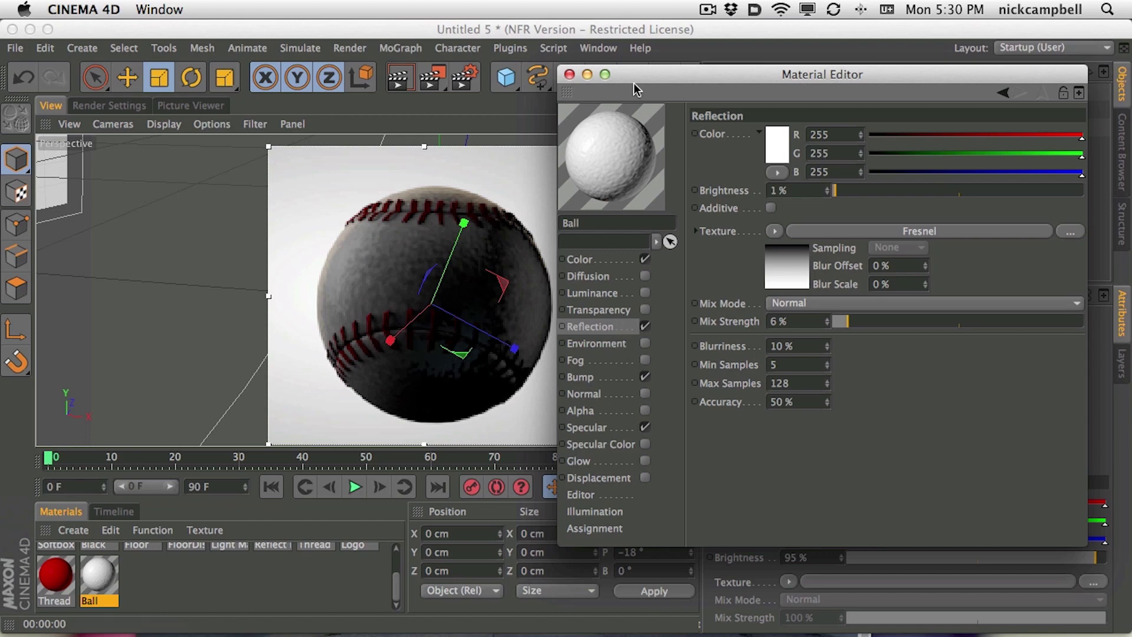
drag(641, 79, 674, 58)
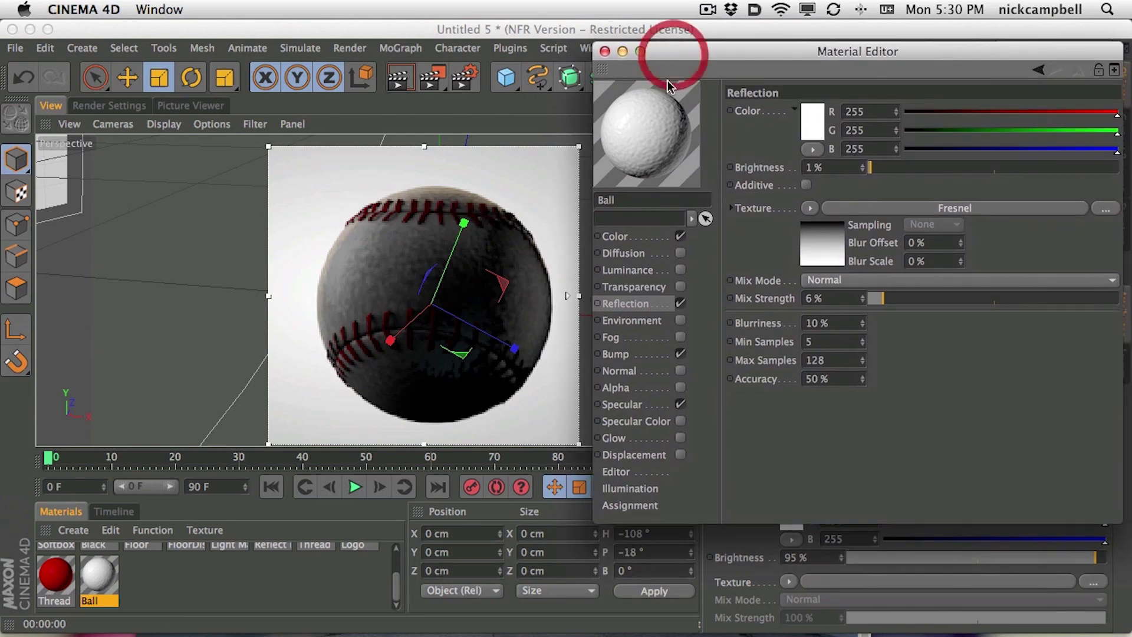
Step: Turn off the Ball material's Specular channel and select the Softbox
click(680, 404)
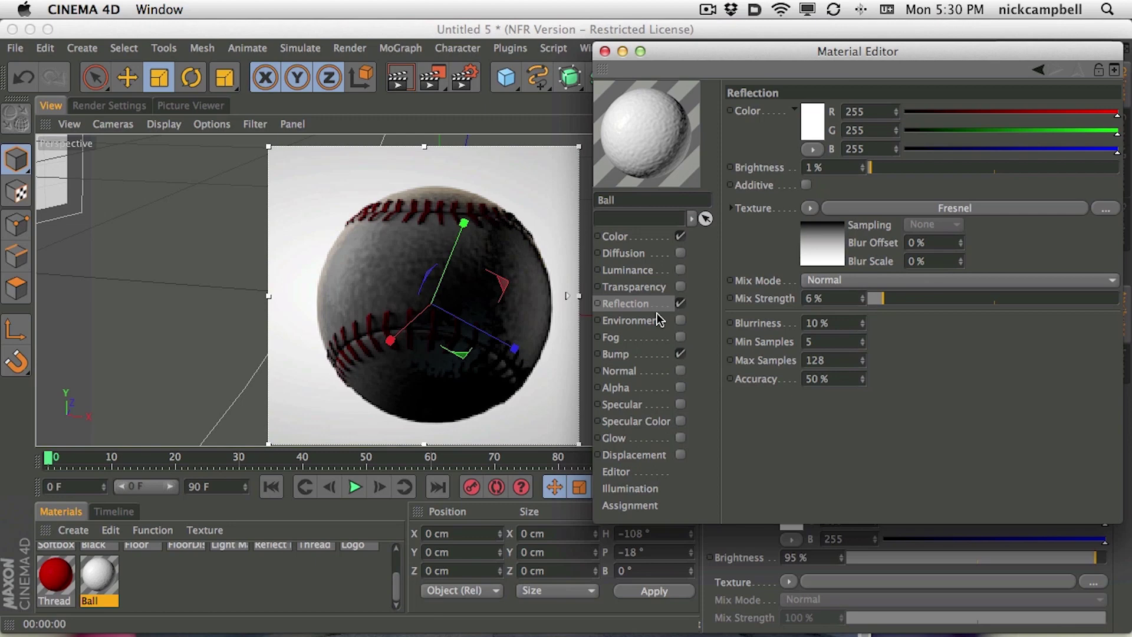
mouse_move(706, 60)
mouse_down()
mouse_move(685, 51)
mouse_move(699, 55)
mouse_up()
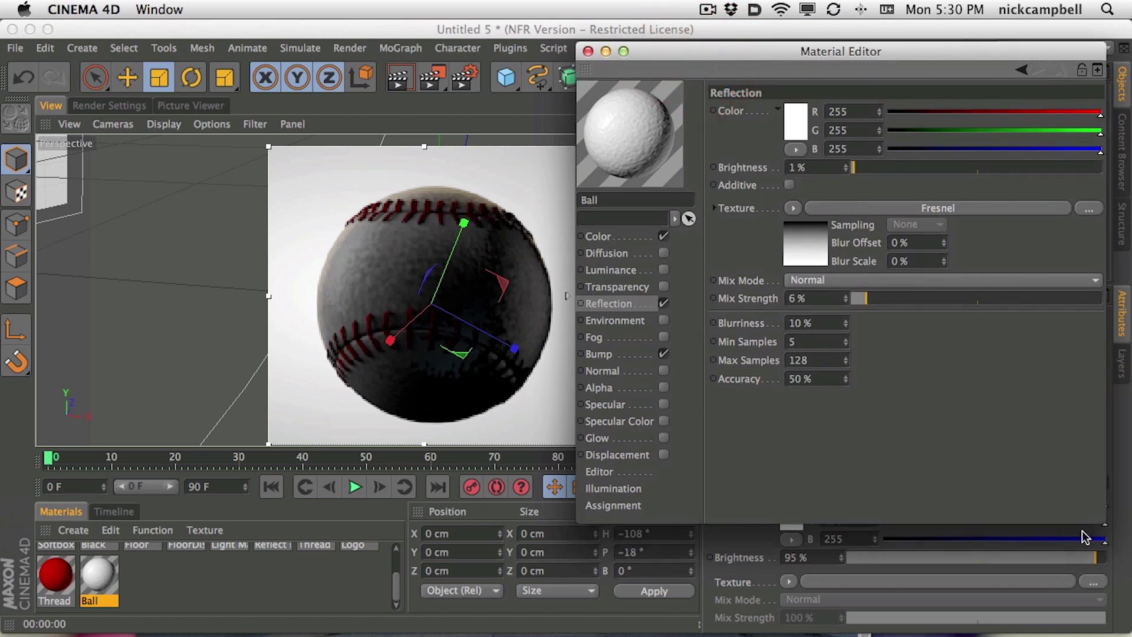
drag(1100, 520, 1124, 545)
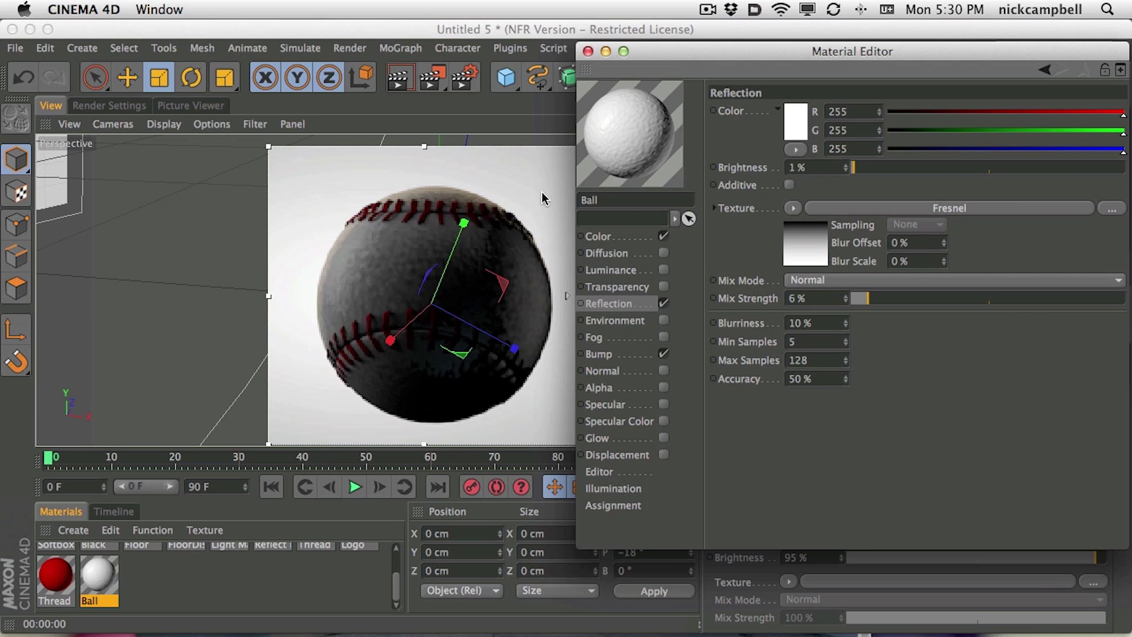
drag(675, 55, 668, 57)
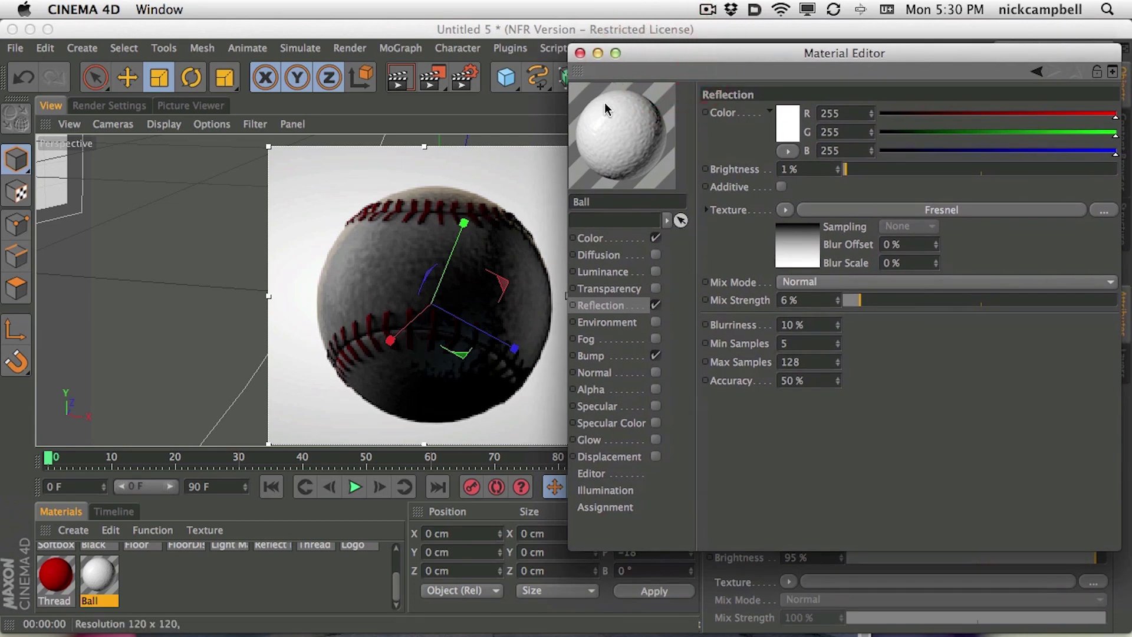
drag(660, 65, 662, 361)
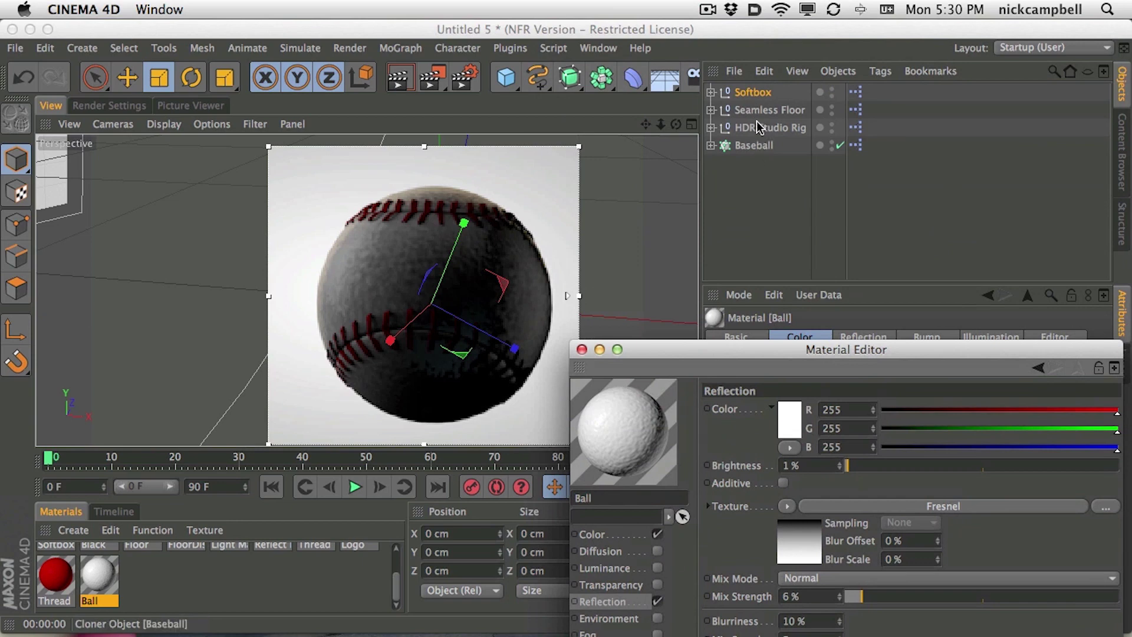
click(754, 92)
Step: Raise the Softbox brightness to 139%
drag(804, 349, 820, 494)
drag(926, 404, 943, 404)
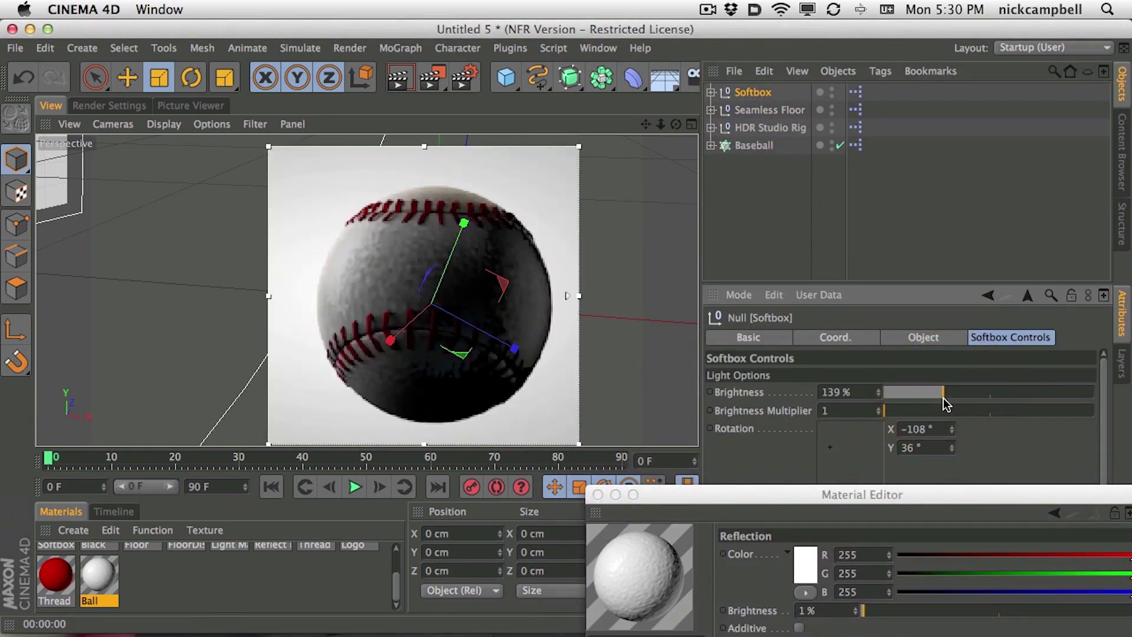
drag(780, 495, 742, 87)
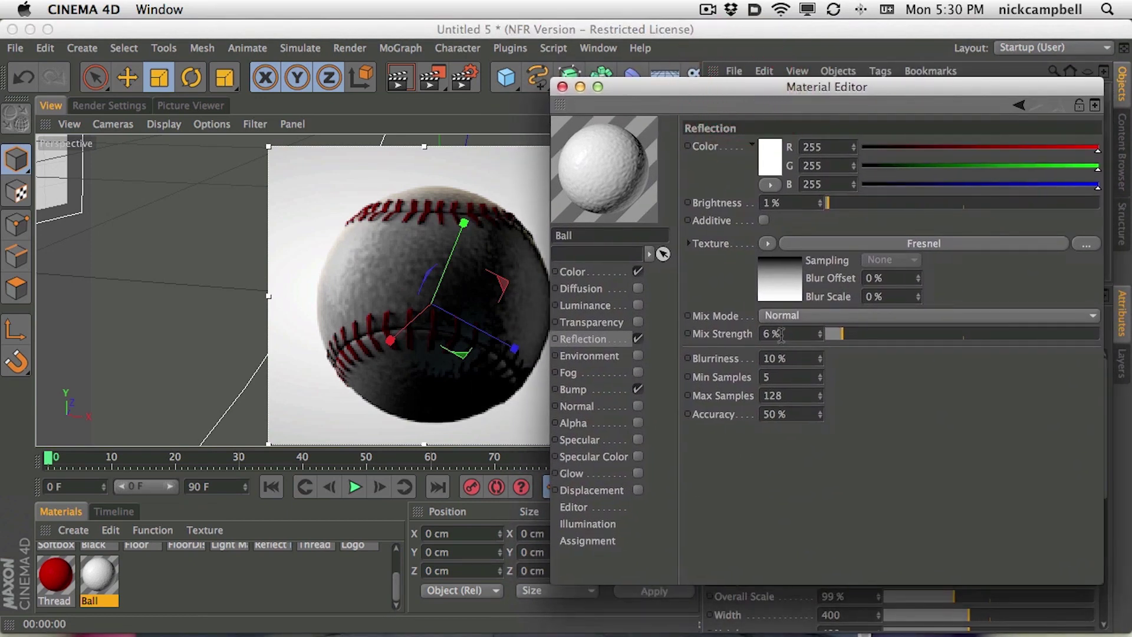
Step: Soften the Ball reflection to 3% mix strength and 15% blurriness
click(617, 343)
drag(833, 333, 830, 334)
double_click(795, 359)
text(15)
key(Return)
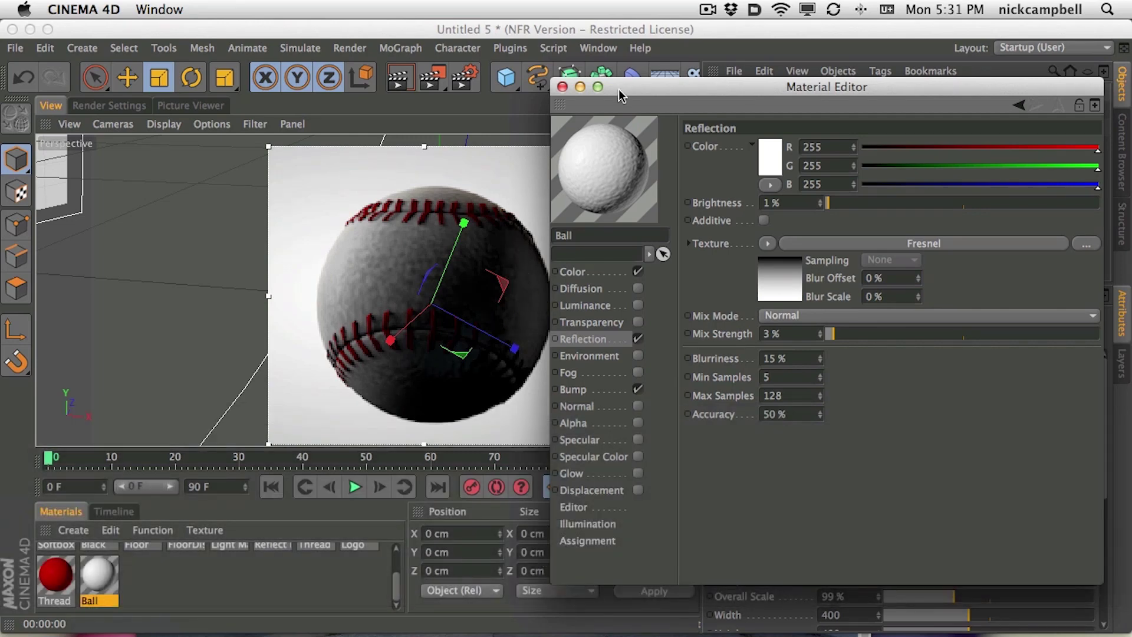
drag(619, 94, 695, 90)
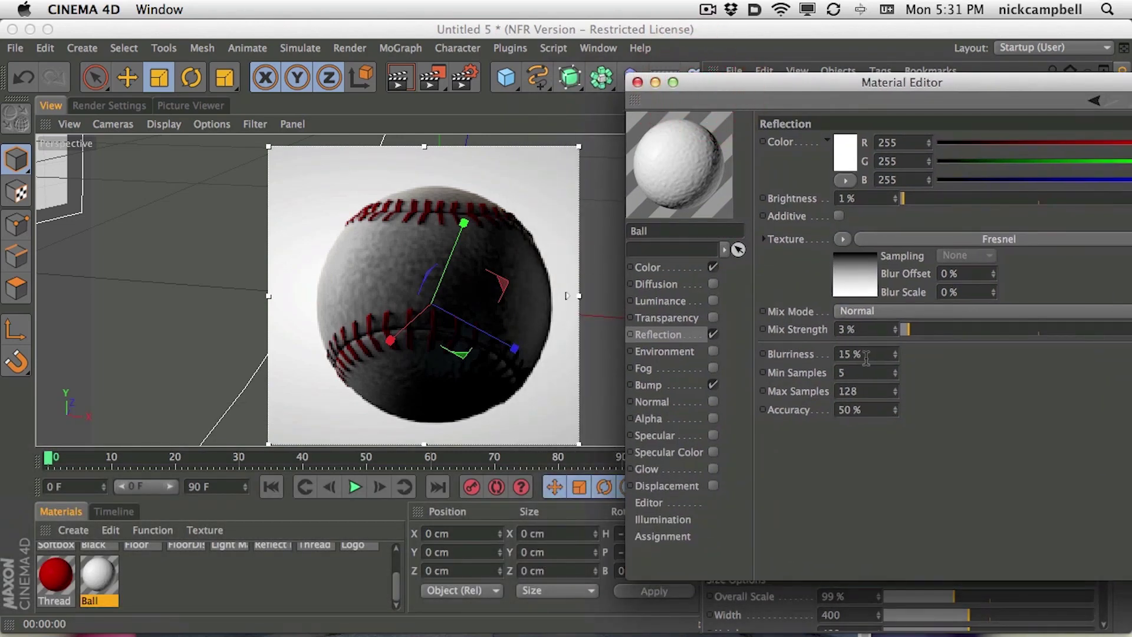
click(682, 384)
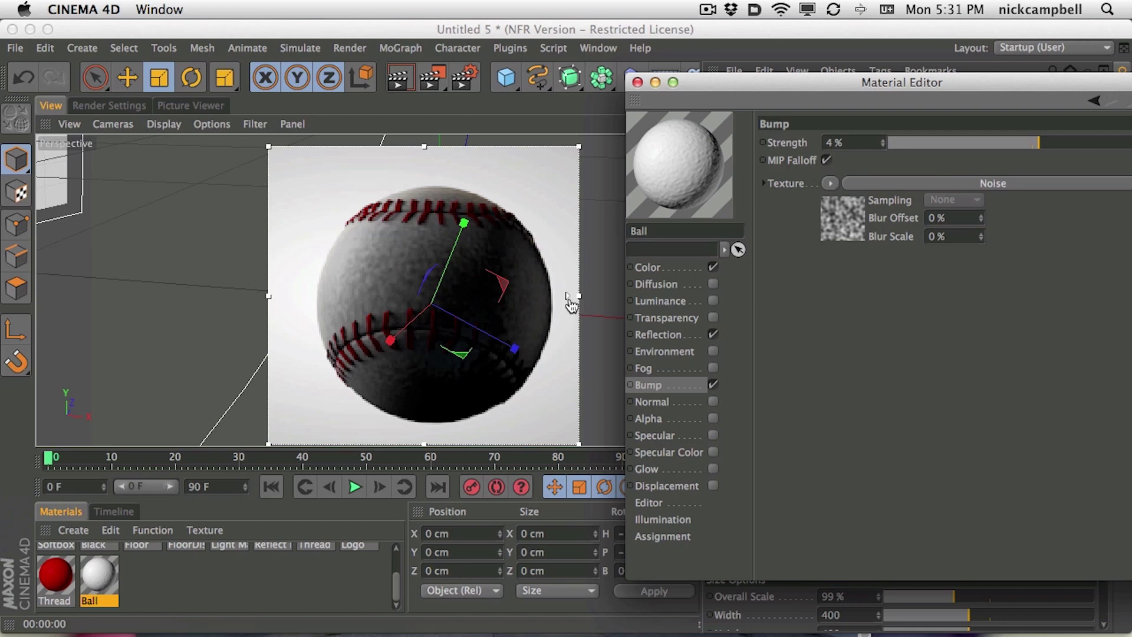
Step: Set the bump Noise shader's Global Scale to 50% and close the Material Editor
drag(749, 87, 726, 83)
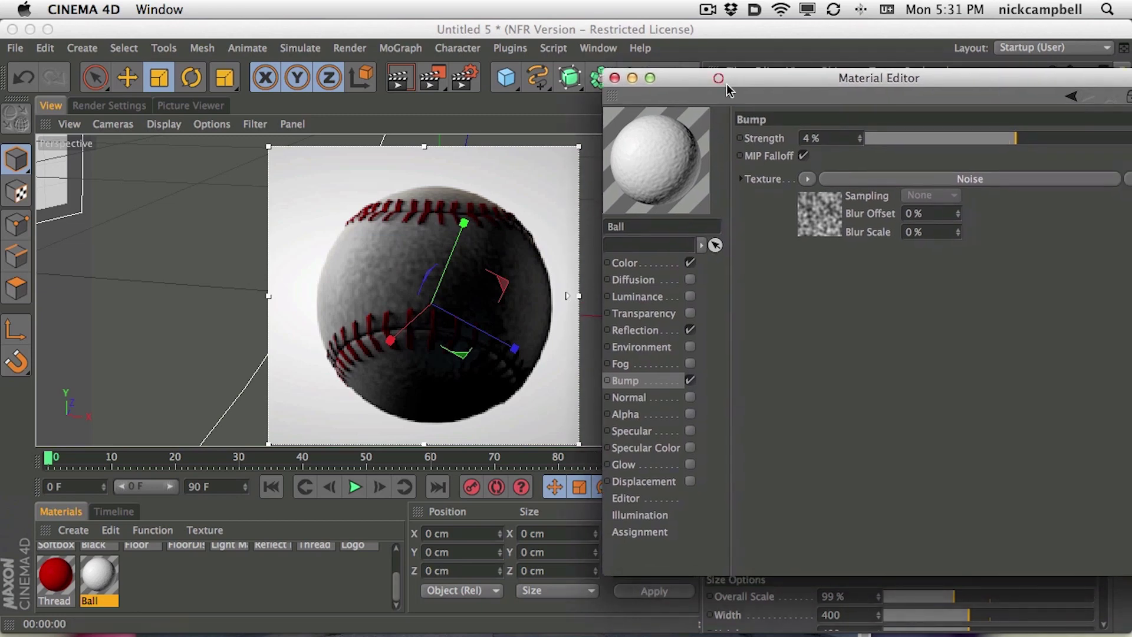
click(840, 179)
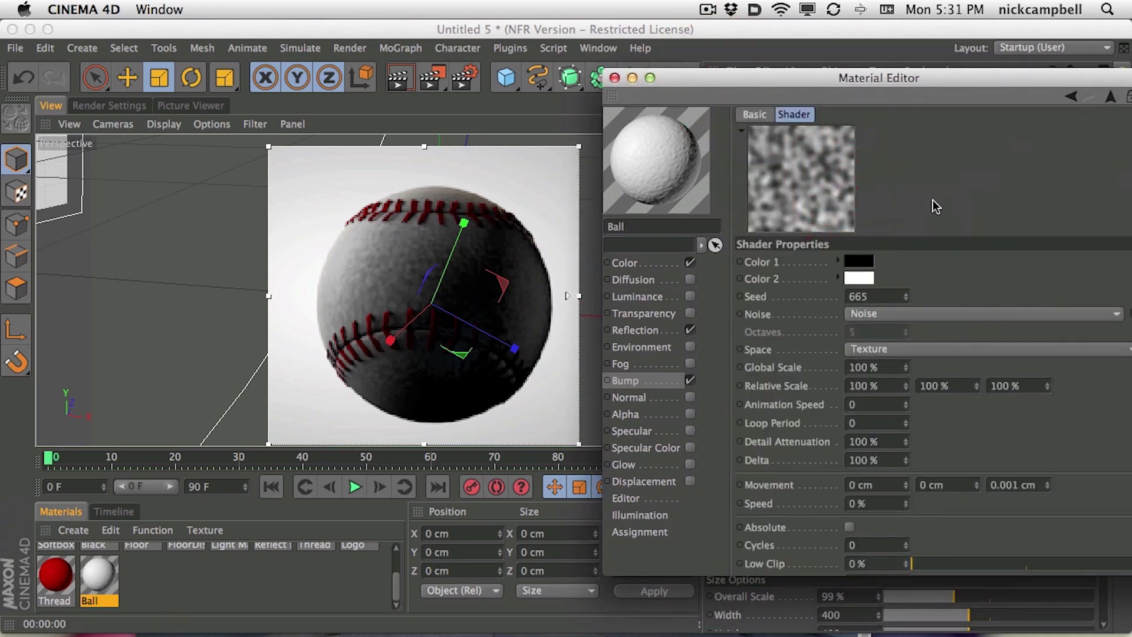
drag(897, 84, 887, 78)
click(848, 361)
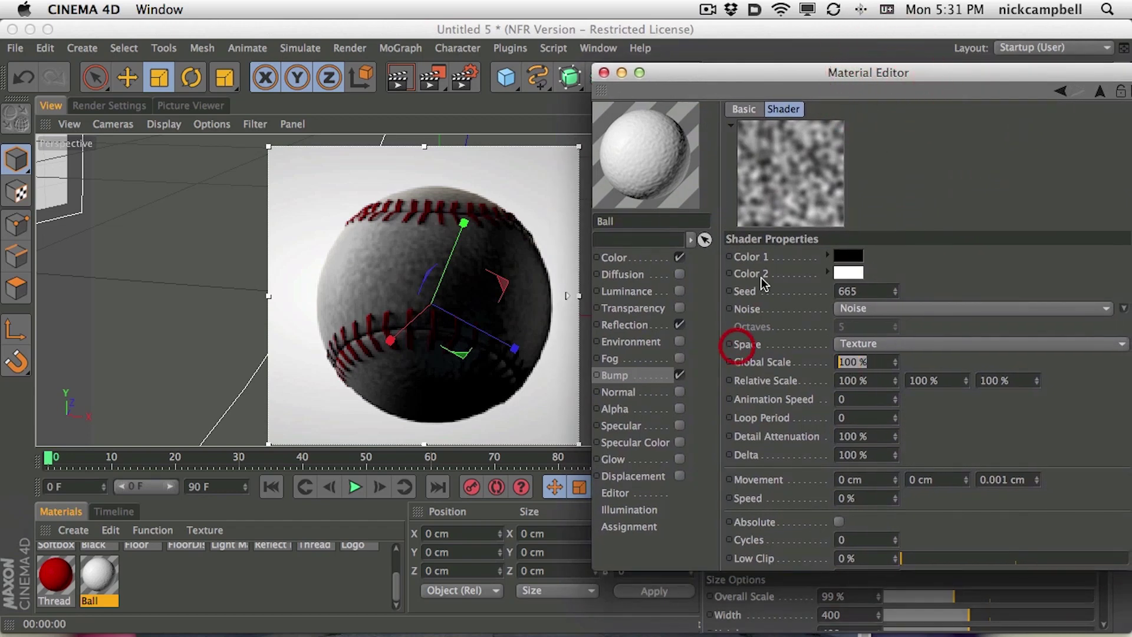
text(50)
key(Return)
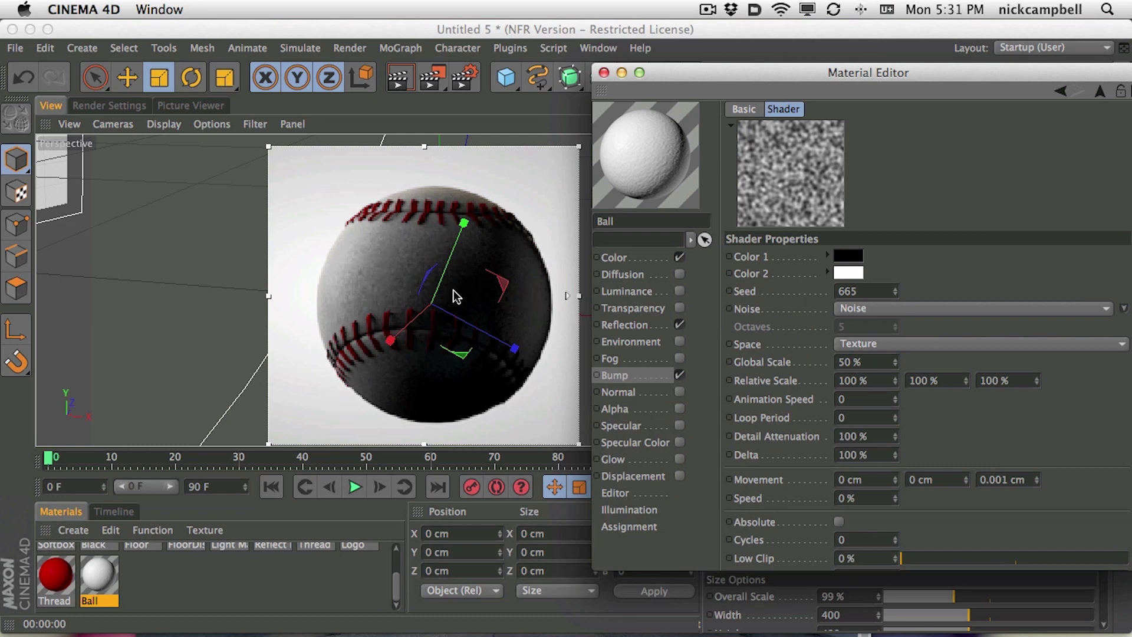
click(604, 73)
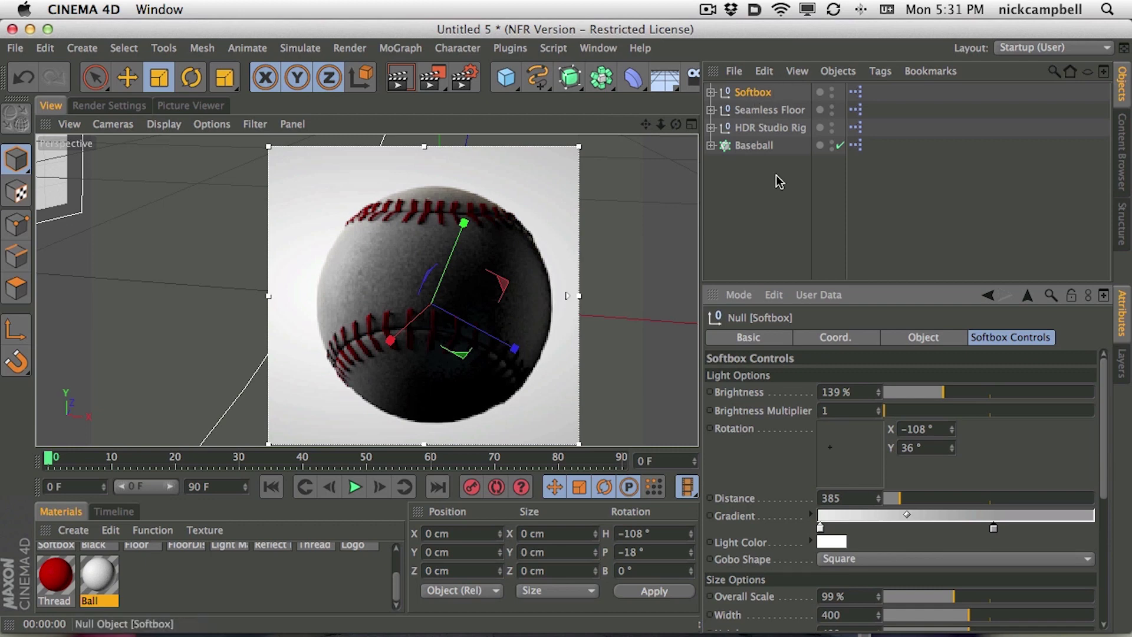
Step: Raise the Softbox brightness to 147% and widen the viewport
mouse_move(949, 398)
mouse_down()
mouse_move(955, 389)
mouse_move(944, 389)
mouse_up()
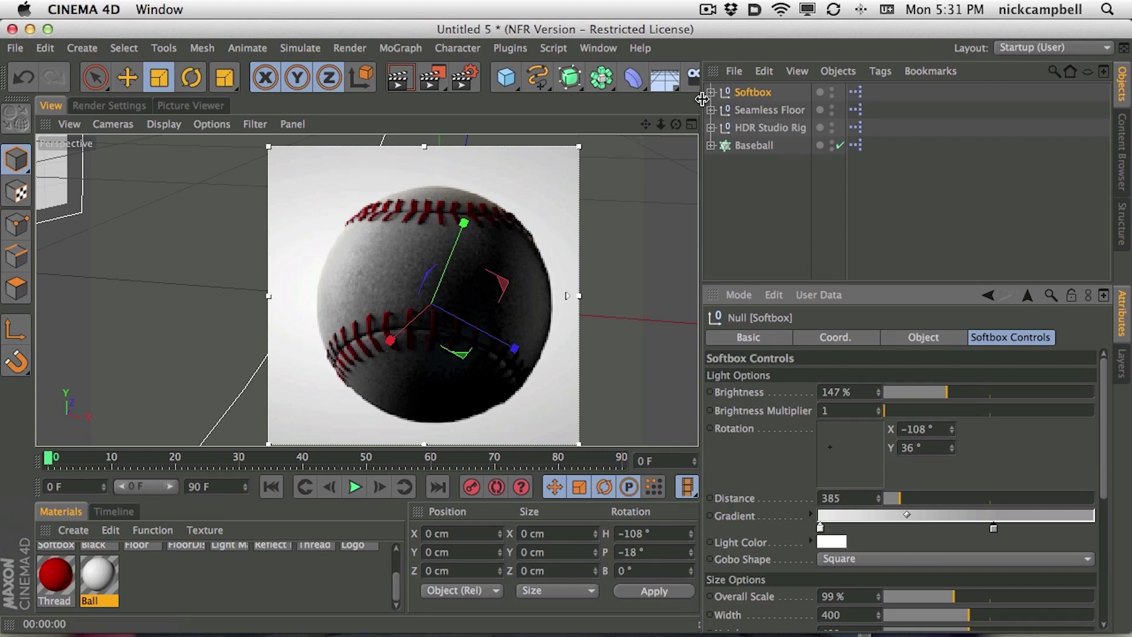
drag(702, 99, 802, 104)
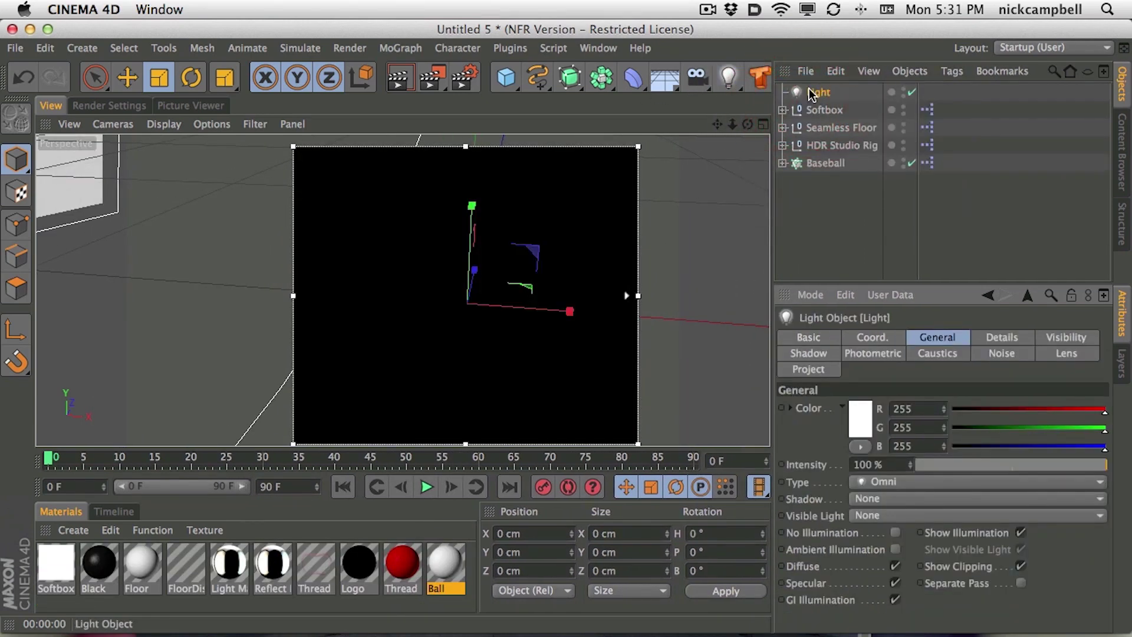
Step: Add a light and move it to about X 22.6, Y 3.8, Z -48.9 cm
click(816, 92)
click(127, 77)
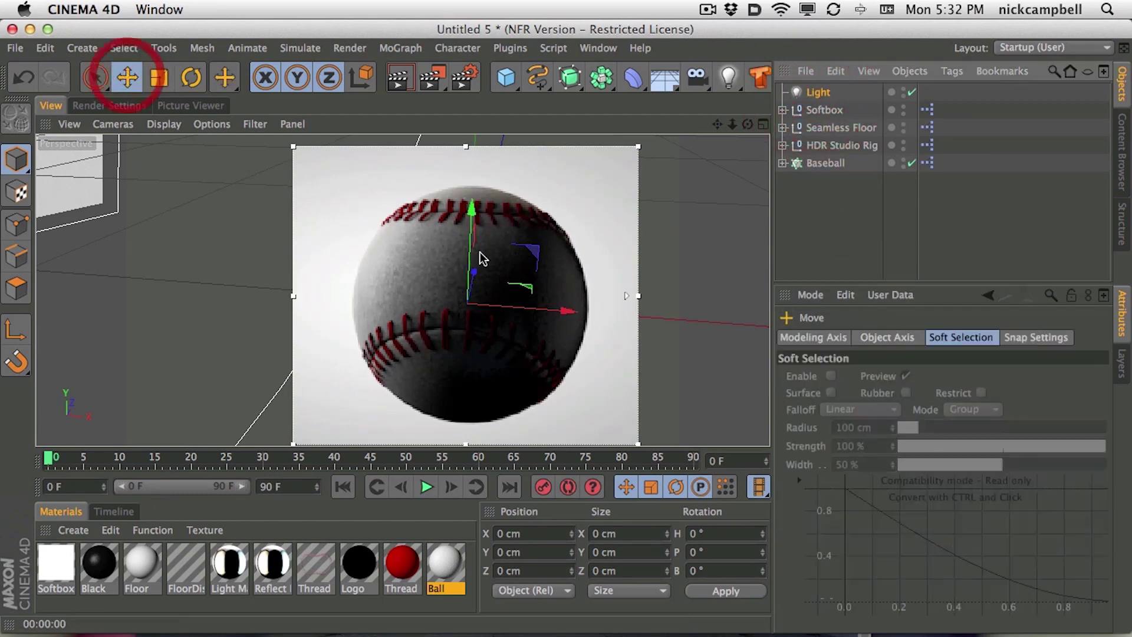
drag(468, 277, 470, 246)
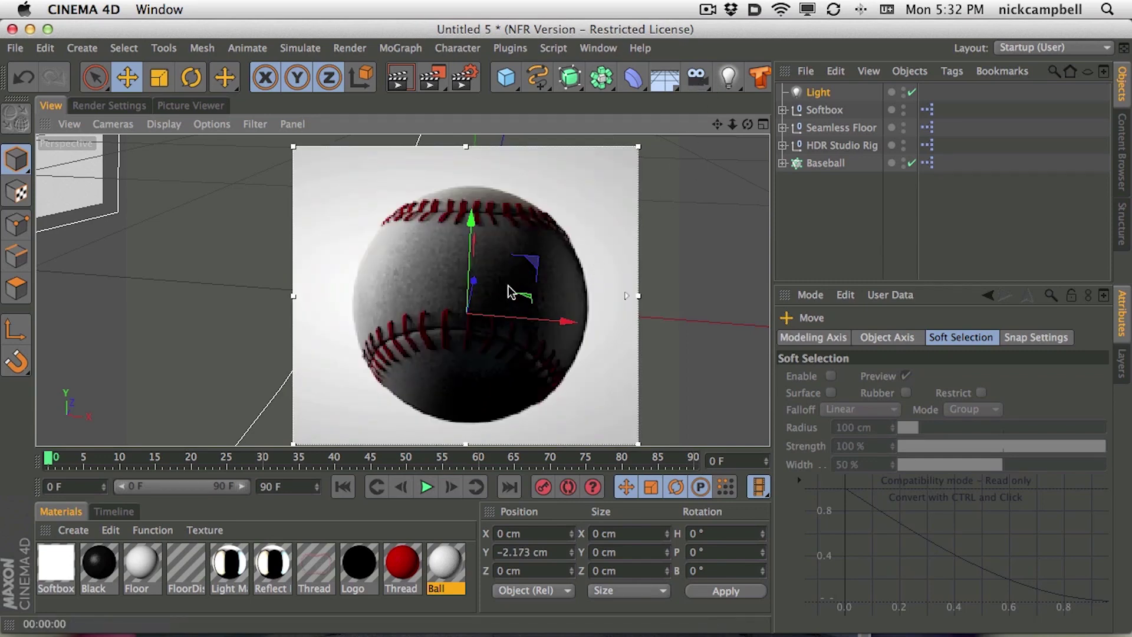
drag(511, 292, 760, 422)
drag(513, 361, 508, 307)
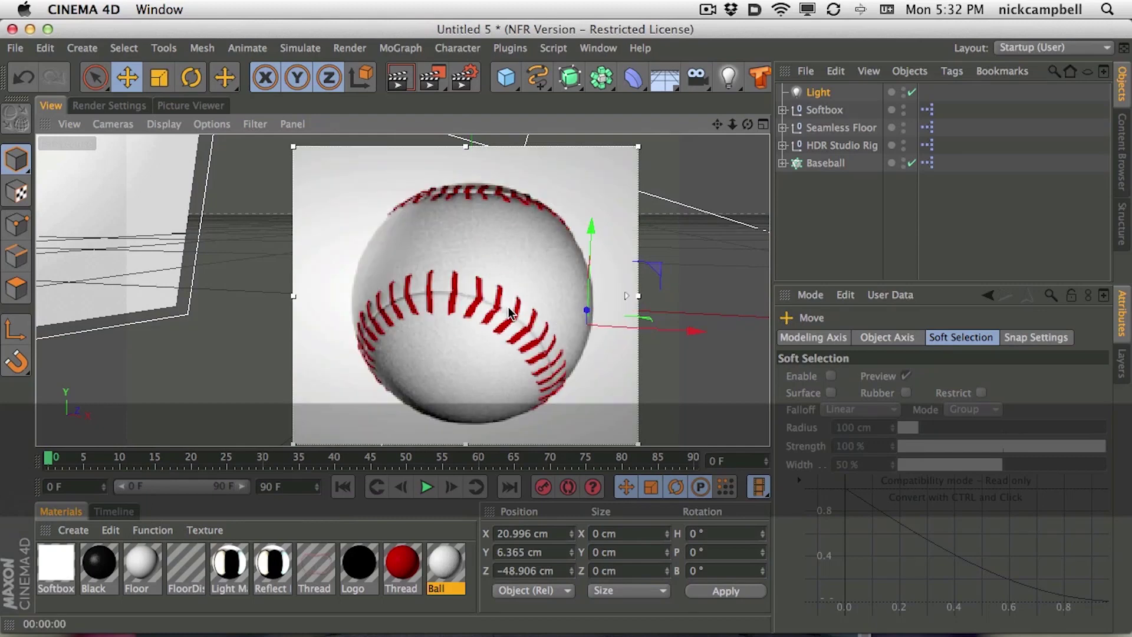
drag(590, 258, 606, 353)
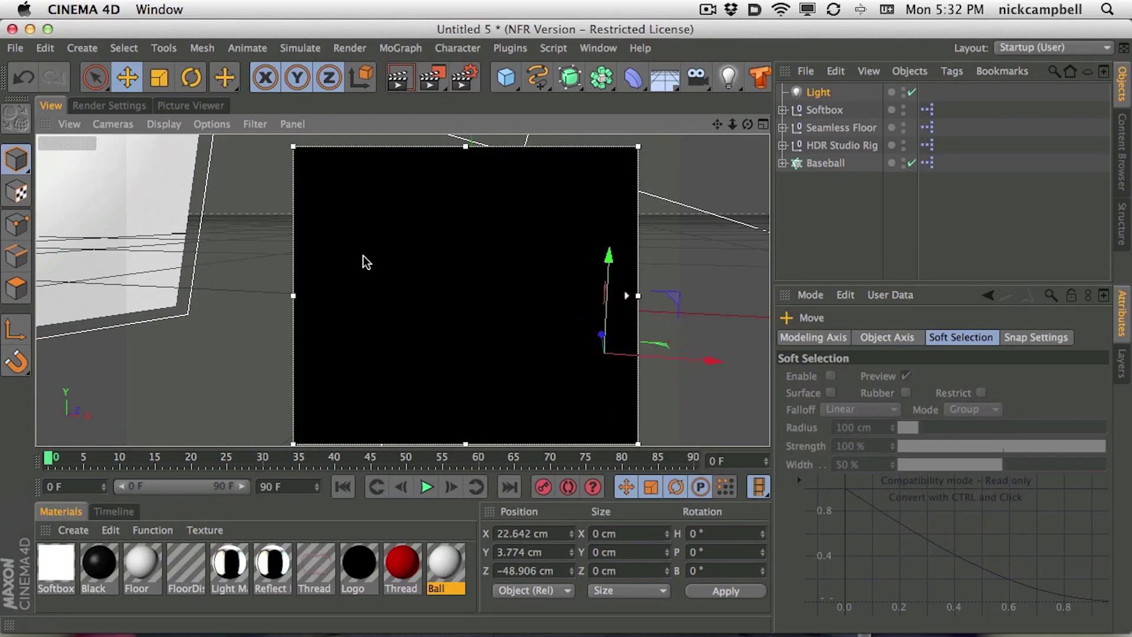
click(820, 93)
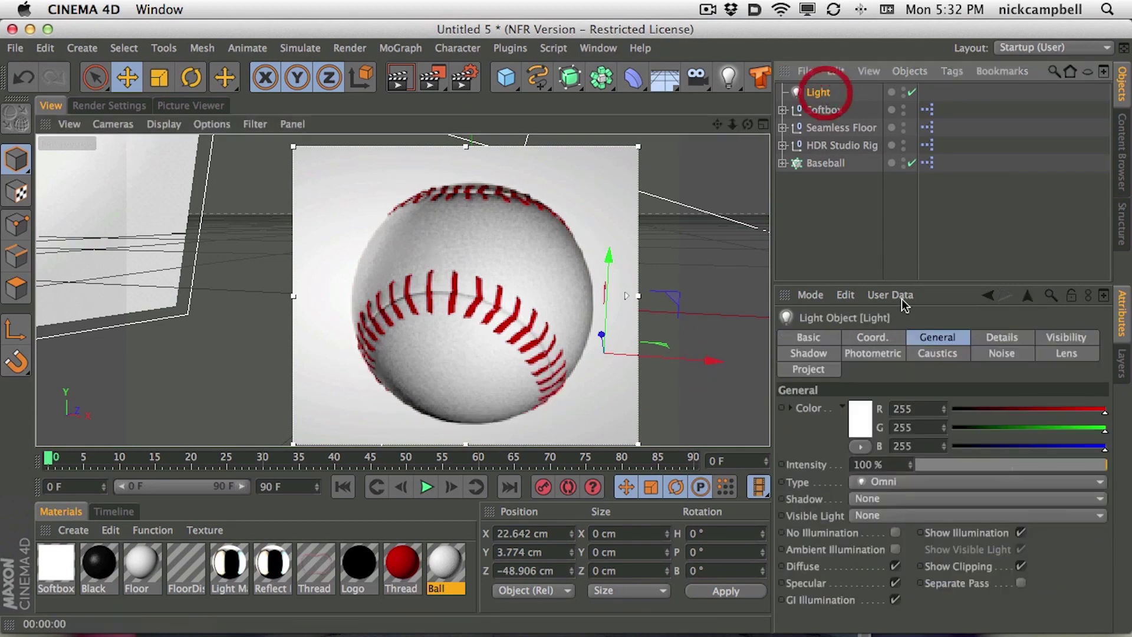
Step: Tint the light orange (R 255, G 177, B 102)
click(1068, 429)
click(1044, 447)
drag(1014, 452, 1014, 451)
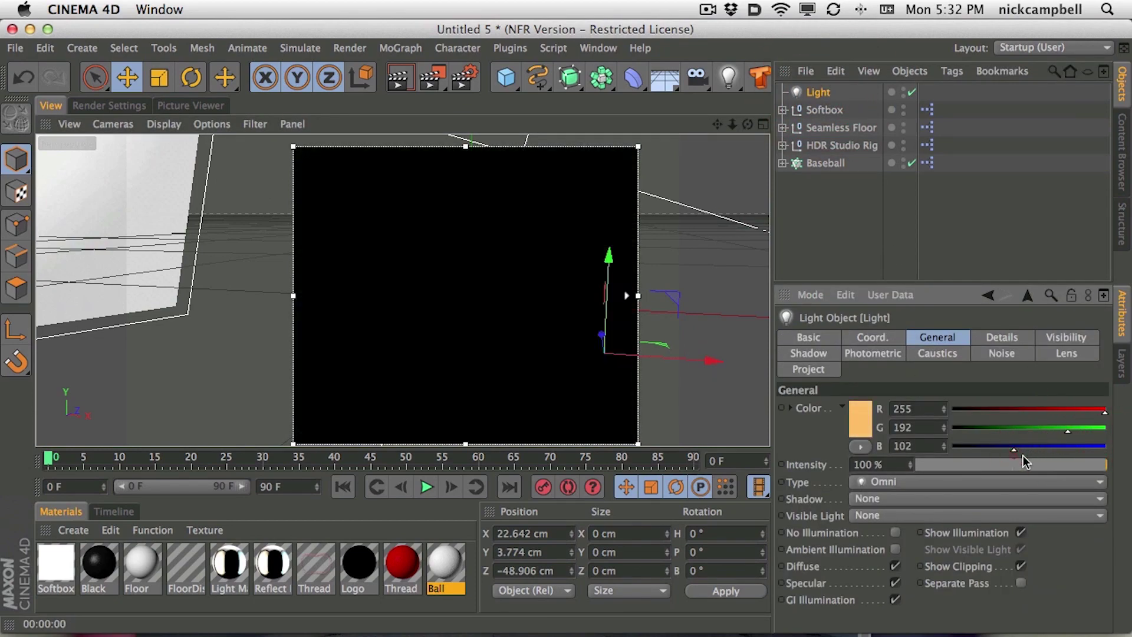
click(1058, 430)
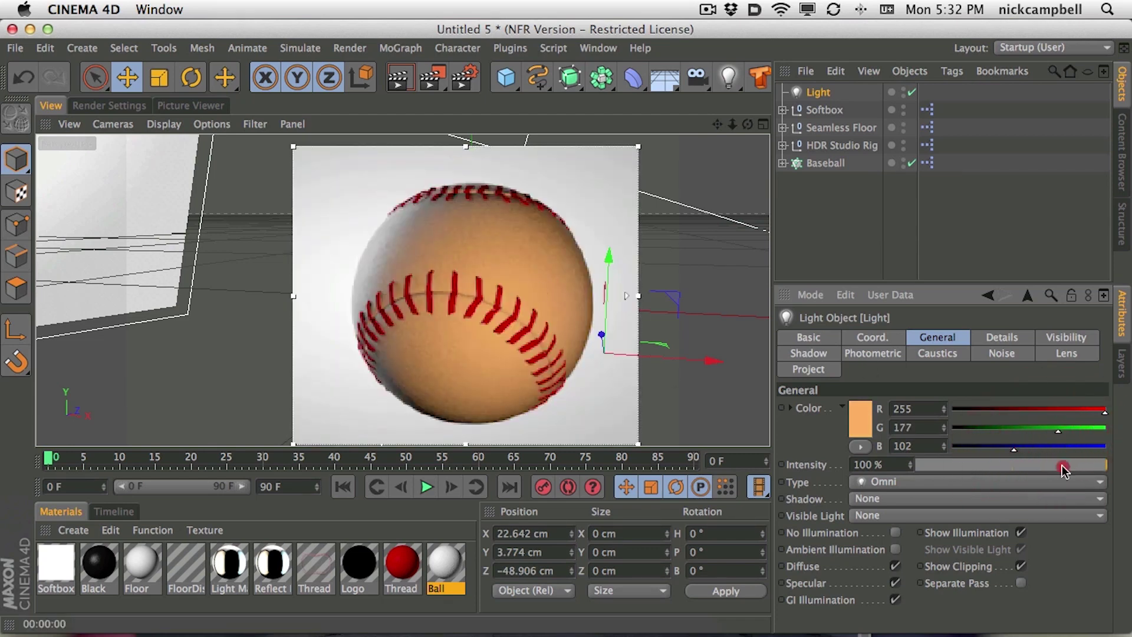
Step: Dim the light to 25% intensity and shift it right to X 36.75 cm
drag(1063, 470, 984, 471)
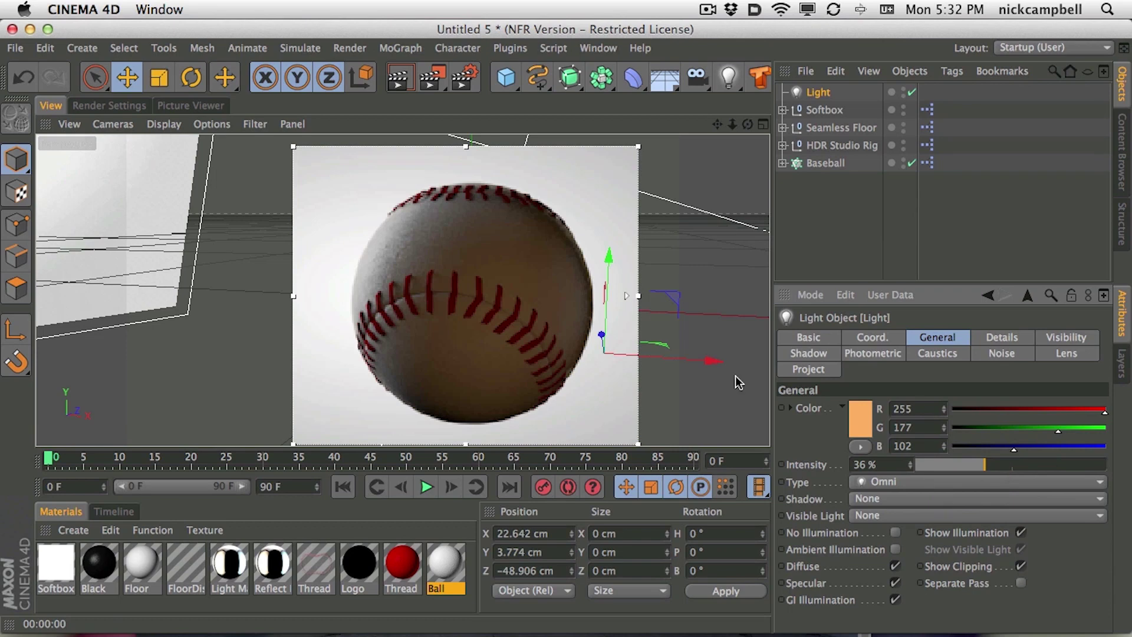
drag(984, 464, 967, 464)
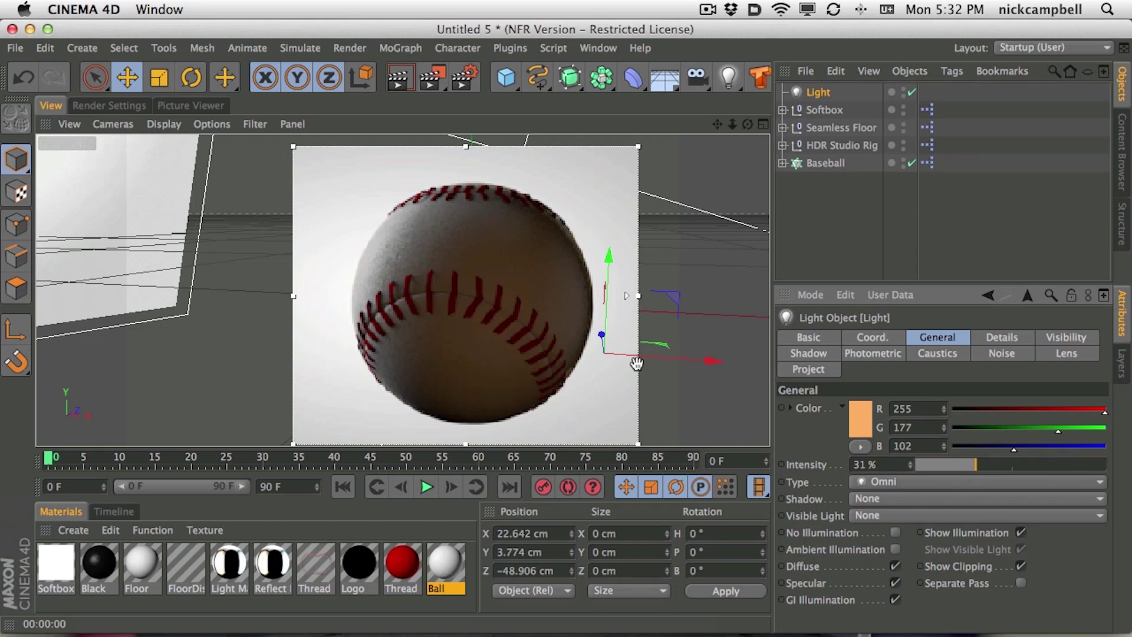
mouse_move(634, 357)
mouse_down()
mouse_move(655, 356)
mouse_move(620, 355)
mouse_up()
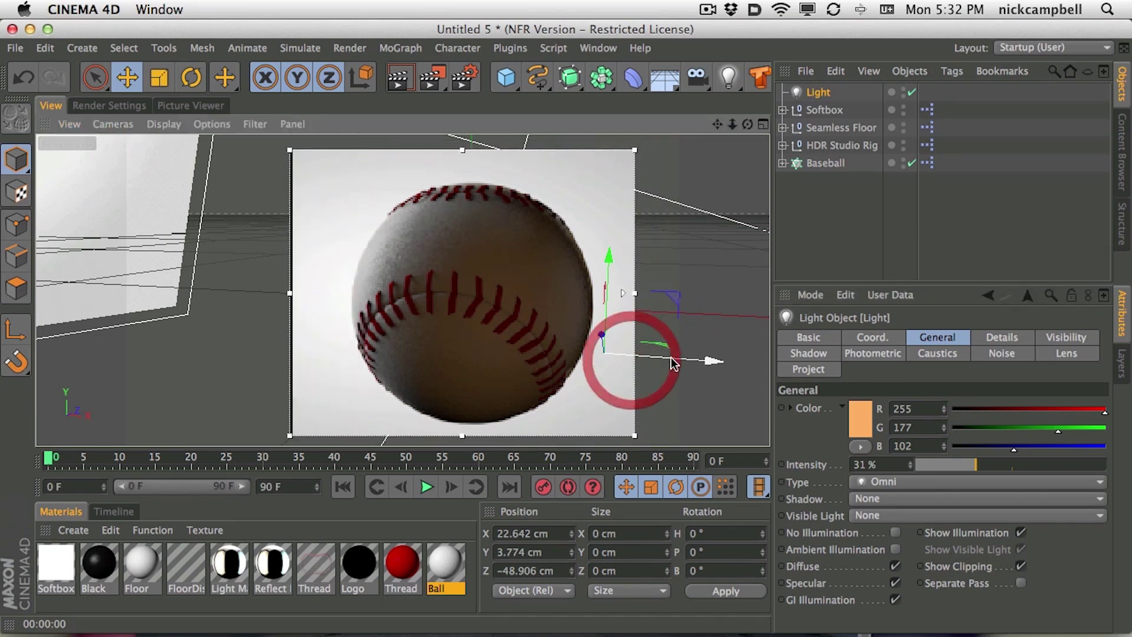
drag(739, 363, 839, 368)
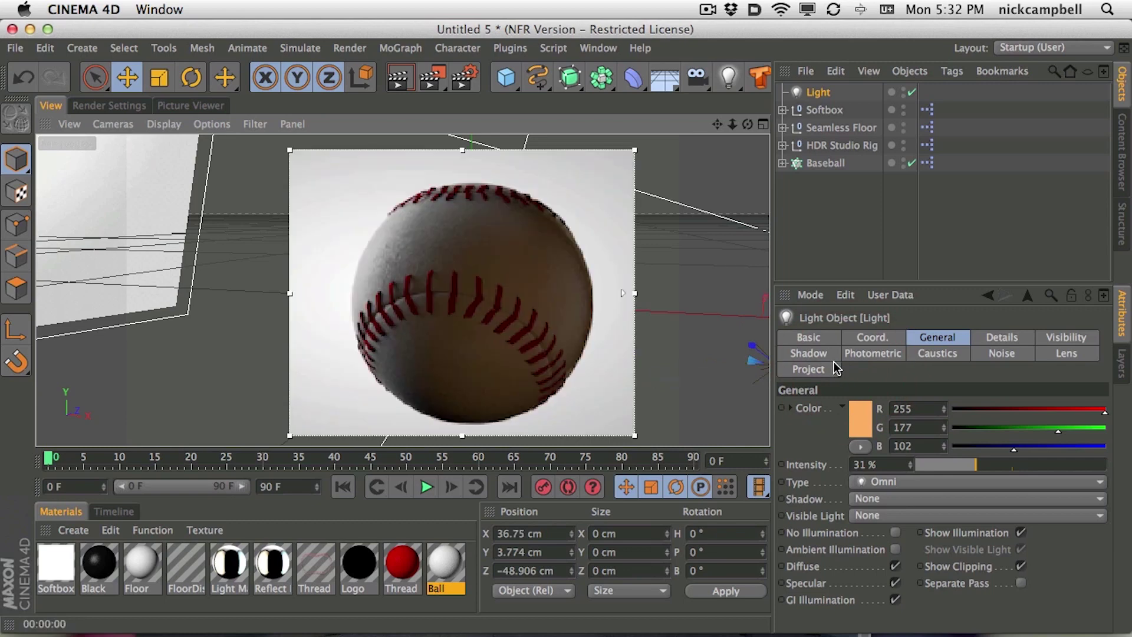
drag(970, 462, 961, 465)
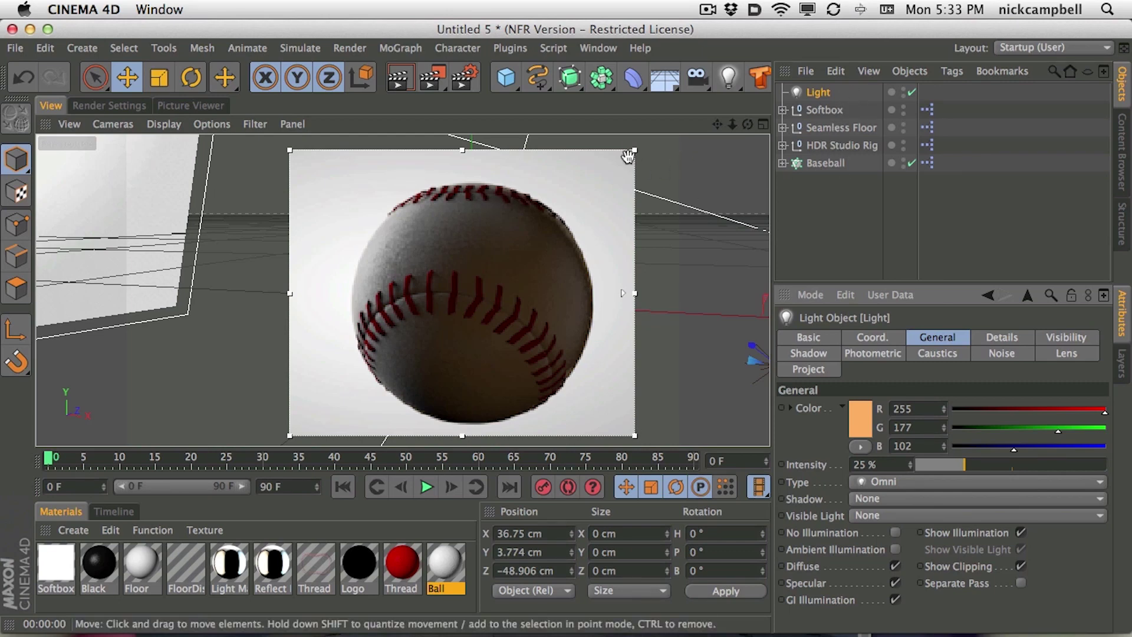
drag(635, 150, 655, 147)
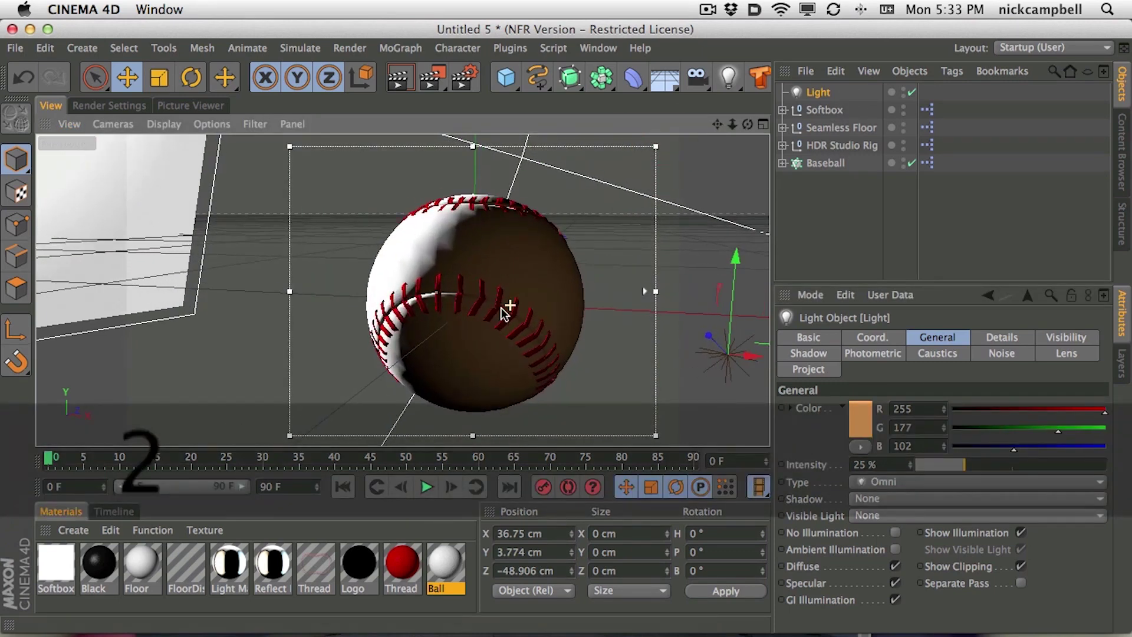
Step: Select the Seamless Floor and colour its first gradient stop light blue
click(846, 129)
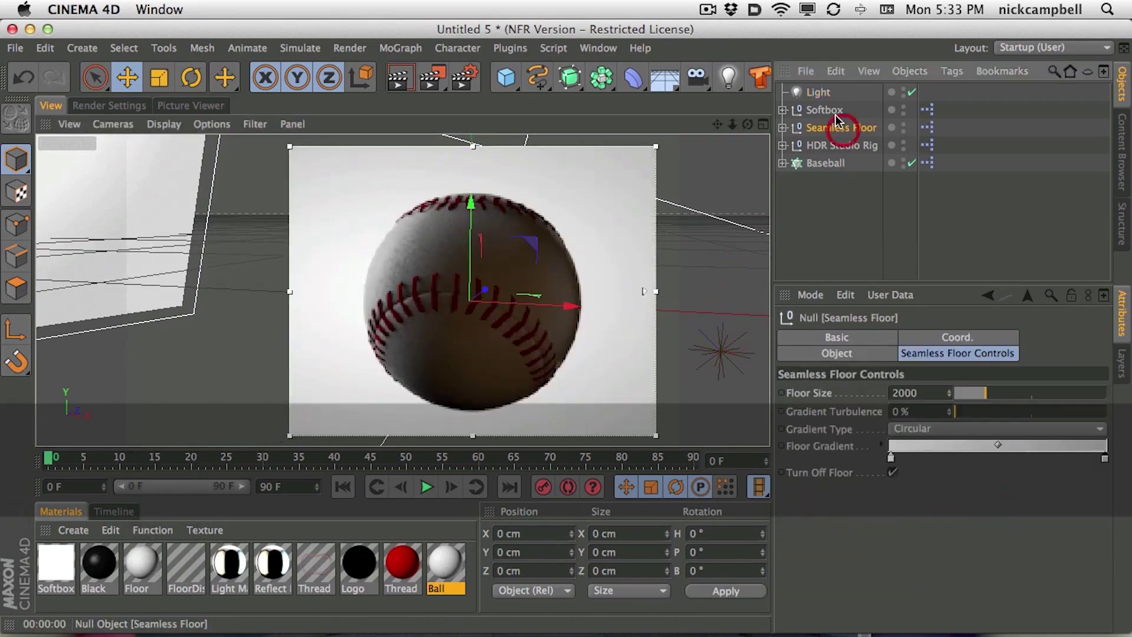
click(841, 110)
click(846, 145)
click(850, 130)
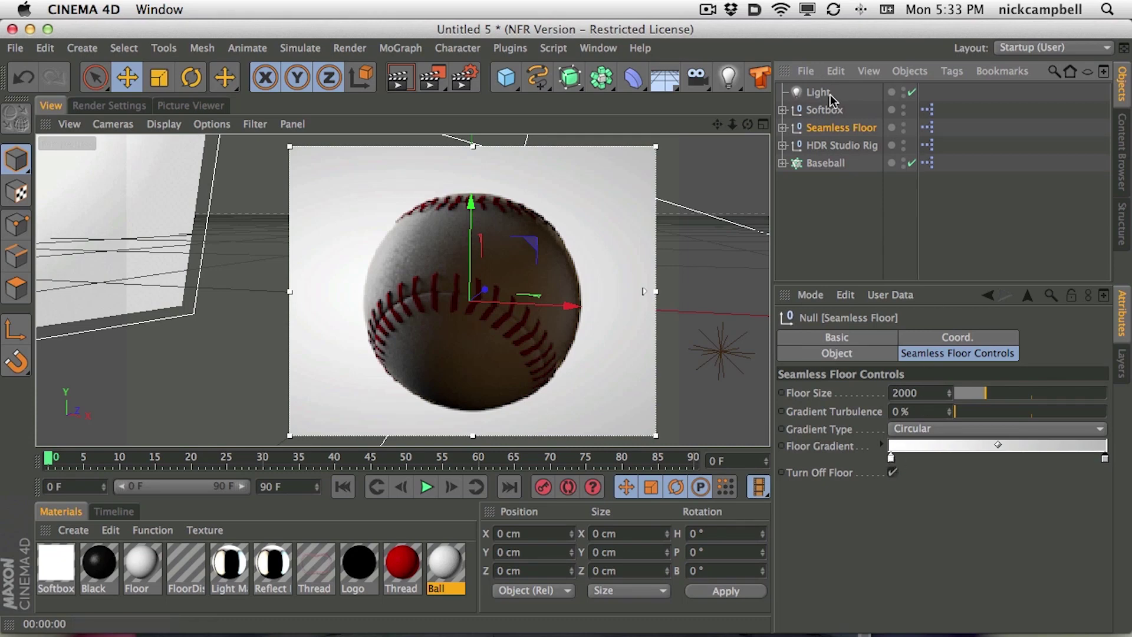
double_click(890, 457)
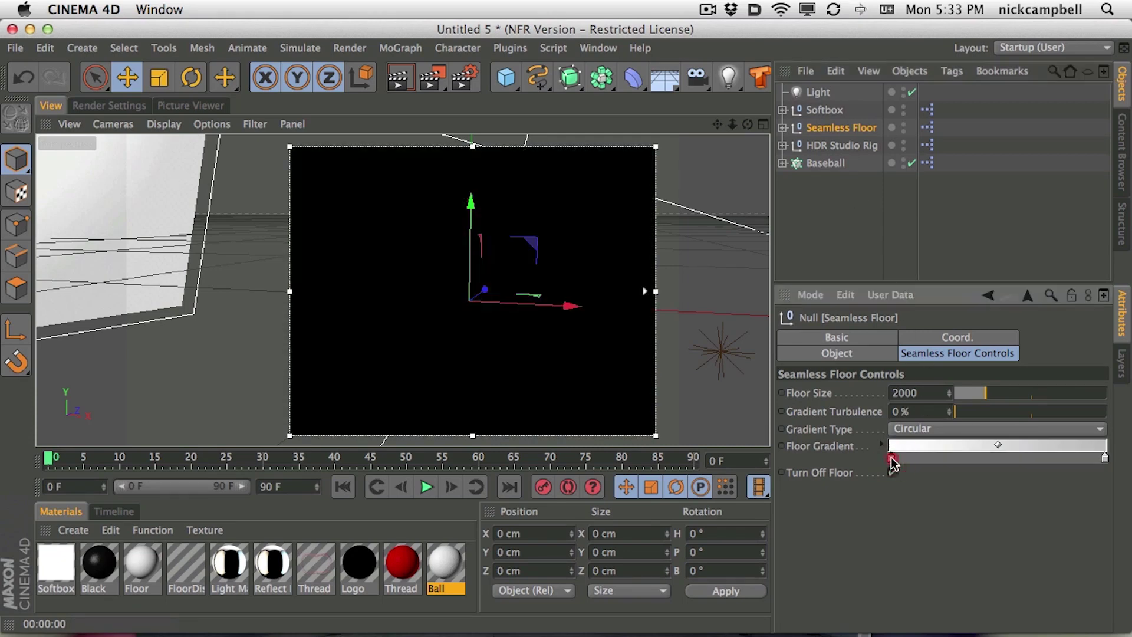
drag(861, 383, 693, 250)
drag(756, 270, 789, 271)
drag(693, 292, 654, 302)
click(756, 399)
Step: Set the second gradient stop to dark blue-grey and the first to mid blue-grey
double_click(1105, 459)
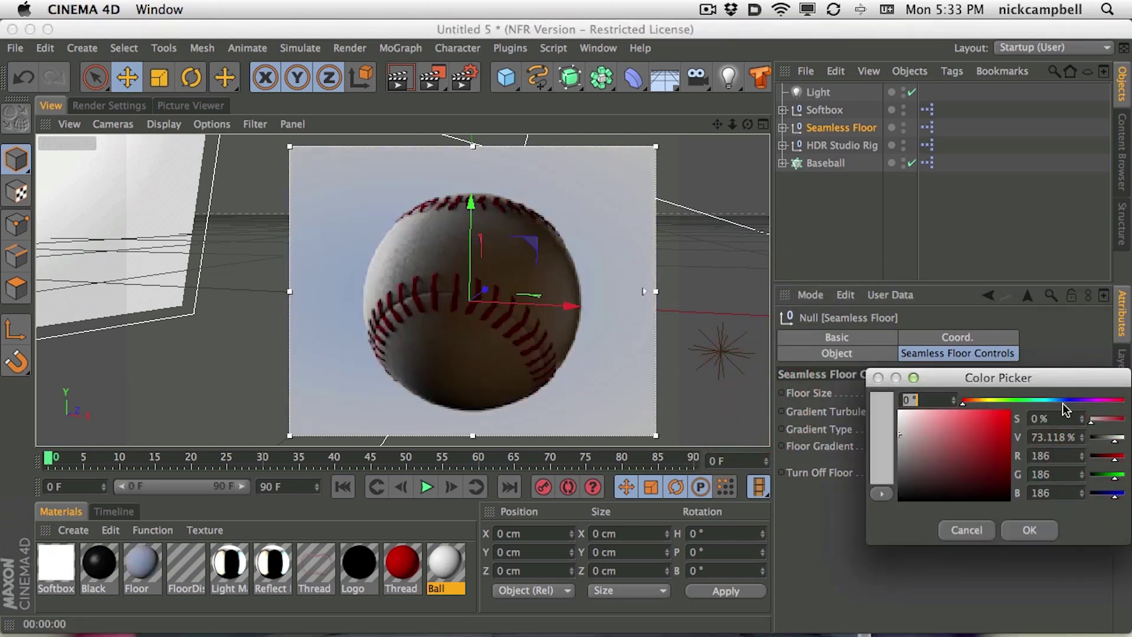
drag(944, 469, 928, 486)
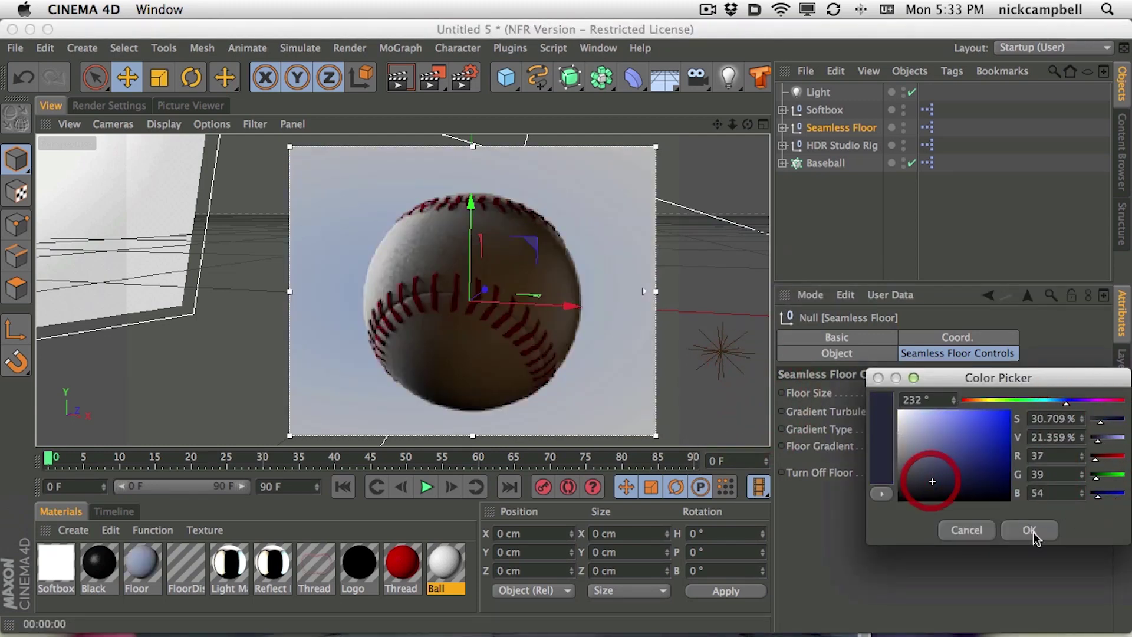
click(1031, 532)
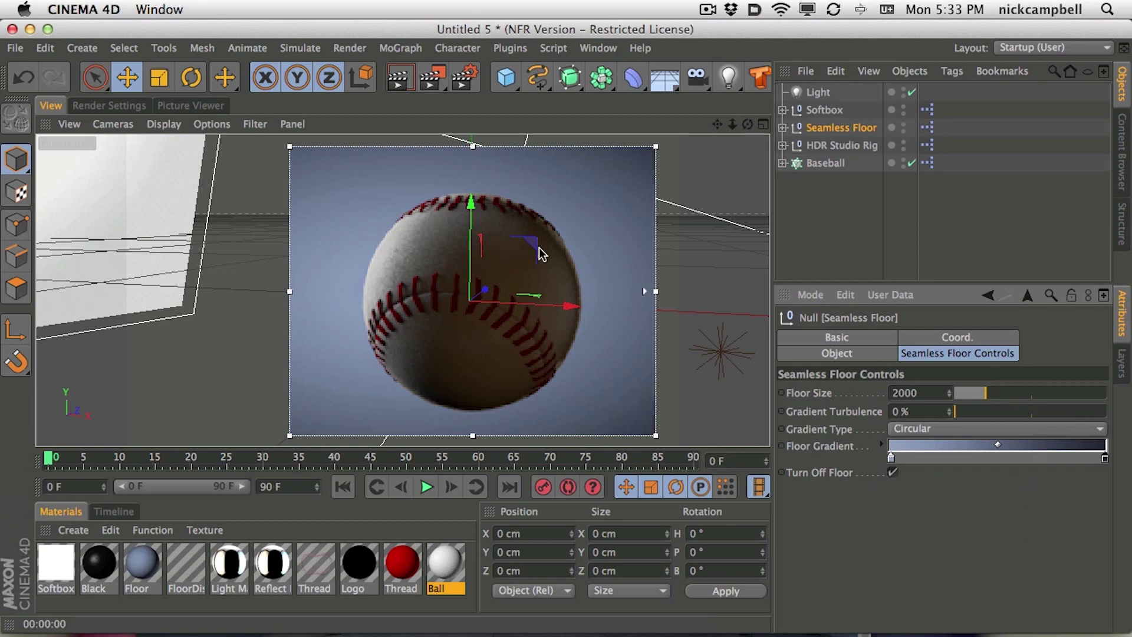
double_click(891, 460)
drag(890, 461, 820, 466)
click(922, 531)
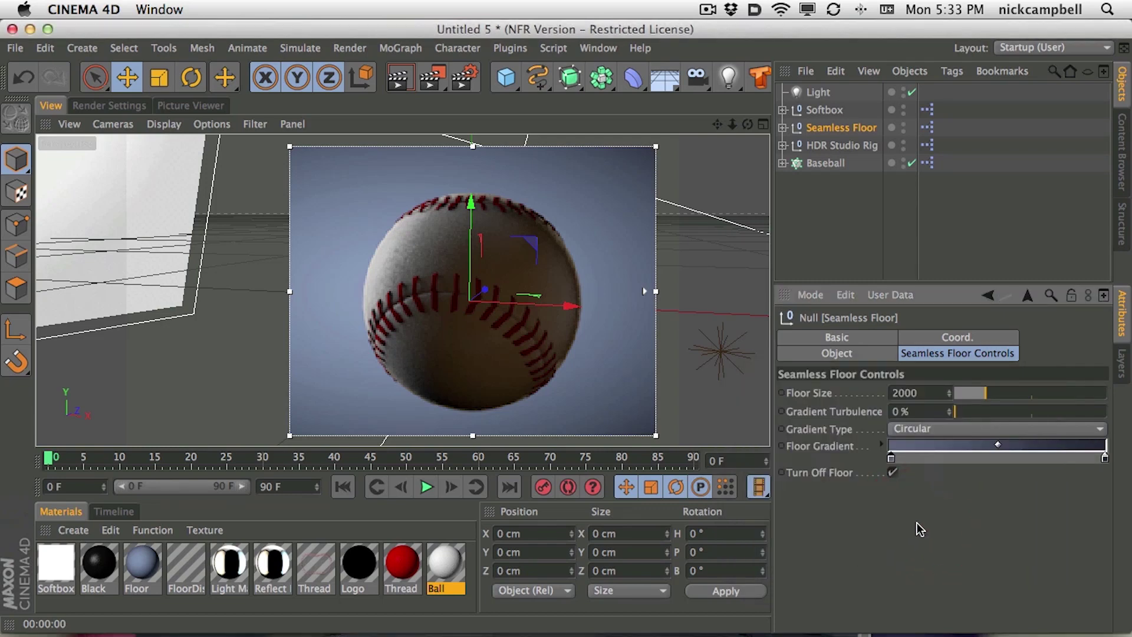
Step: Darken the second gradient stop to blue R 74, G 90, B 118
double_click(1105, 459)
click(918, 474)
click(1008, 526)
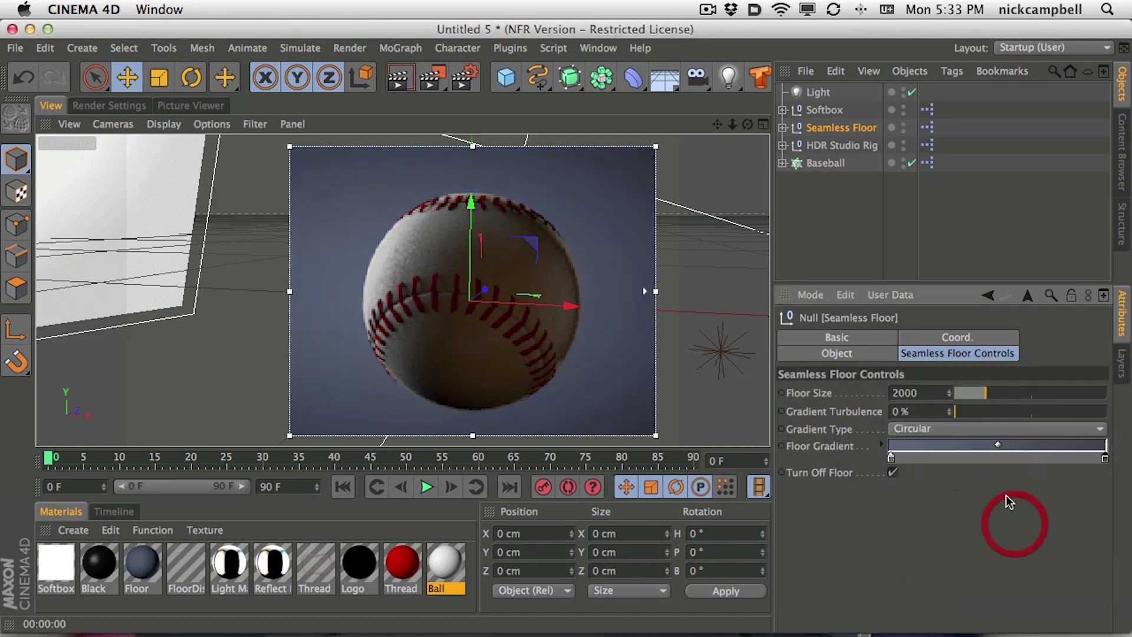
click(963, 431)
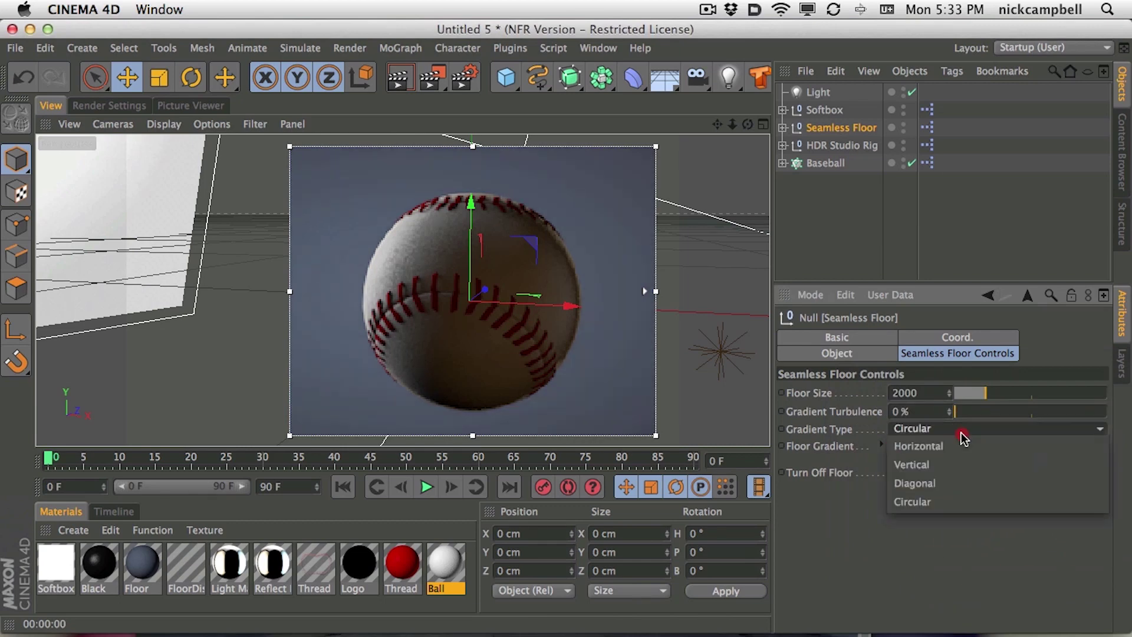
Step: Make the floor gradient Diagonal, enlarge the render region and frame the baseball toward the right
click(955, 484)
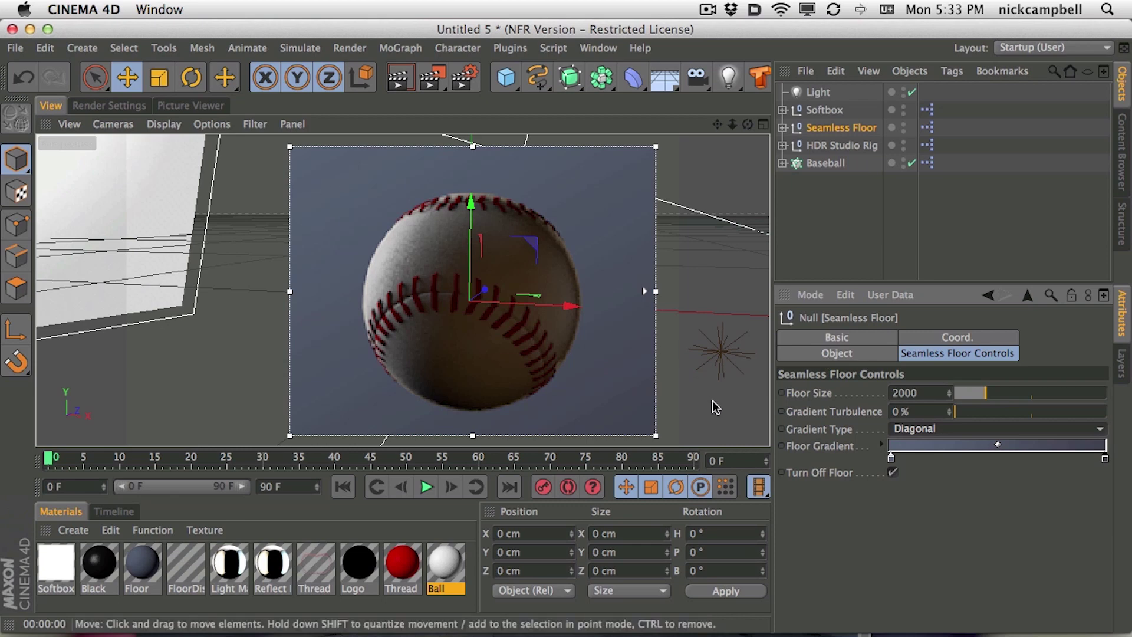
drag(290, 146, 191, 139)
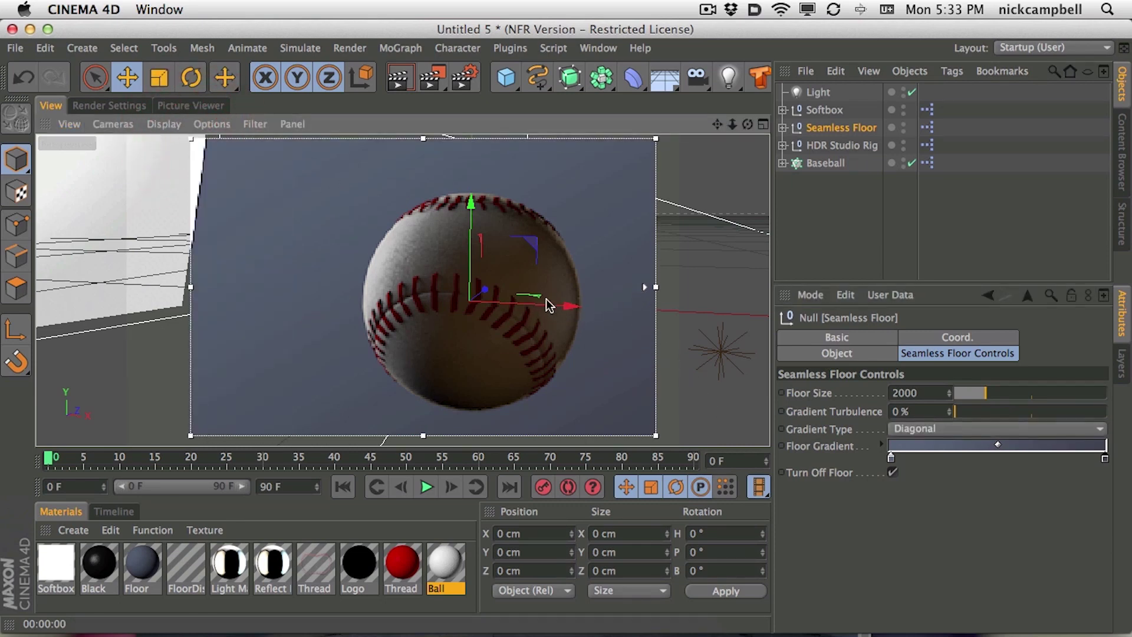
drag(494, 308, 706, 302)
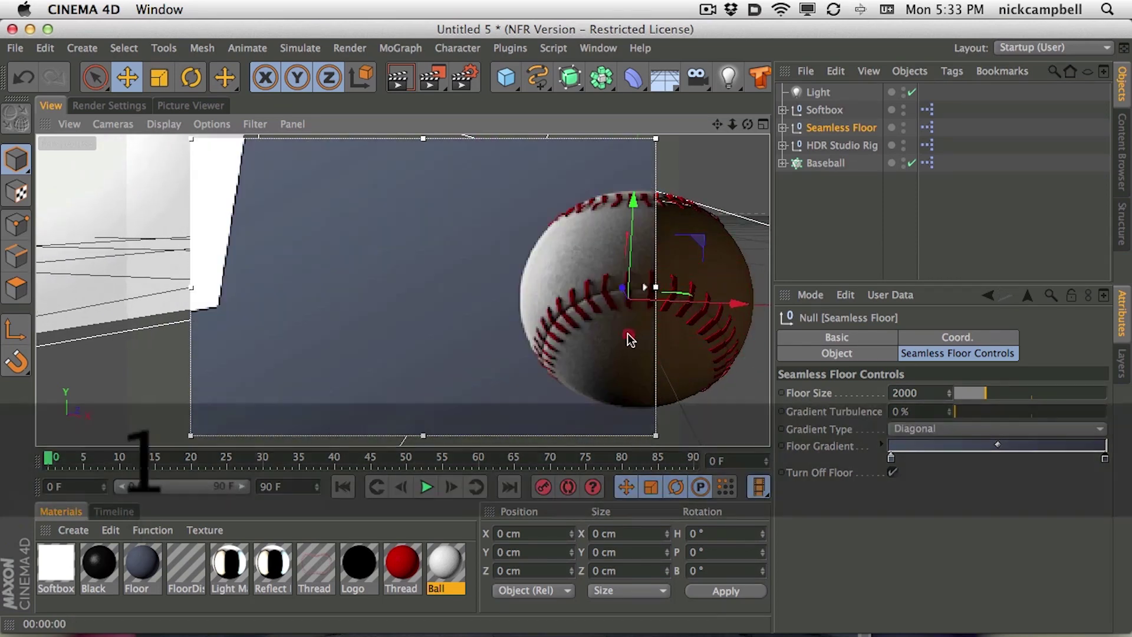
drag(626, 330, 630, 332)
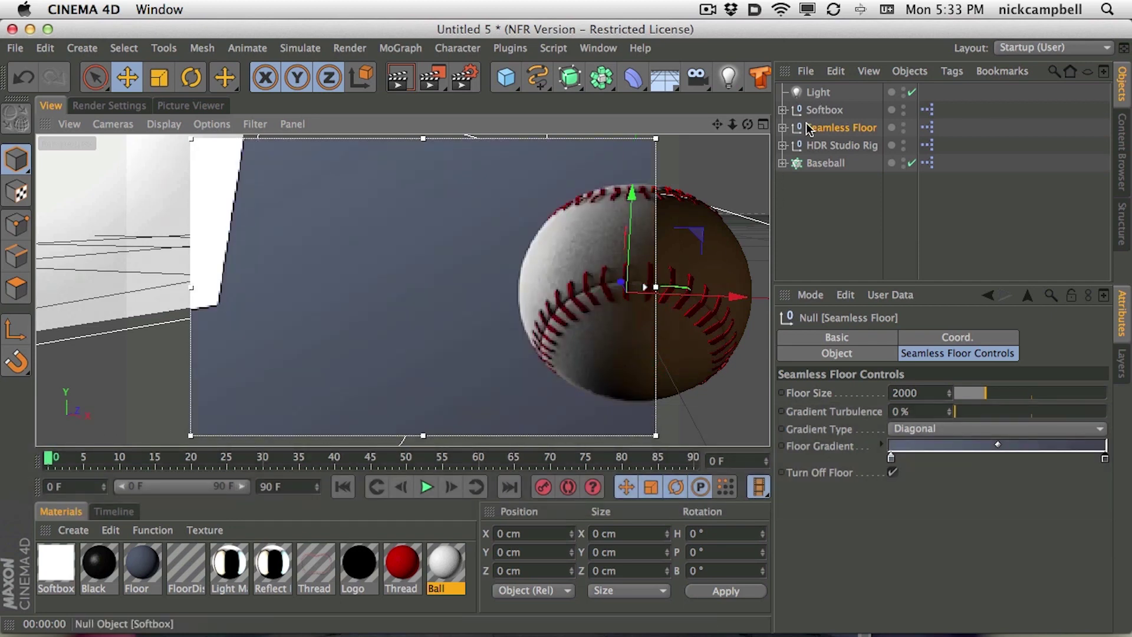
Step: Add a camera that holds the current view of the baseball
click(810, 92)
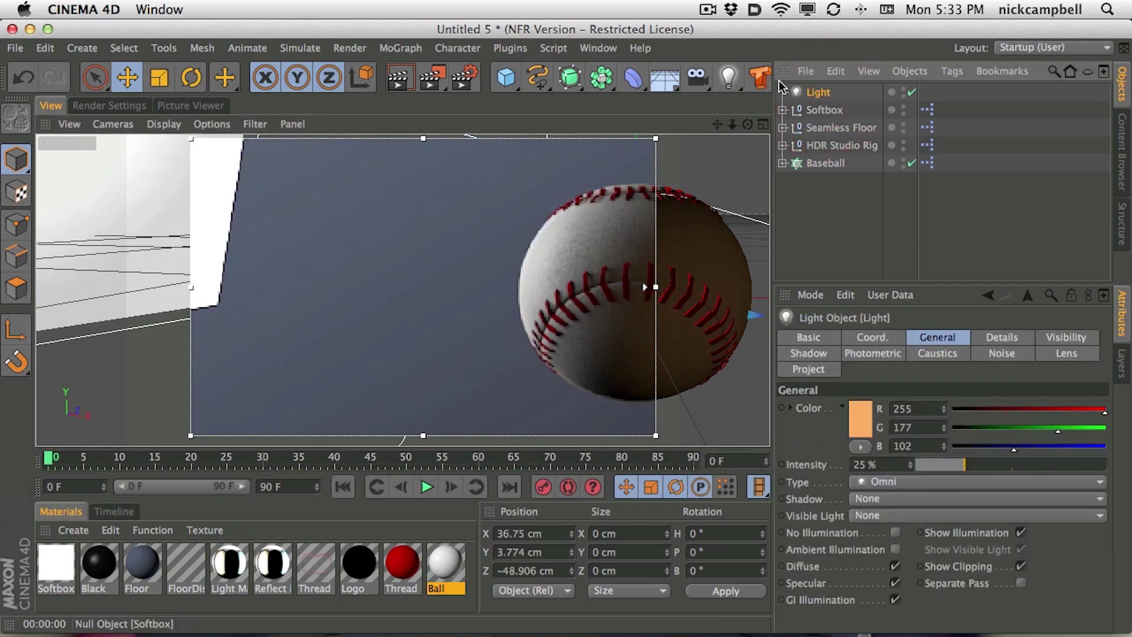
click(697, 78)
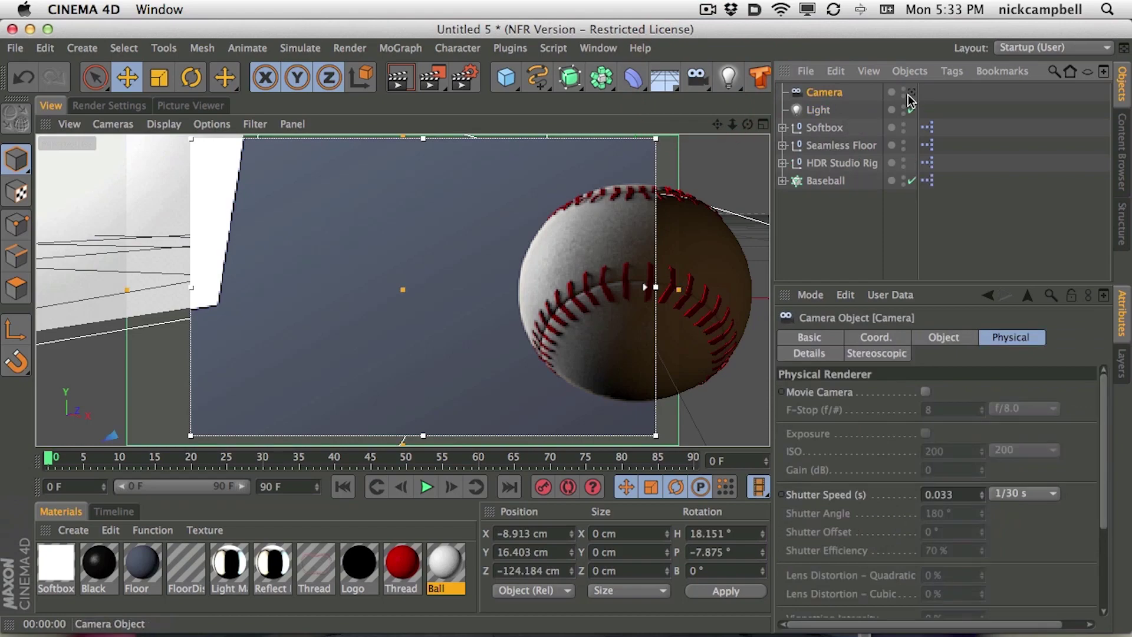
click(911, 93)
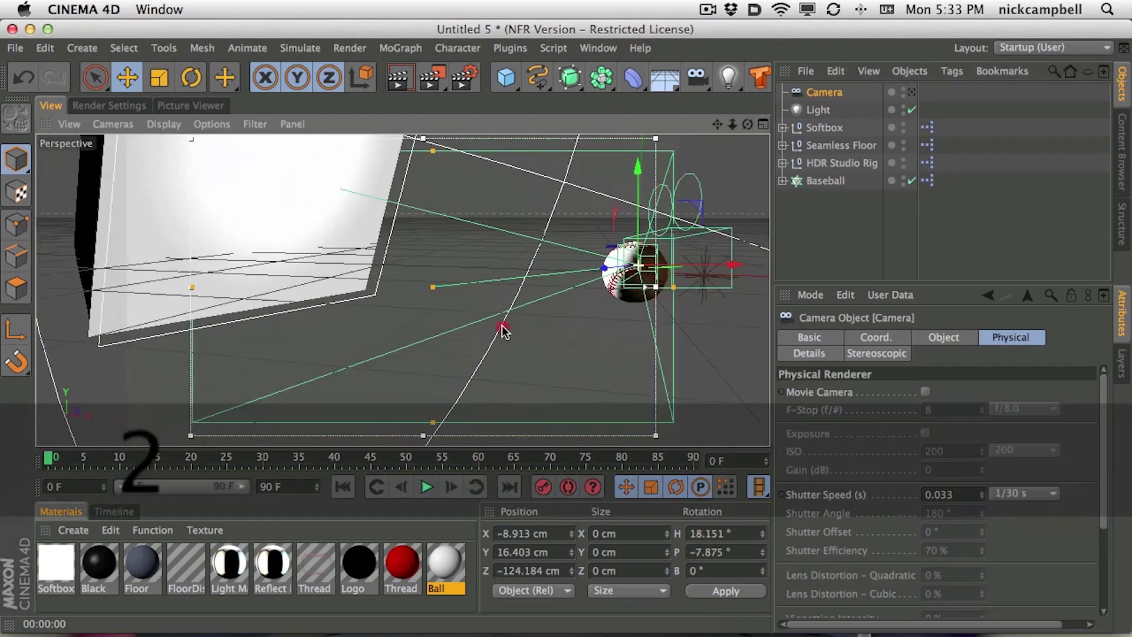
Step: Move the light left and back along X and Z, then view through the scene camera
click(799, 113)
drag(753, 273, 674, 266)
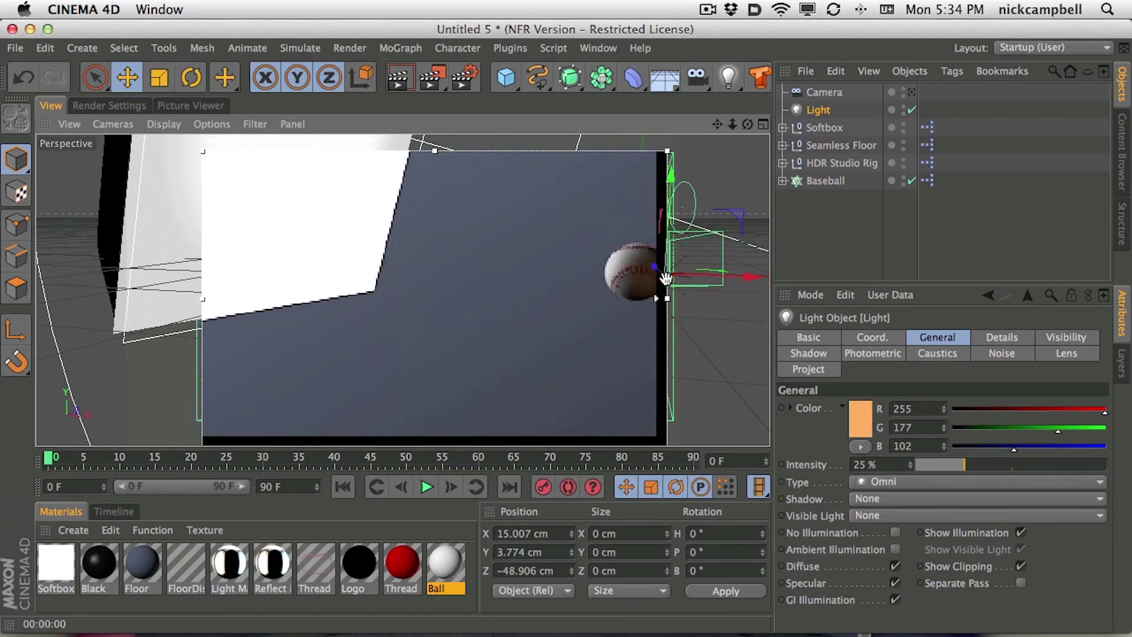
mouse_move(662, 268)
mouse_down()
mouse_move(654, 283)
mouse_move(626, 281)
mouse_move(672, 273)
mouse_up()
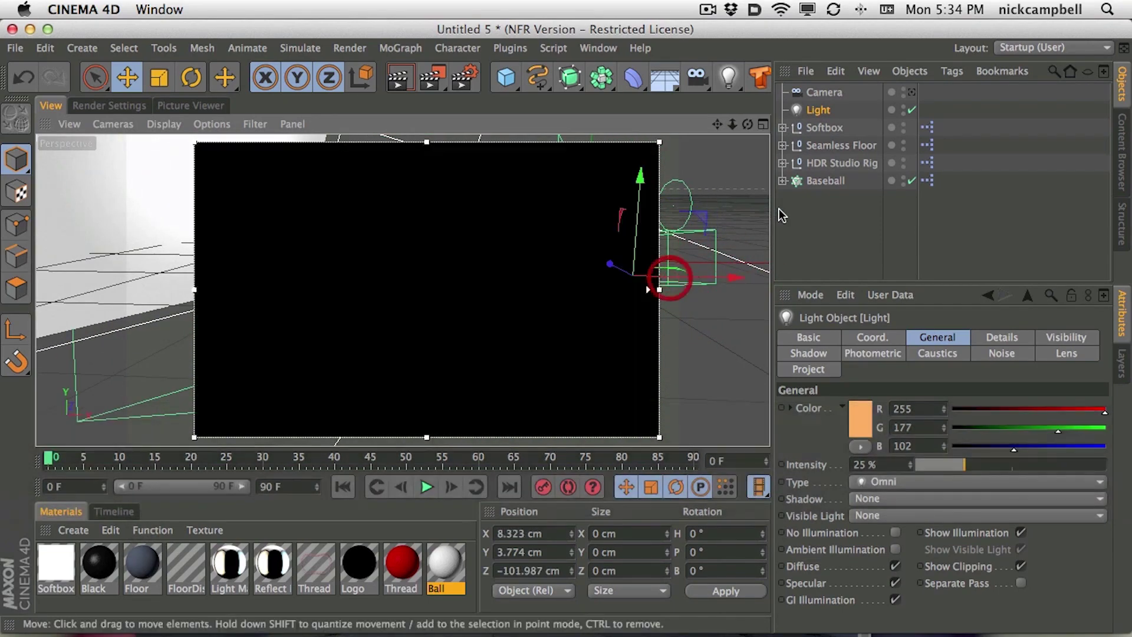
click(911, 110)
click(911, 93)
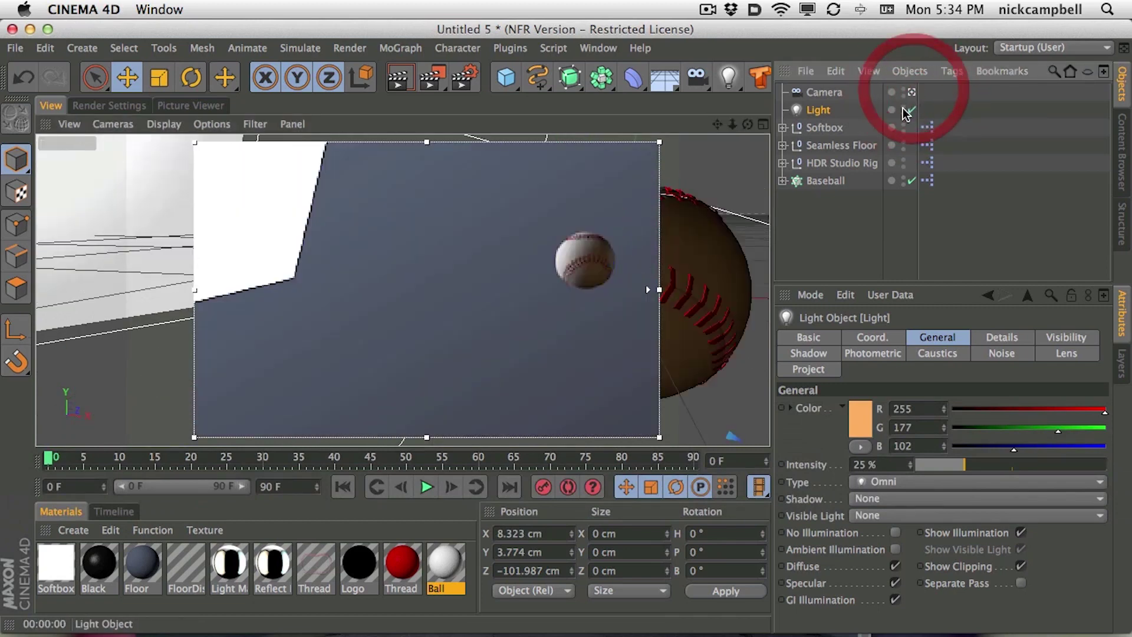
Step: Lower the light intensity to 21% and the Softbox brightness to 127%
drag(975, 460, 962, 468)
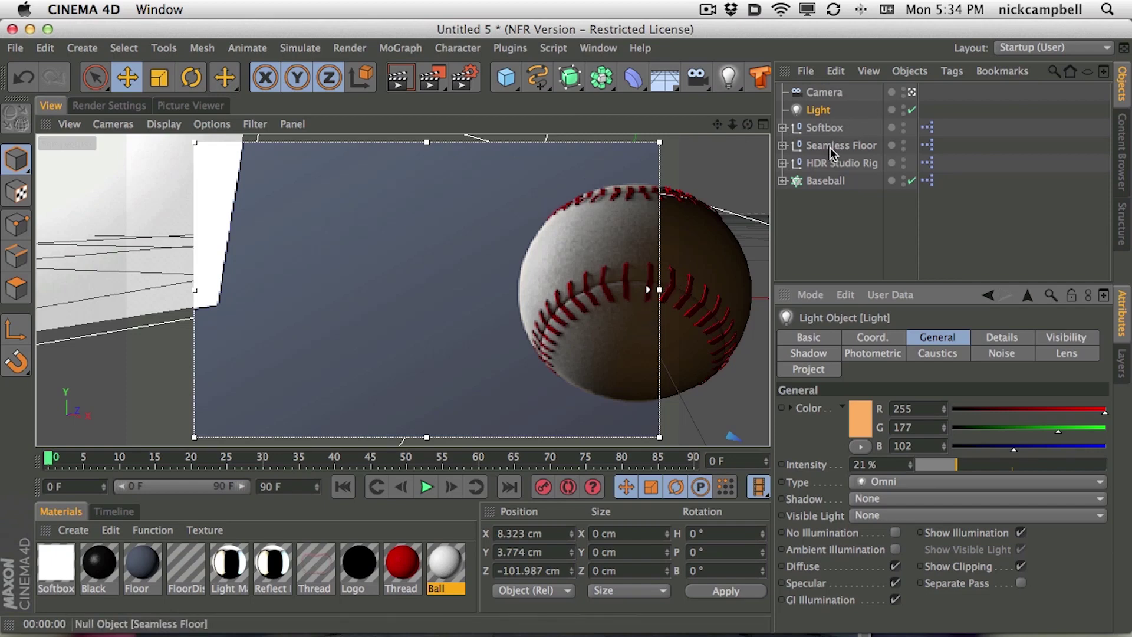
click(832, 168)
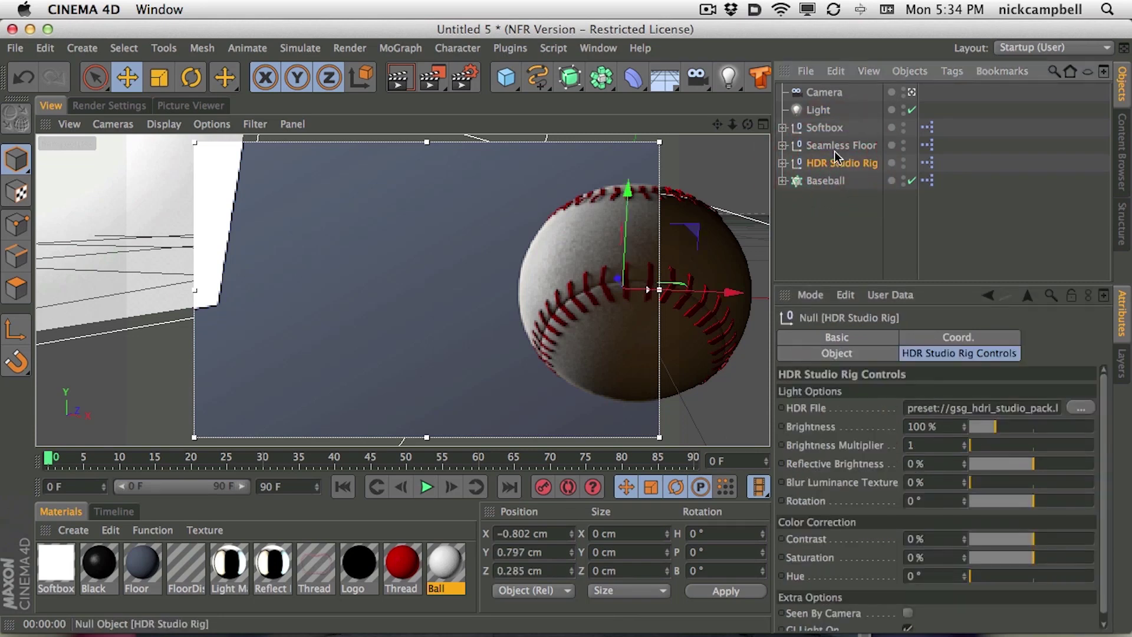
click(830, 128)
drag(997, 408, 989, 407)
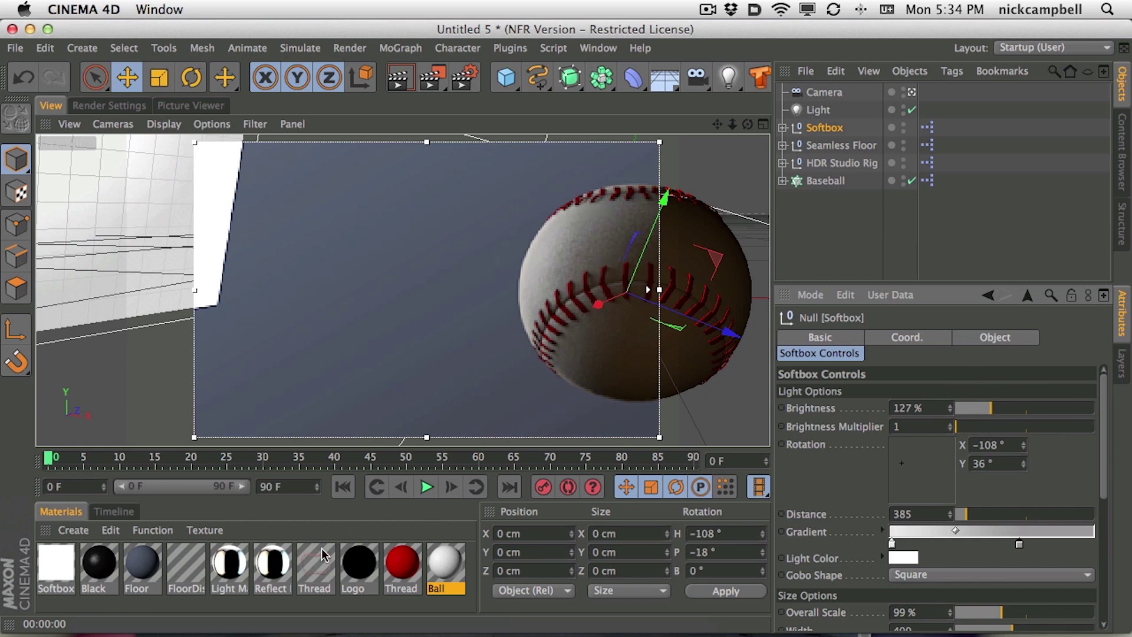
double_click(407, 570)
Step: Enable reflection on the Thread material, re-enable its bump, and set reflection brightness to 8%
drag(433, 121, 238, 352)
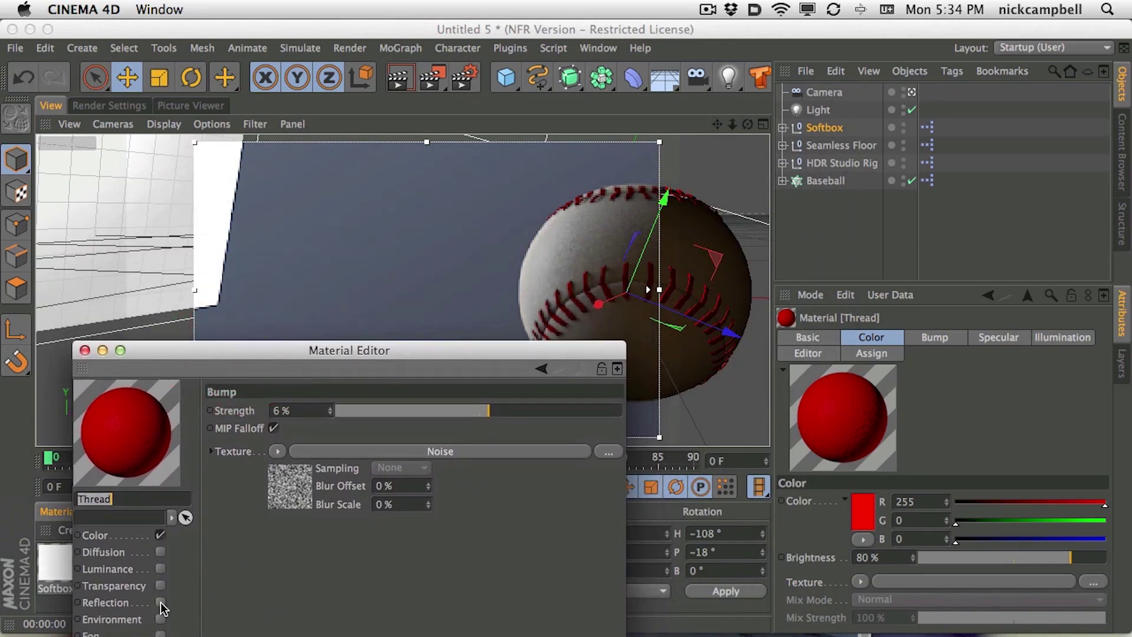
click(160, 602)
drag(364, 468, 351, 468)
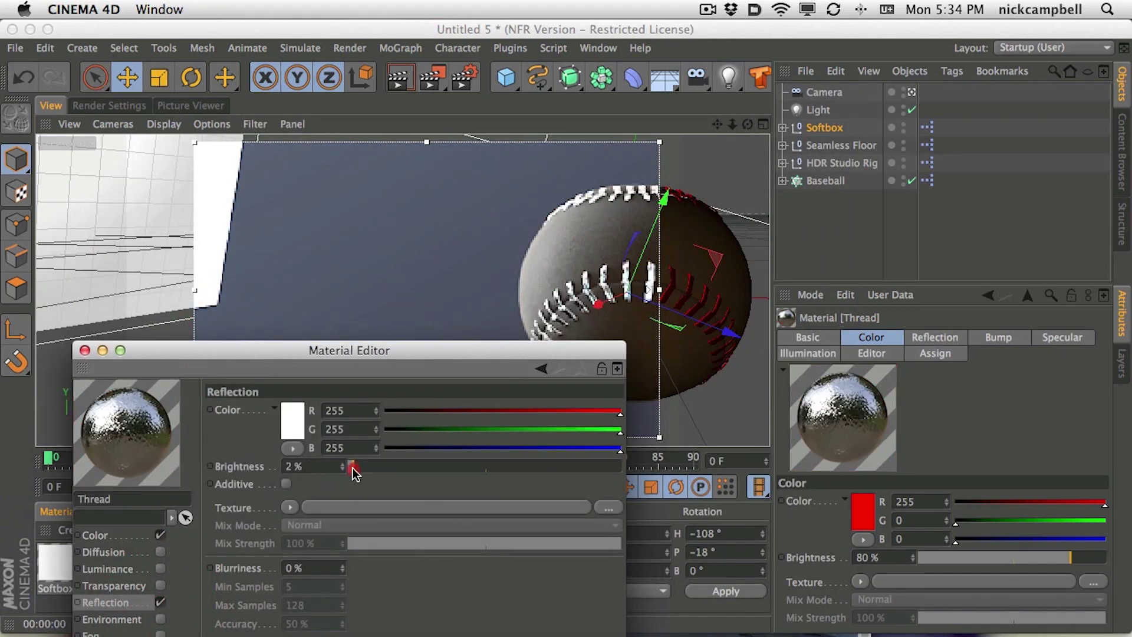
drag(377, 350, 893, 231)
drag(869, 348, 873, 350)
drag(750, 229, 884, 109)
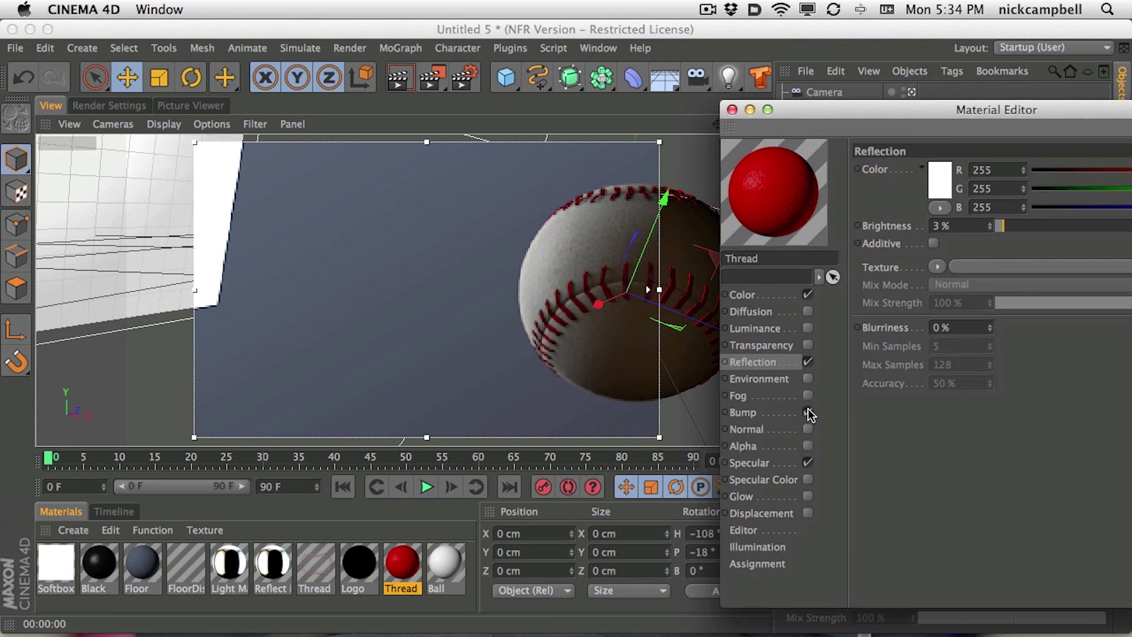
click(808, 463)
click(1016, 225)
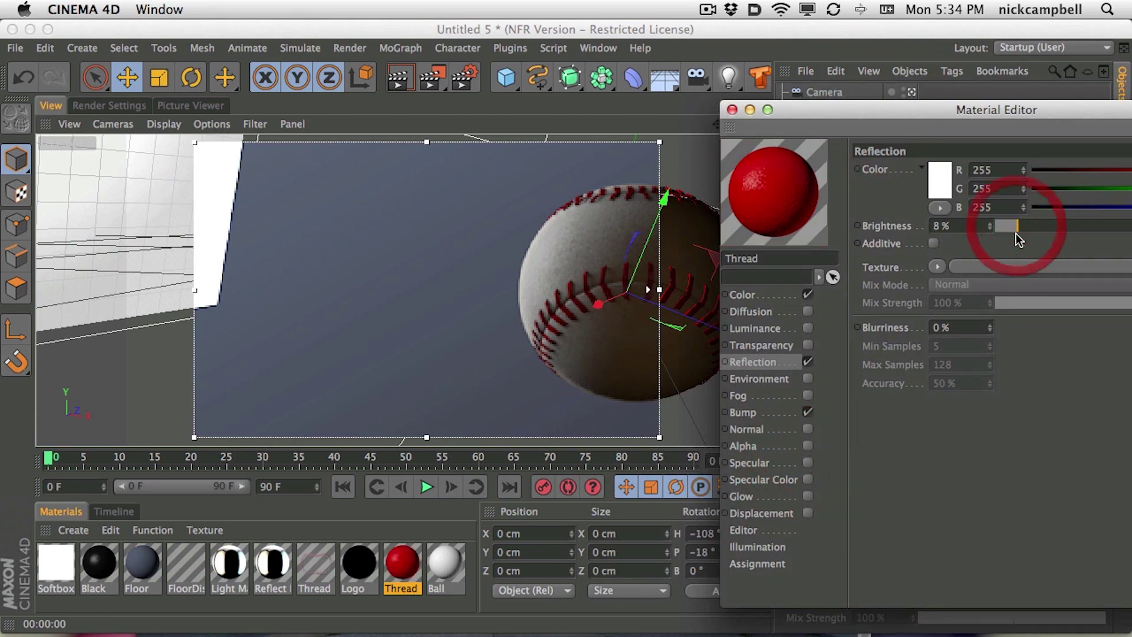
Step: Set the Thread reflection blurriness to 50%
double_click(962, 327)
text(20)
key(Return)
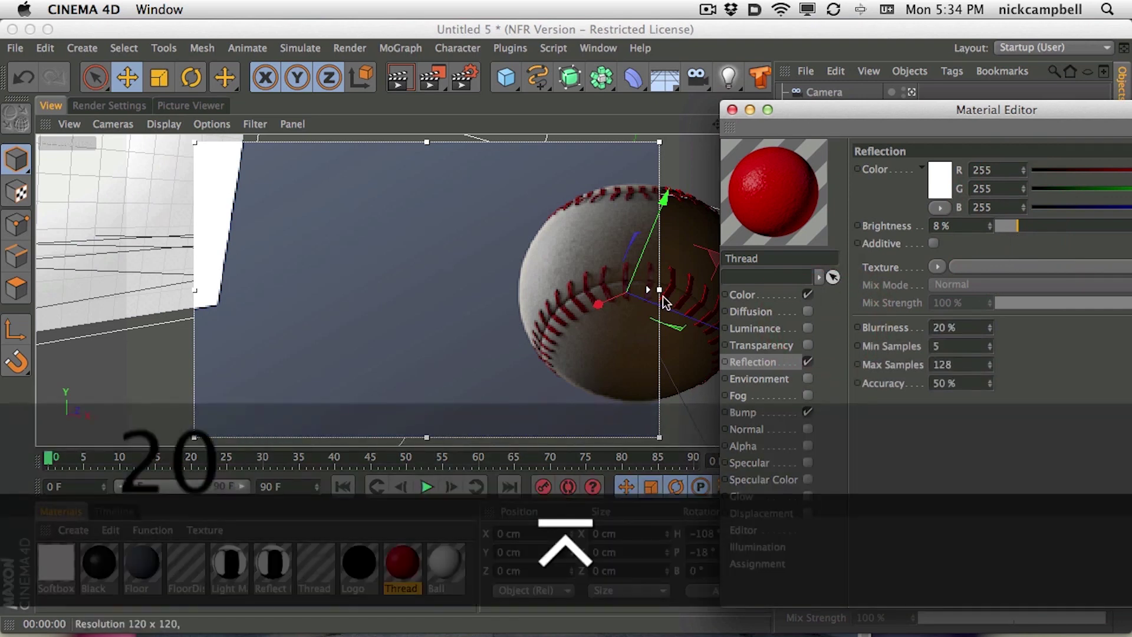
double_click(943, 327)
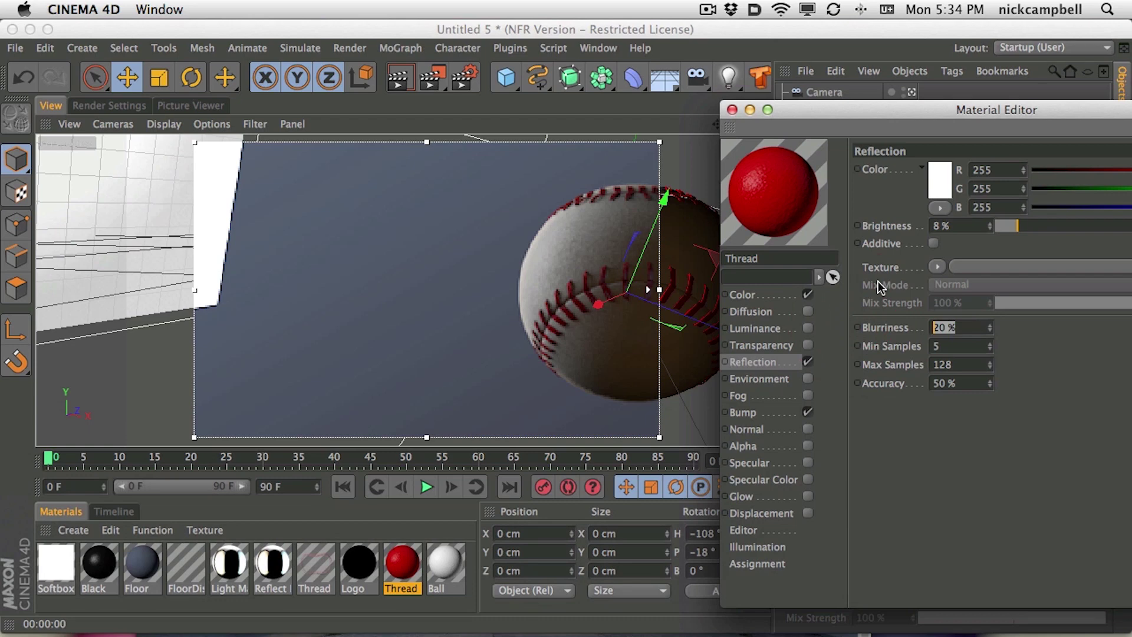
text(50)
key(Return)
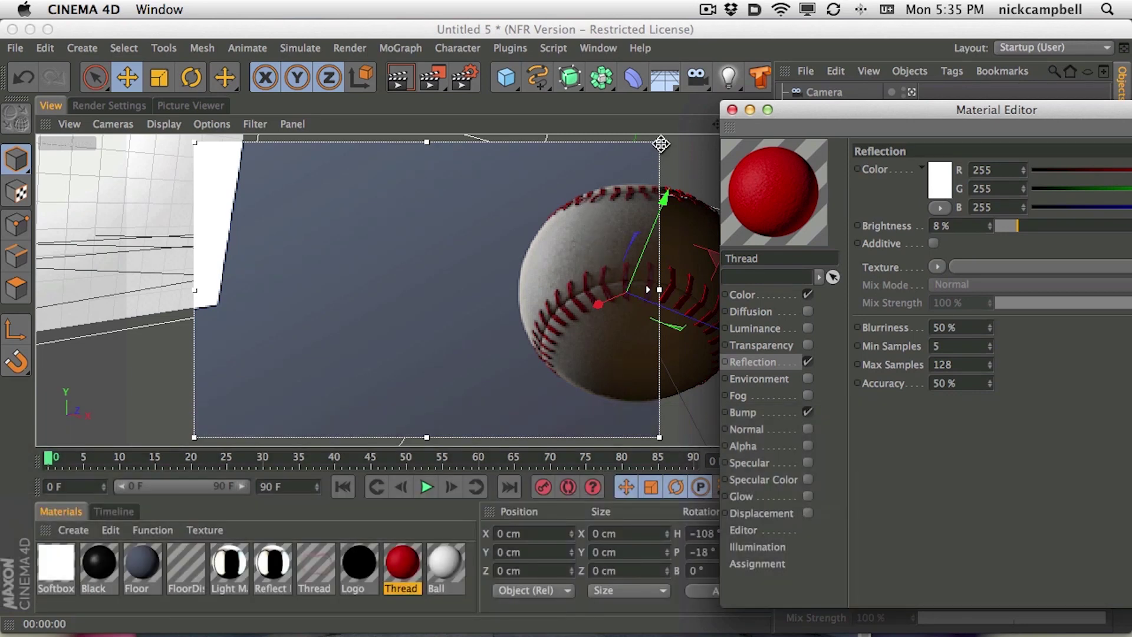
Step: Zoom in on the stitches and toggle the thread reflection off and on to compare
drag(661, 144, 675, 138)
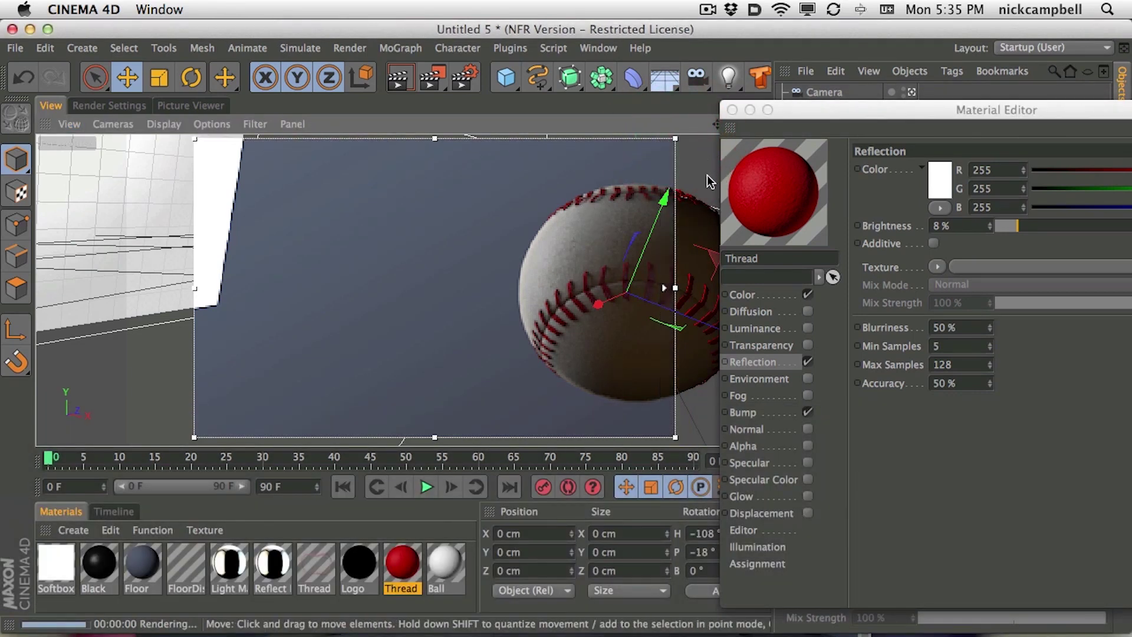
click(809, 362)
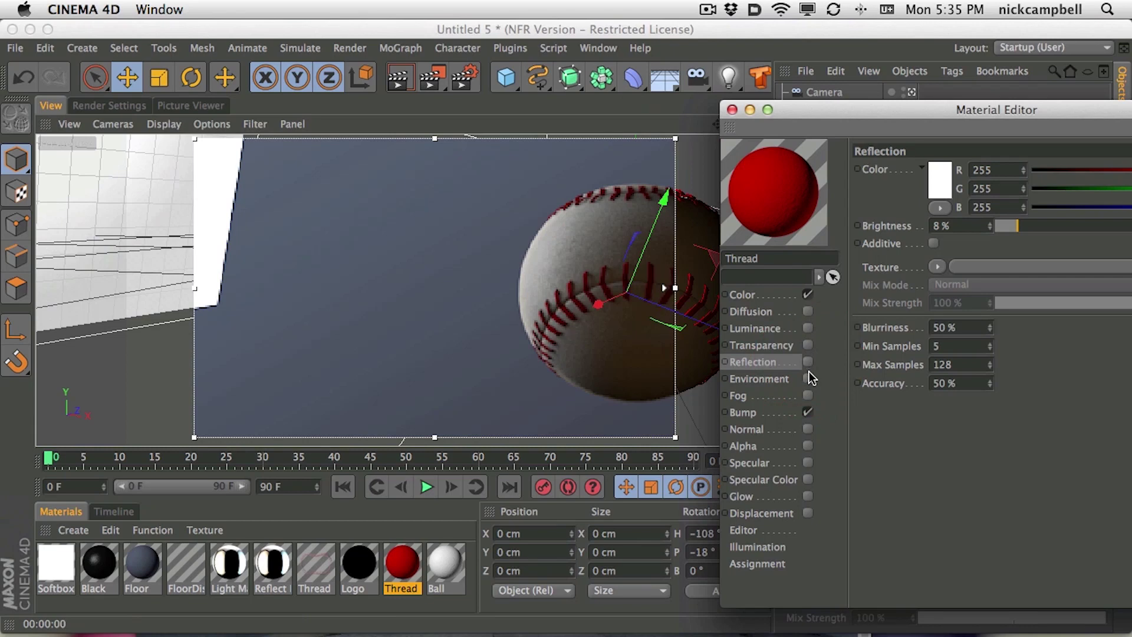
click(807, 363)
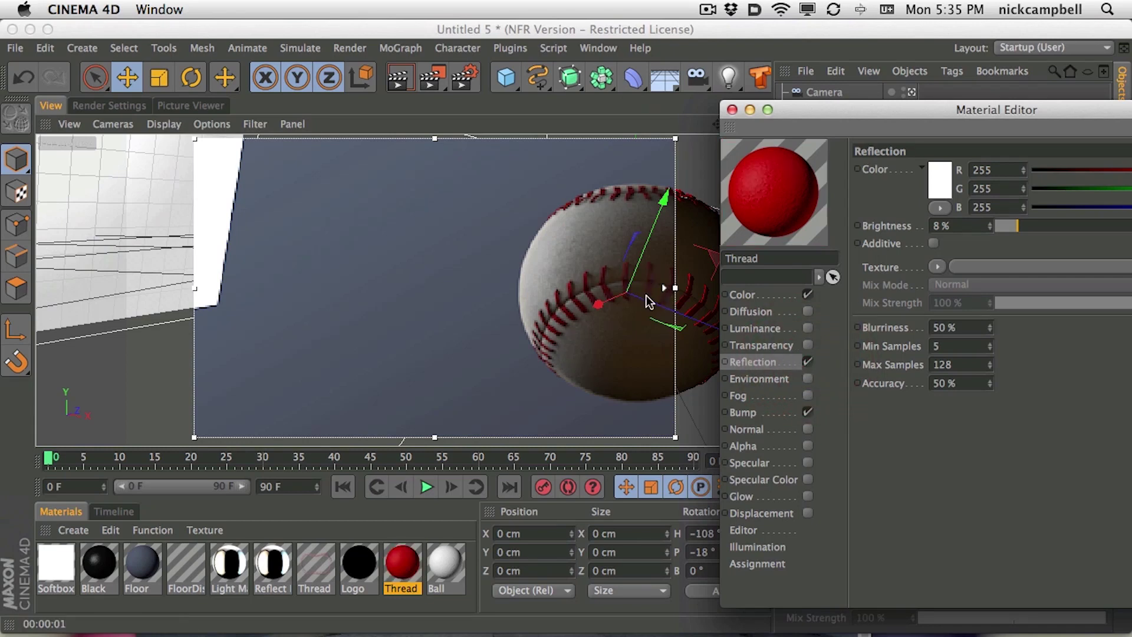
drag(598, 300, 665, 275)
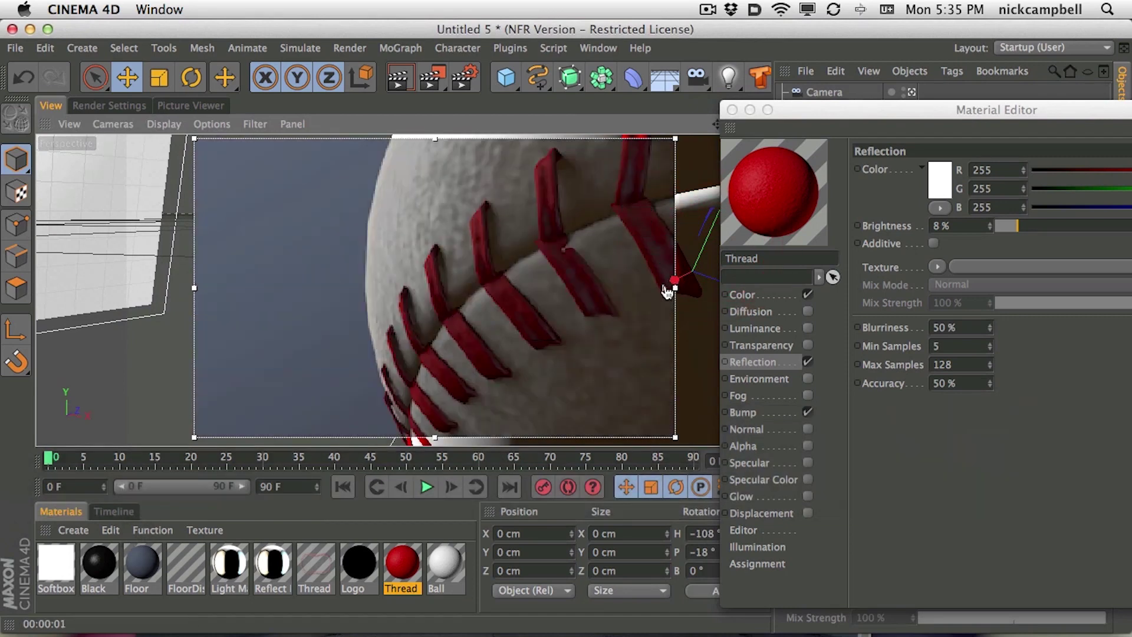
click(810, 364)
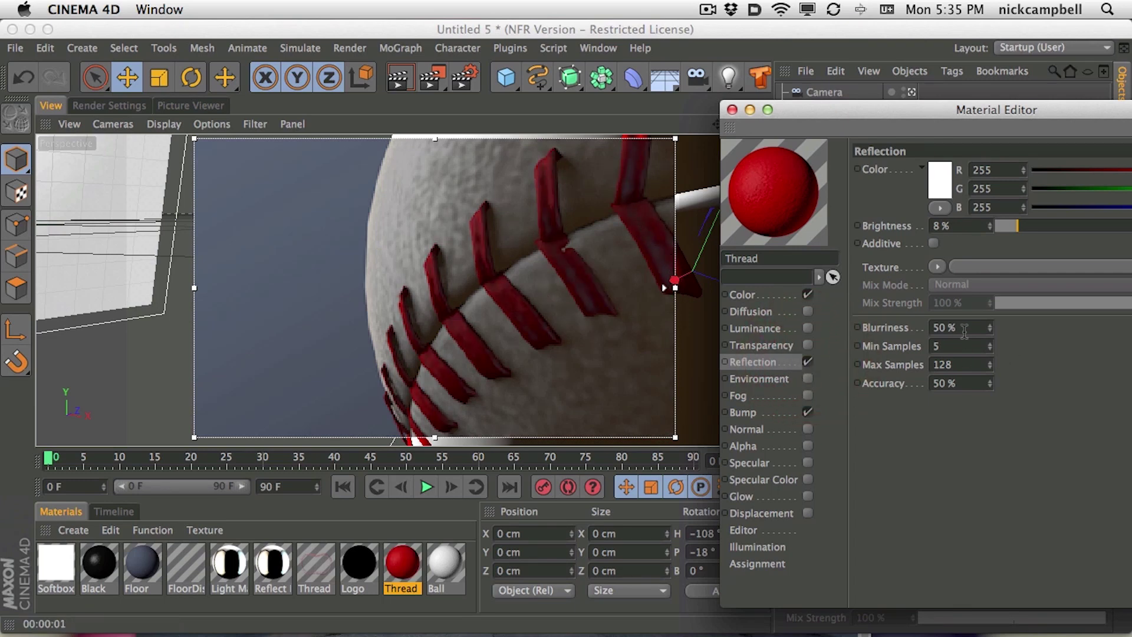
alt+drag(488, 347, 348, 220)
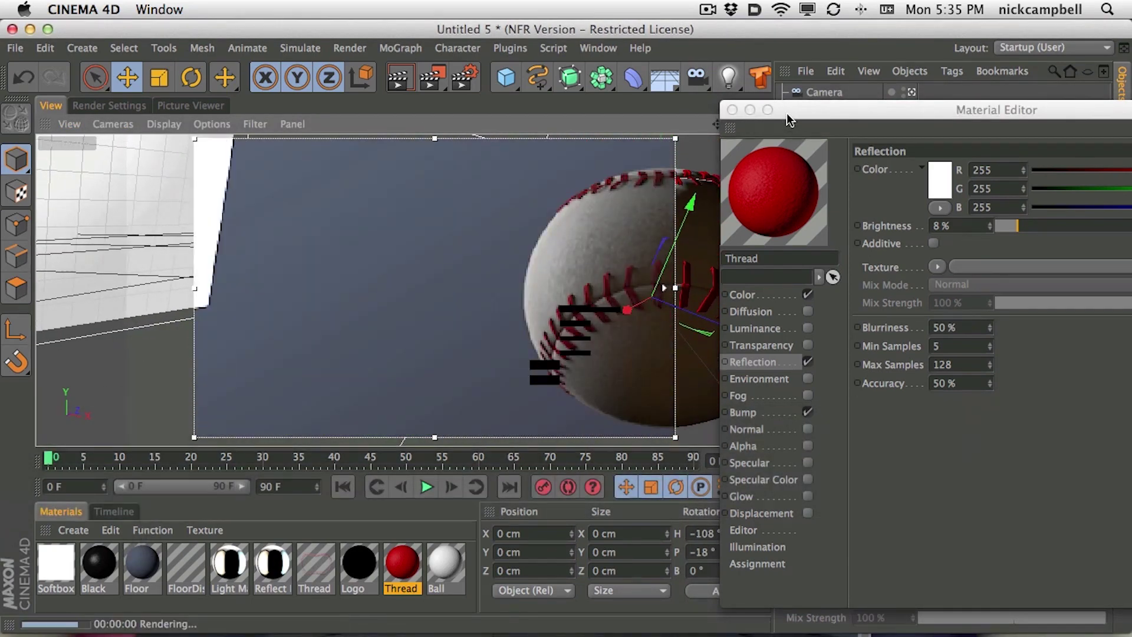
Step: Orbit and test-render the viewport, then close the Material Editor
drag(734, 129, 920, 231)
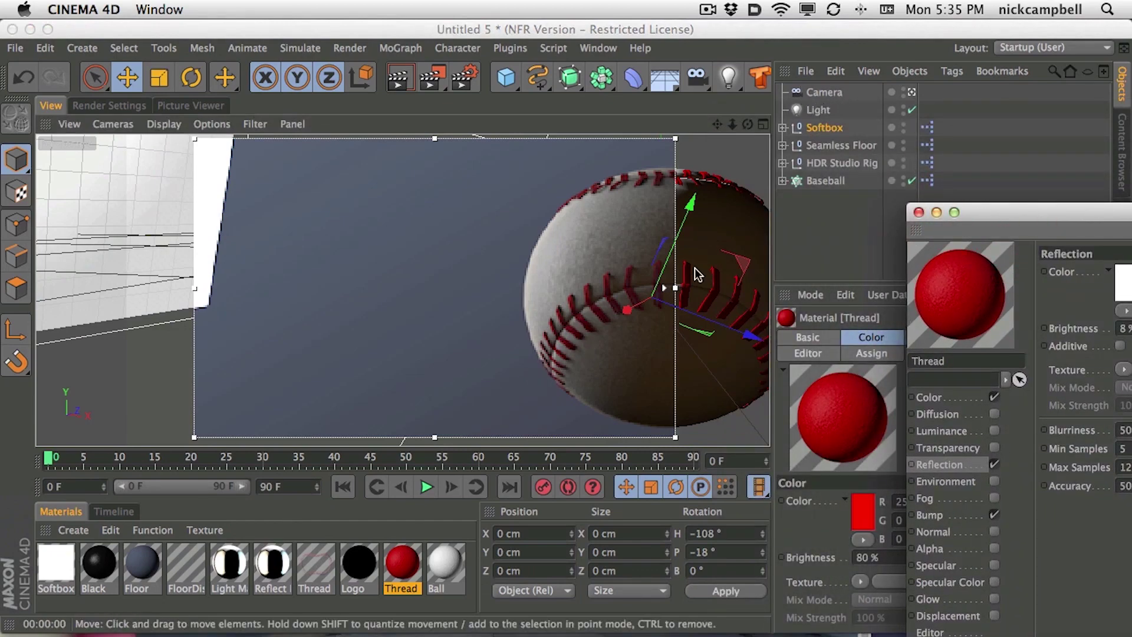
alt+drag(687, 264, 619, 301)
key(ctrl+r)
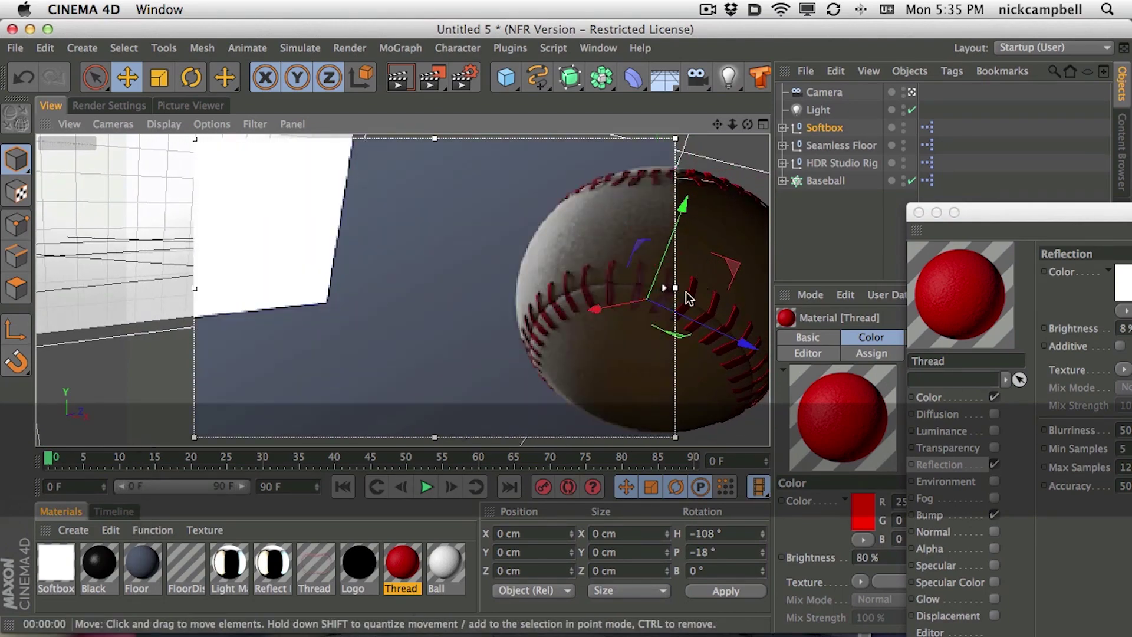
alt+drag(619, 328, 668, 313)
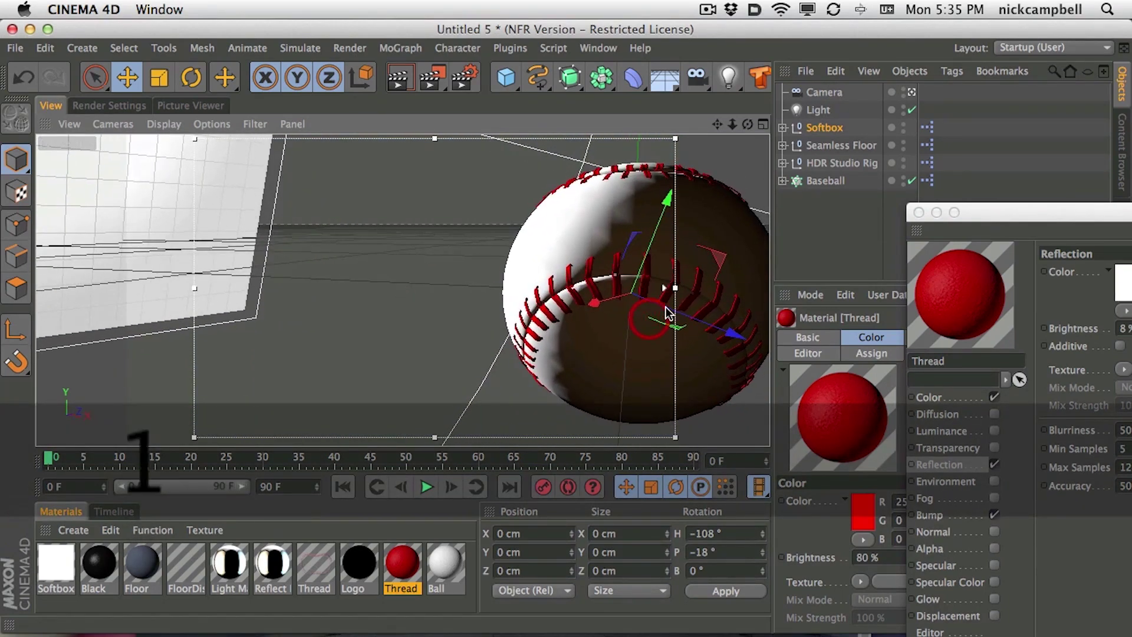
key(ctrl+r)
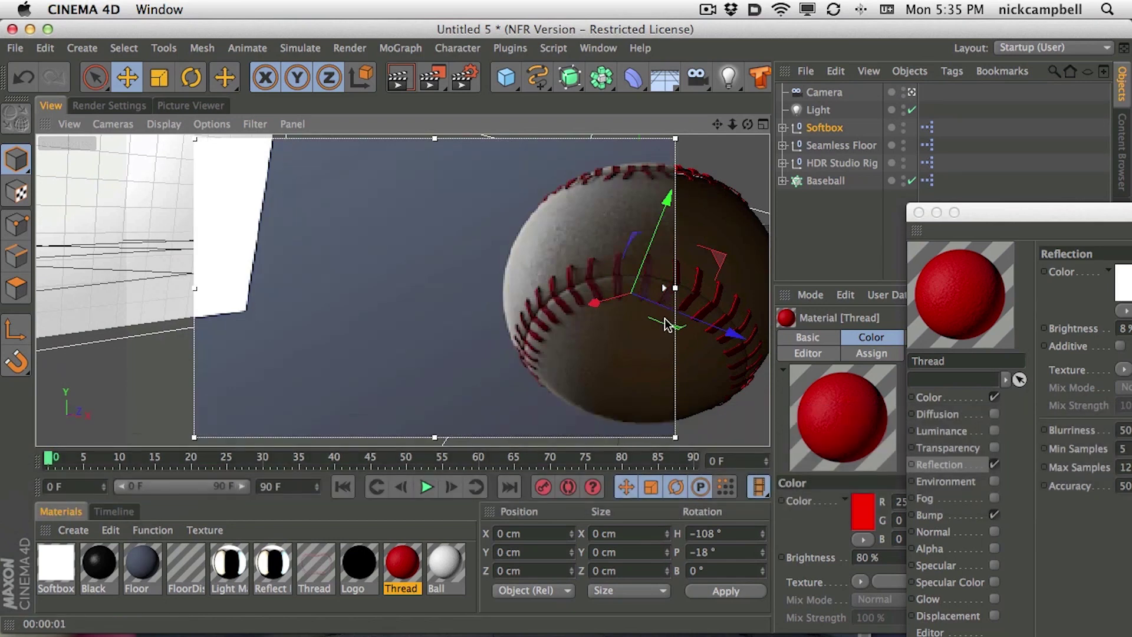
click(918, 212)
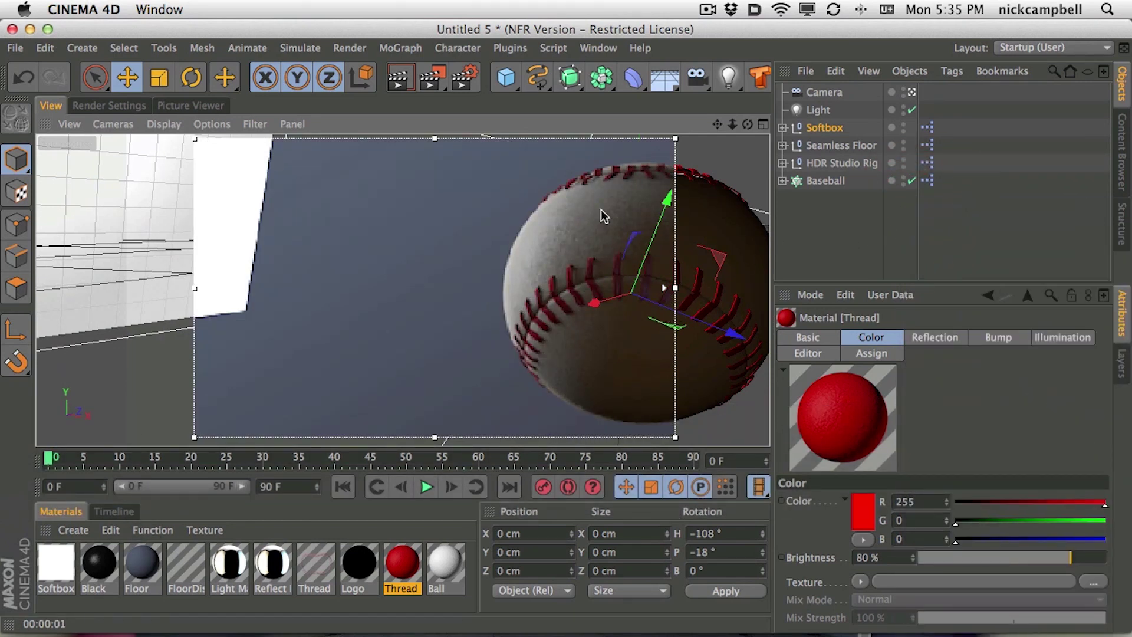
Step: Swap the Noise texture in the Ball material's Bump channel for a Fusion shader
double_click(446, 568)
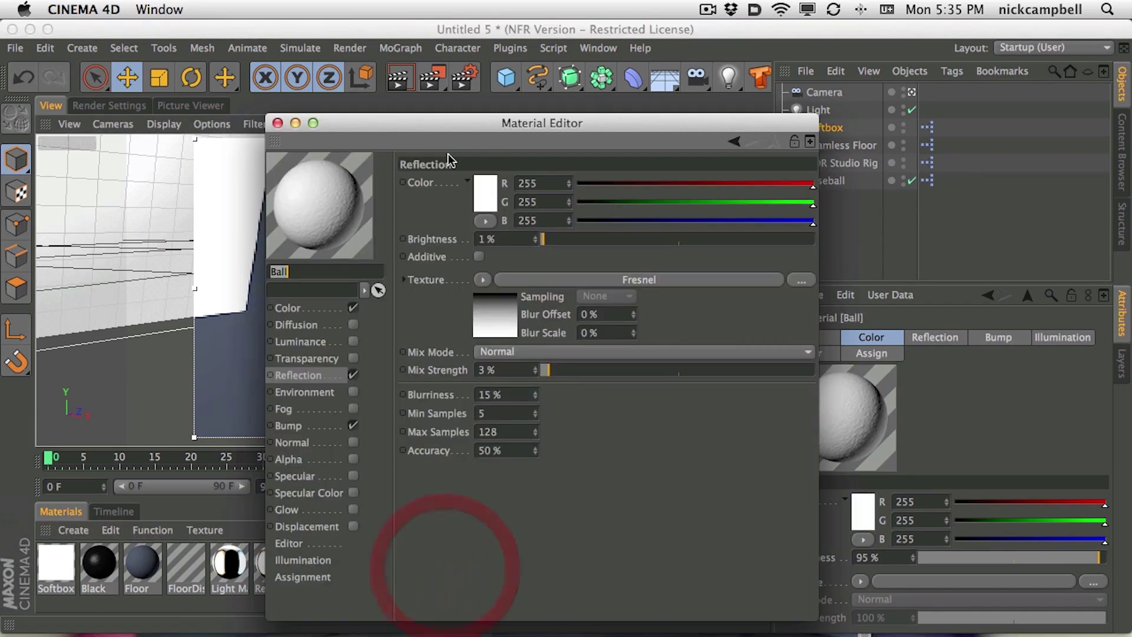
drag(420, 140, 943, 271)
click(530, 515)
click(664, 198)
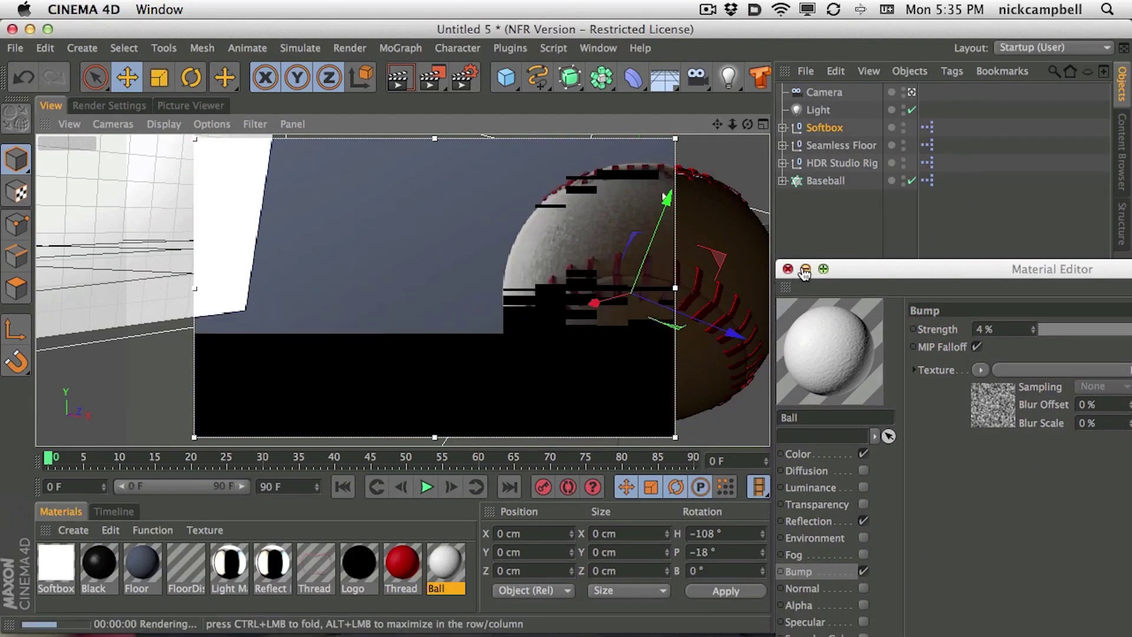
drag(893, 270, 716, 190)
click(777, 288)
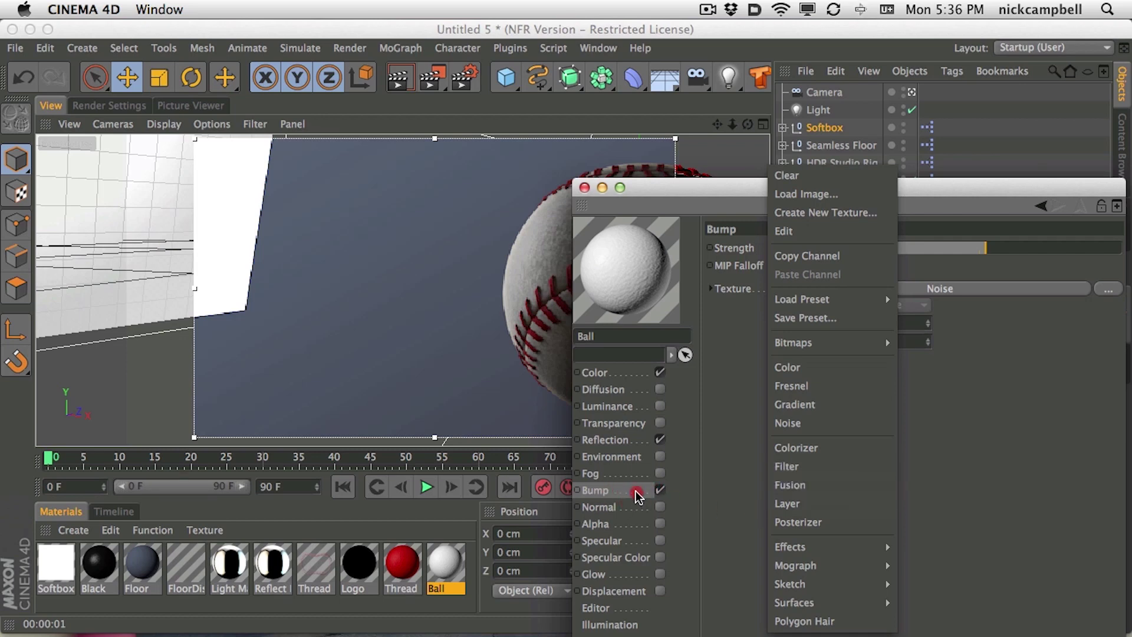
click(816, 484)
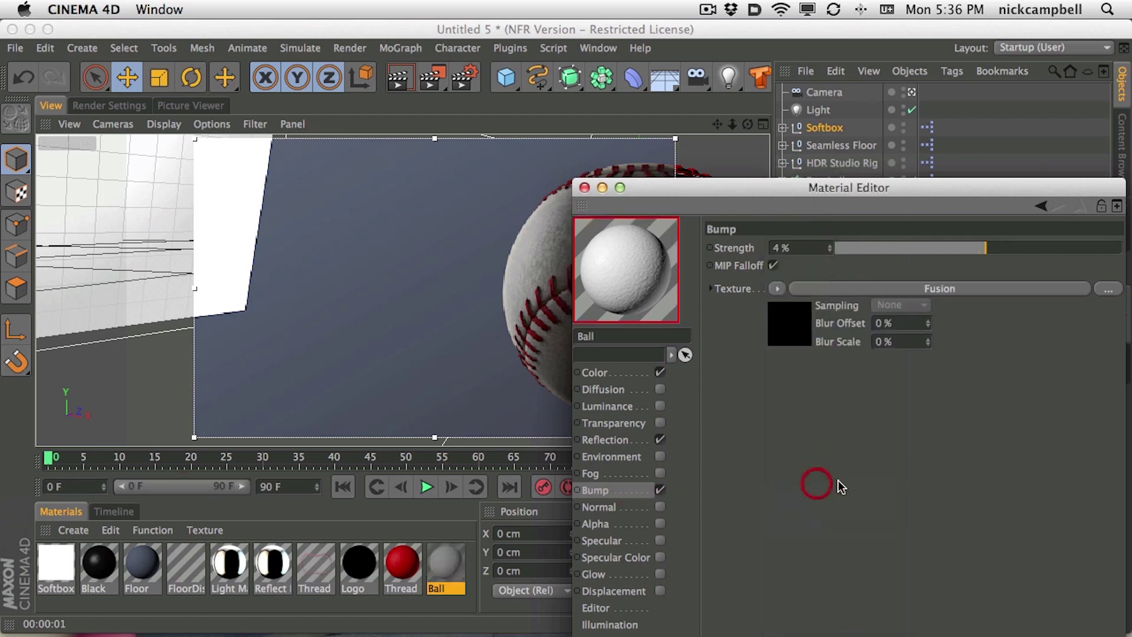
Step: Put a Noise shader in the Fusion blend channel and look at its noise type options
click(847, 287)
drag(874, 197, 715, 107)
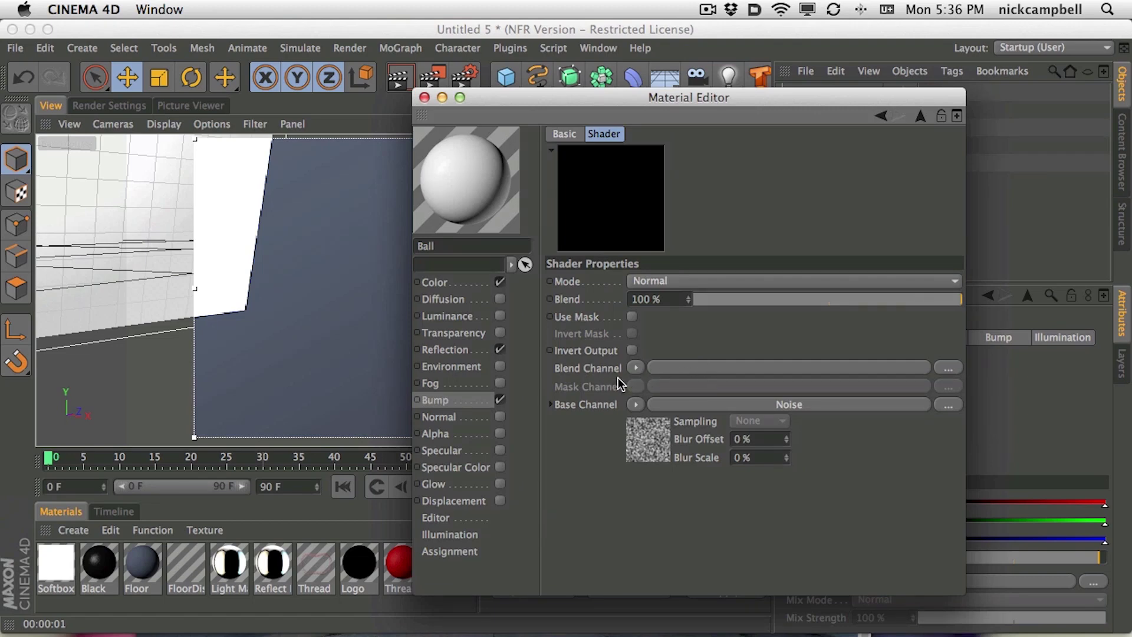
click(642, 369)
click(666, 470)
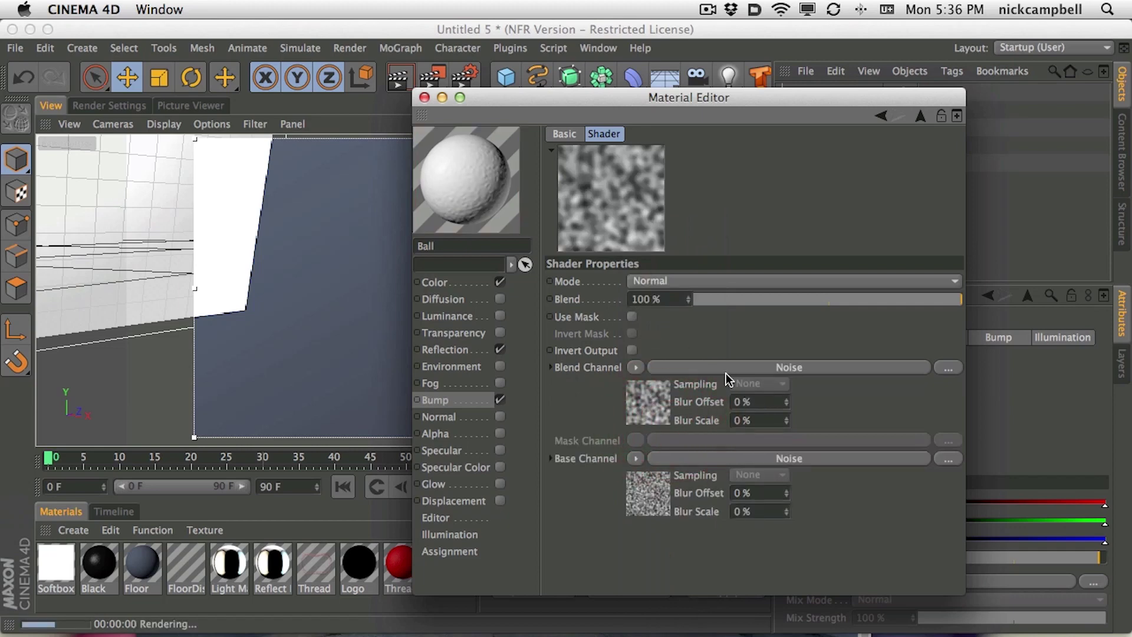
click(684, 281)
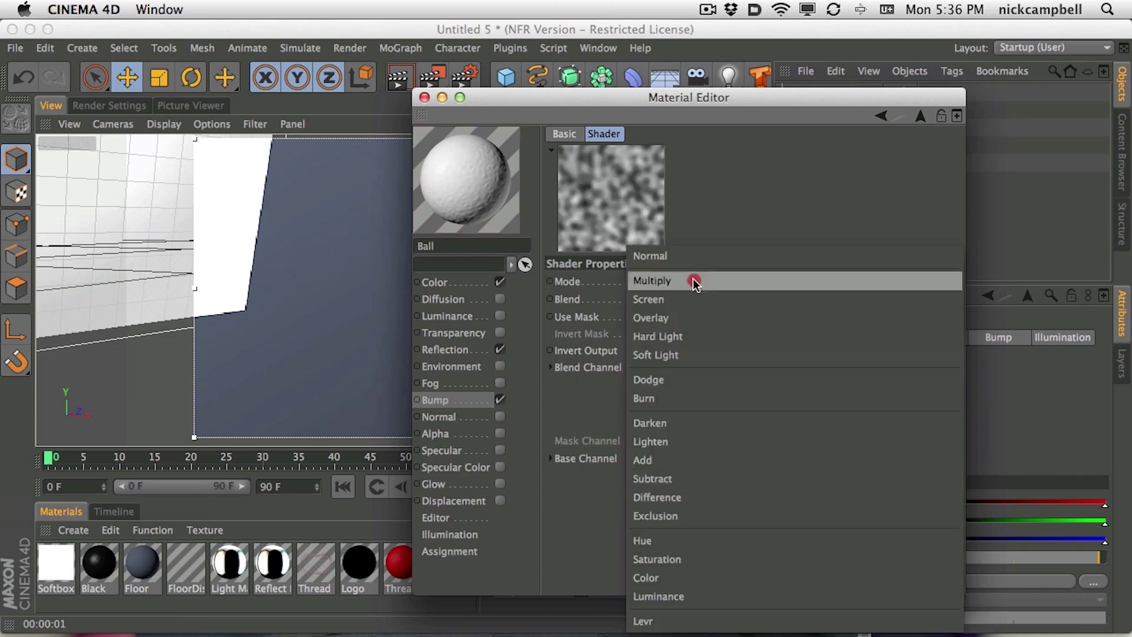
click(554, 498)
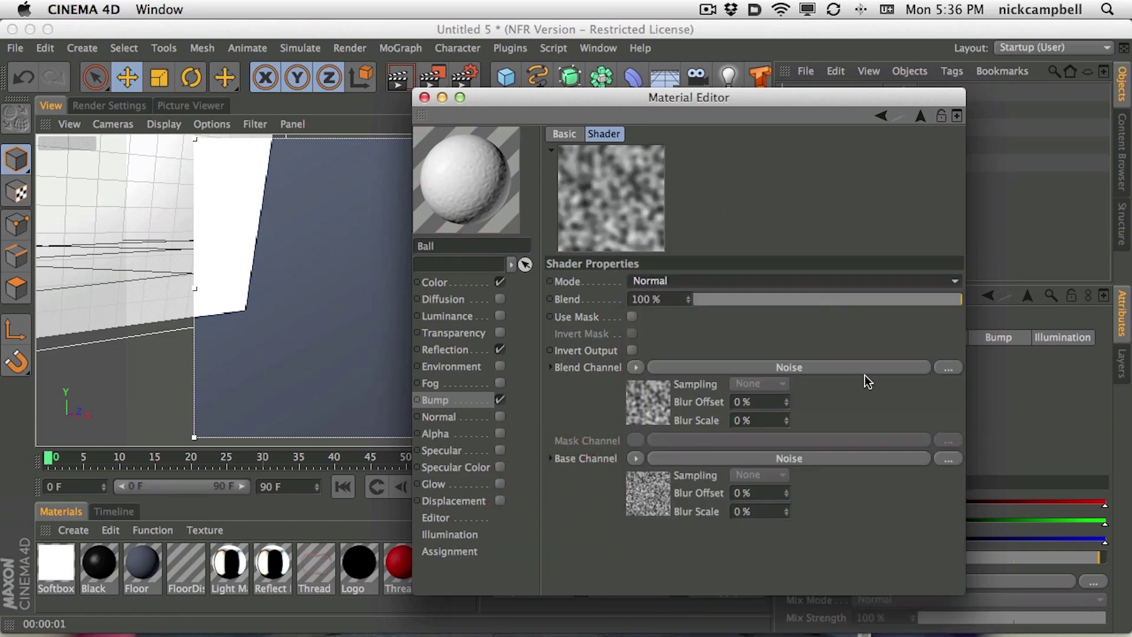
click(795, 367)
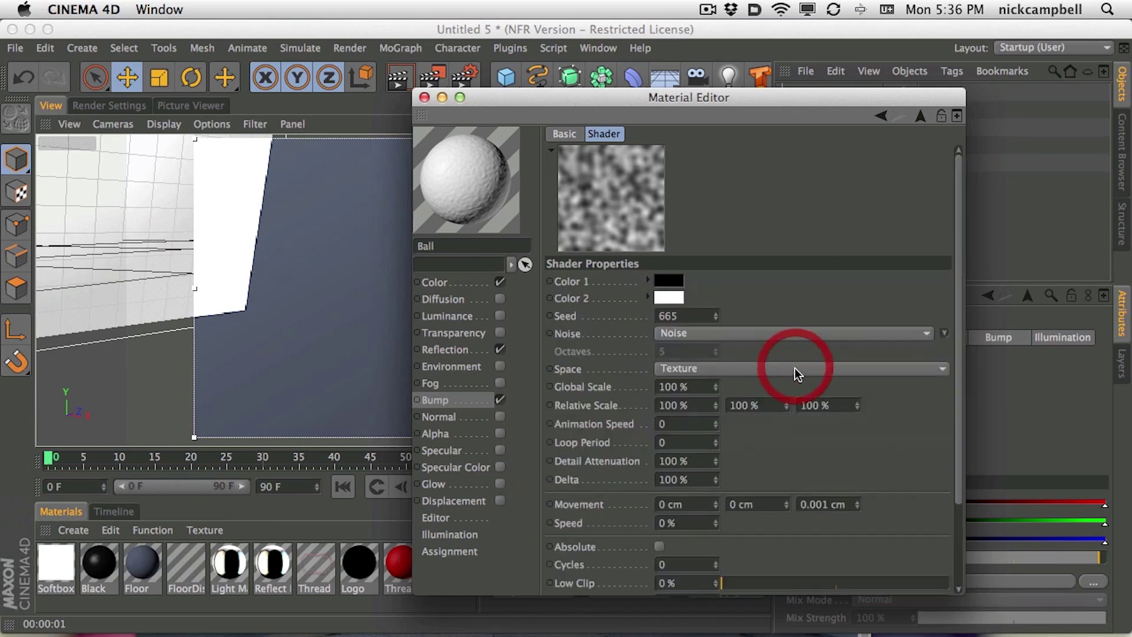
drag(945, 337, 893, 452)
drag(1116, 394, 1071, 393)
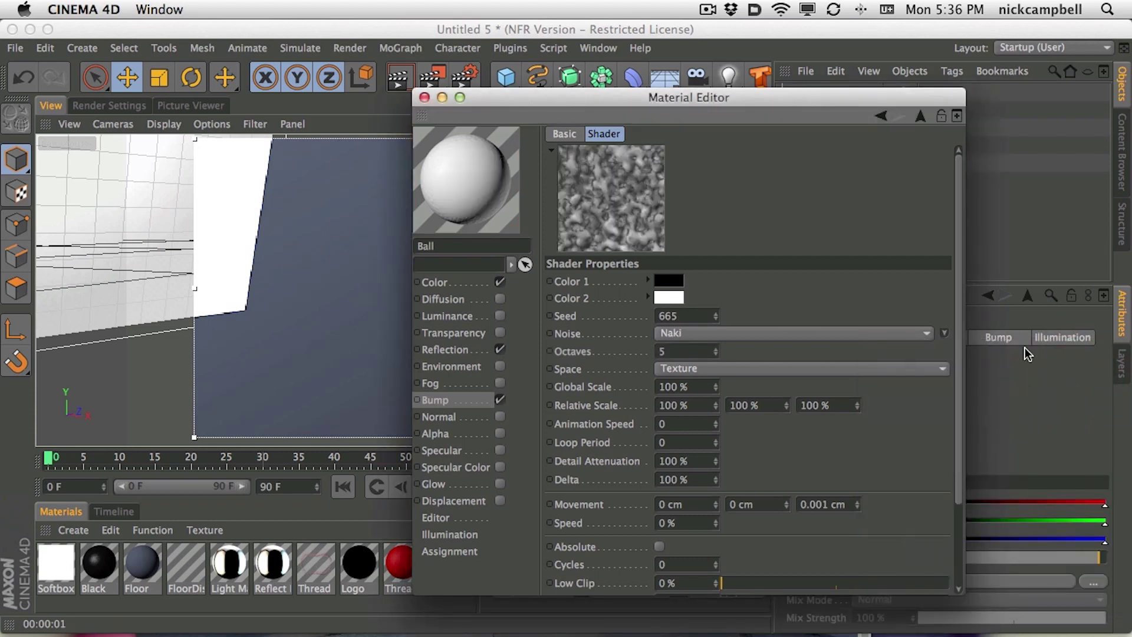
Step: Set the Fusion shader's Overlay blend to 74%
click(468, 398)
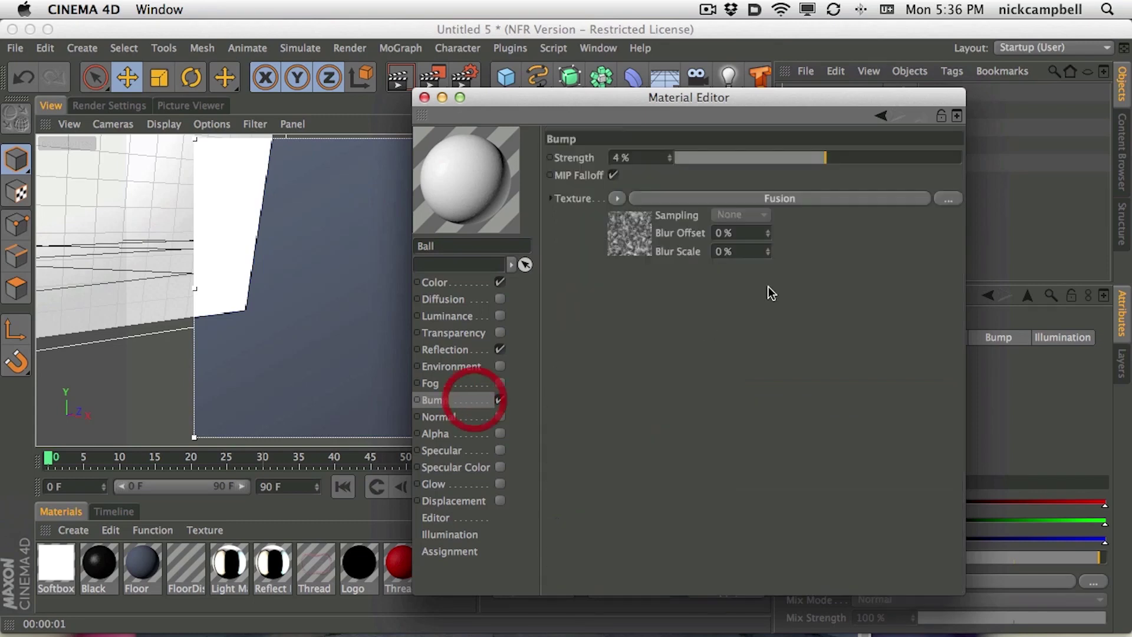
click(758, 196)
mouse_move(702, 282)
mouse_down()
mouse_move(709, 442)
mouse_move(692, 513)
mouse_move(710, 318)
mouse_up()
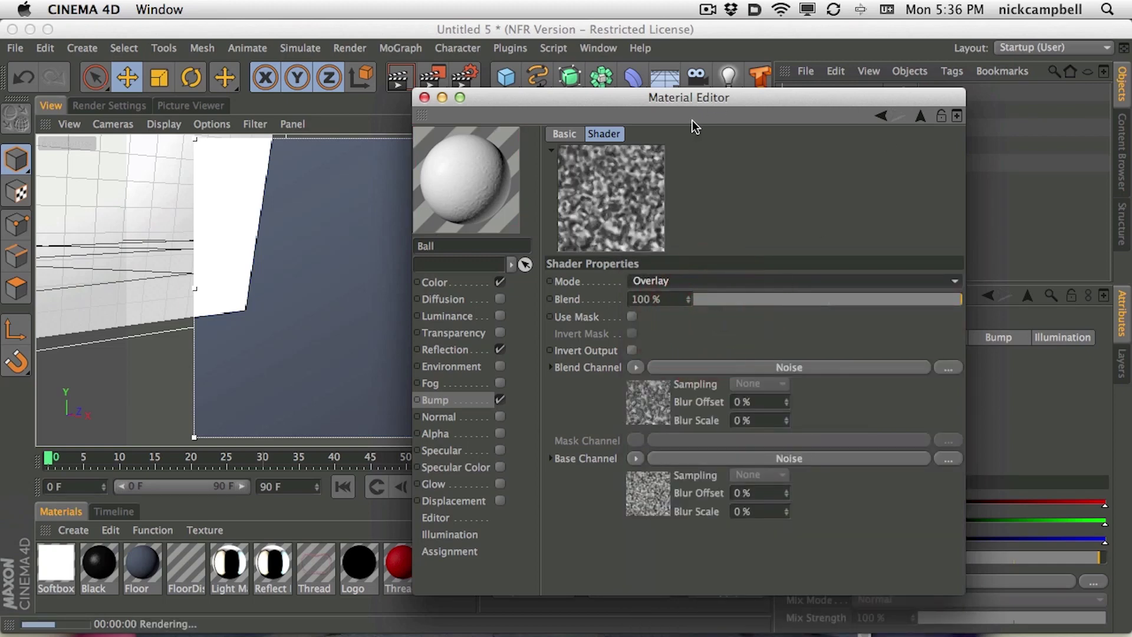
drag(693, 99, 724, 95)
drag(831, 296, 935, 295)
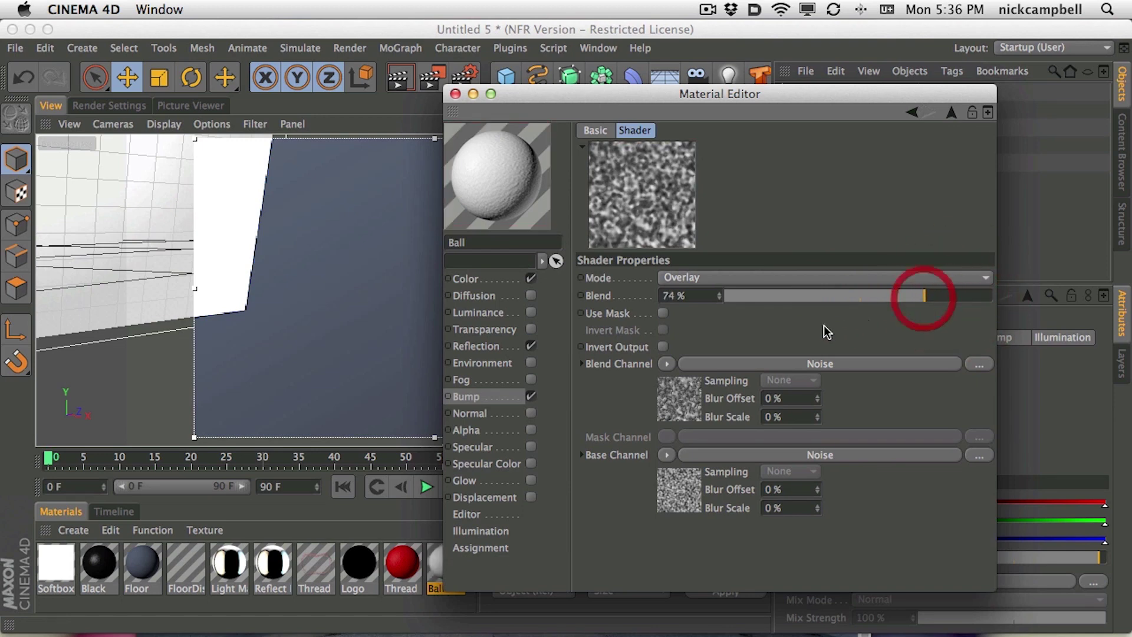
drag(638, 118, 968, 278)
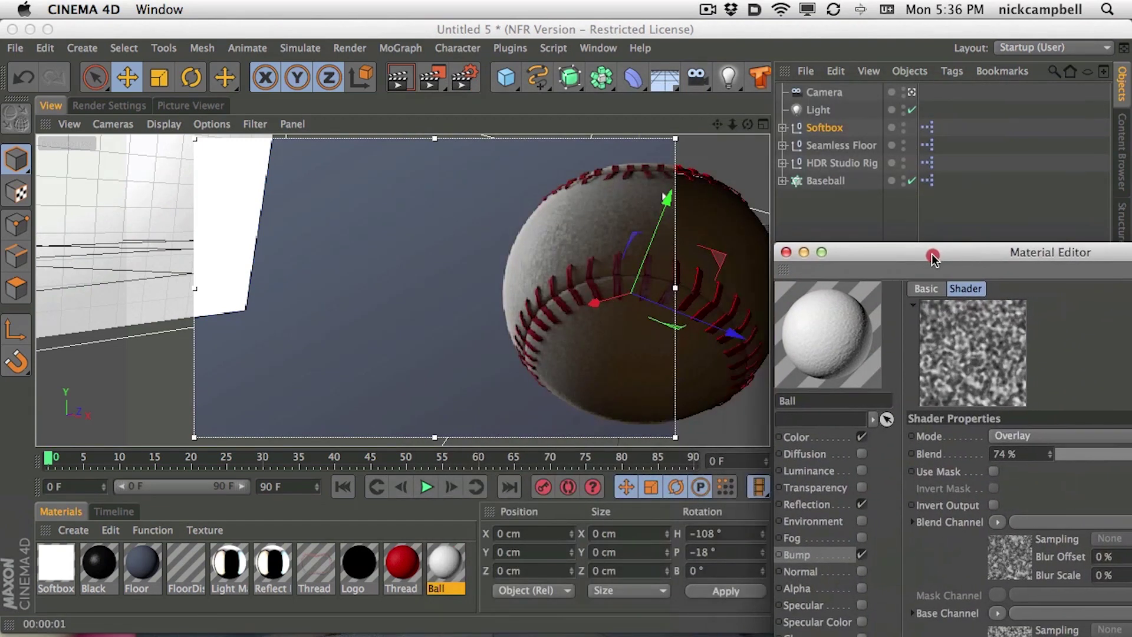
Step: Set the blended noise's Global Scale to 200%
drag(876, 256, 723, 95)
click(908, 361)
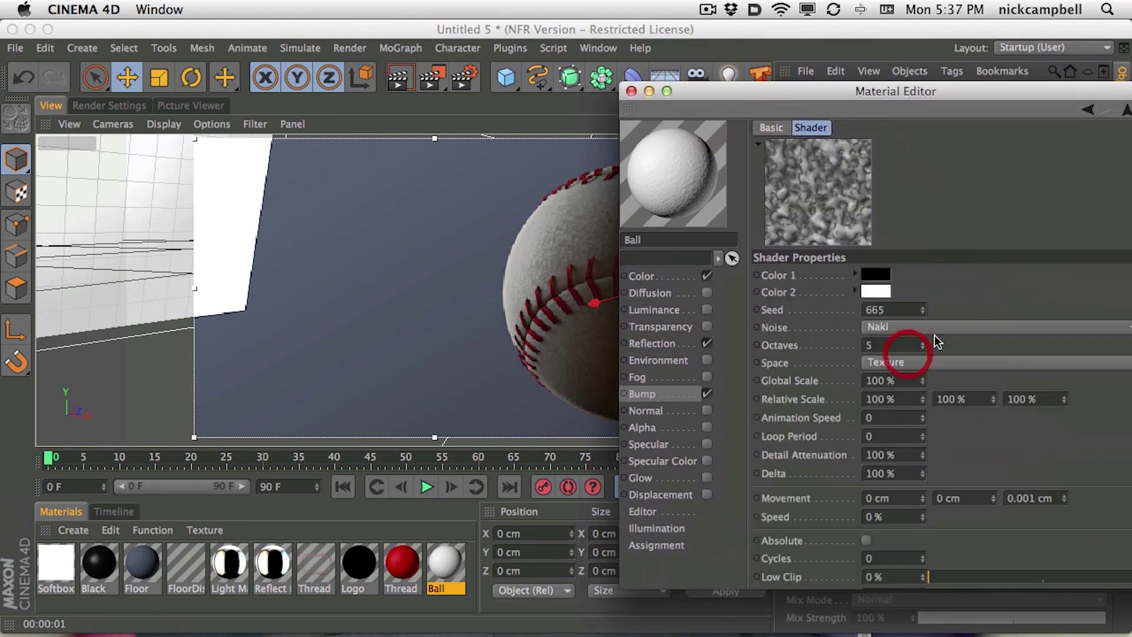
click(885, 380)
text(200)
key(Return)
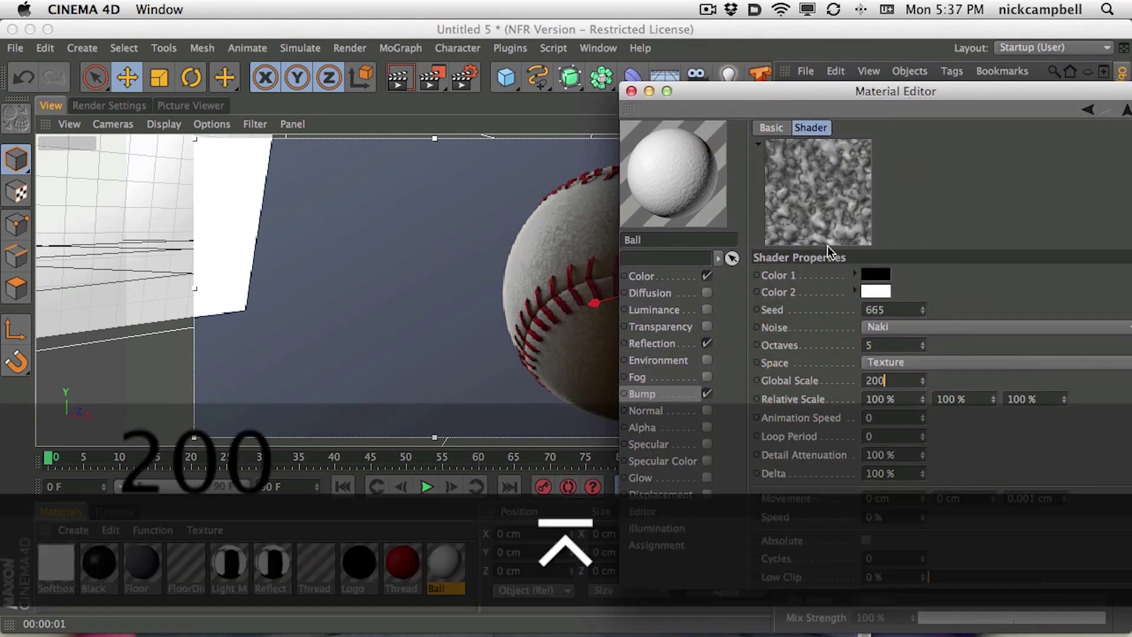
drag(742, 93, 878, 76)
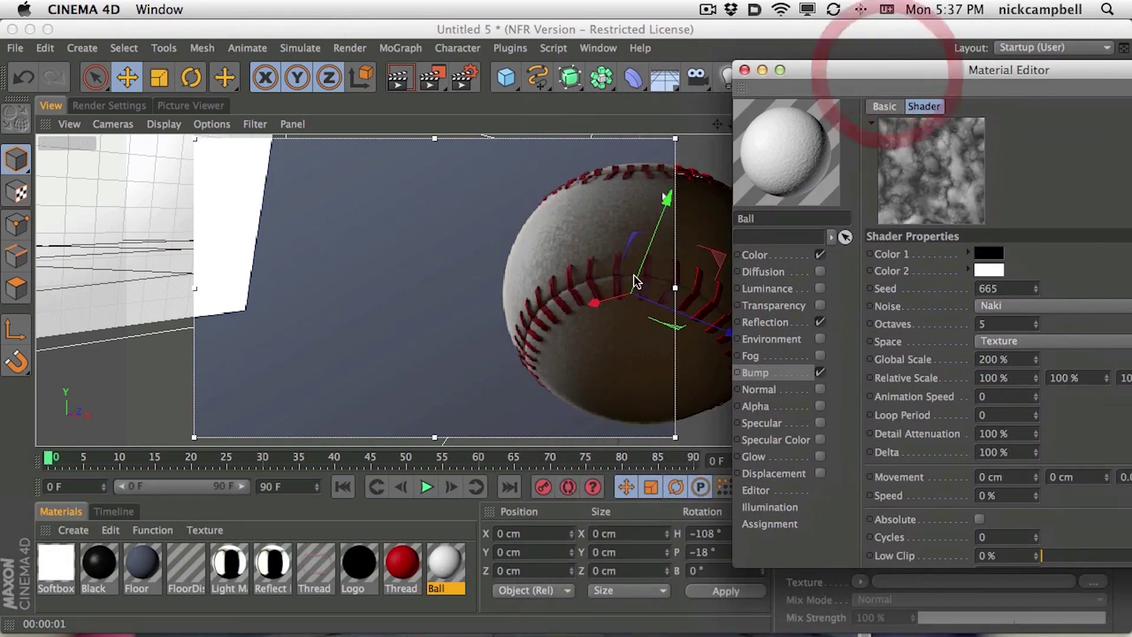
Step: Zoom in and re-render to check the larger bump pattern on the baseball, then reframe
key(2)
mouse_move(673, 259)
mouse_down()
mouse_move(687, 257)
mouse_move(674, 249)
mouse_up()
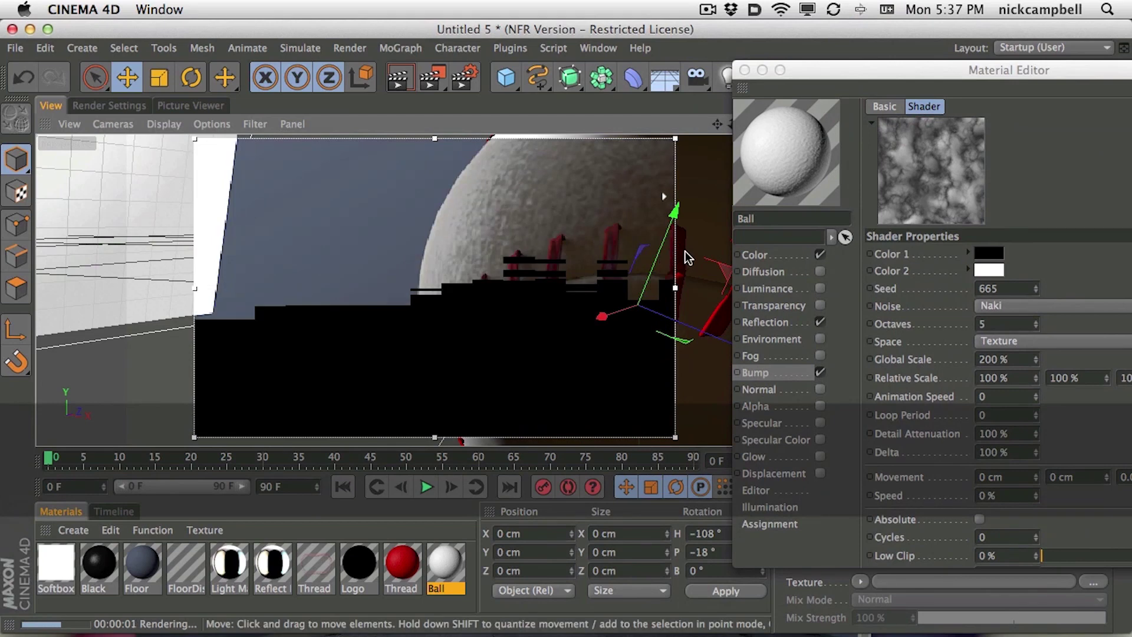
key(super+r)
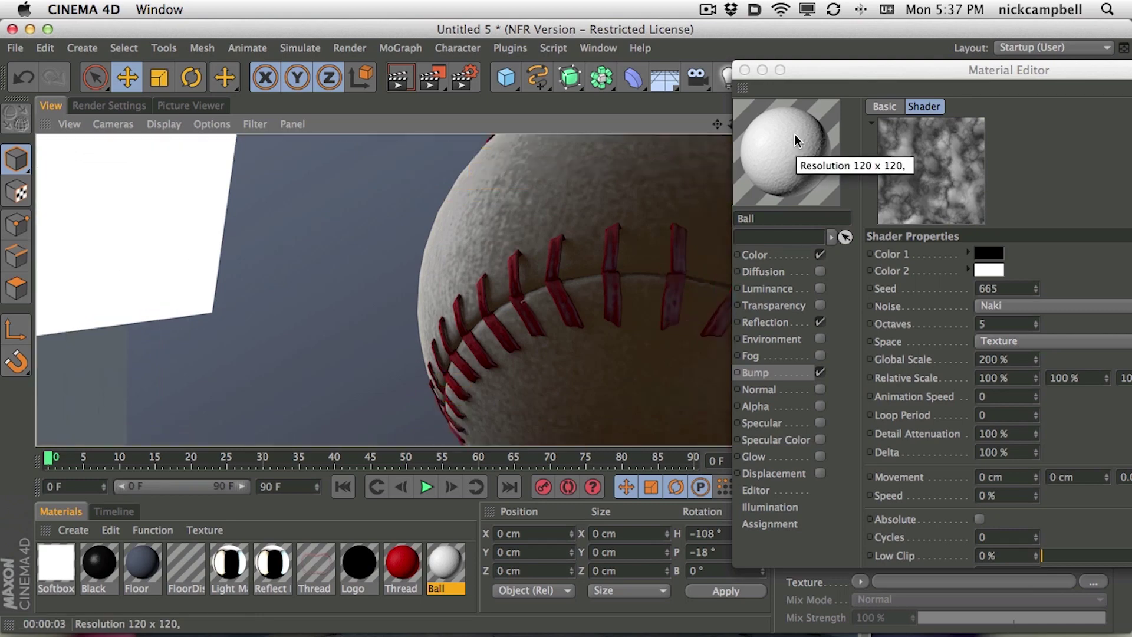
key(2)
drag(568, 255, 590, 265)
key(1)
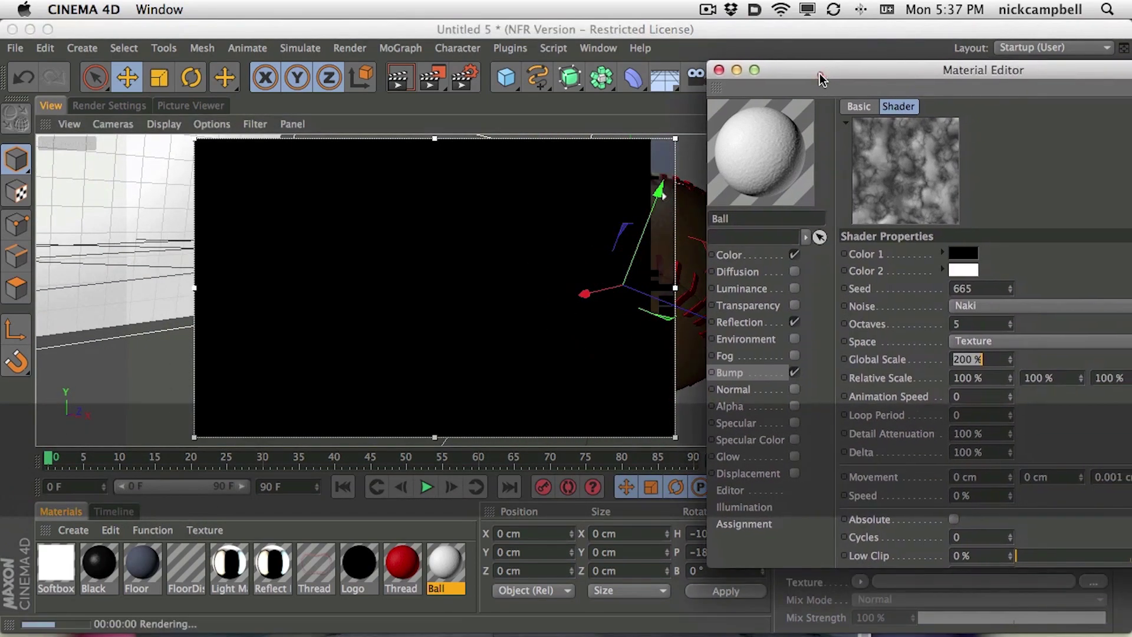
click(745, 70)
key(1)
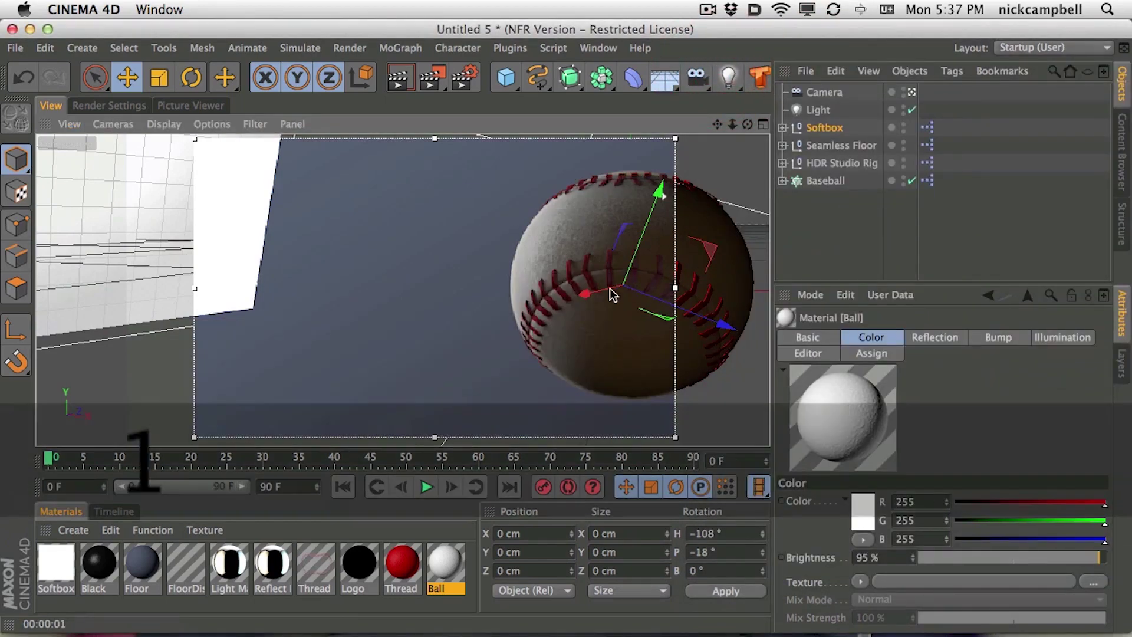
drag(614, 293, 669, 293)
double_click(443, 564)
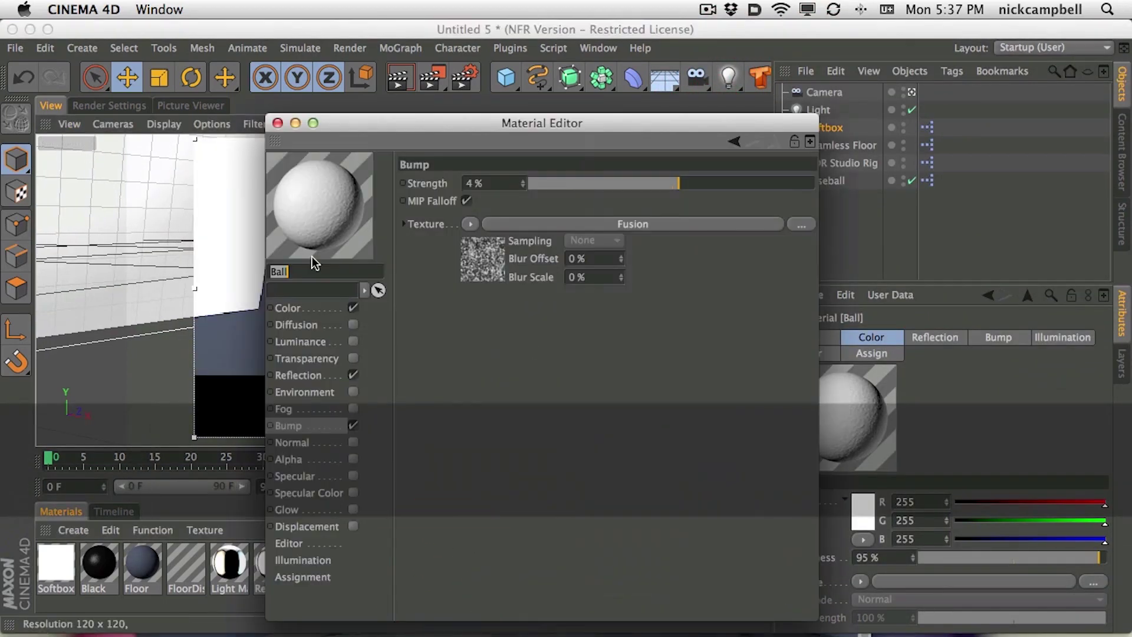
Step: Turn on the Ball material's Diffusion channel at 100% brightness
click(320, 324)
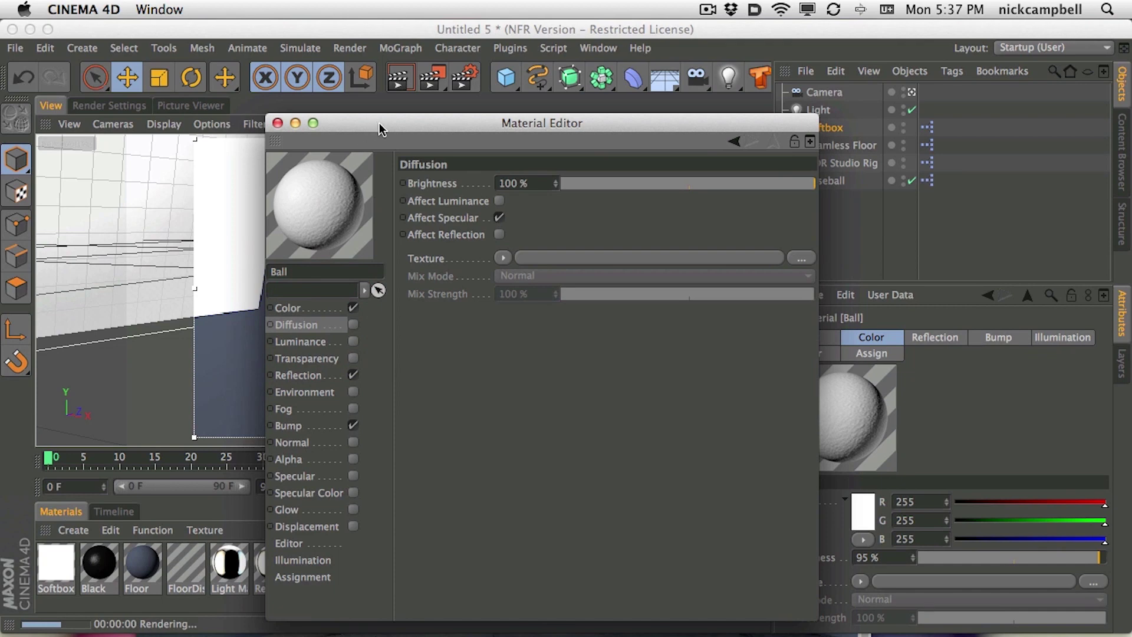
drag(380, 122, 383, 124)
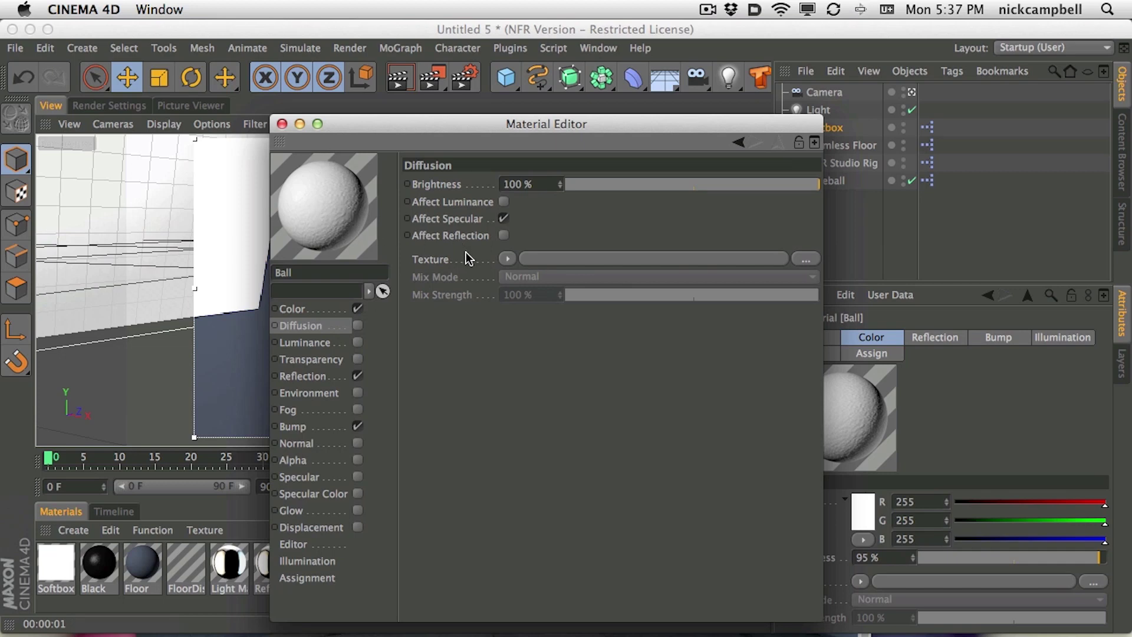
drag(489, 124, 696, 380)
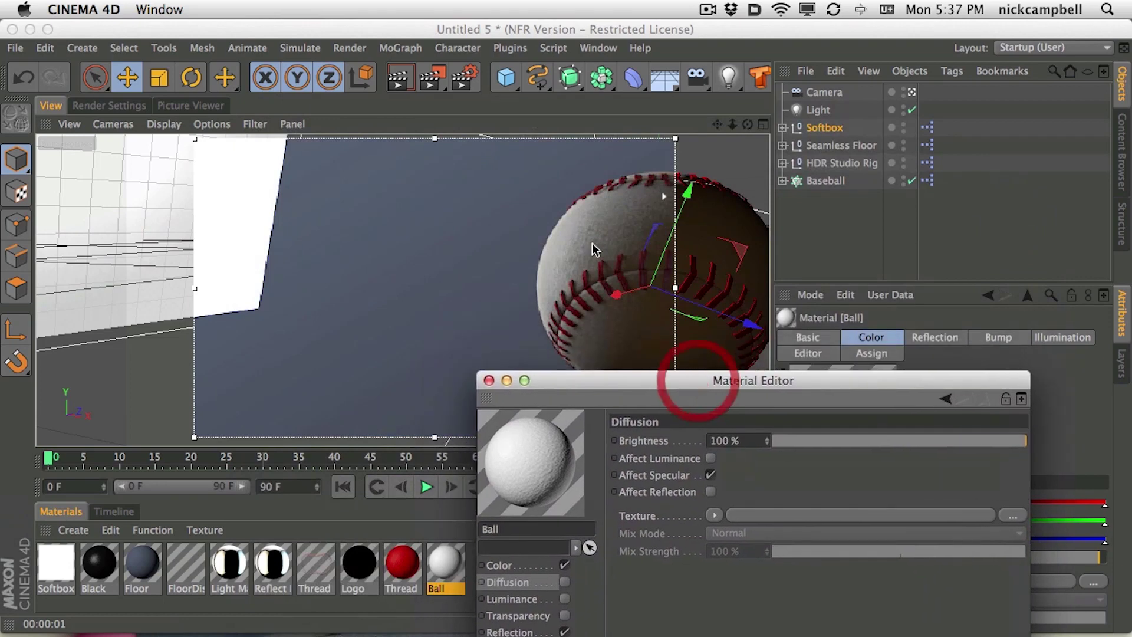
click(630, 257)
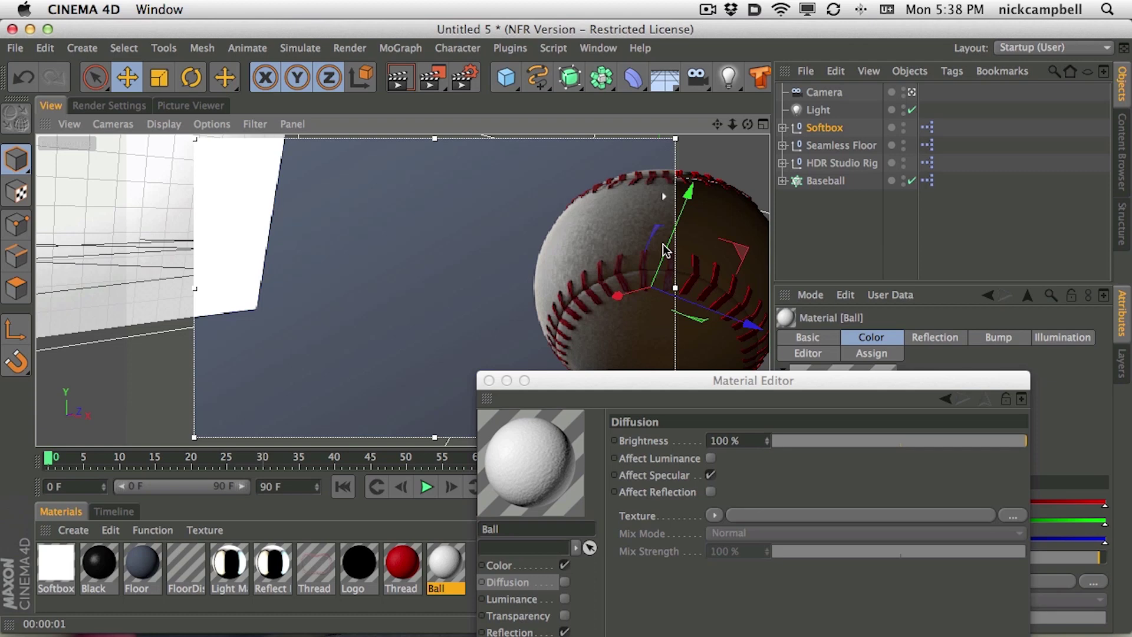
drag(648, 392, 572, 97)
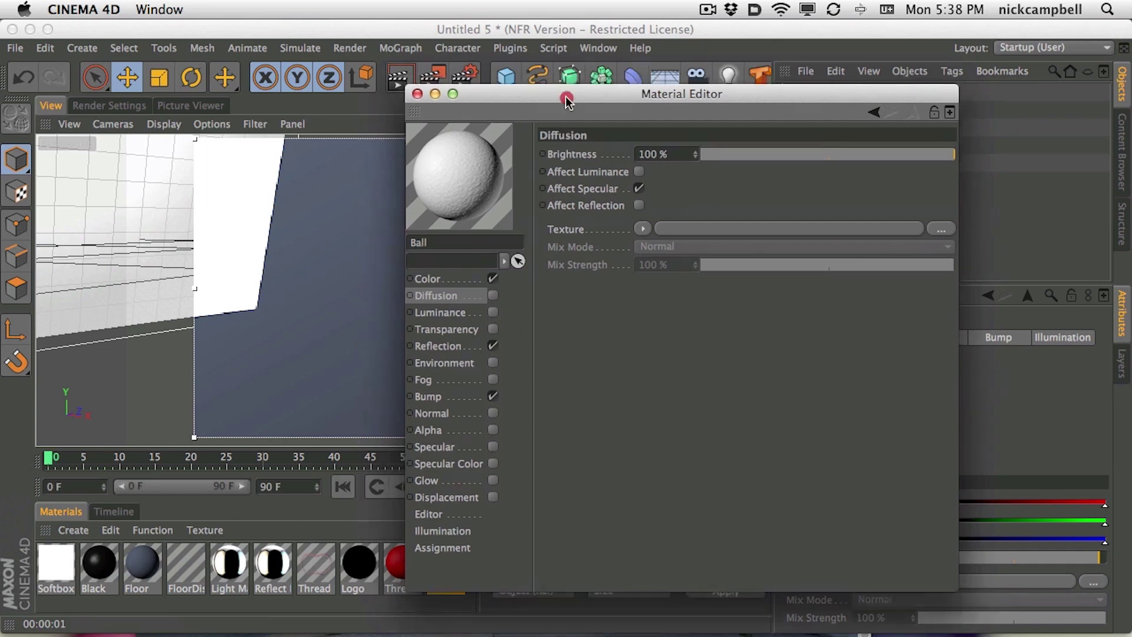
drag(556, 104, 522, 186)
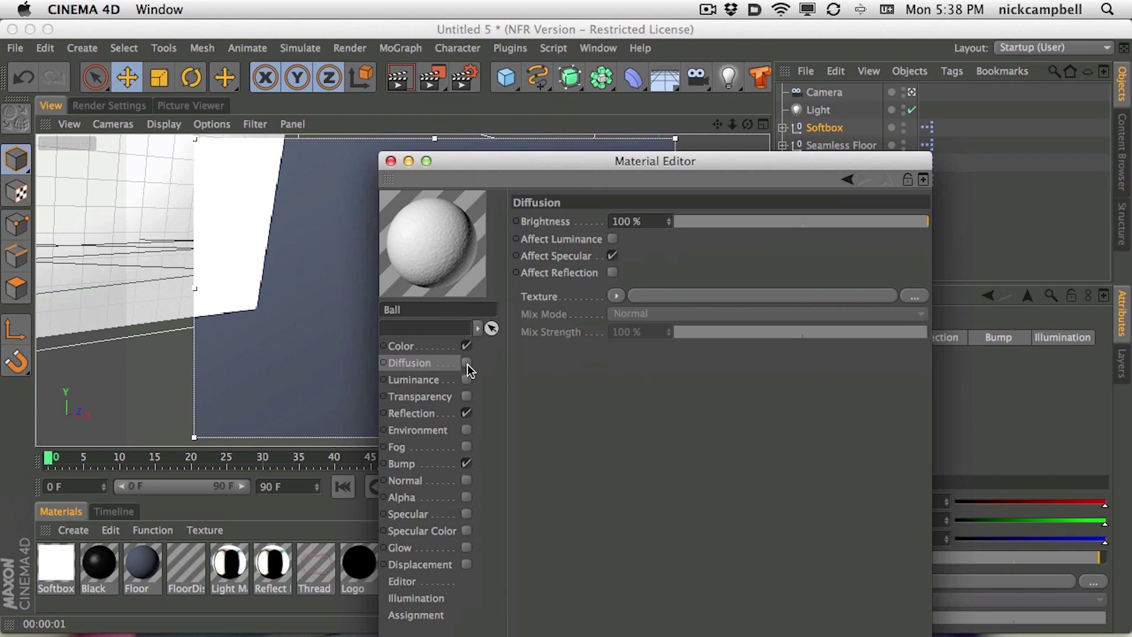
click(467, 362)
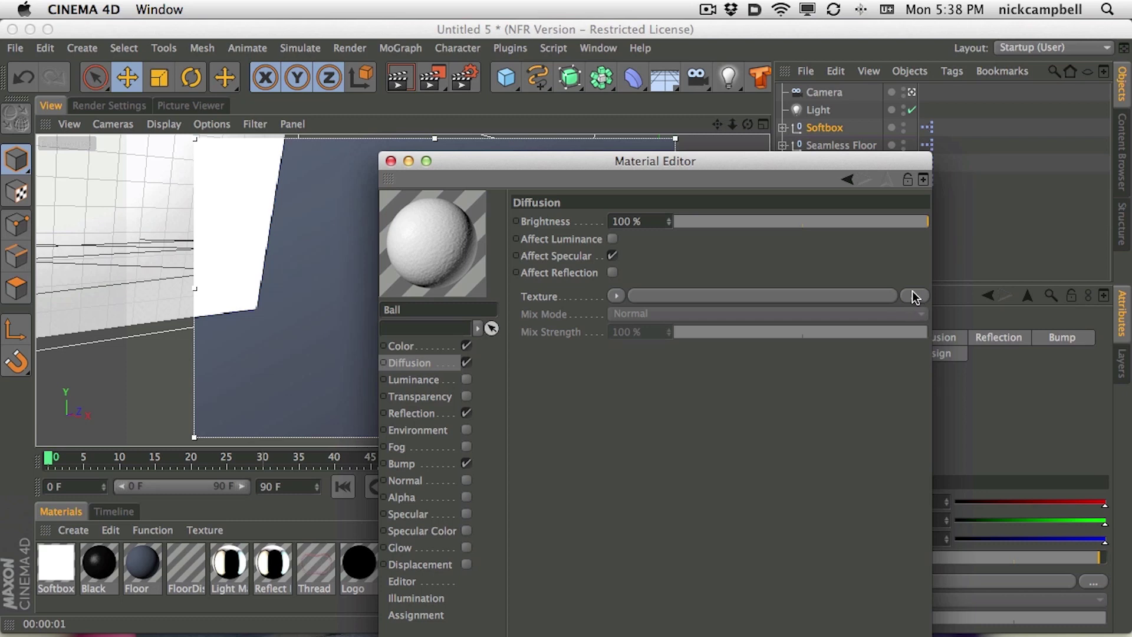
drag(858, 155, 839, 123)
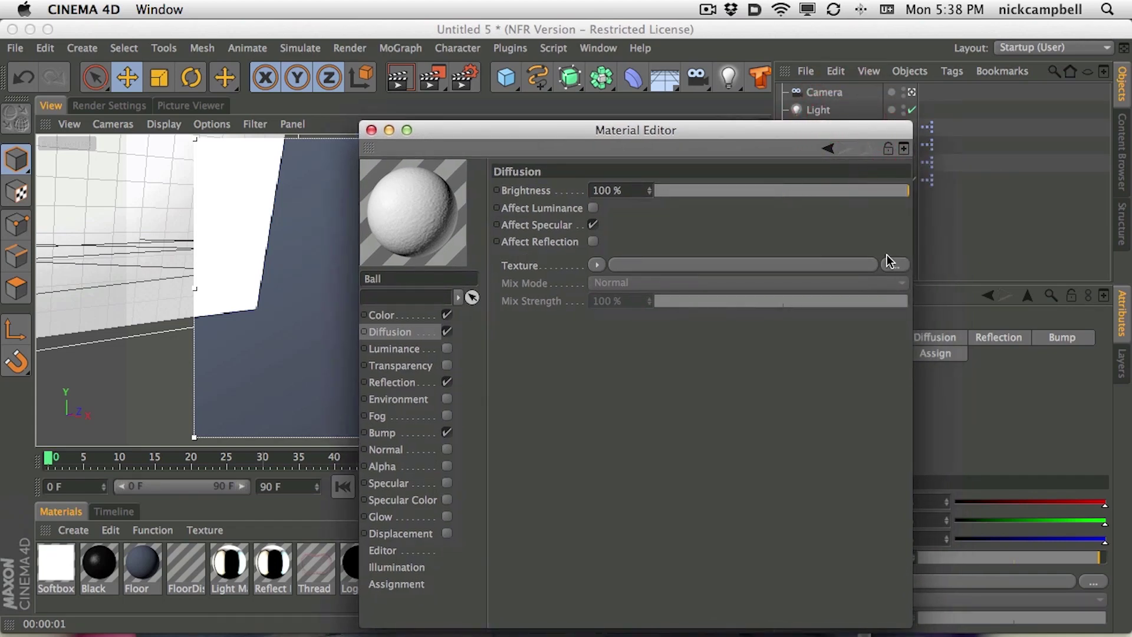
Step: Load IMG_3435.JPG from the Desktop as the Ball diffusion texture without copying it
click(896, 266)
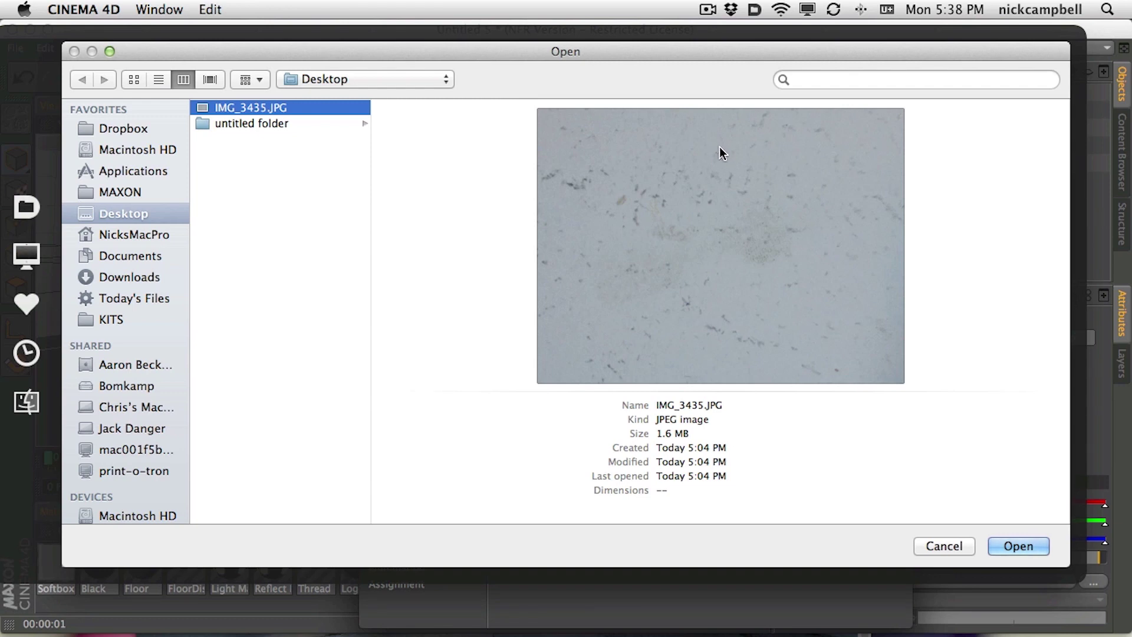
click(1022, 548)
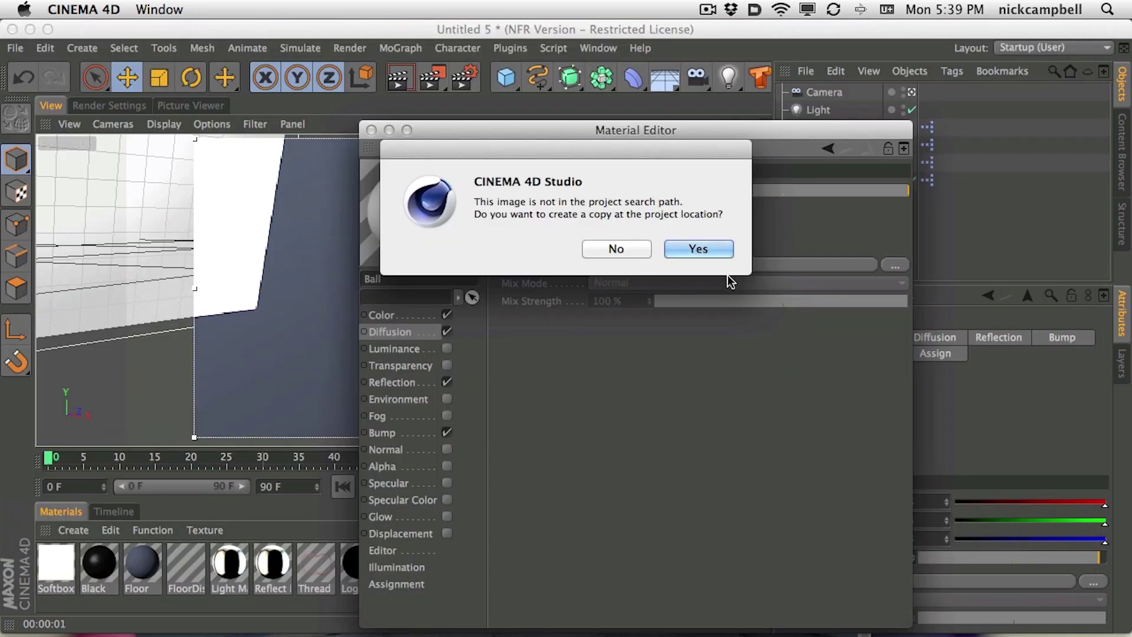
click(616, 248)
drag(593, 132, 970, 102)
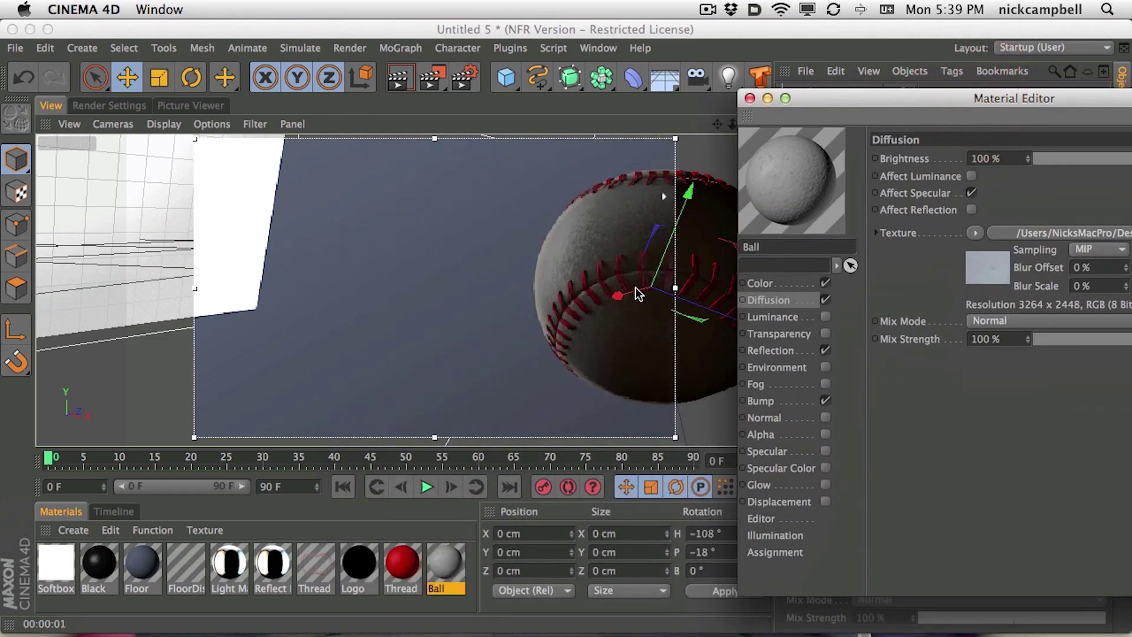
click(627, 310)
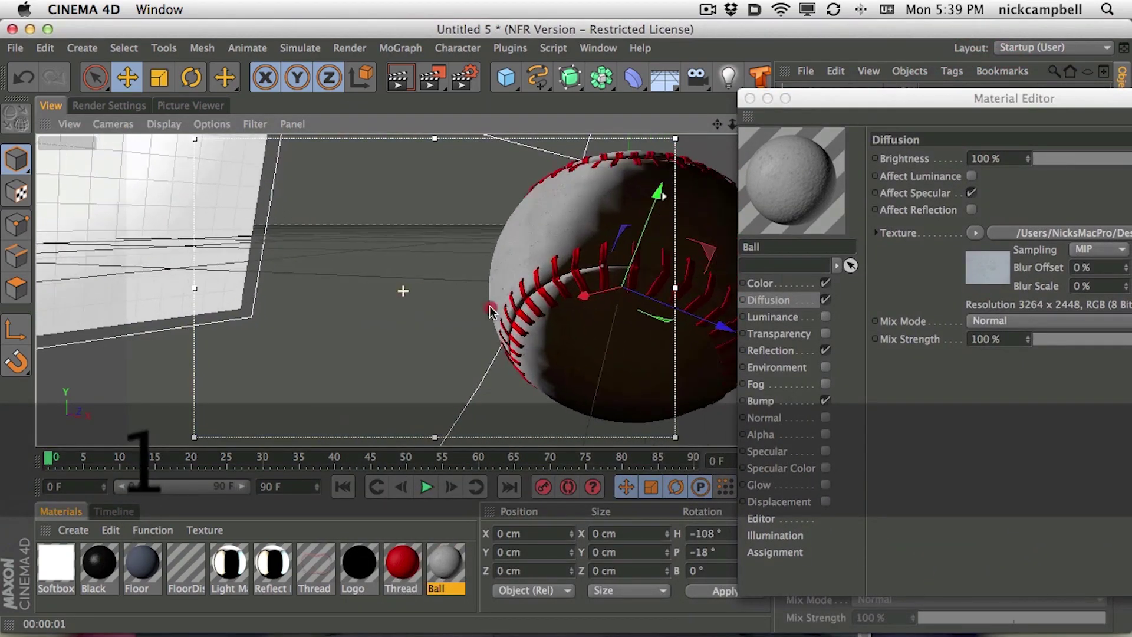
Step: Raise the diffusion image's exposure to 0.39 in its Shader settings
key(ctrl+r)
drag(805, 94, 588, 28)
drag(1067, 523, 1063, 459)
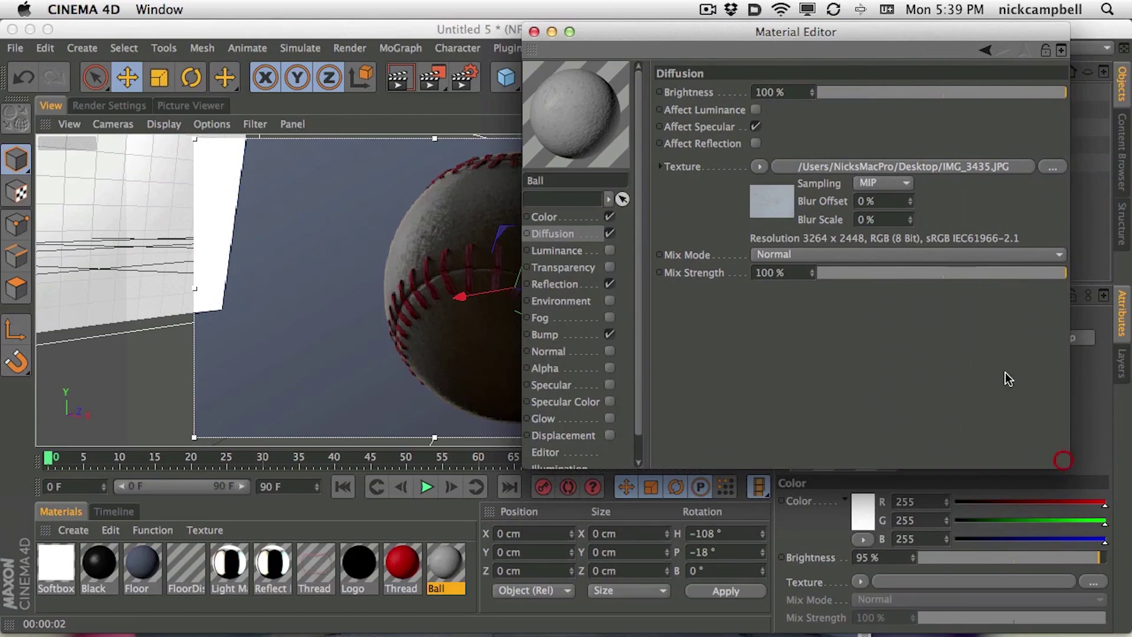
drag(707, 32, 761, 73)
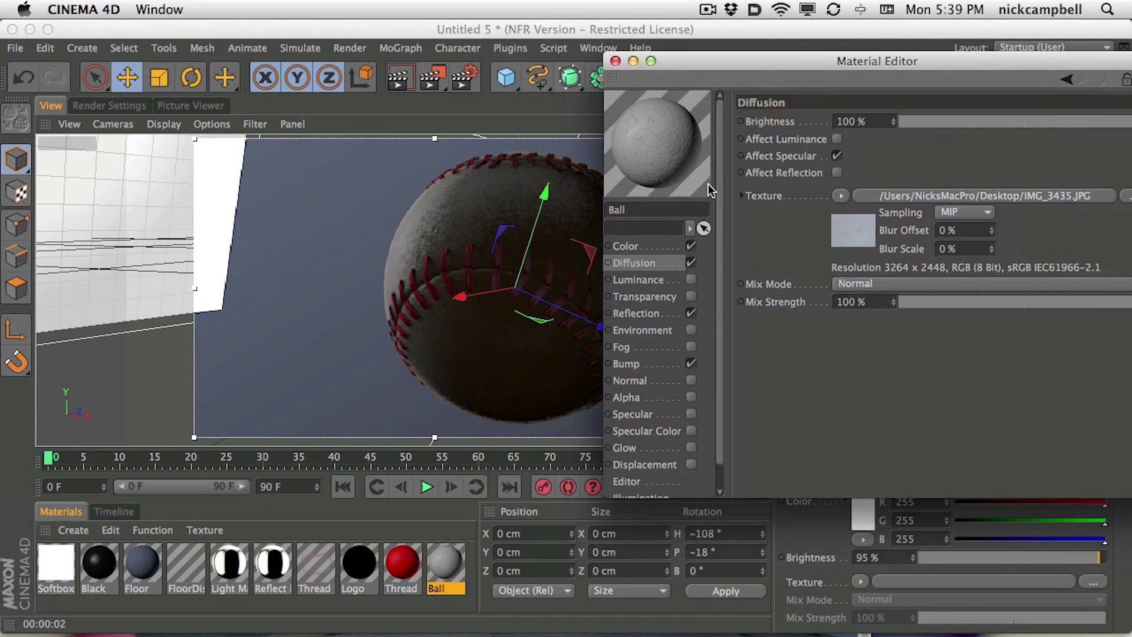
click(907, 194)
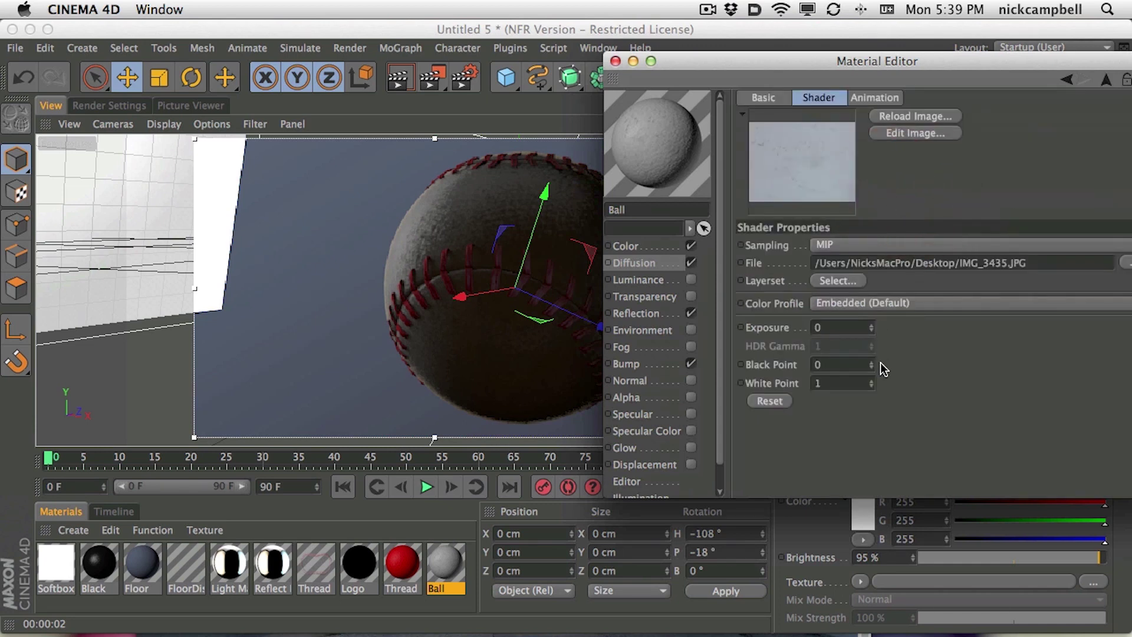
drag(871, 330, 872, 327)
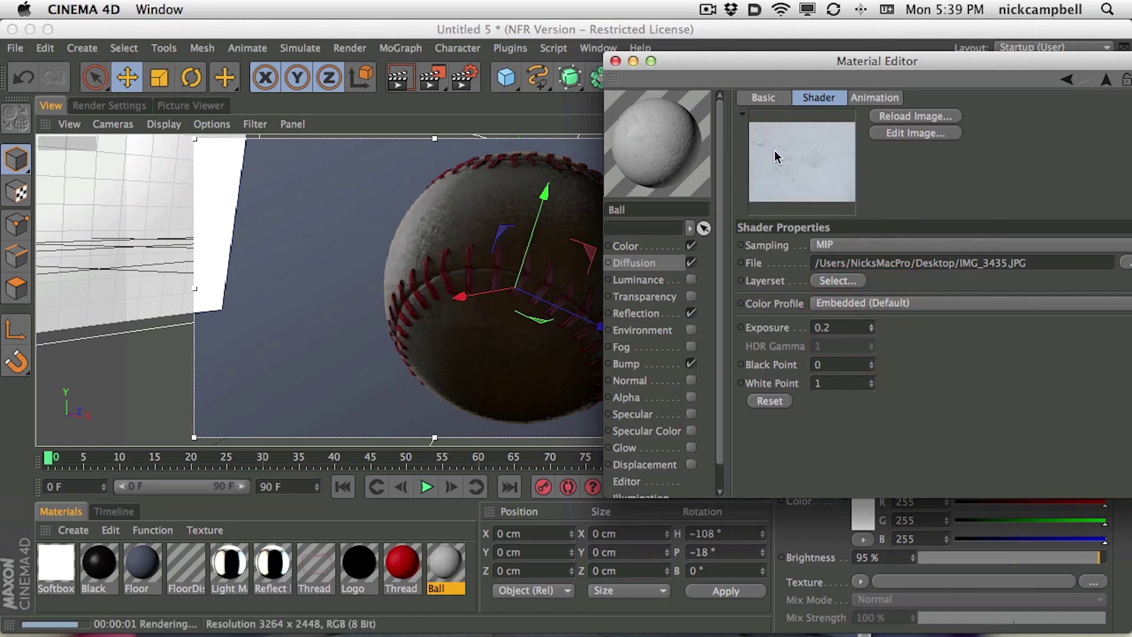
click(872, 324)
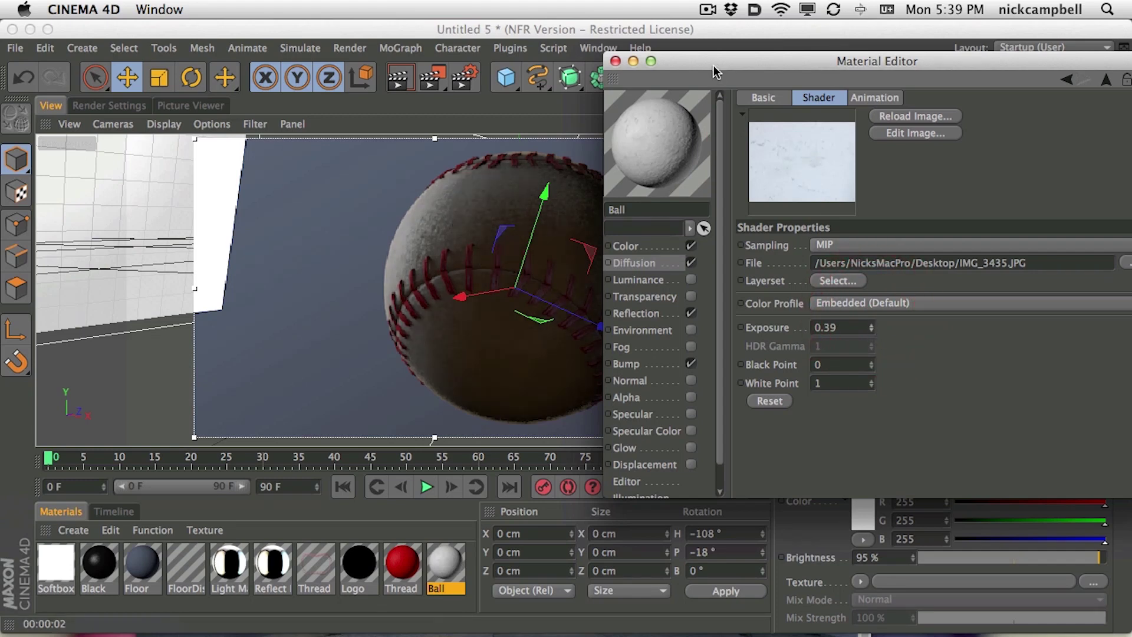
Step: Re-render and raise the diffusion image's black point to 0.63
drag(713, 71, 813, 67)
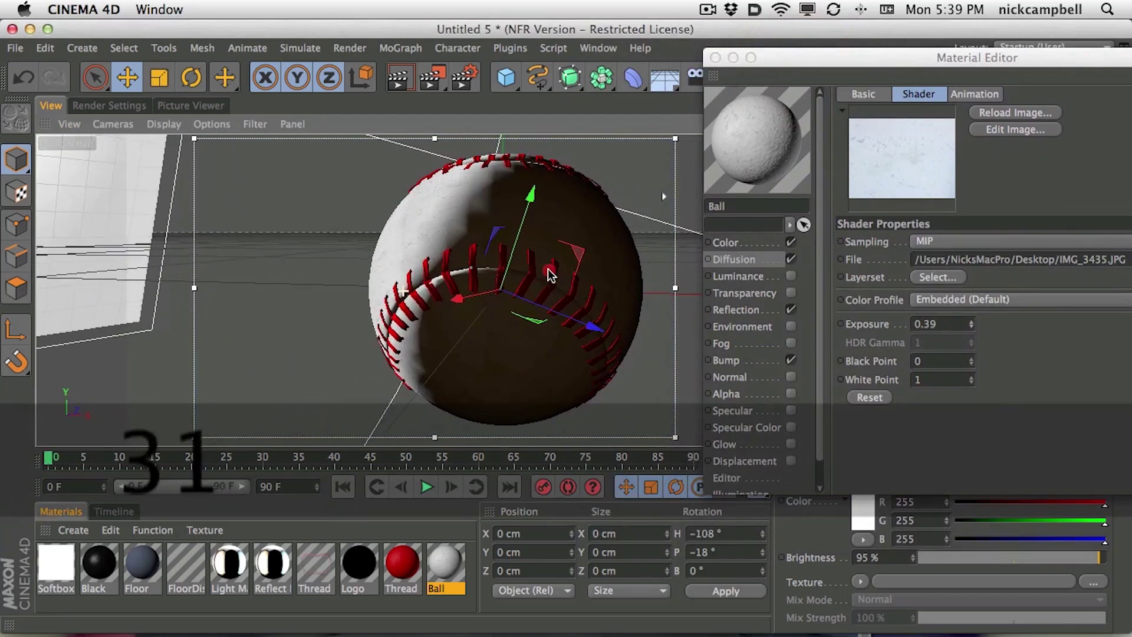
key(ctrl+r)
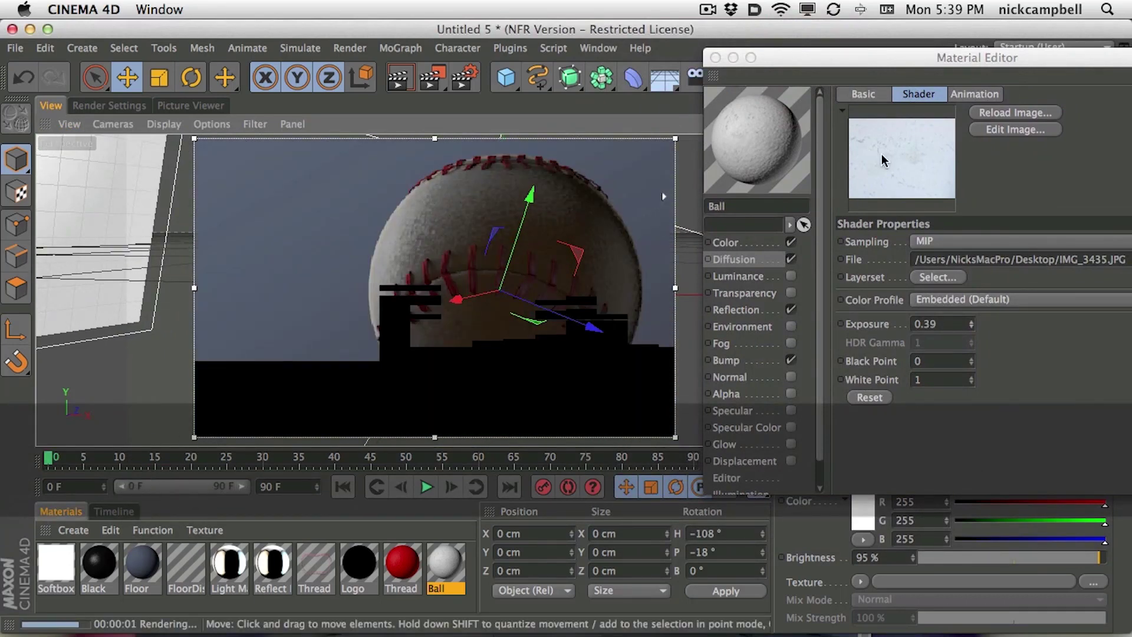
drag(908, 60, 900, 44)
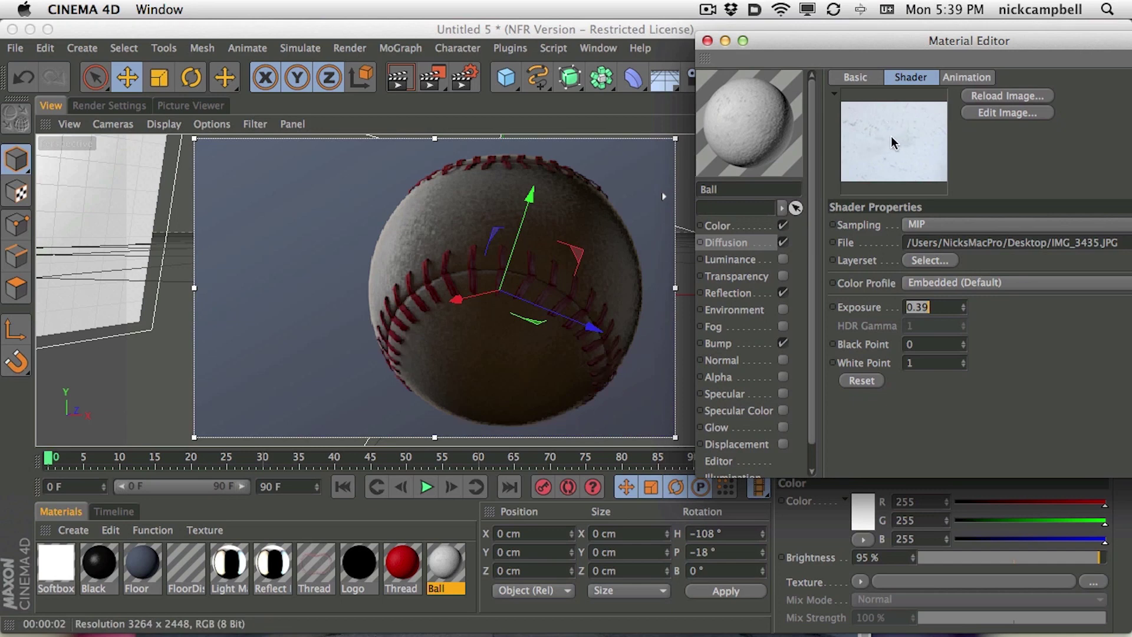
click(964, 341)
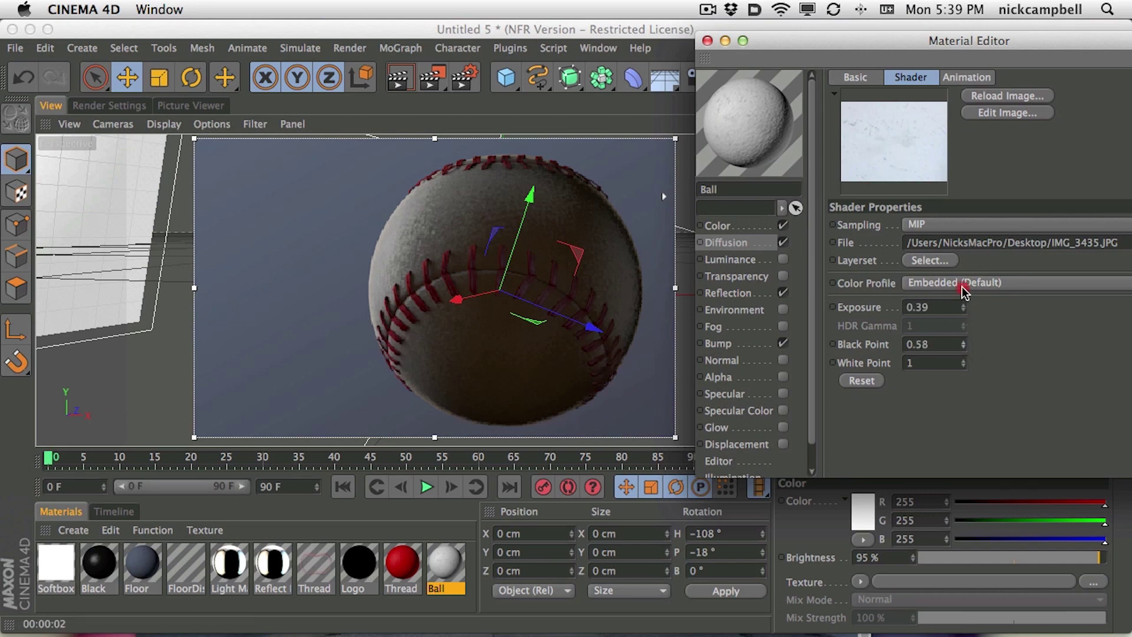
drag(962, 290, 960, 286)
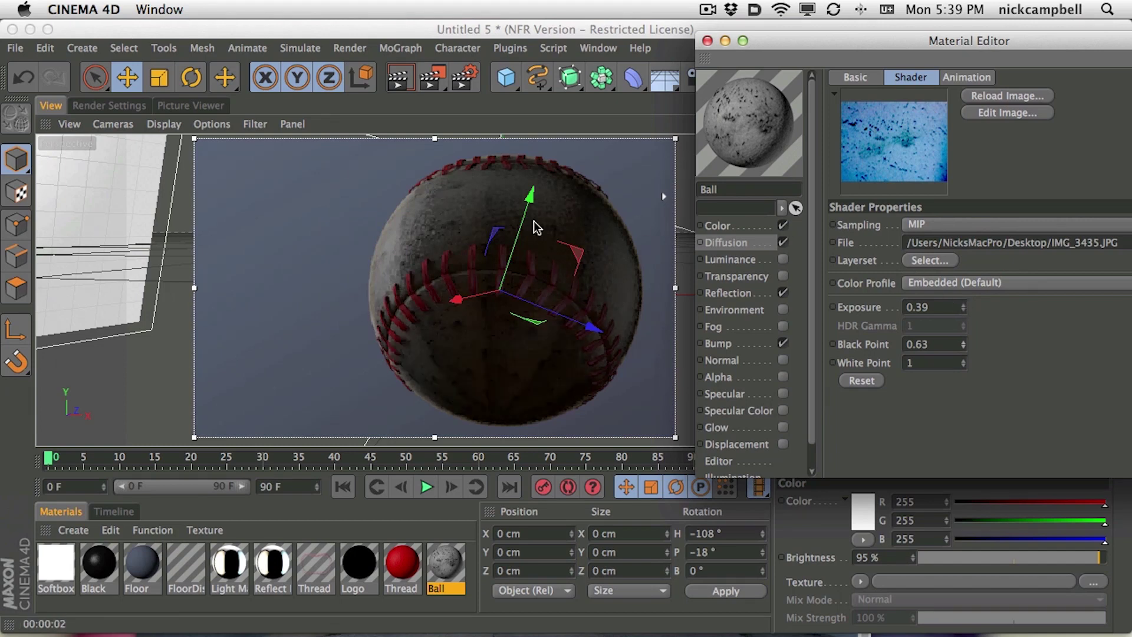
Step: Orbit and zoom to check the leather, then close the Material Editor and expand Baseball
click(442, 248)
key(2)
key(3)
drag(435, 252, 469, 265)
key(3)
key(2)
drag(401, 257, 519, 259)
key(1)
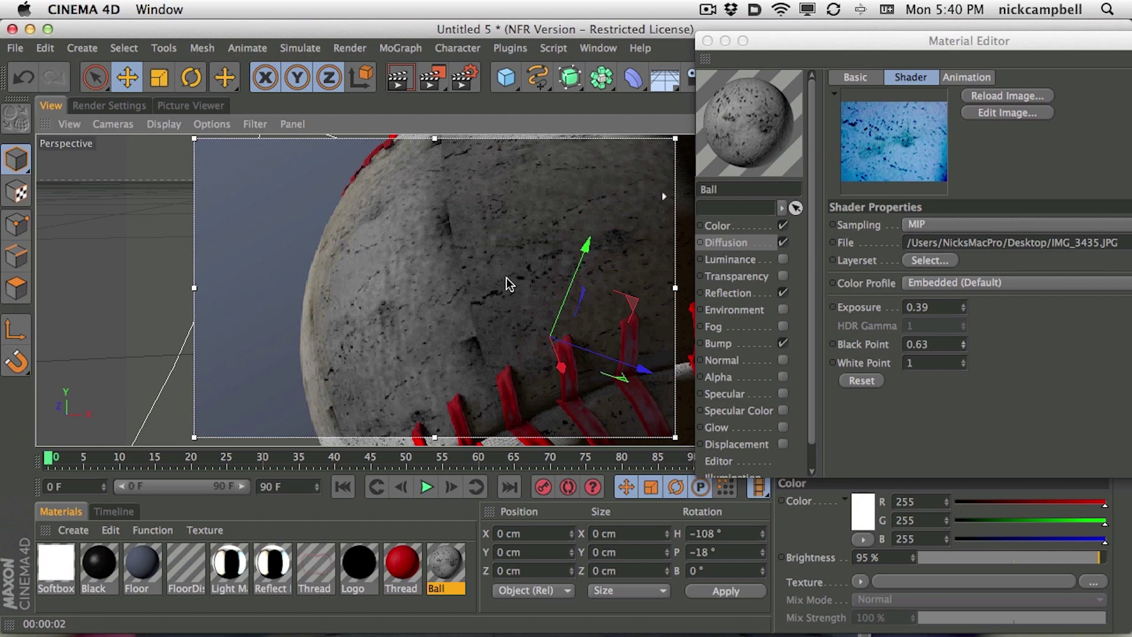
key(2)
drag(517, 285, 537, 253)
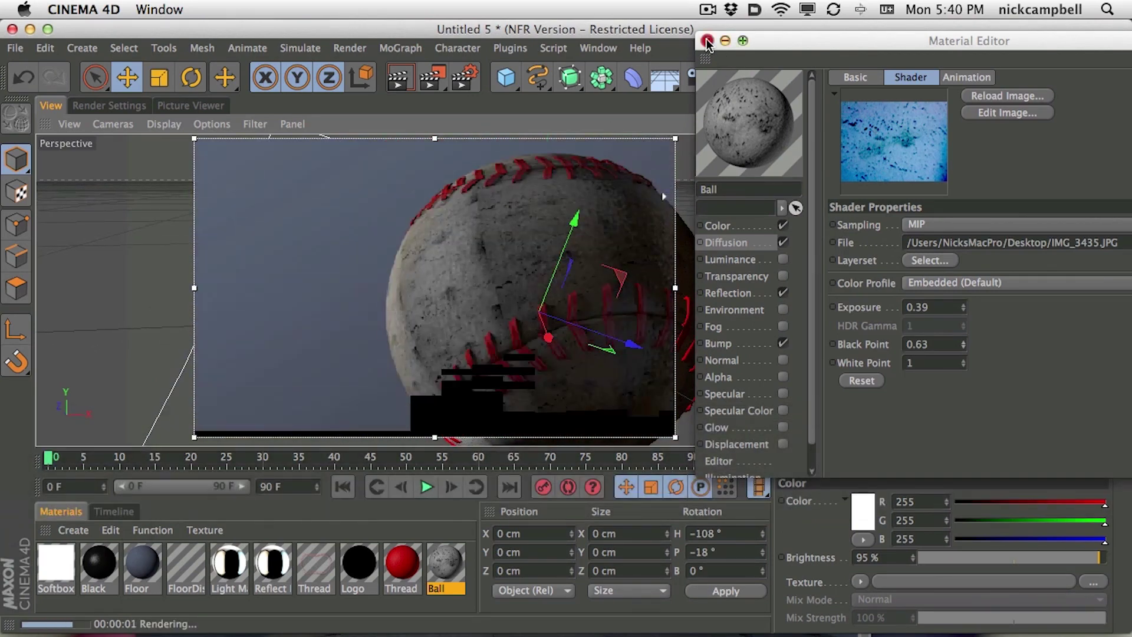
click(707, 41)
click(783, 180)
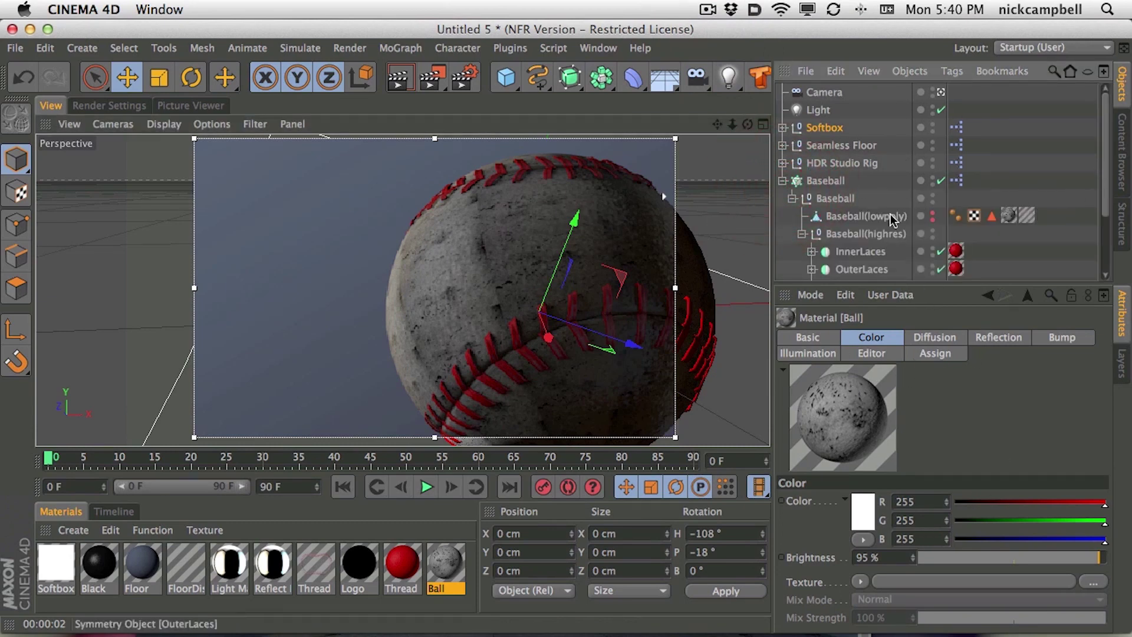
Step: Try the diffusion image's black point at 0.98 and 0.81, then set it to 0.68
double_click(443, 563)
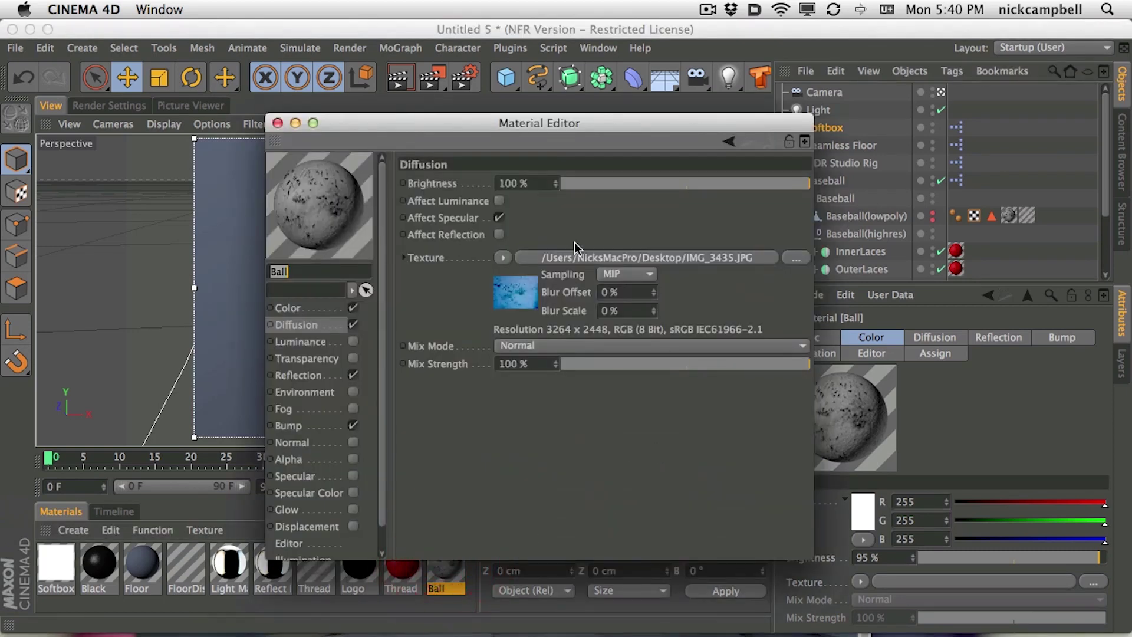
click(563, 257)
drag(534, 410, 534, 407)
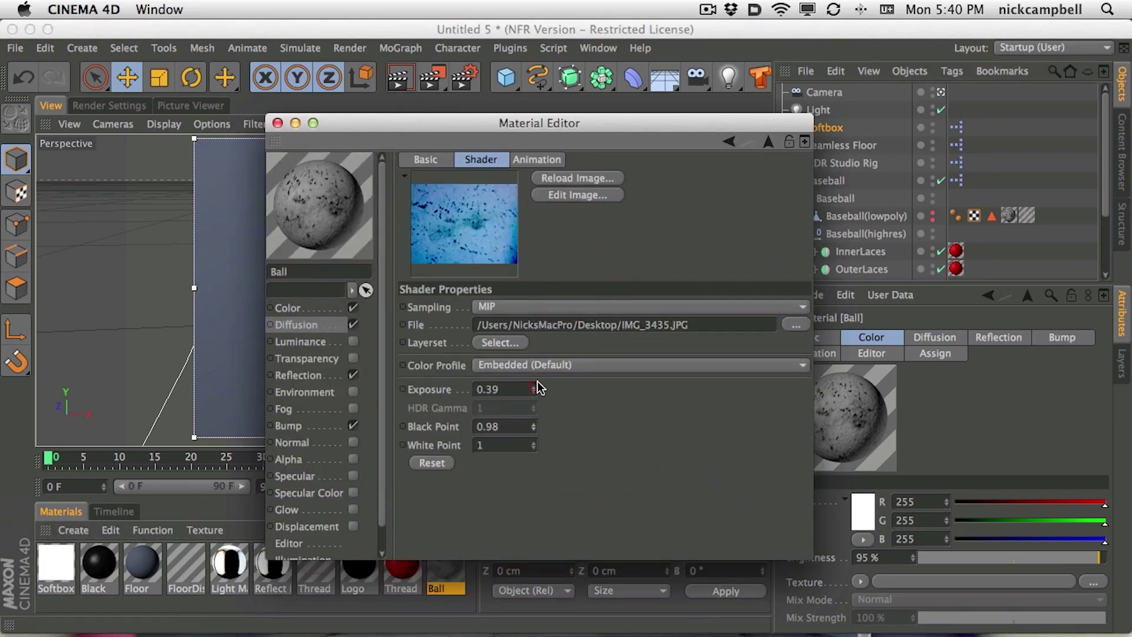
drag(535, 446, 534, 451)
drag(529, 127, 995, 259)
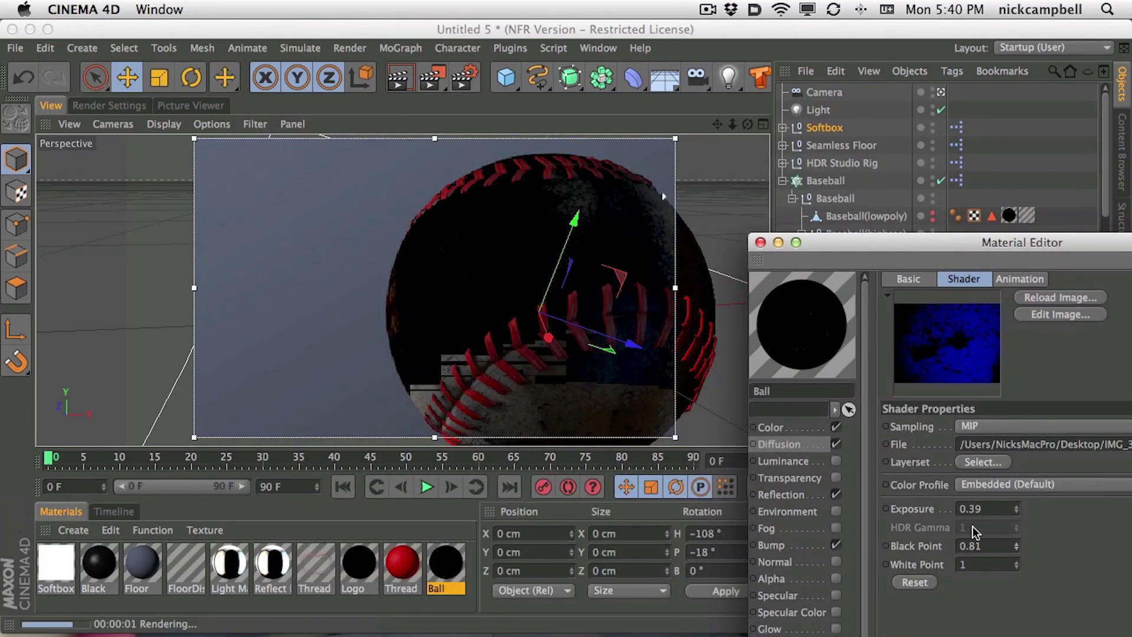
drag(1019, 558, 1017, 563)
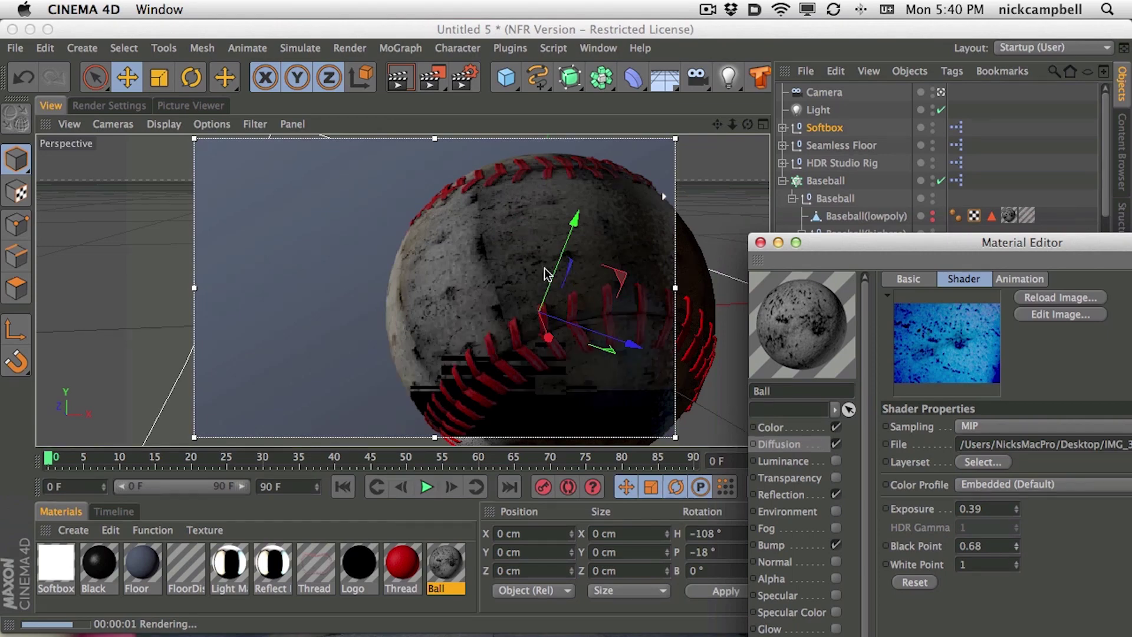
Step: Orbit and pan around the baseball to check the lighter stains
drag(545, 274, 695, 225)
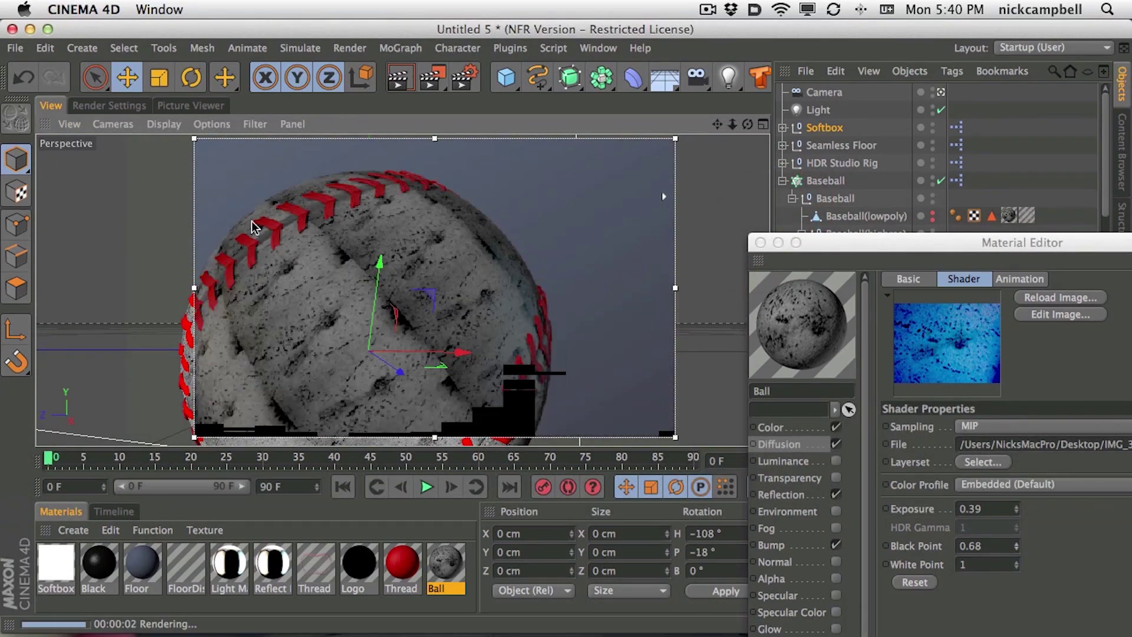
drag(416, 329, 151, 316)
key(1)
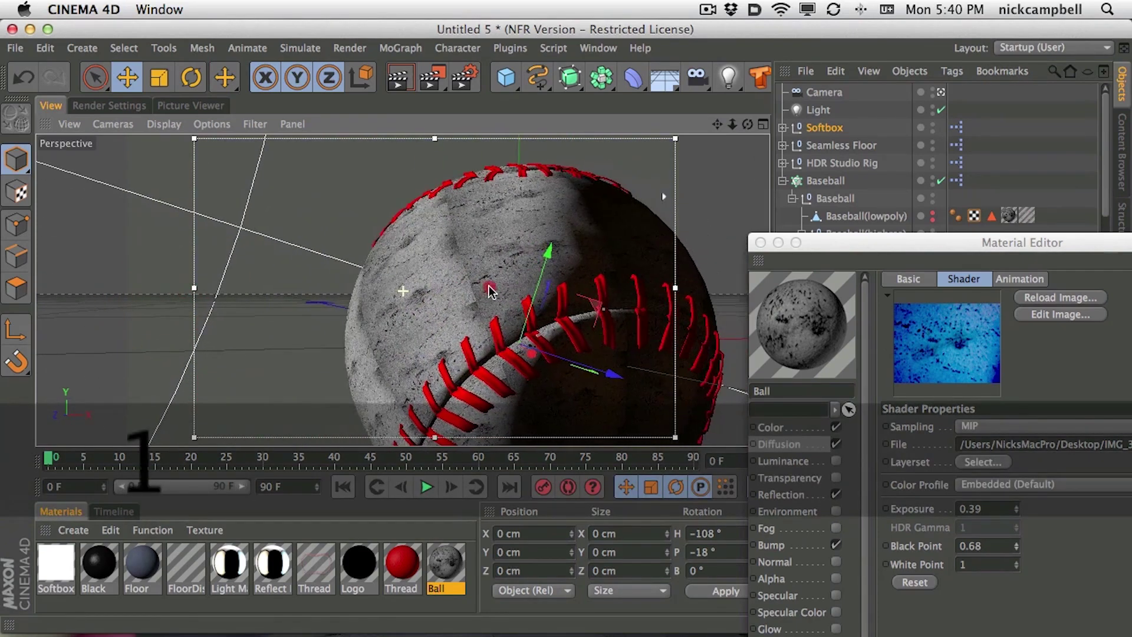
drag(493, 285, 481, 253)
click(814, 242)
Step: Apply the Ball material to Baseball(lowpoly) with Spherical projection
click(1026, 215)
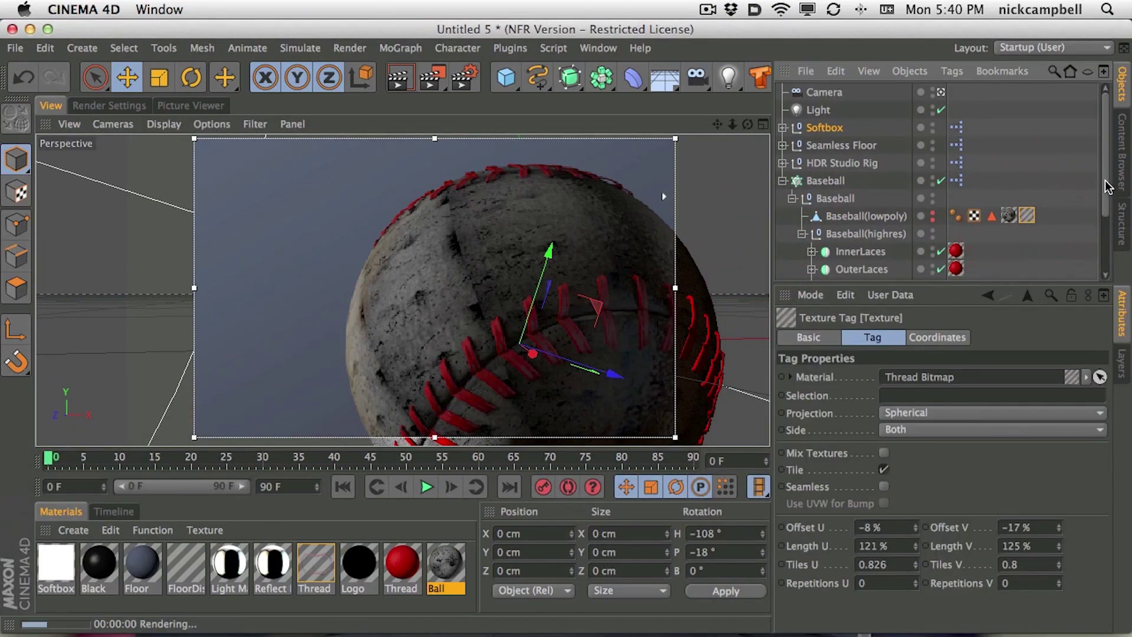
drag(1103, 183, 1104, 245)
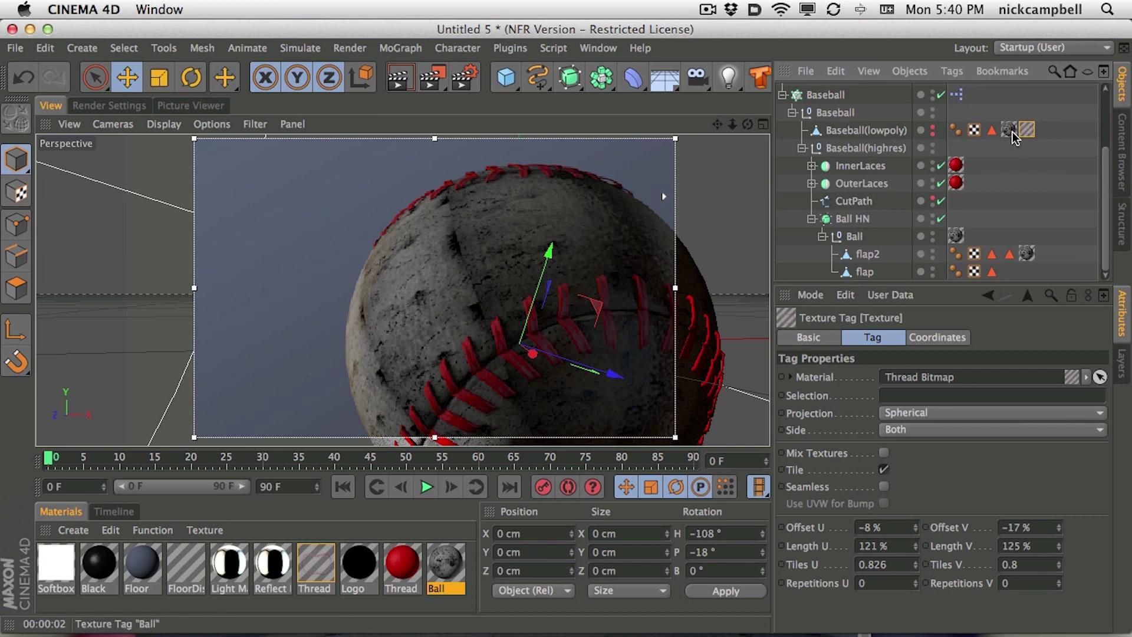
ctrl+drag(1011, 134, 1009, 132)
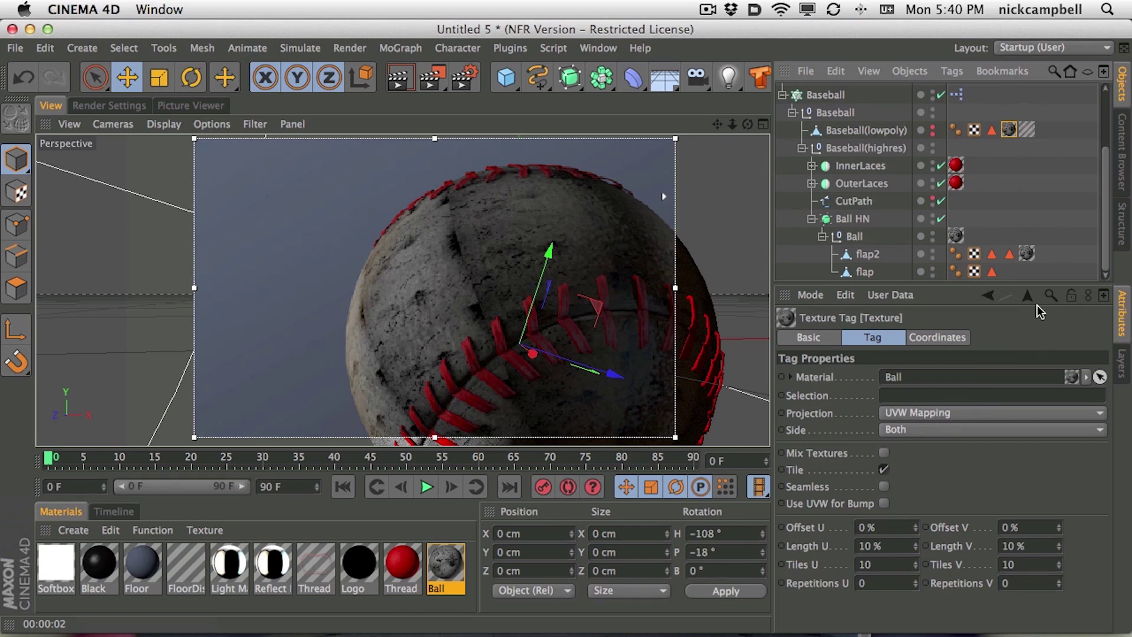
click(940, 414)
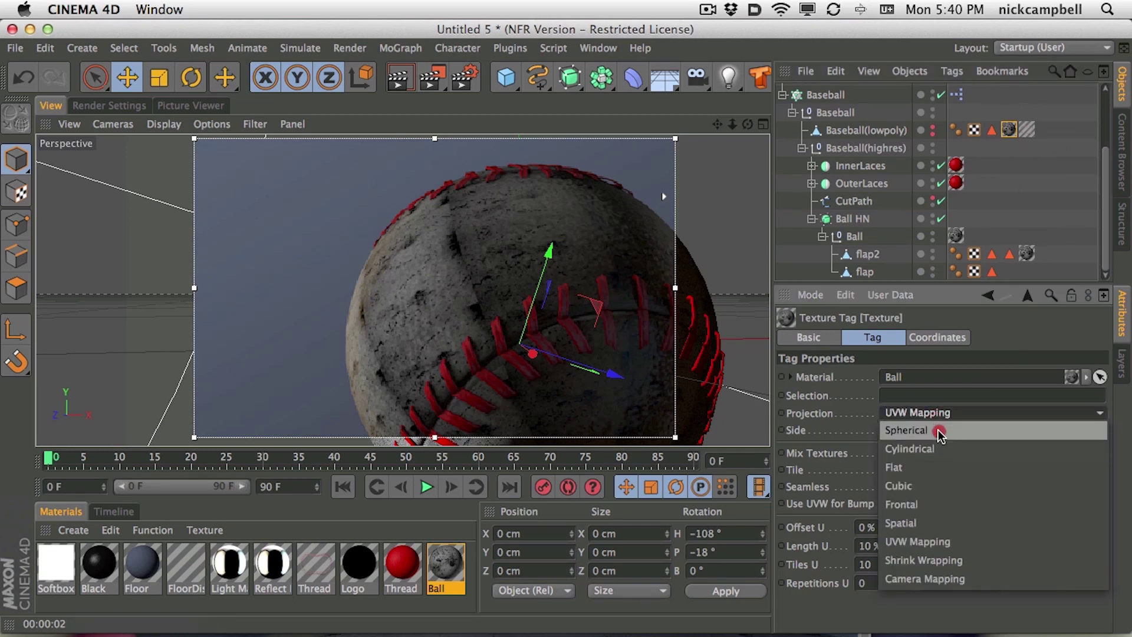
click(940, 431)
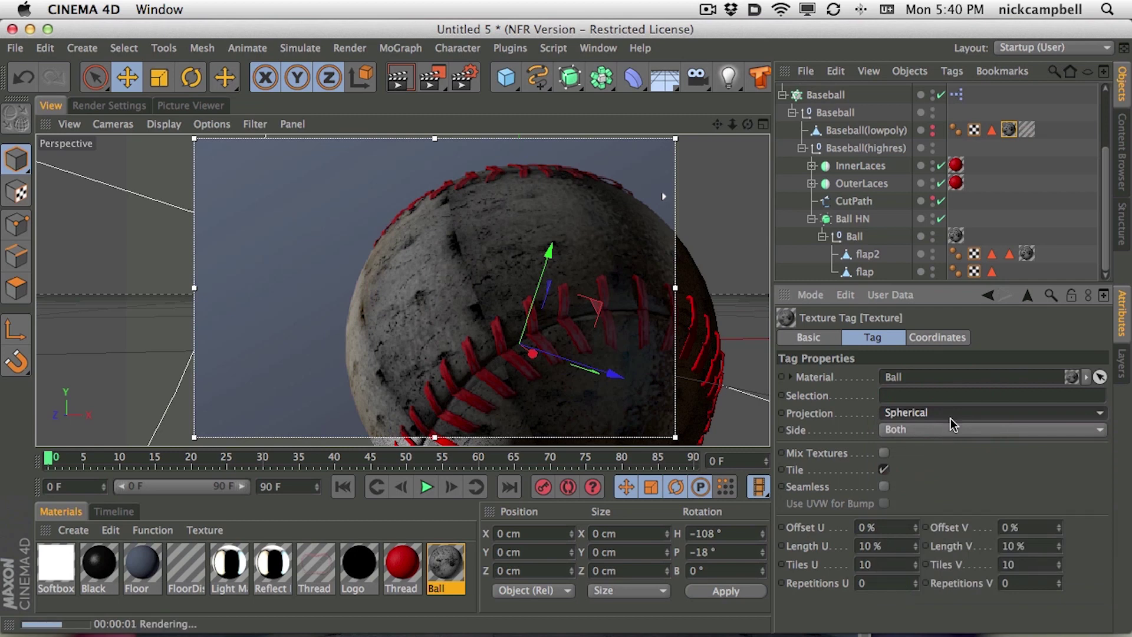
Step: Set both the flap2 and Ball texture tags to Spherical projection
click(1026, 254)
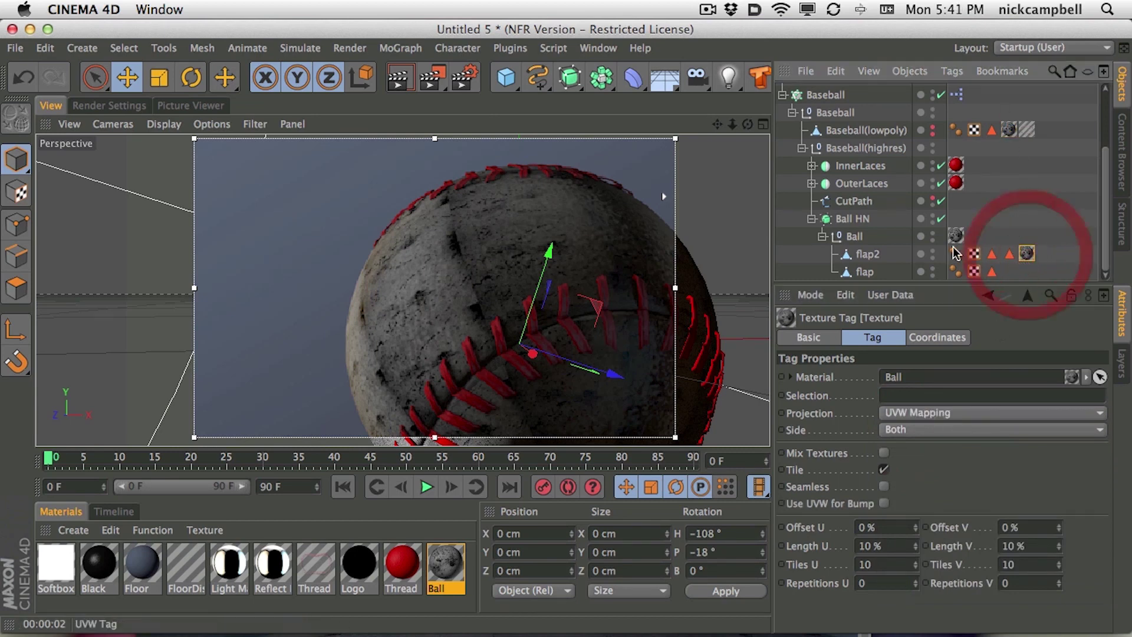
super+click(956, 236)
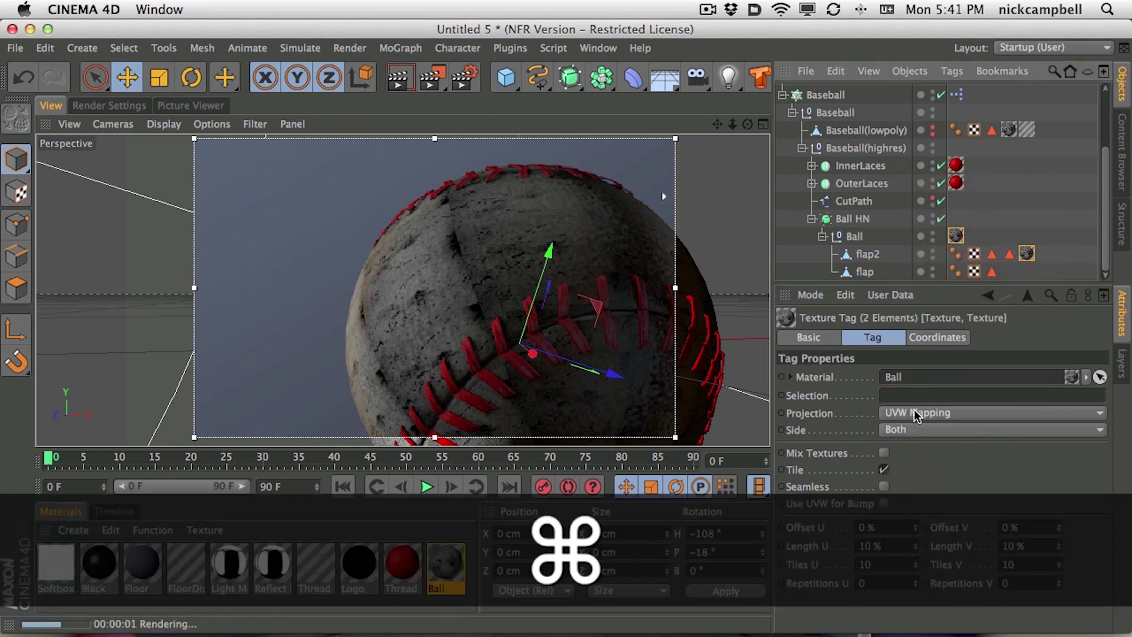
click(914, 408)
click(919, 430)
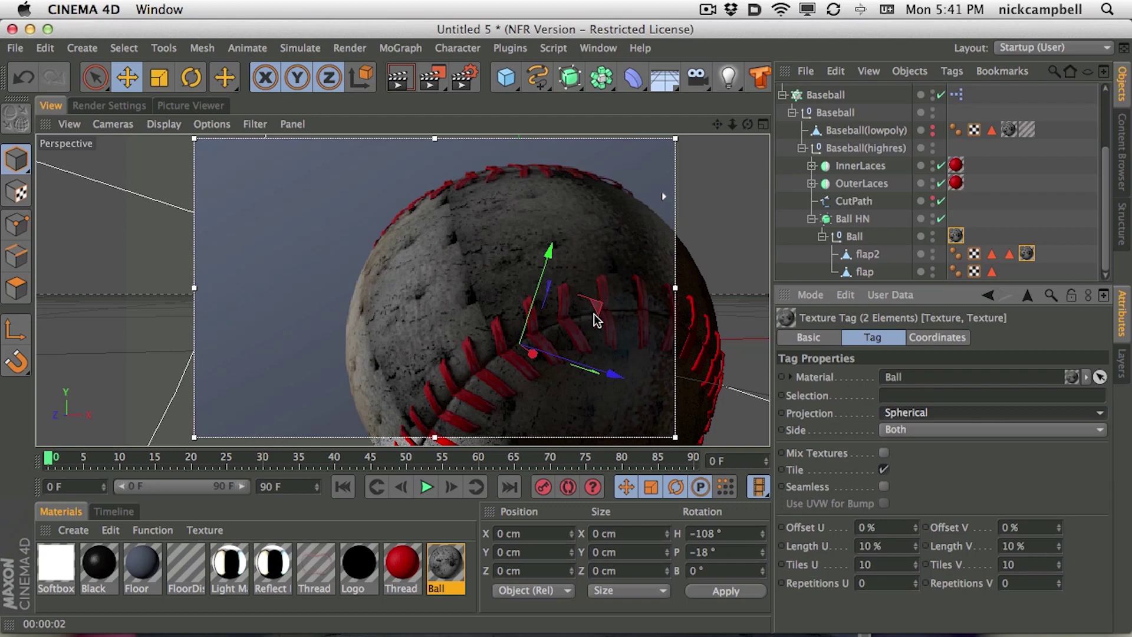
Step: Set Length U and Length V to 100% on both texture tags
click(849, 547)
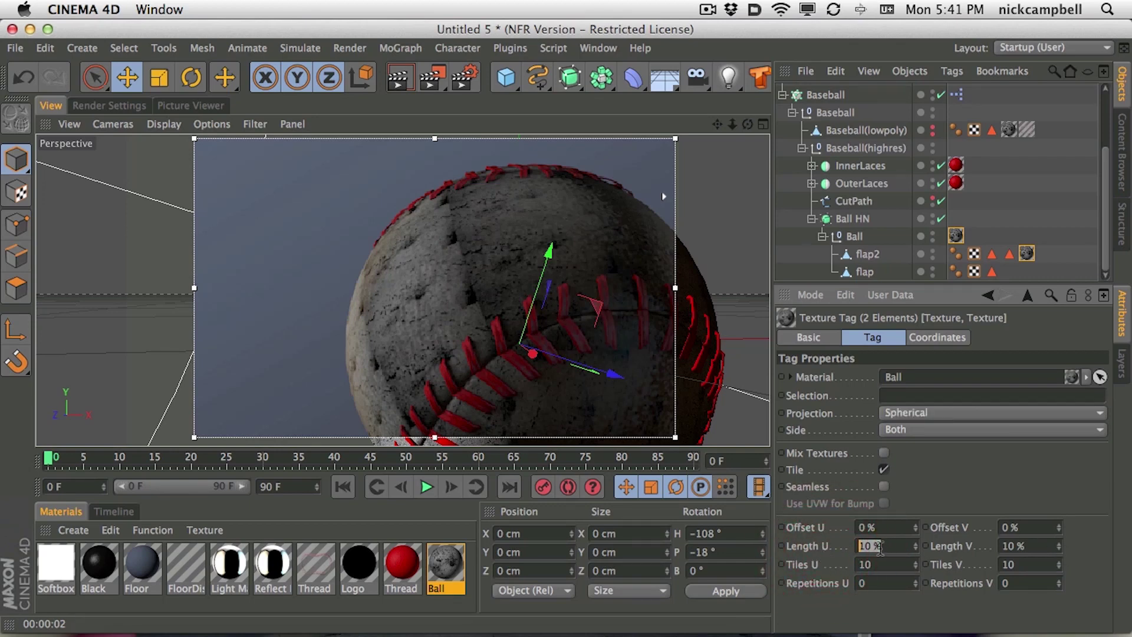
text(100)
key(Tab)
text(100)
key(Return)
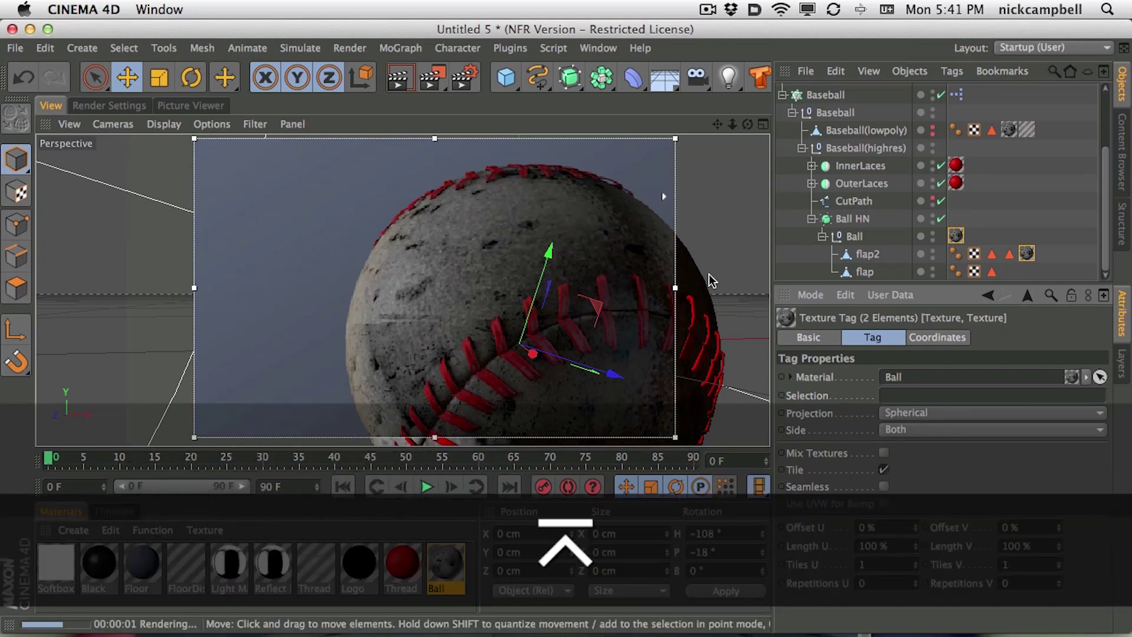
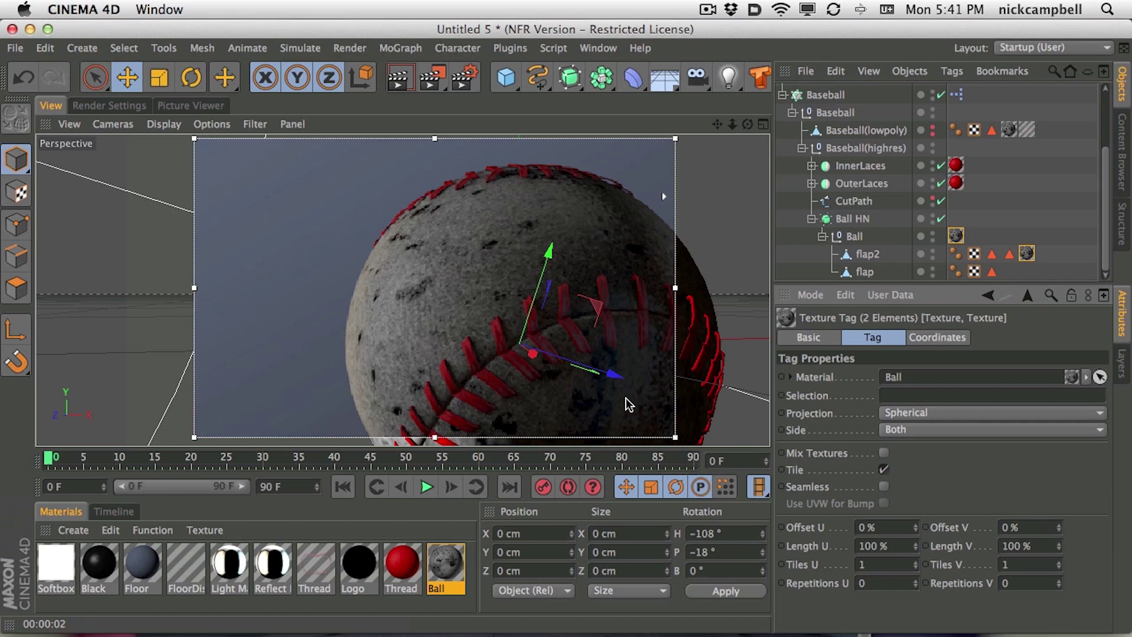
Step: Zoom out and orbit the Perspective view so the whole textured baseball is framed
scroll(590, 321, down, 5)
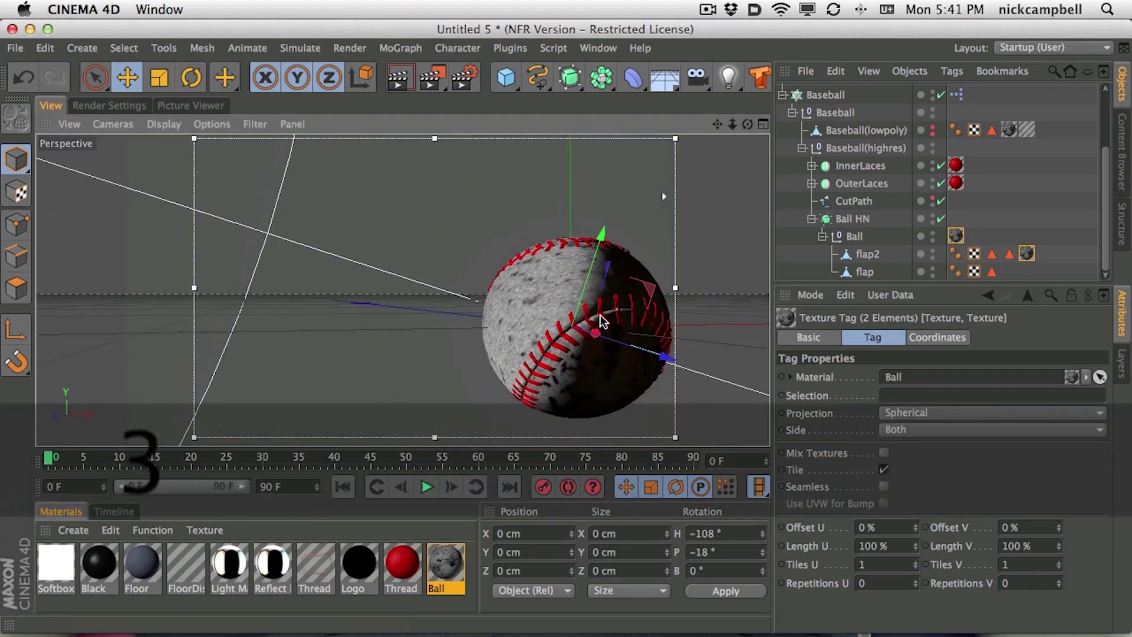
alt+drag(631, 323, 796, 361)
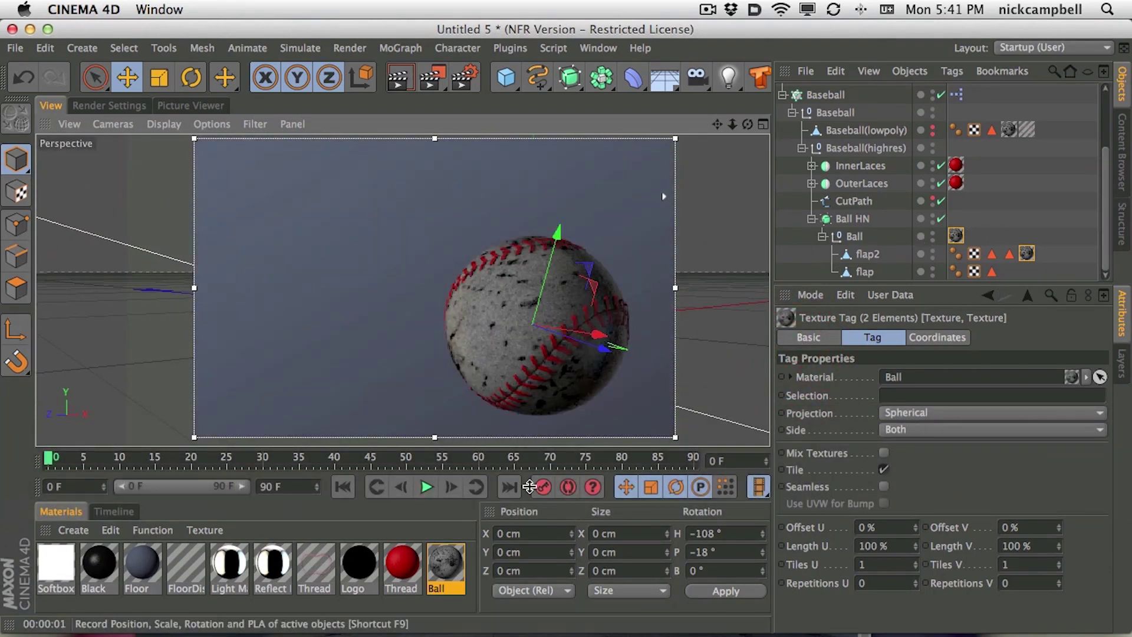
double_click(446, 563)
Step: Raise the Ball diffusion texture's Black Point to 0.51 in its Shader settings
drag(583, 123, 908, 168)
click(1009, 344)
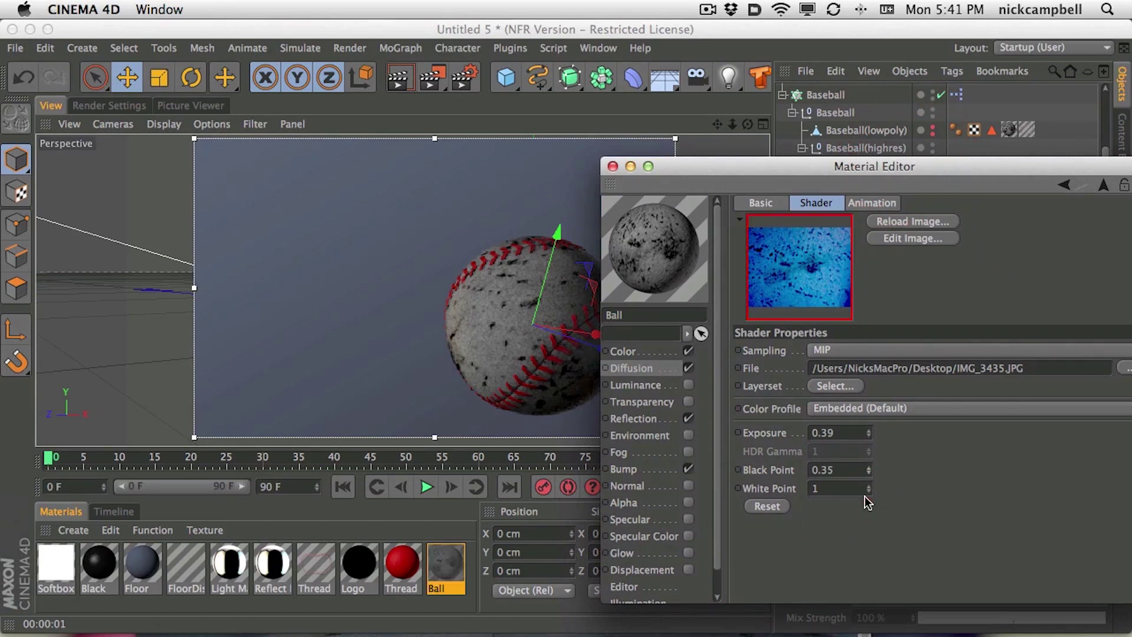
mouse_move(877, 469)
mouse_down()
mouse_move(870, 455)
mouse_move(872, 484)
mouse_up()
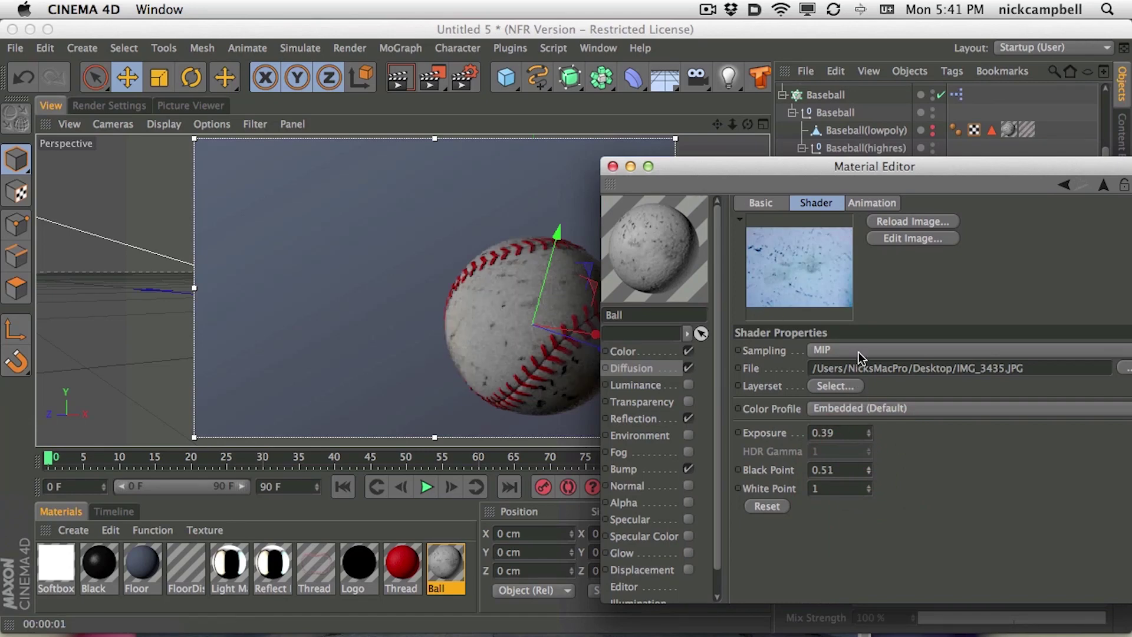
Step: Set the diffusion texture's Blur Offset to 3 % and reframe the baseball
click(1103, 185)
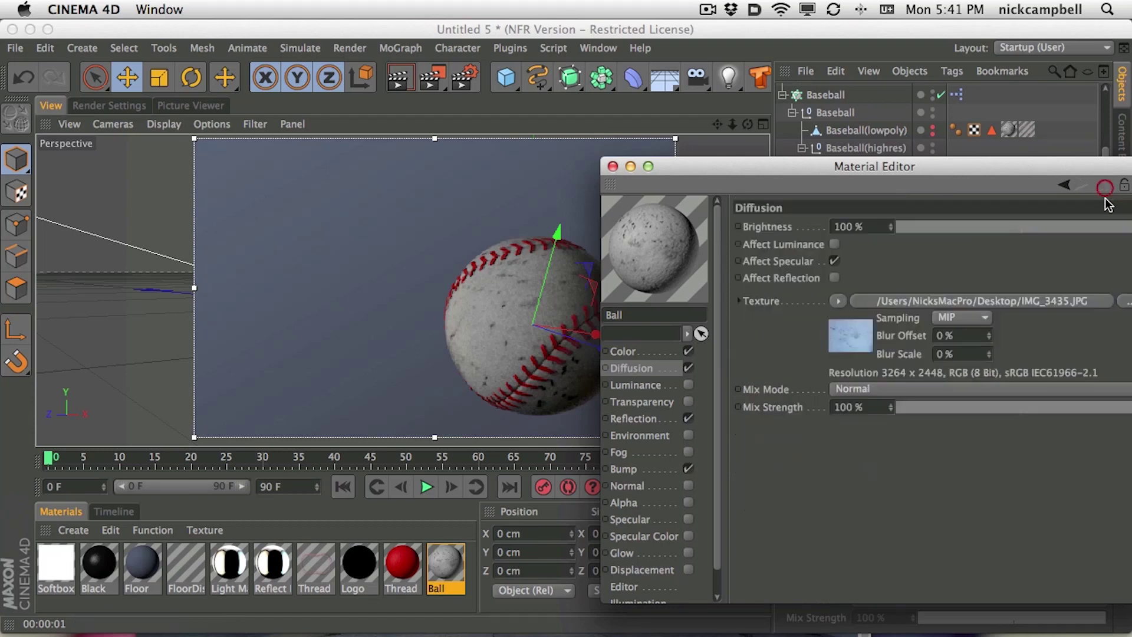
click(989, 335)
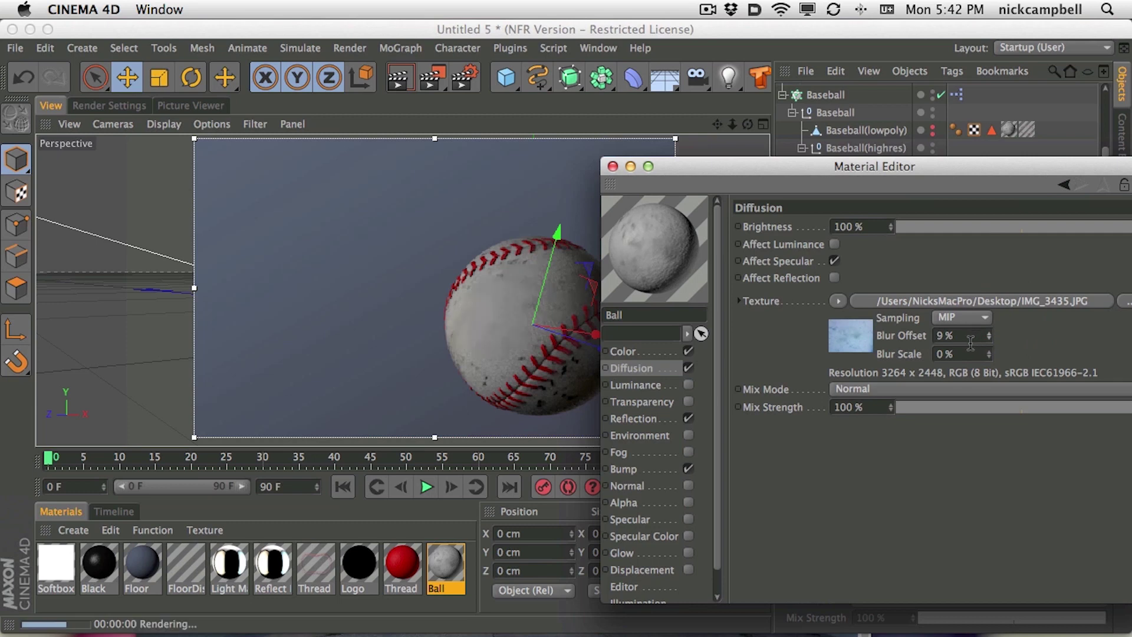
double_click(955, 335)
text(3)
key(Return)
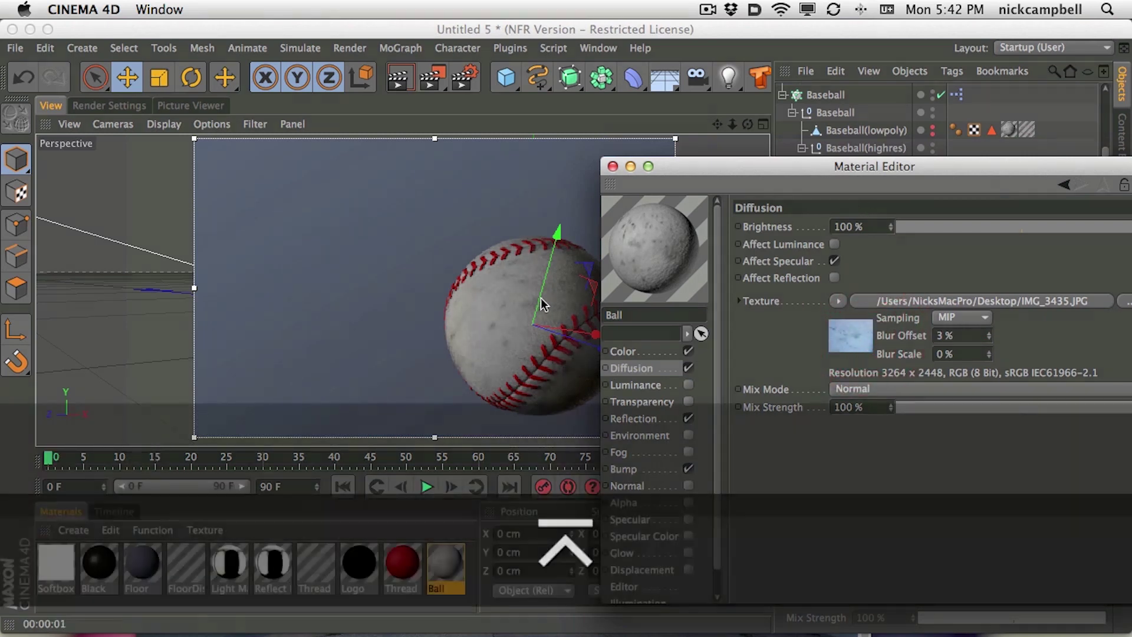
scroll(542, 321, up, 5)
key(super+r)
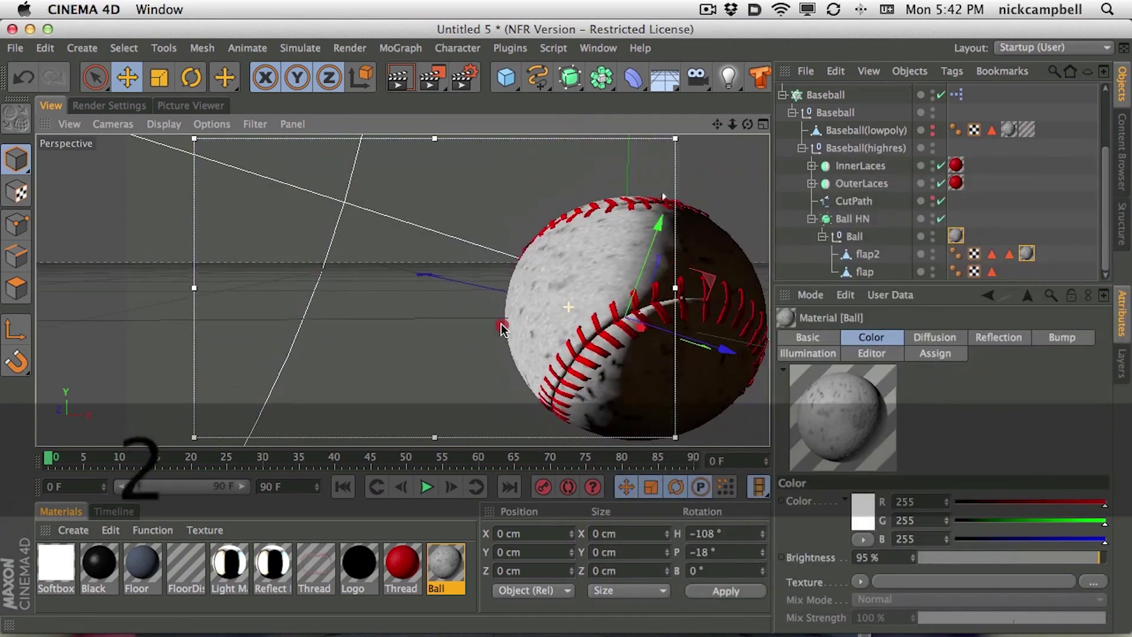
alt+drag(501, 329, 643, 310)
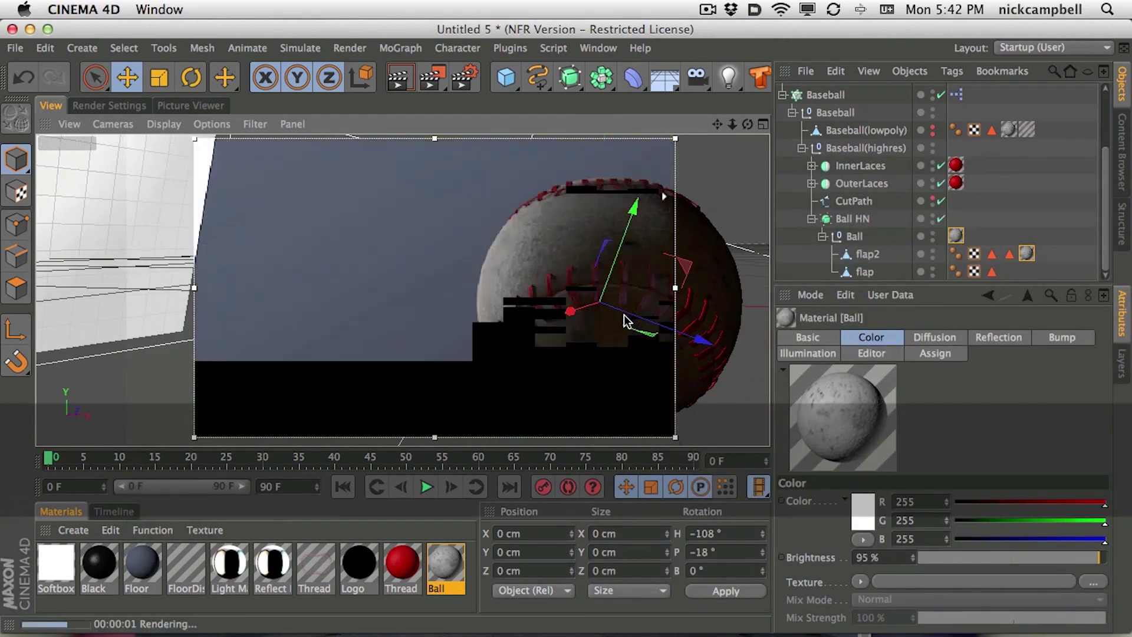
Step: Orbit to show the floor, then reopen the Ball material beside the viewport
key(3)
drag(622, 337, 618, 341)
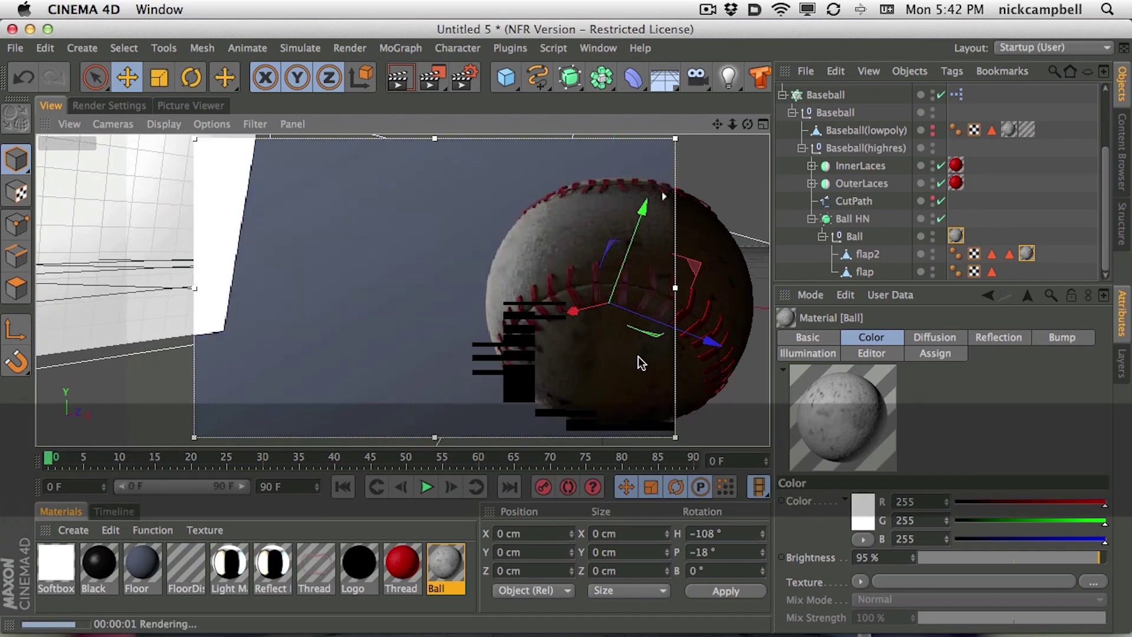
key(3)
drag(612, 362, 606, 359)
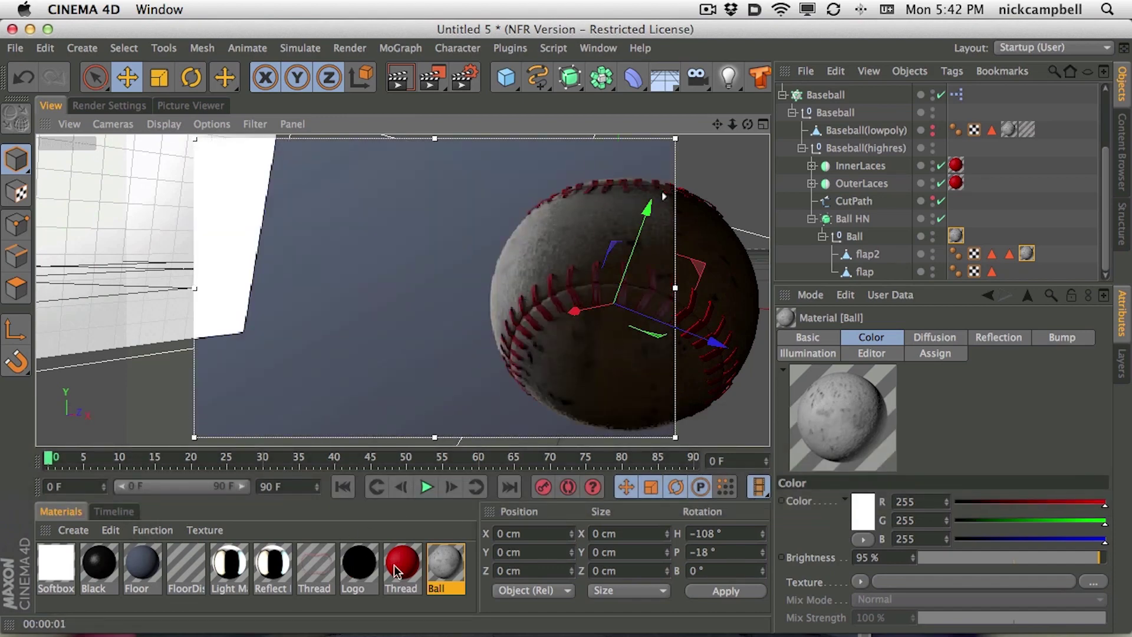
double_click(445, 566)
drag(471, 119, 285, 56)
Step: Set the Ball material's Reflection mix strength to 1 %
drag(613, 488, 548, 483)
drag(454, 54, 381, 53)
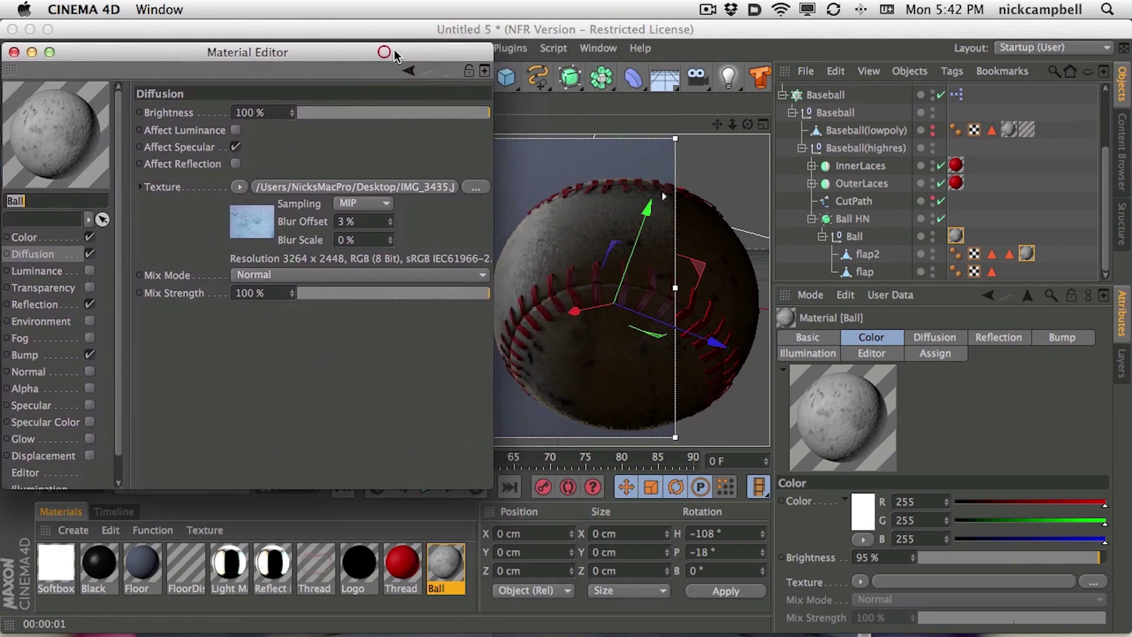
click(59, 305)
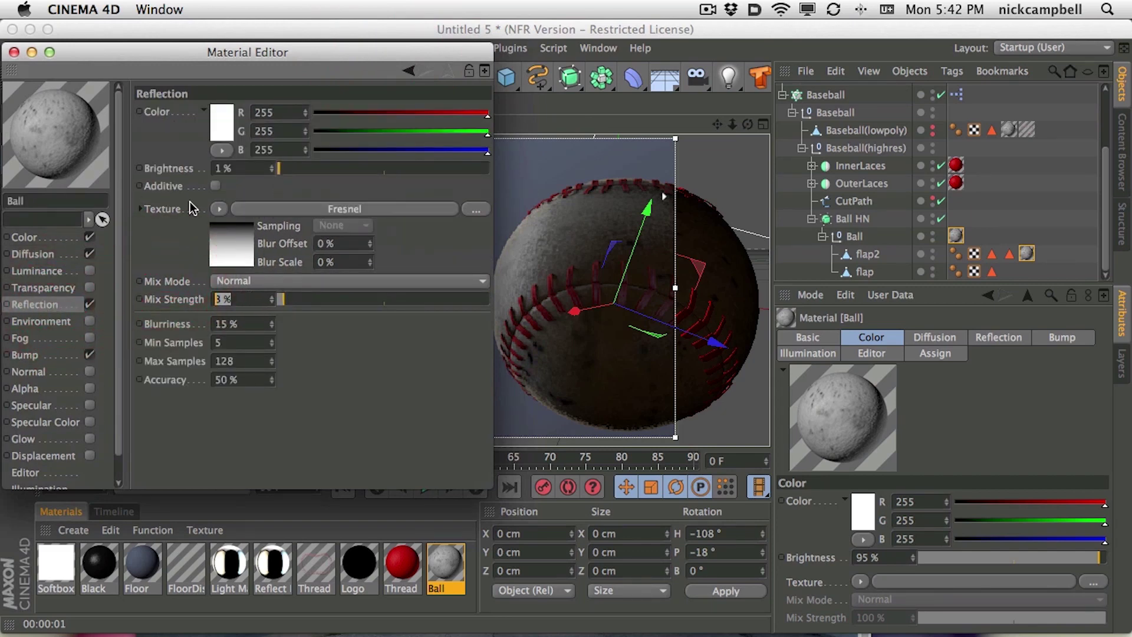
text(1)
key(Return)
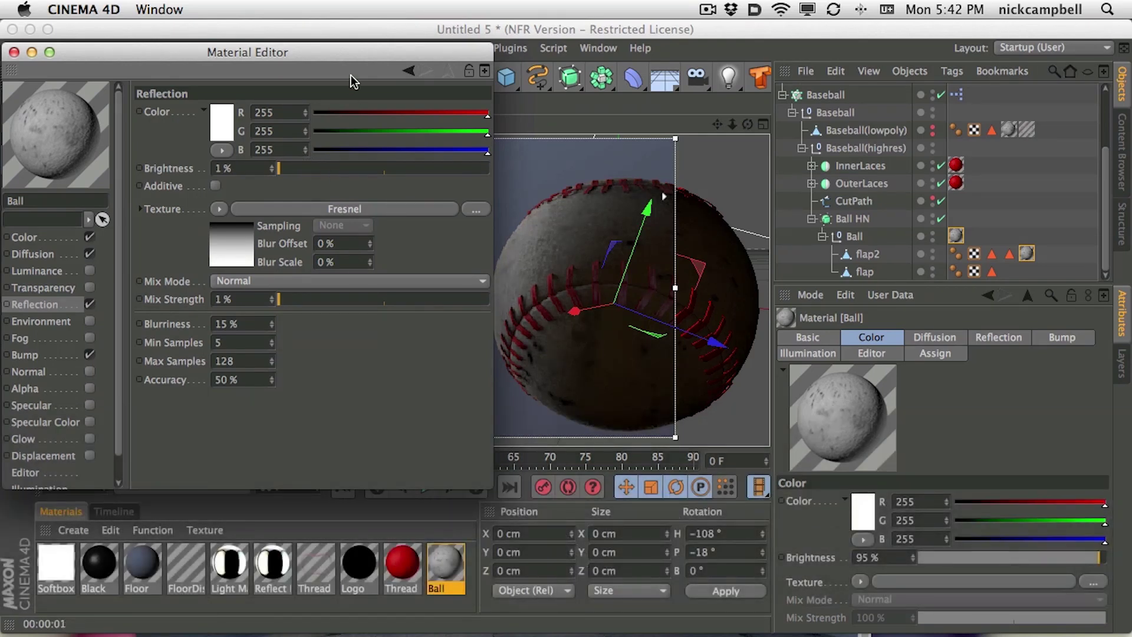
Step: Set the Ball material's Bump Strength to 7 % and move the editor clear of the viewport
drag(344, 52, 343, 52)
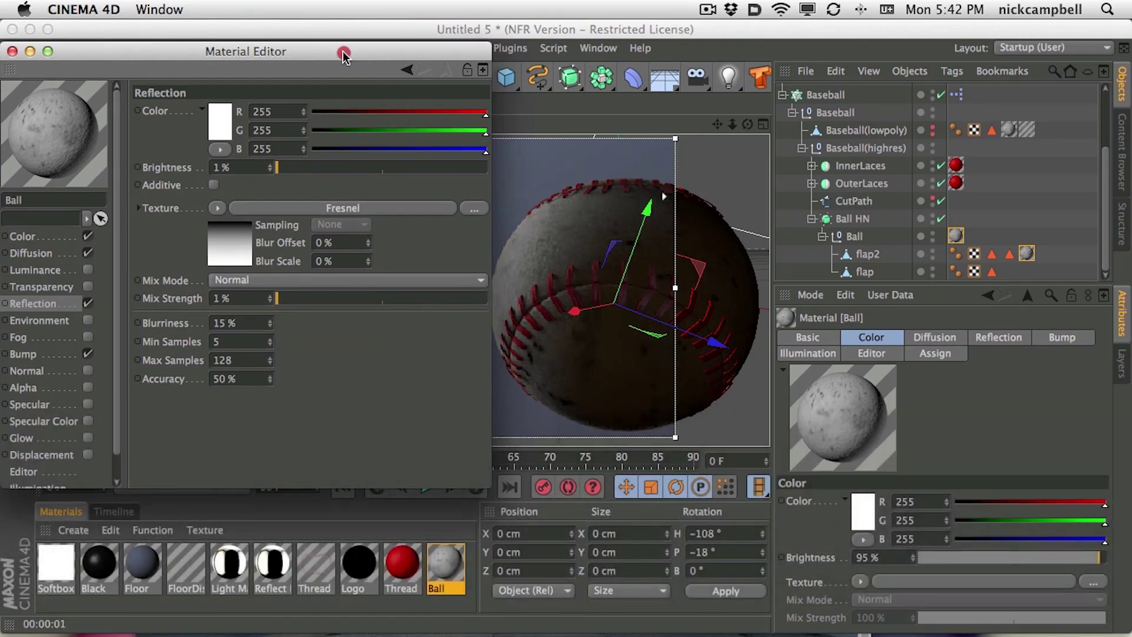
click(35, 354)
drag(380, 111, 383, 111)
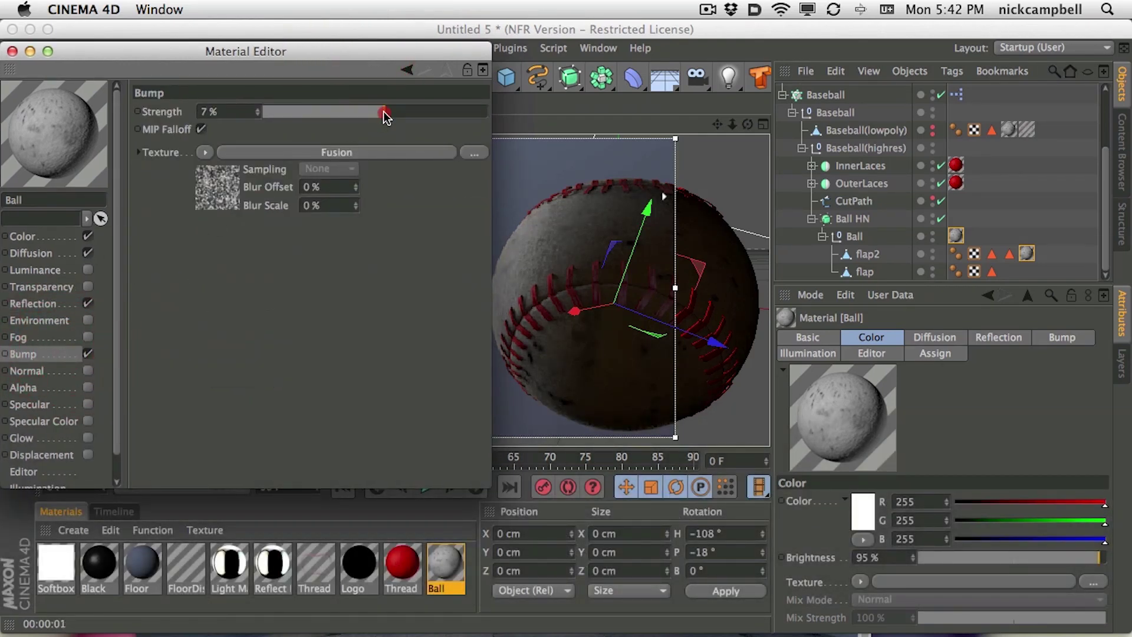
drag(399, 51, 391, 51)
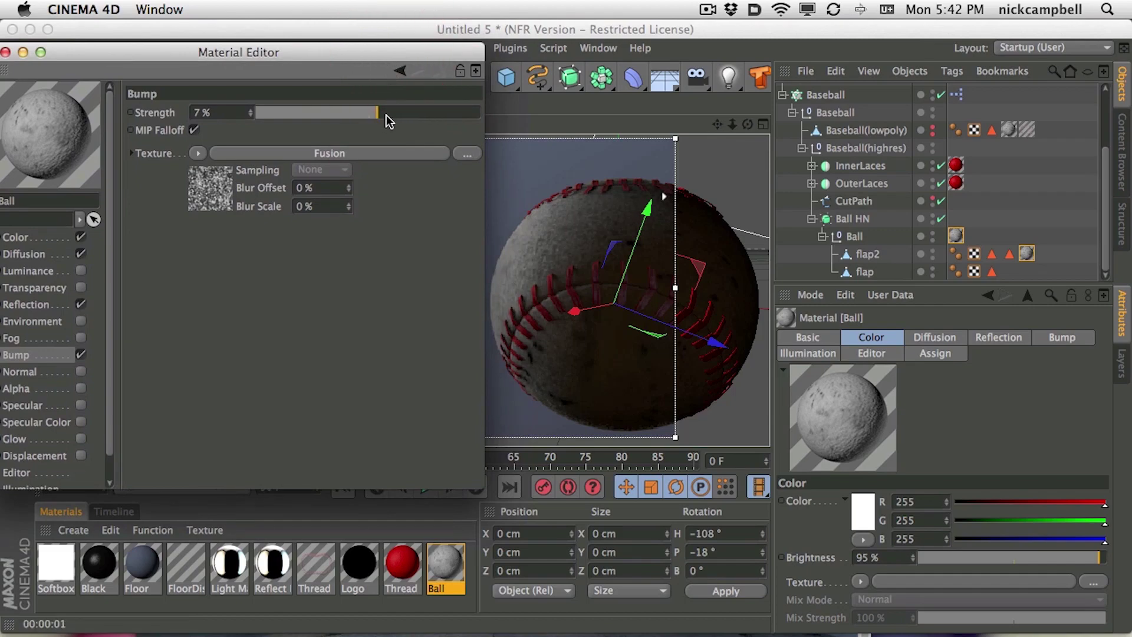
drag(375, 53, 1118, 446)
click(647, 326)
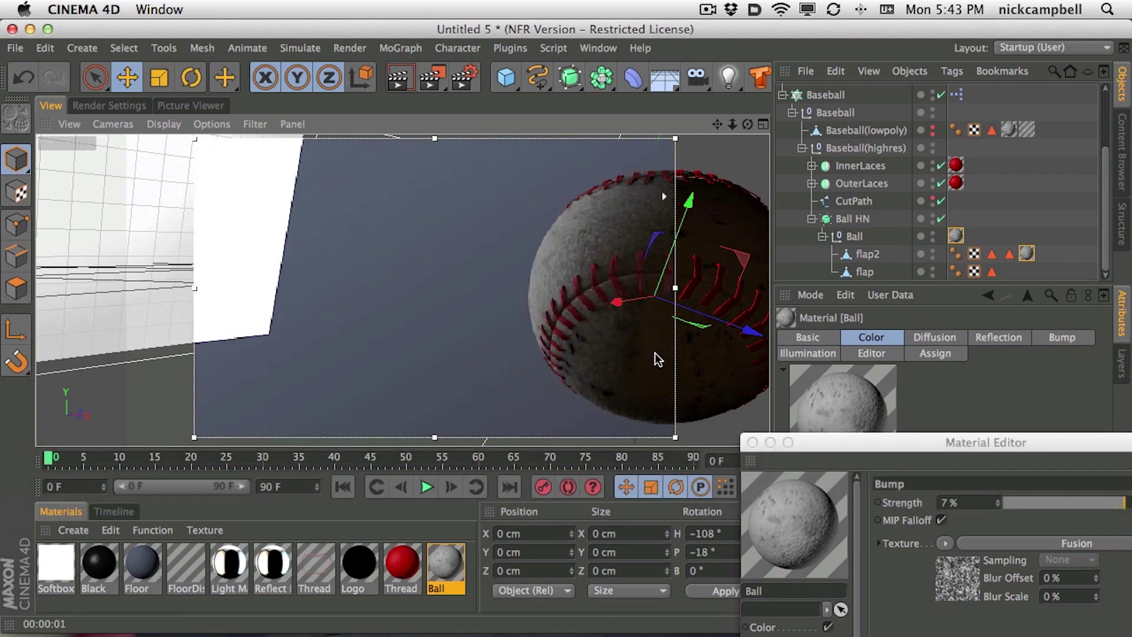
drag(772, 442, 766, 415)
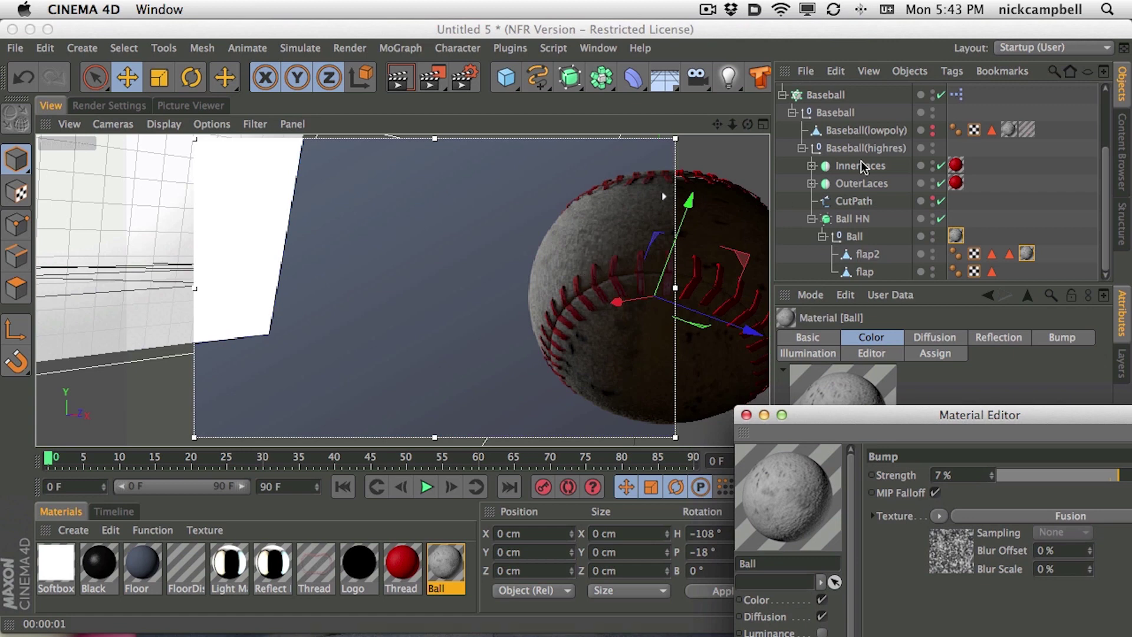
Step: Collapse the Baseball hierarchy and widen the interactive render region to the left
click(783, 94)
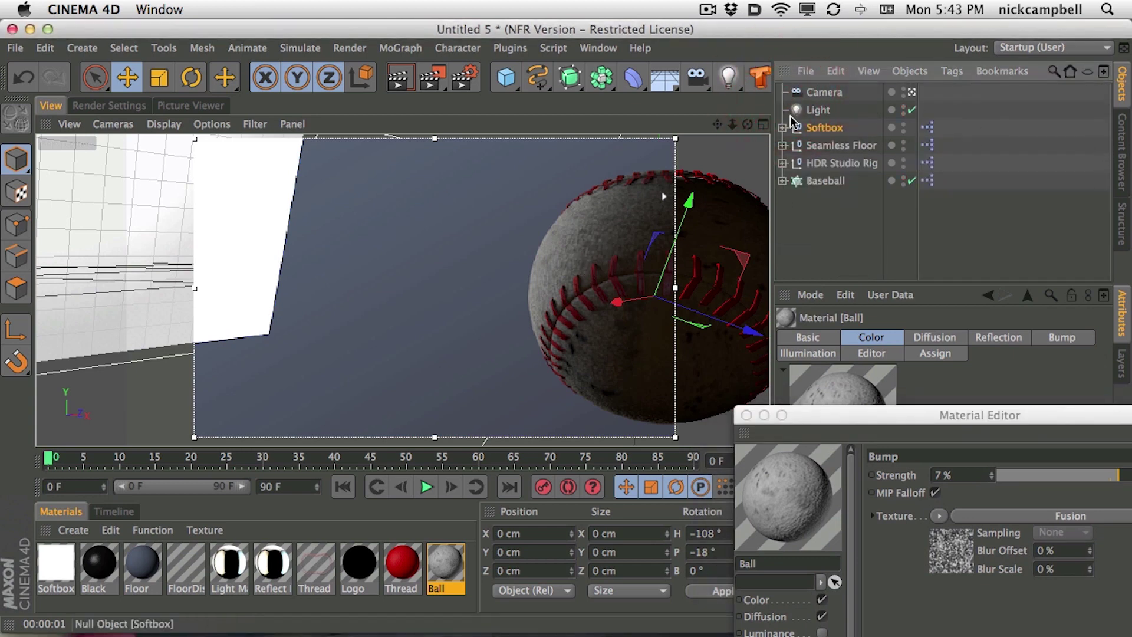
click(824, 167)
click(745, 414)
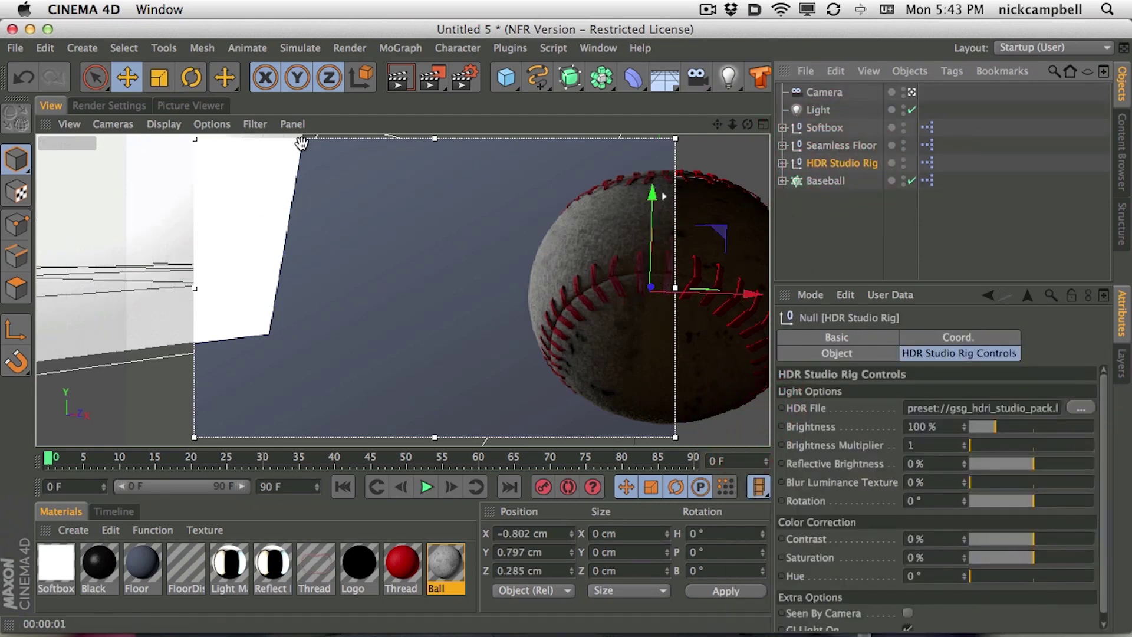
drag(193, 294, 132, 295)
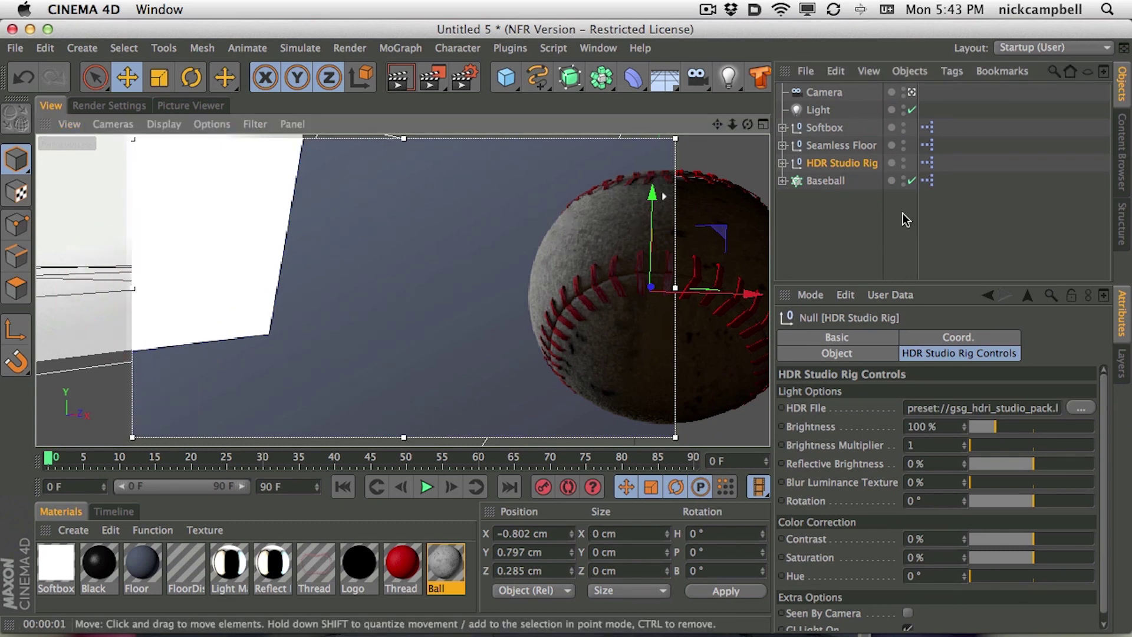
click(1108, 543)
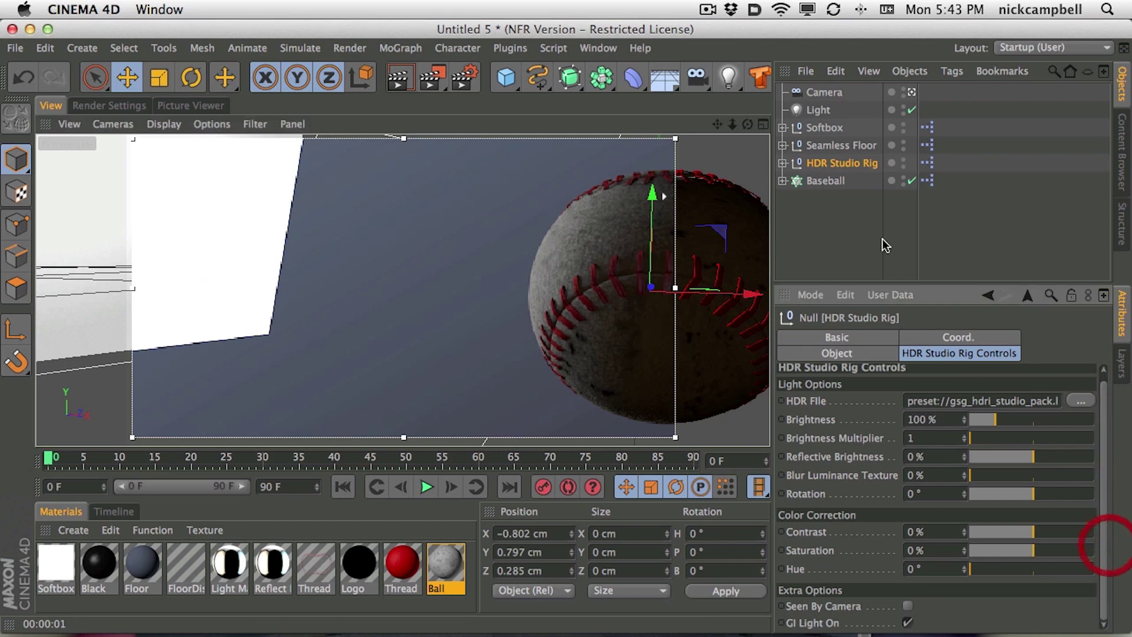
Step: Raise the Softbox light's Brightness to 137 %
click(828, 128)
scroll(900, 582, down, 5)
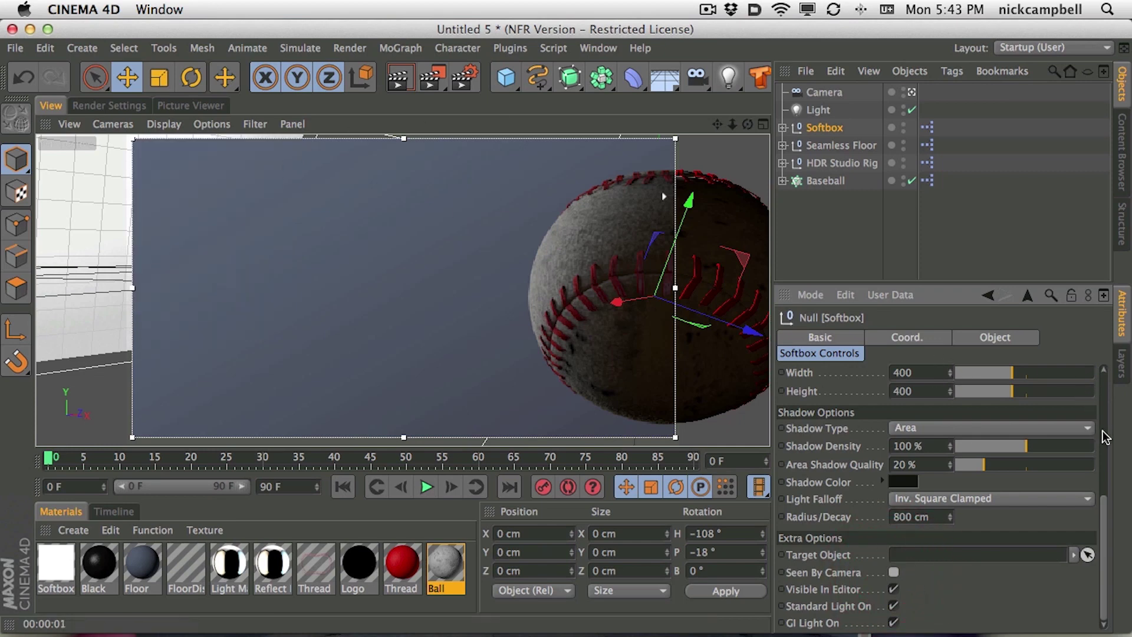
drag(1105, 517, 1092, 342)
click(992, 408)
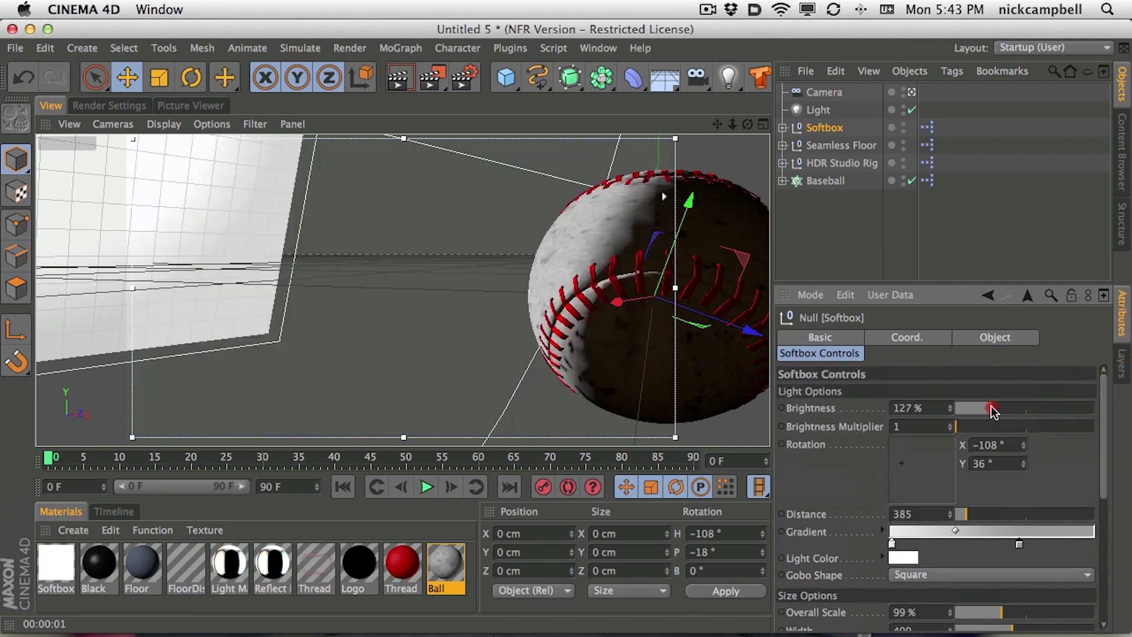
drag(995, 410, 992, 410)
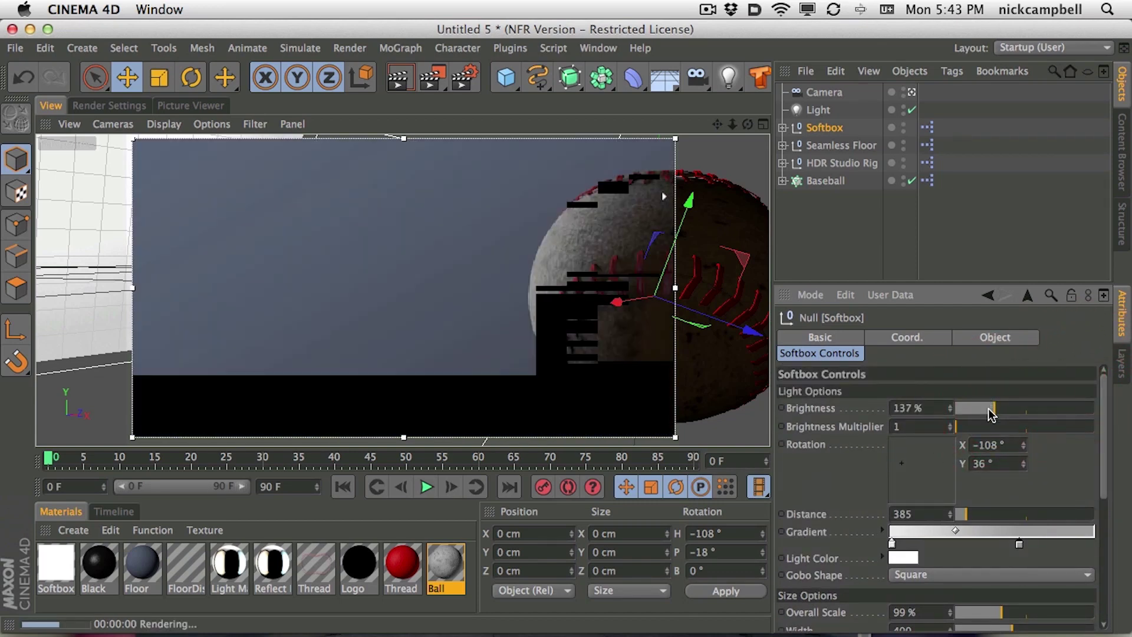
key(3)
drag(609, 277, 616, 327)
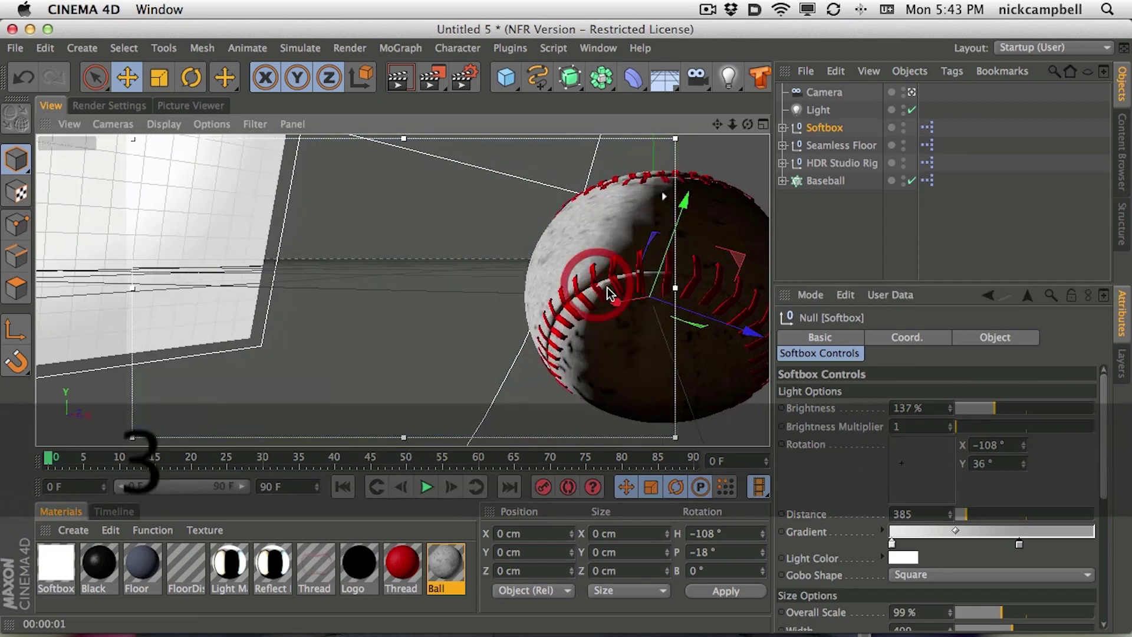
key(super+shift+z)
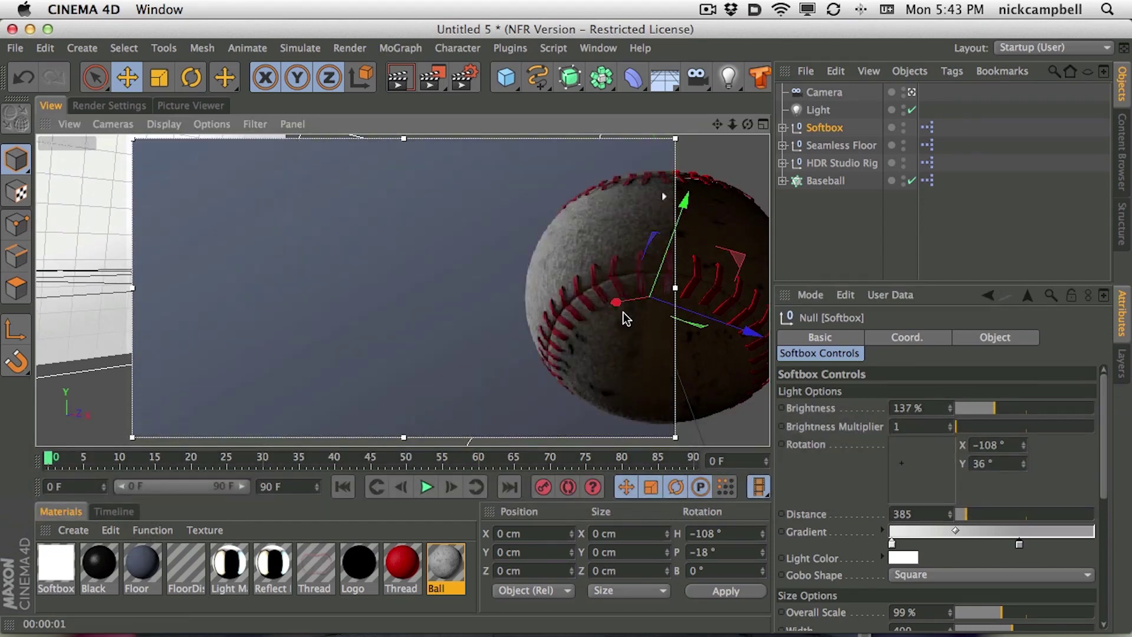
Step: Turn off the render region, leave the scene Camera, and orbit the free Perspective view
click(402, 76)
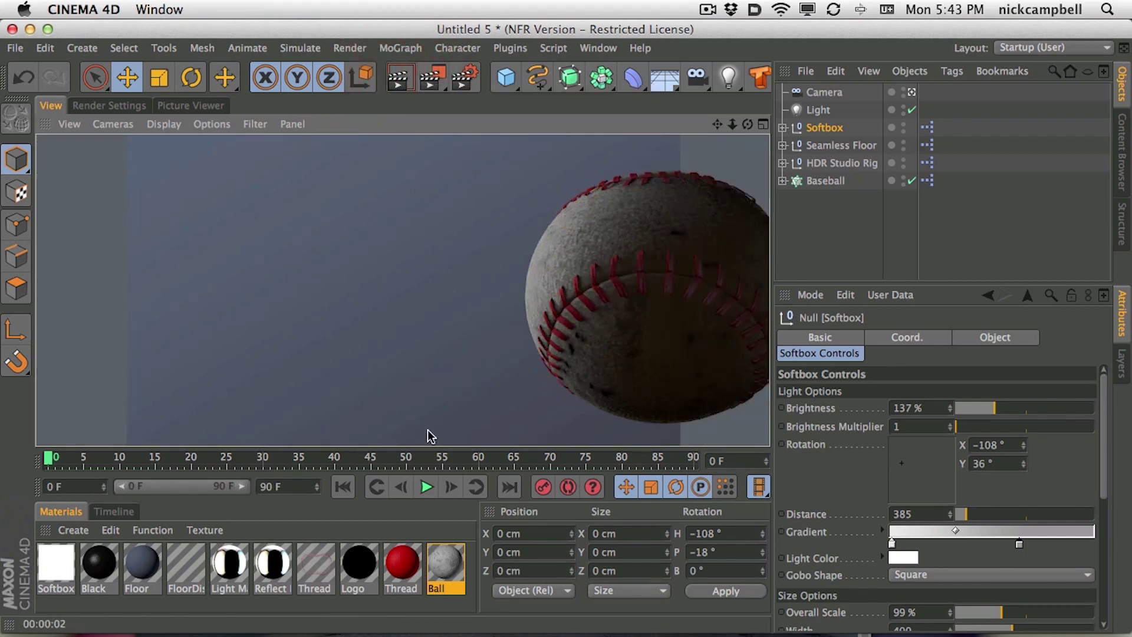
click(460, 568)
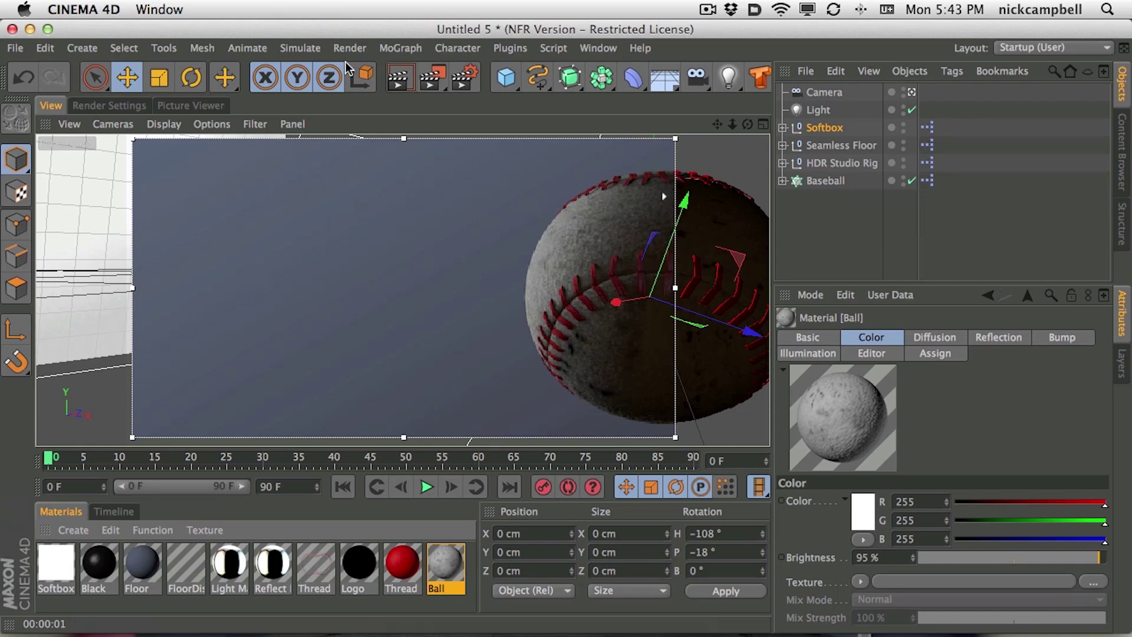
drag(464, 77, 581, 305)
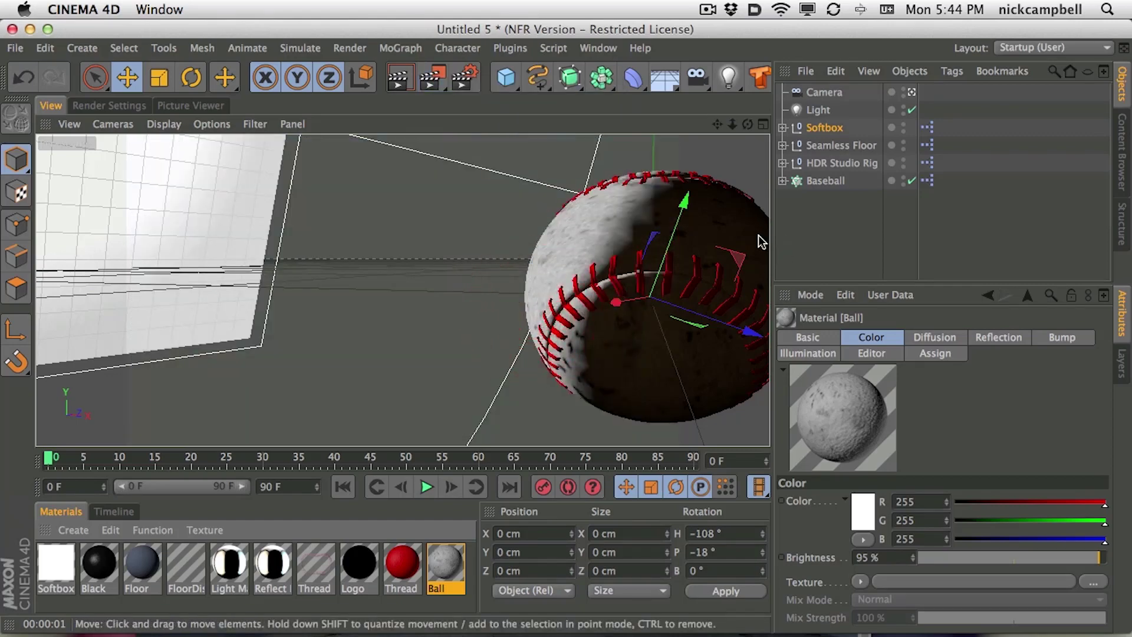
click(912, 92)
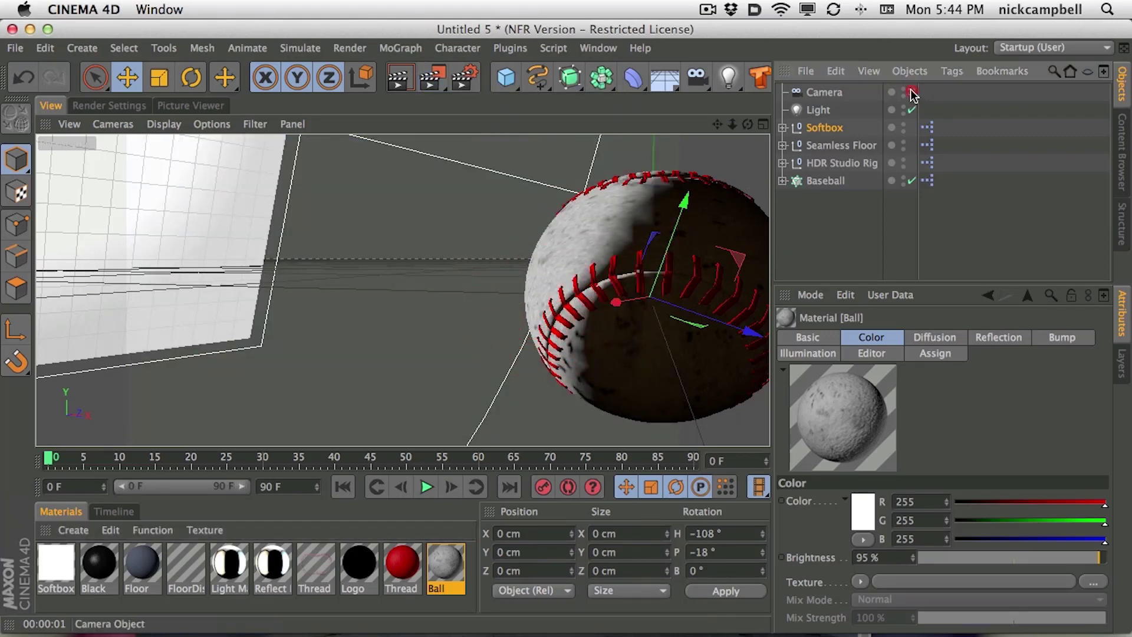
alt+drag(641, 348, 601, 399)
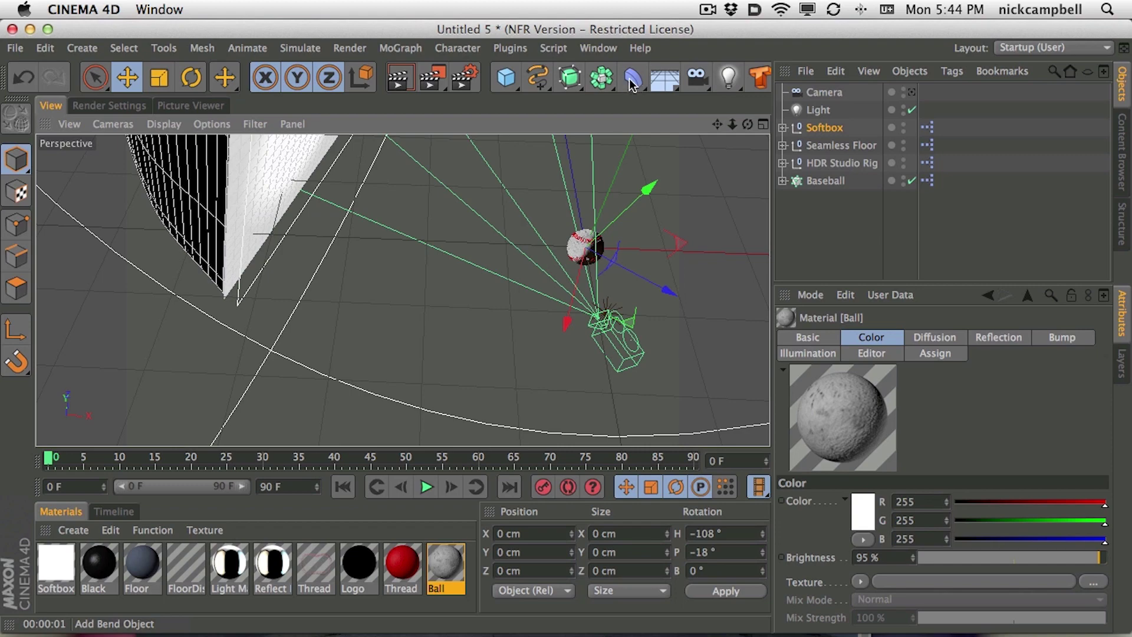
Step: Add a Landscape object and make it Spherical
click(506, 77)
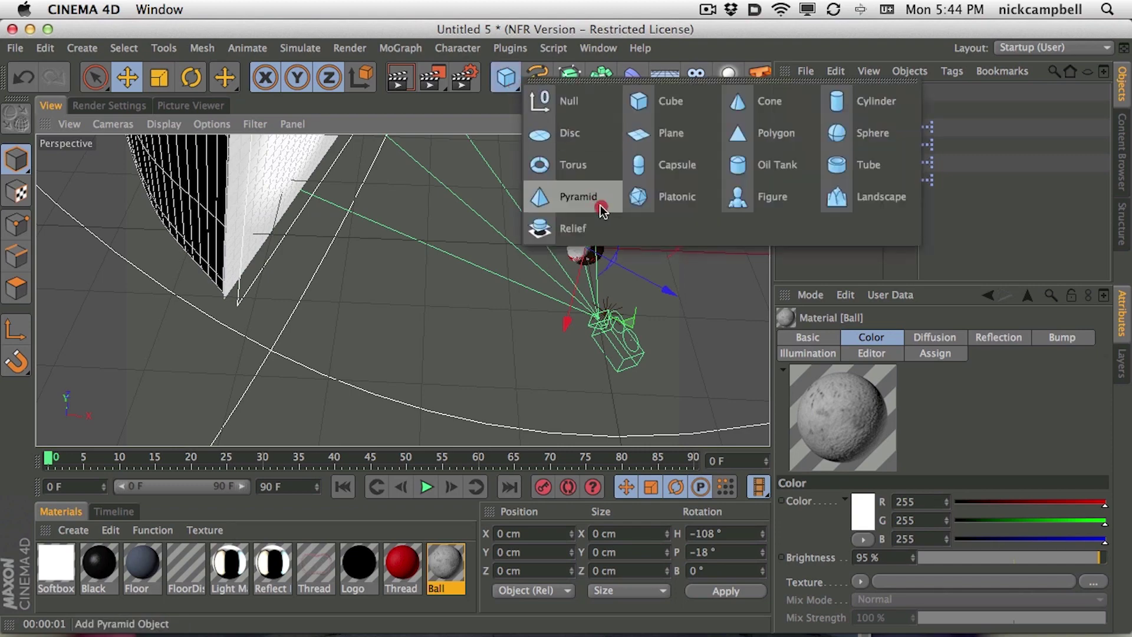
click(868, 197)
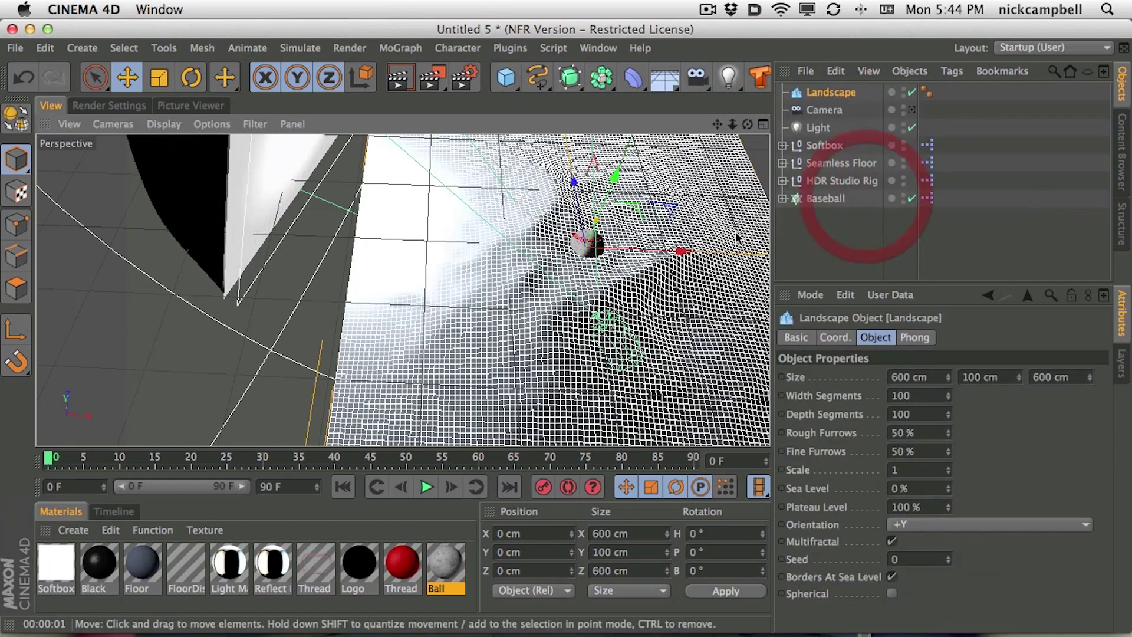
click(891, 593)
scroll(403, 290, down, 5)
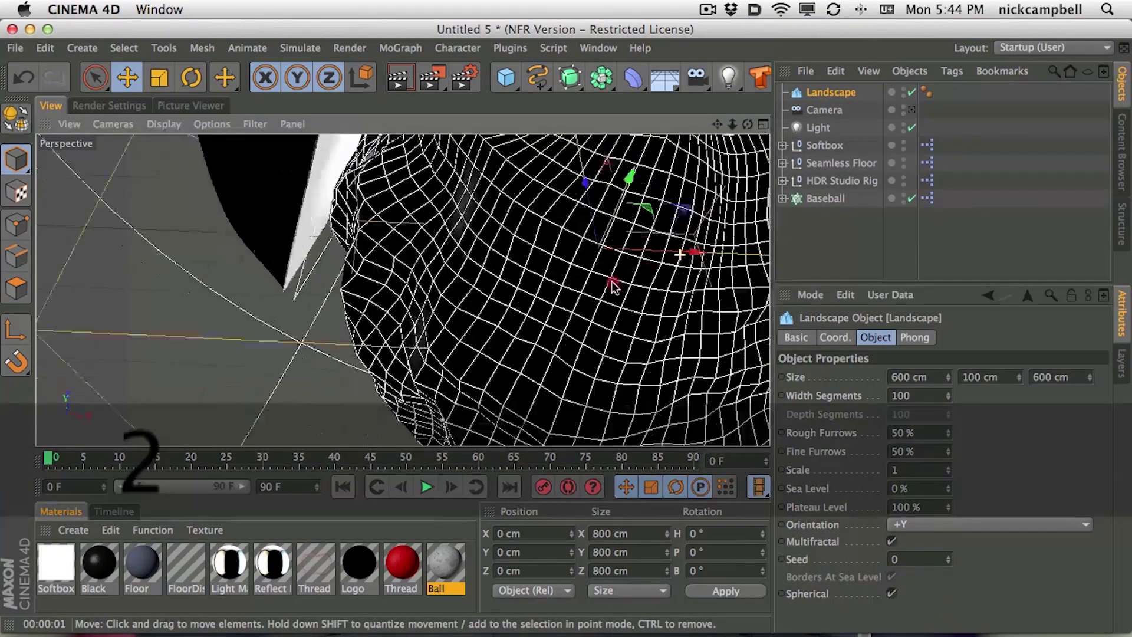
alt+drag(403, 307, 465, 293)
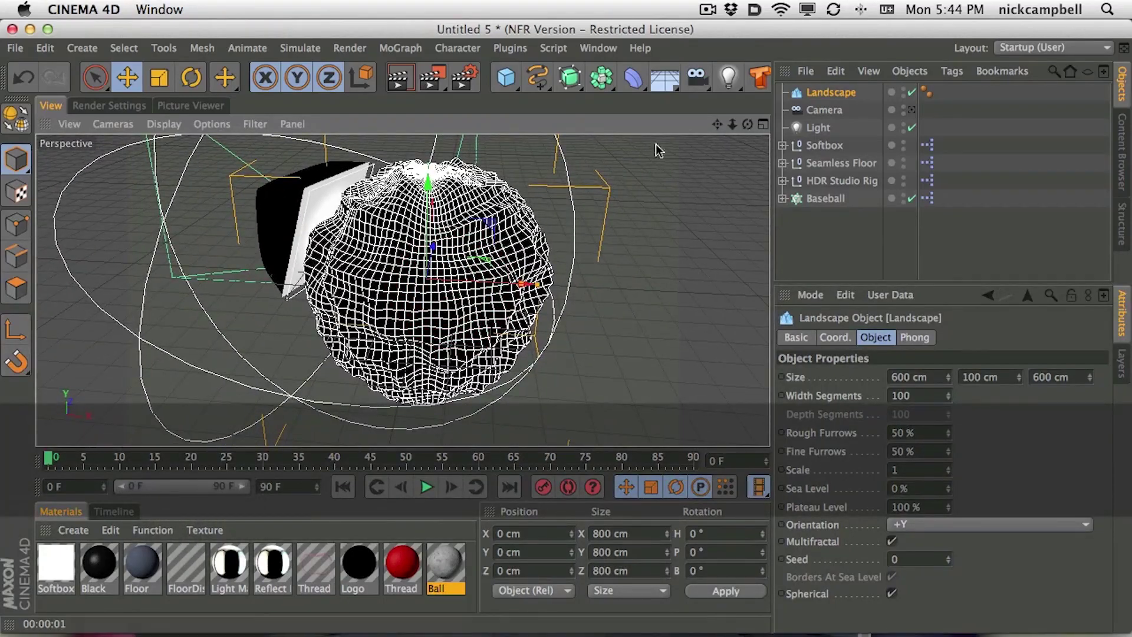
Step: Shrink the landscape to 5 cm in X and about 27 cm in Y
drag(947, 382, 917, 451)
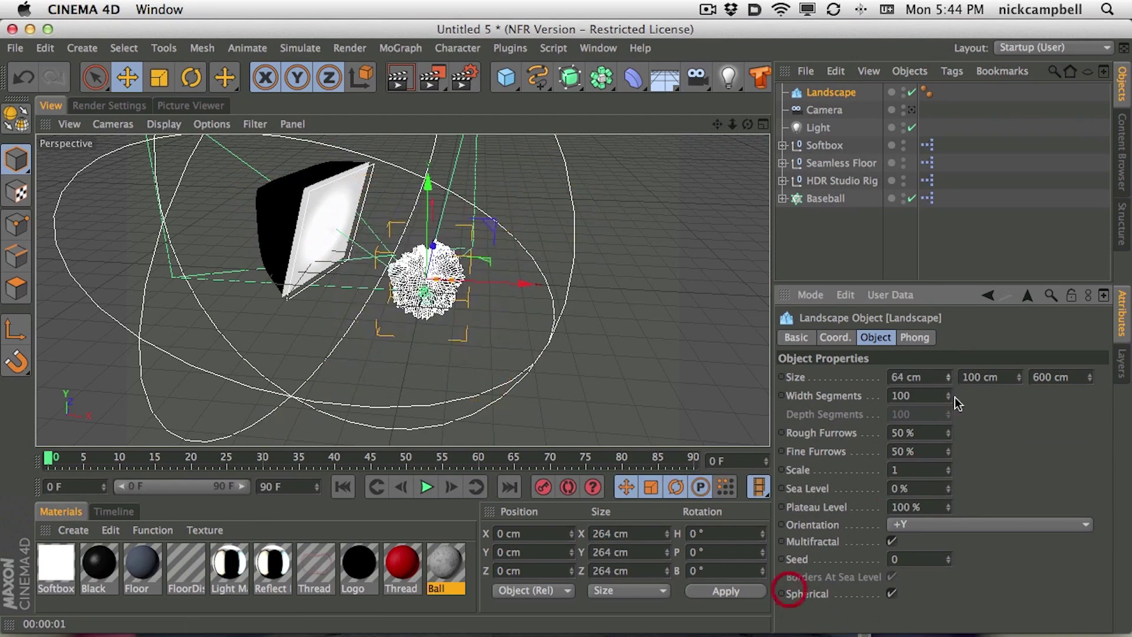
drag(947, 377, 751, 586)
alt+right_drag(457, 282, 556, 240)
click(805, 335)
text(5)
key(Return)
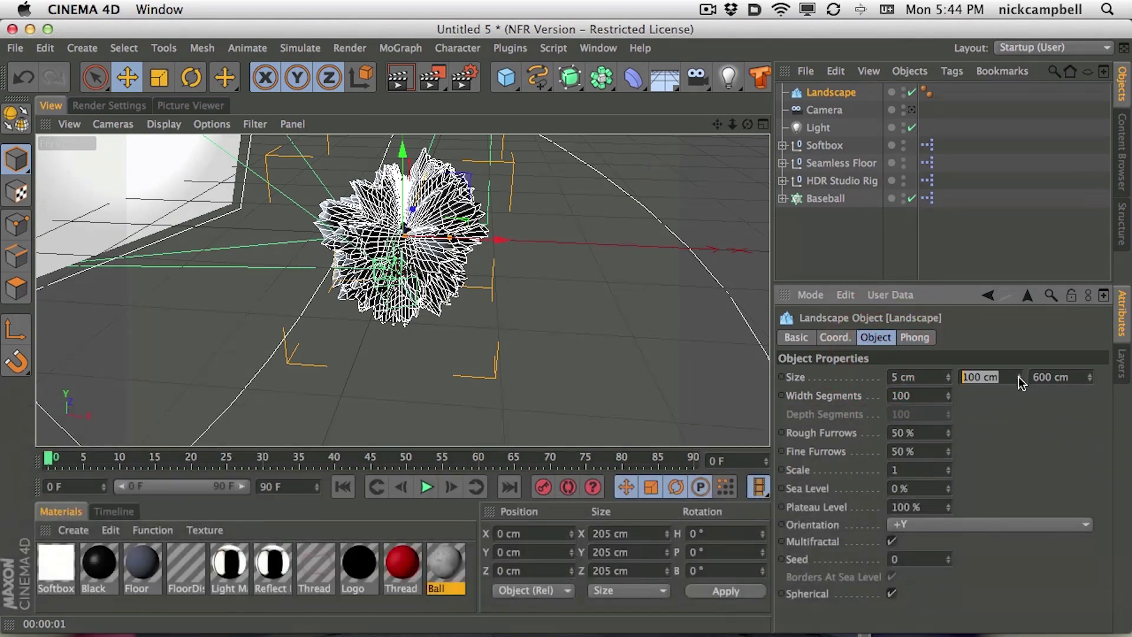
drag(1019, 376, 1007, 455)
Step: Zoom in on the baseball and reduce the landscape size to 2 cm by 3 cm
key(2)
drag(583, 218, 375, 224)
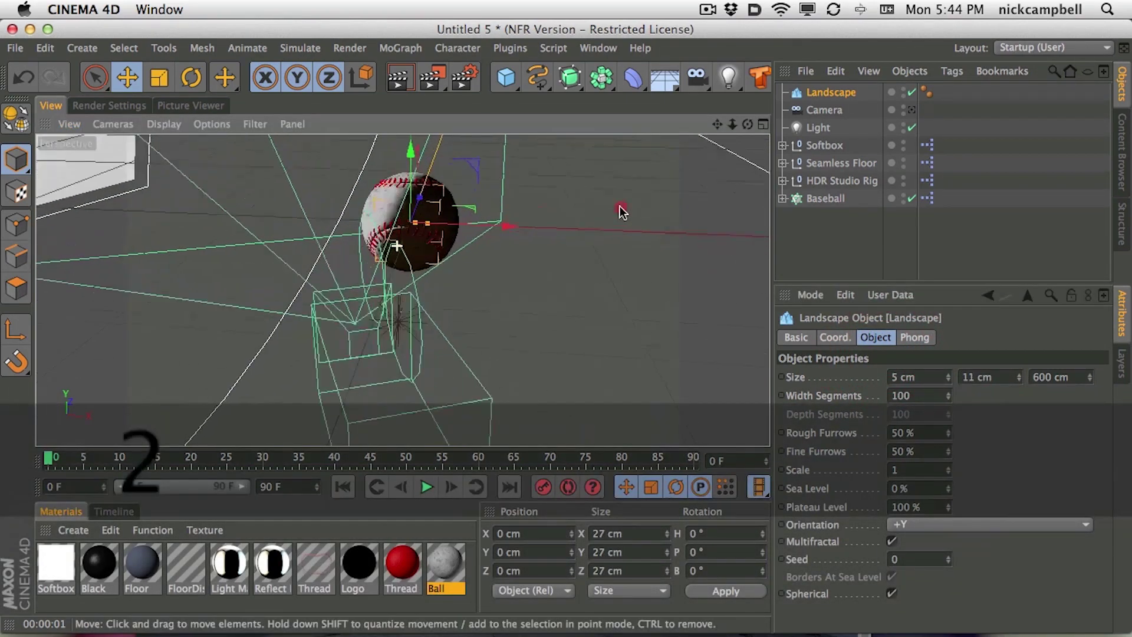
key(3)
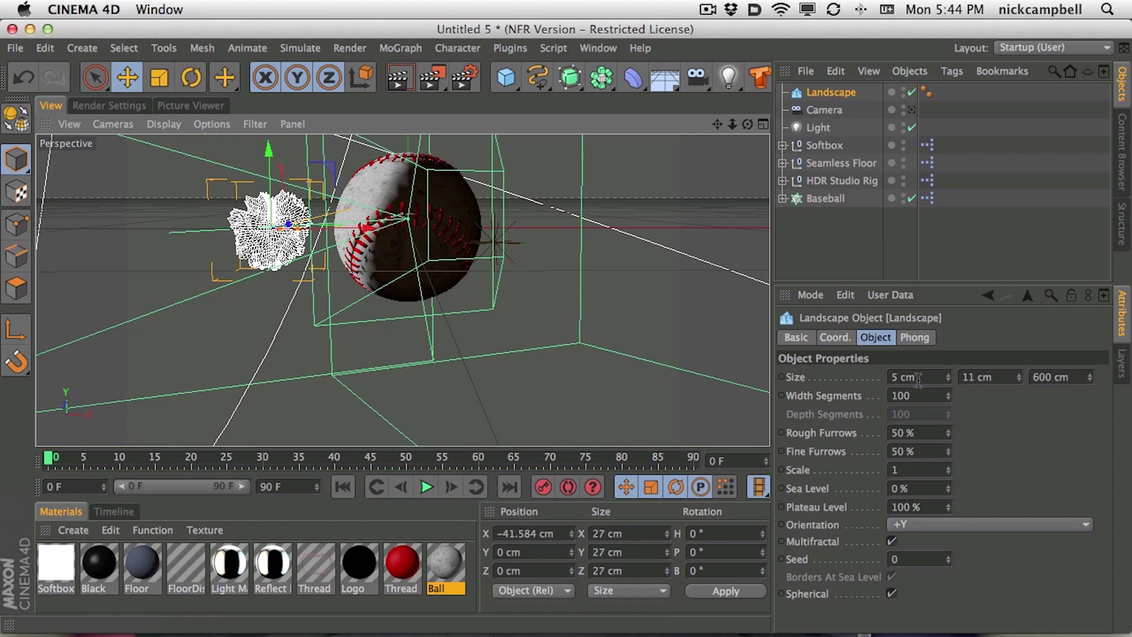
text(2)
key(Return)
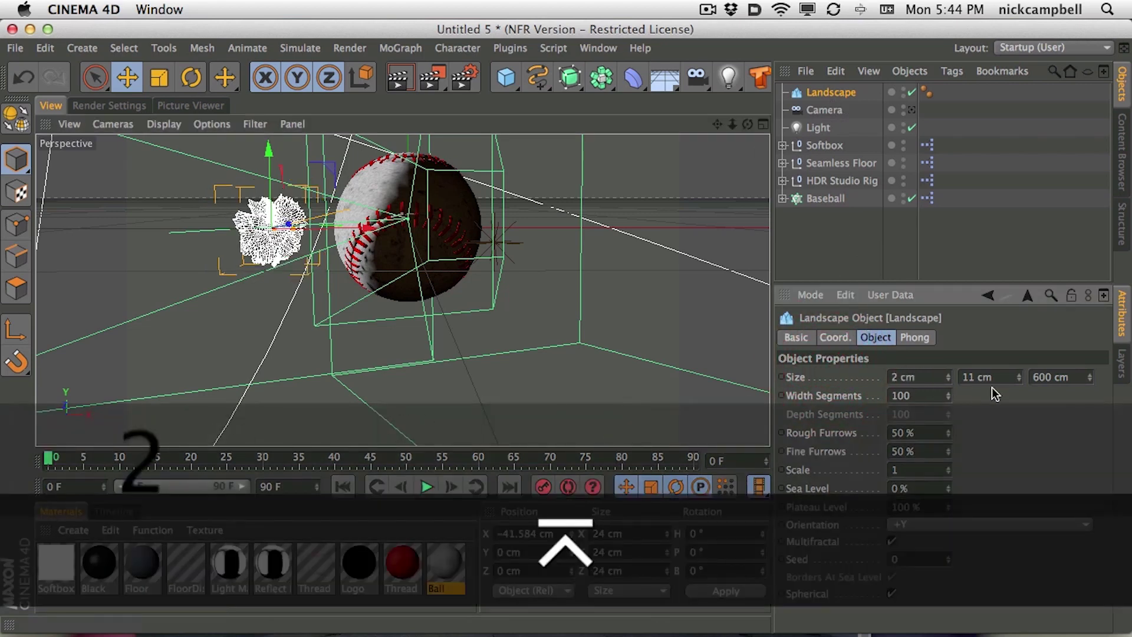
text(3)
key(Return)
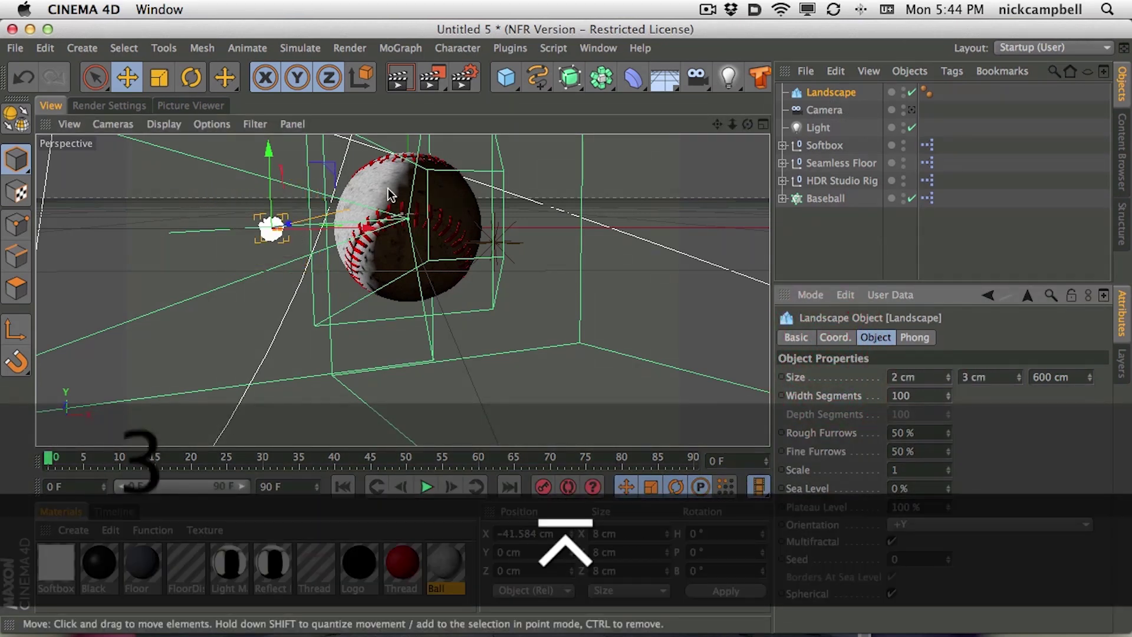
key(2)
scroll(275, 232, up, 5)
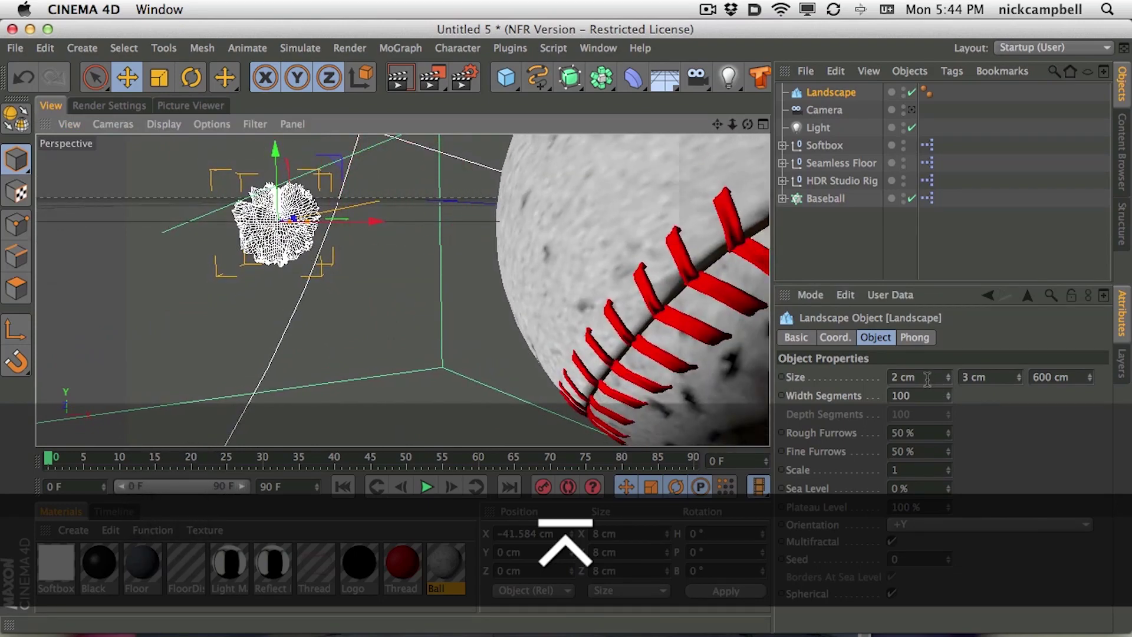
Step: Set the landscape size to 0.2 cm by 0.5 cm and render a preview of the rock
double_click(918, 377)
text(0.2)
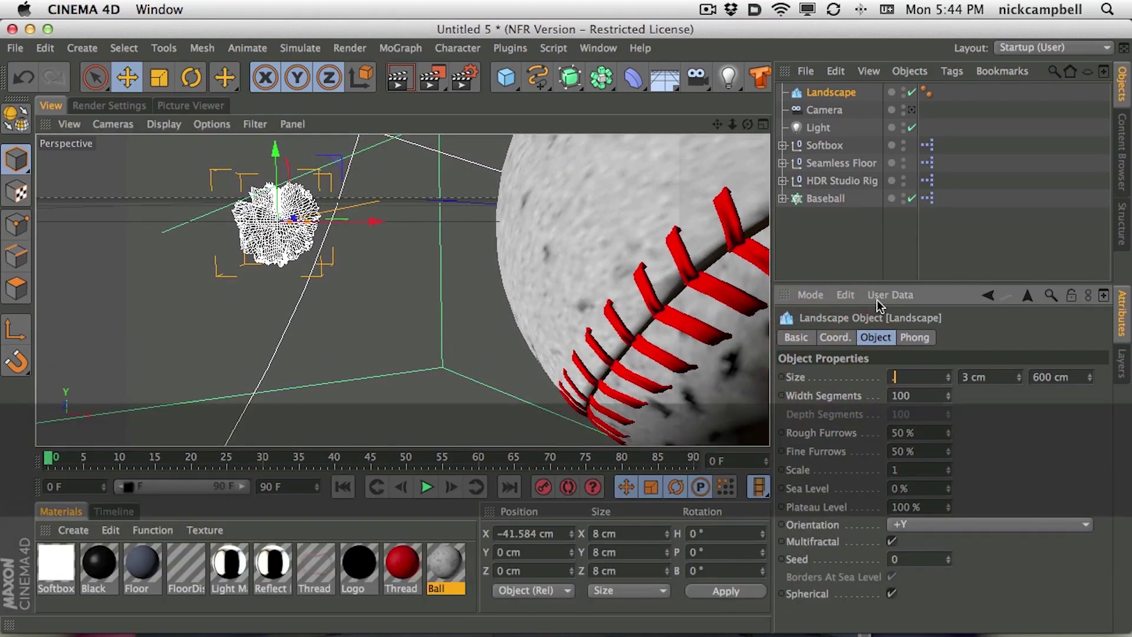
key(Return)
key(Tab)
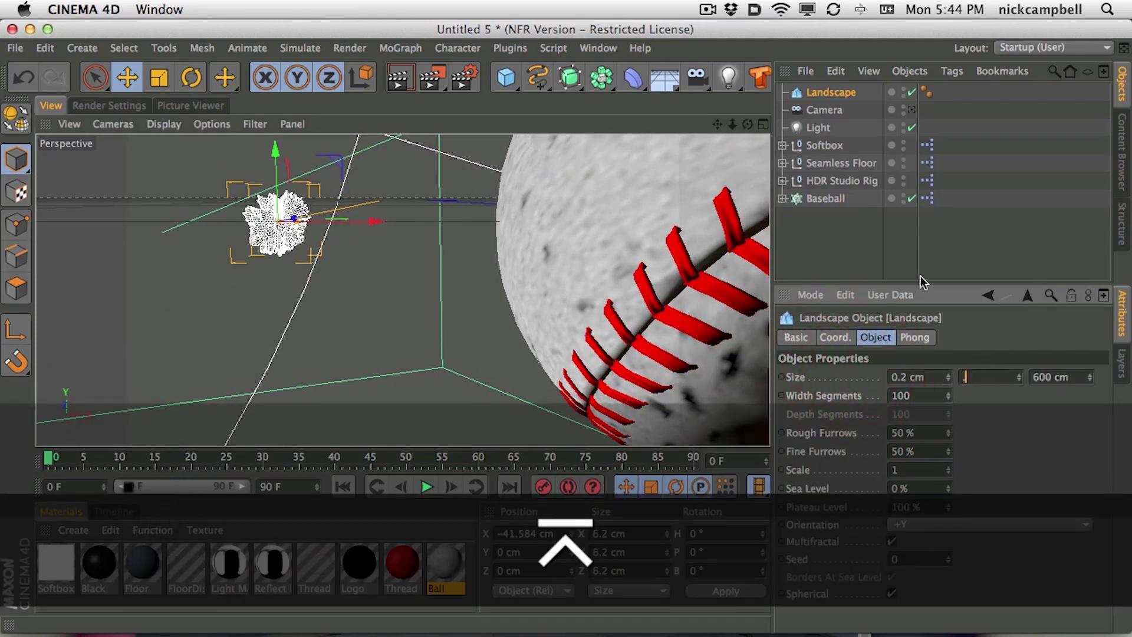
text(0.5)
key(Return)
key(2)
drag(291, 222, 511, 191)
click(399, 78)
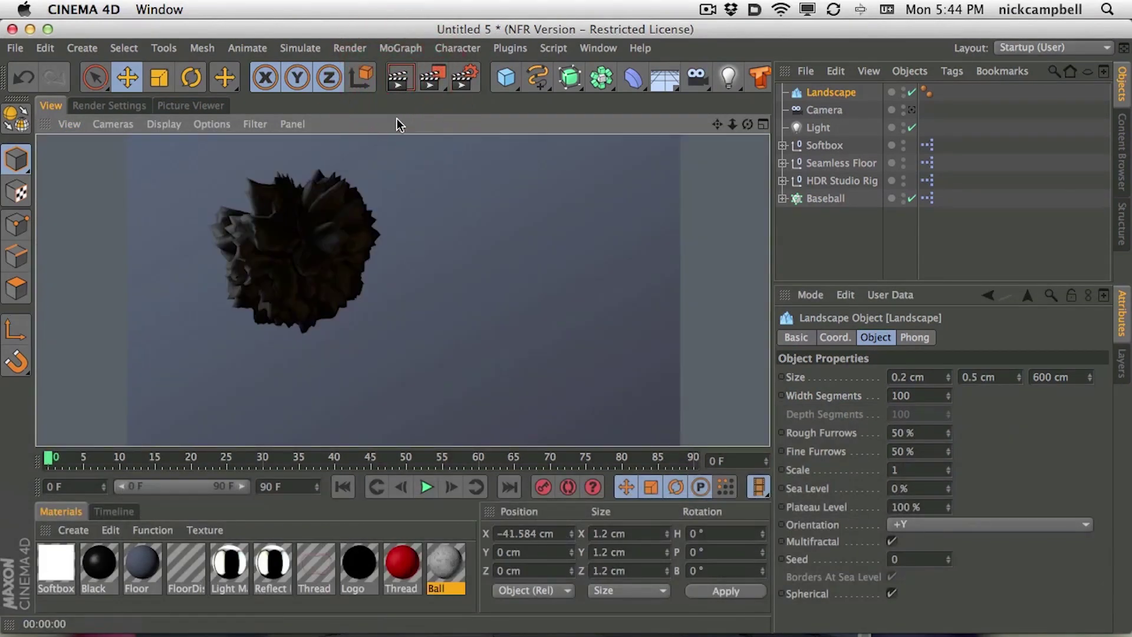
key(2)
drag(326, 244, 430, 263)
key(1)
key(3)
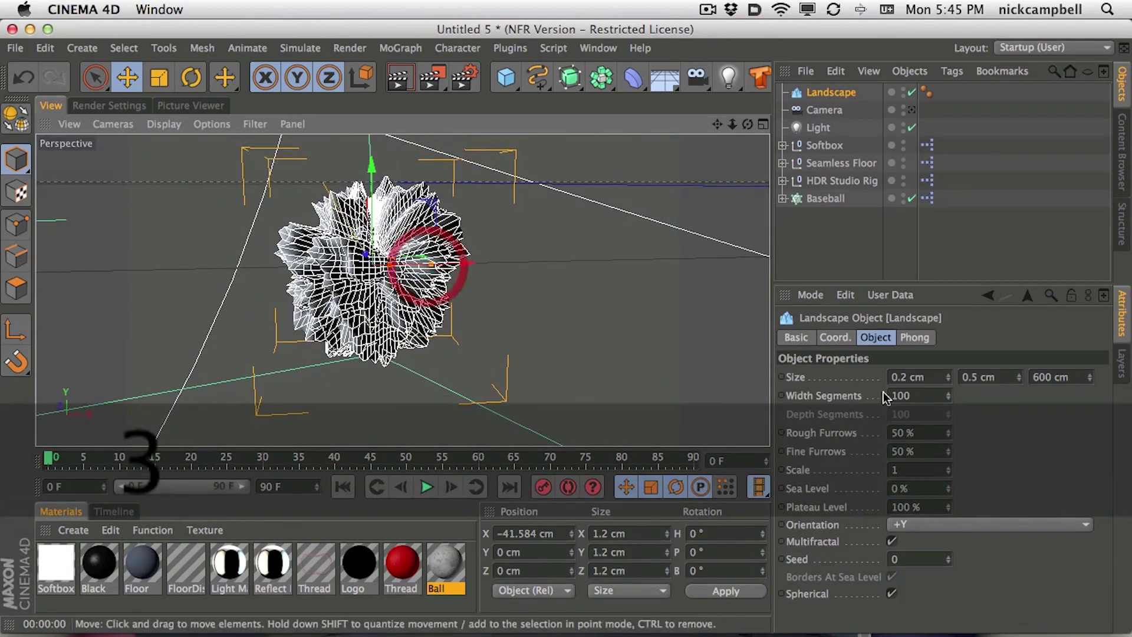
Step: Cut the landscape's Width Segments to 7 and render the rock from several angles
drag(950, 401, 951, 484)
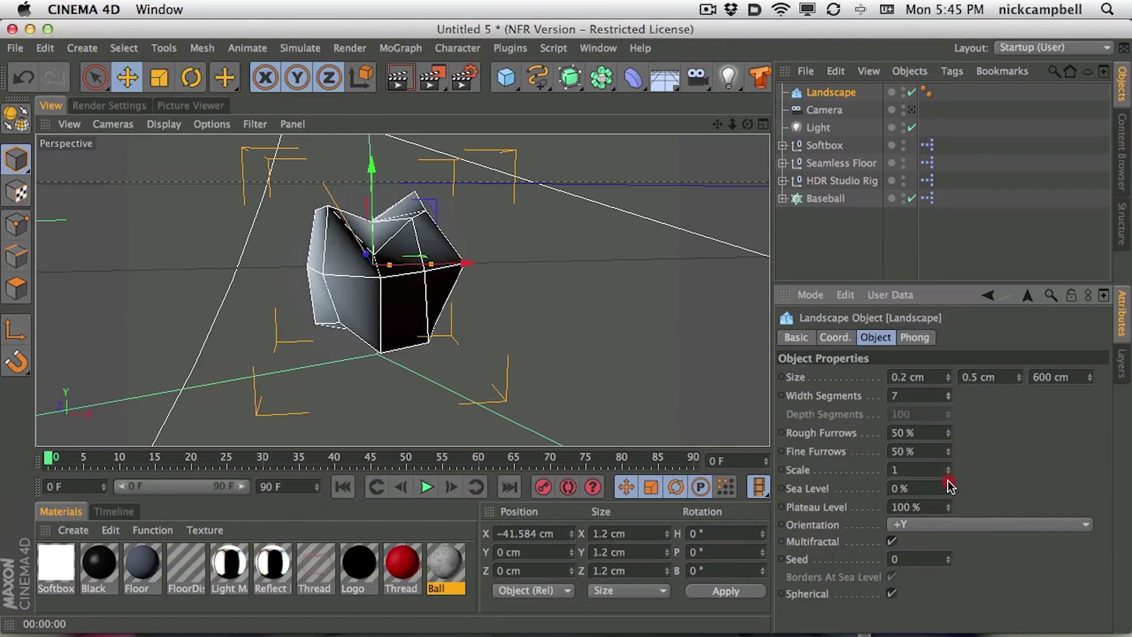
click(398, 80)
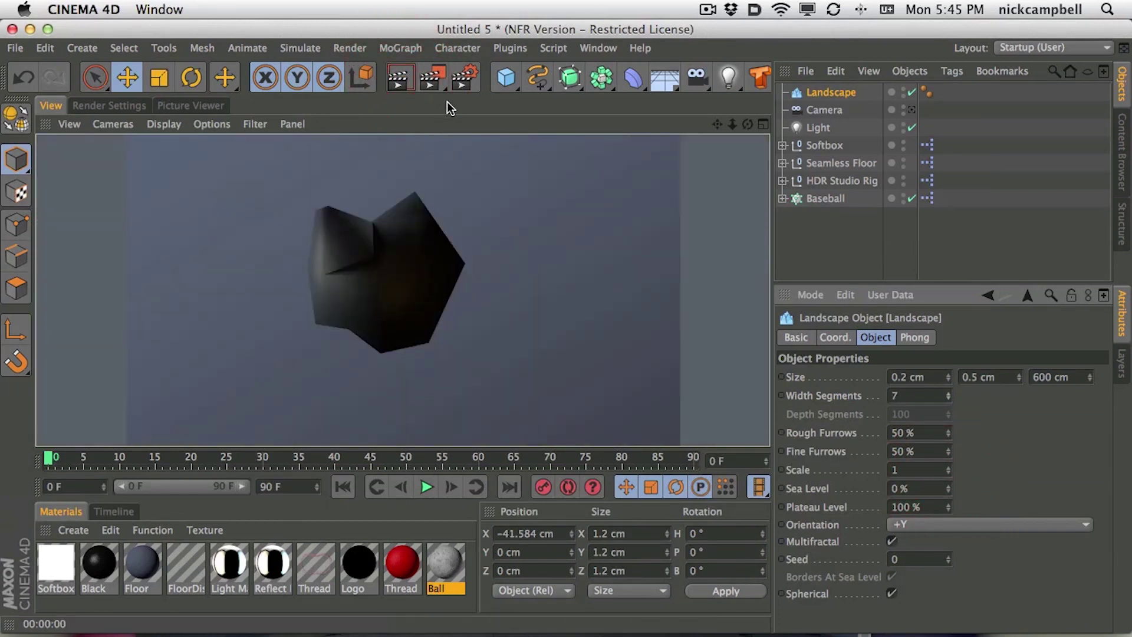
key(3)
drag(399, 284, 325, 307)
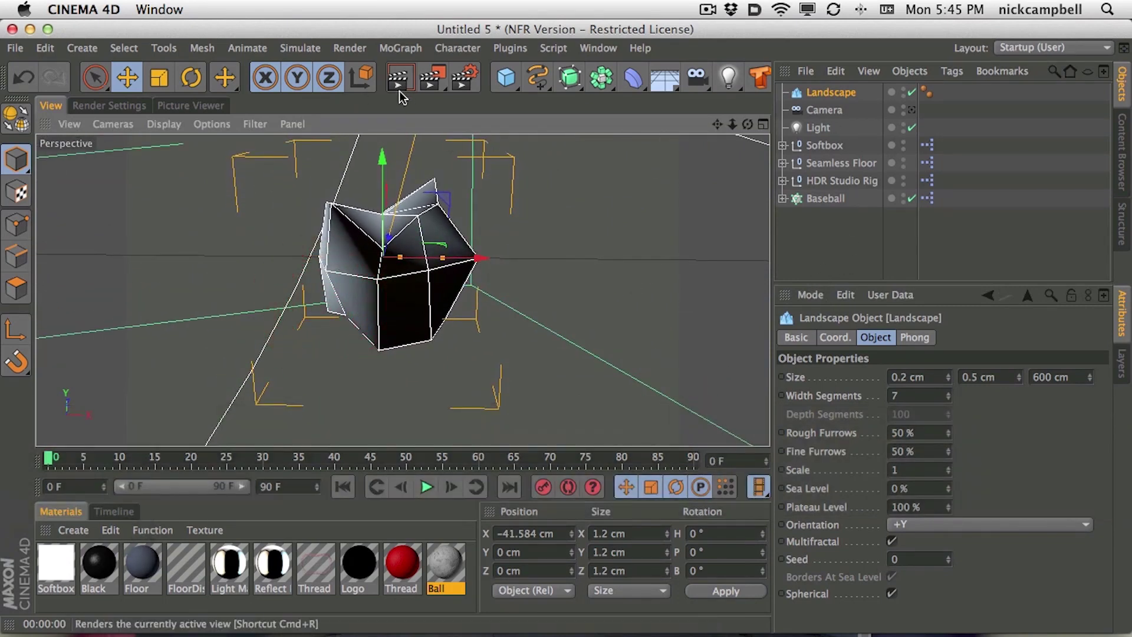
click(403, 94)
key(3)
drag(394, 282, 487, 214)
click(404, 87)
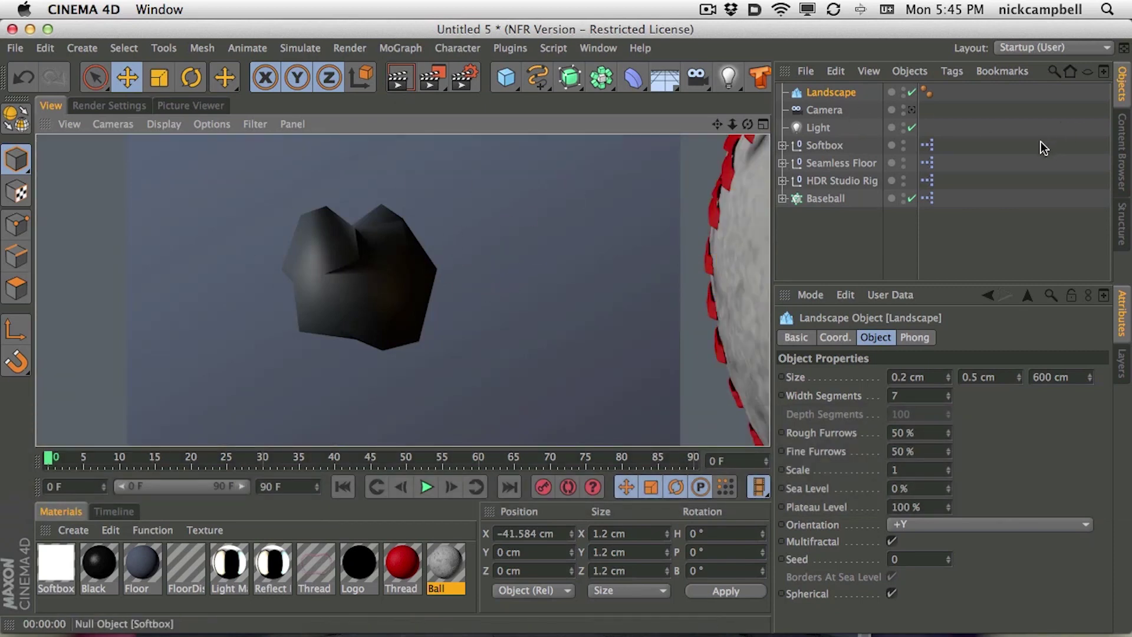
click(925, 90)
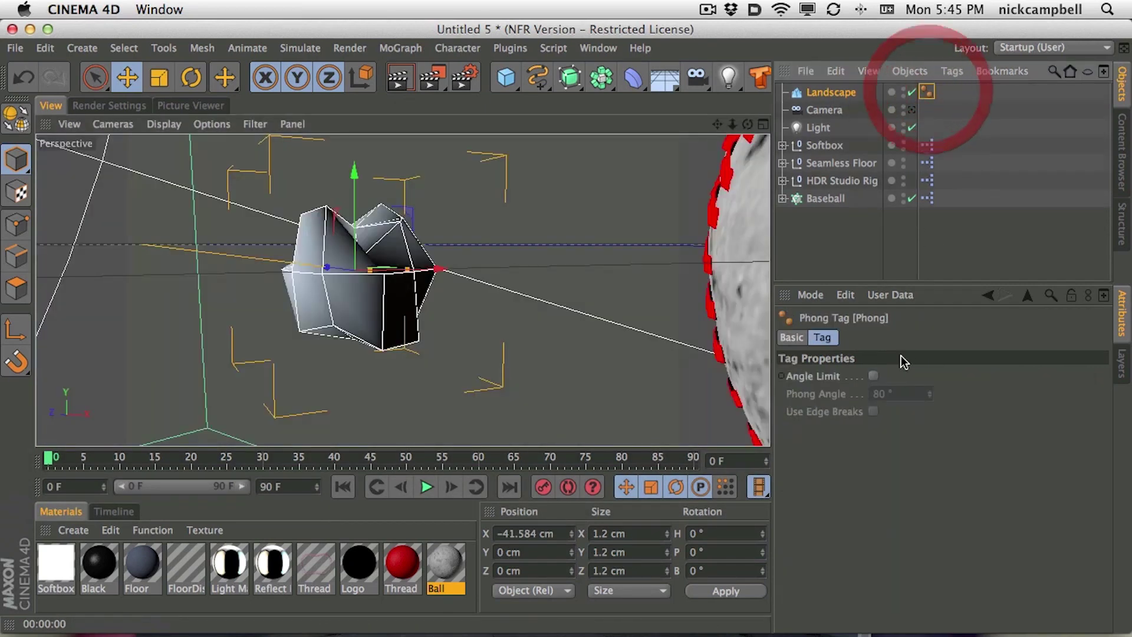
Step: Enable the Phong tag's Angle Limit at 180° and render the smoothed rock
click(873, 376)
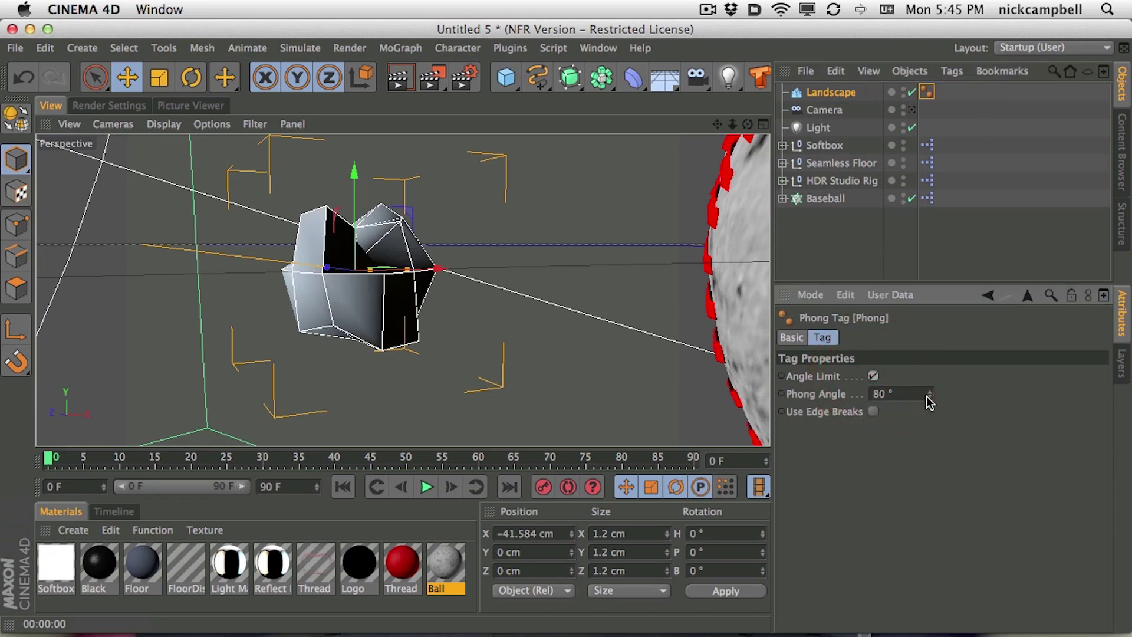
drag(930, 394, 947, 260)
click(397, 77)
mouse_move(379, 292)
mouse_down()
mouse_move(522, 273)
mouse_move(720, 354)
mouse_up()
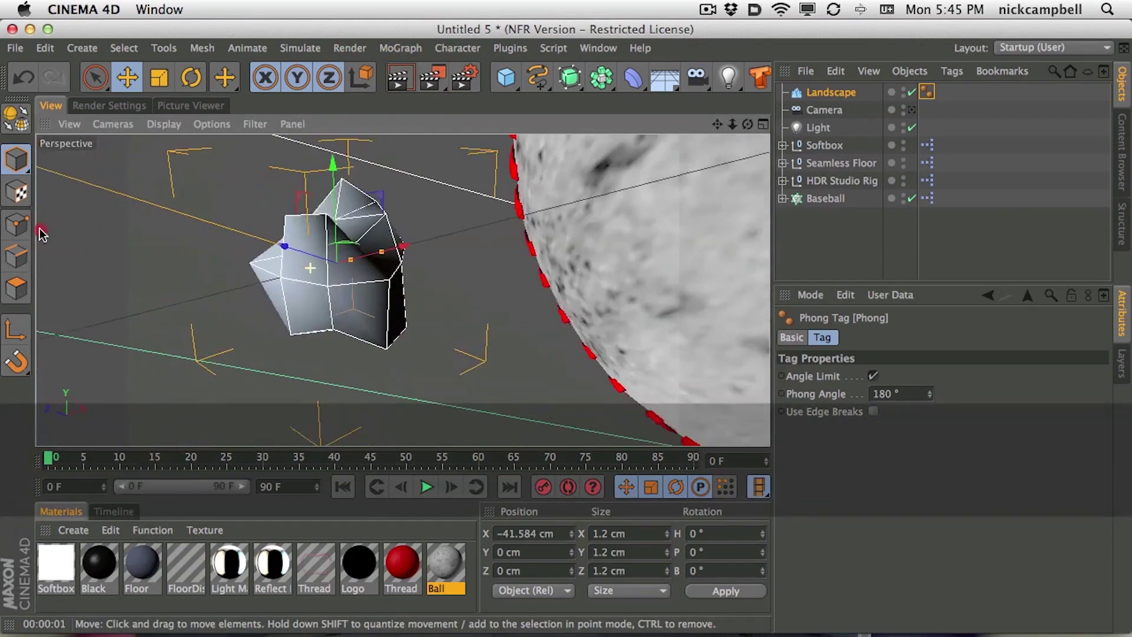
alt+drag(41, 234, 528, 295)
click(82, 530)
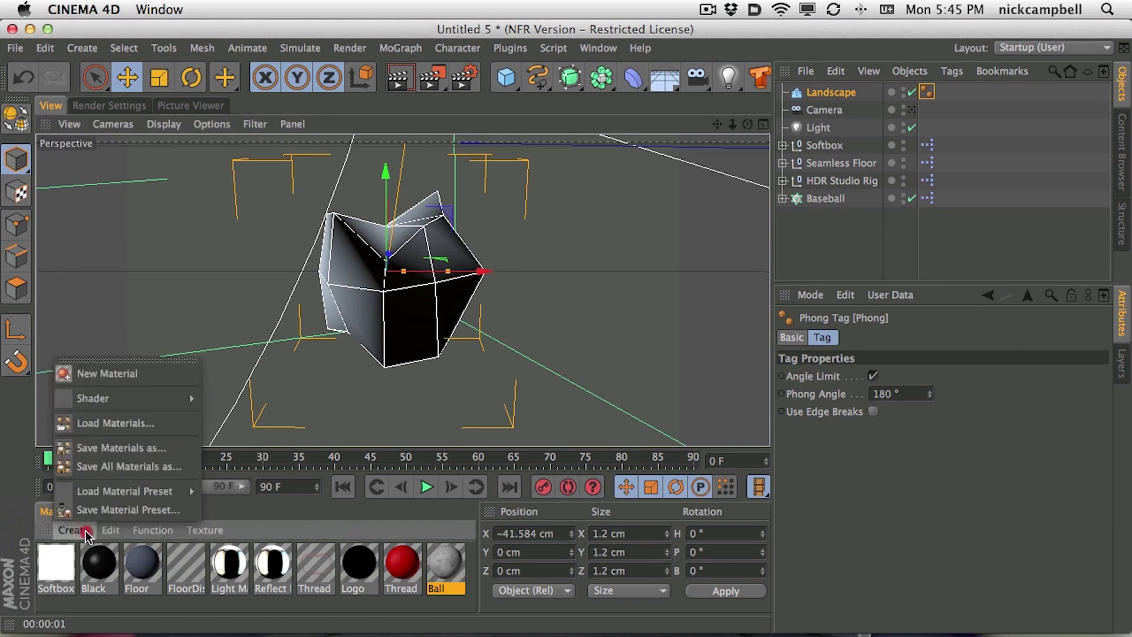
Step: Create a new material, apply it to the rock, and place the rock beside the baseball
click(108, 361)
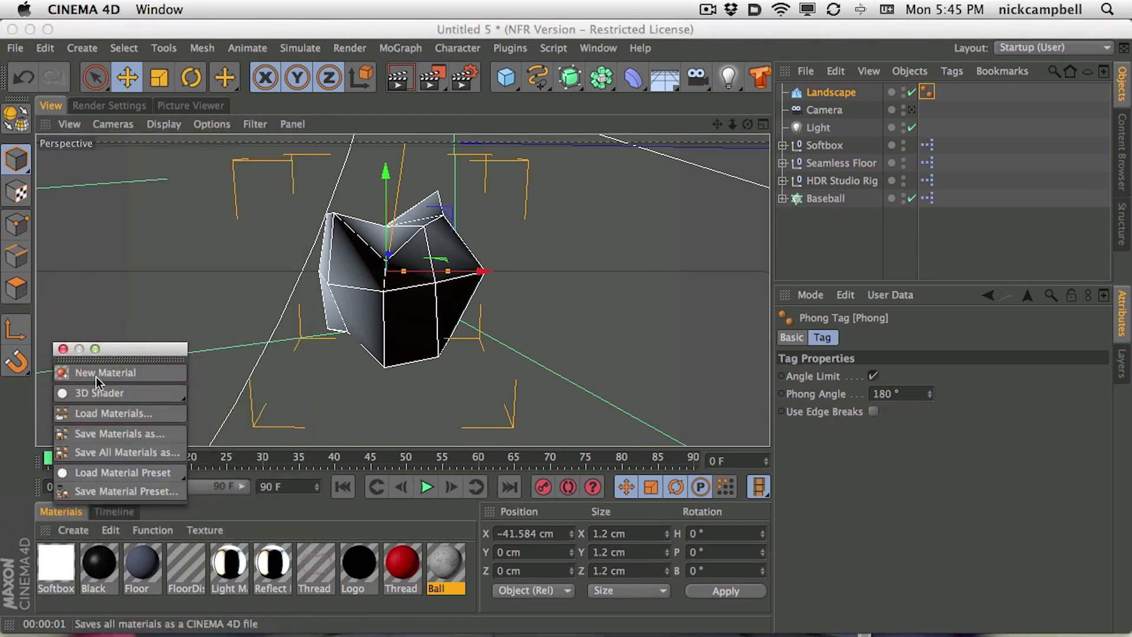
click(64, 350)
click(75, 530)
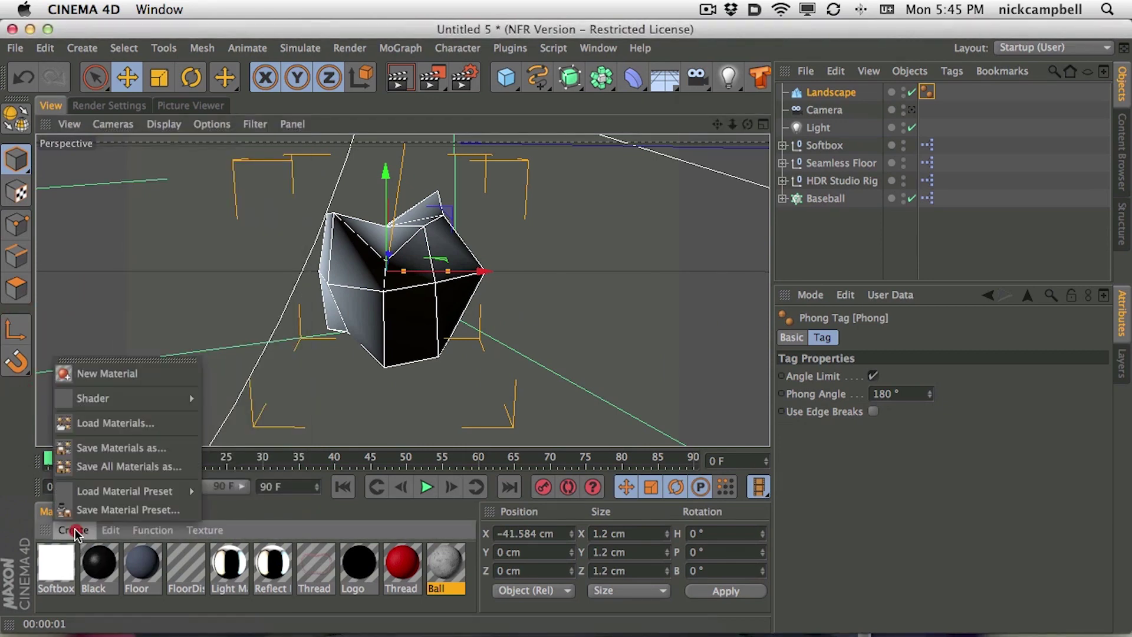
click(102, 372)
drag(52, 588, 412, 259)
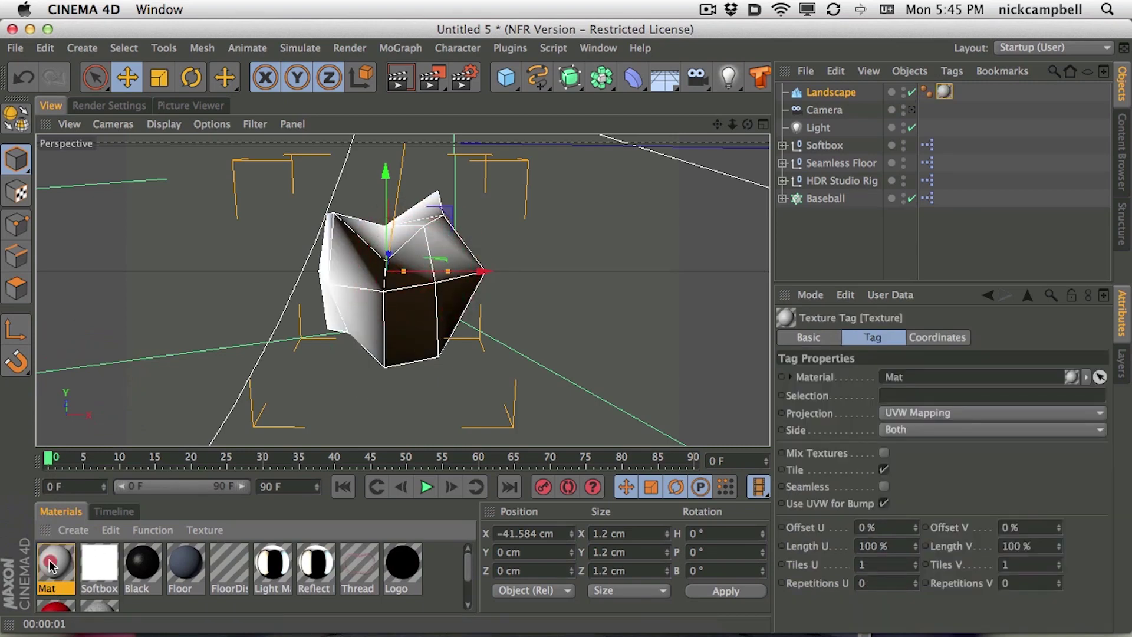
double_click(64, 555)
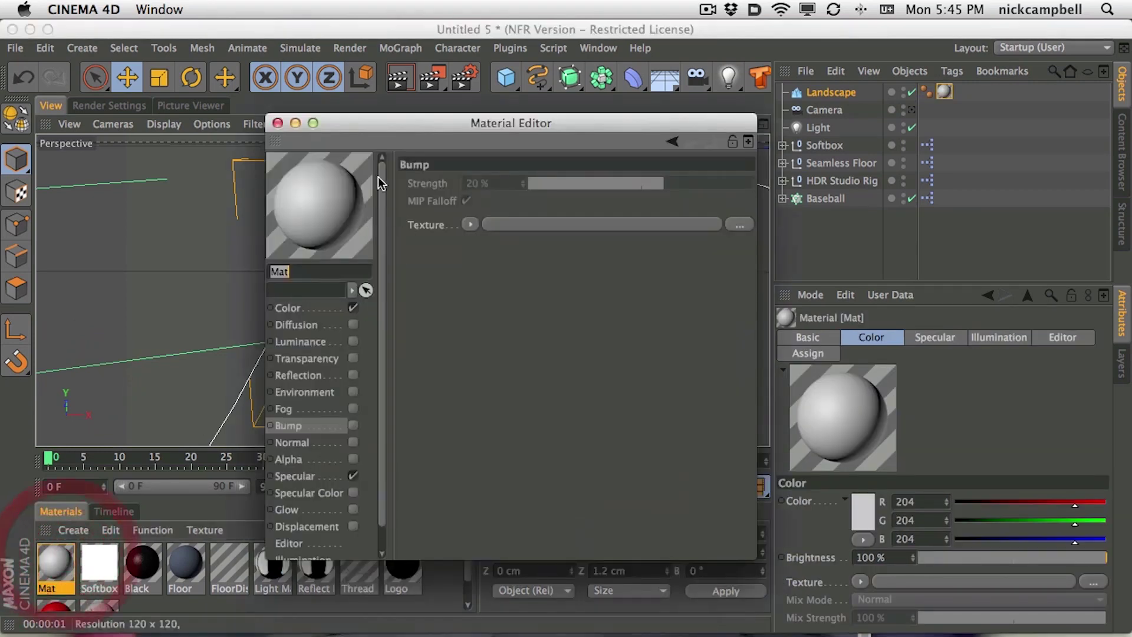
drag(449, 126, 877, 164)
text(2)
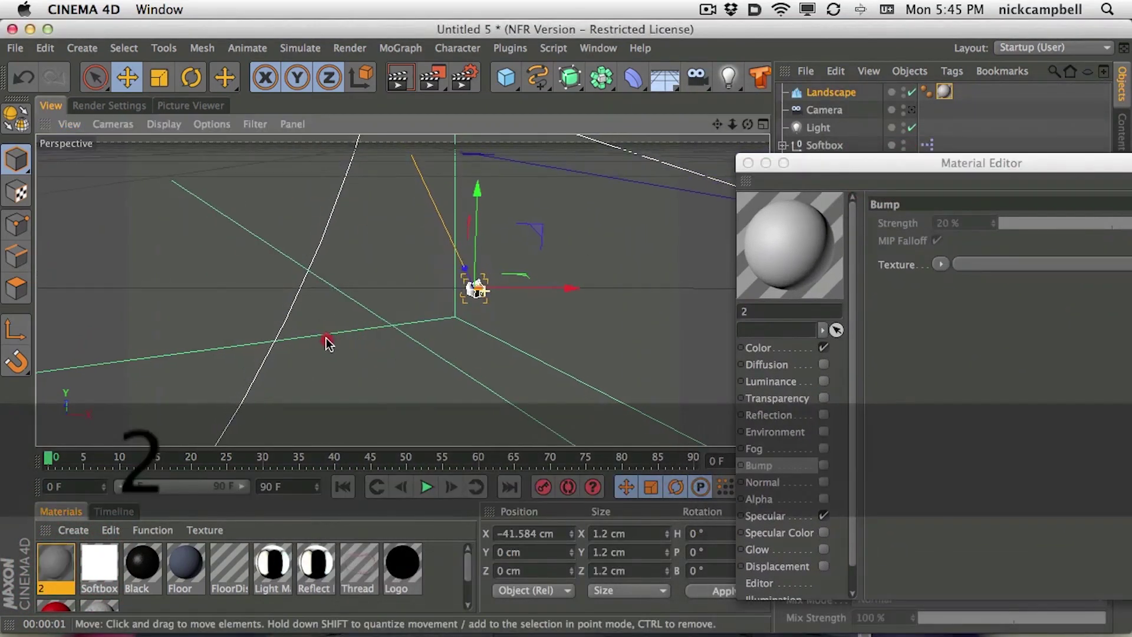
drag(531, 311, 442, 310)
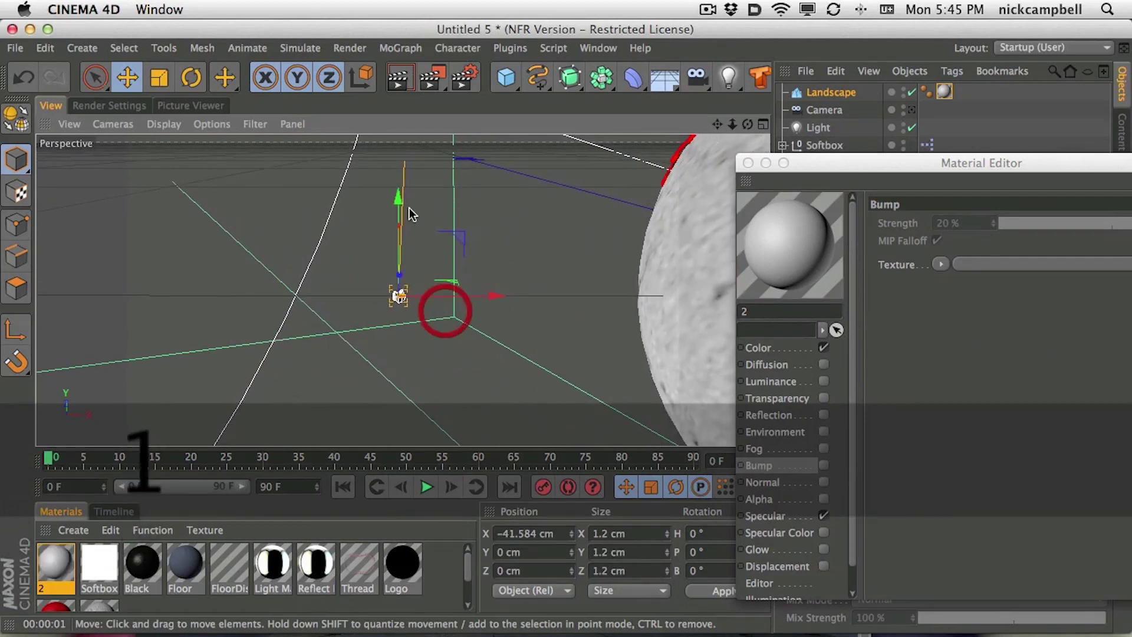
click(399, 82)
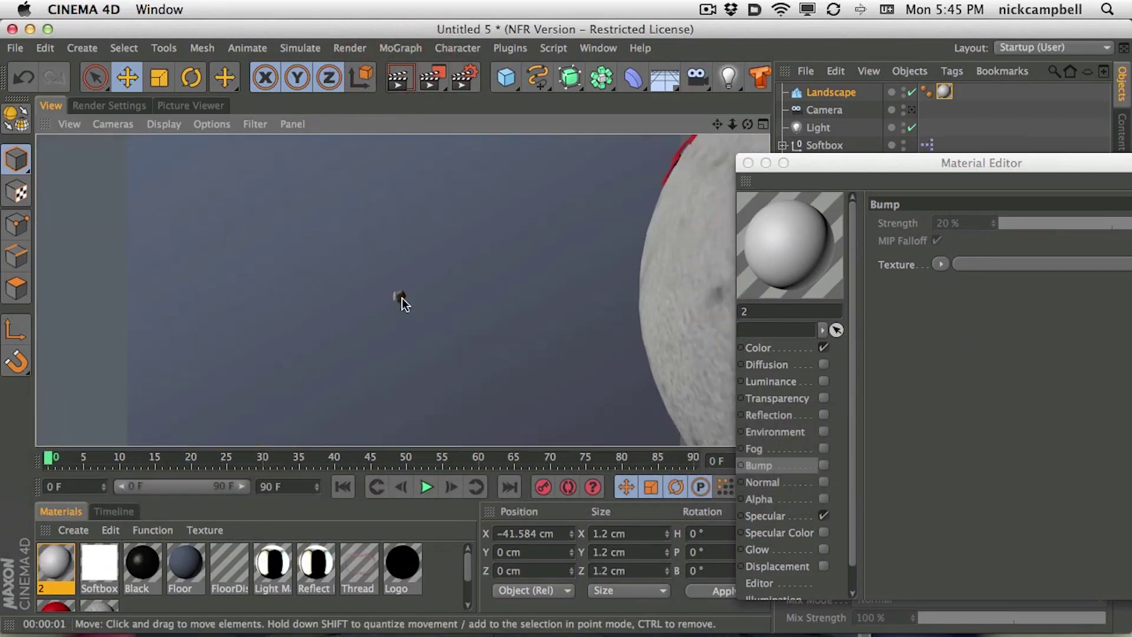
Step: Shift material 2's Color toward an orange-brown around R 134, G 80, B 23
drag(833, 161, 570, 52)
click(532, 239)
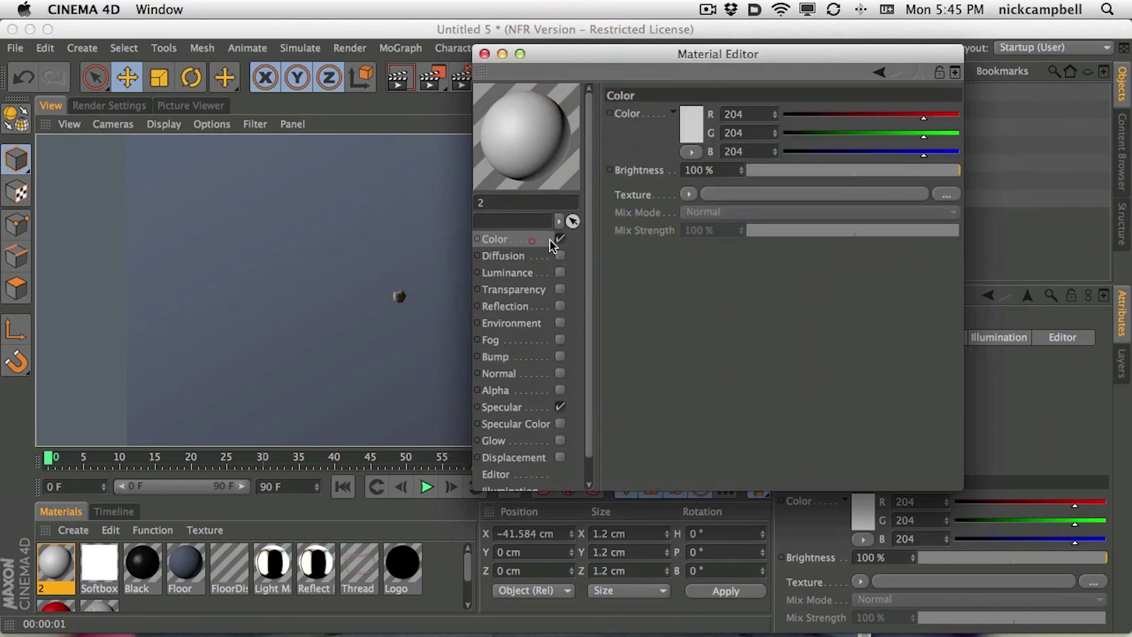
drag(792, 155, 878, 116)
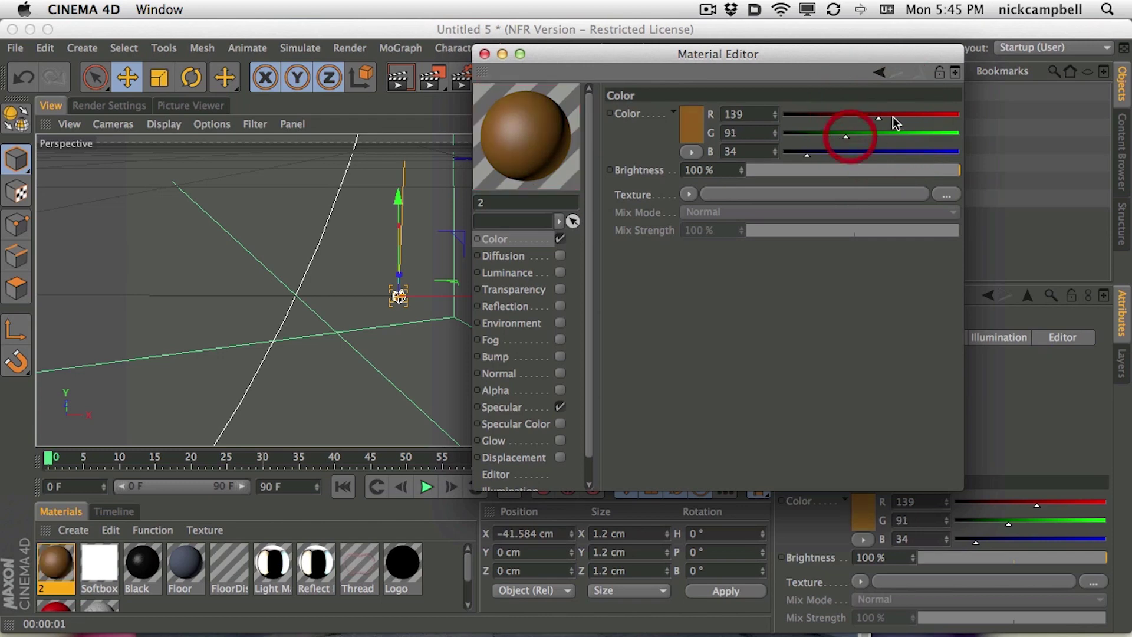
click(879, 122)
drag(816, 54, 808, 54)
click(871, 122)
drag(870, 124, 867, 124)
drag(837, 134, 833, 141)
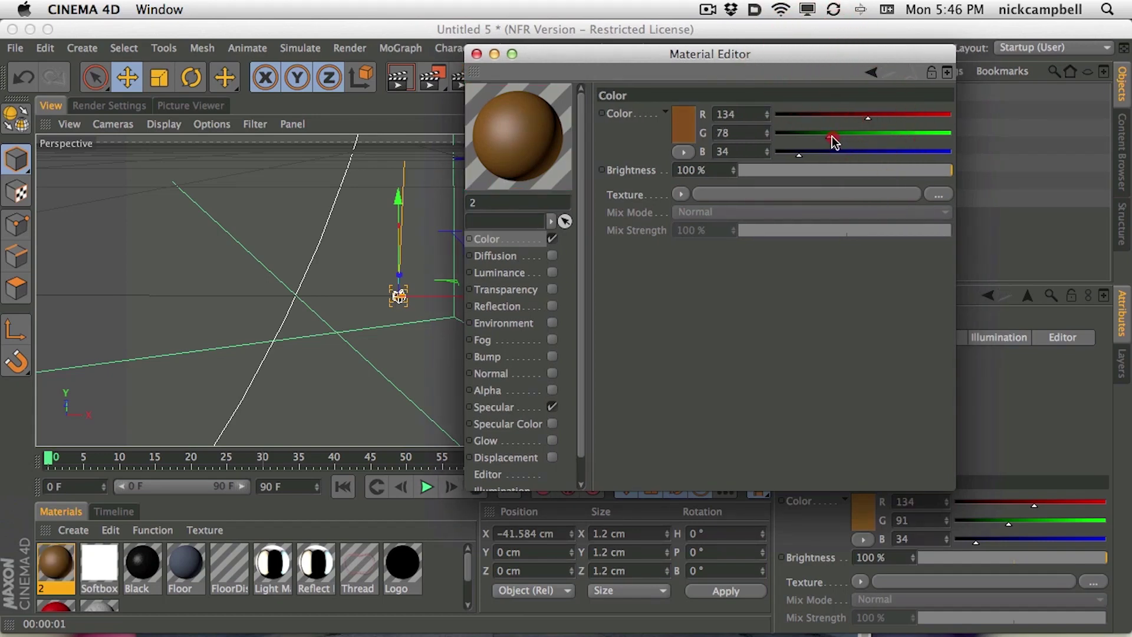
click(791, 155)
Step: Refine material 2's colour to a dark brown of R 104, G 68, B 23
click(951, 115)
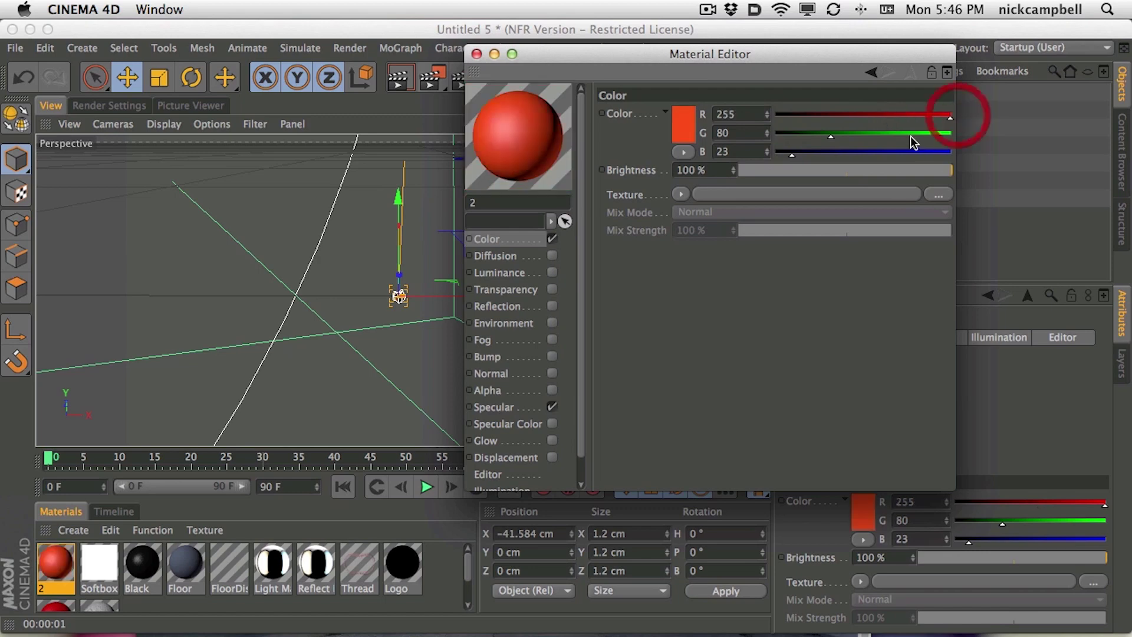
click(932, 134)
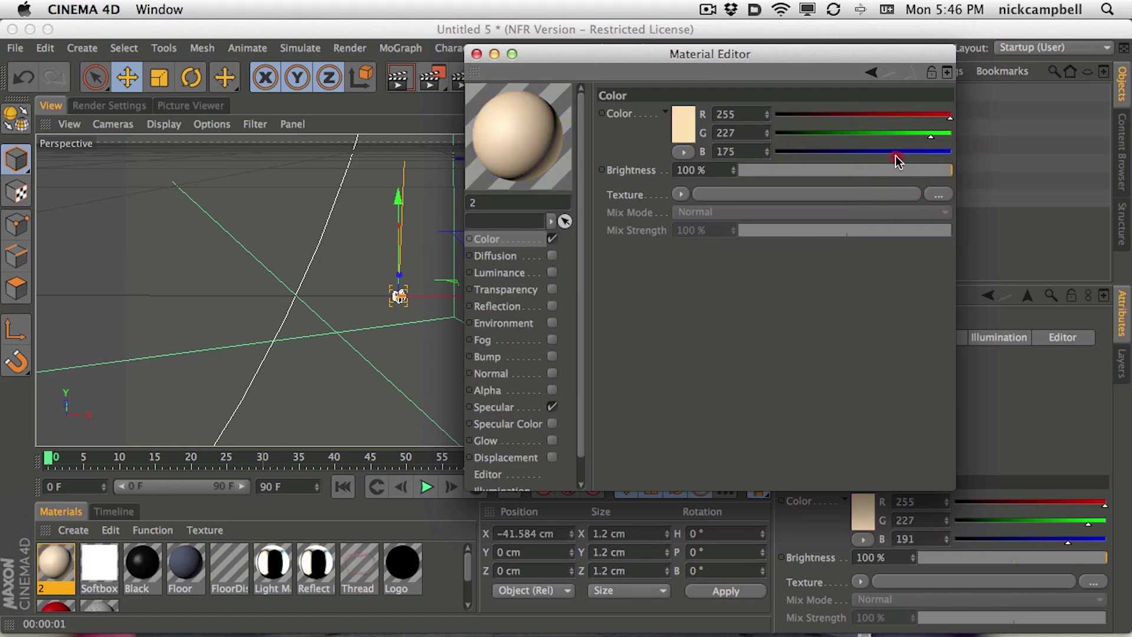
drag(927, 136, 922, 135)
drag(797, 155, 783, 152)
click(819, 133)
click(843, 115)
click(822, 134)
click(818, 133)
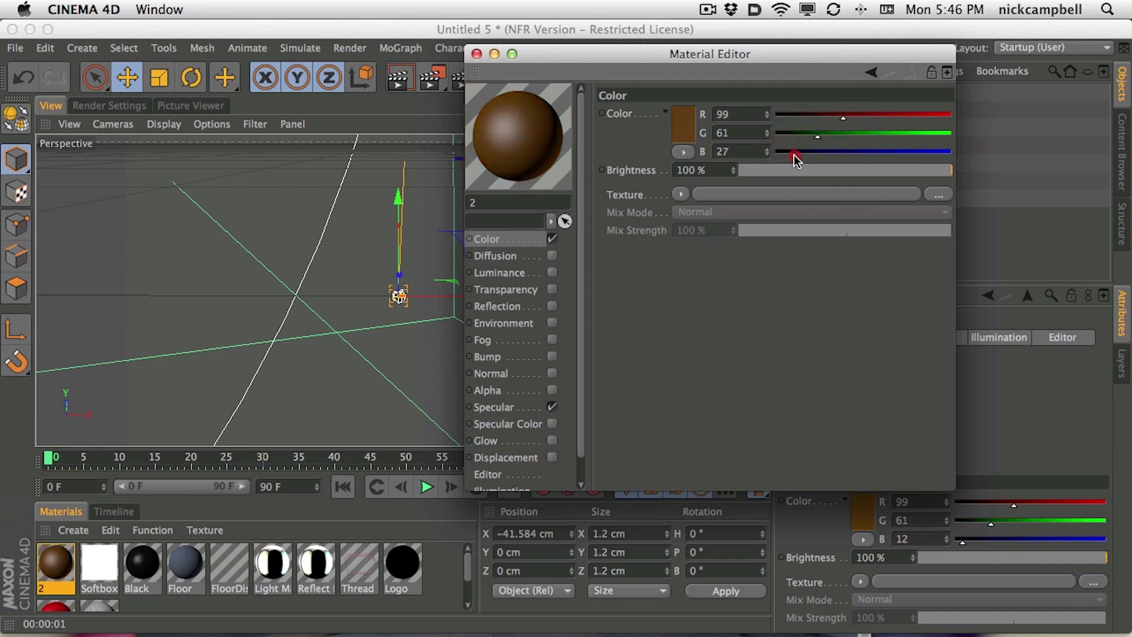
click(819, 133)
click(849, 117)
click(824, 137)
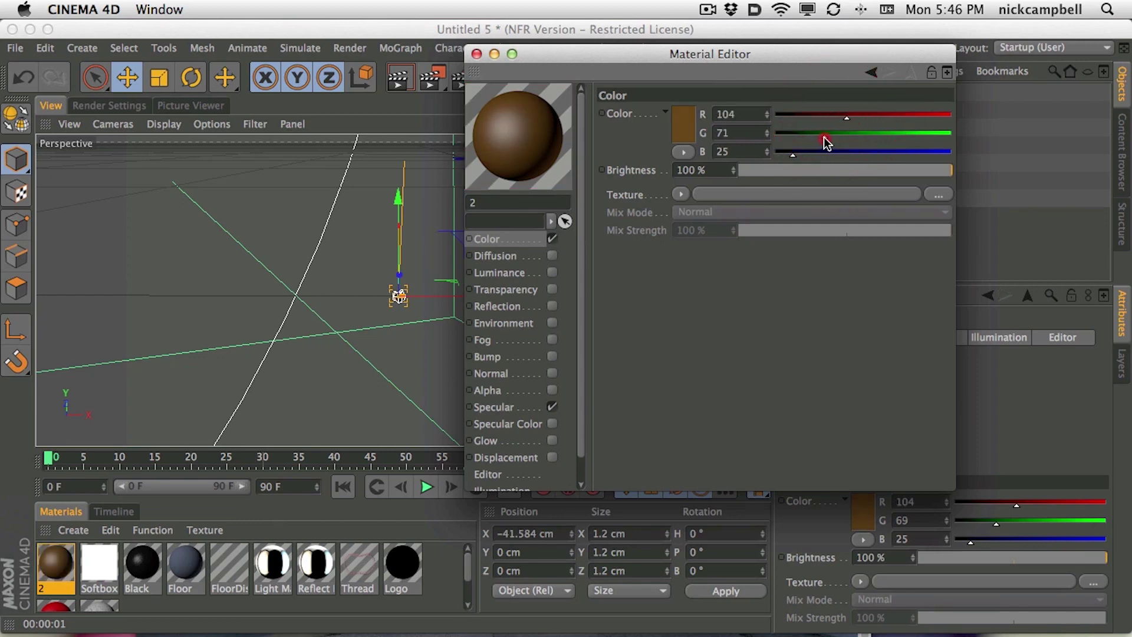
click(786, 154)
drag(758, 54, 889, 108)
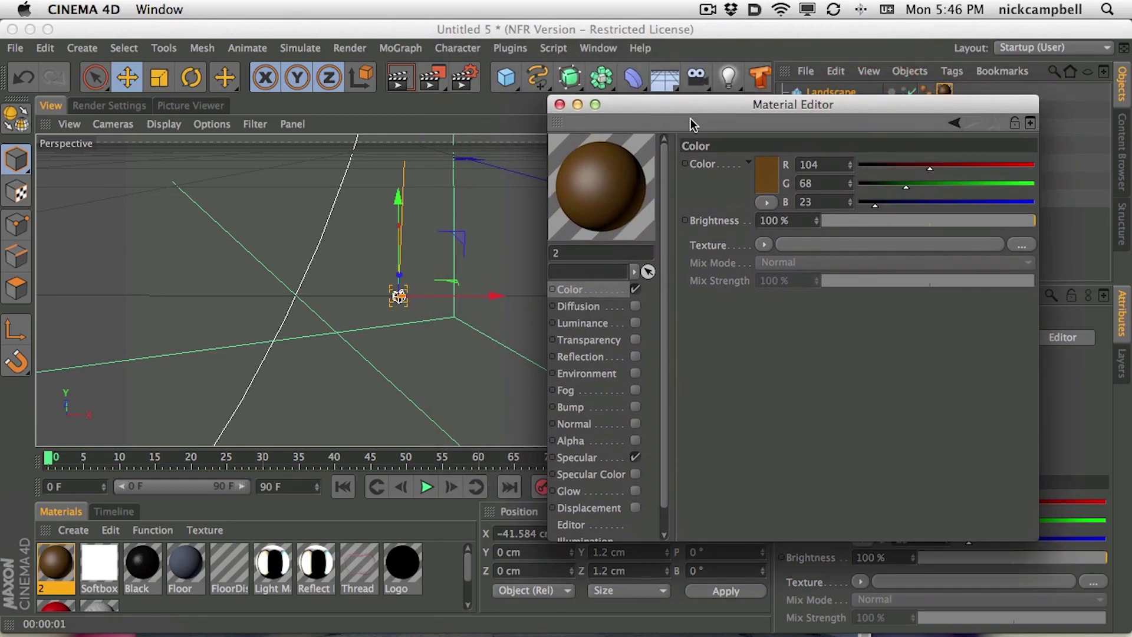
Step: Turn on material 2's Luminance channel and tint it R 129, G 95, B 52
click(399, 77)
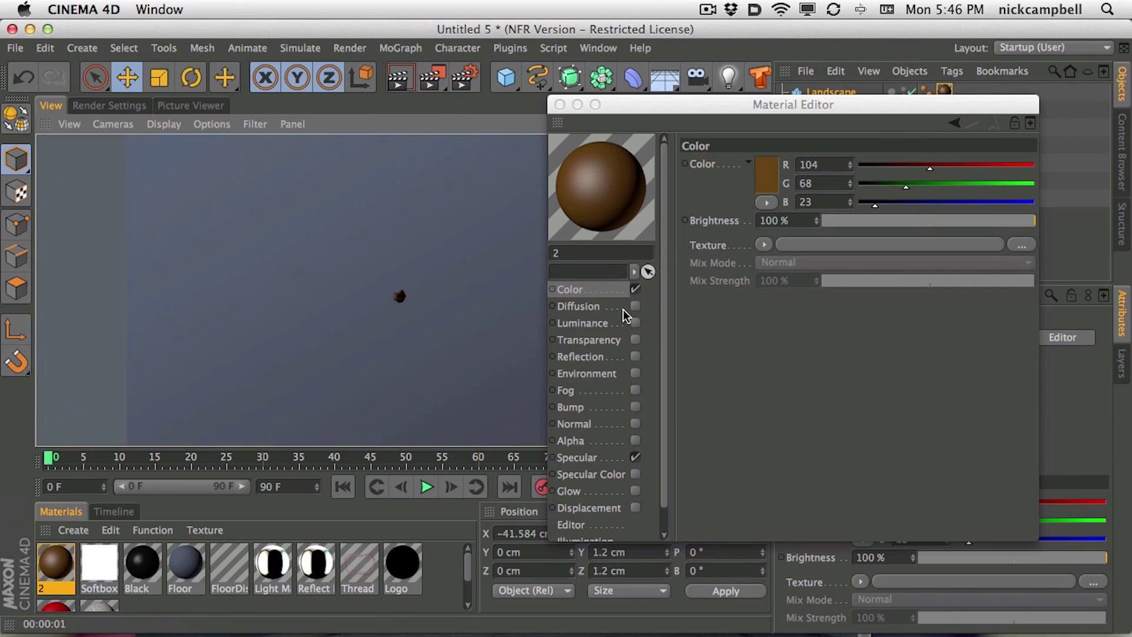
click(635, 322)
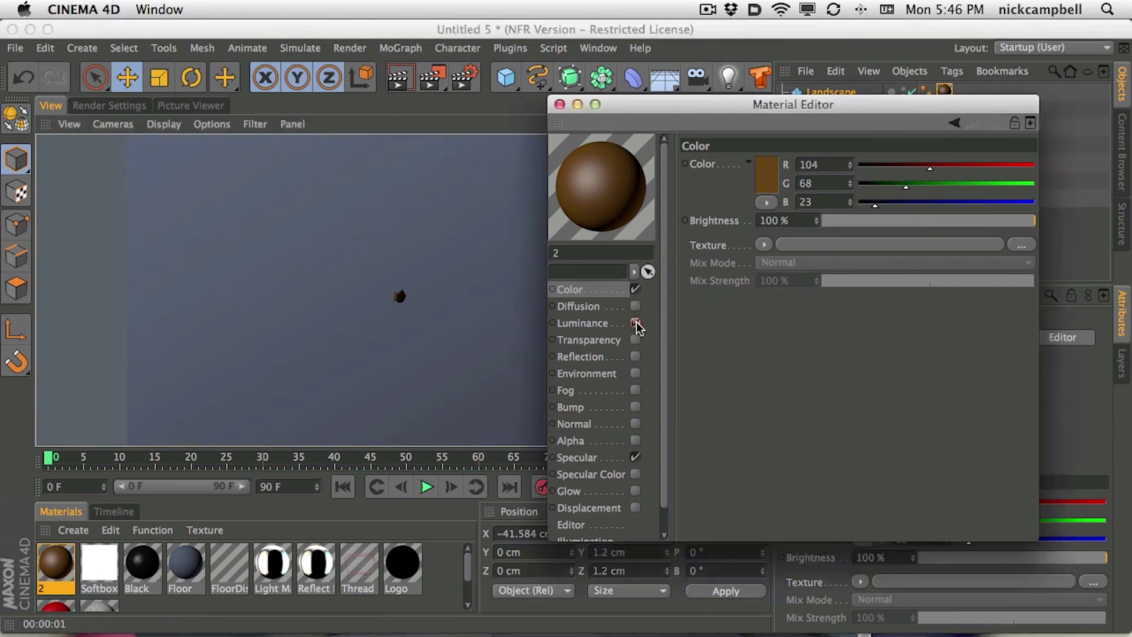
click(895, 202)
click(924, 184)
click(948, 164)
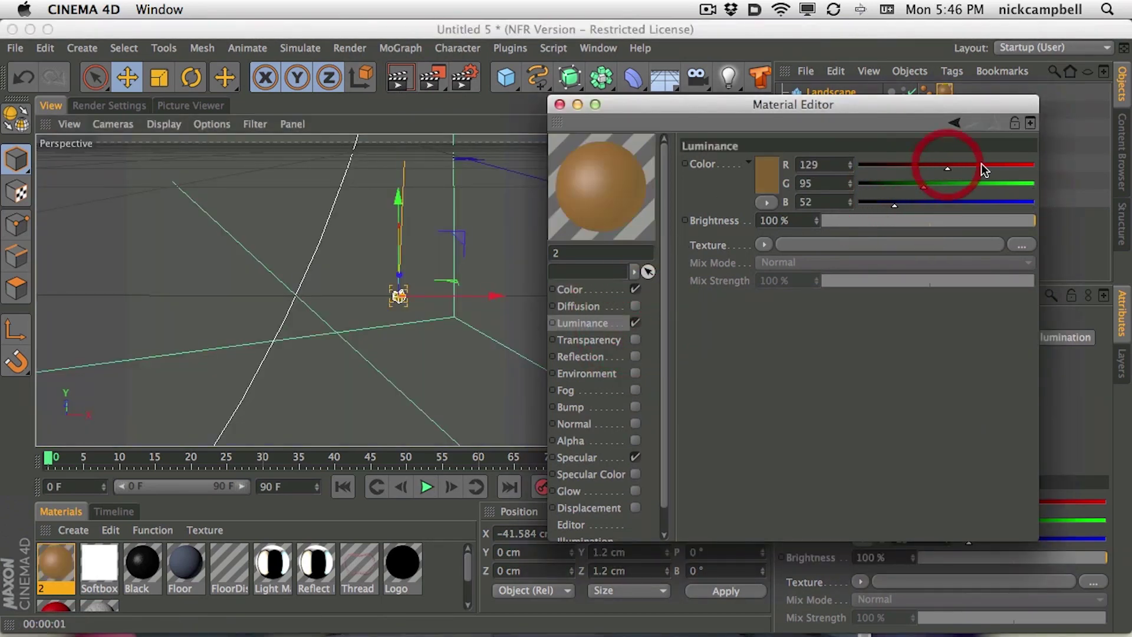
Step: Tune the luminance brightness to 41% with test renders, then close the Material Editor
click(882, 222)
click(398, 78)
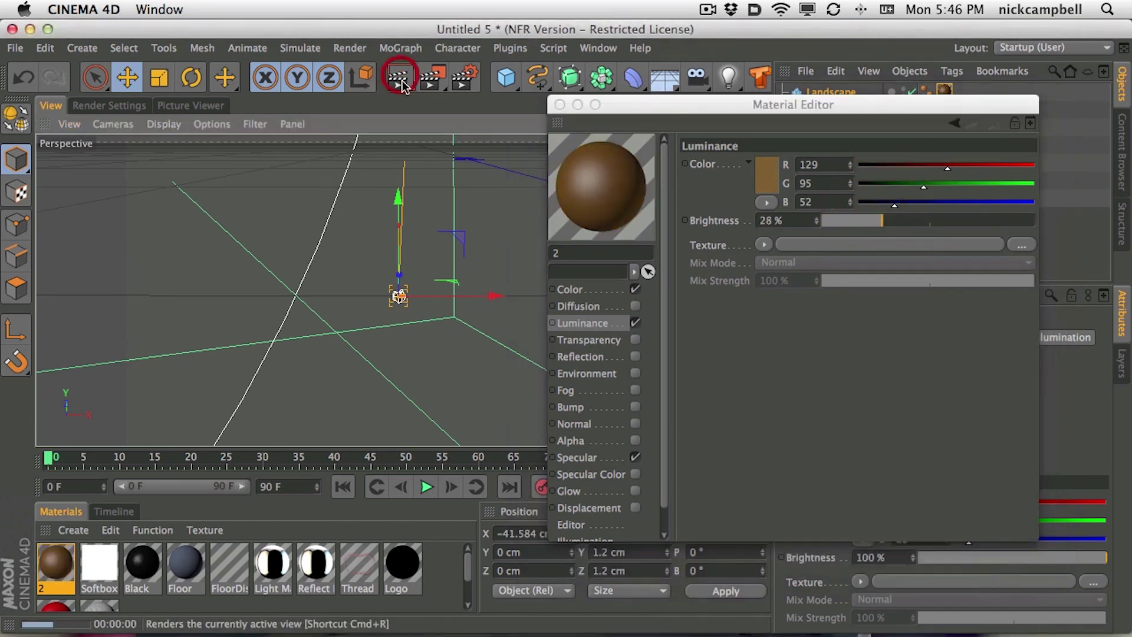
click(917, 221)
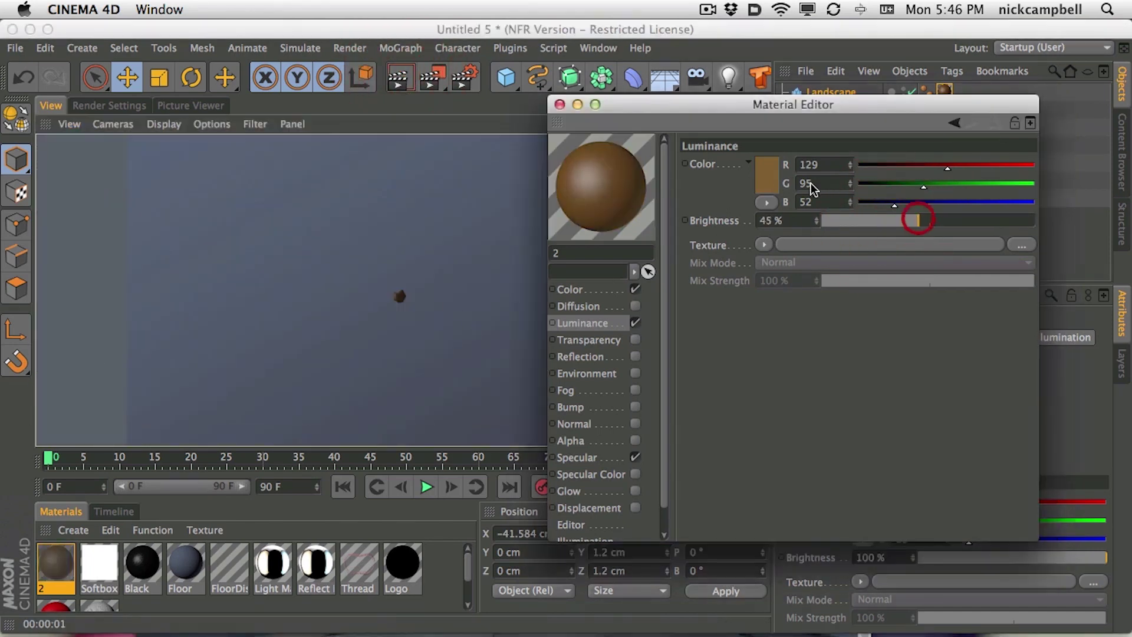
click(399, 77)
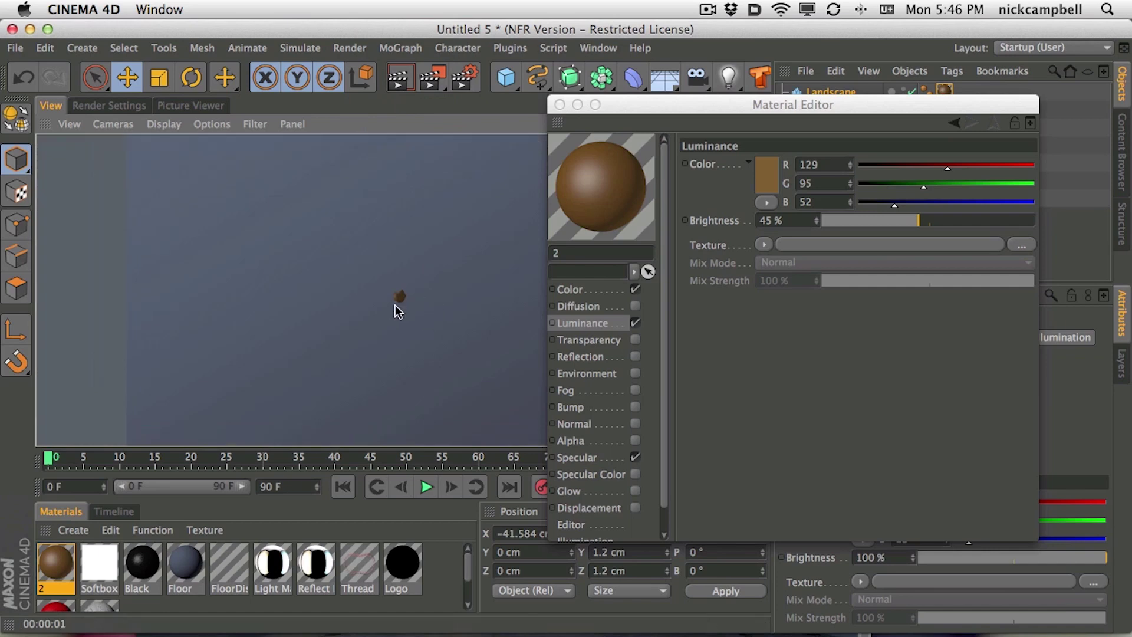
drag(683, 114, 752, 162)
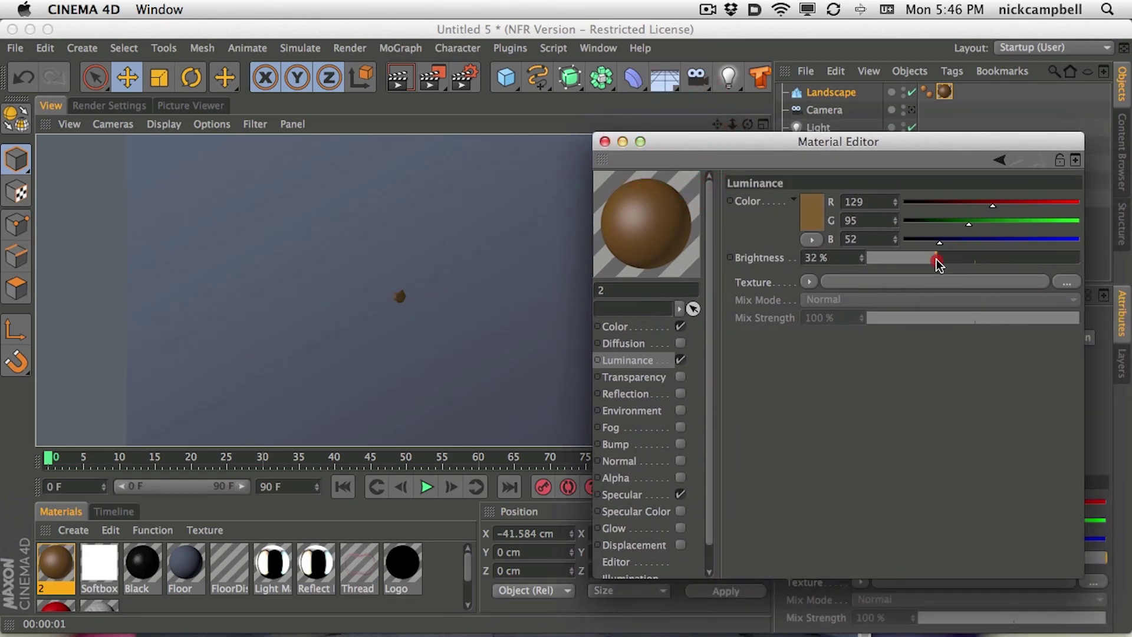
drag(939, 265, 934, 260)
click(398, 77)
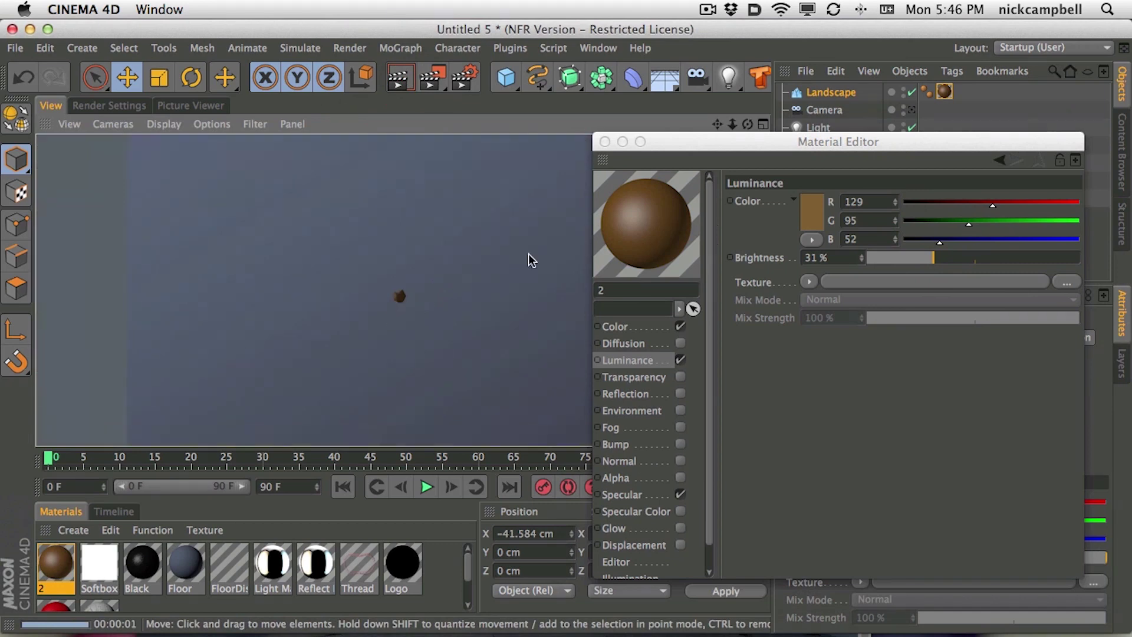
drag(947, 254, 955, 257)
click(398, 77)
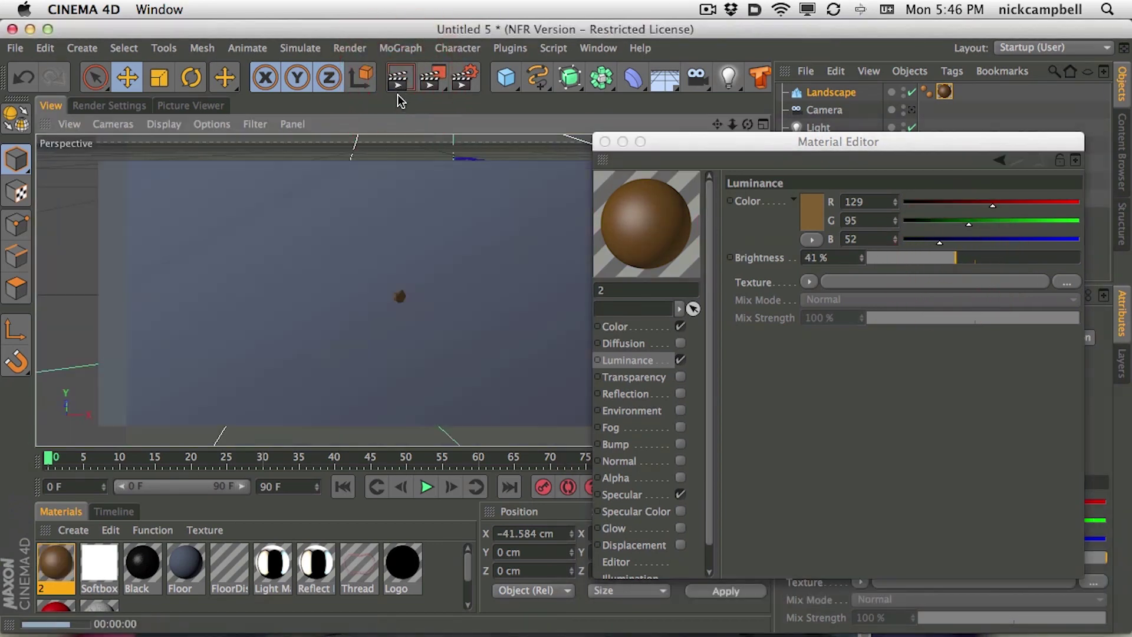
drag(687, 142, 678, 140)
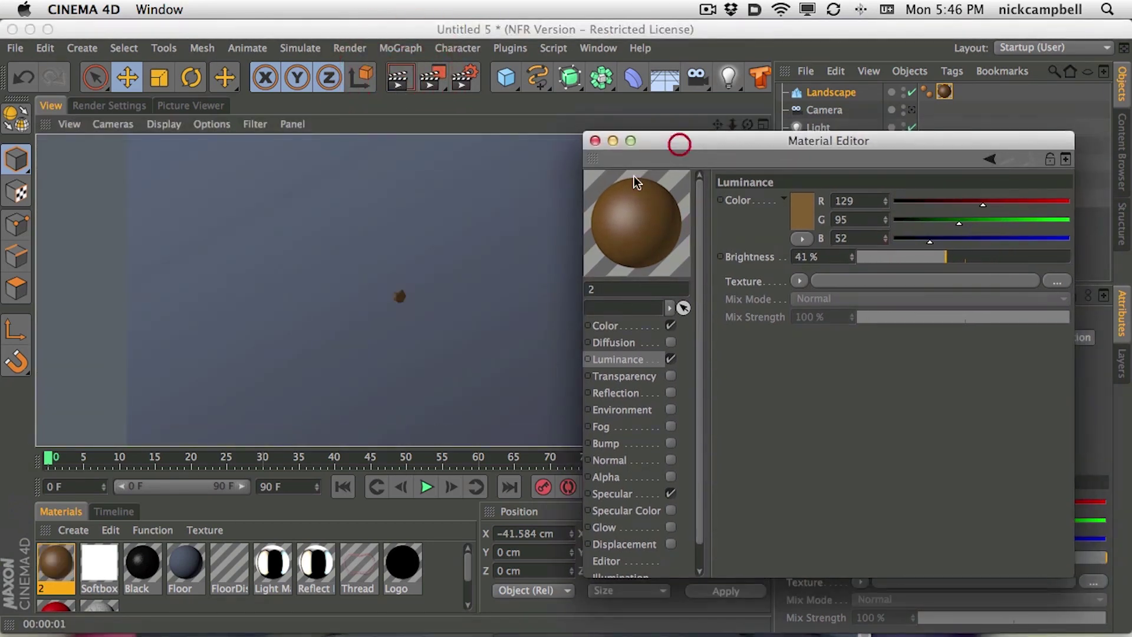
click(594, 142)
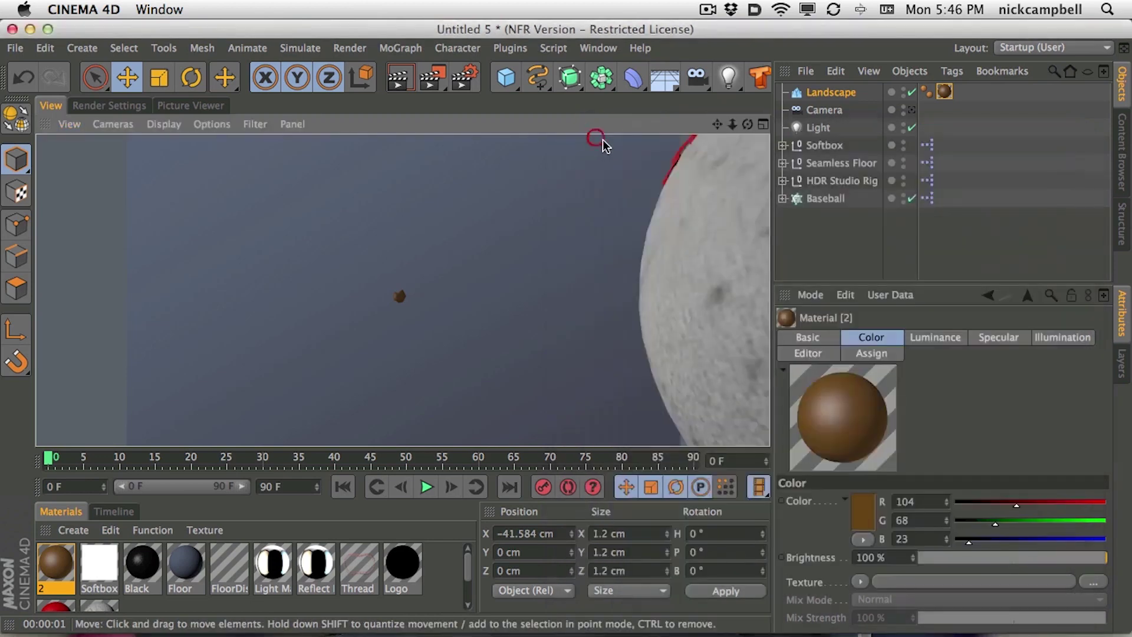
Step: Select the Landscape rock and duplicate it as Landscape.1
click(832, 93)
key(2)
drag(429, 329, 530, 248)
key(1)
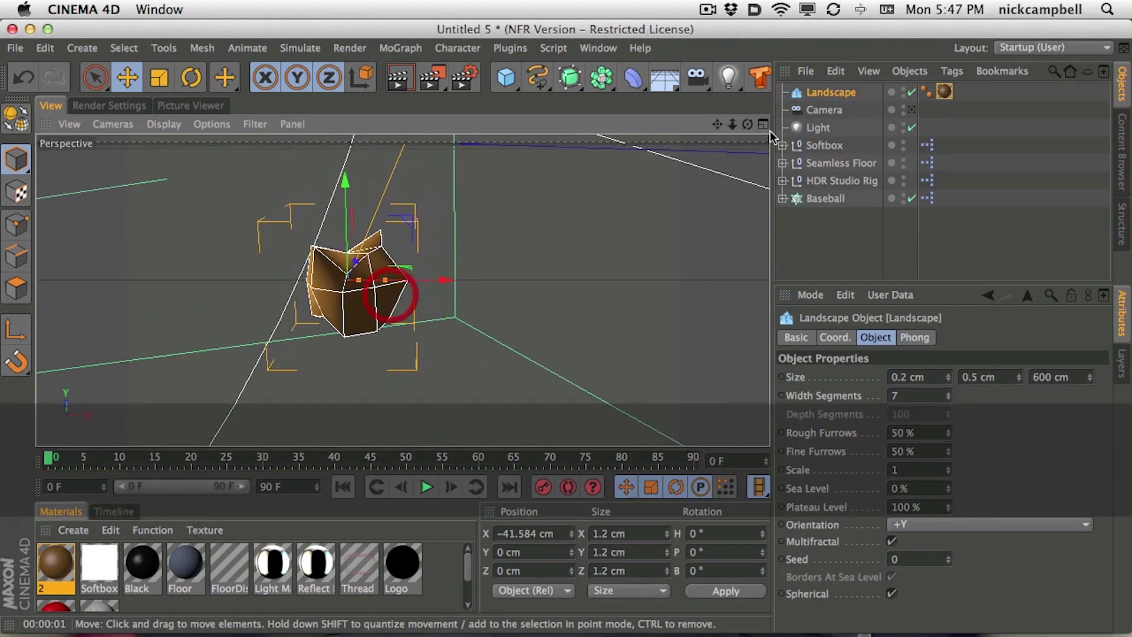
click(840, 91)
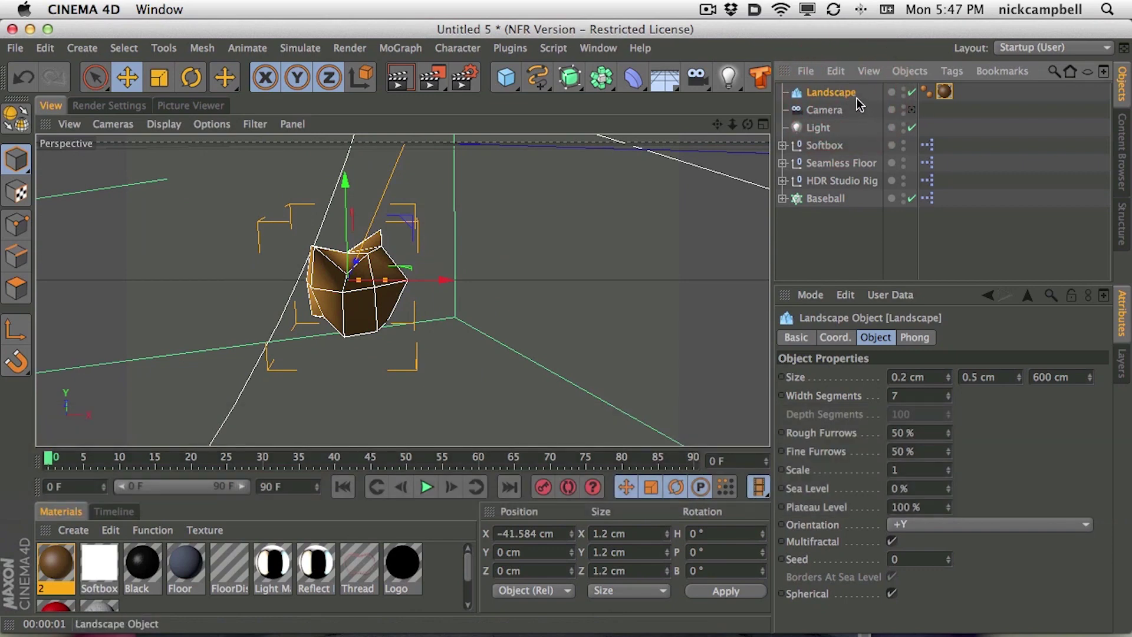
click(829, 93)
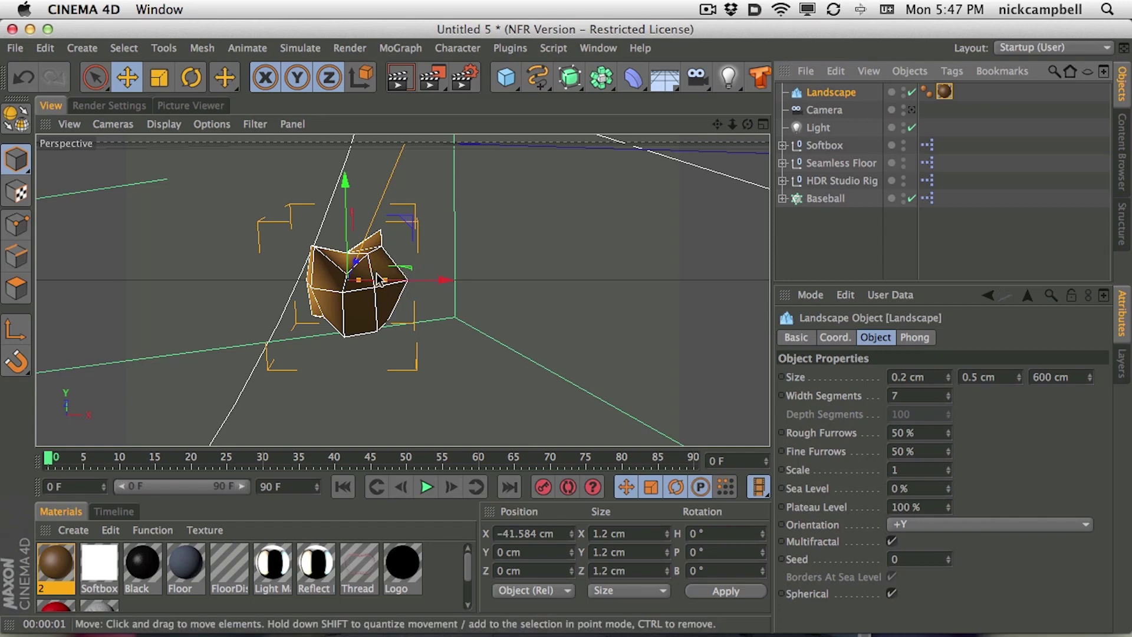
key(2)
drag(402, 296, 522, 280)
key(super+c)
key(super+v)
Step: Give Landscape.1 7 width segments, scale 0.76, sea level 1% and Size Y 1 cm
click(947, 399)
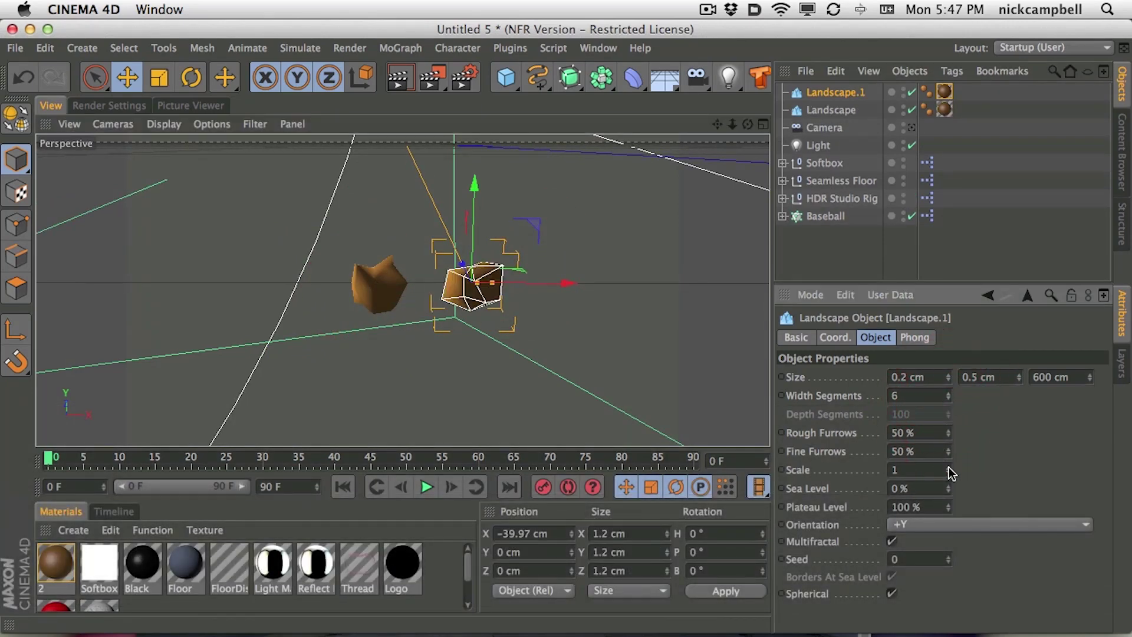
drag(949, 469, 949, 492)
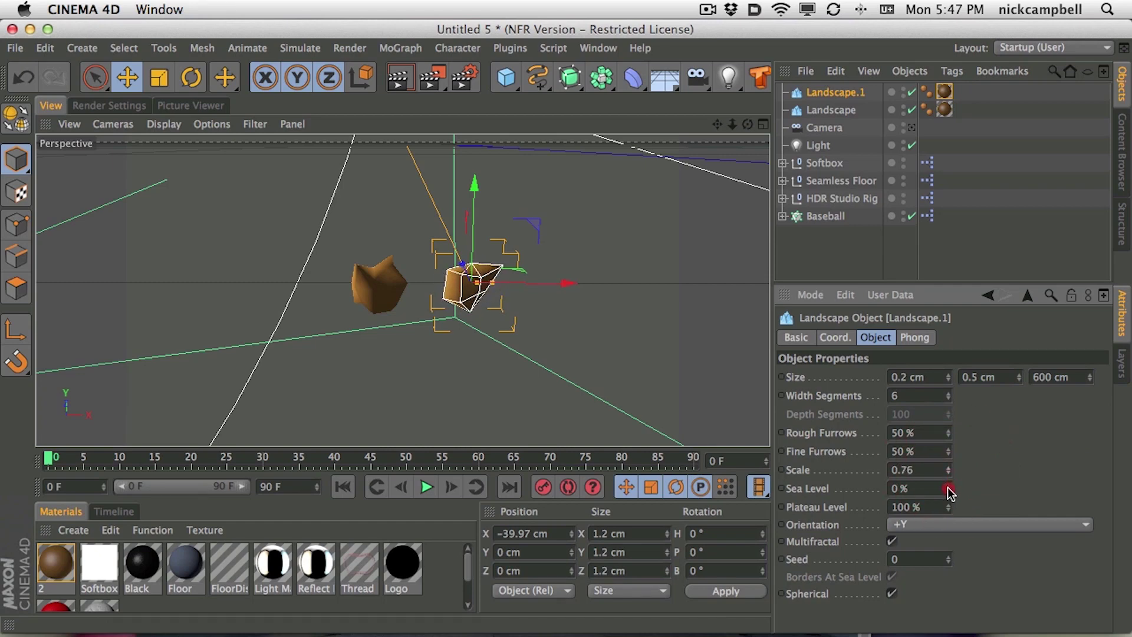
click(949, 491)
click(948, 393)
drag(1020, 377, 1020, 382)
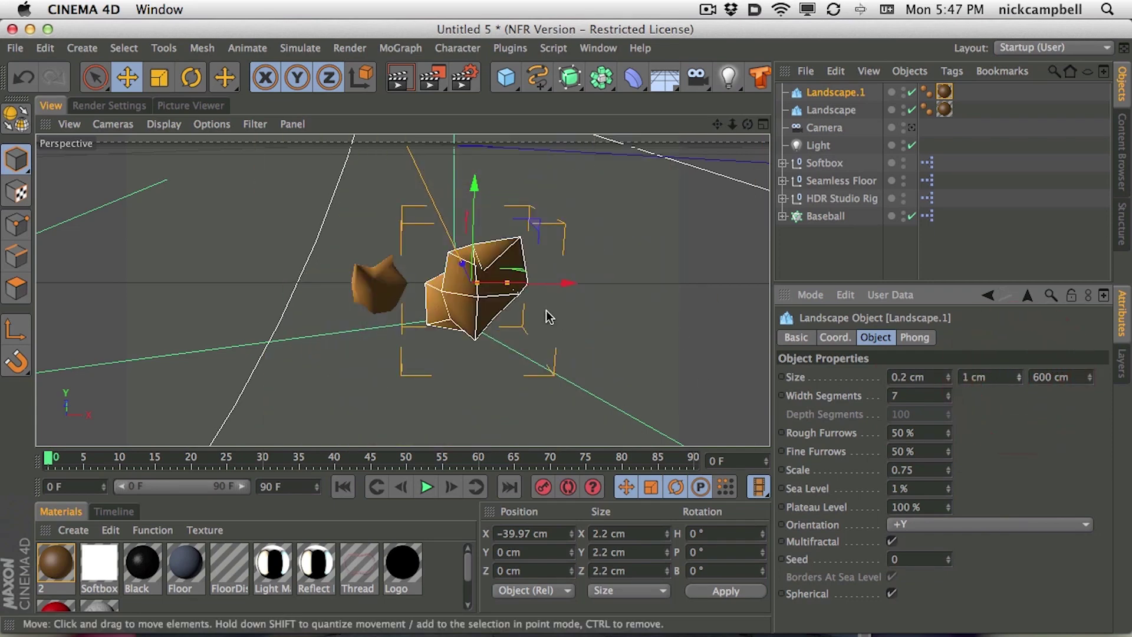
Step: Duplicate Landscape.1 as Landscape.2 with 0.2 cm height and 6 width segments, shifted right
key(2)
drag(476, 312, 389, 289)
key(super+c)
key(super+v)
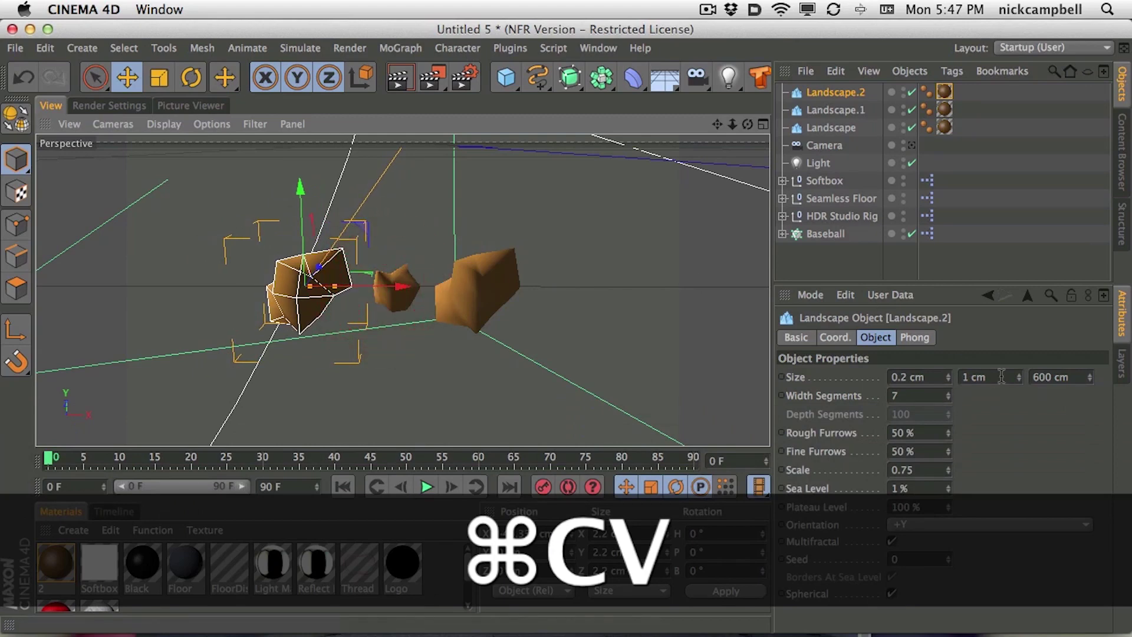
click(1020, 381)
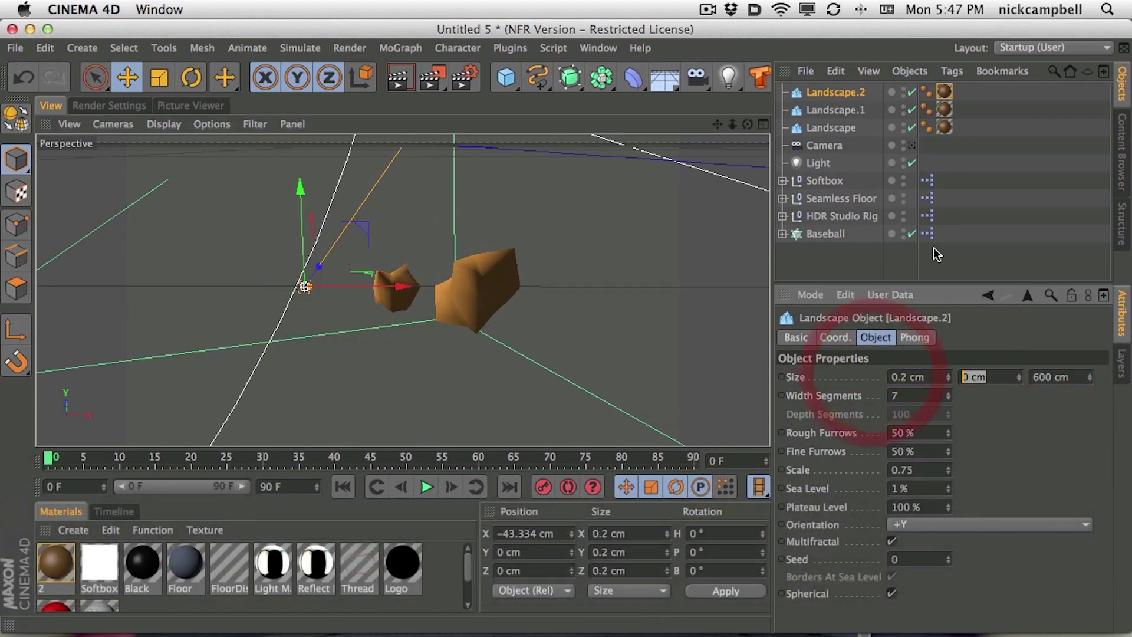
text(0.2)
key(Return)
drag(362, 295, 376, 293)
click(947, 398)
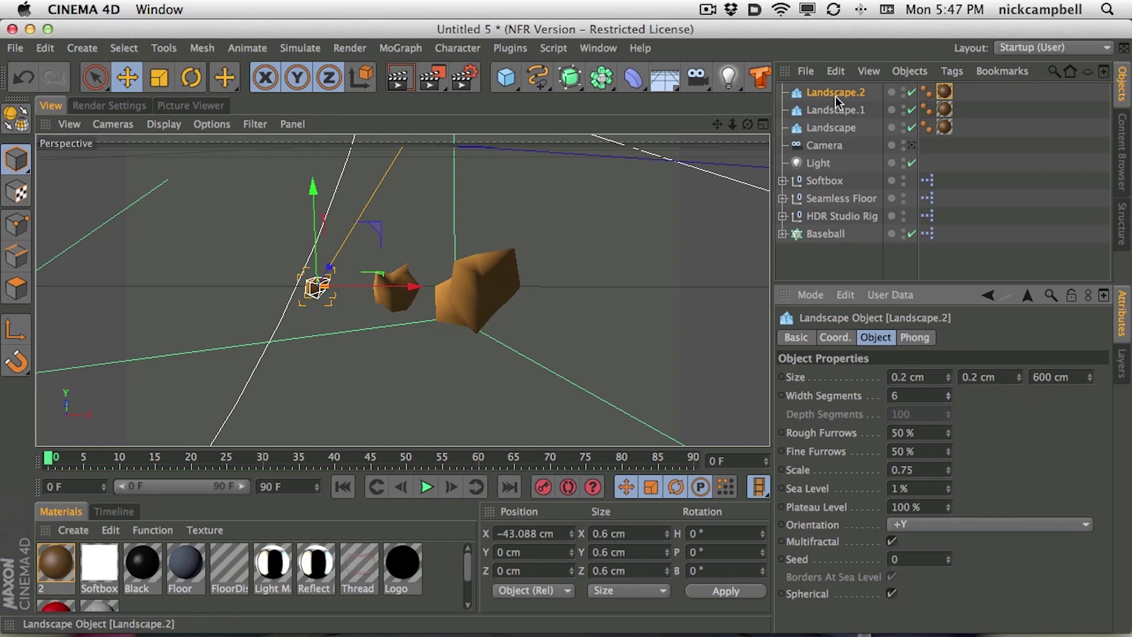
Step: Make Landscape.2 editable, stretch it taller along Y, and render the three rocks
key(c)
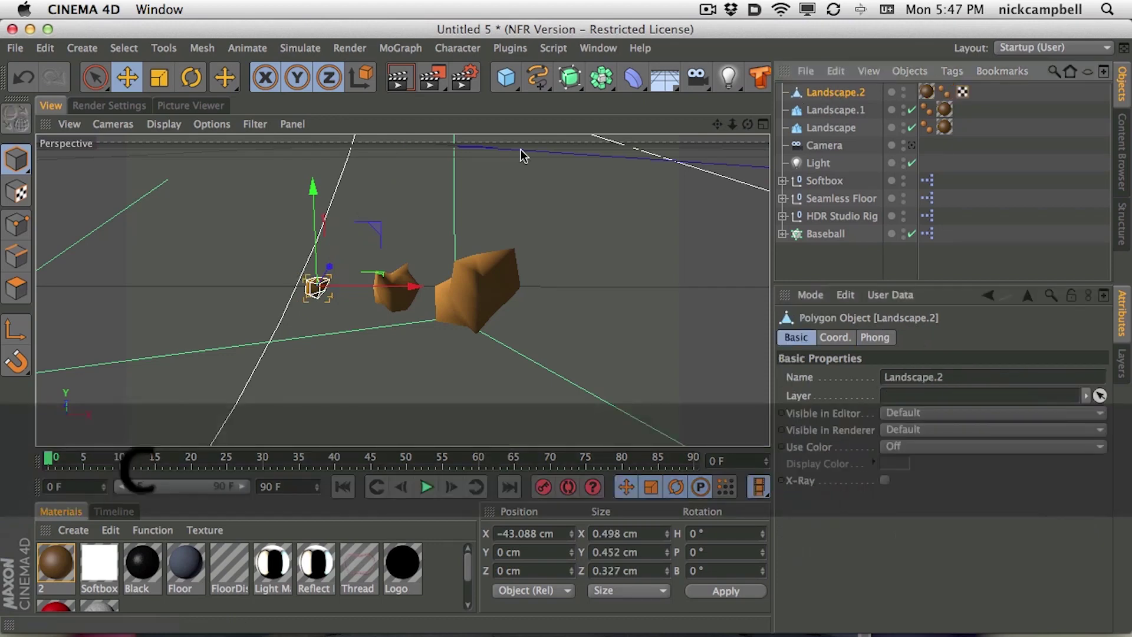
click(158, 78)
drag(313, 185, 319, 65)
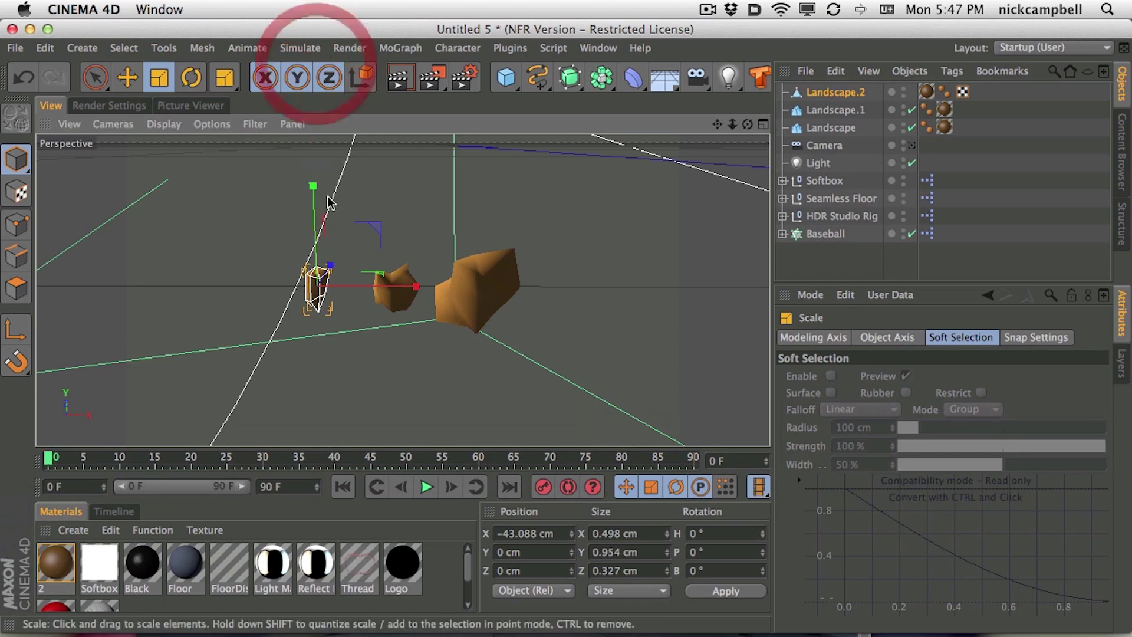
click(399, 77)
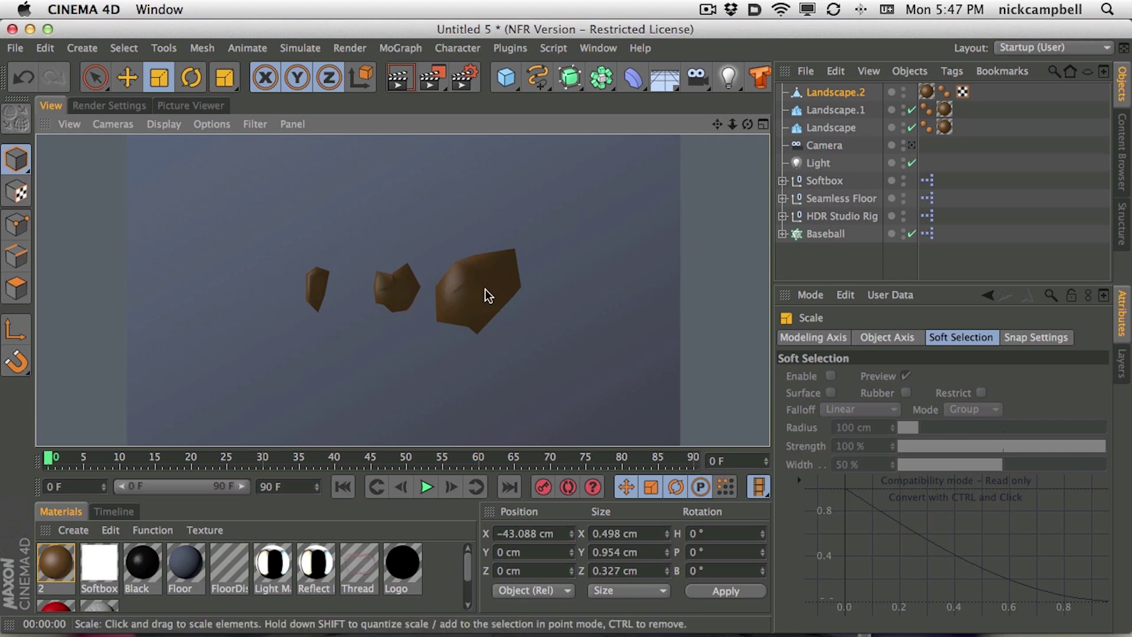
click(840, 108)
key(super+d)
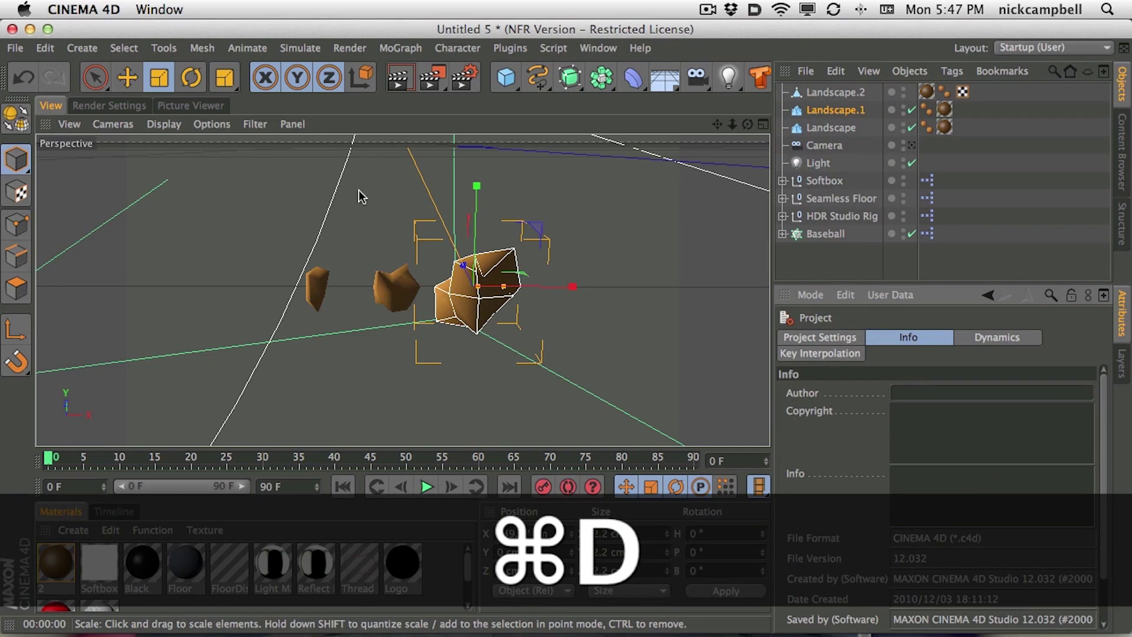
click(127, 77)
Step: Copy Landscape.1 as Landscape.3 and place it further right in the row
mouse_move(507, 287)
mouse_down()
mouse_move(608, 289)
mouse_move(519, 290)
mouse_up()
click(825, 110)
key(super+c)
key(super+v)
drag(565, 262, 665, 264)
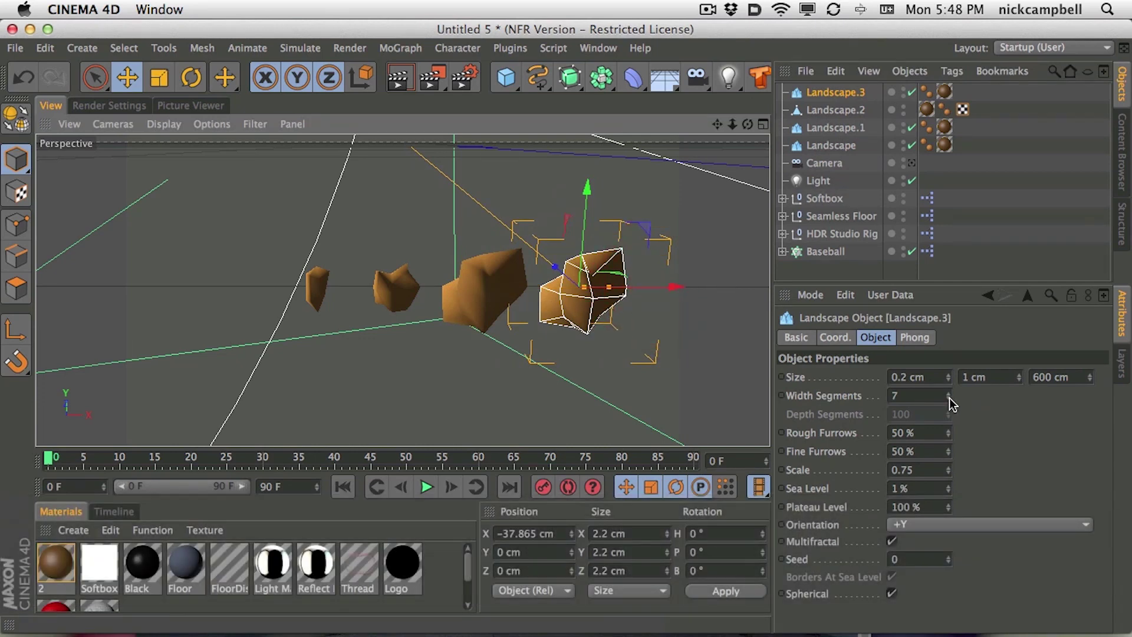
Step: Give Landscape.3 5 width segments and 29% rough furrows, checking with renders
click(948, 399)
click(947, 400)
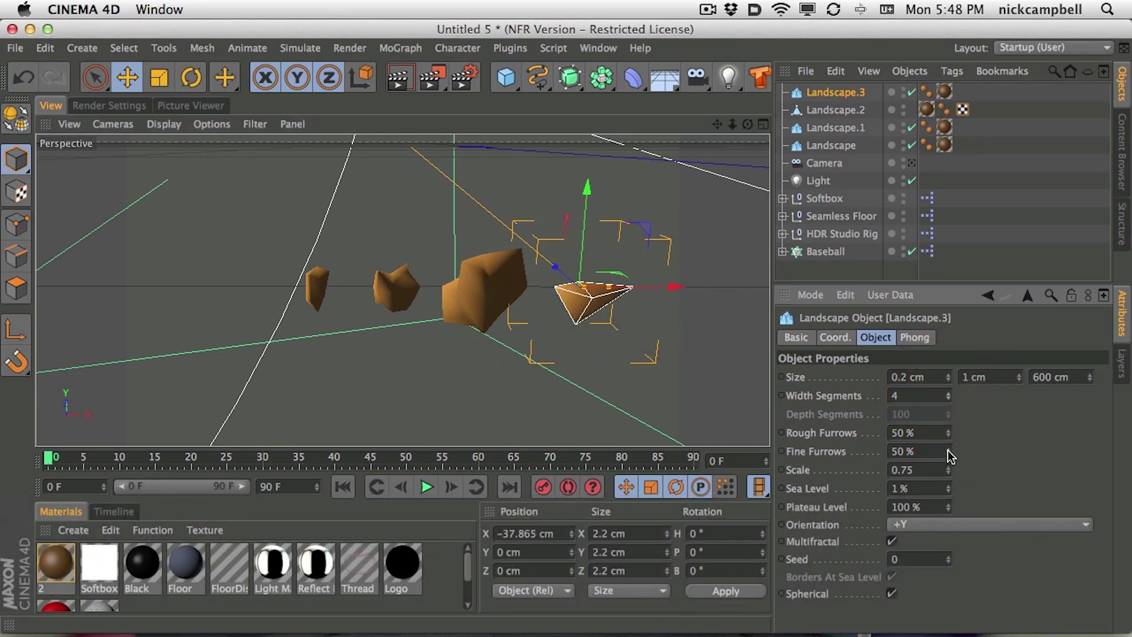
drag(947, 438, 950, 446)
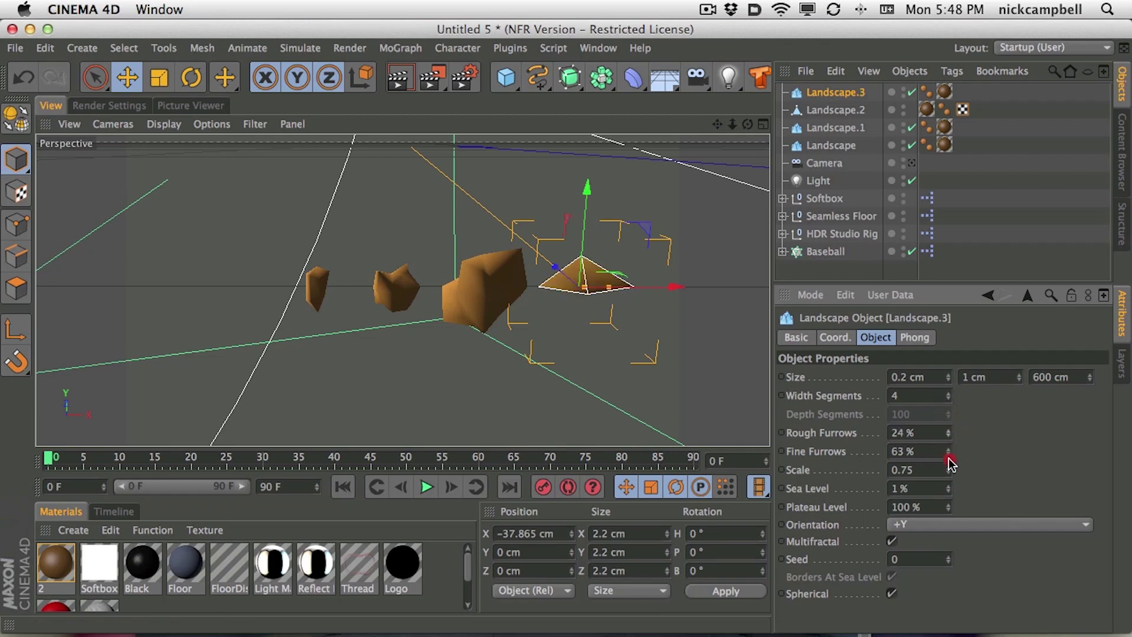
key(2)
drag(566, 295, 470, 308)
key(1)
click(404, 78)
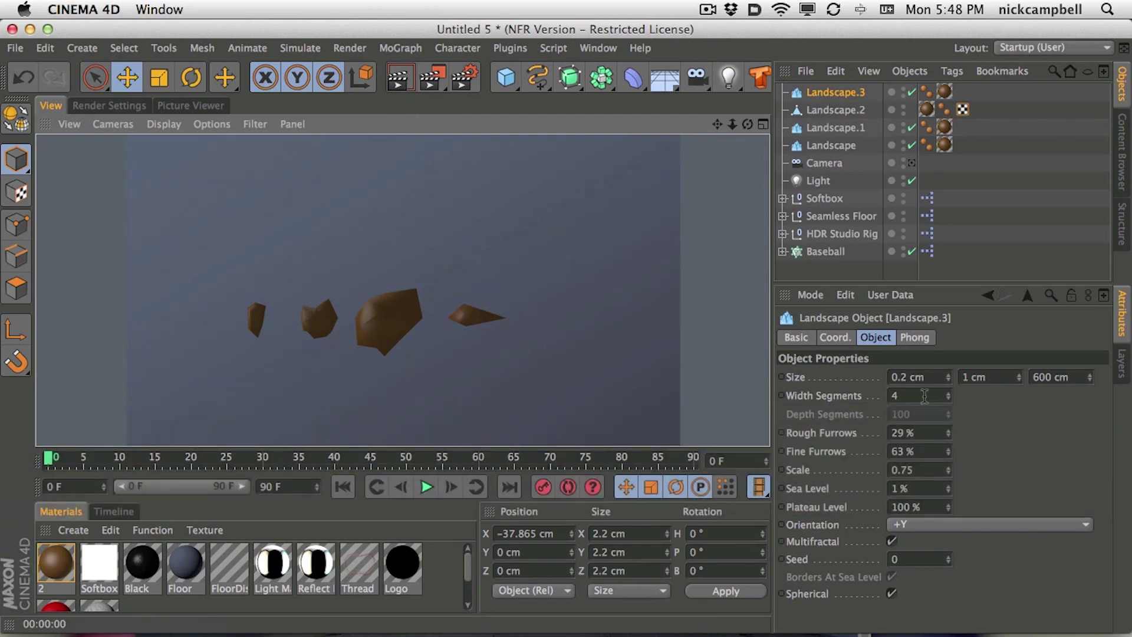
click(948, 393)
click(398, 80)
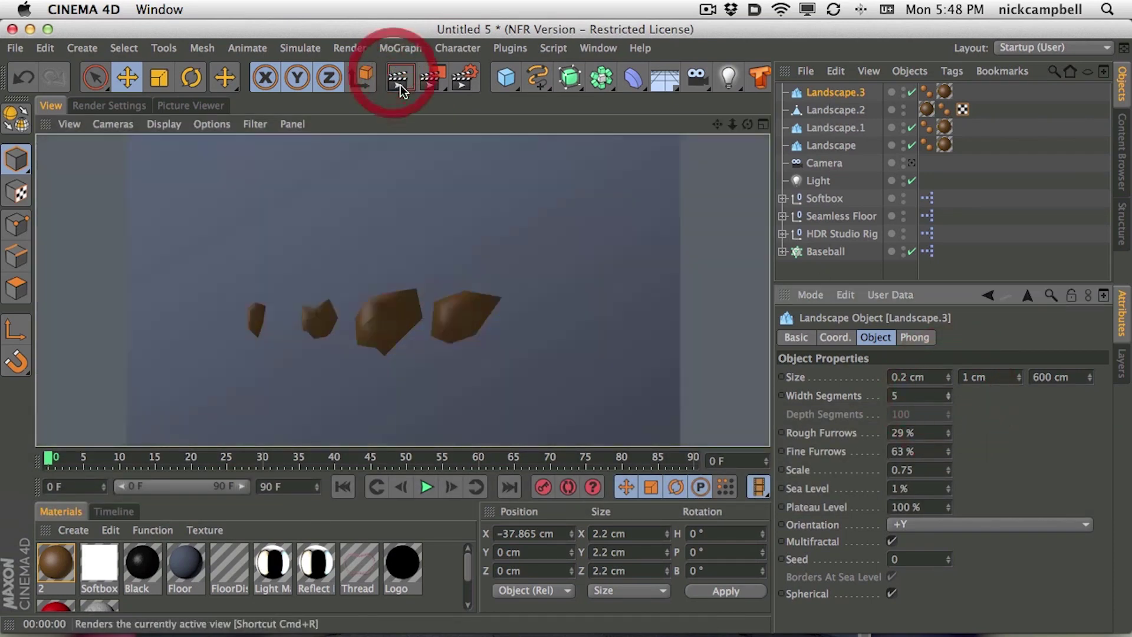
Step: Zoom, pan and orbit the view around the baseball
key(2)
drag(323, 379, 586, 277)
key(1)
key(3)
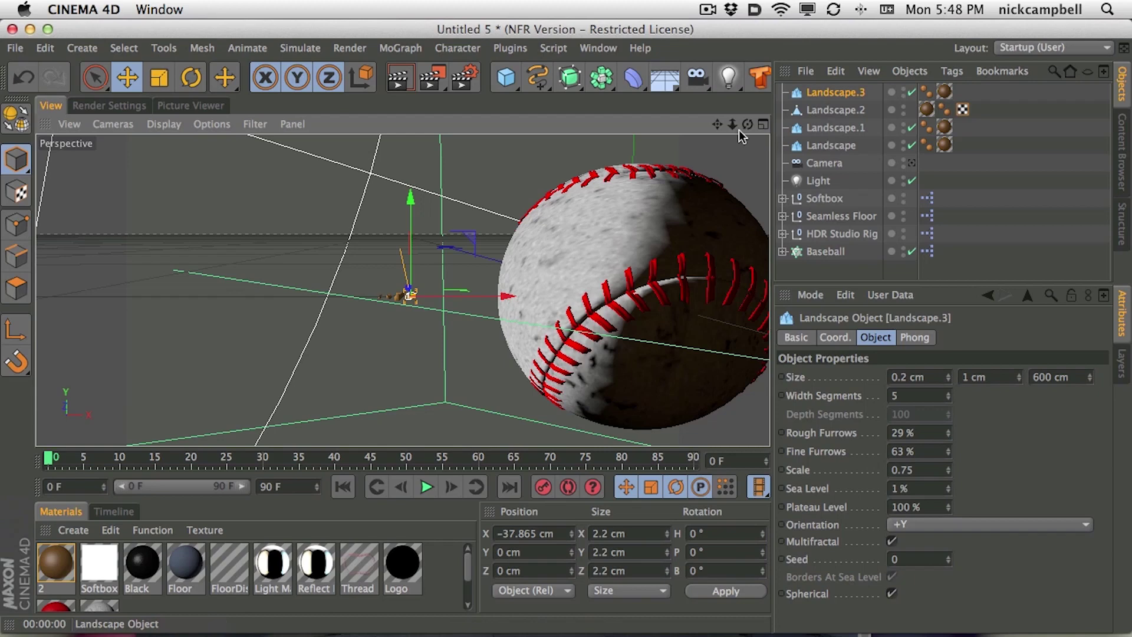
click(171, 49)
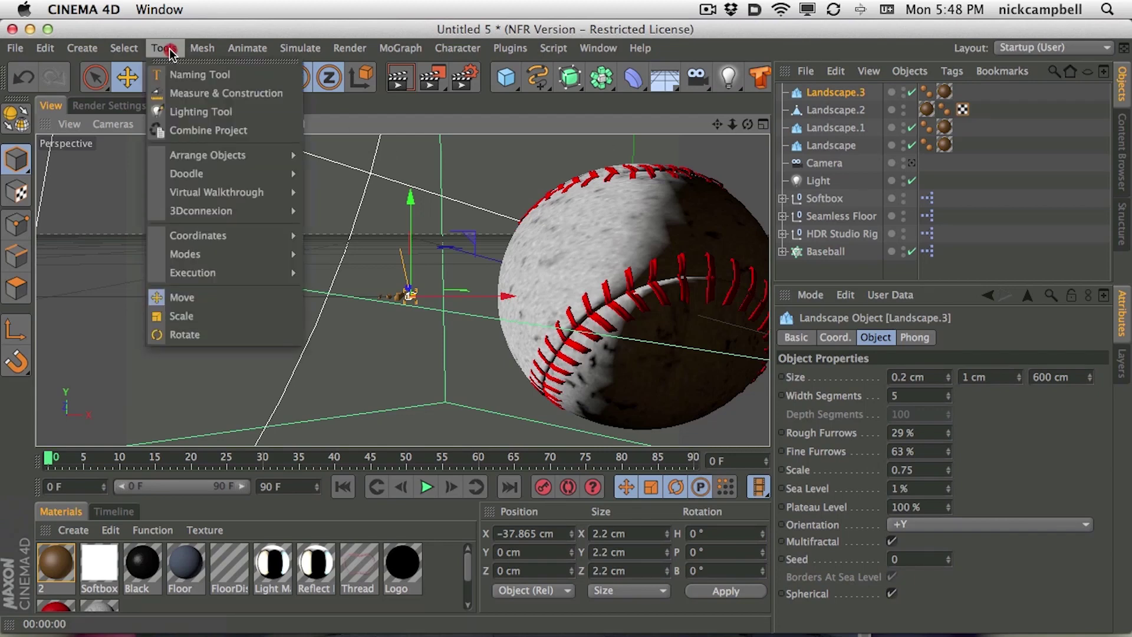
Step: Add a particle emitter, parent the four rocks under it, and enable Show Objects
mouse_move(325, 46)
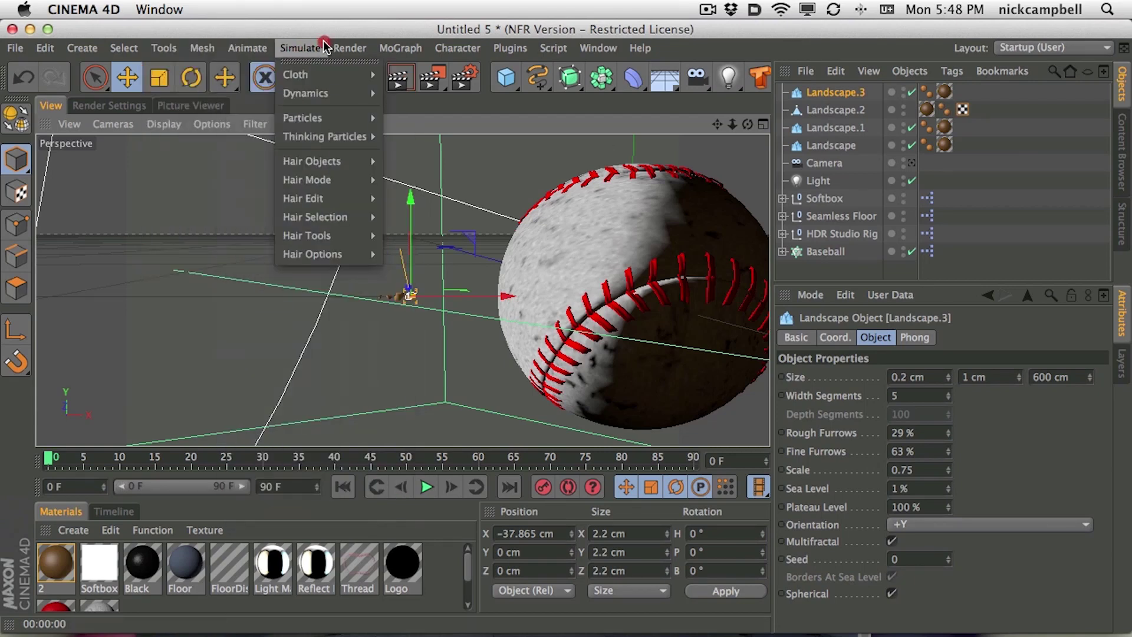
mouse_move(327, 124)
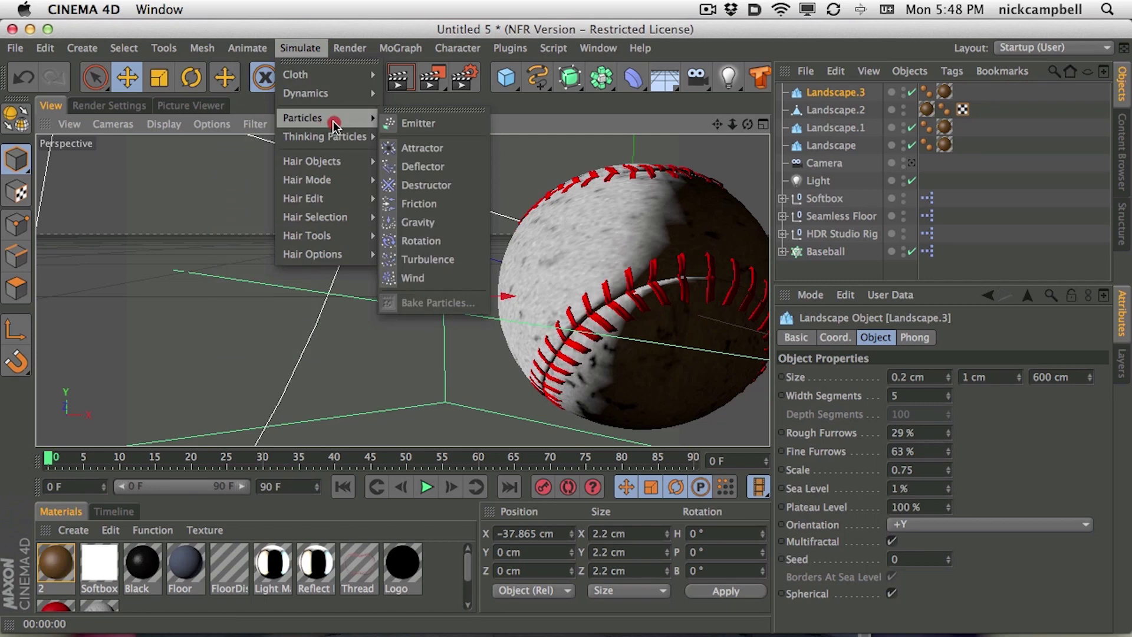
click(422, 122)
click(831, 110)
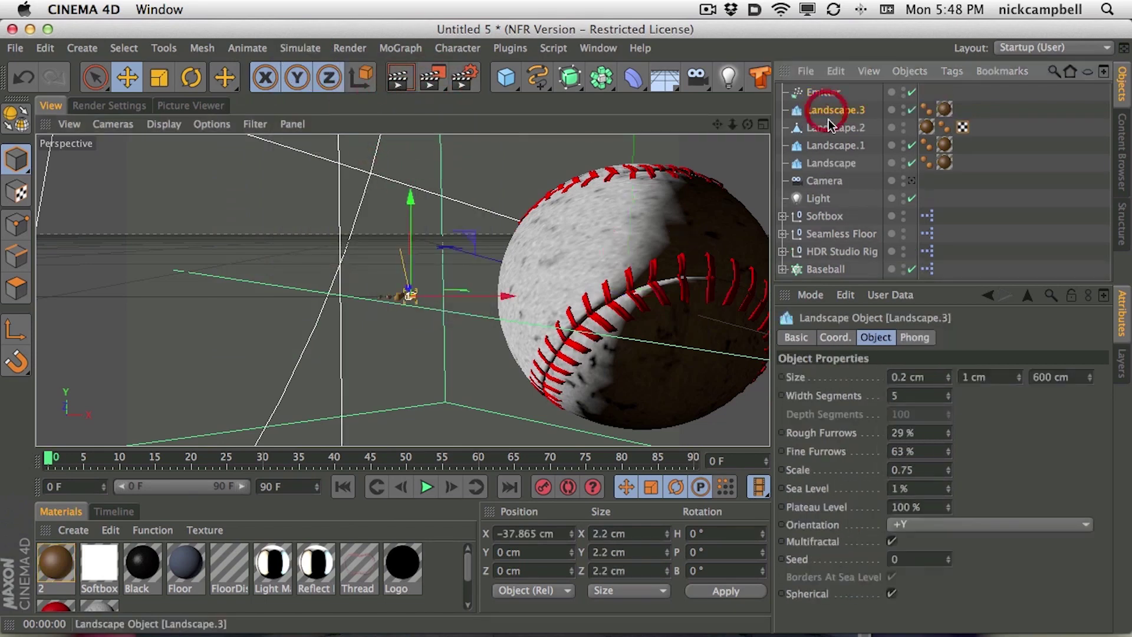
shift+click(831, 162)
drag(831, 163, 829, 95)
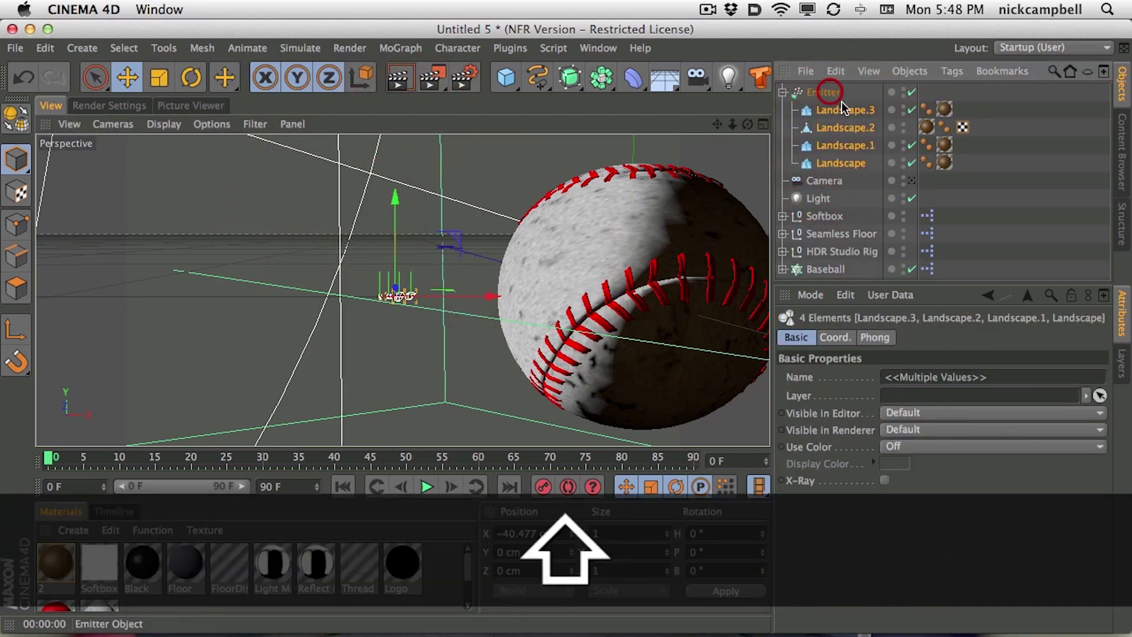
click(823, 92)
click(880, 338)
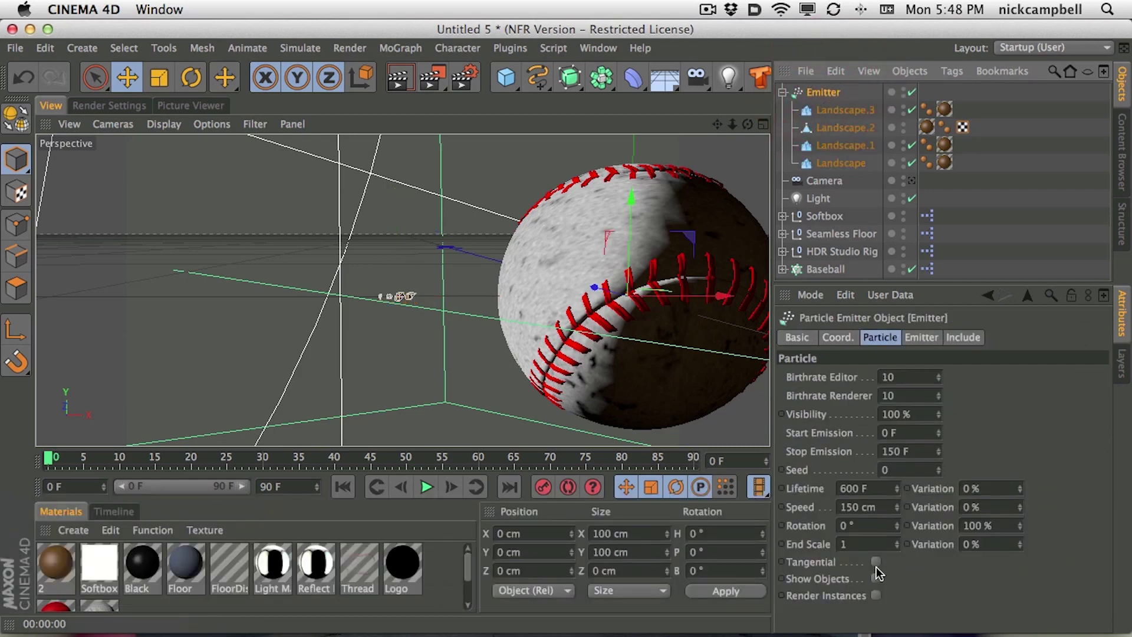
click(877, 578)
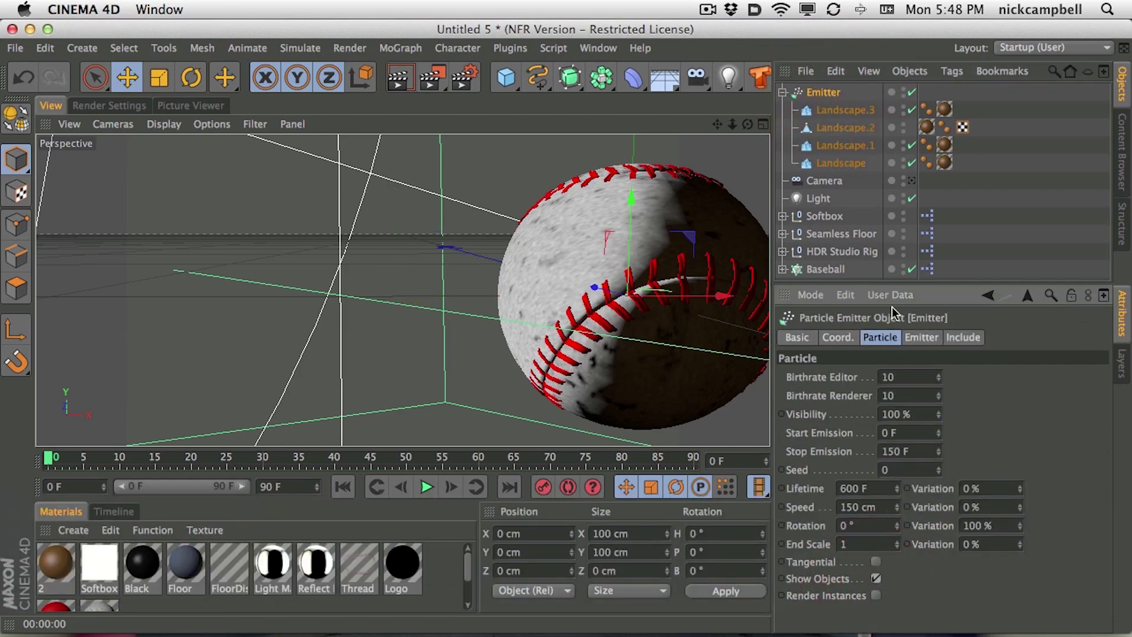
Step: Play the animation and render the view to watch the rock particles
scroll(685, 224, down, 5)
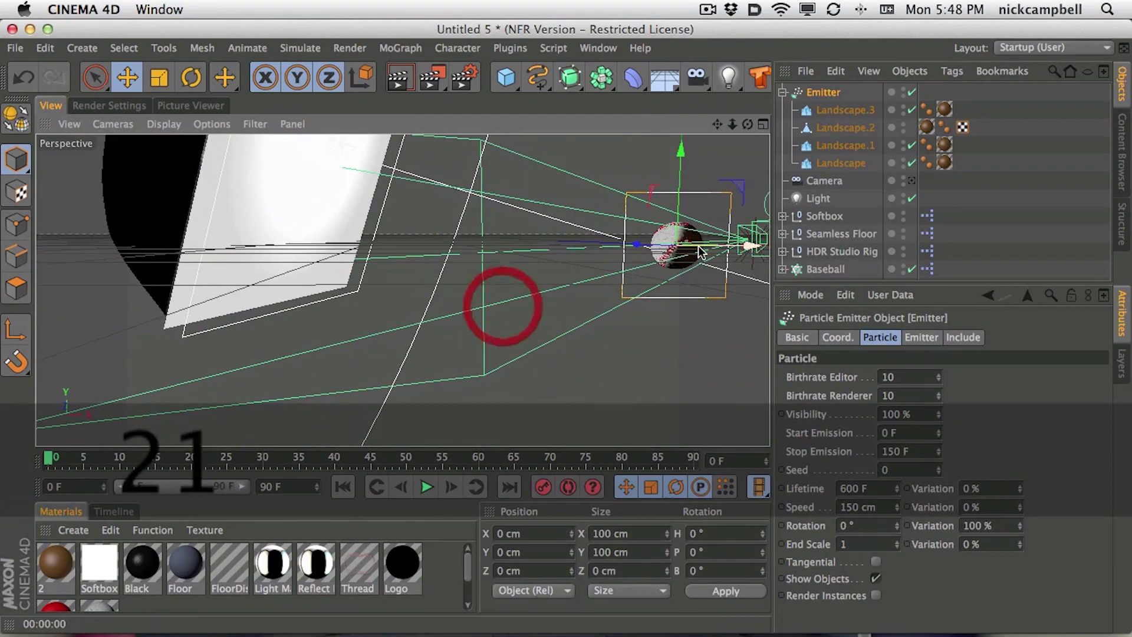
key(o)
click(426, 487)
alt+drag(443, 313, 594, 377)
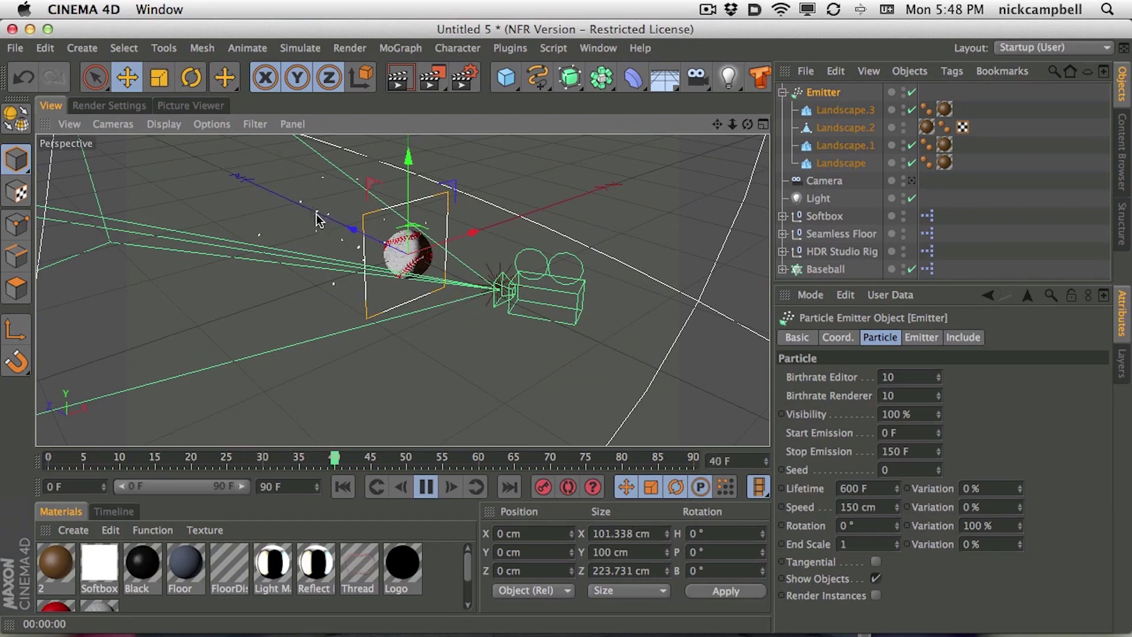
click(399, 77)
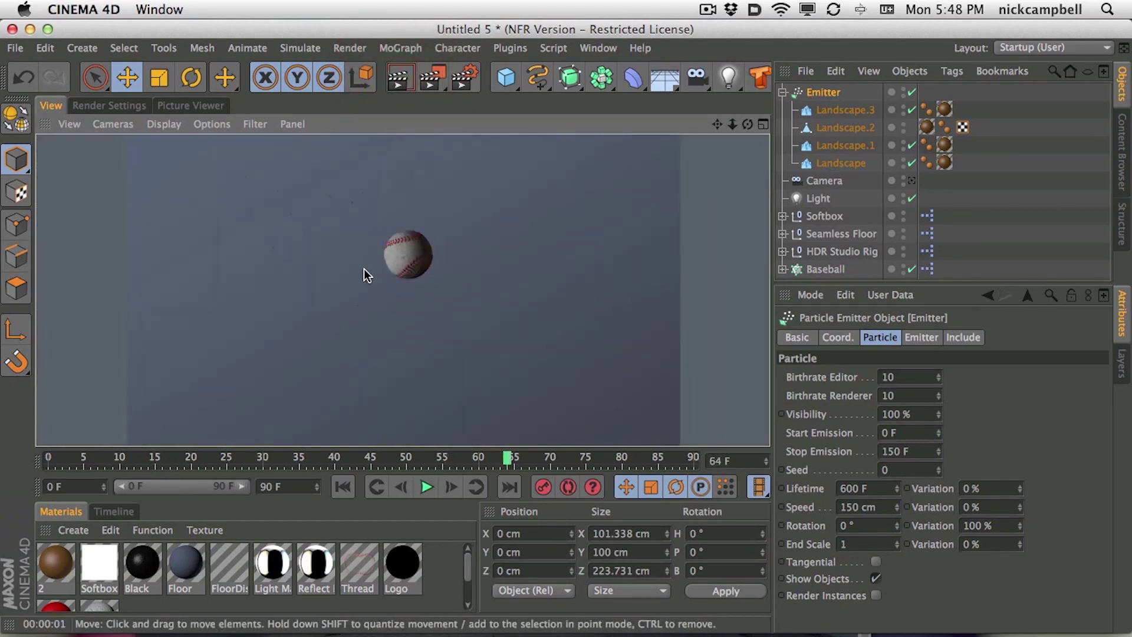
Step: Rotate the emitter's heading to about 87.6°
click(820, 92)
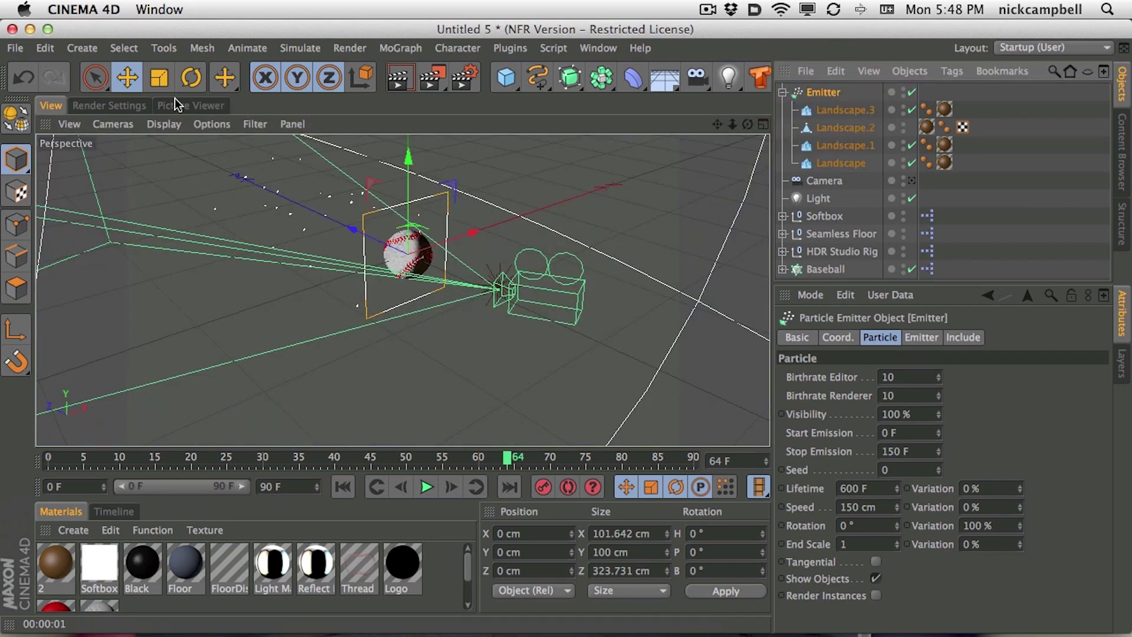
click(191, 77)
drag(417, 285, 557, 268)
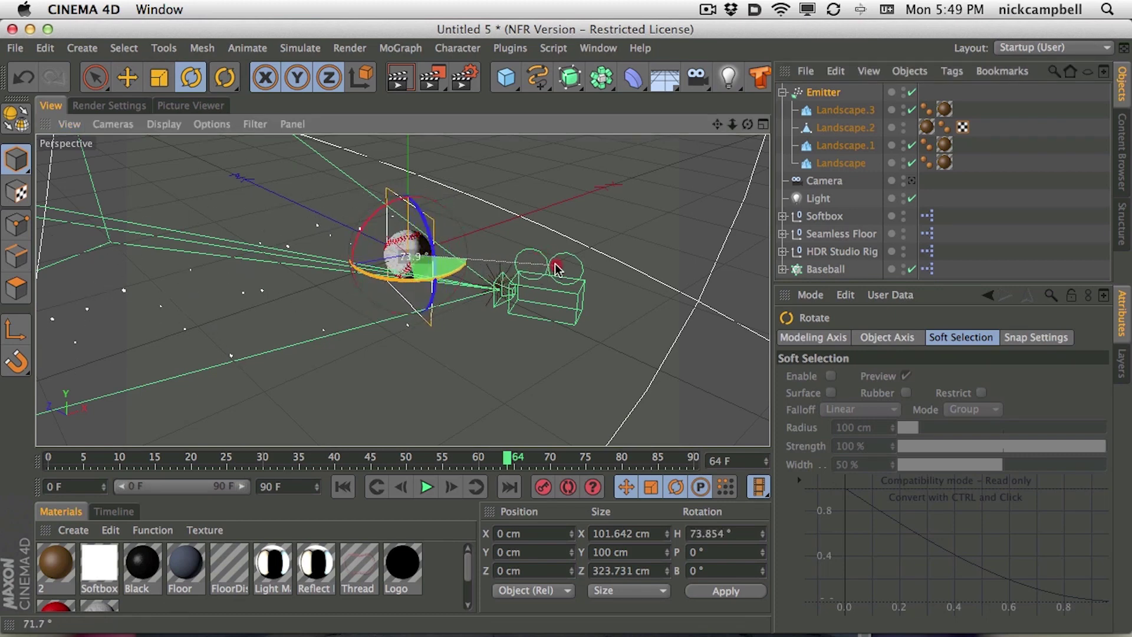
drag(579, 262, 965, 318)
key(2)
click(823, 92)
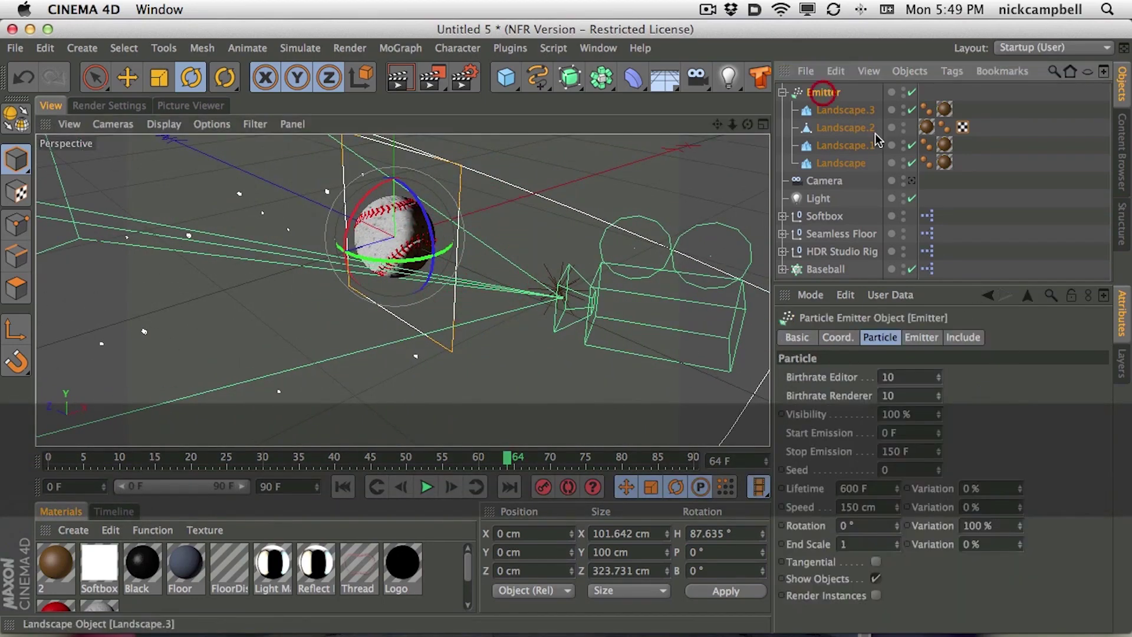
click(922, 337)
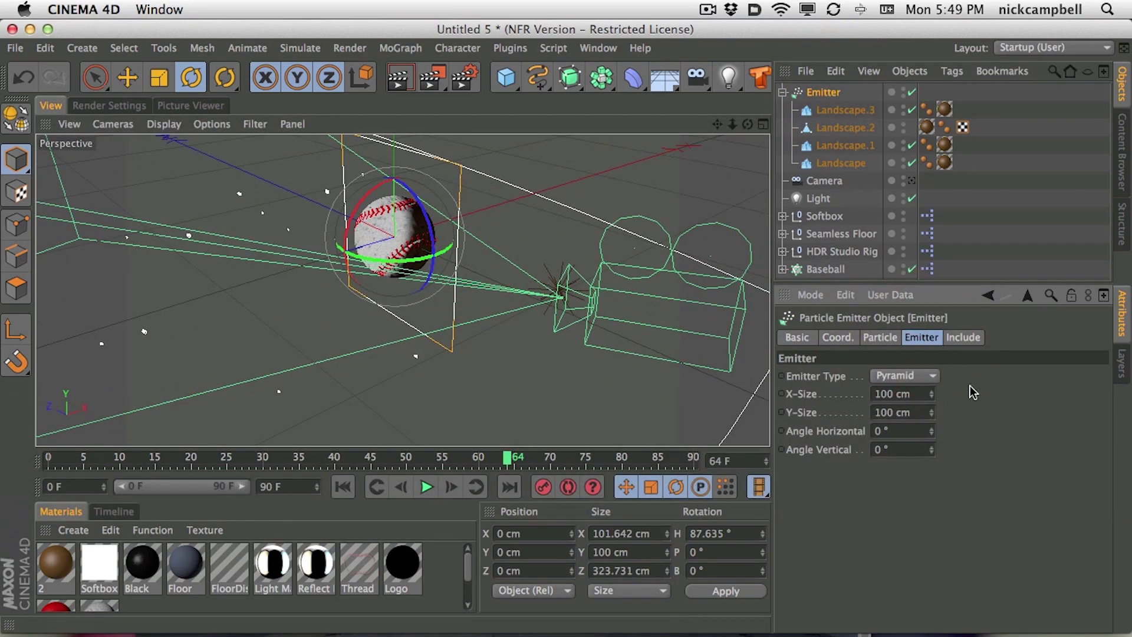
Step: Set emitter X-Size 28 cm and Y-Size 39 cm, preview playback, then switch to QuickTime Player
drag(931, 413, 933, 465)
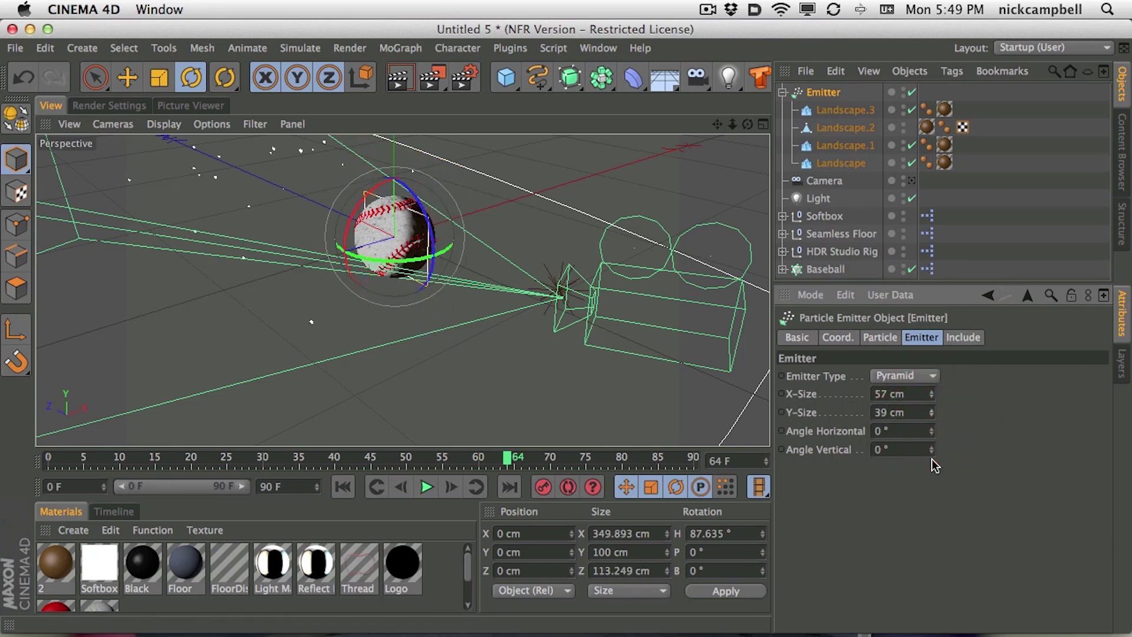
click(931, 396)
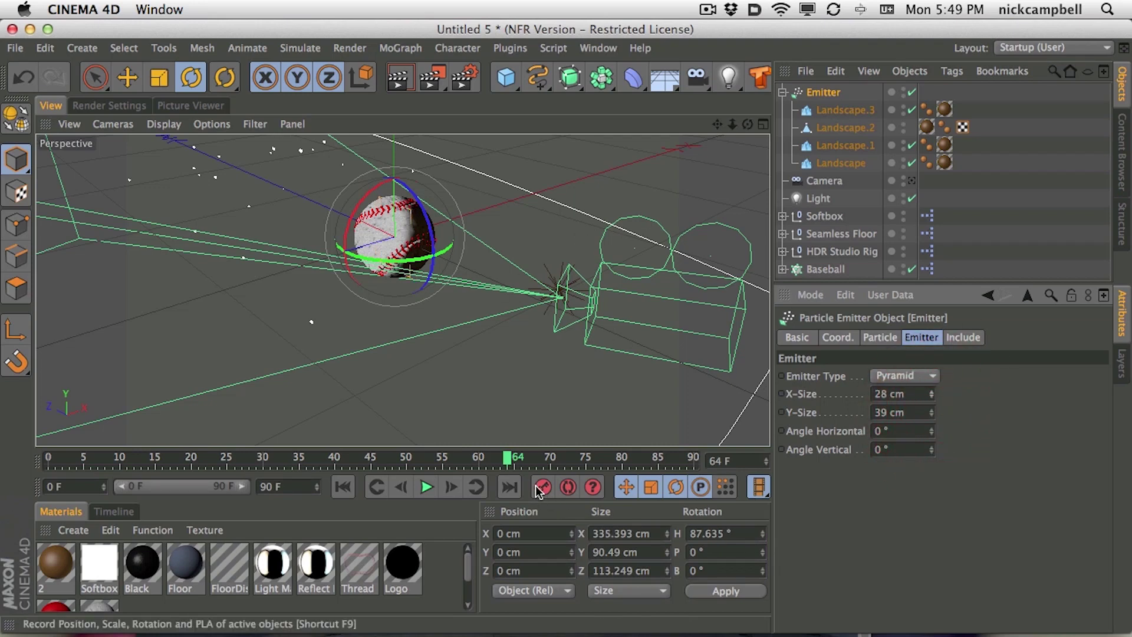
click(425, 487)
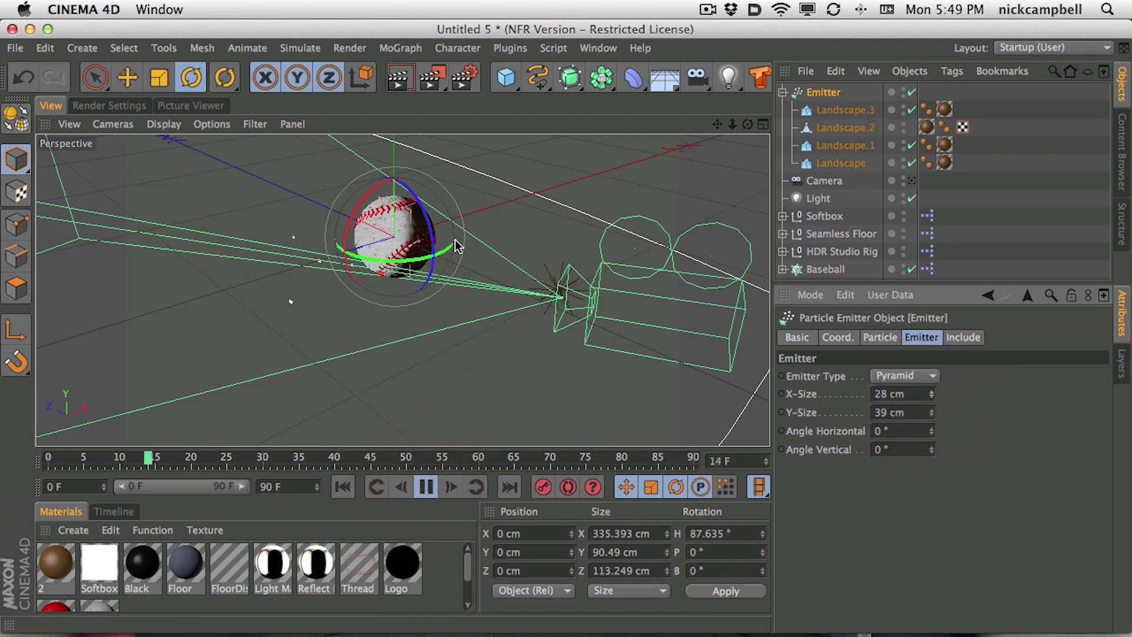
drag(397, 230, 300, 180)
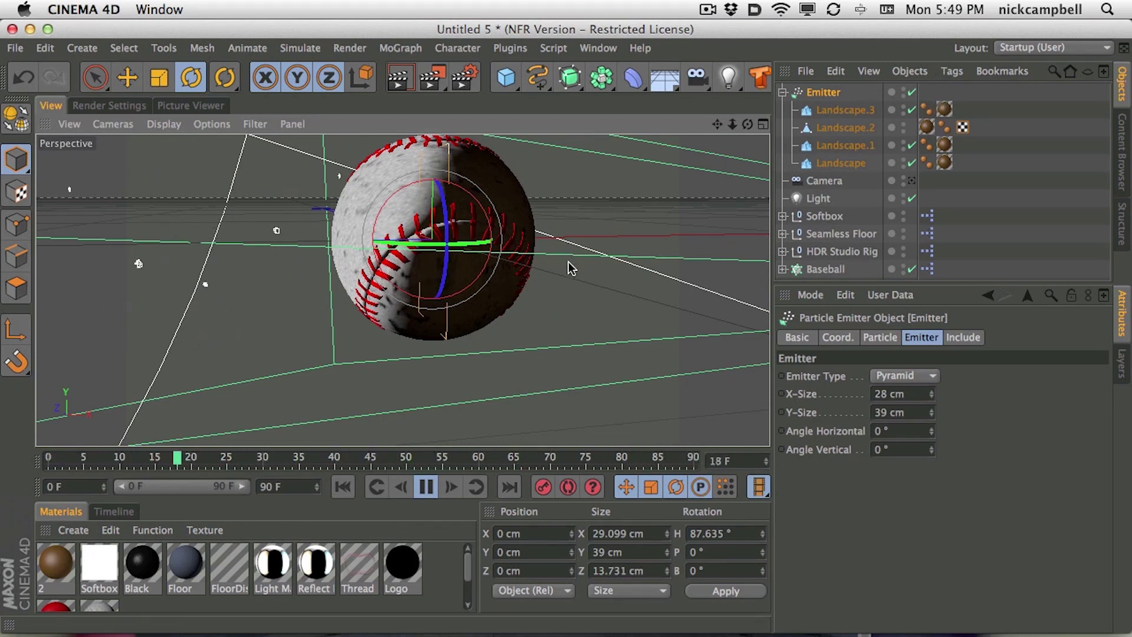
key(super+Tab)
key(super+Tab)
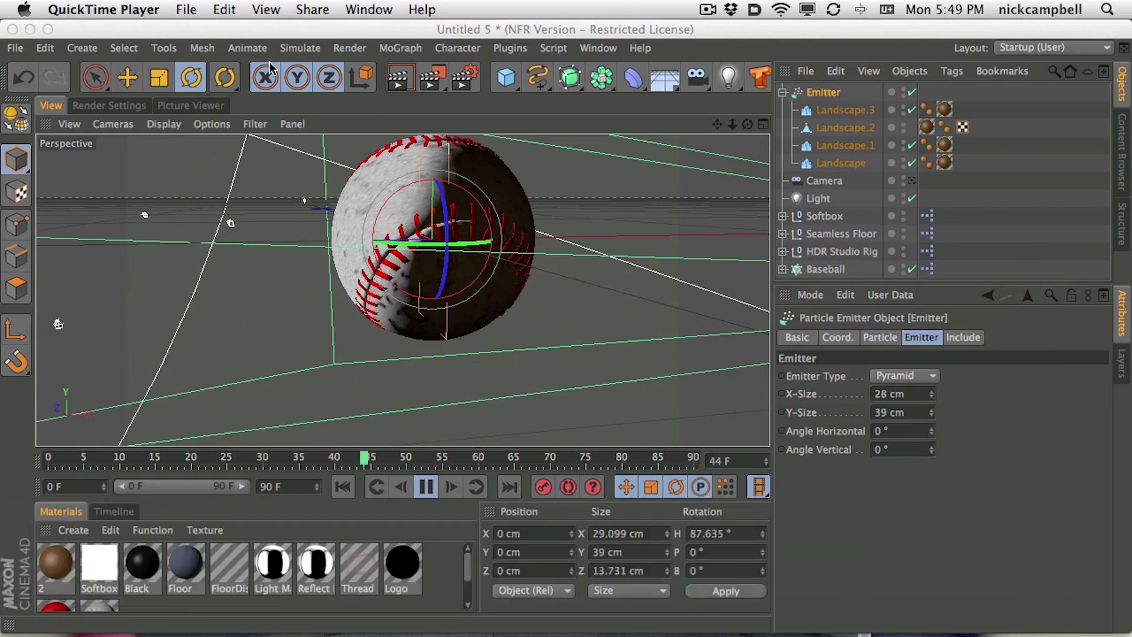
click(185, 10)
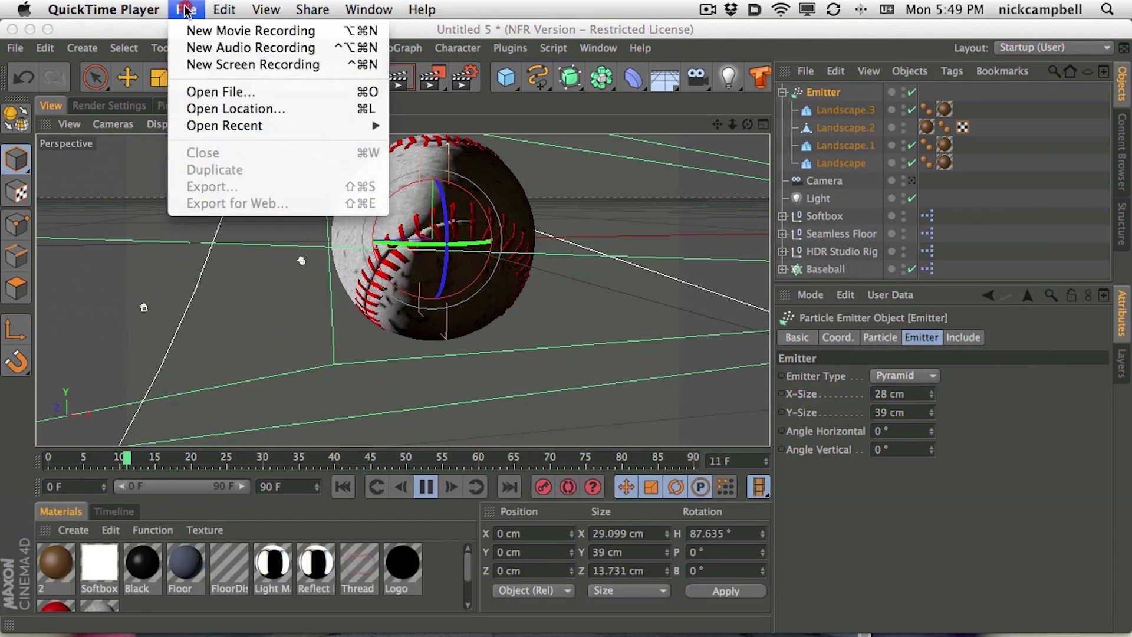
click(186, 10)
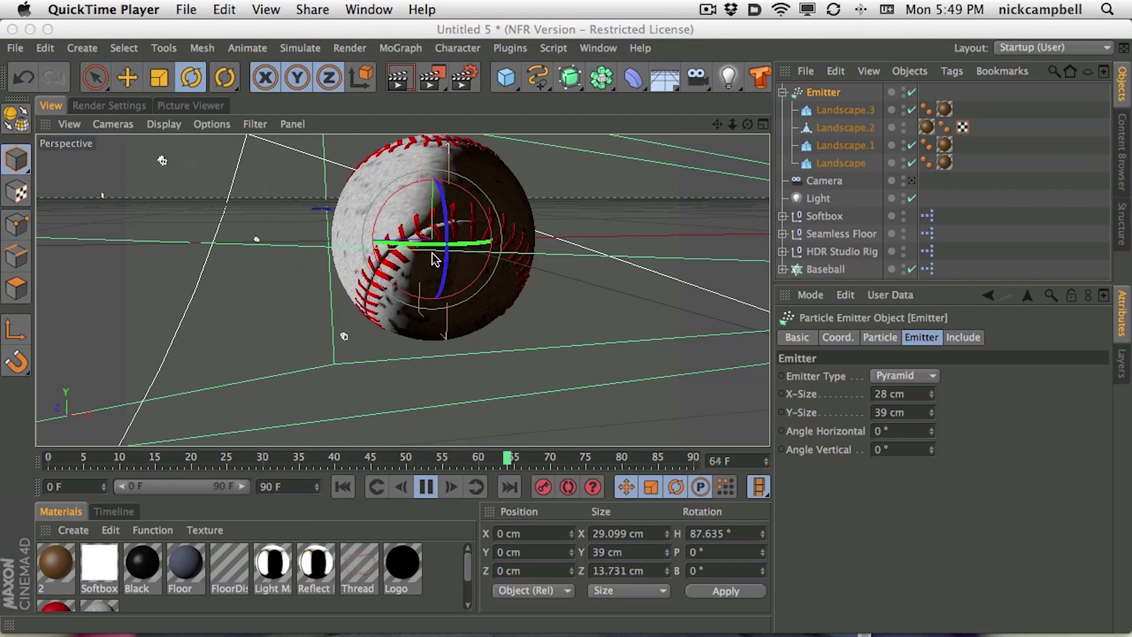
alt+drag(436, 257, 721, 248)
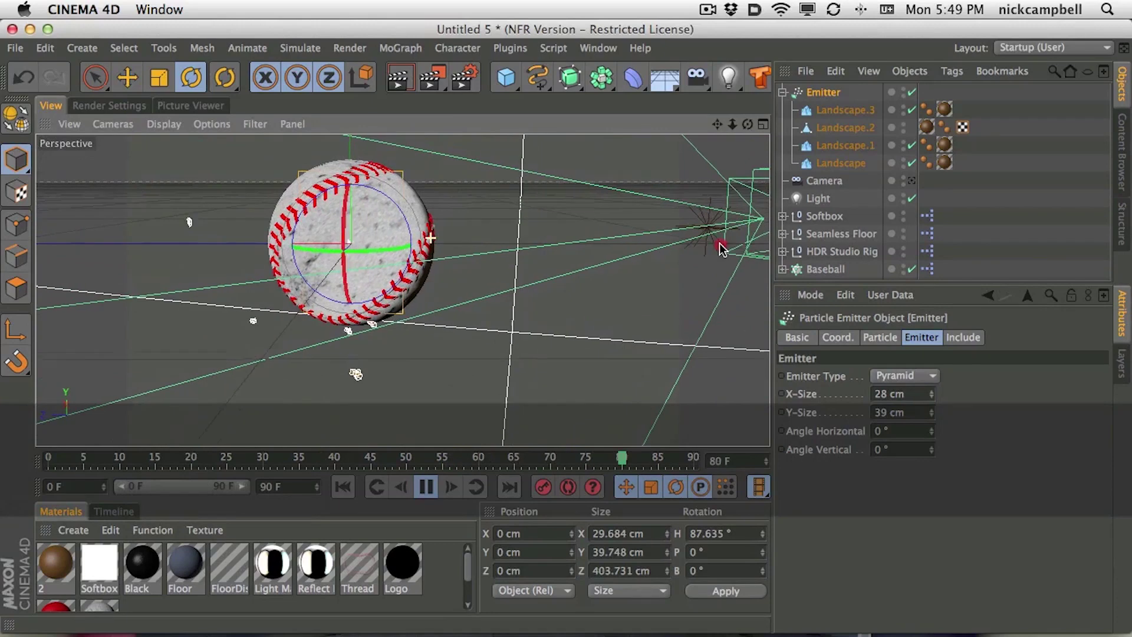
Step: Move the emitter right beside the baseball and set its X-Size to 18 cm
click(823, 92)
click(127, 77)
drag(338, 251, 463, 246)
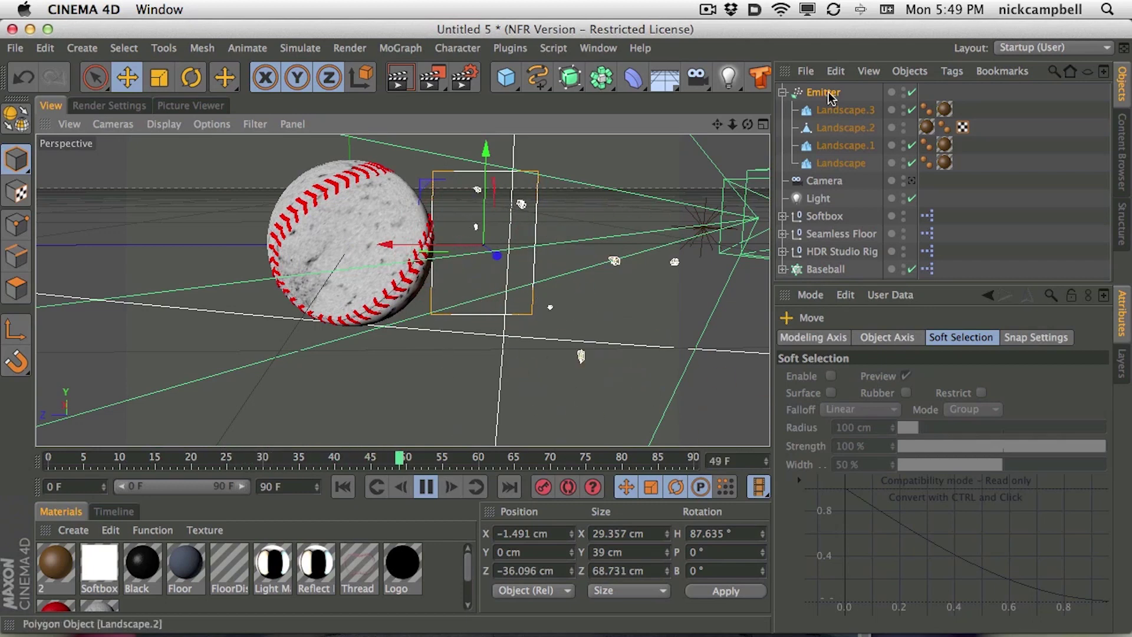
click(826, 92)
click(932, 413)
drag(933, 415, 939, 404)
mouse_move(470, 247)
mouse_down()
mouse_move(453, 248)
mouse_move(468, 247)
mouse_up()
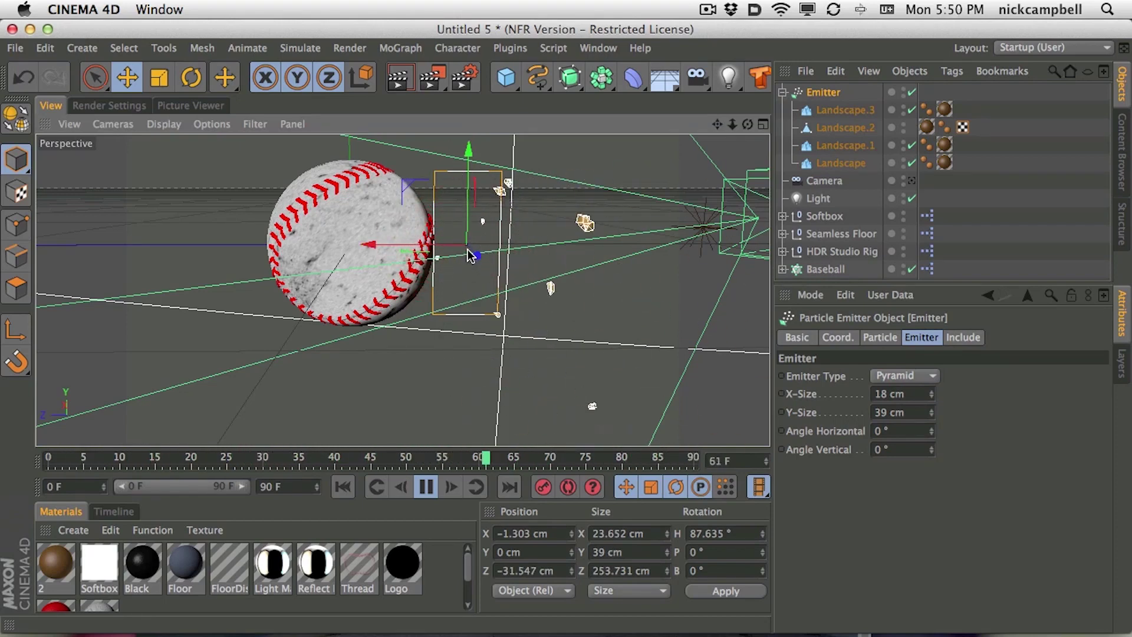
drag(446, 248, 441, 250)
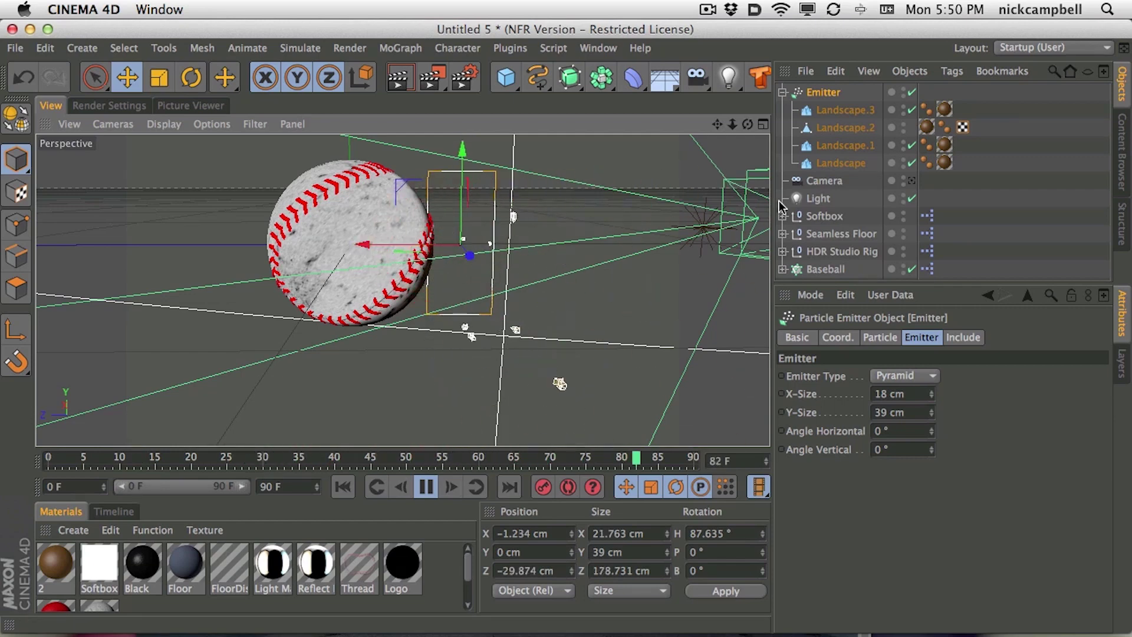
Step: Drag the emitter along X to 7.715 cm while viewing through the scene camera
click(913, 180)
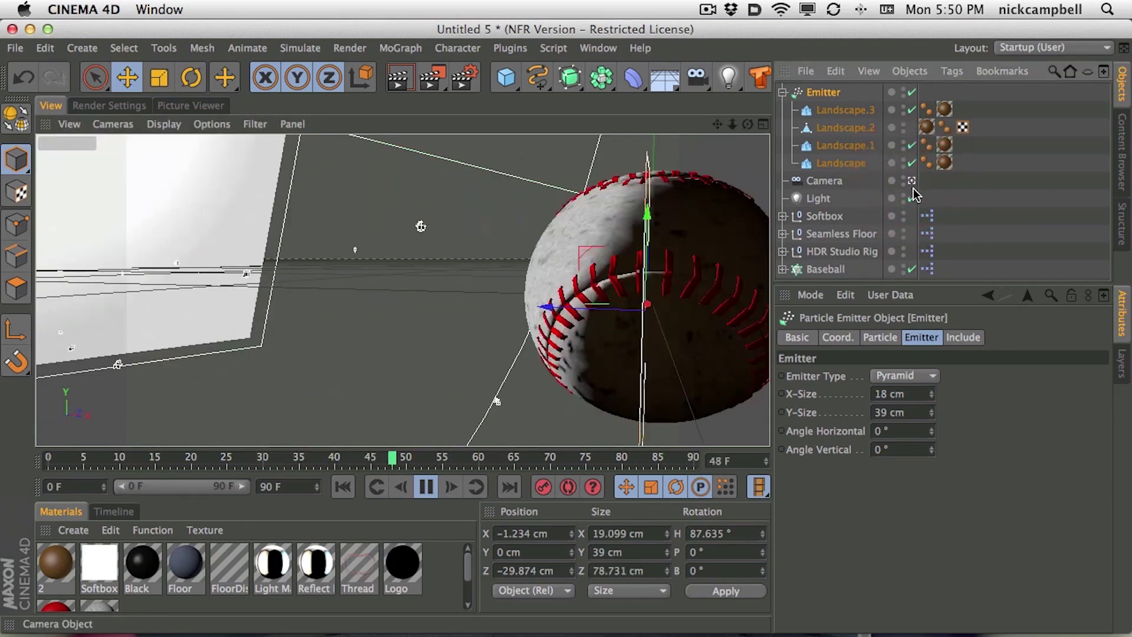
drag(593, 305, 720, 308)
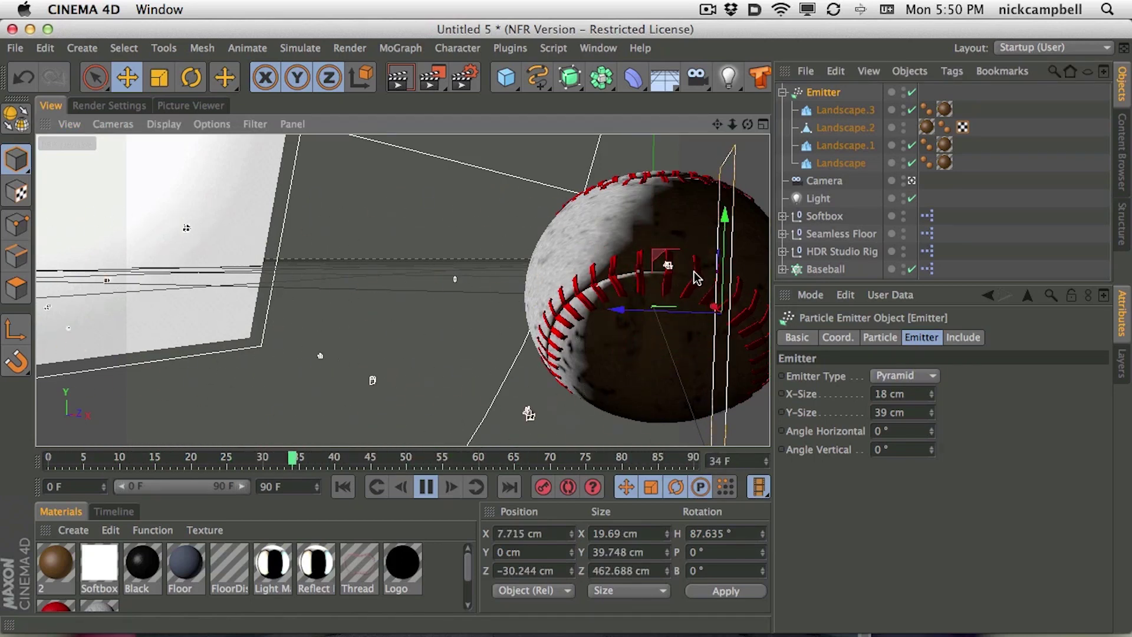
click(912, 181)
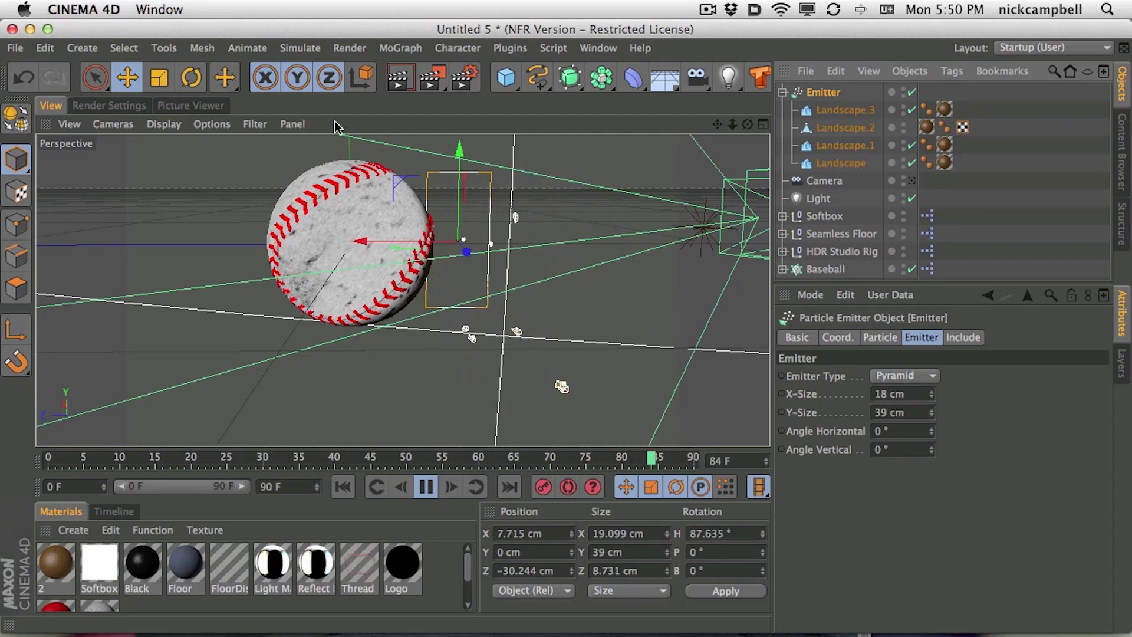
Step: Browse the particle menus without adding anything, orbit the scene, and return to the camera view
click(201, 48)
mouse_move(260, 48)
mouse_move(300, 48)
mouse_move(323, 121)
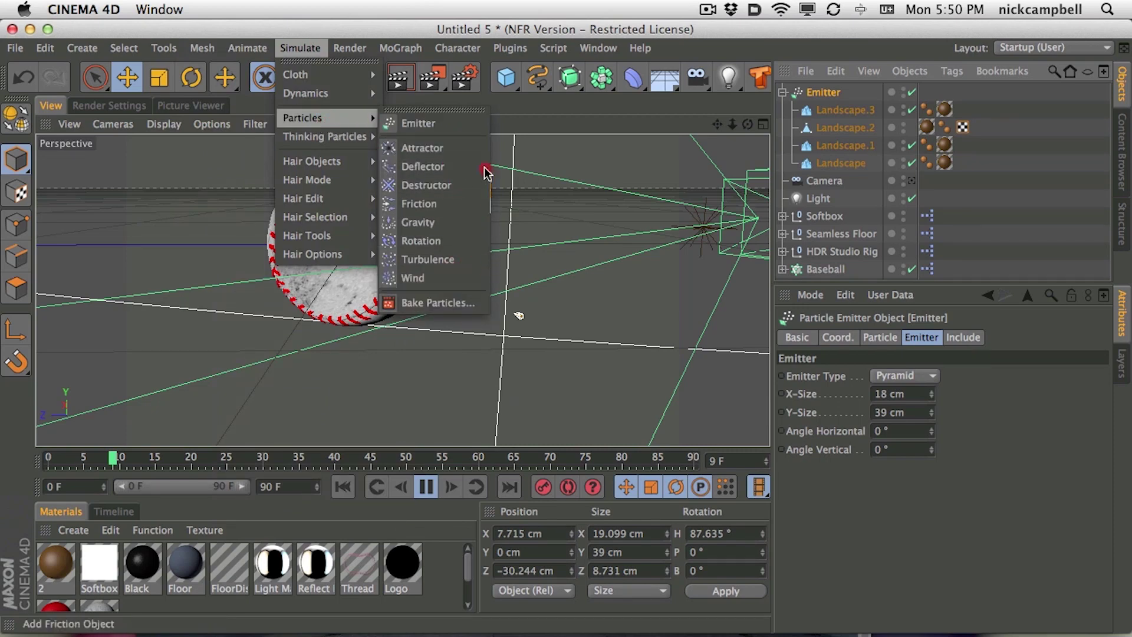
click(345, 286)
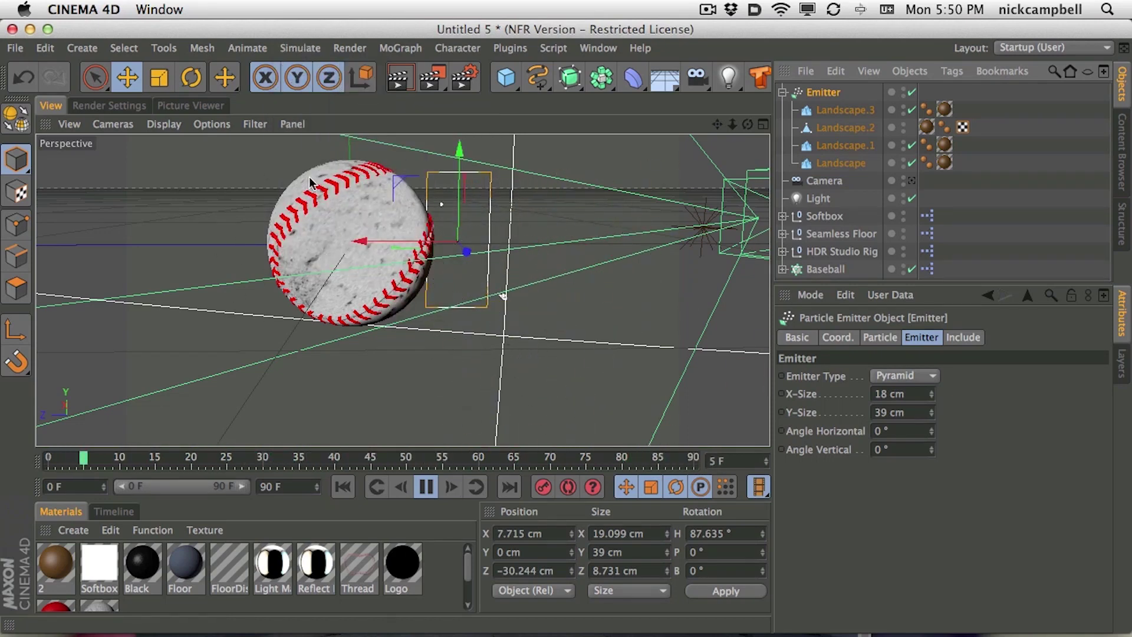
drag(415, 254, 507, 233)
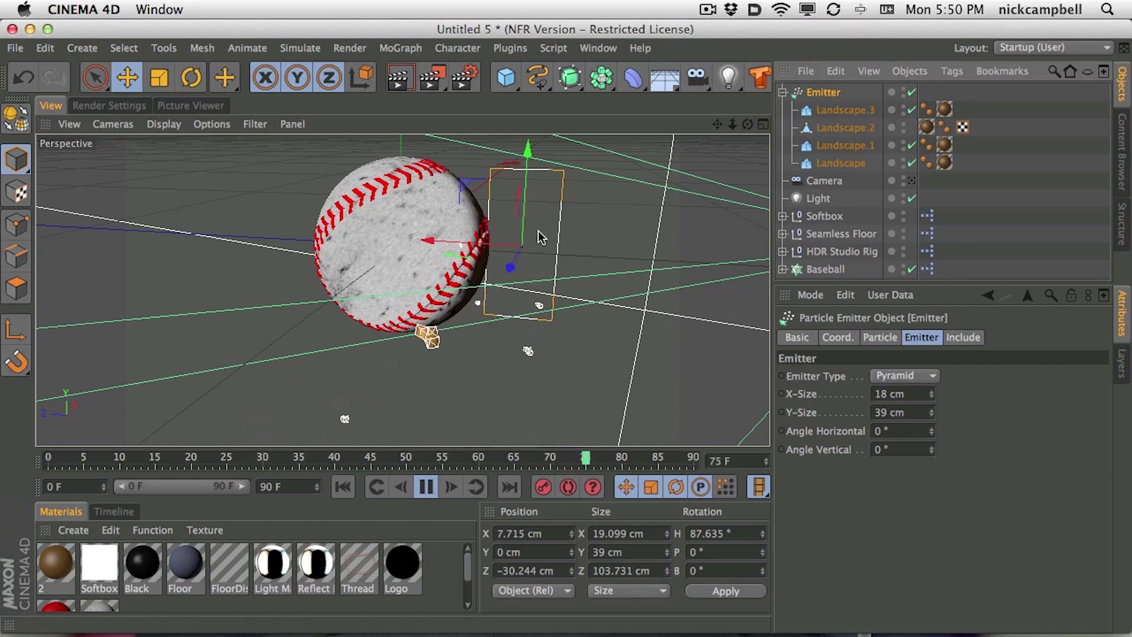
alt+drag(354, 231, 171, 223)
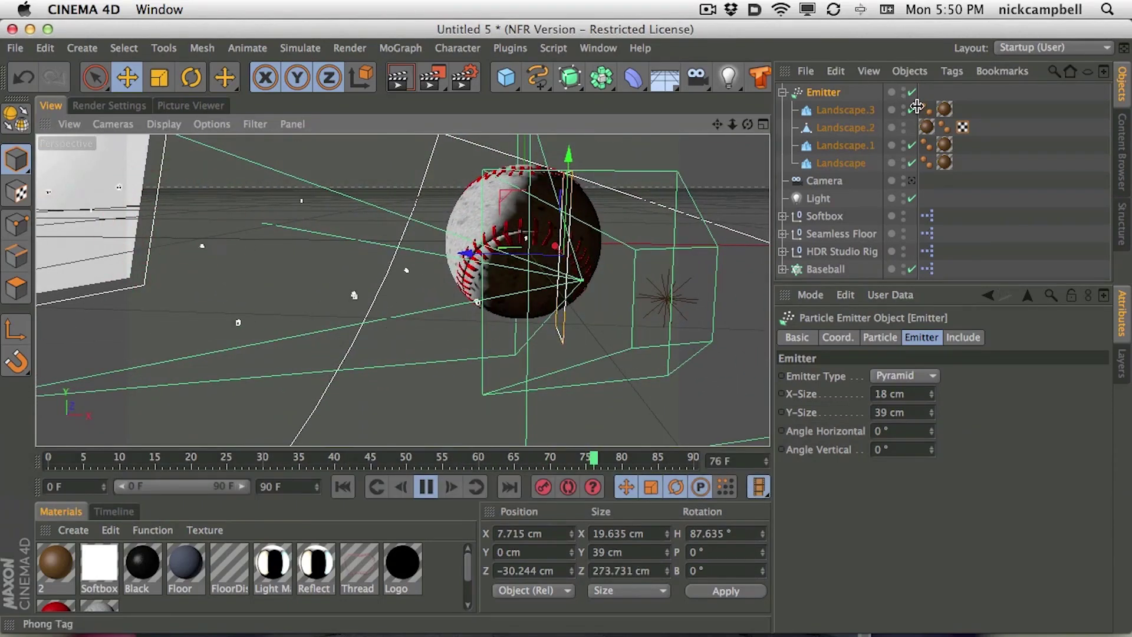
click(911, 181)
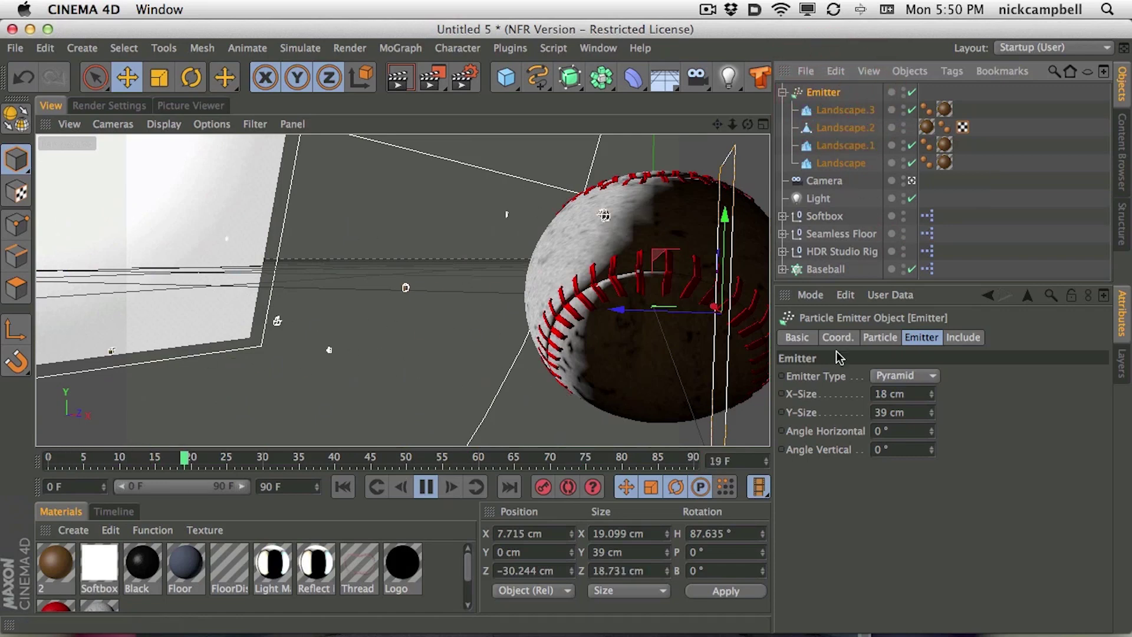
click(879, 337)
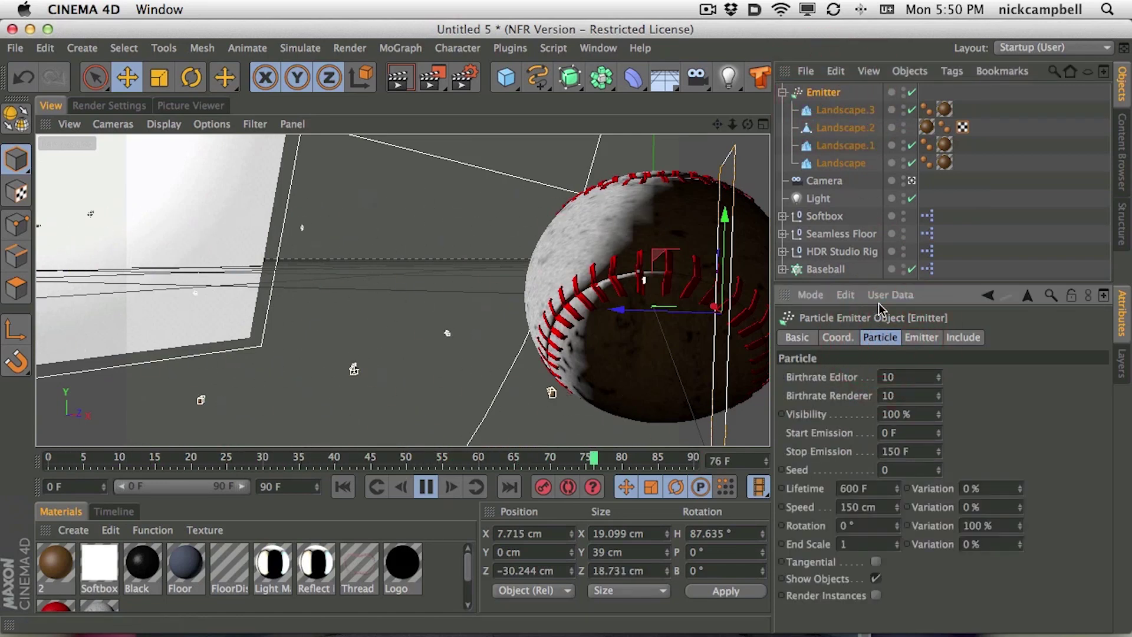
Step: Set both the editor and renderer Birthrate to 50
double_click(910, 380)
text(50)
key(Tab)
text(50)
key(Return)
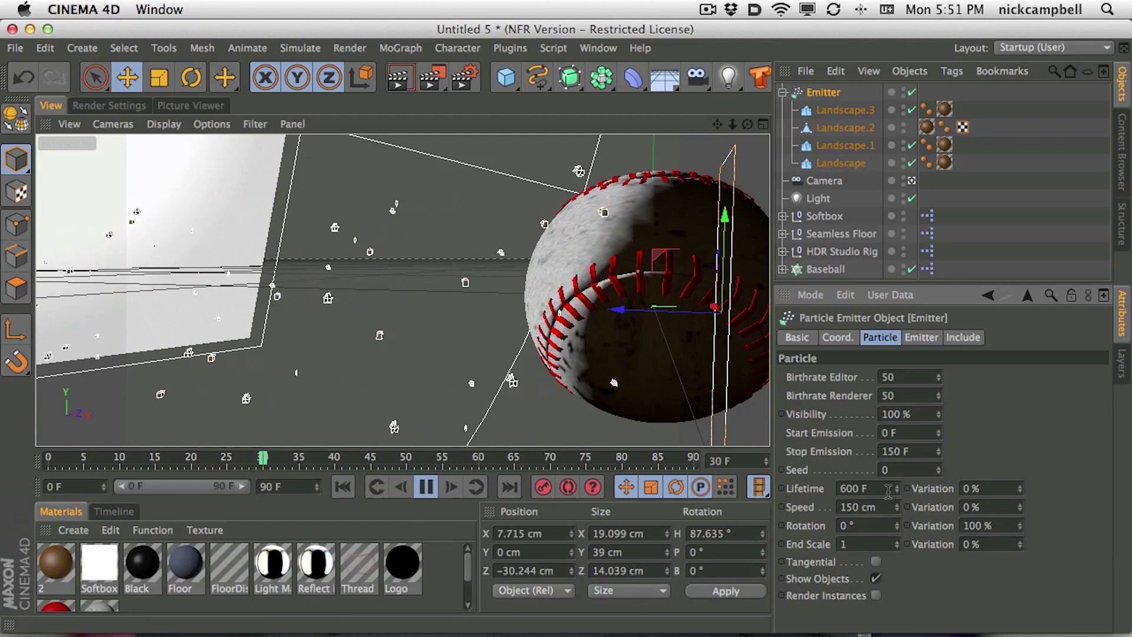
Step: Lower the particle speed through 50, 30 and 20 cm
double_click(858, 507)
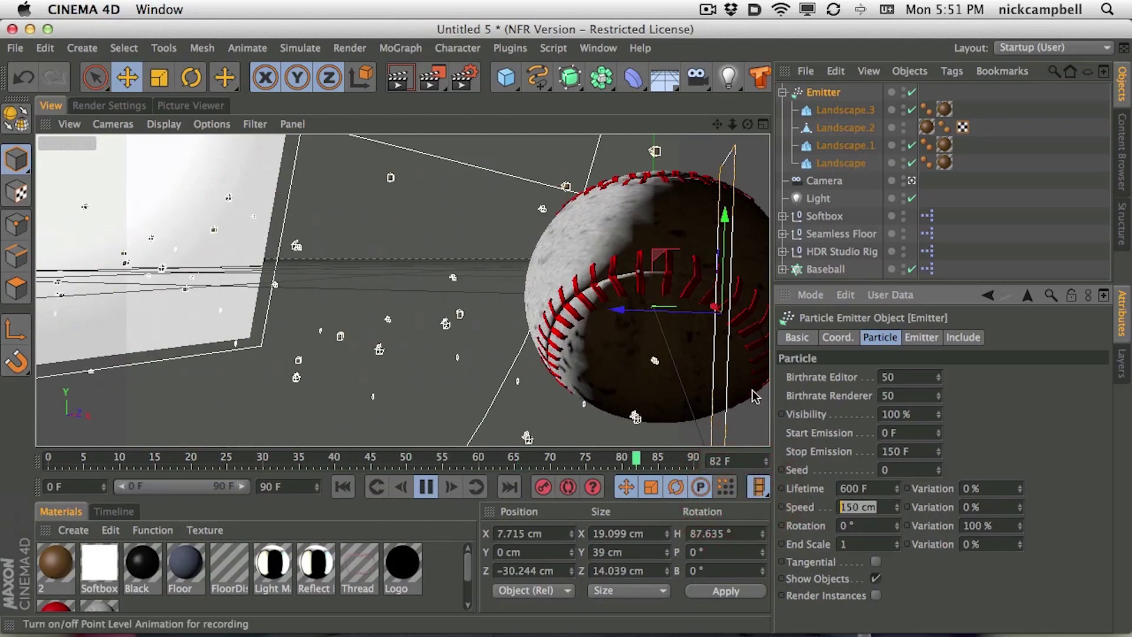
text(50)
key(Return)
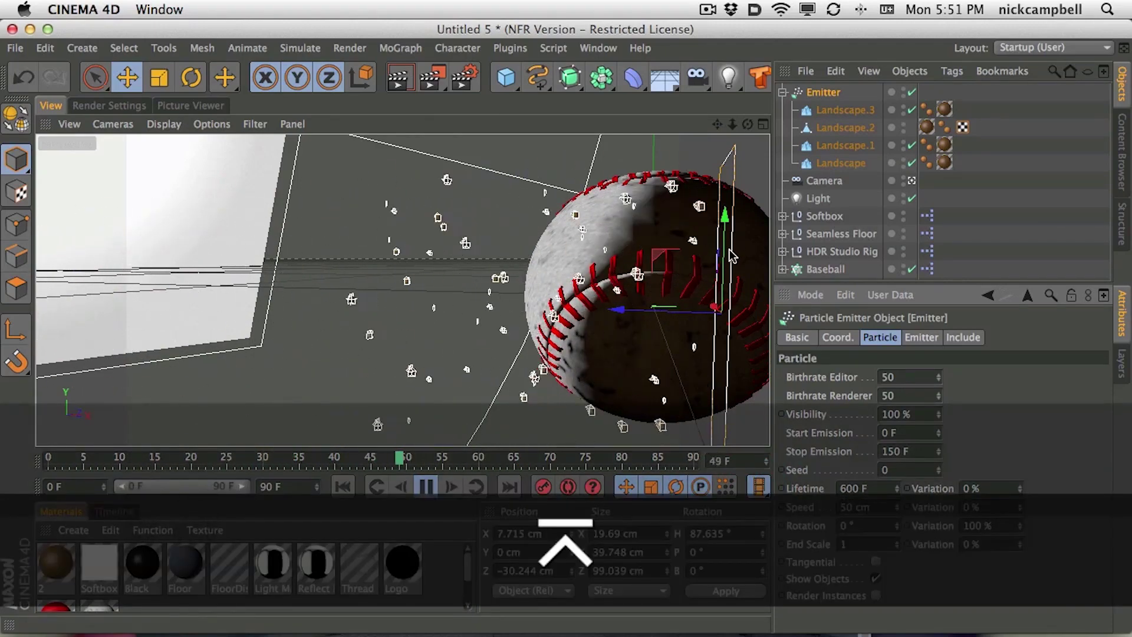
text(30)
key(Return)
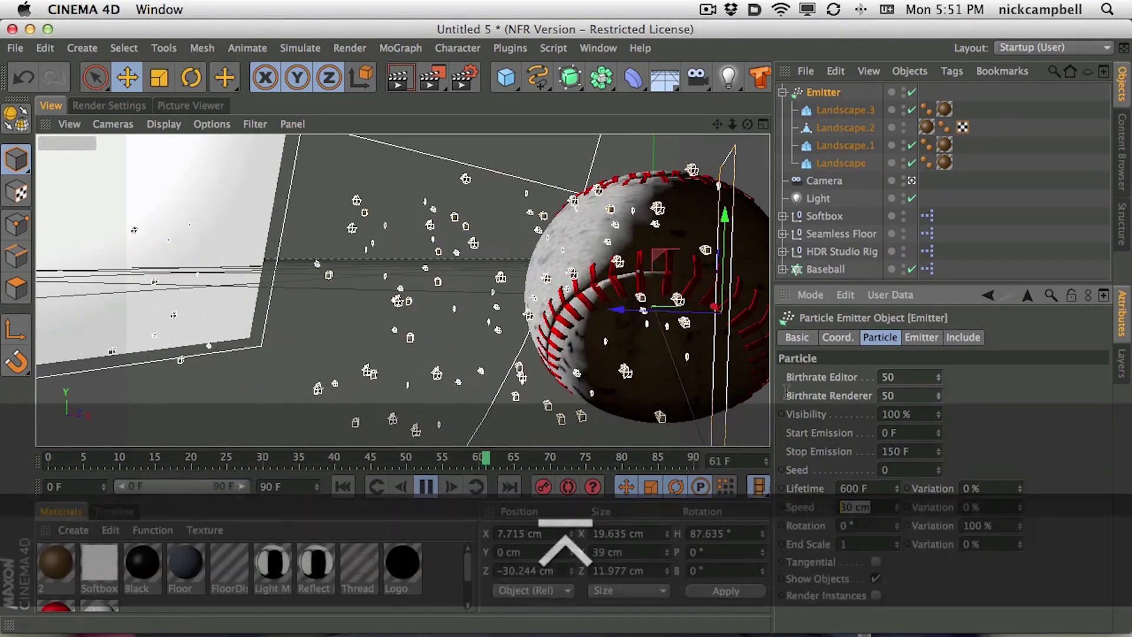
text(20)
key(Return)
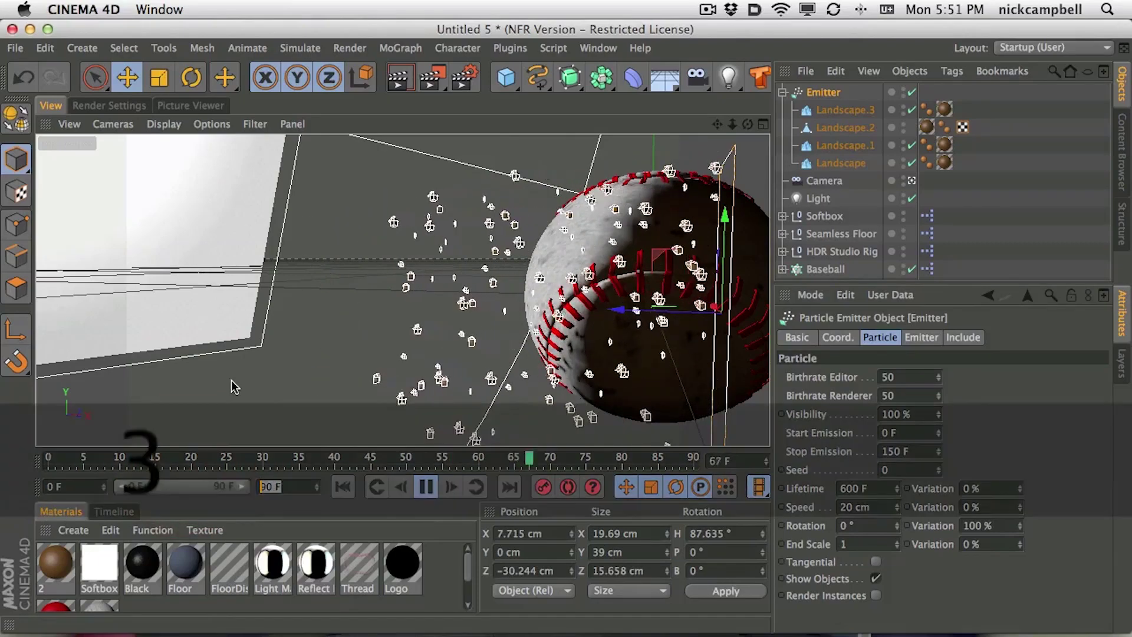
Step: Extend the preview range to 300 frames and stop emission at 300 F
double_click(142, 487)
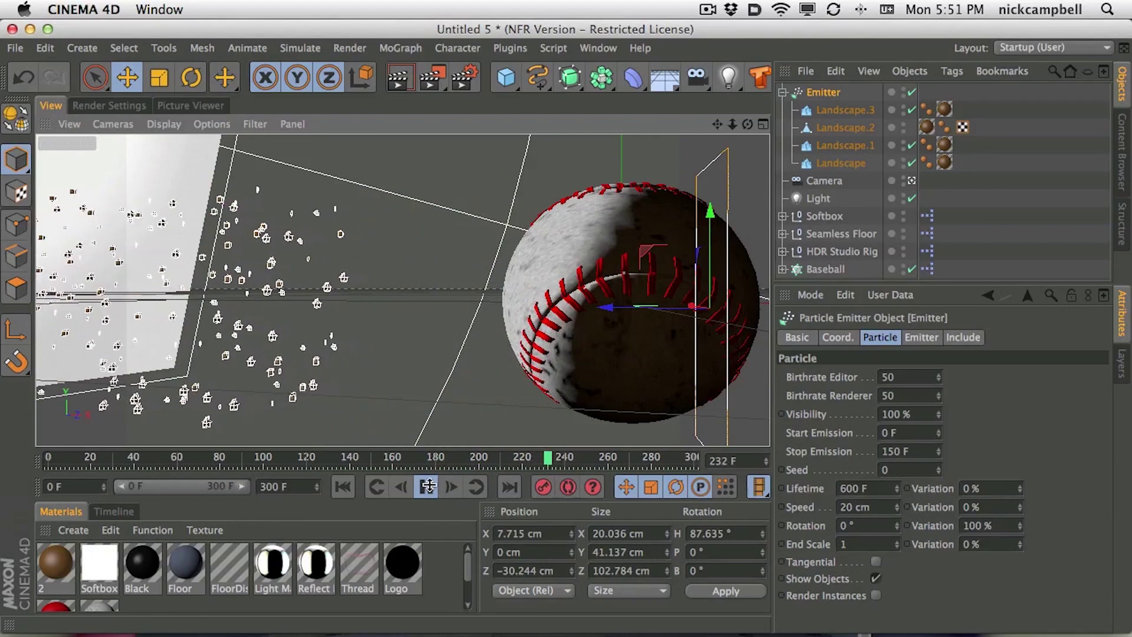
double_click(921, 451)
text(300)
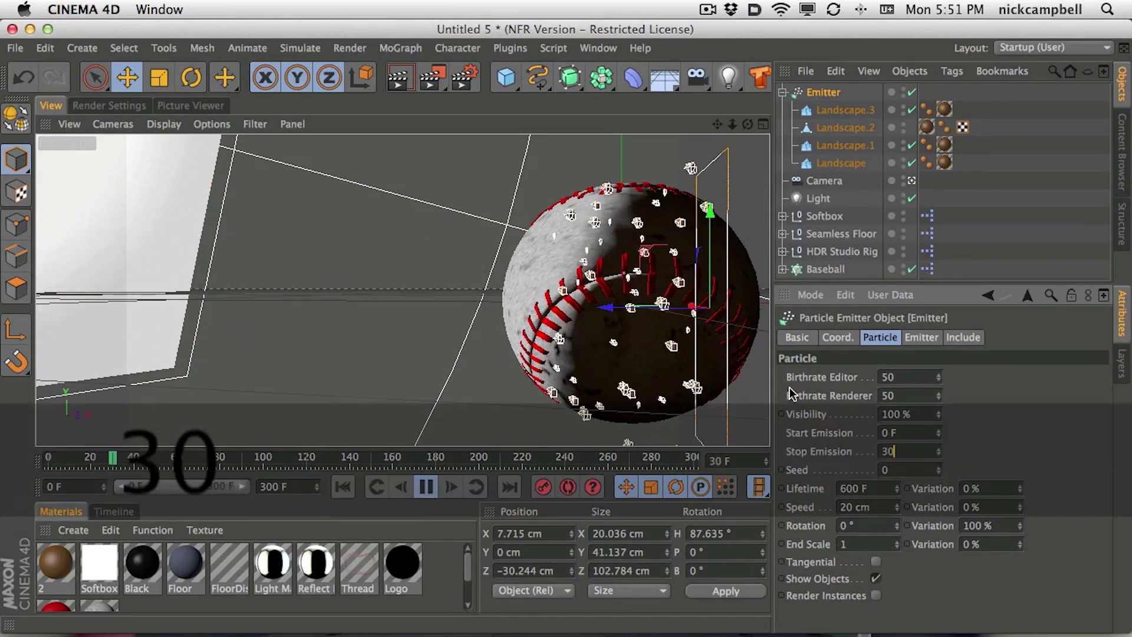
key(Return)
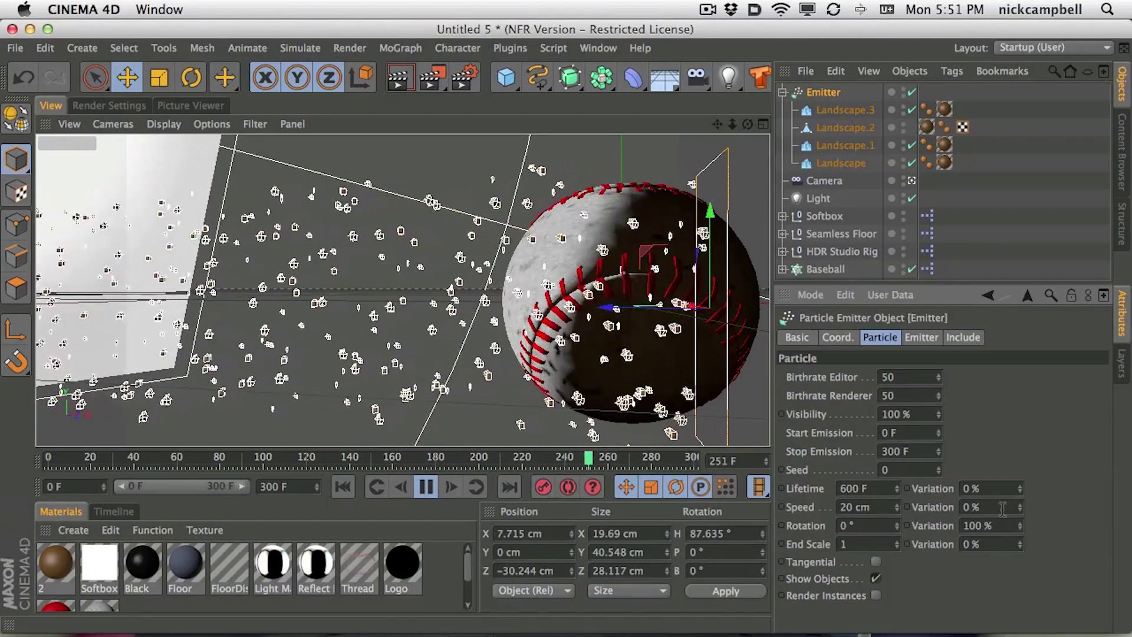
Step: Set speed variation to 100% and the final particle speed to 10 cm
drag(1020, 507, 1044, 317)
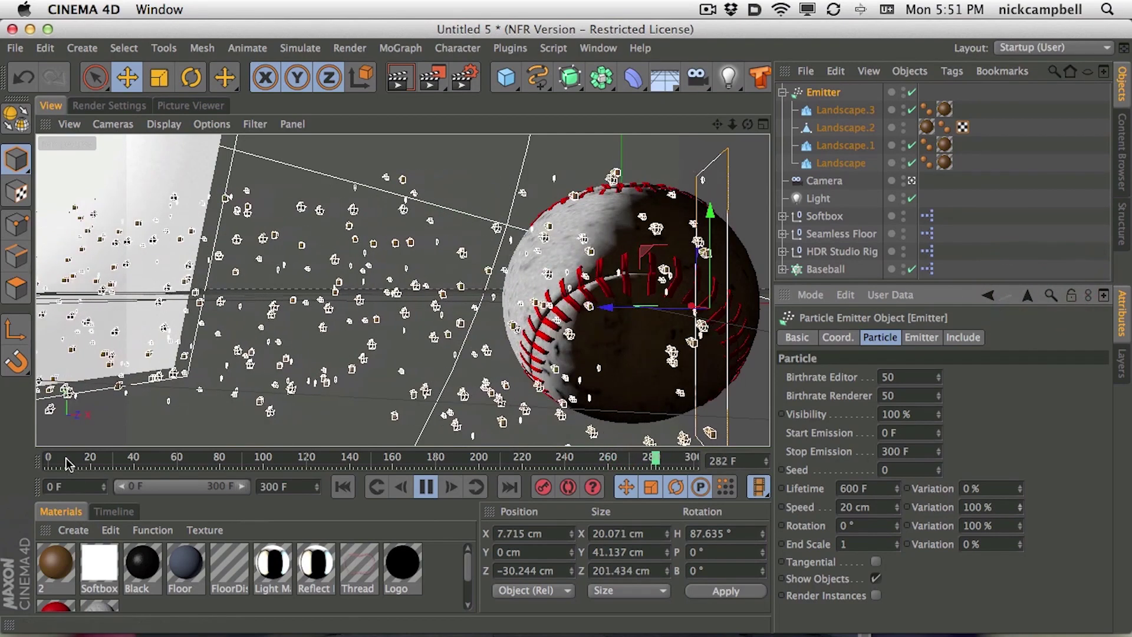
drag(666, 458, 6, 449)
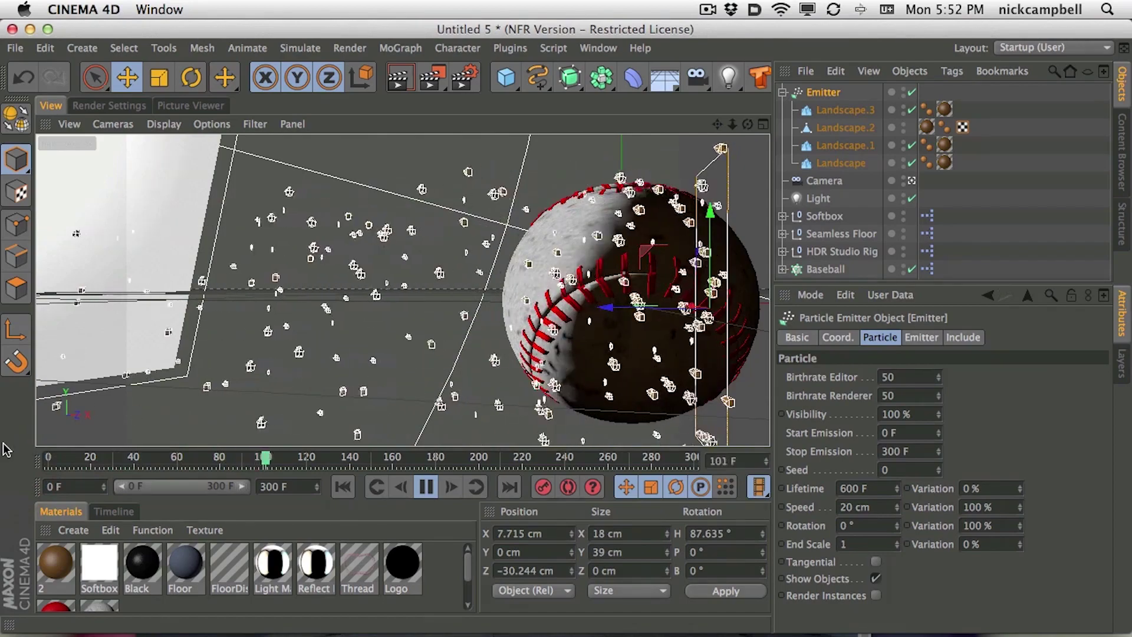
double_click(865, 507)
text(10)
key(Return)
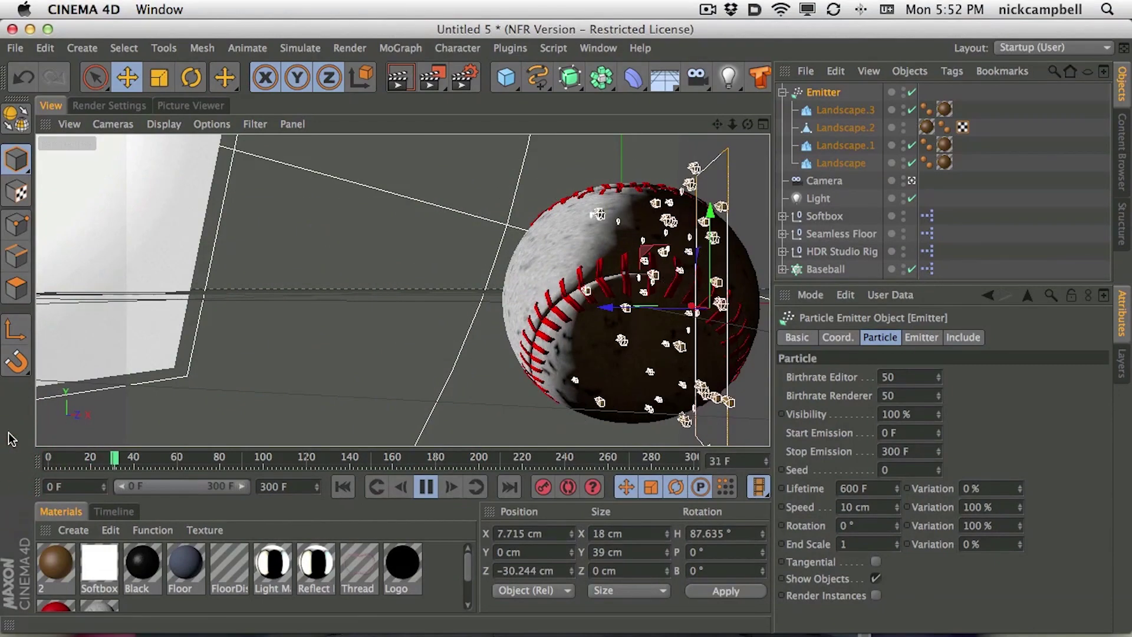
Step: Render a preview, then set the particle Rotation to 60°
click(397, 78)
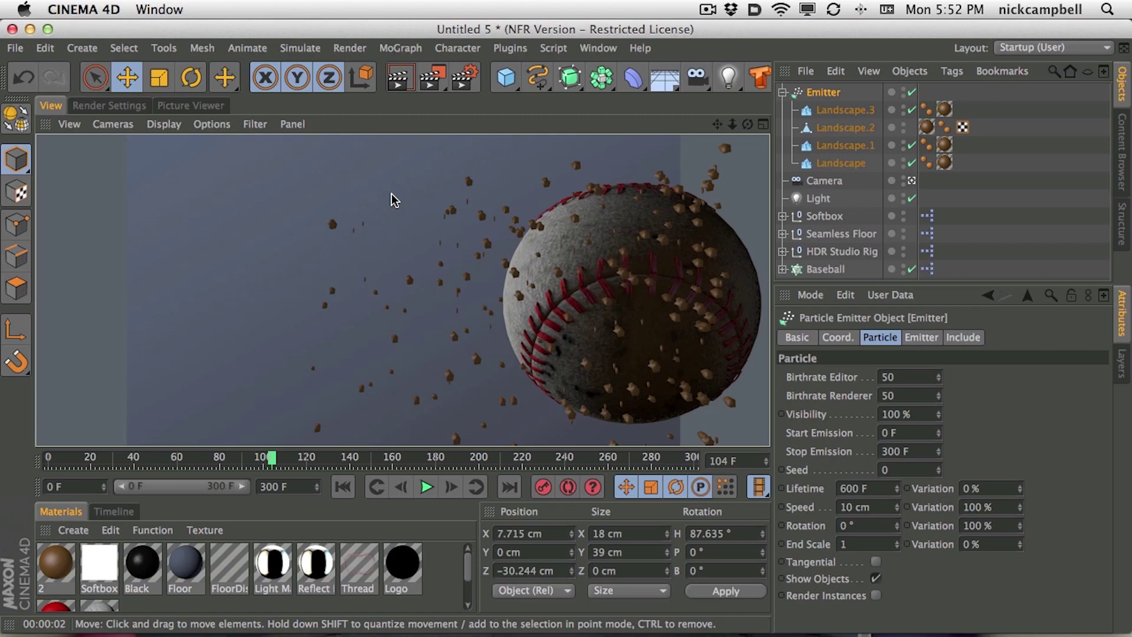
drag(895, 531, 905, 465)
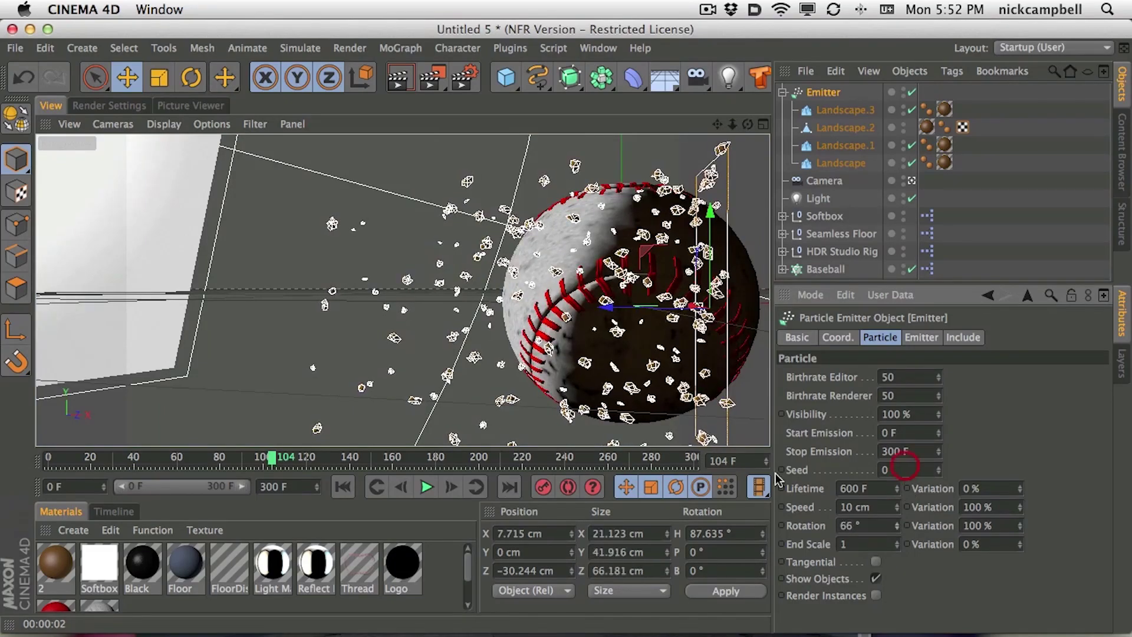
click(432, 490)
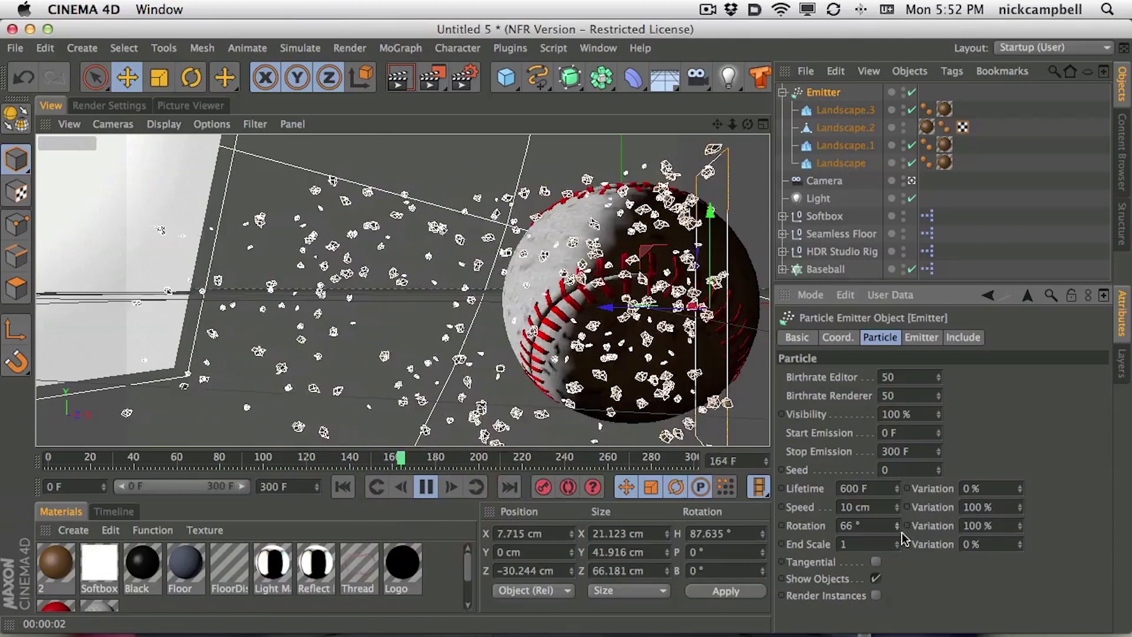
click(952, 325)
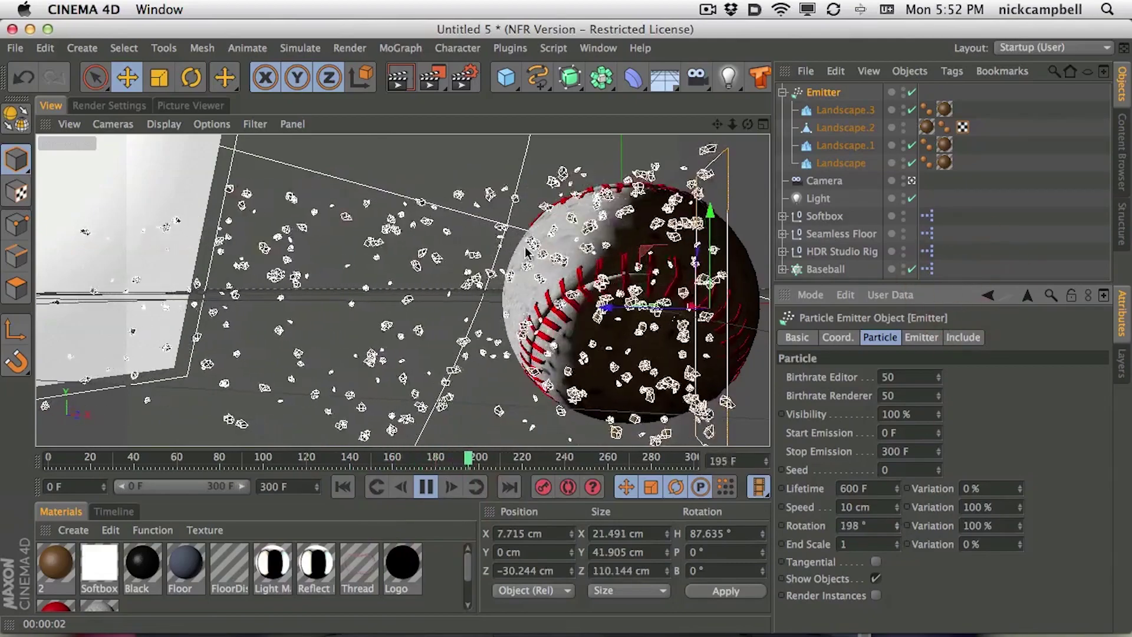
click(896, 531)
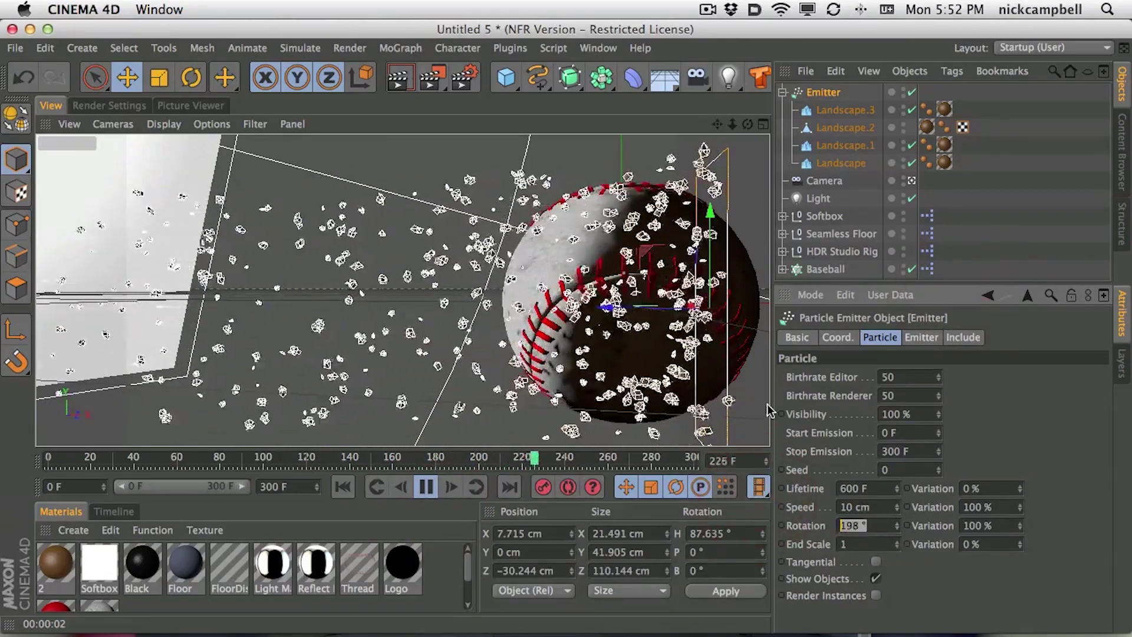
text(60)
key(Return)
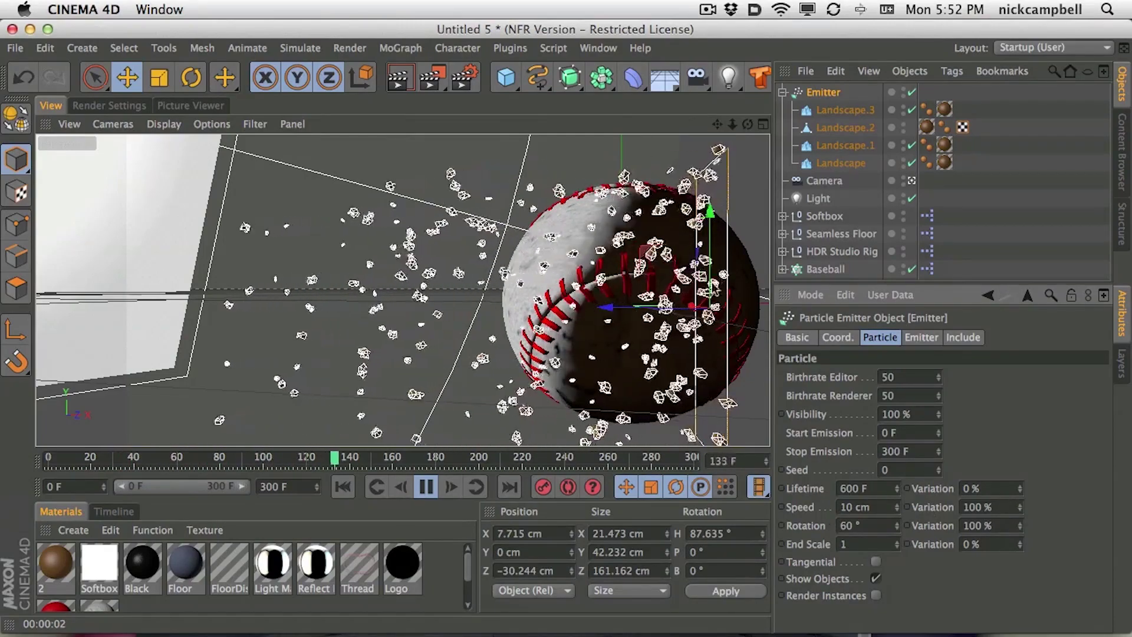
Step: Lower the particle Speed Variation to 93% and rewind the animation
click(1020, 509)
click(1020, 509)
click(1020, 509)
click(1019, 509)
click(1019, 509)
click(1020, 509)
click(1020, 510)
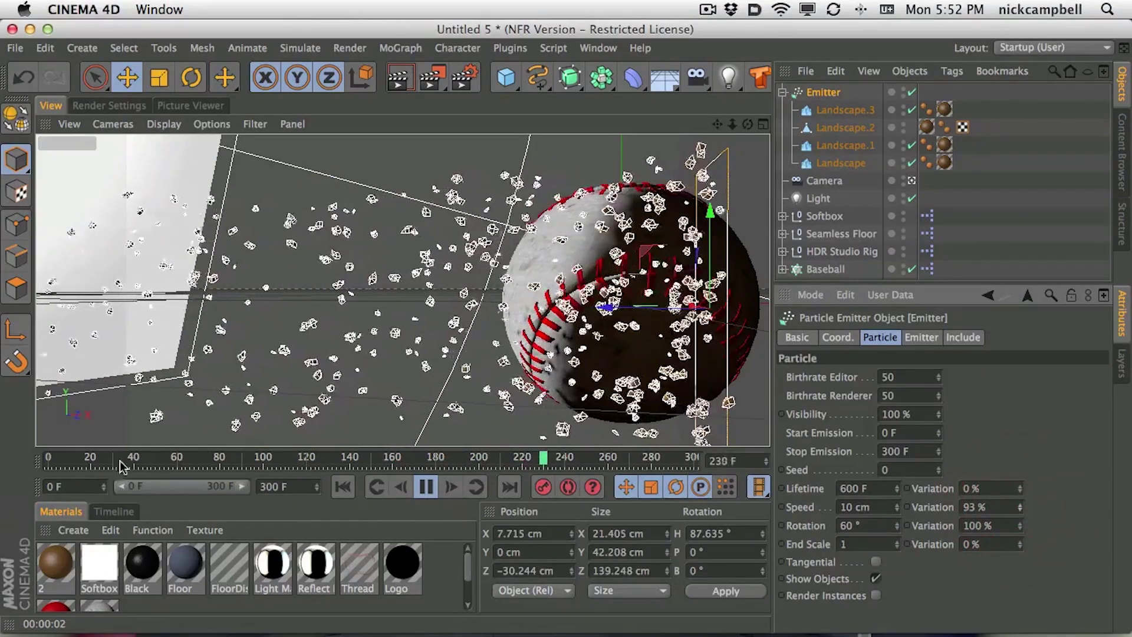
click(47, 458)
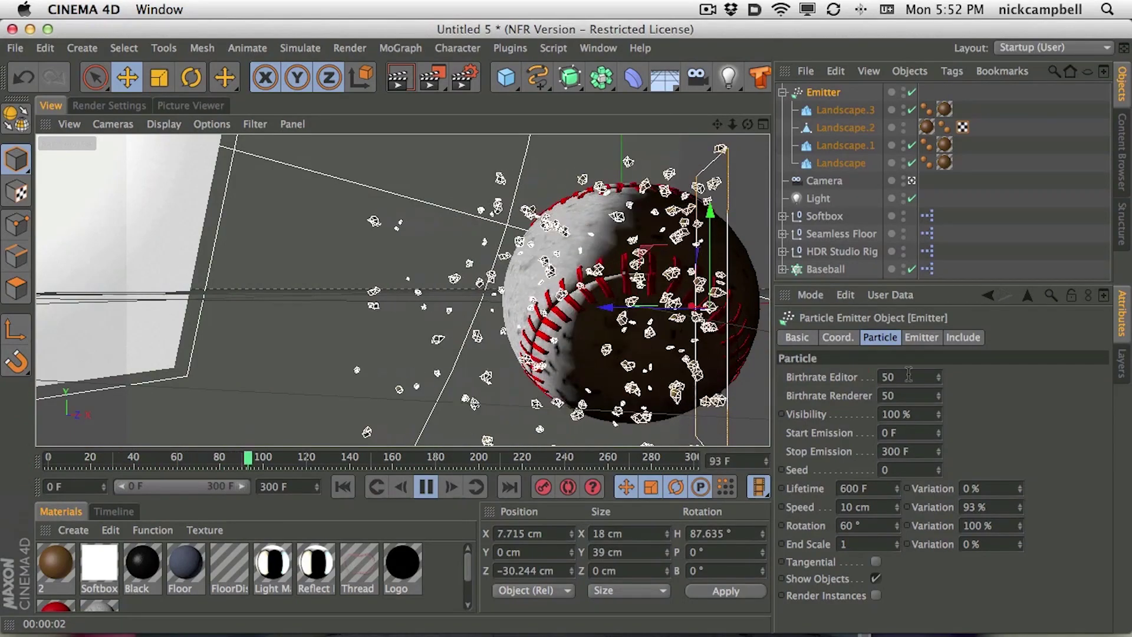
Step: Set both Birthrate Editor and Birthrate Renderer to 20
click(887, 376)
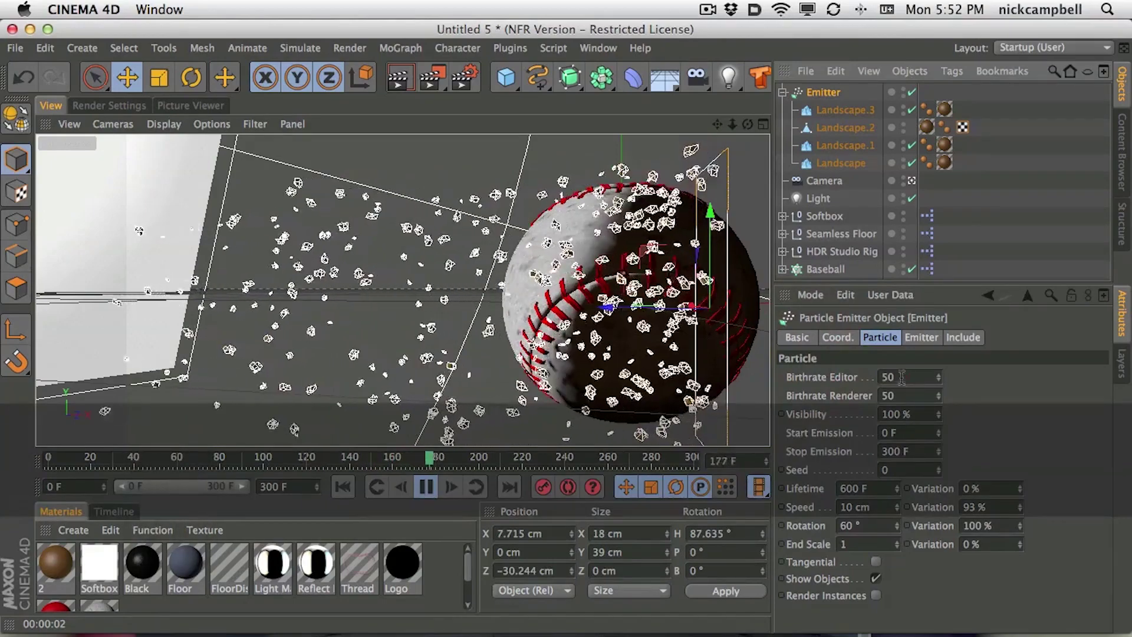
text(20)
key(Tab)
text(20)
key(Return)
click(61, 451)
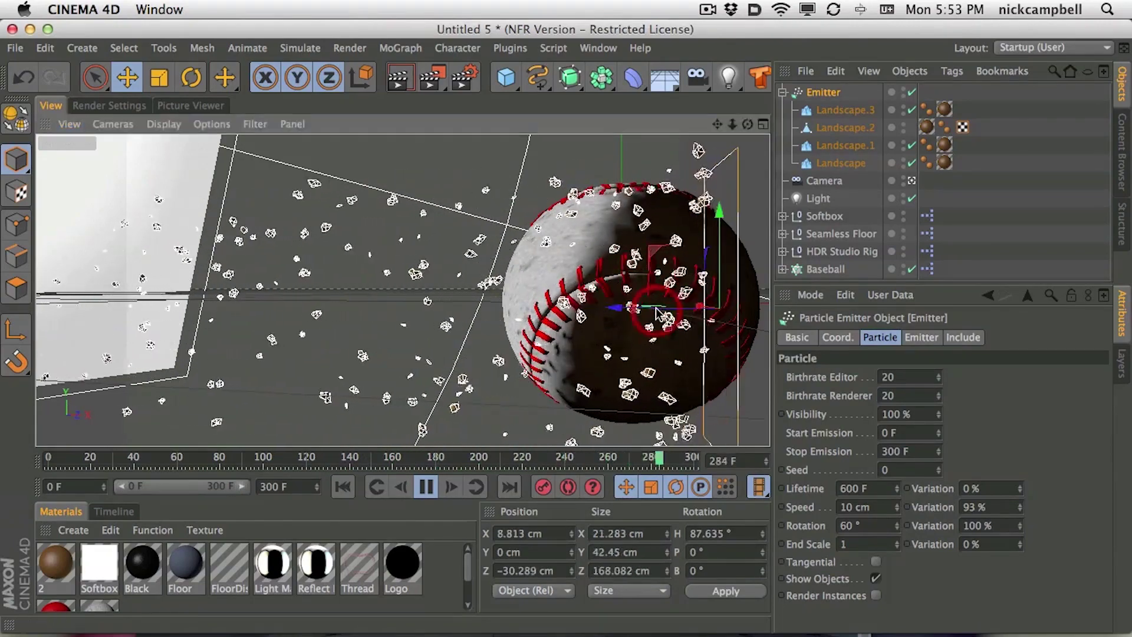
Step: Render the camera view of baseball and rocks, then return to the free Perspective view
click(404, 89)
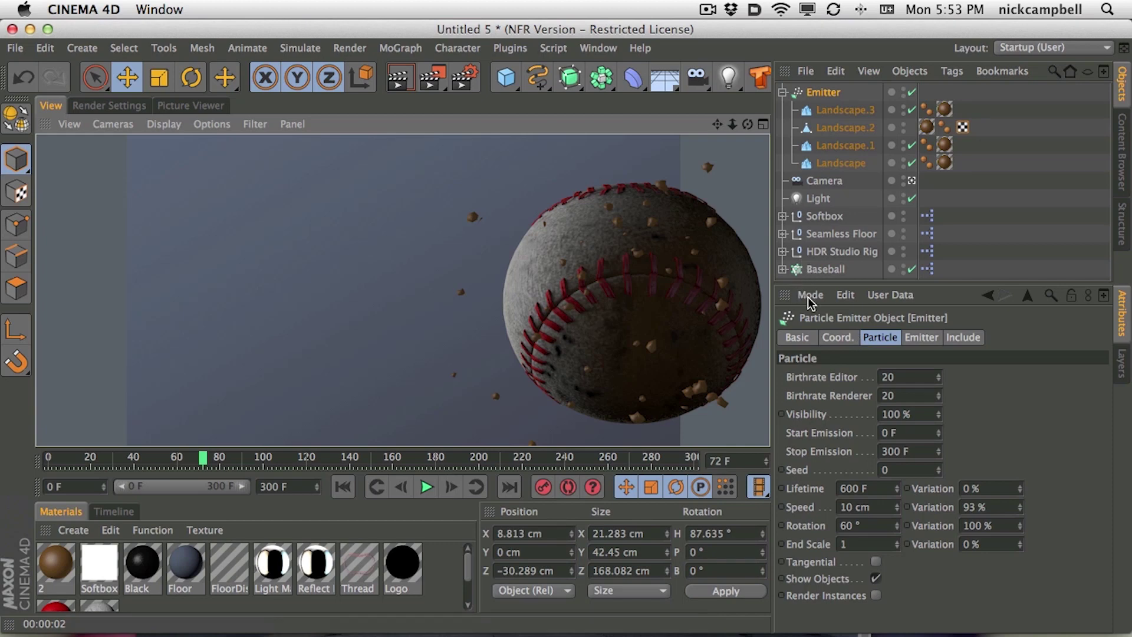
double_click(56, 563)
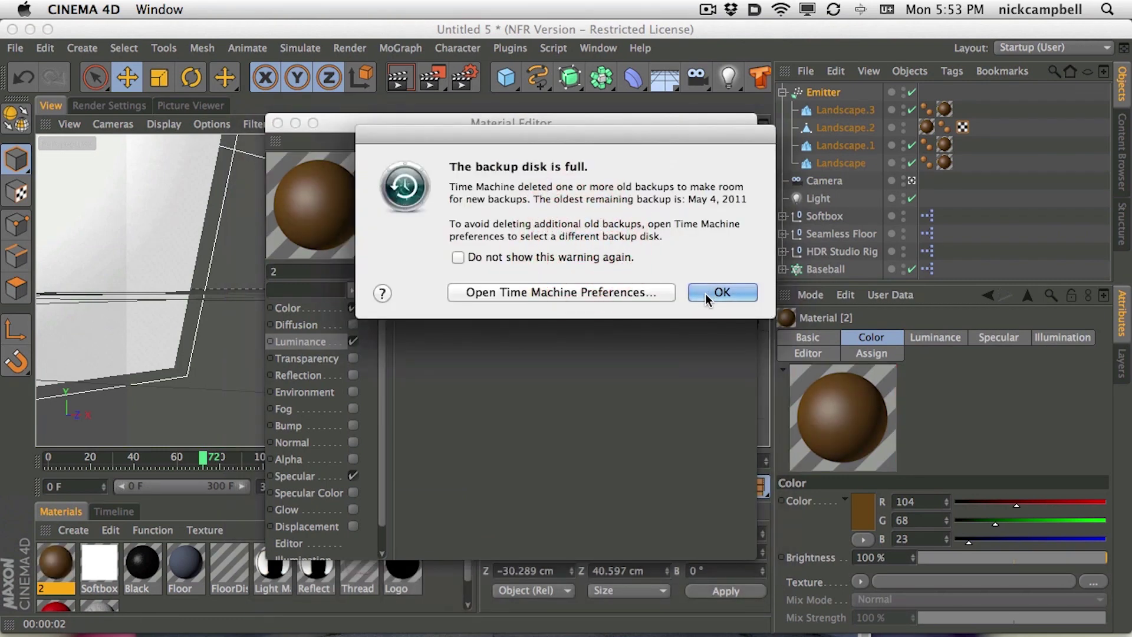
click(706, 292)
click(278, 123)
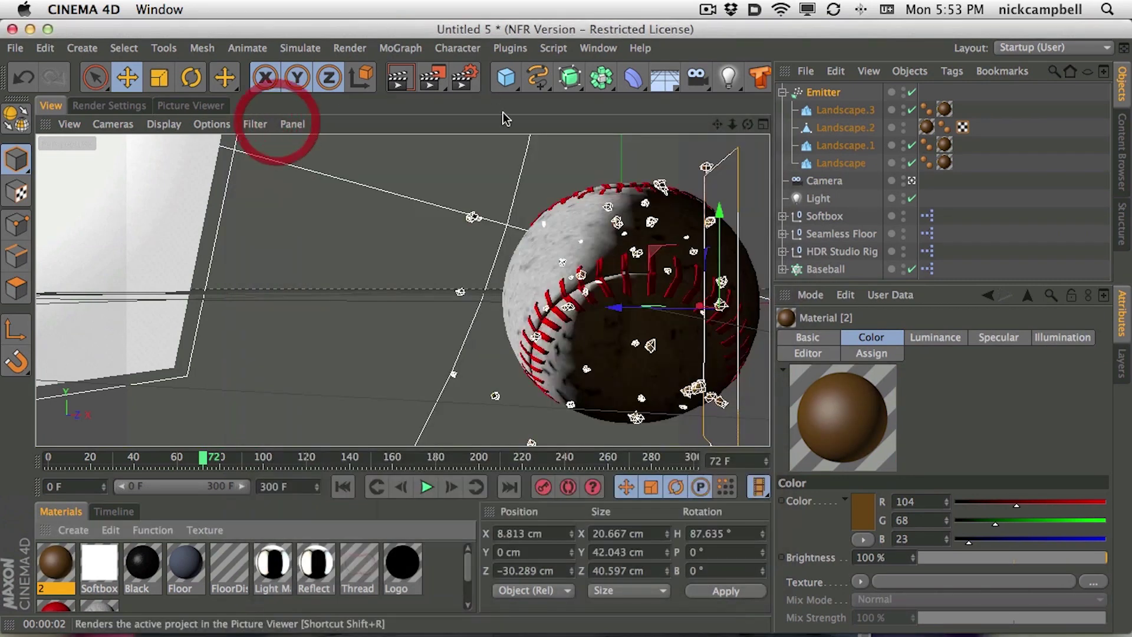
click(406, 79)
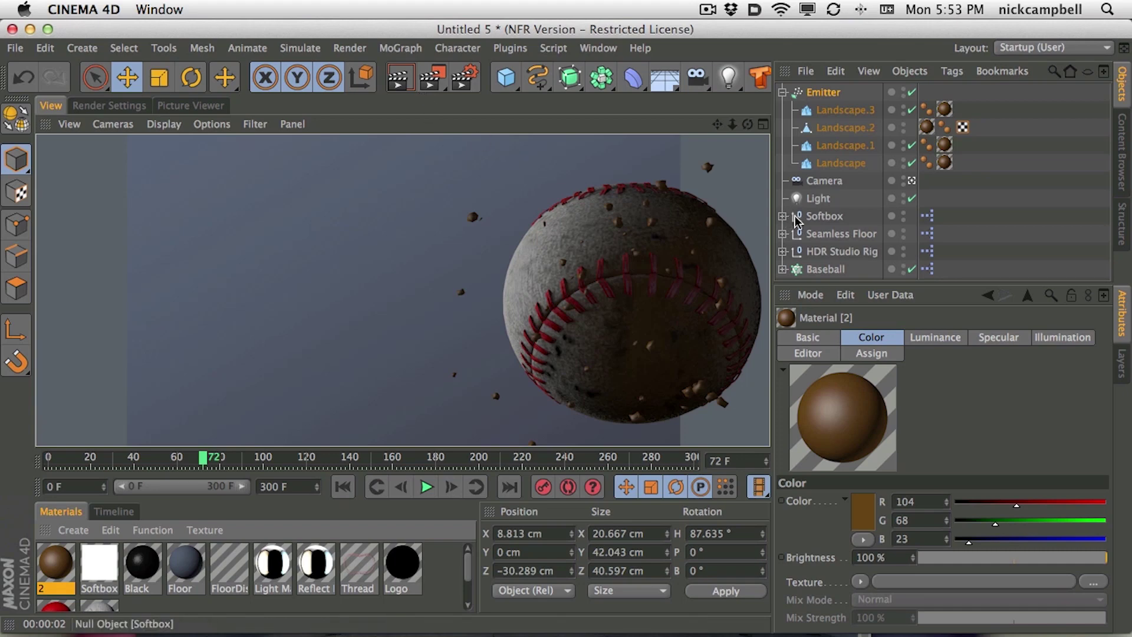
click(825, 93)
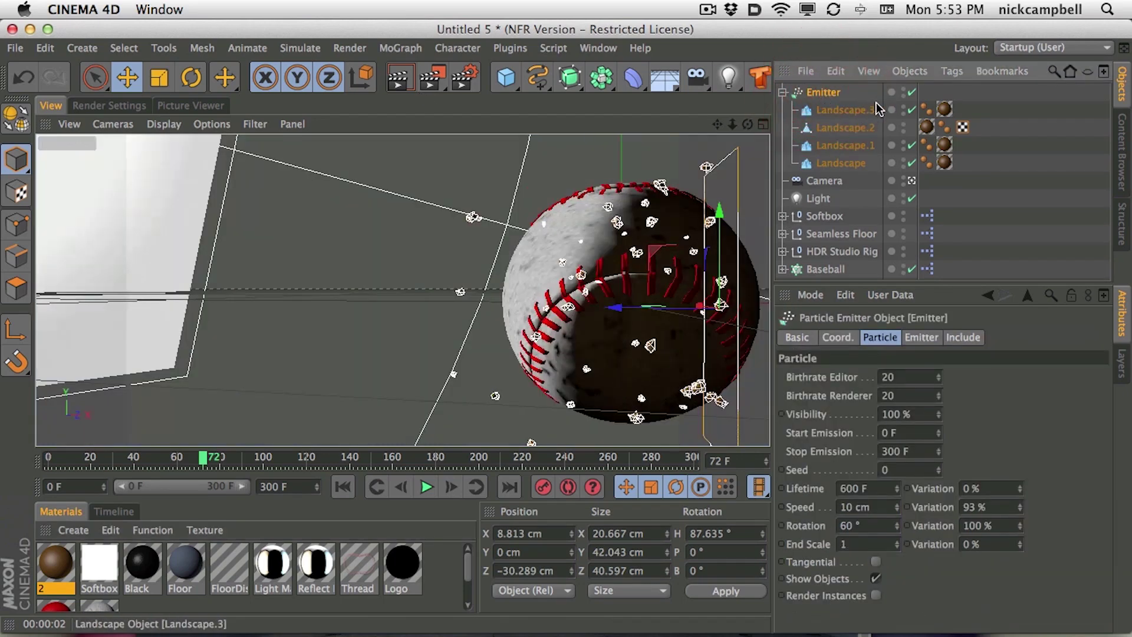
click(912, 183)
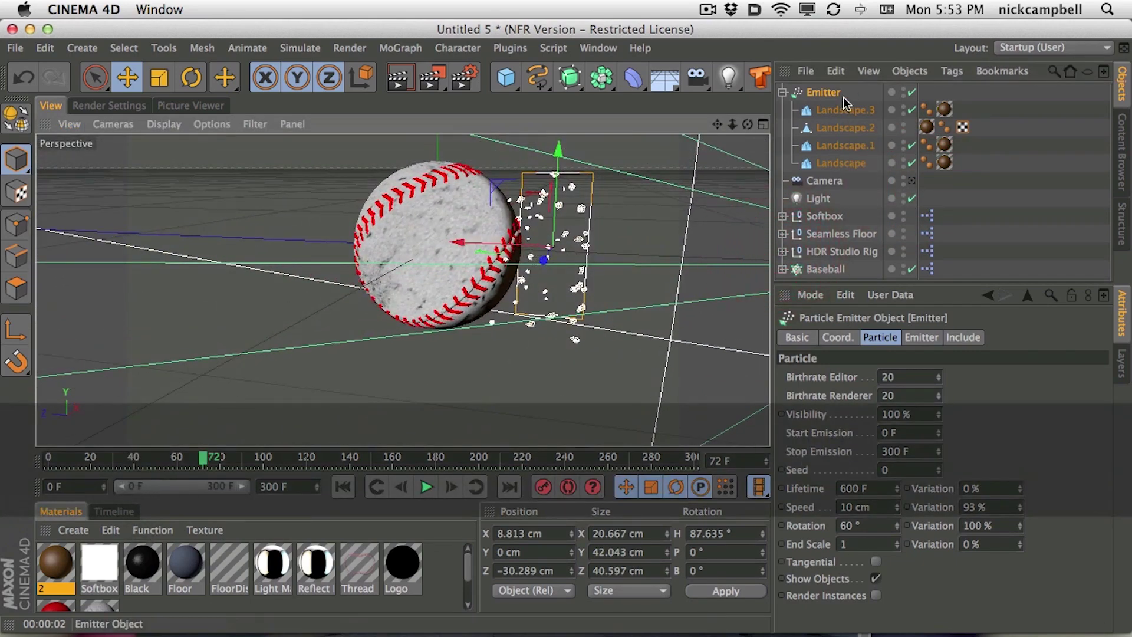
Step: Duplicate the emitter and name the two copies Emitter Back and Emitter Front
key(super+c)
key(super+v)
double_click(828, 93)
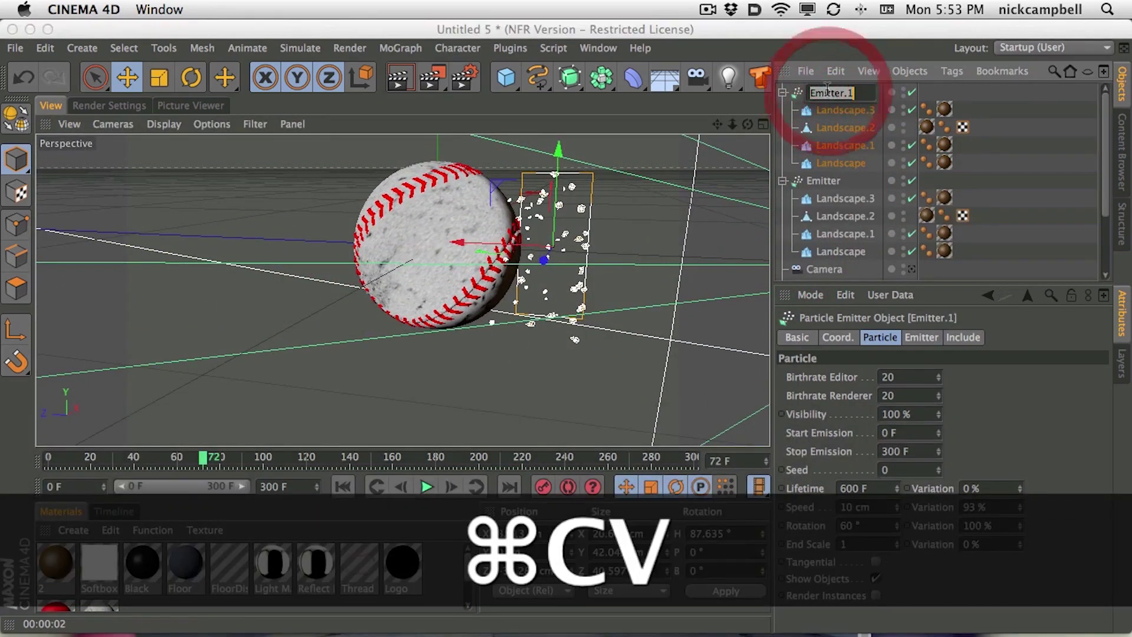
text(Back)
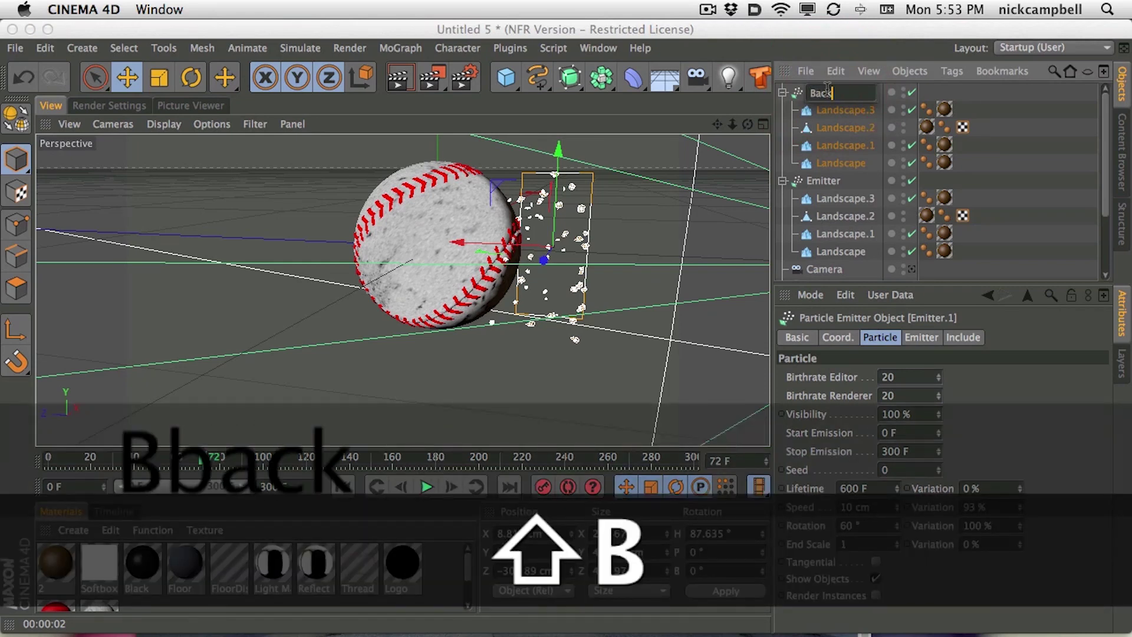
key(BackSpace)
key(BackSpace)
key(BackSpace)
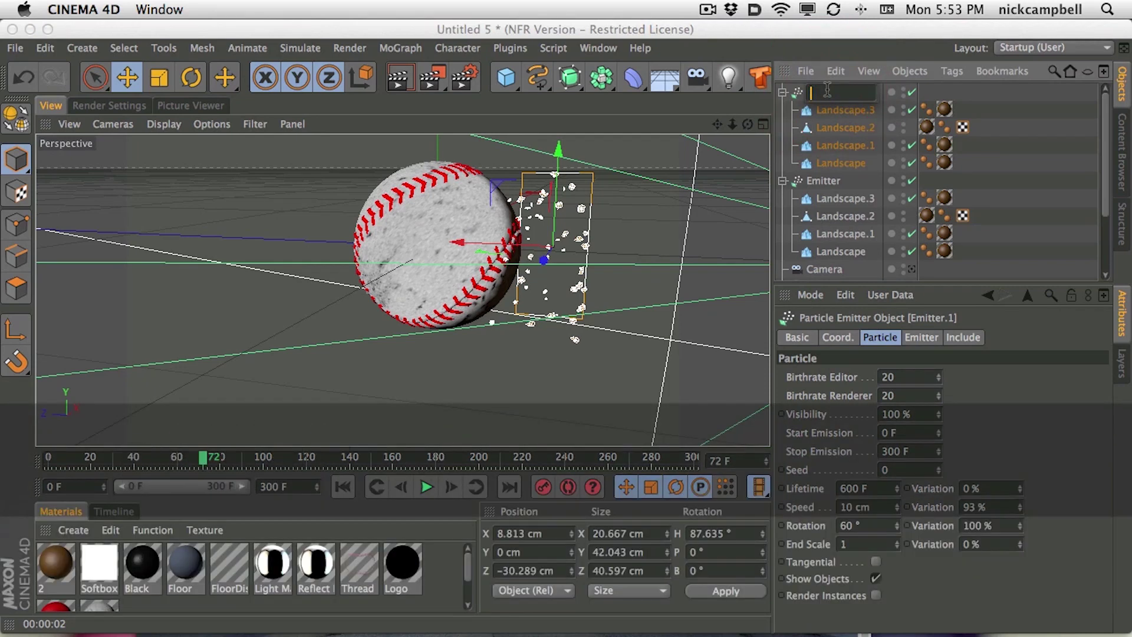
text(Emiteer )
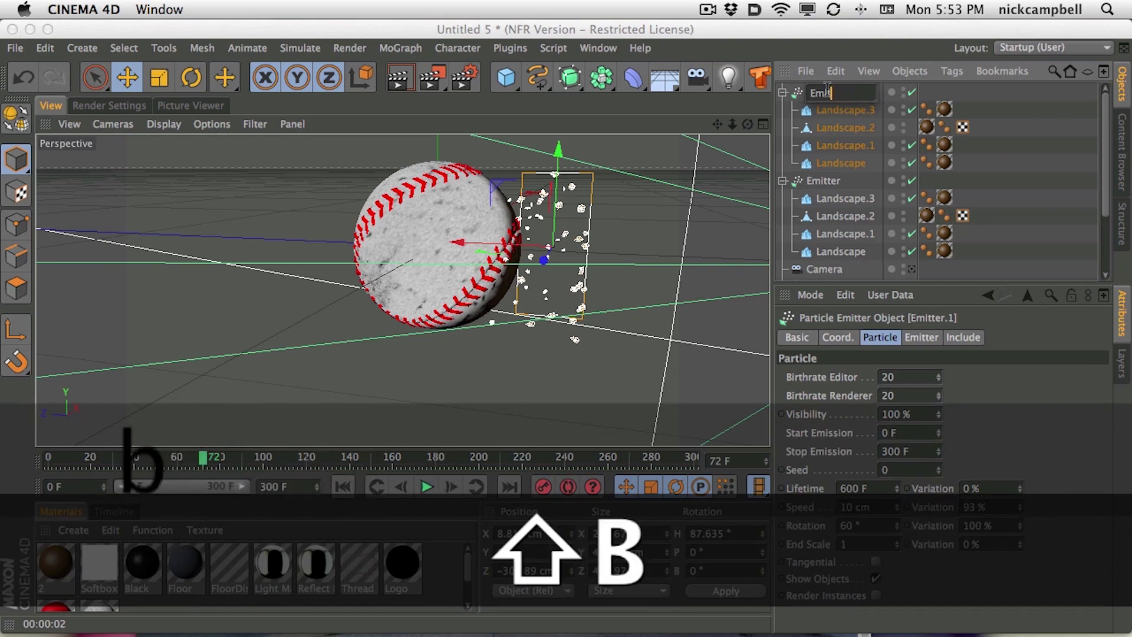
text(ter Back)
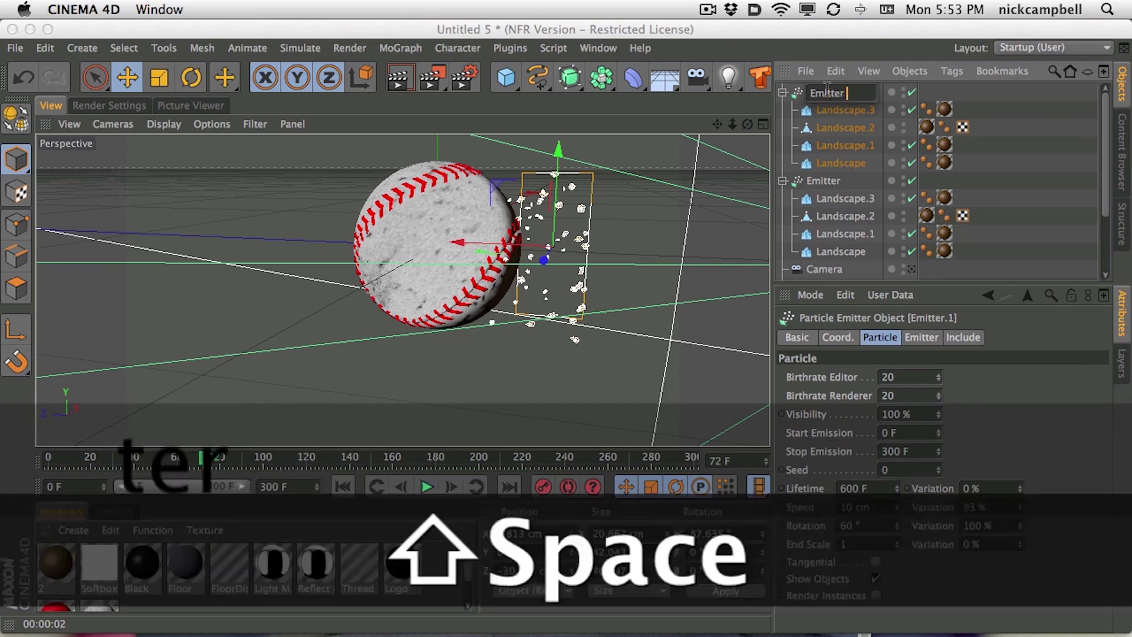
key(Return)
double_click(821, 183)
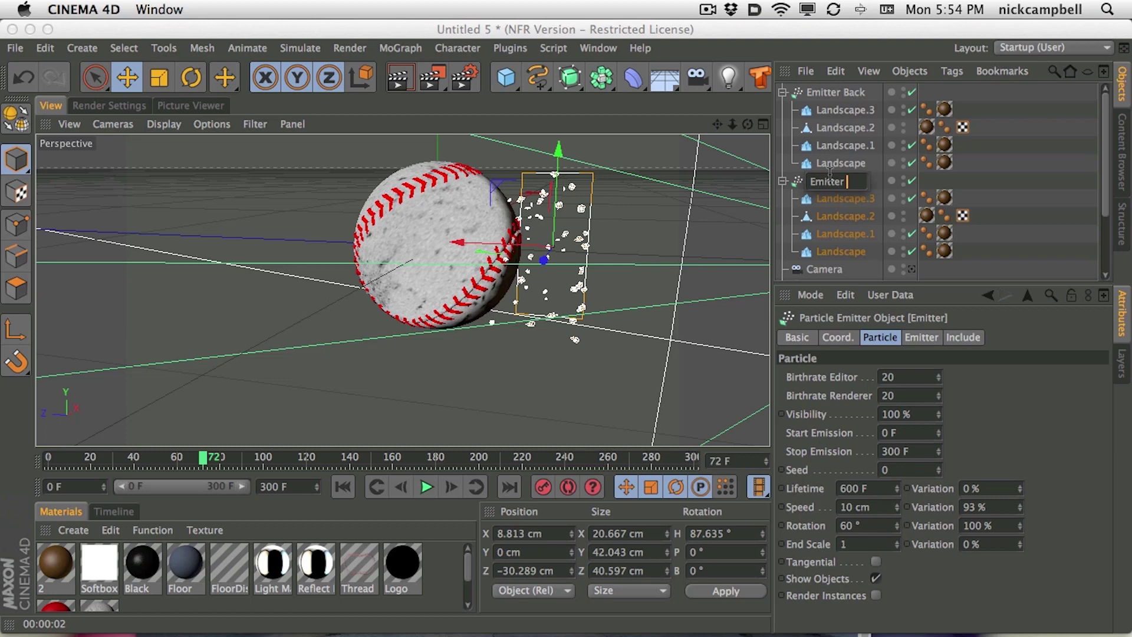
text(Fro)
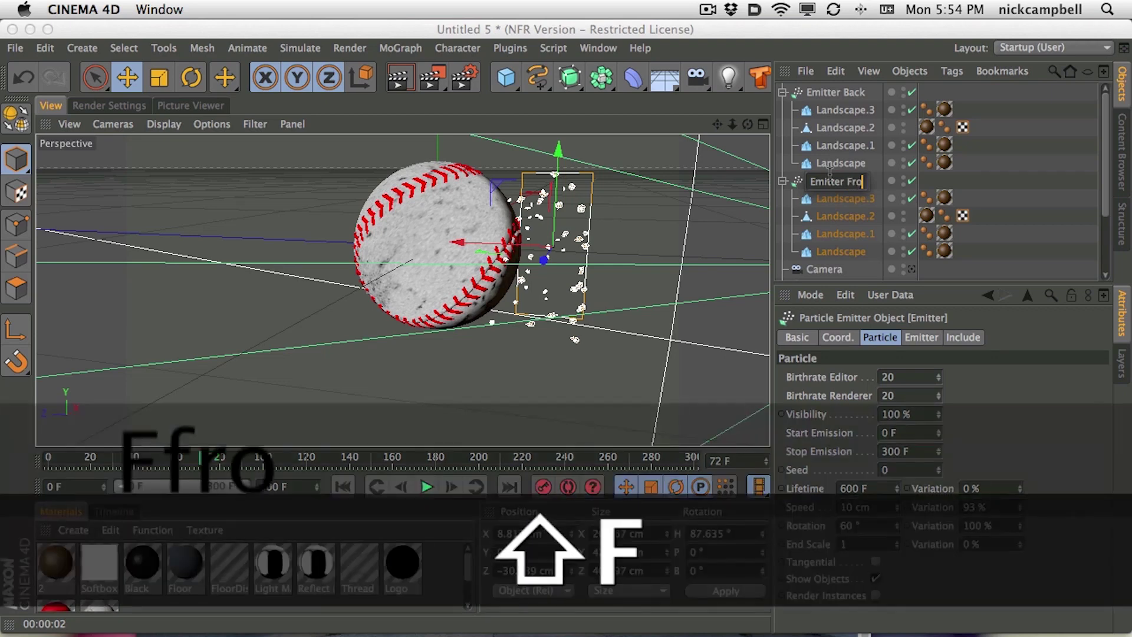
text(nt)
key(Return)
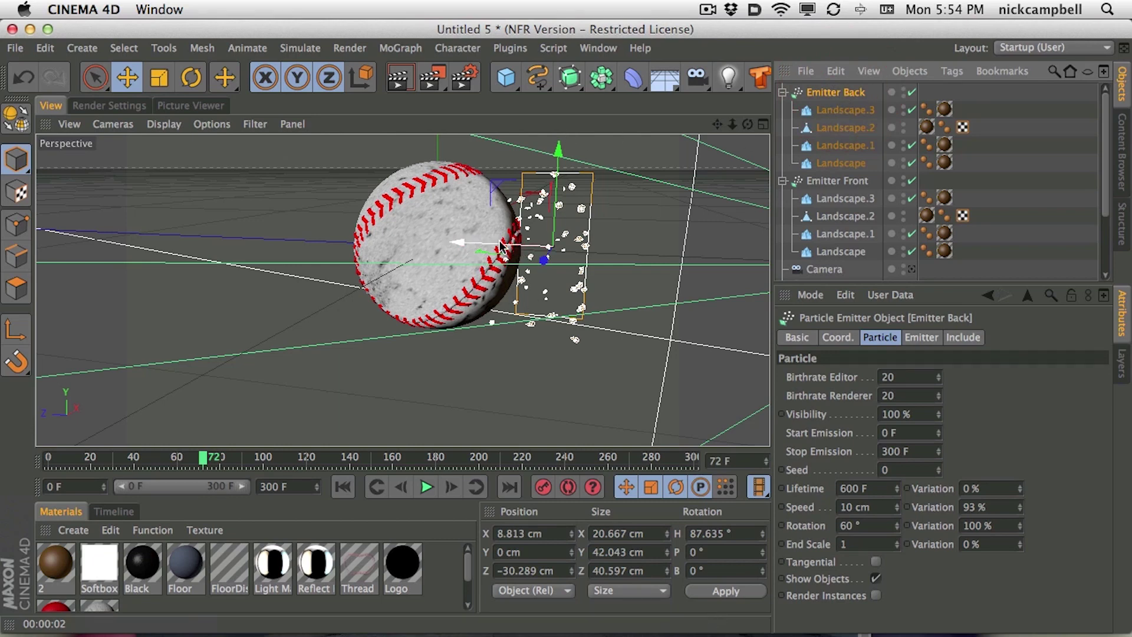
Step: Move Emitter Back left of the baseball, set its Seed to 3, and replay through the camera
drag(503, 246, 288, 245)
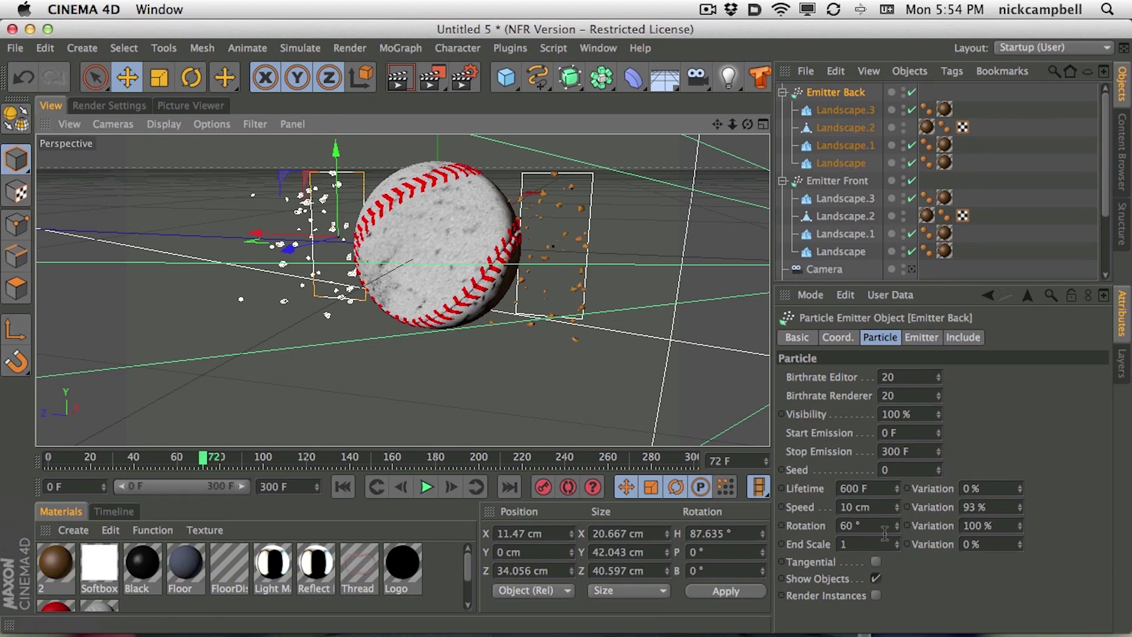
drag(938, 469, 946, 485)
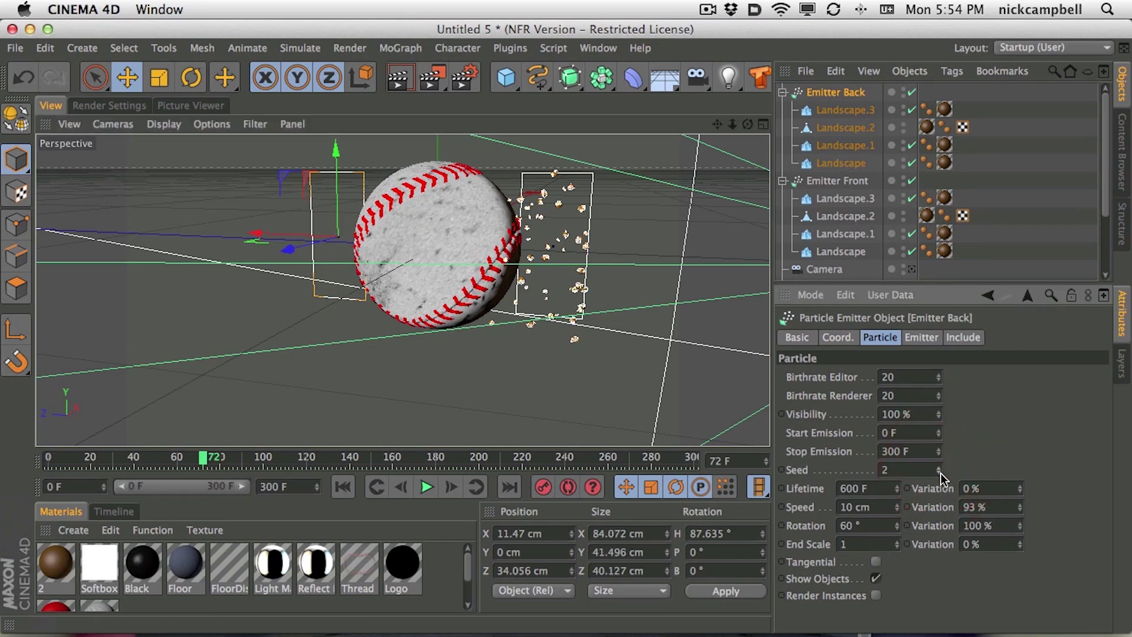
click(938, 467)
click(48, 461)
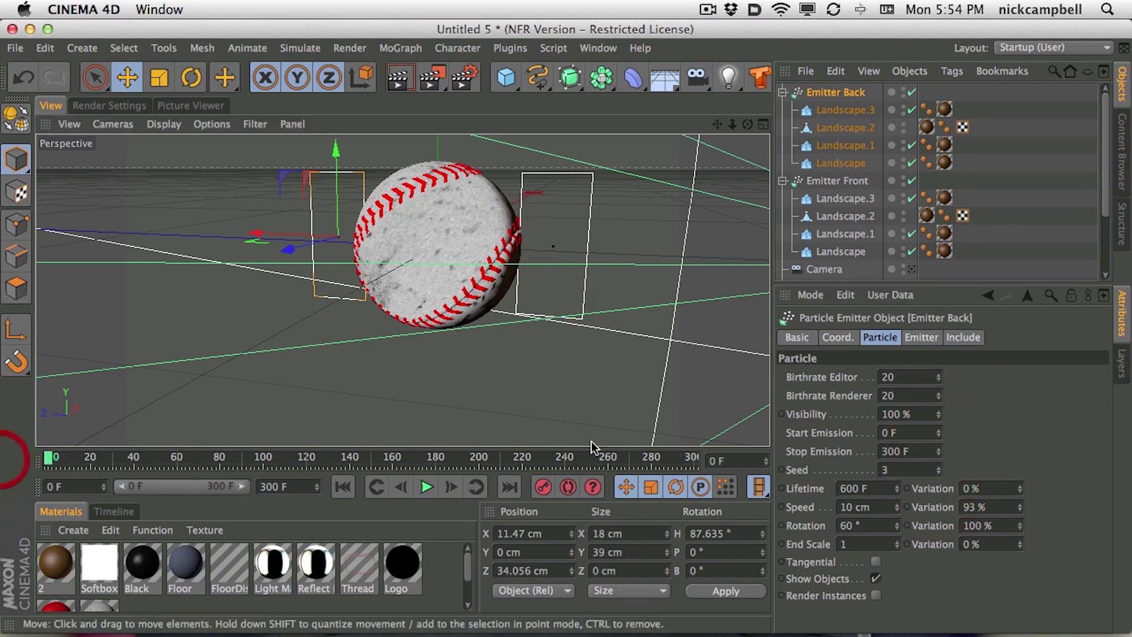
click(427, 487)
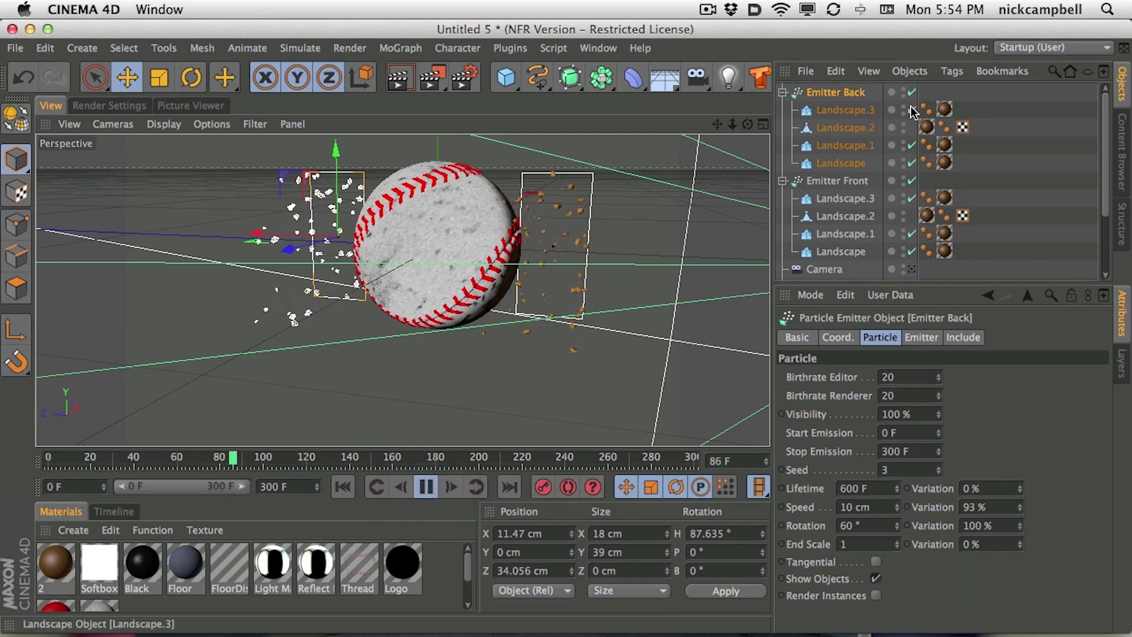
click(912, 270)
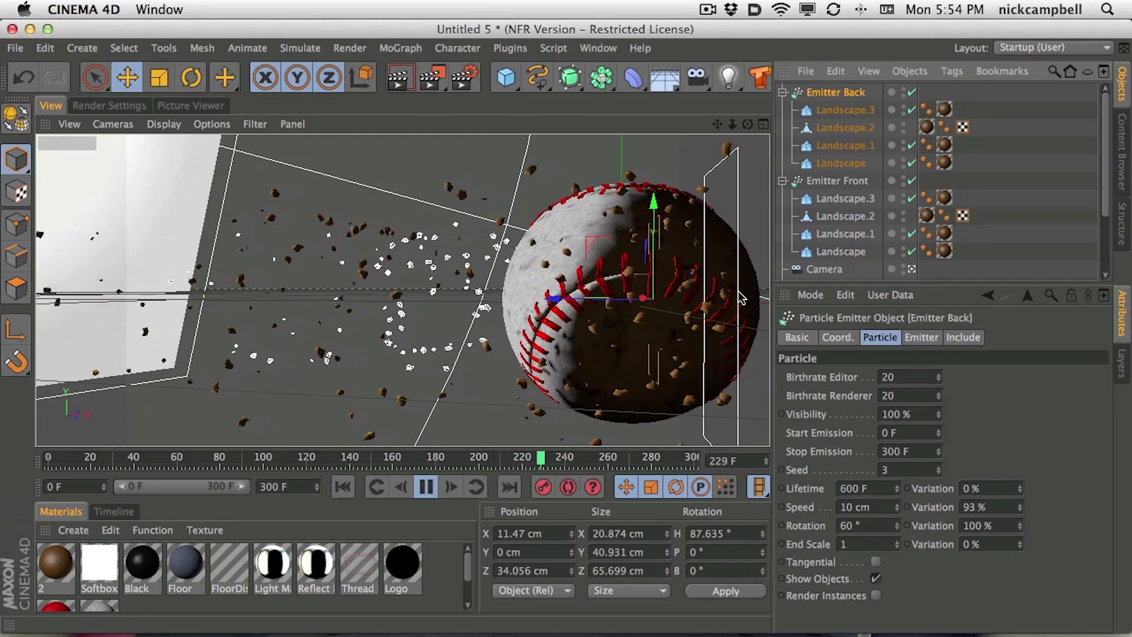
click(849, 180)
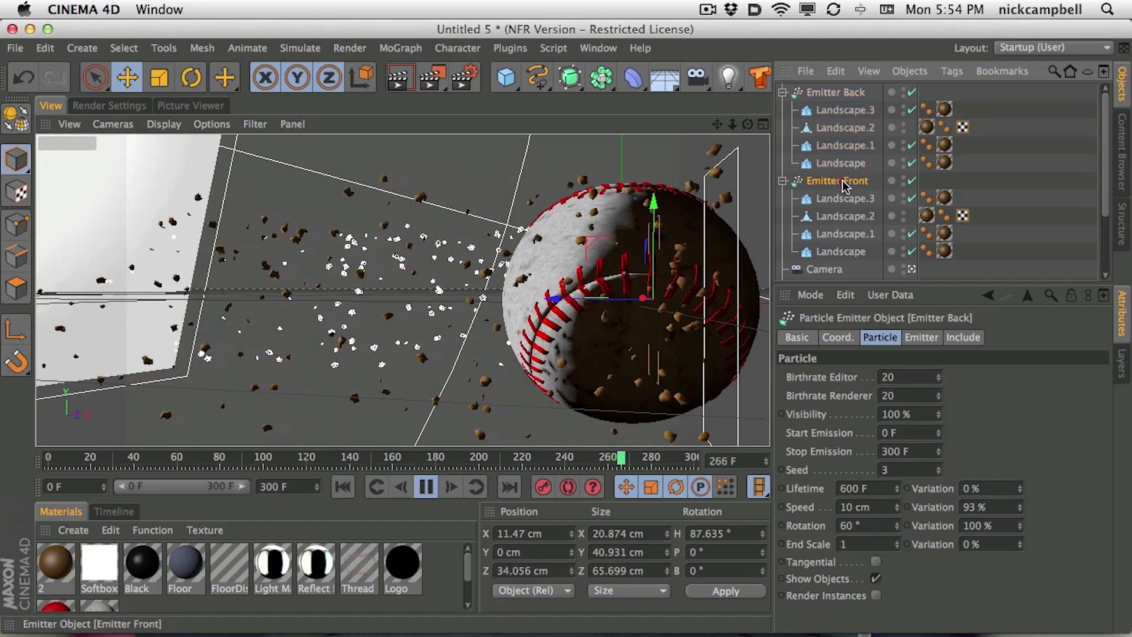
Step: Duplicate Emitter Front into Emitter Front.1 and select its four rocks for scaling
key(super+c)
key(super+v)
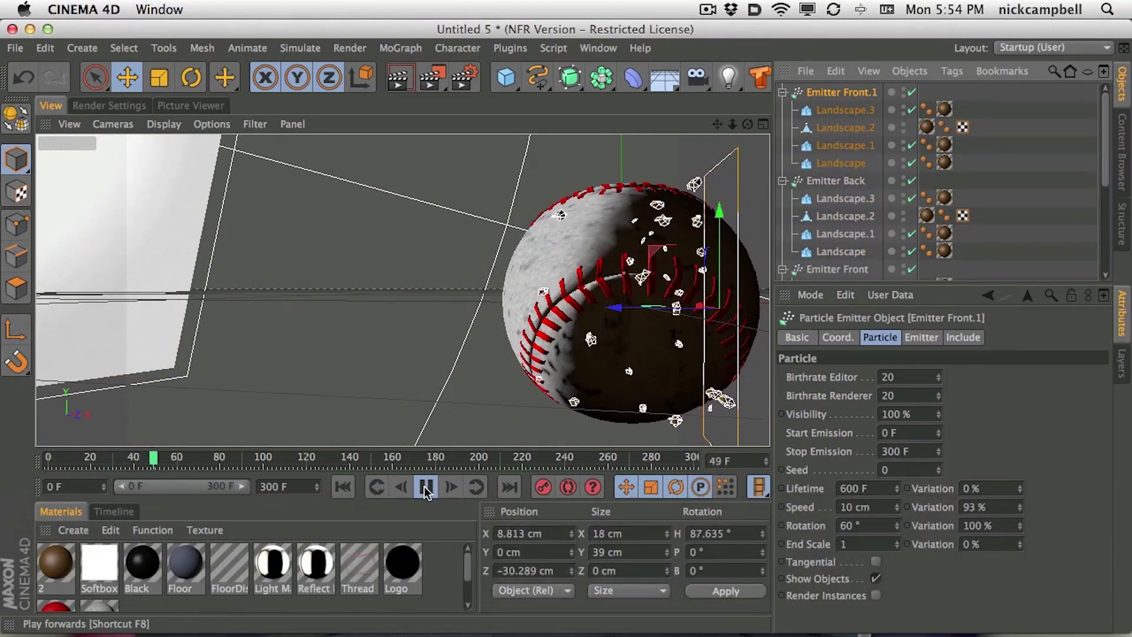
click(426, 486)
click(844, 110)
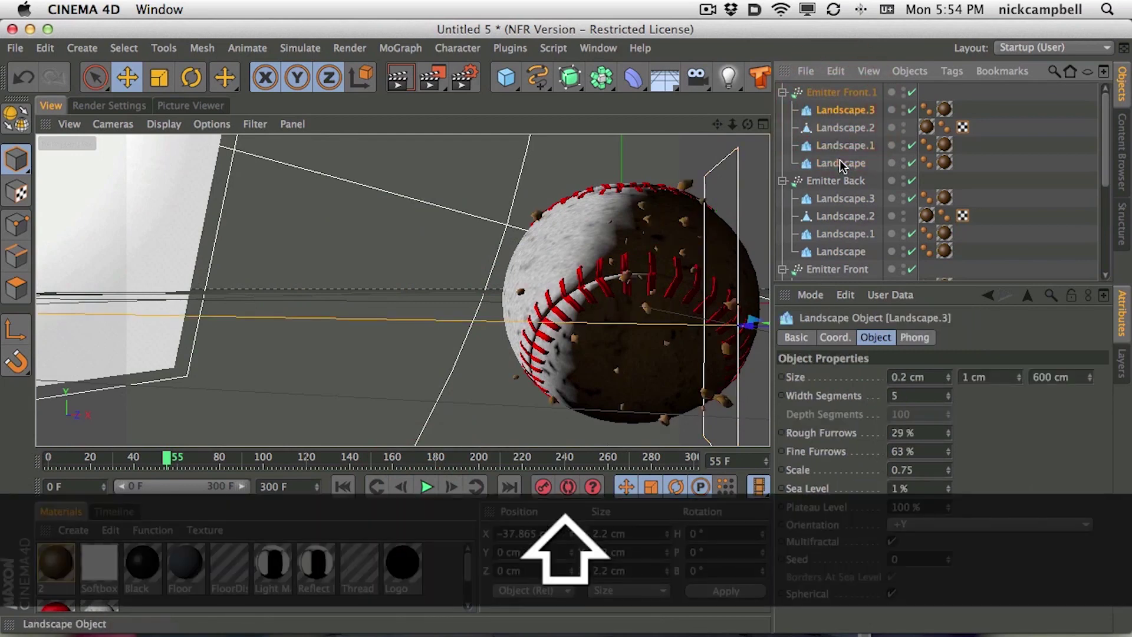
shift+click(841, 163)
click(159, 77)
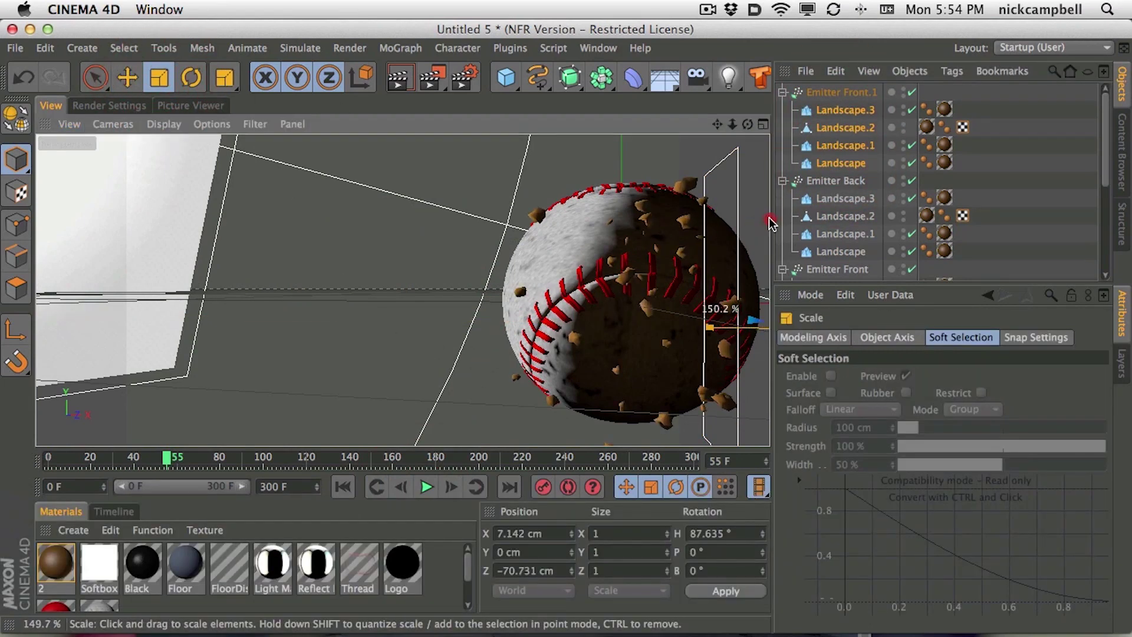
Step: Set Emitter Front.1's particle Speed to 3 cm and render a preview
click(841, 92)
click(862, 506)
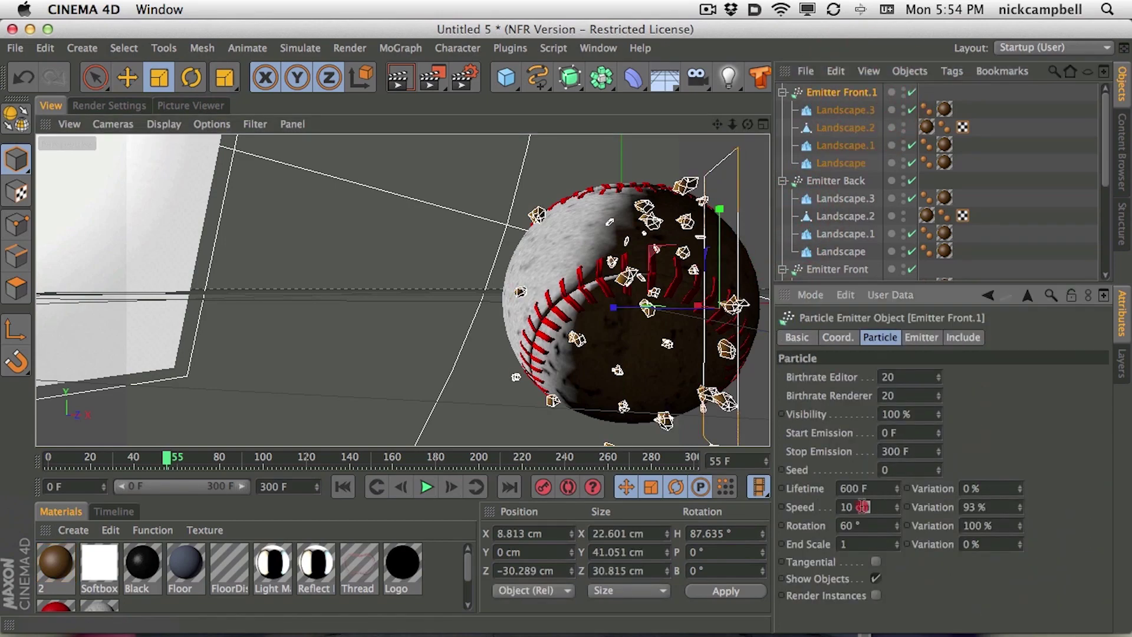
text(3)
key(Return)
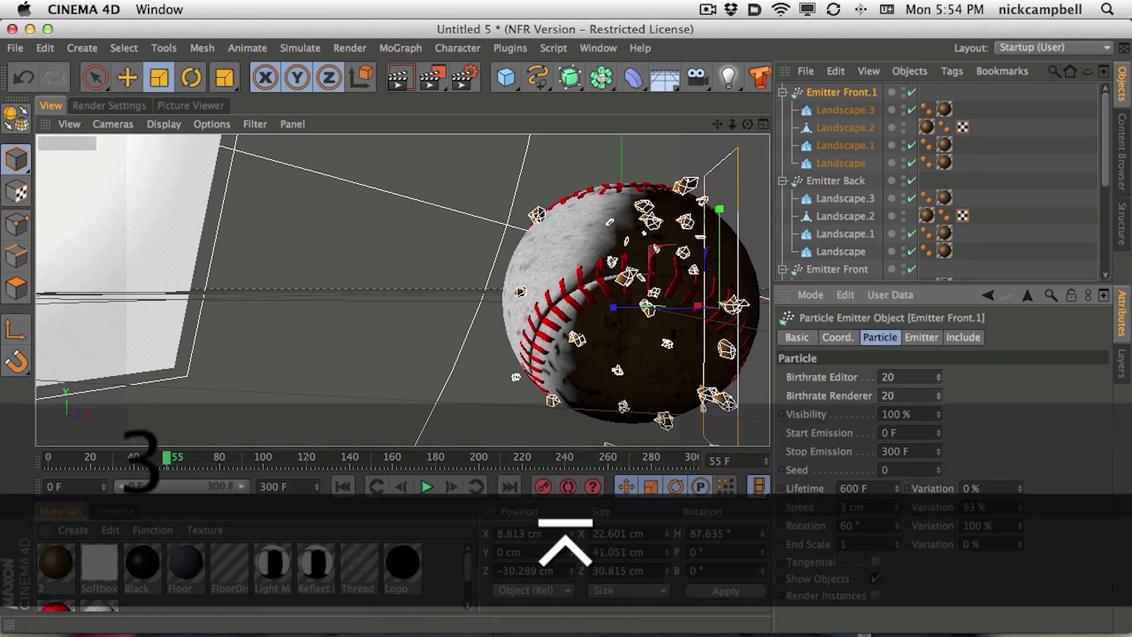
click(424, 487)
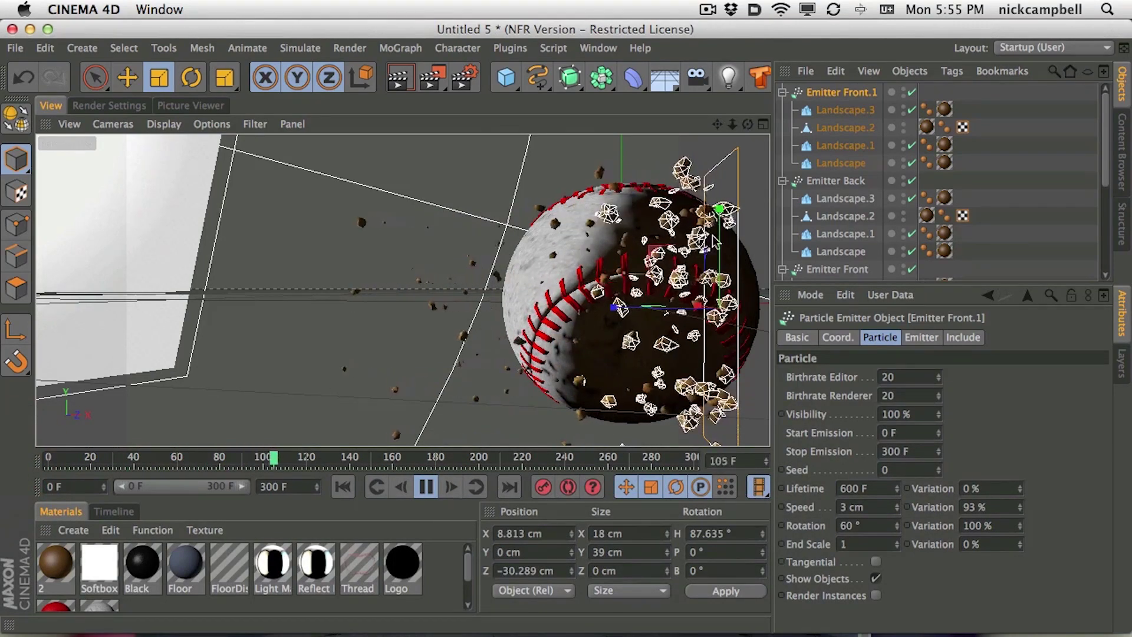
click(398, 77)
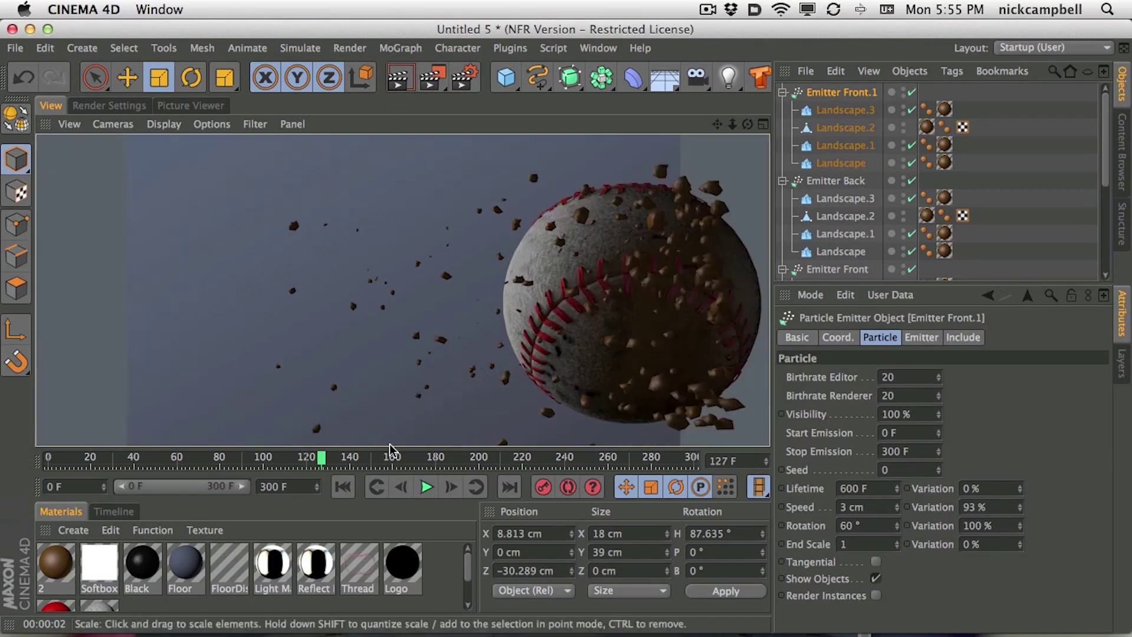
click(47, 578)
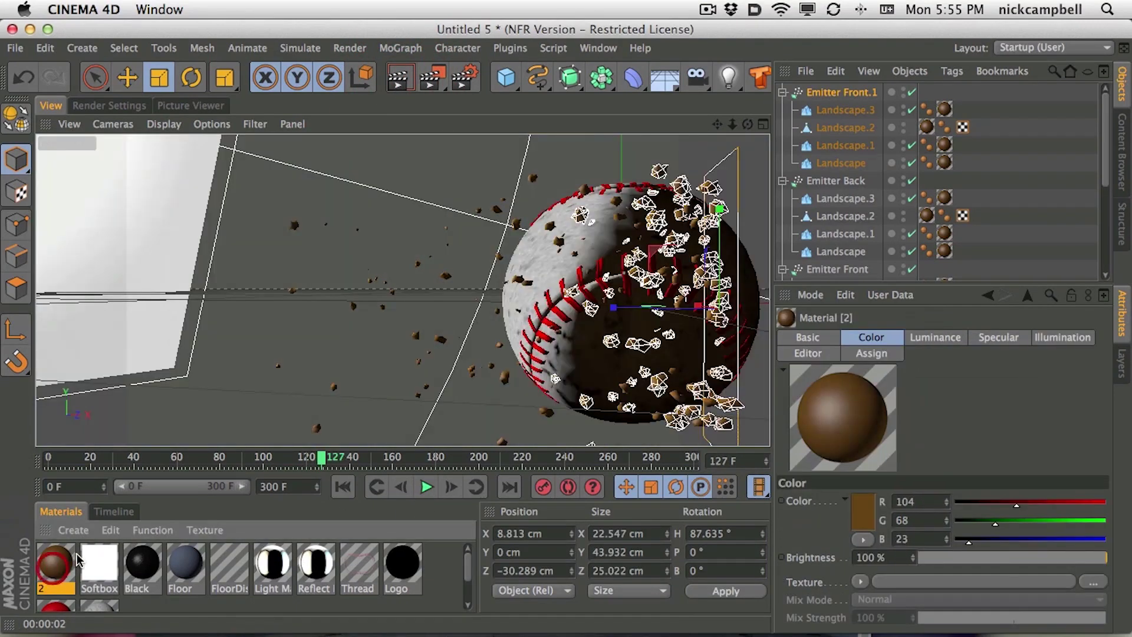
Step: Turn off material 2's specular, render a preview, and lower its luminance green value
double_click(67, 575)
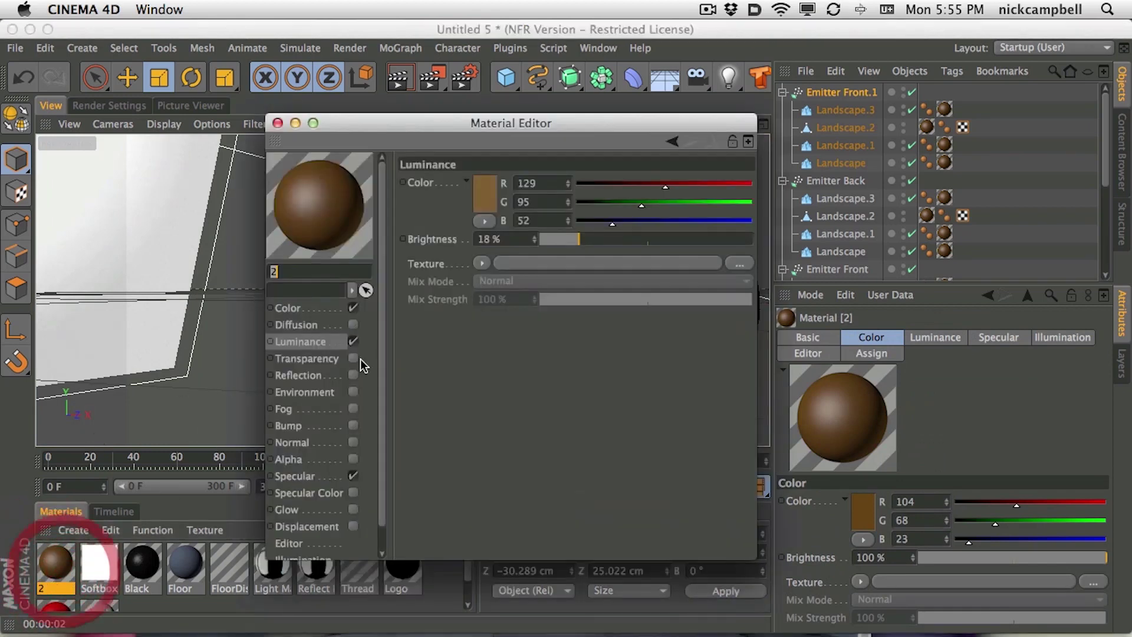
click(352, 475)
click(277, 125)
click(398, 77)
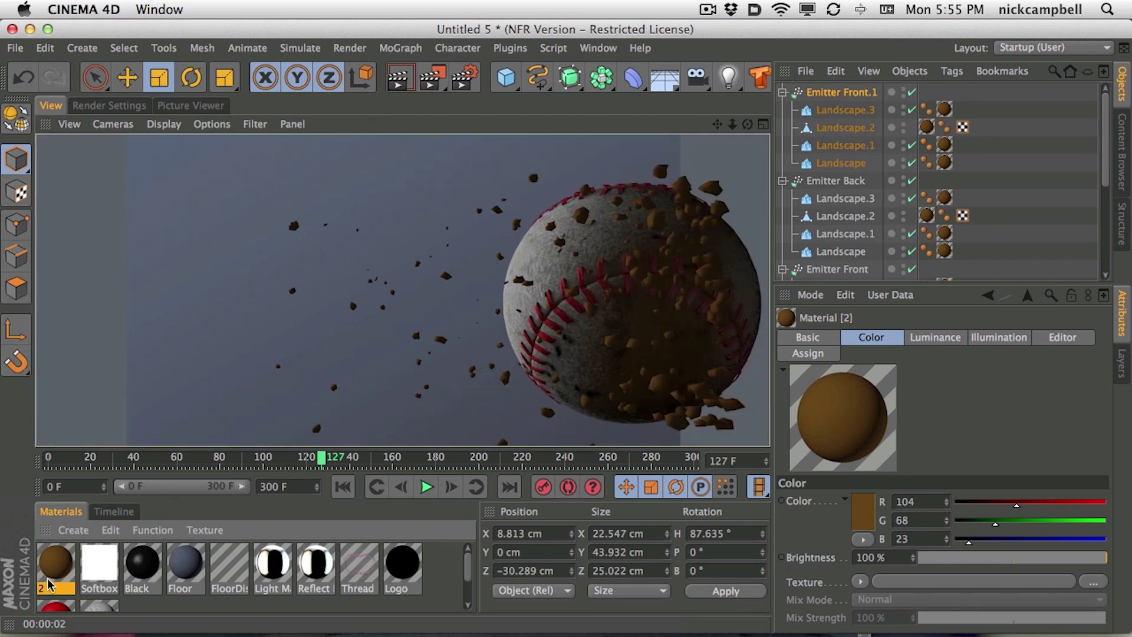
double_click(56, 563)
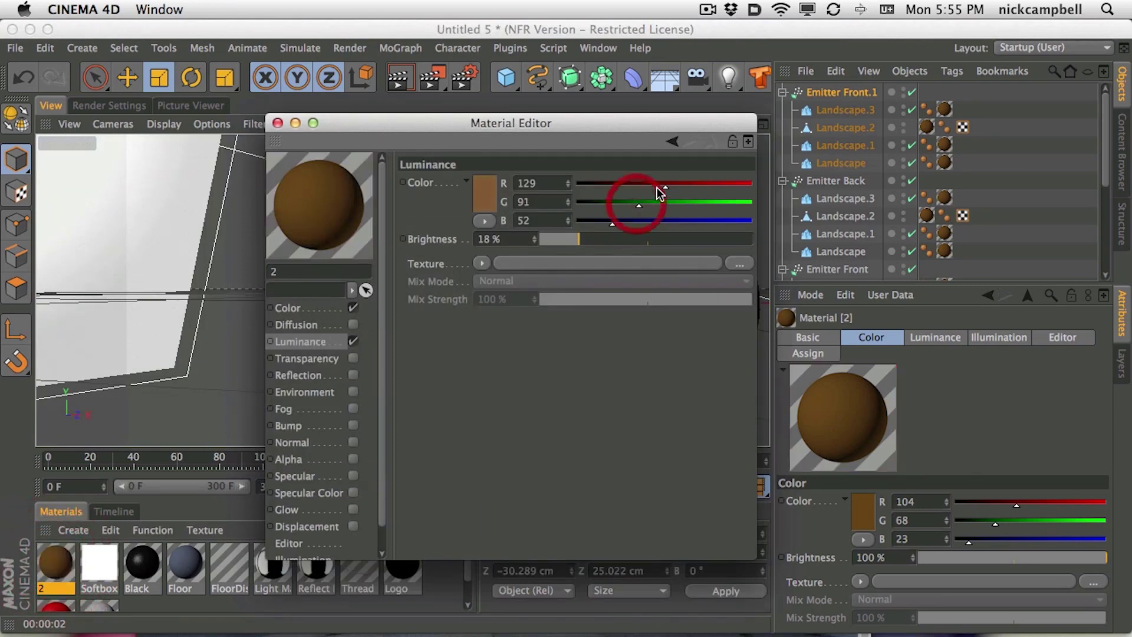
drag(638, 203, 614, 205)
click(316, 308)
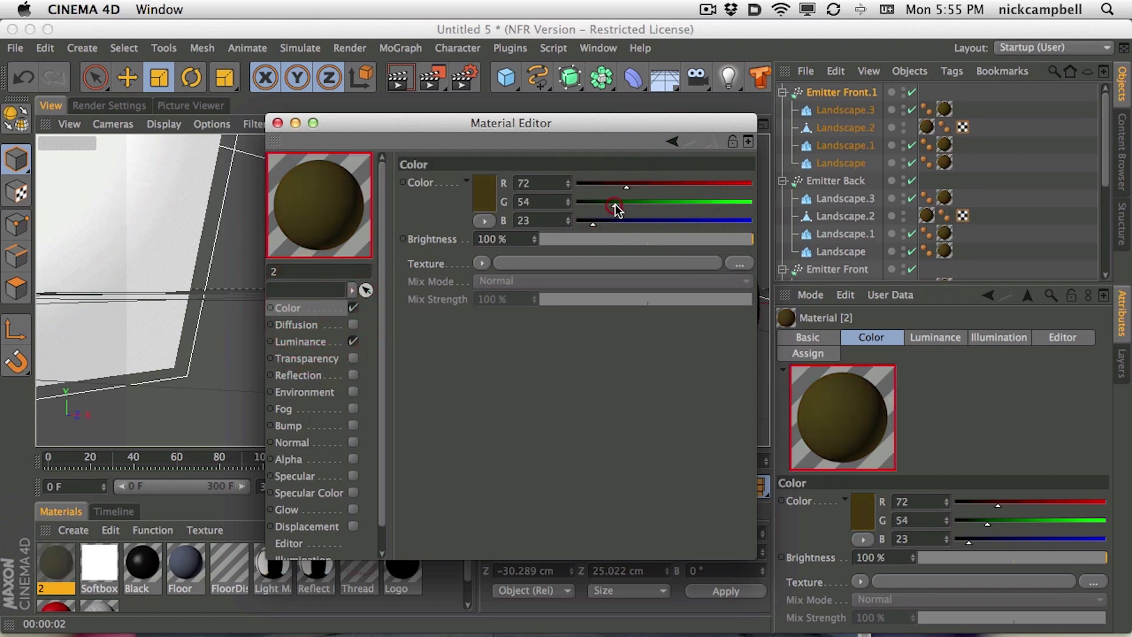
Step: Enable Bump on material 2 with a Noise shader at 5% Global Scale and render
click(332, 426)
click(354, 426)
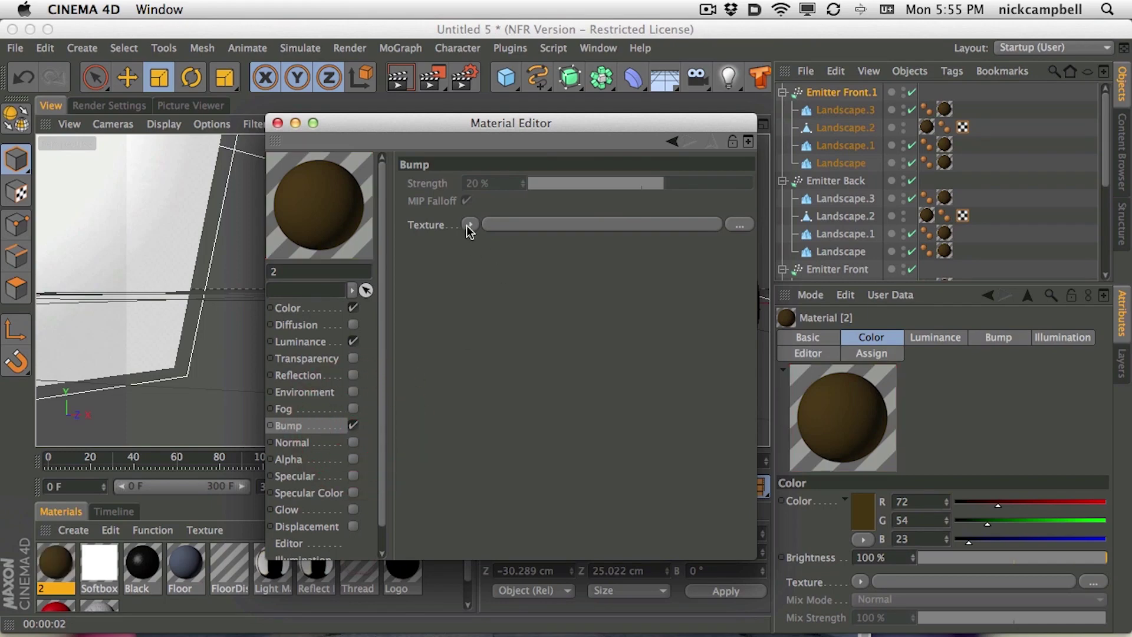
click(470, 224)
click(522, 423)
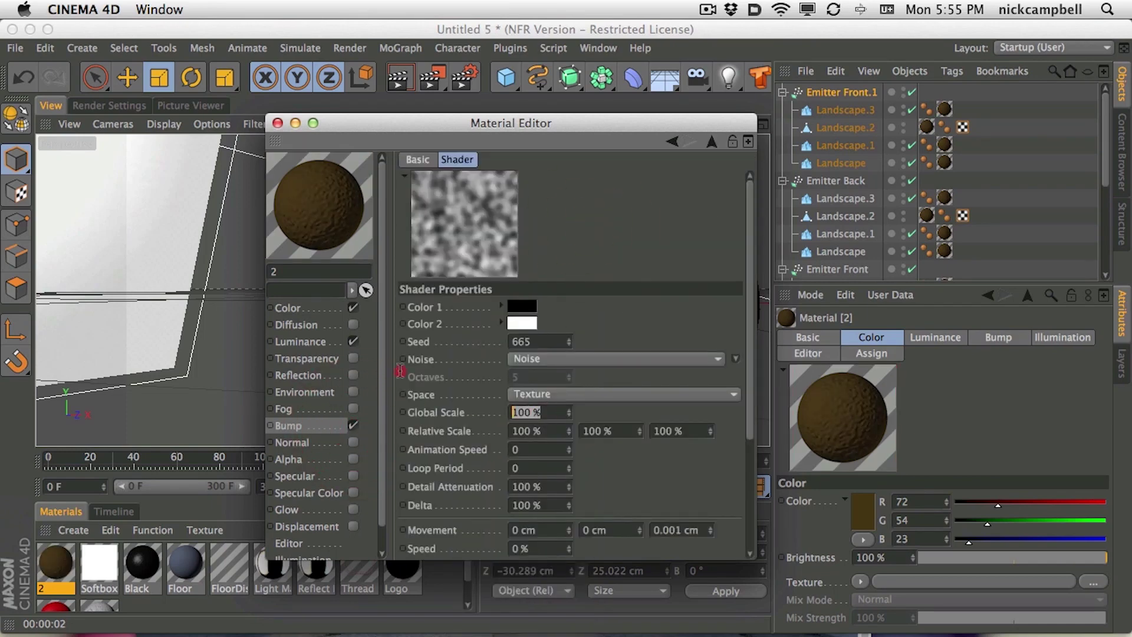
text(5)
key(Return)
click(404, 80)
drag(422, 129, 897, 317)
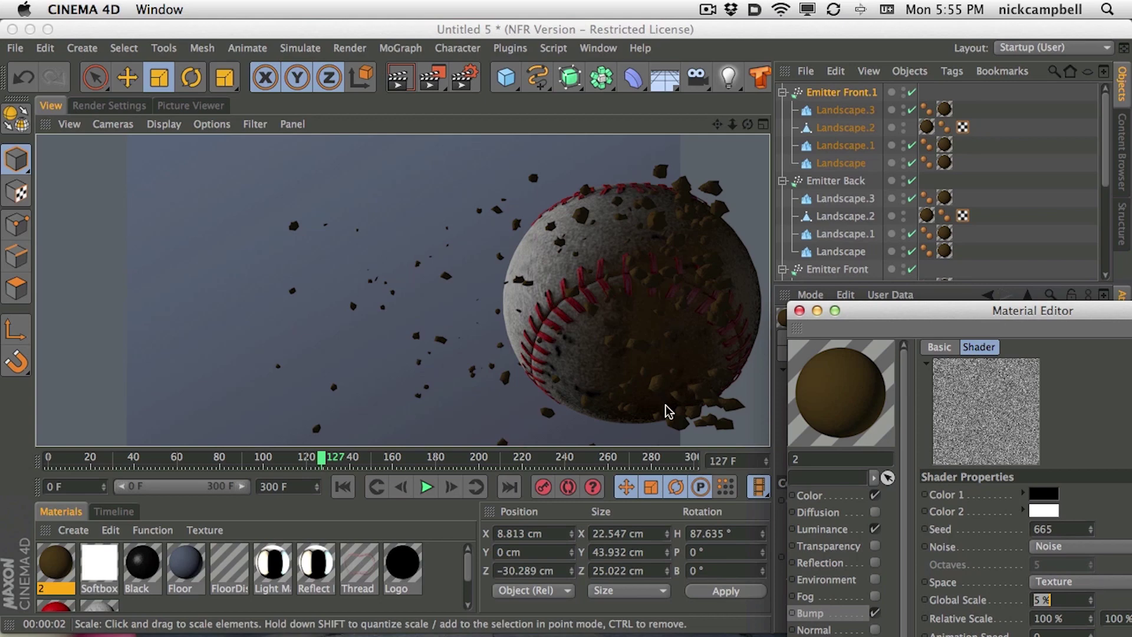
click(800, 311)
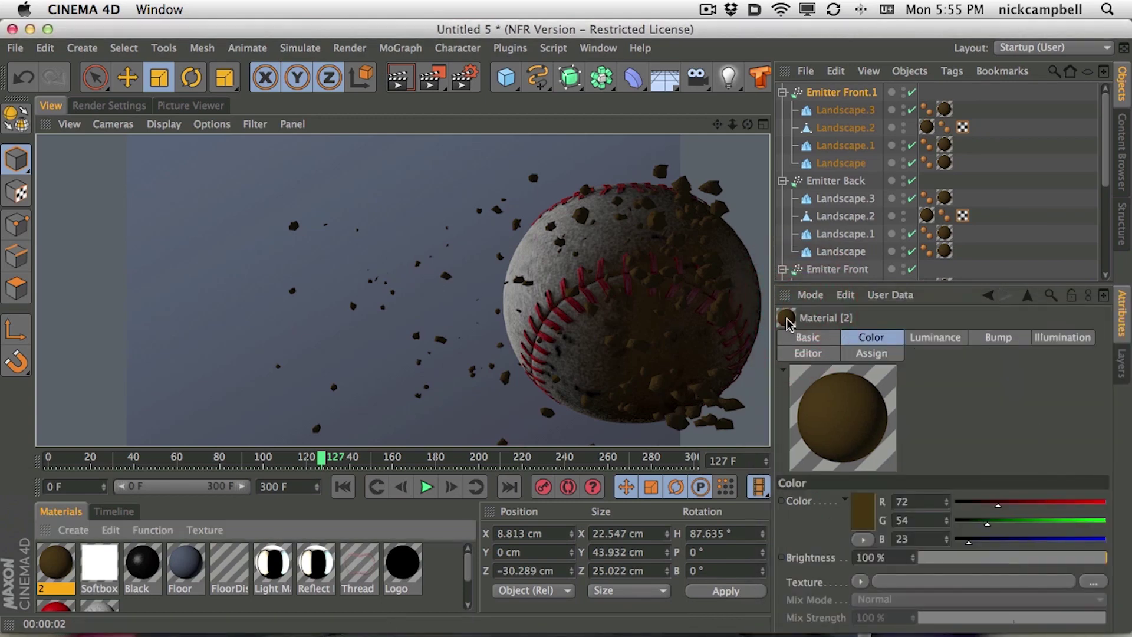
Step: Play the animation, rewind to frame 0, and collapse Emitter Front.1, Emitter Back and Emitter Front
click(436, 488)
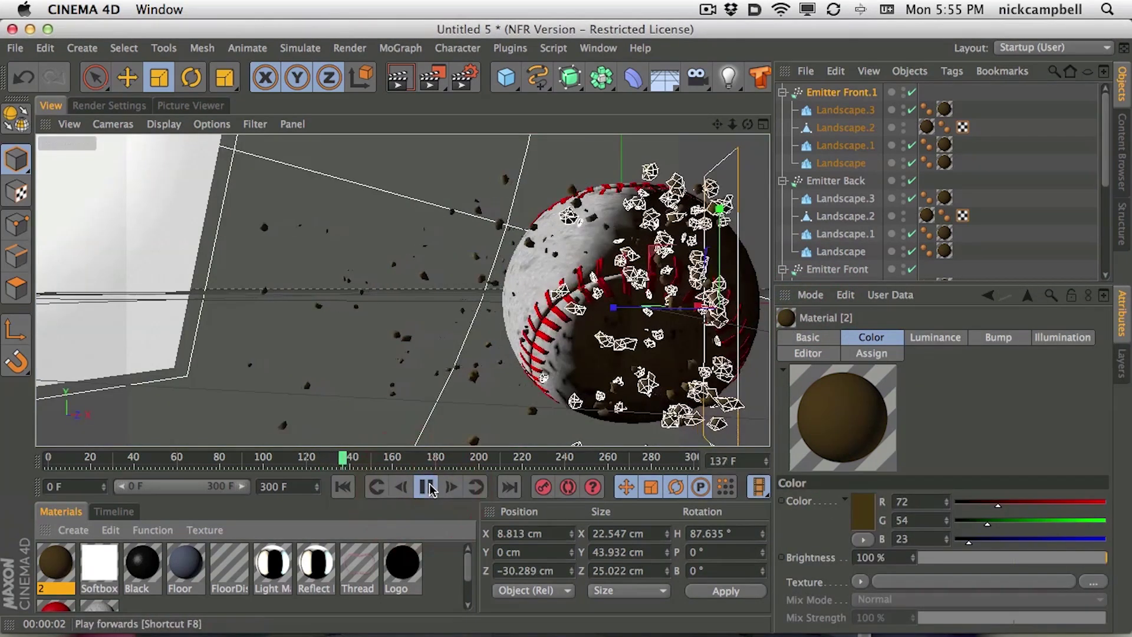
click(428, 487)
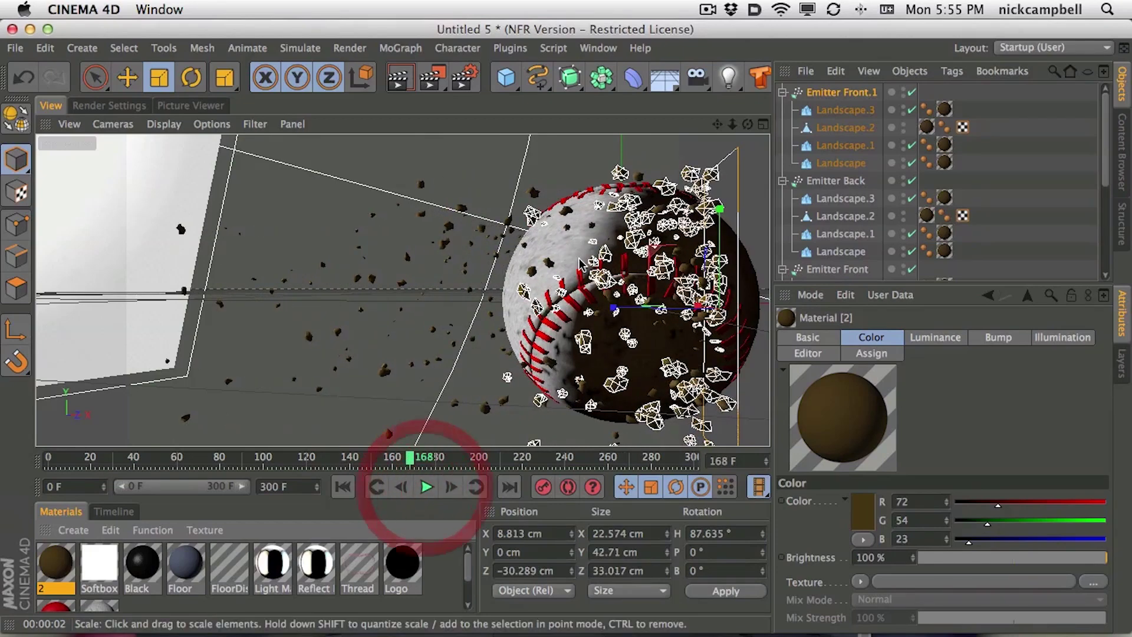
drag(59, 462, 48, 462)
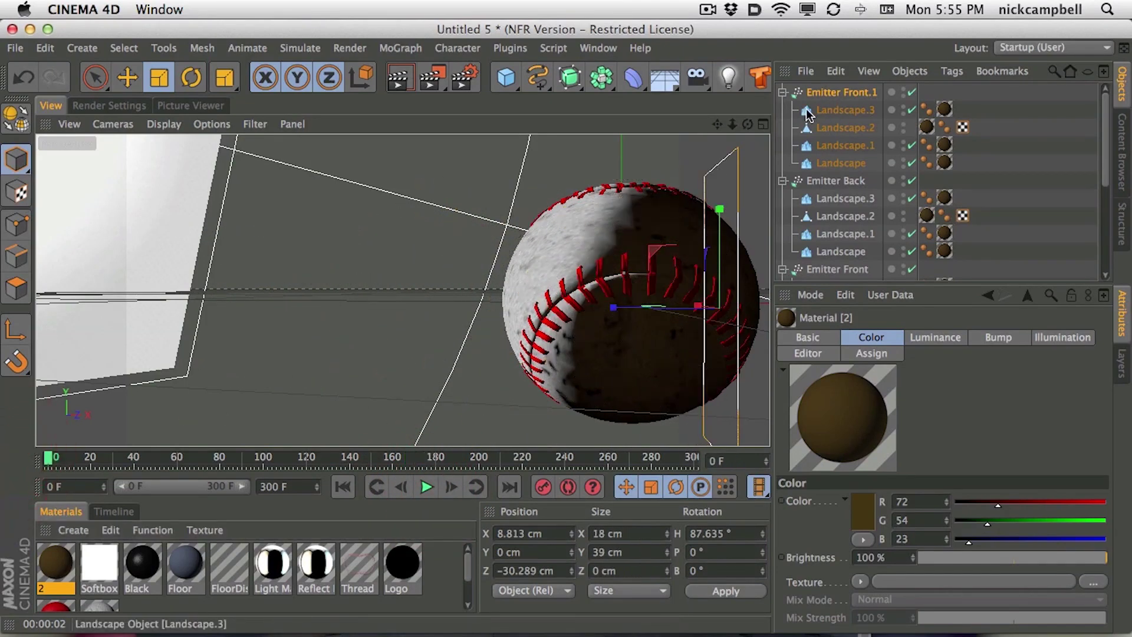
click(782, 92)
click(782, 109)
click(782, 128)
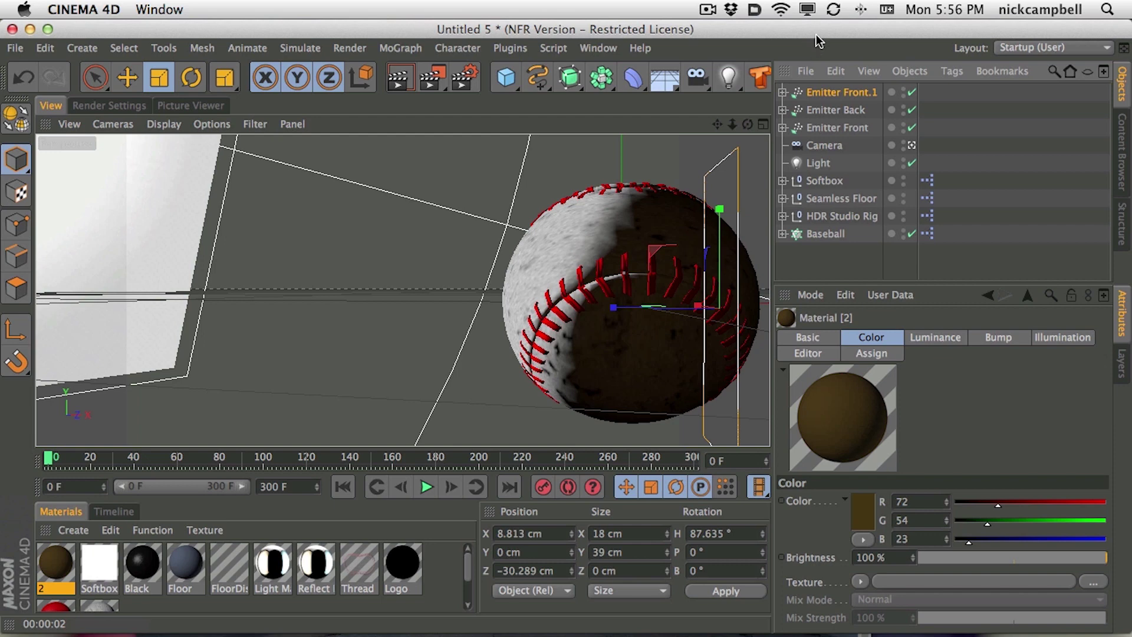
Step: Drag CS_MoveNull from the Content Browser's CSTools_r12 favorites into the scene and select MoveNull
click(1123, 147)
click(1020, 72)
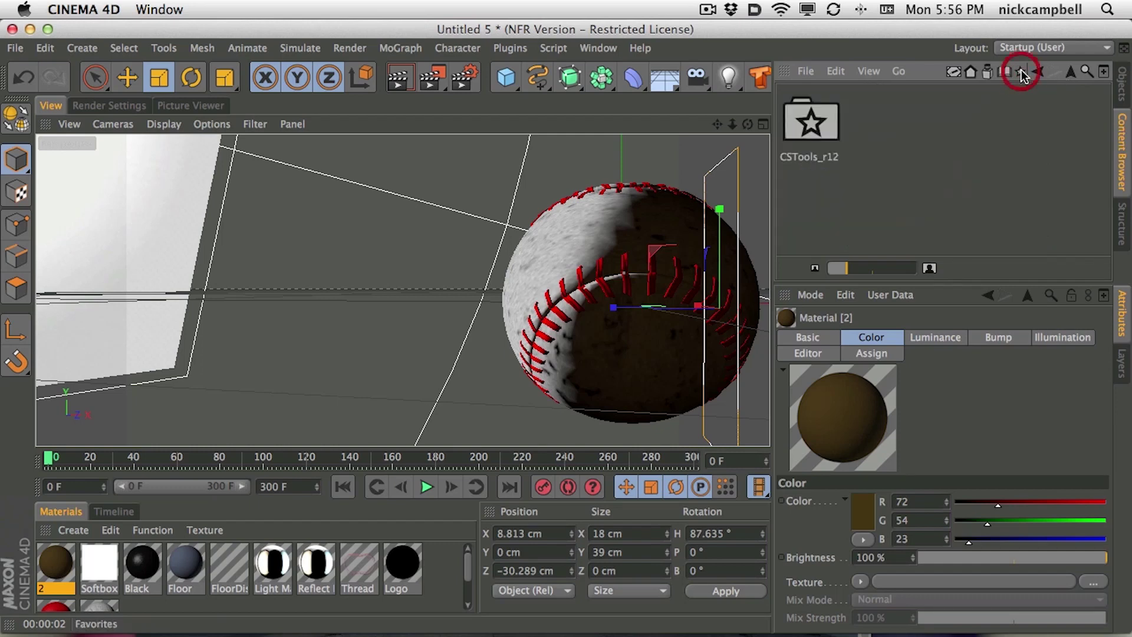
double_click(821, 132)
drag(1107, 109, 1095, 201)
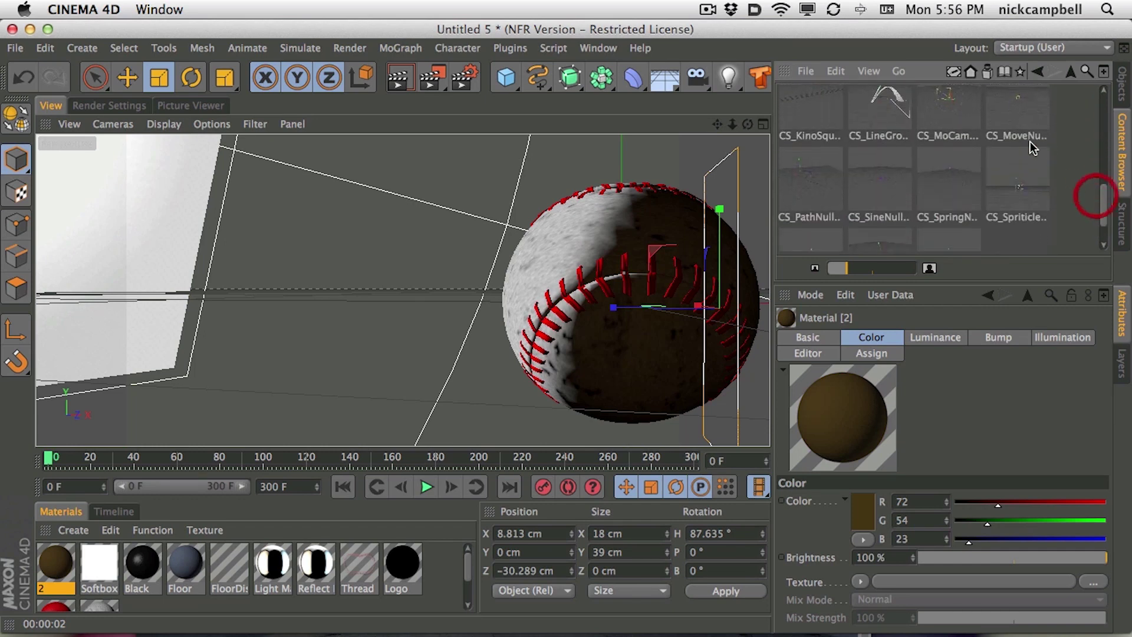
drag(1024, 105, 442, 270)
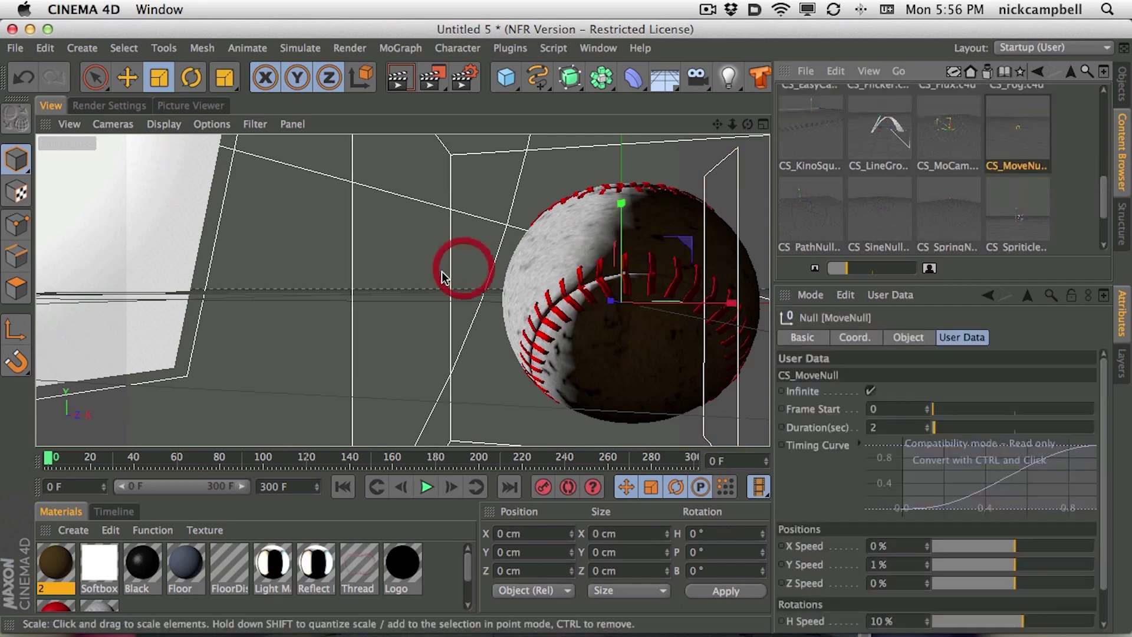
click(1122, 88)
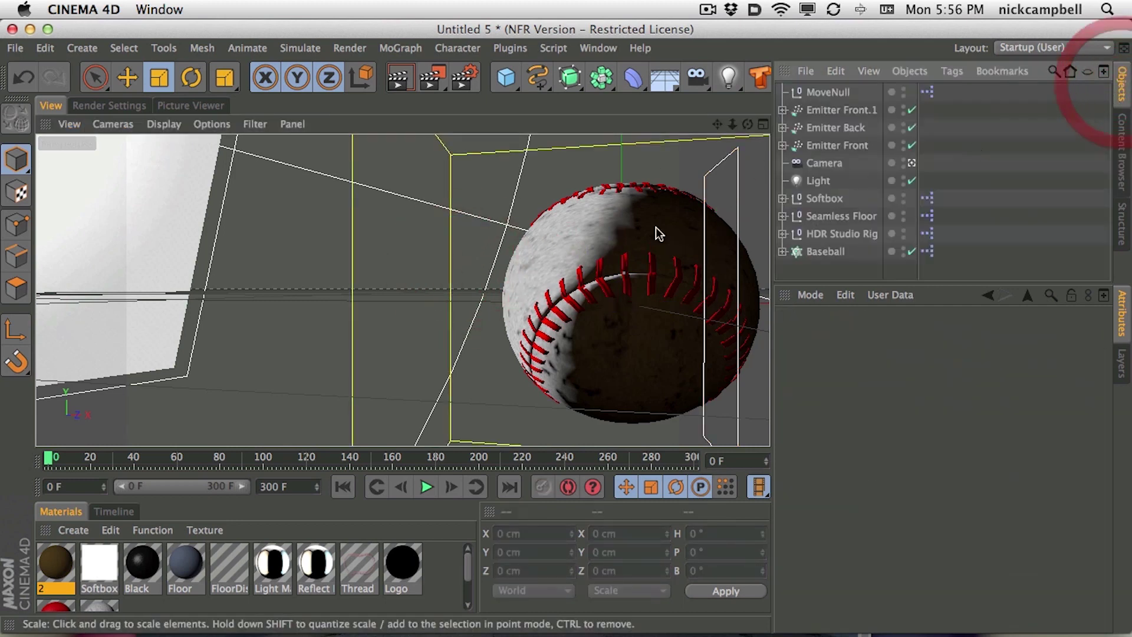
click(48, 462)
click(821, 92)
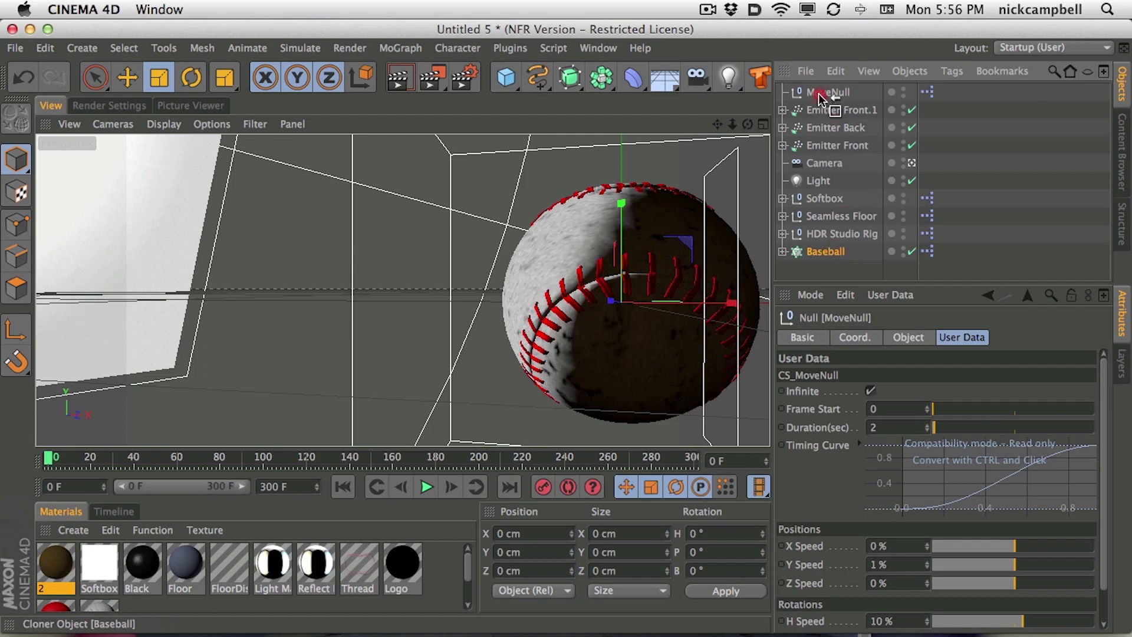
Step: Parent the Baseball under MoveNull and set MoveNull's Y Speed to 0%
drag(828, 96, 826, 94)
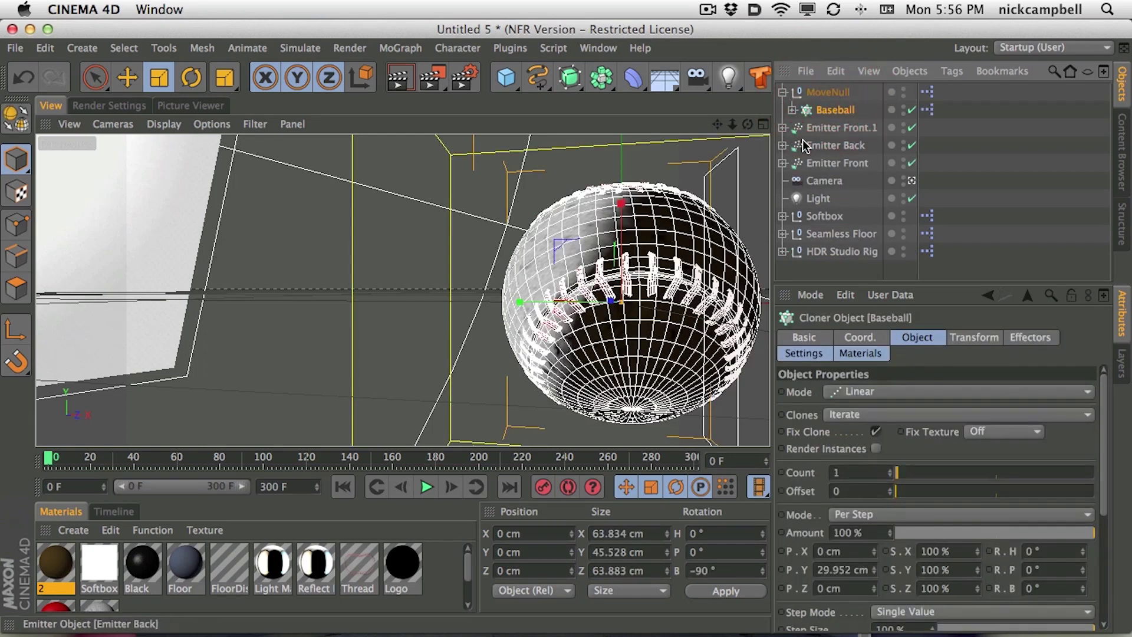
click(426, 487)
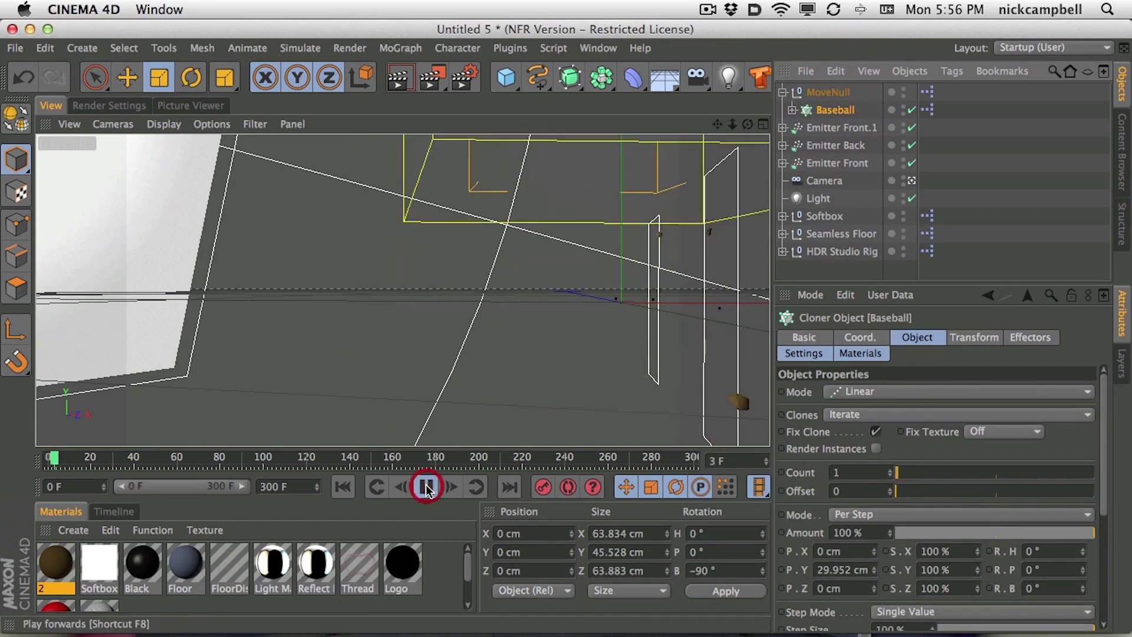
click(426, 486)
drag(83, 463, 23, 464)
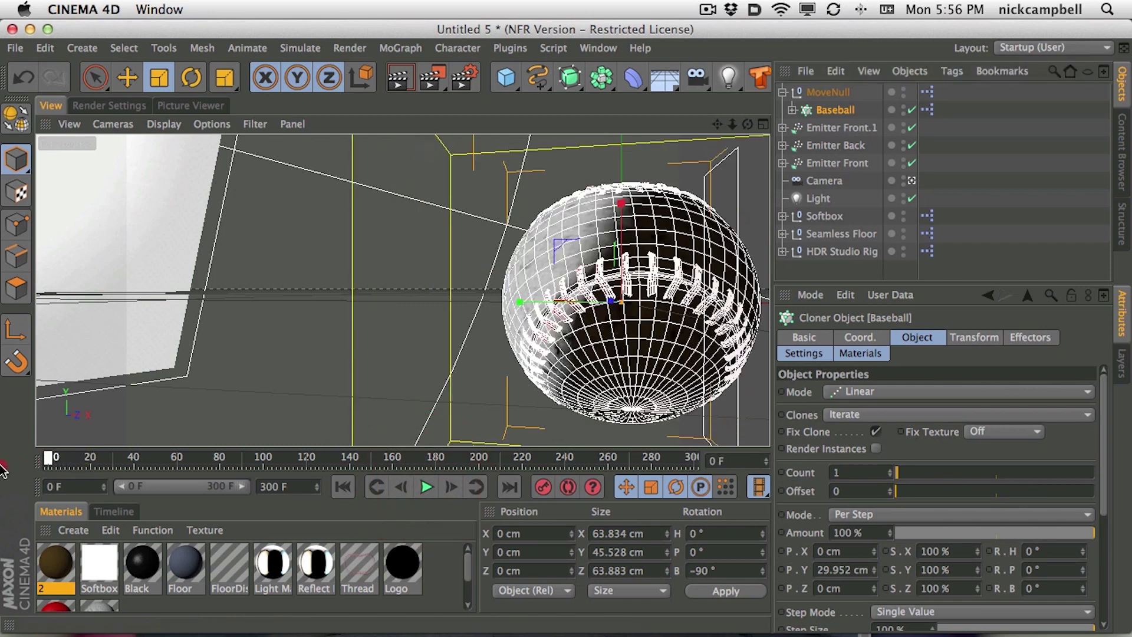
click(828, 91)
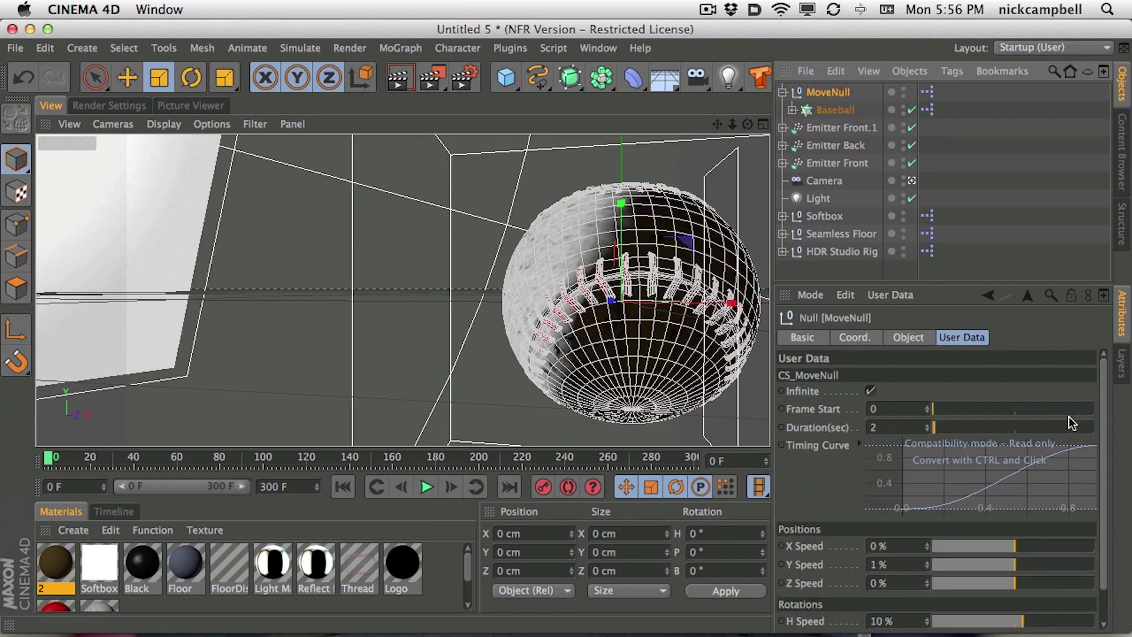
drag(1104, 409, 1119, 452)
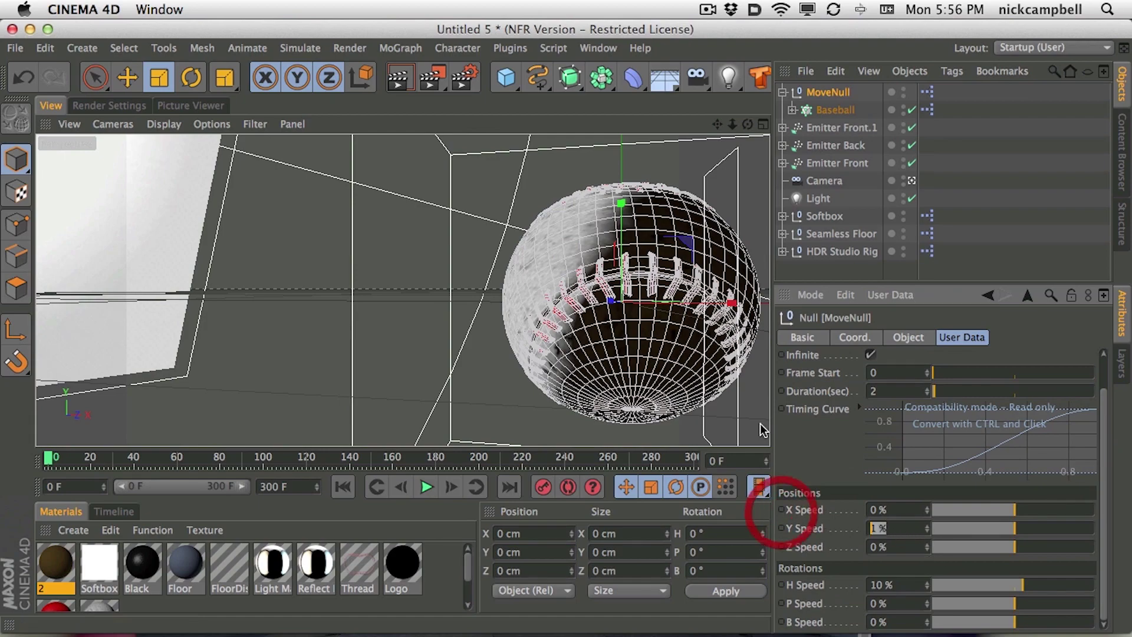
text(0)
key(Return)
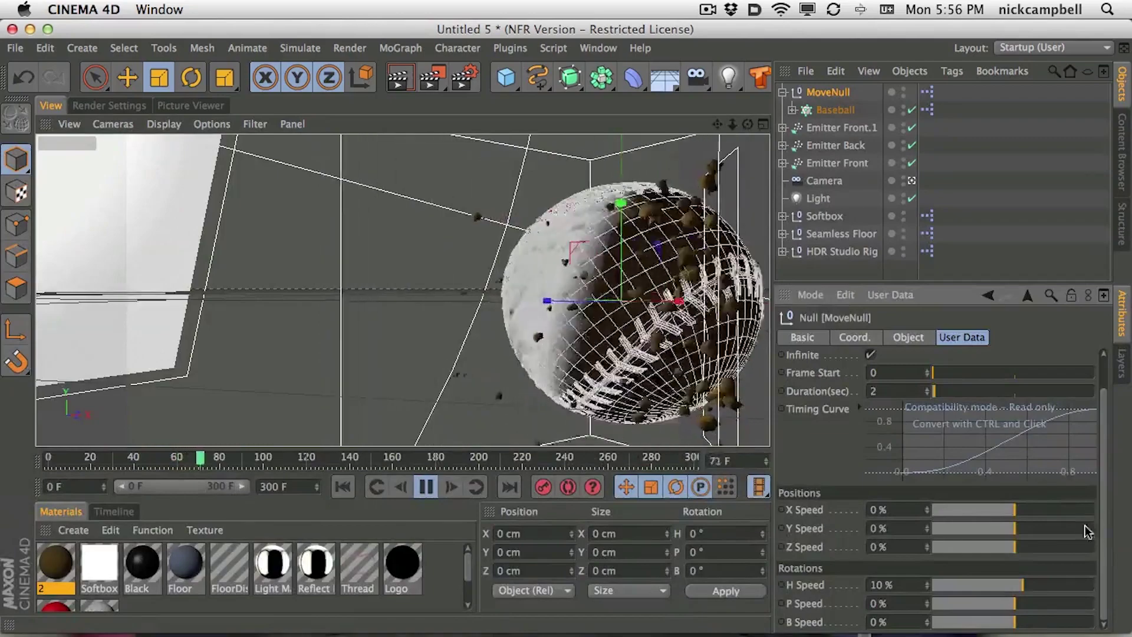
Step: Set MoveNull's H Speed to -2.2%, P Speed to 0.5% and B Speed to 0.3%, then render
click(1104, 583)
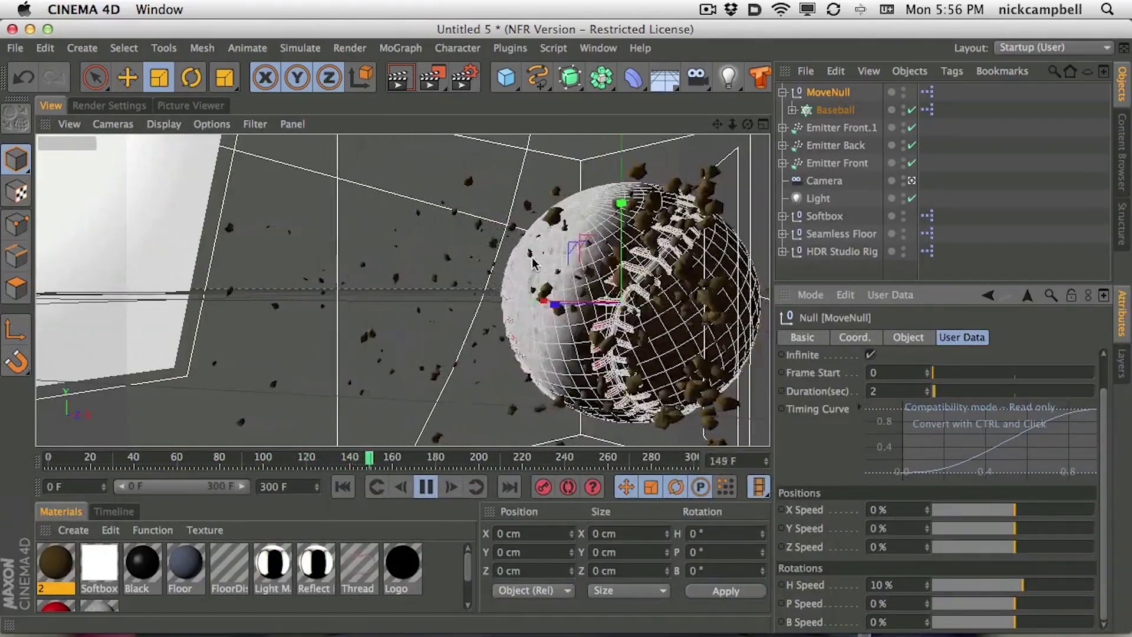
click(1012, 586)
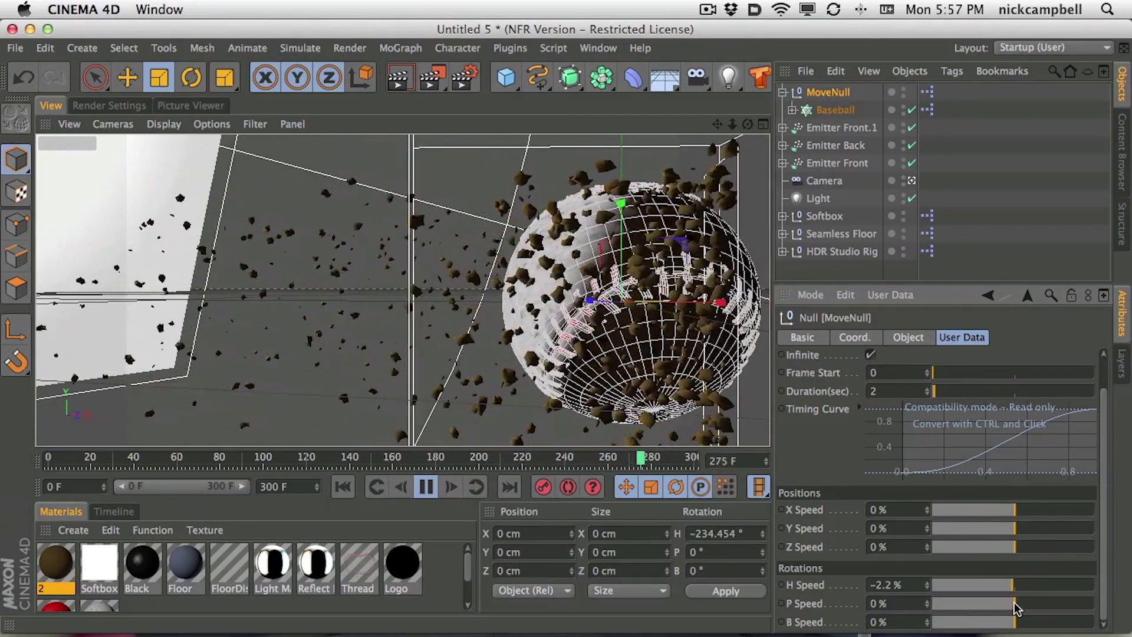
drag(1014, 606, 1006, 610)
double_click(896, 603)
text(.2)
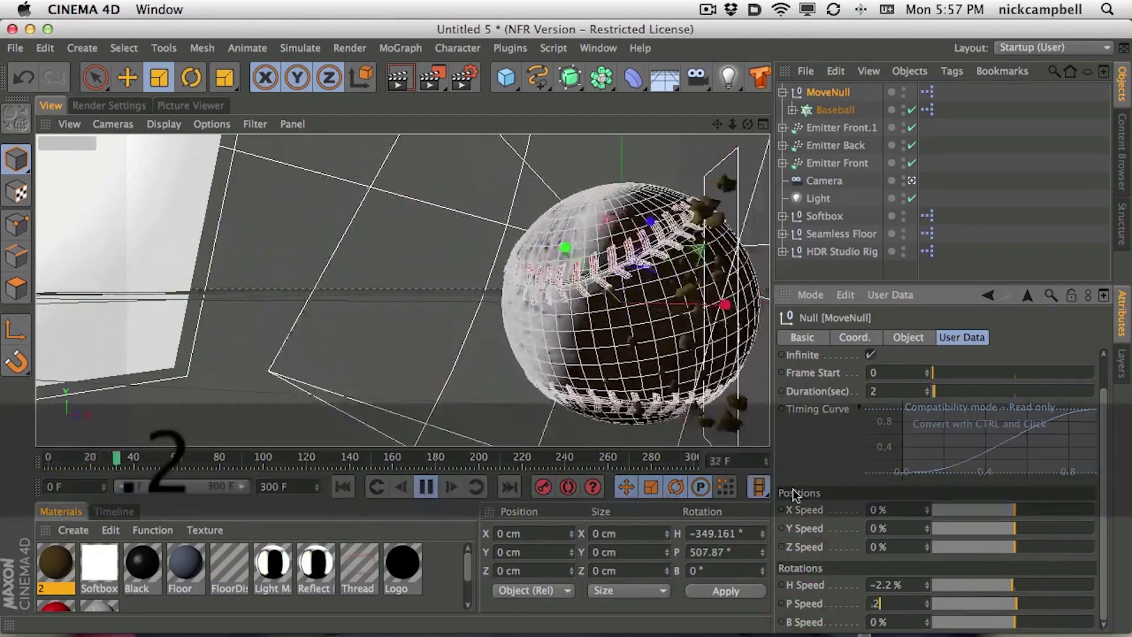
text(.5)
key(Return)
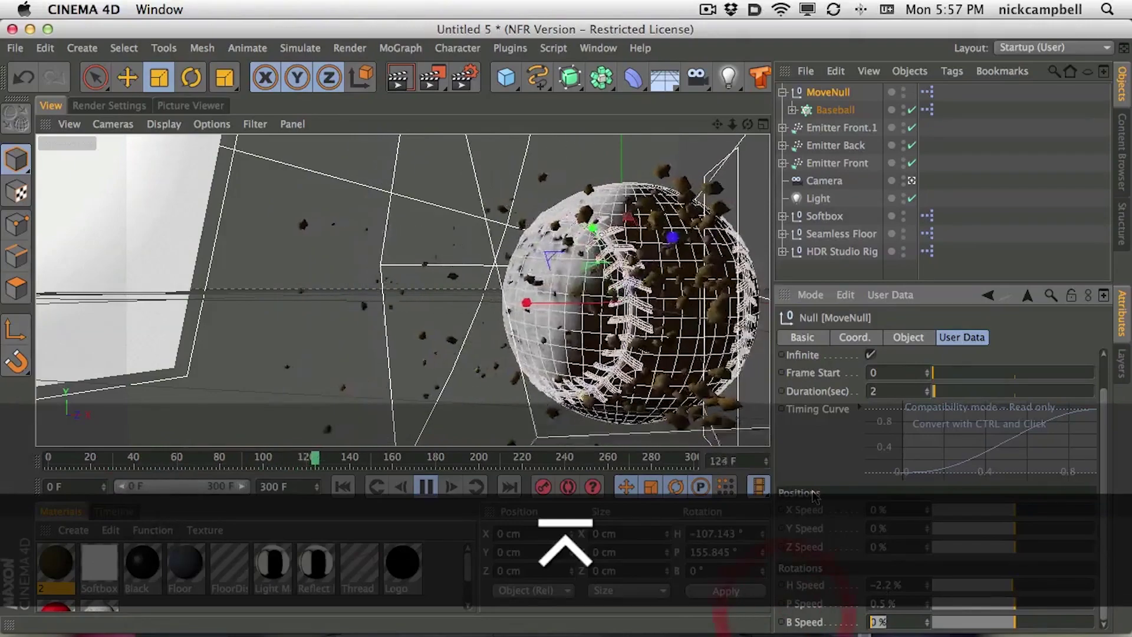
text(3)
key(Return)
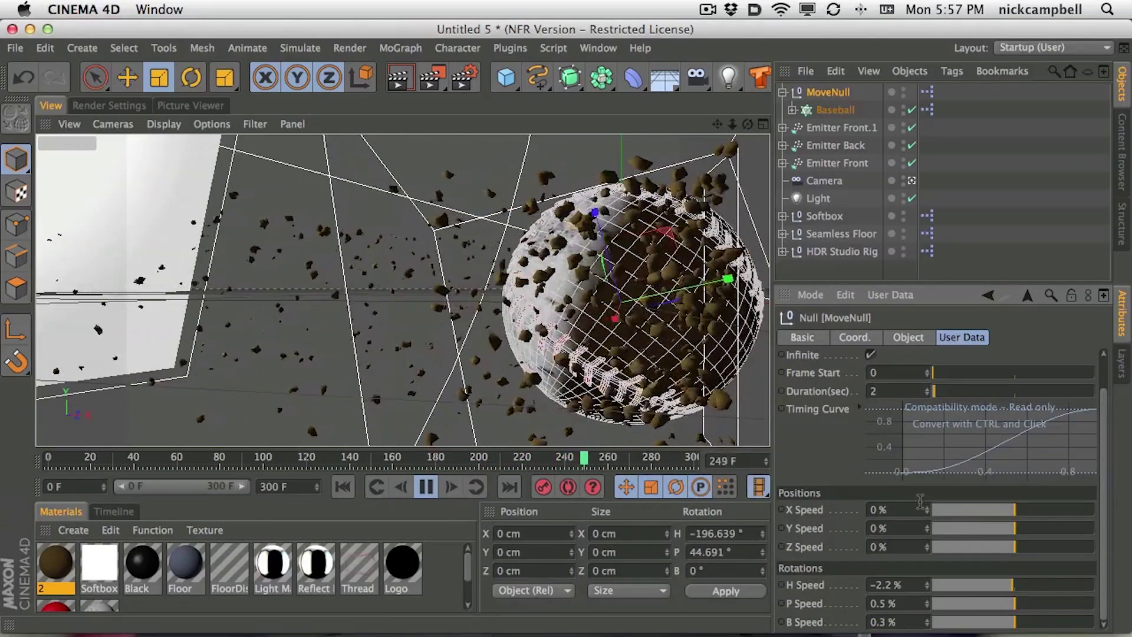
click(387, 83)
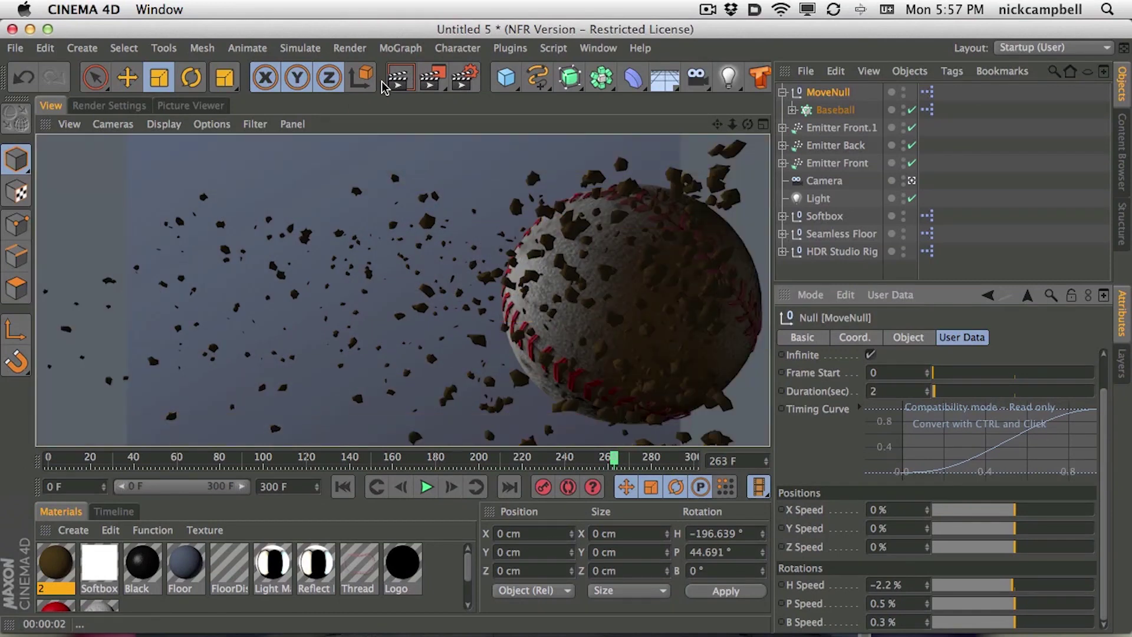
Step: Shrink Emitter Front.1's four Landscape rocks to about 86%
click(783, 127)
click(833, 128)
click(844, 145)
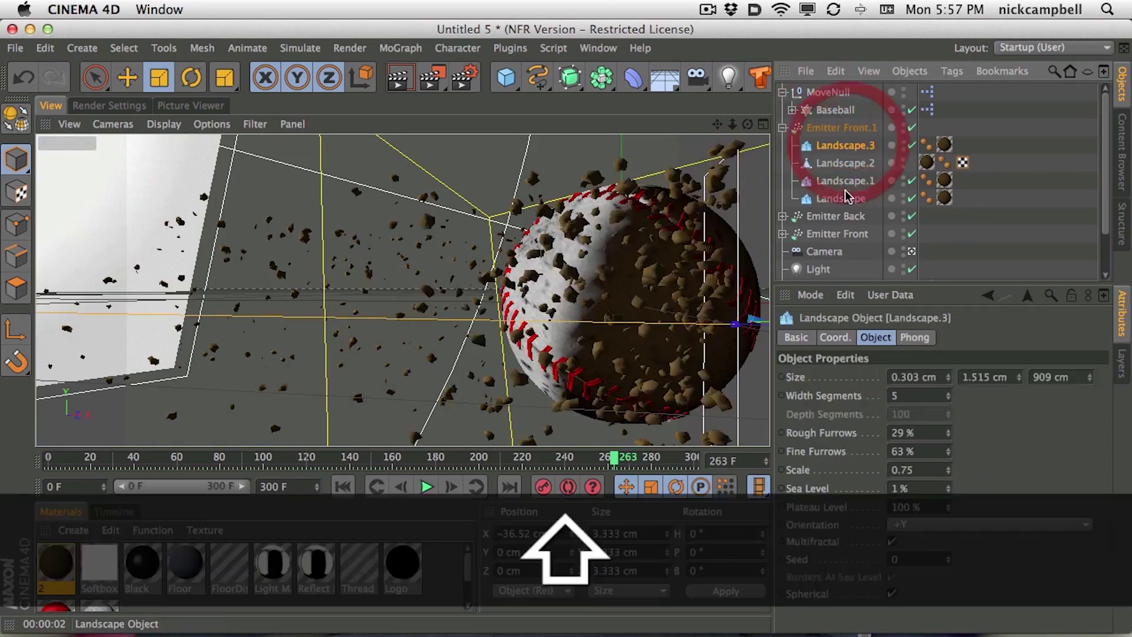
shift+click(847, 198)
click(159, 78)
drag(432, 255, 345, 324)
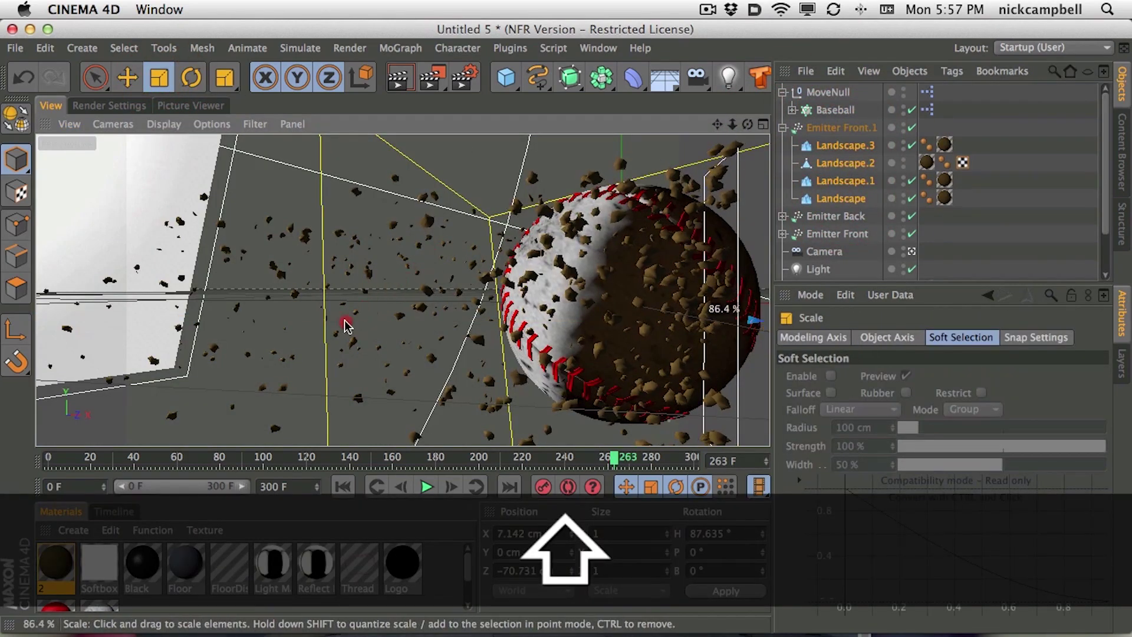
Step: Set Emitter Front.1's editor and renderer birthrates to 8 and render a preview
click(841, 127)
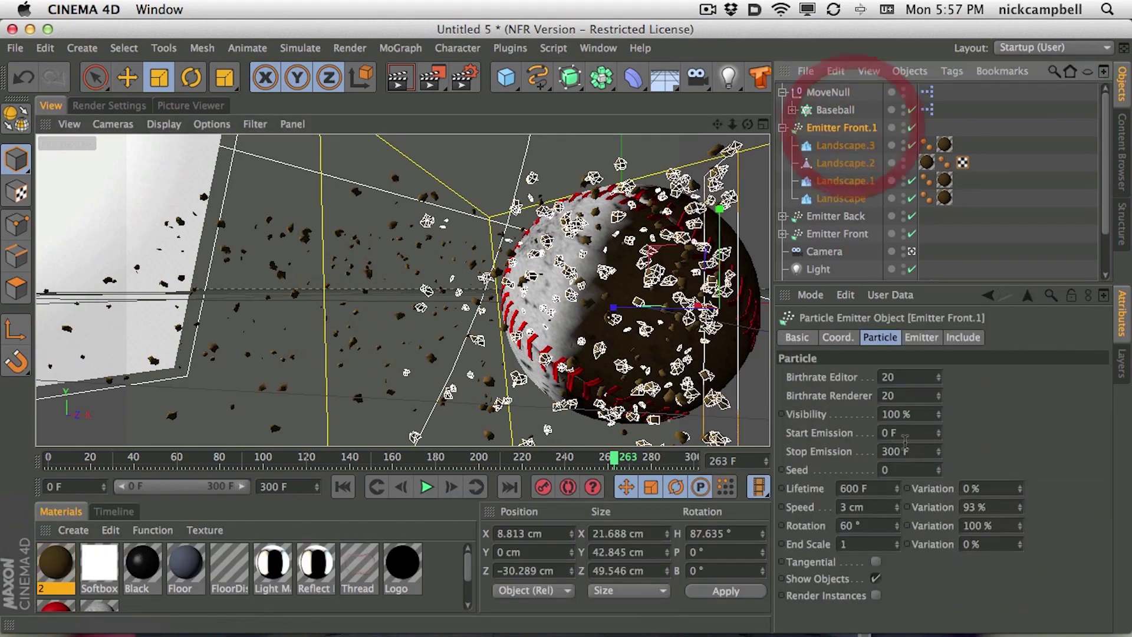
double_click(907, 376)
text(8)
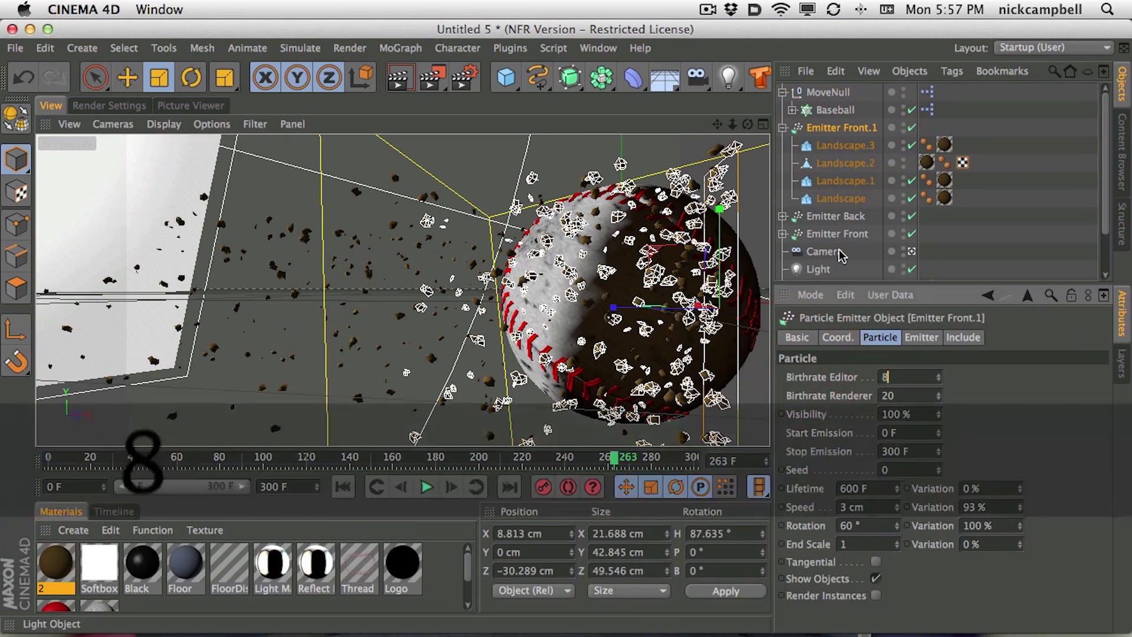
key(Tab)
text(8)
key(Return)
click(426, 487)
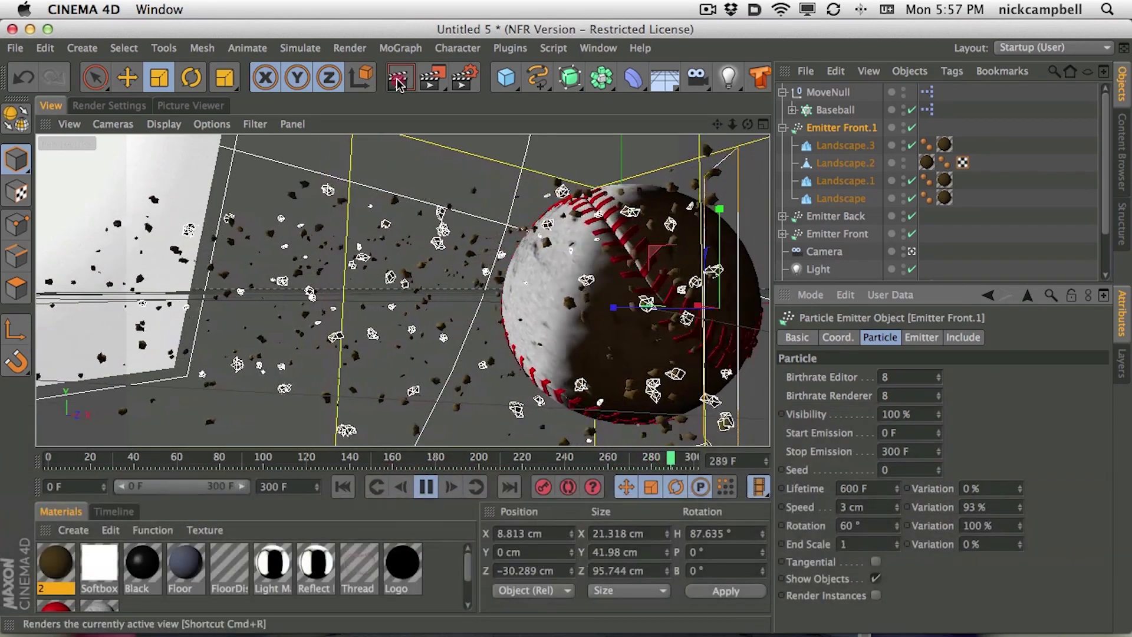
click(400, 82)
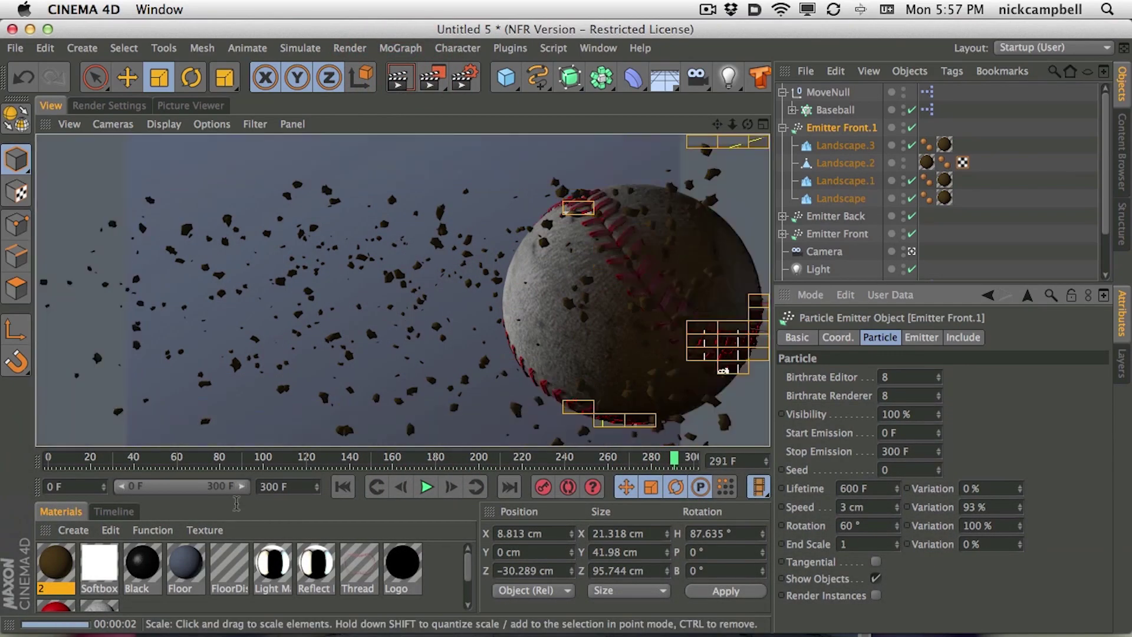
Step: Raise material 2's luminance brightness to 28%, re-render, and collapse MoveNull and Emitter Front.1
double_click(56, 563)
click(321, 340)
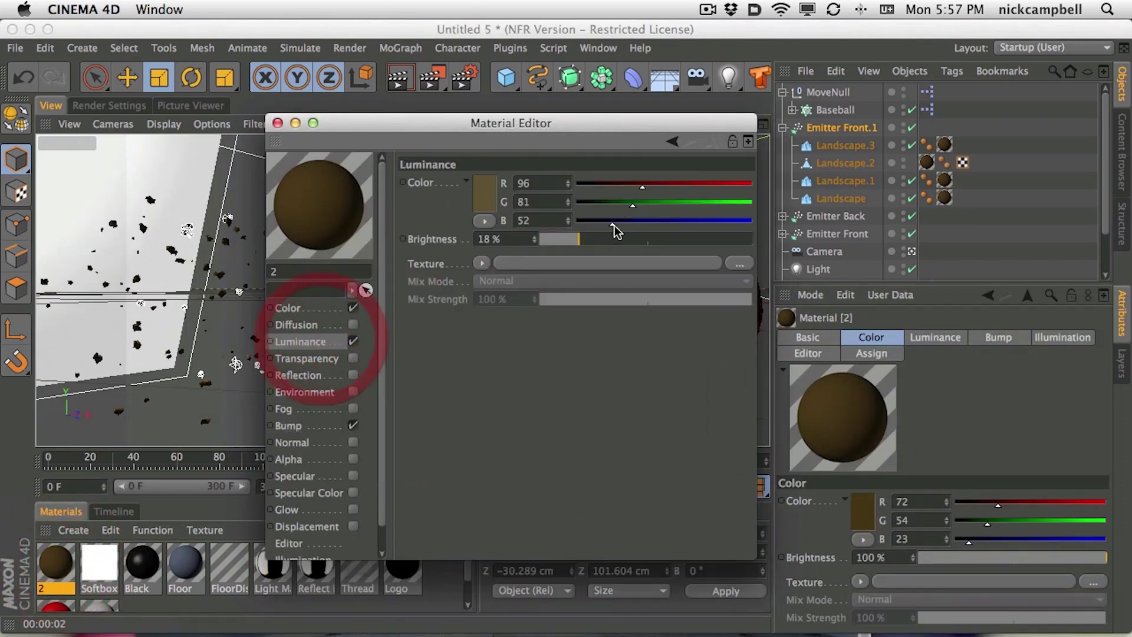
click(398, 77)
drag(402, 127, 380, 495)
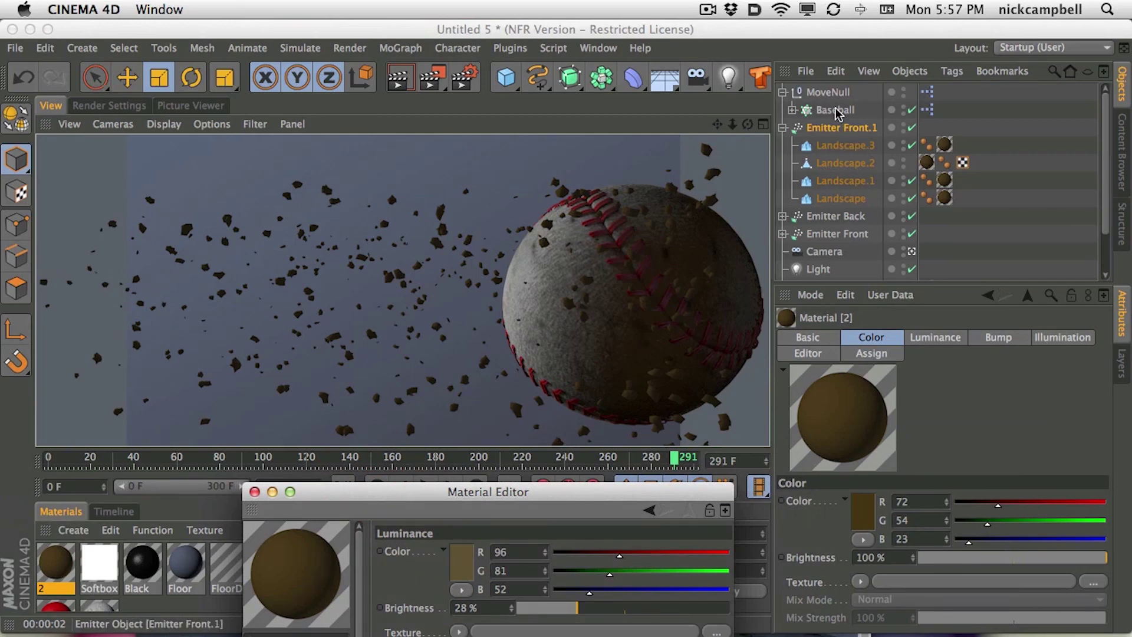
click(783, 92)
click(783, 110)
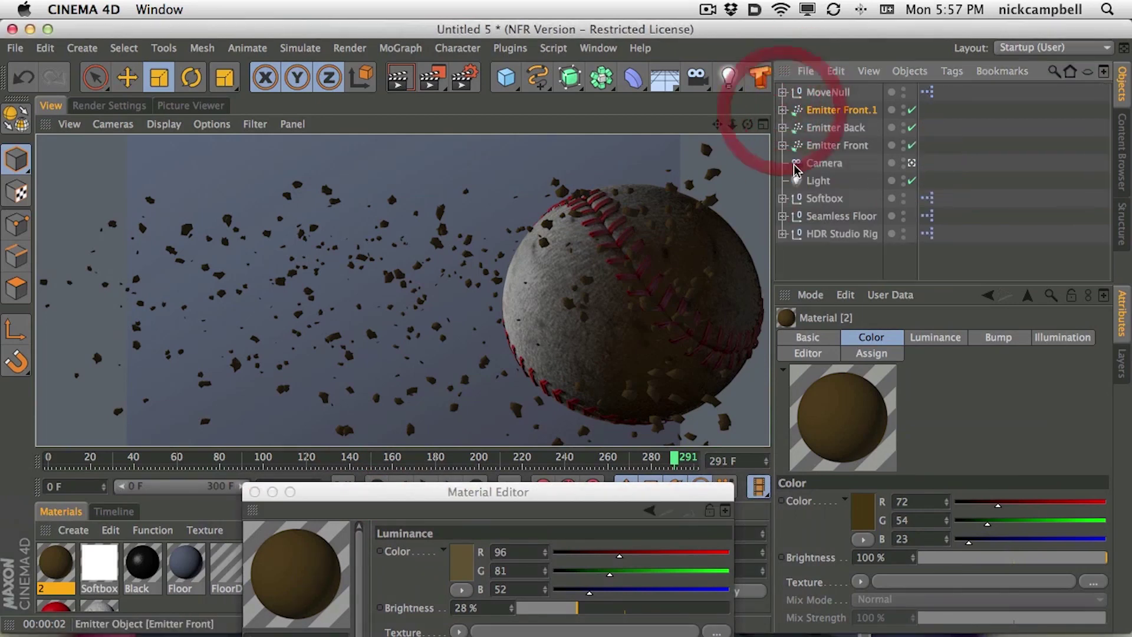
Step: Tint the scene light orange (255, 107, 0) and raise its intensity to about 41%
click(818, 181)
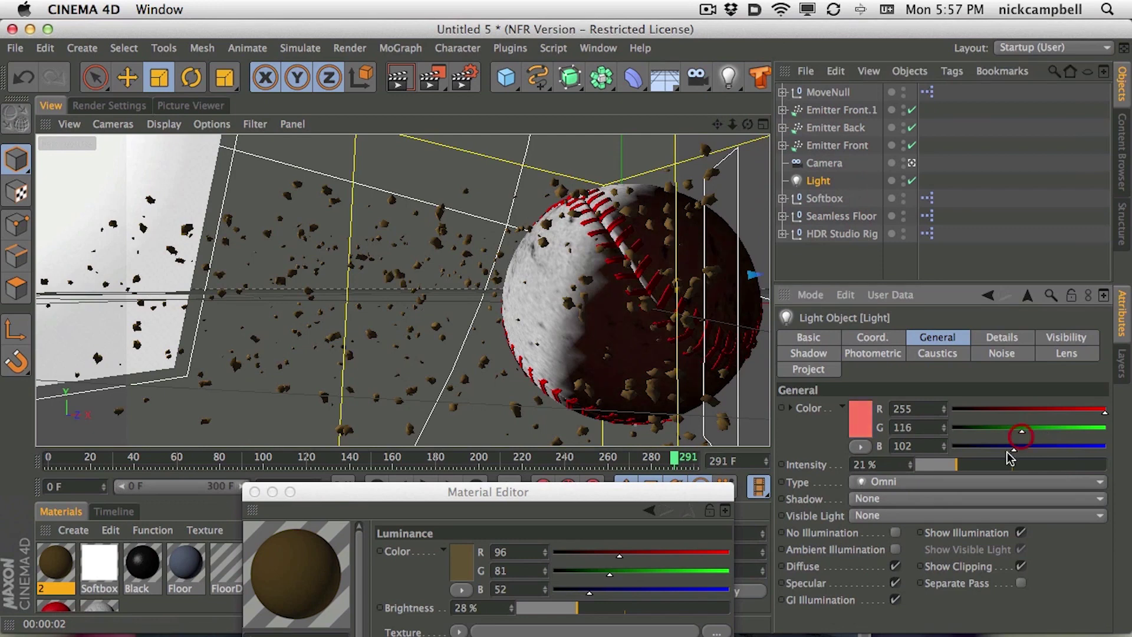
drag(1019, 437, 1017, 436)
click(406, 81)
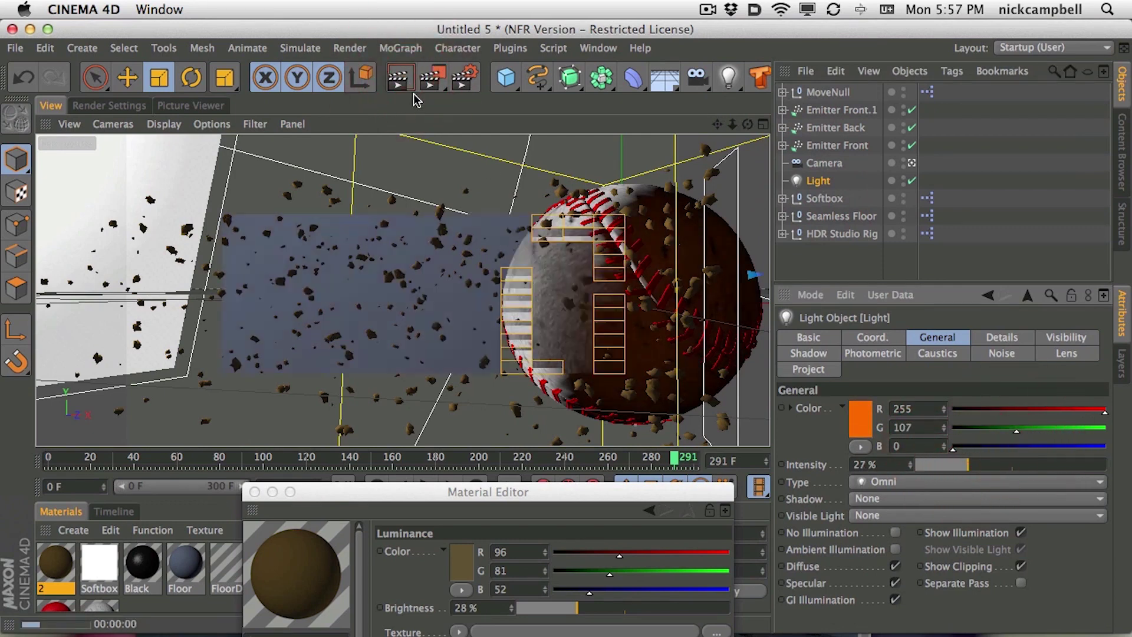
drag(967, 464, 986, 463)
click(405, 81)
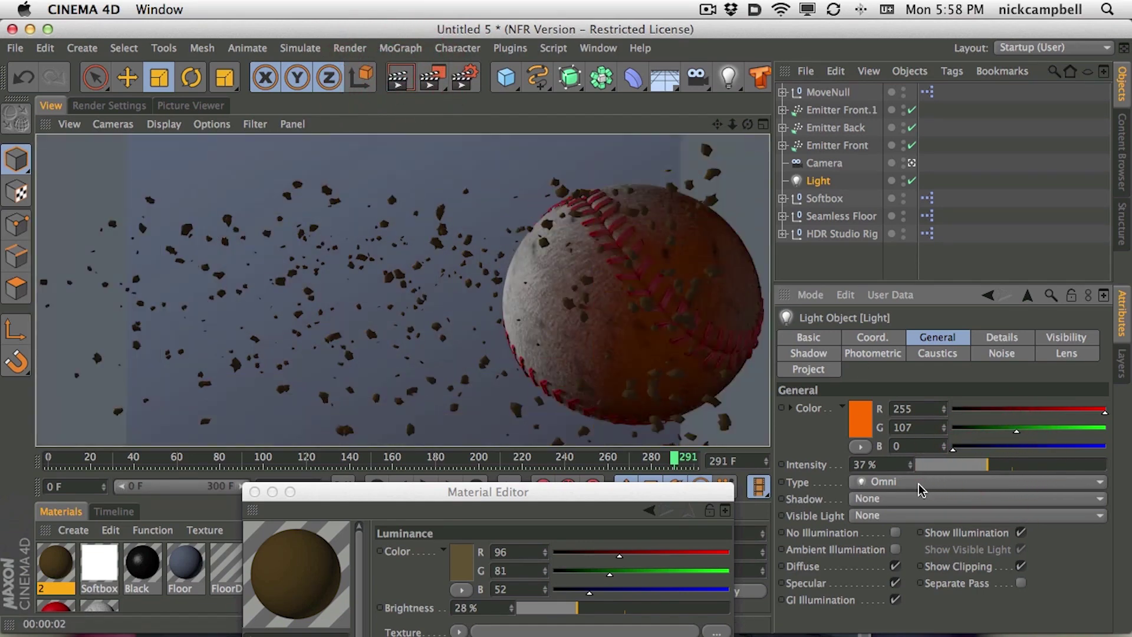
click(994, 465)
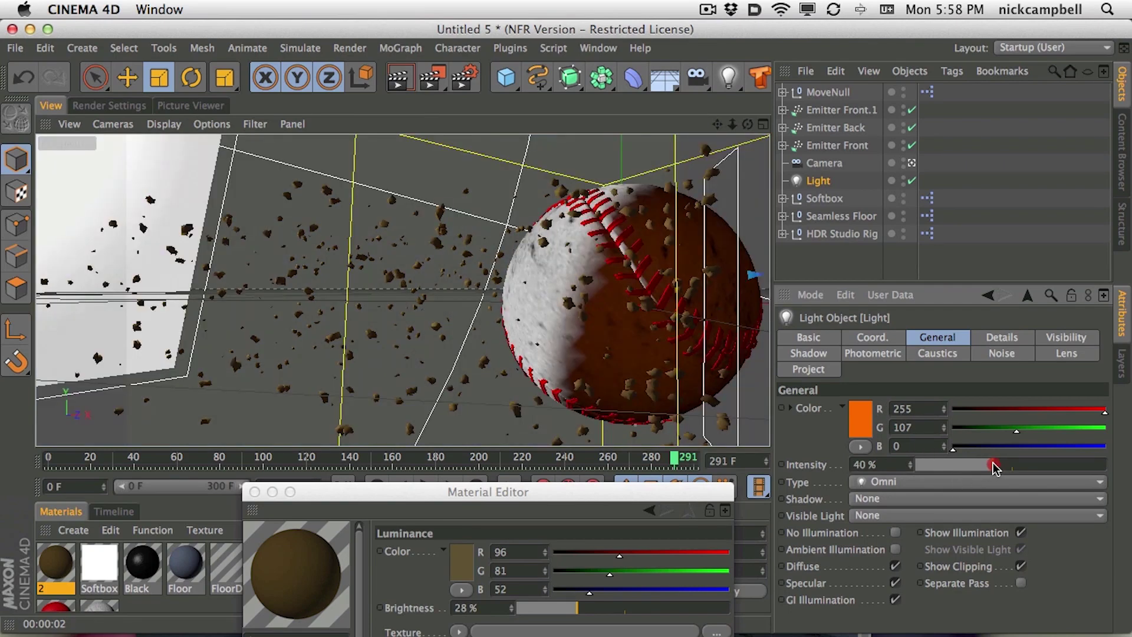
Step: Give the light area shadows, render to check, and close the rock material settings
click(921, 503)
click(907, 570)
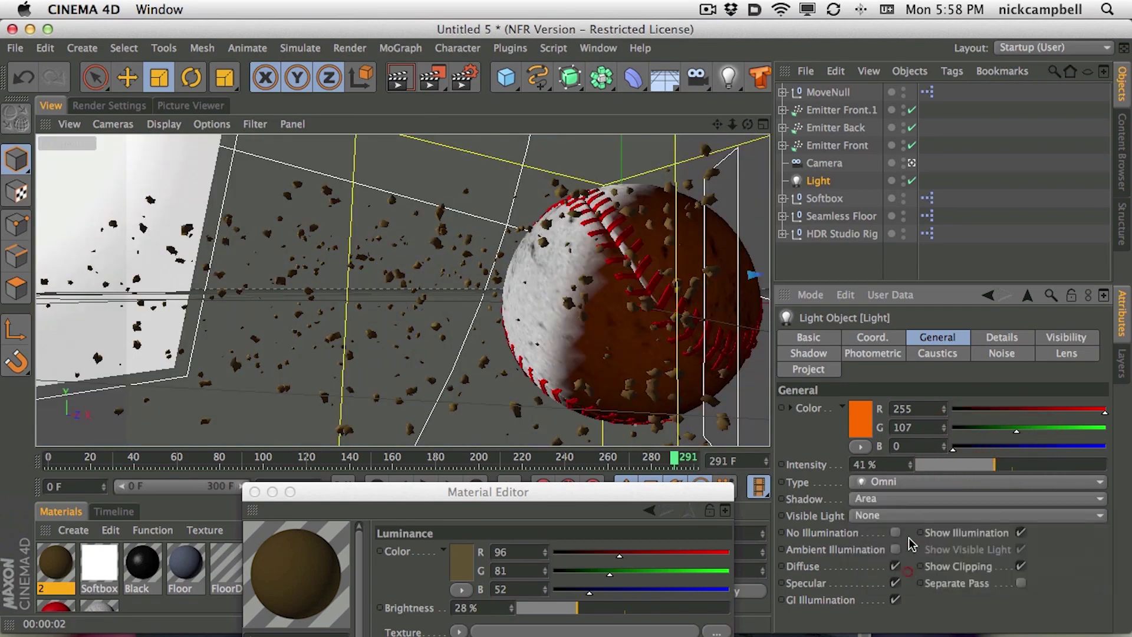
click(395, 78)
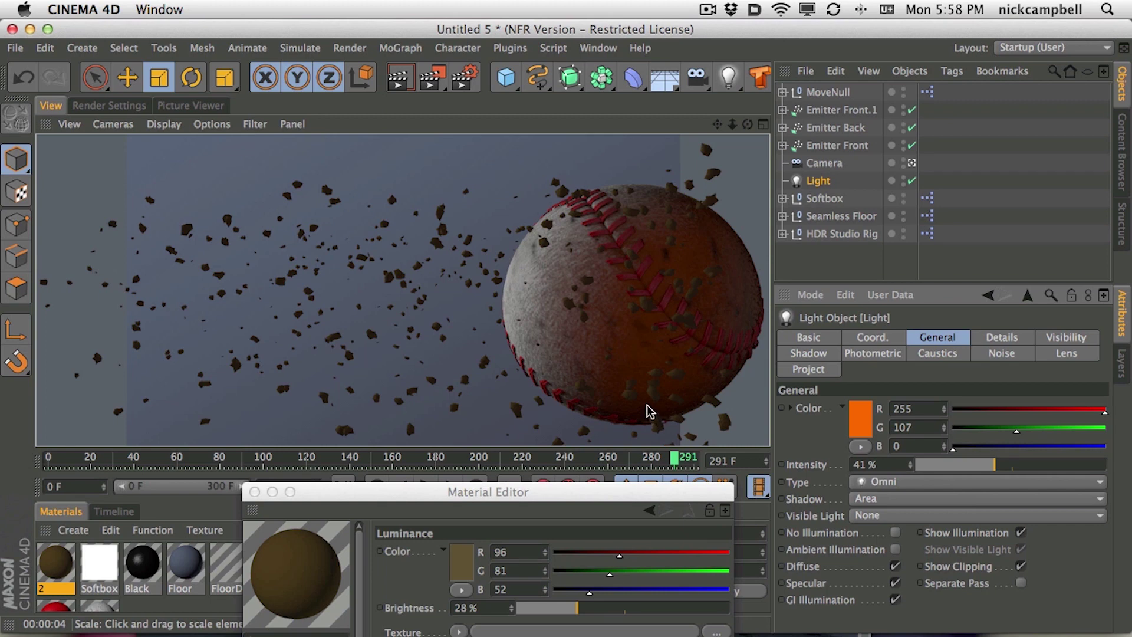
drag(630, 486, 692, 328)
click(314, 333)
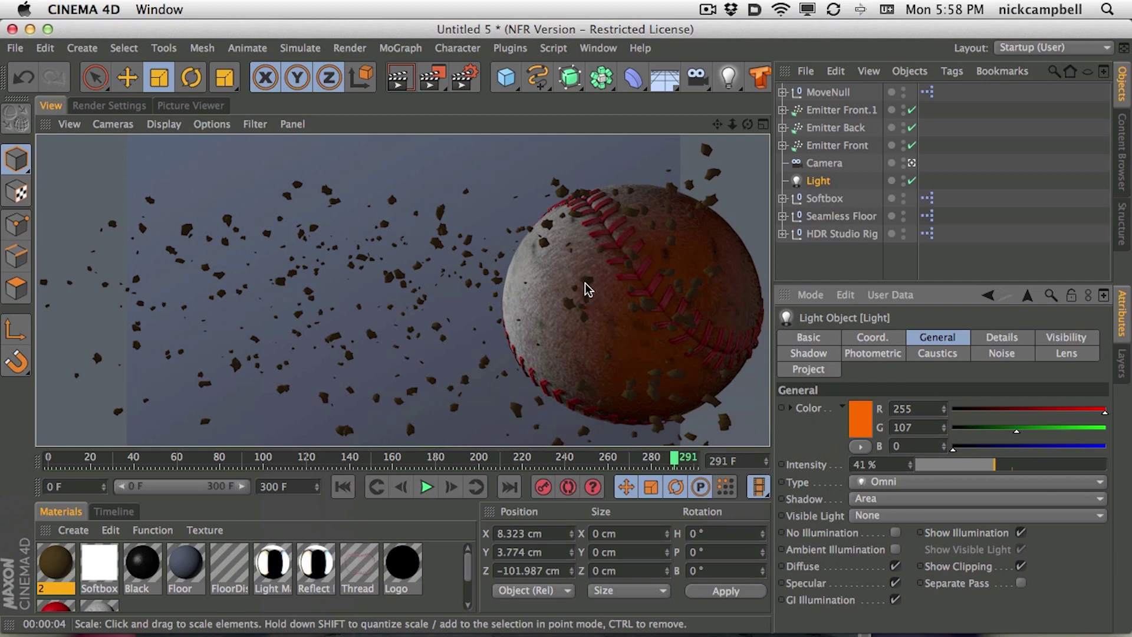
drag(469, 567, 472, 585)
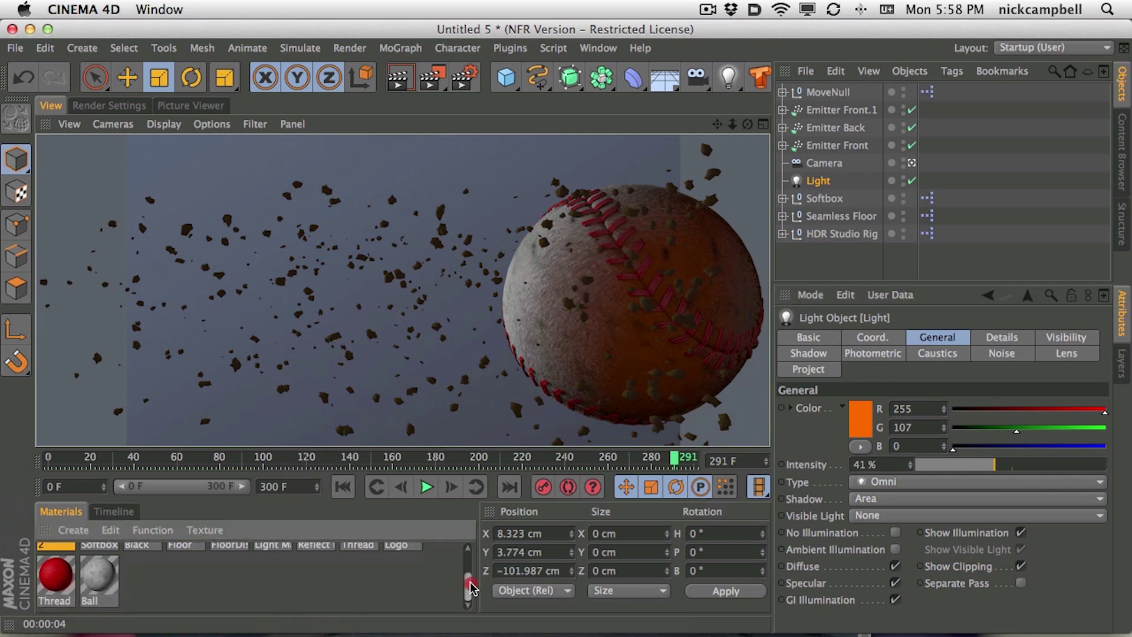
Step: Open the Ball material and switch its bump off and back on to compare
double_click(100, 577)
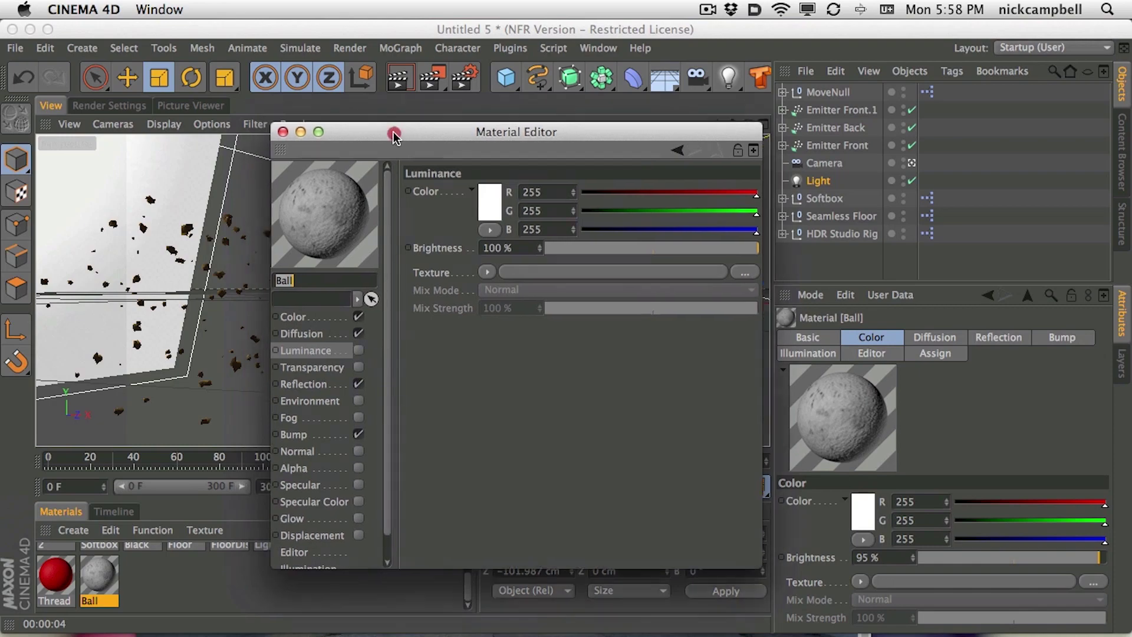
drag(703, 137, 973, 203)
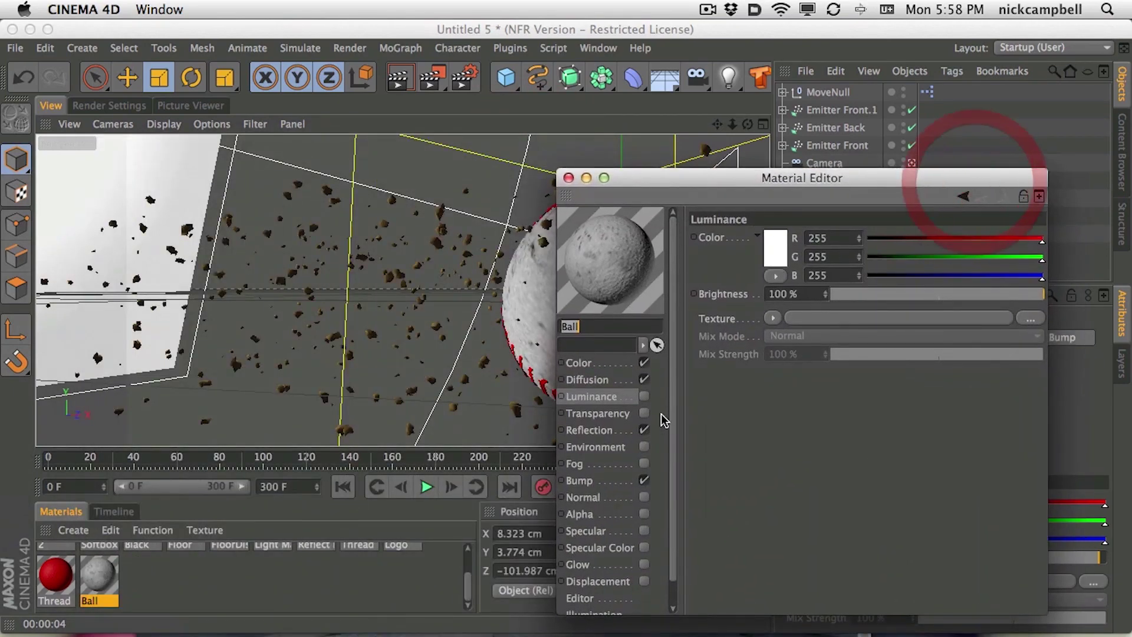
click(643, 481)
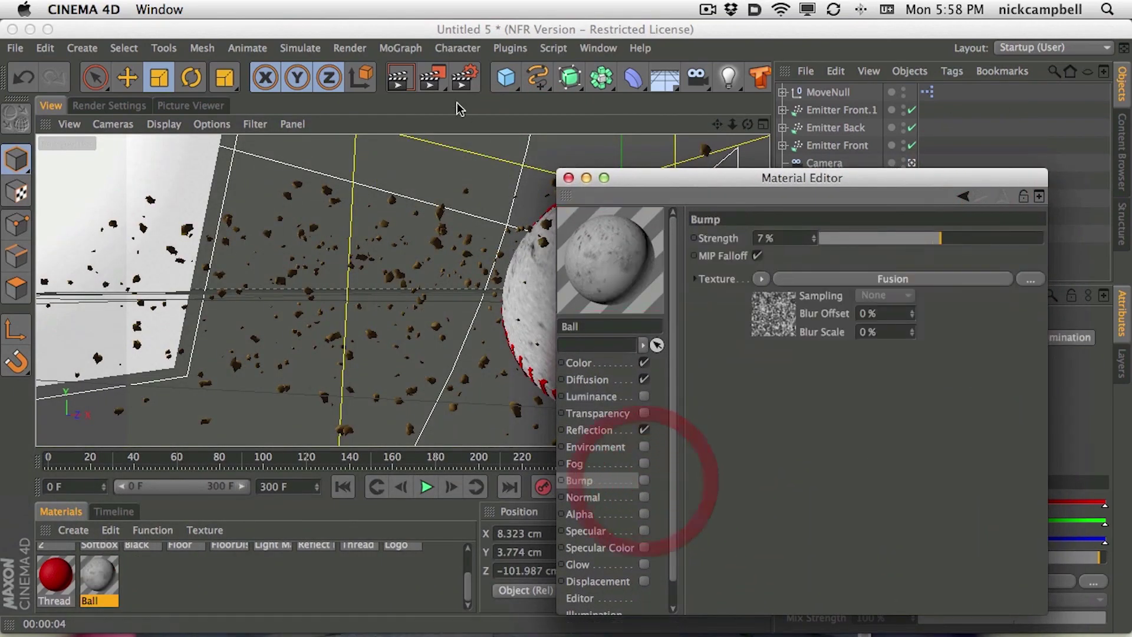
drag(627, 183, 73, 82)
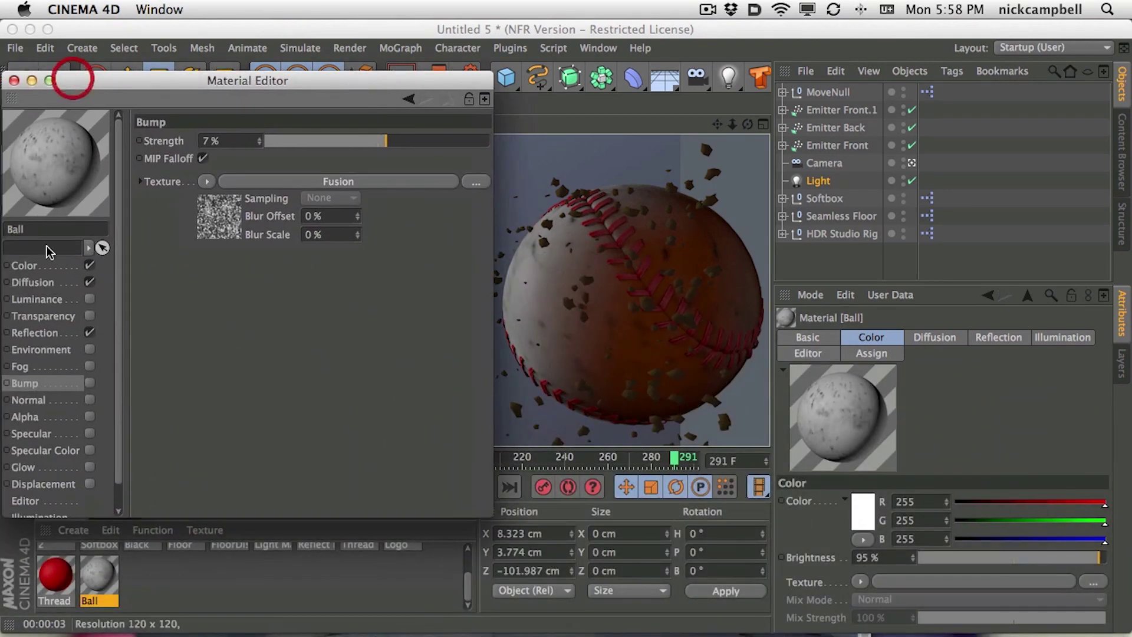
click(90, 384)
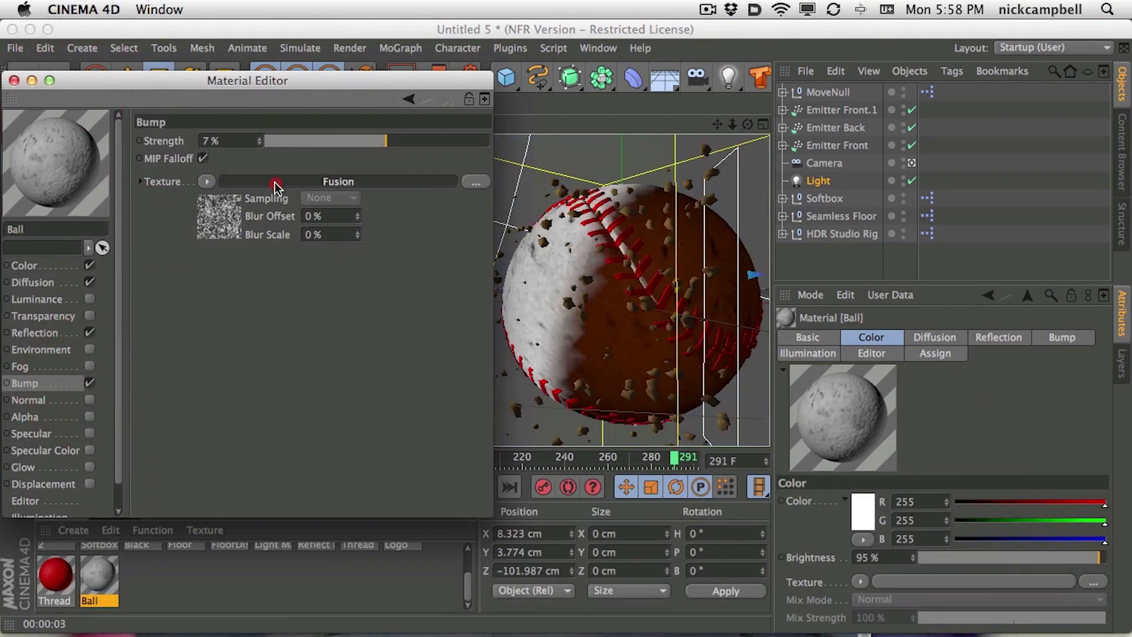
Step: Lower the Fusion bump shader's blend to 9% and the ball's bump strength to 2%
click(276, 186)
drag(311, 288, 313, 286)
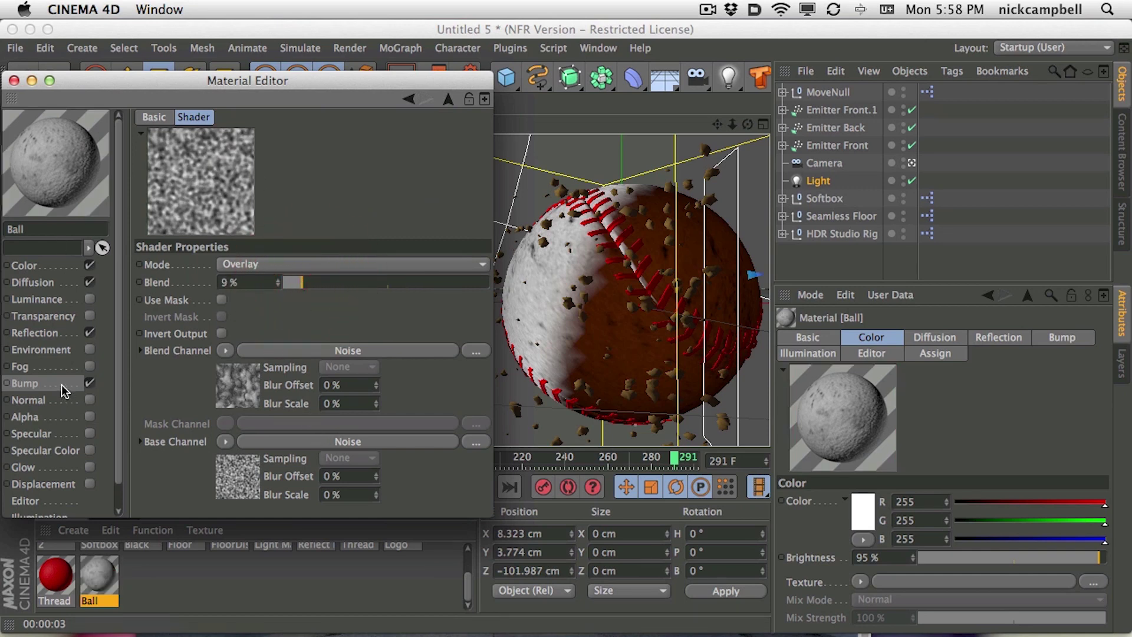
click(25, 383)
click(384, 143)
drag(419, 83, 326, 149)
Step: Render a close-up of the ball through the scene camera to check the softer bump
key(super+r)
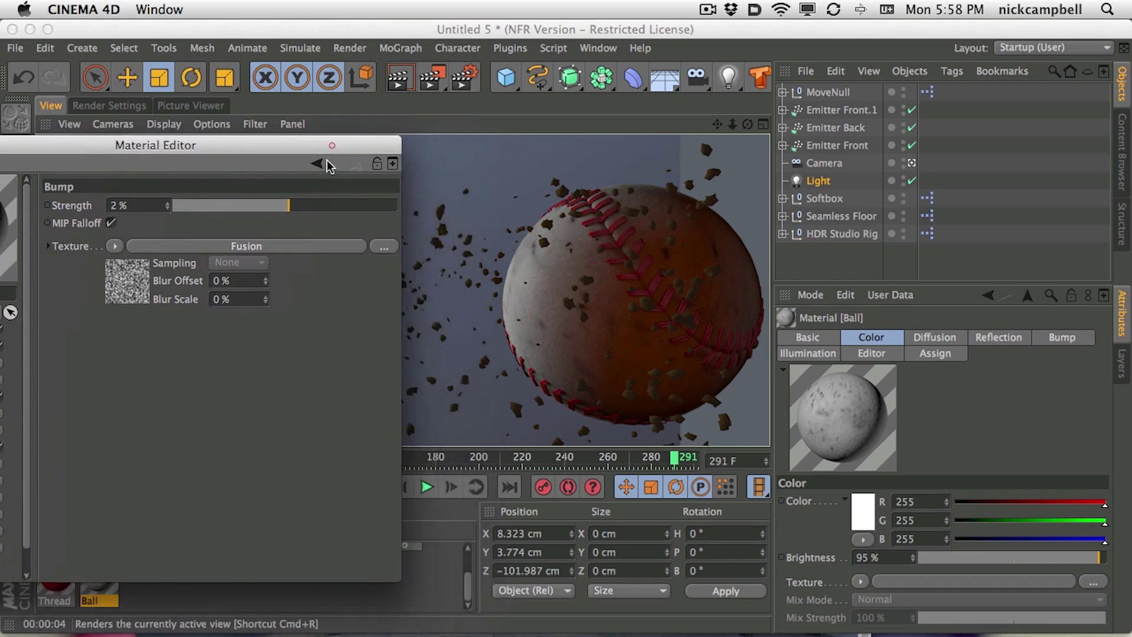
click(912, 166)
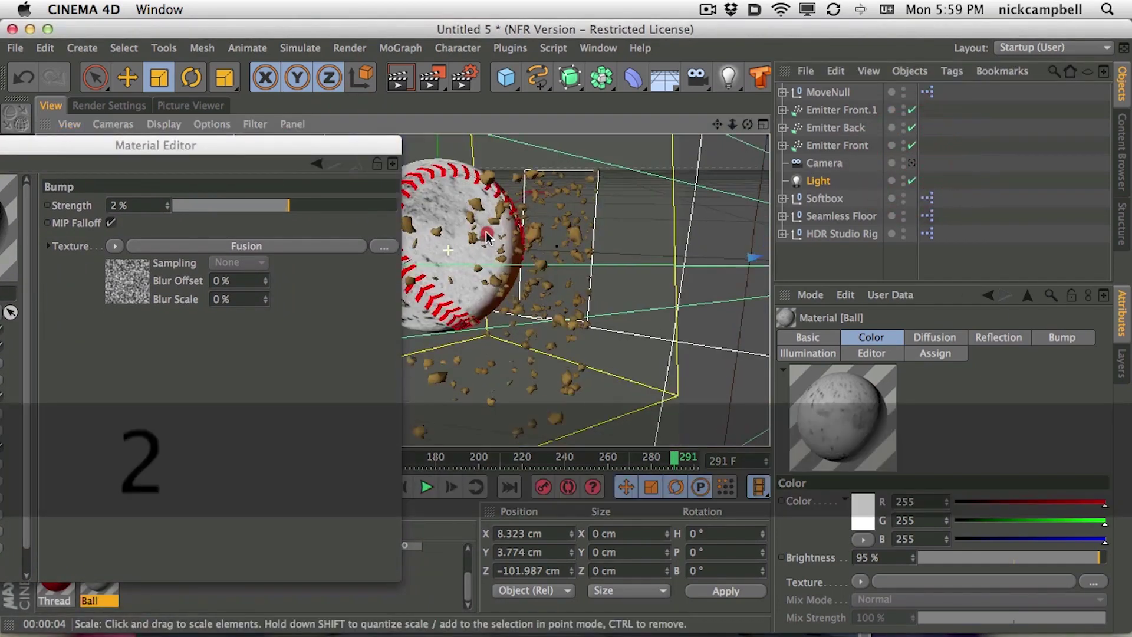
mouse_move(607, 202)
mouse_down()
mouse_move(630, 202)
mouse_move(593, 190)
mouse_up()
click(397, 77)
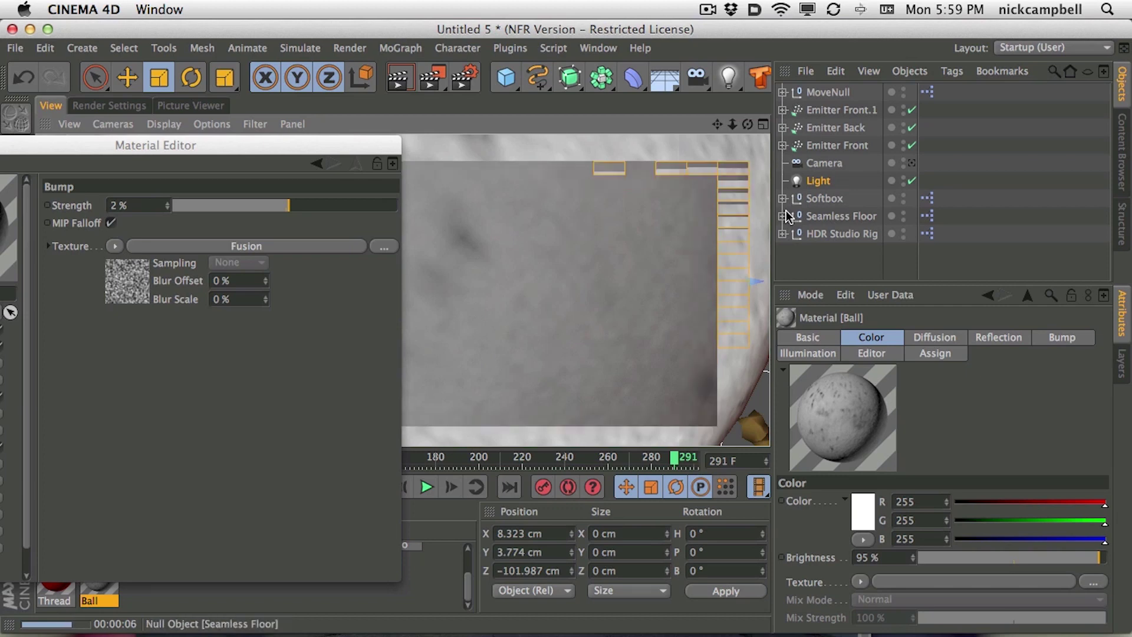
click(530, 315)
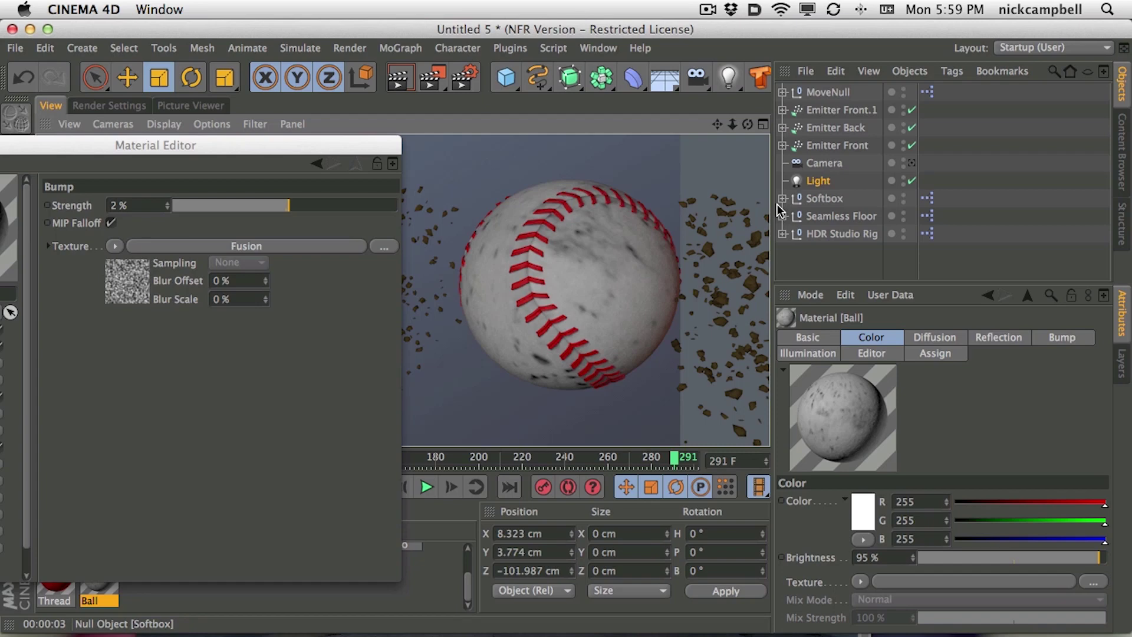
Step: Bring up the list of shader choices for the Ball material's bump texture
drag(212, 145, 958, 124)
click(746, 428)
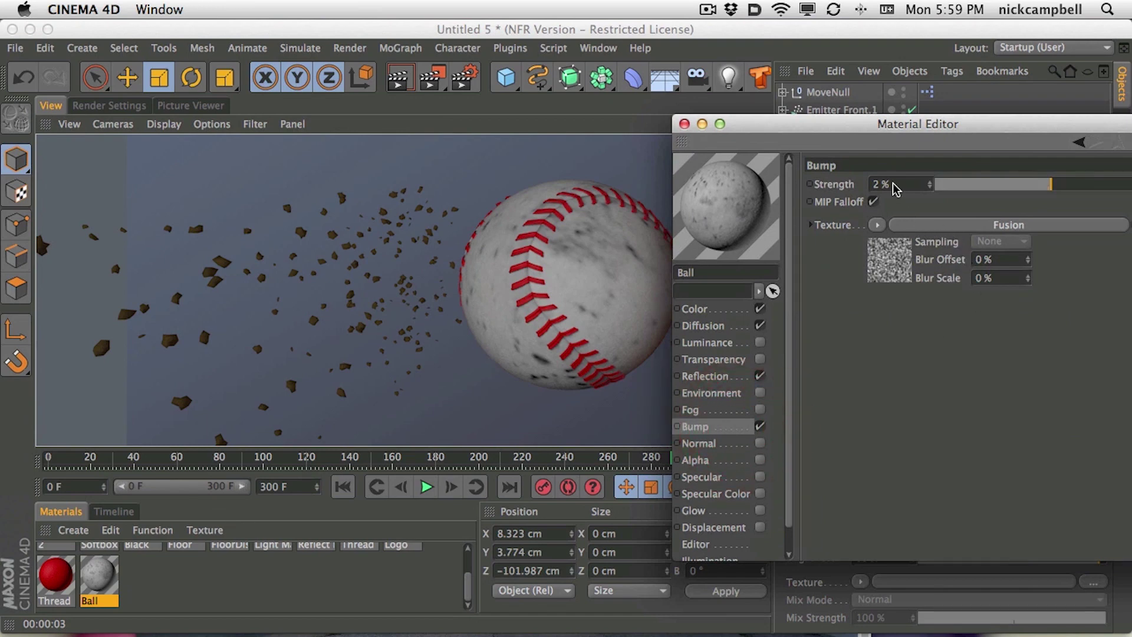
drag(896, 130, 974, 113)
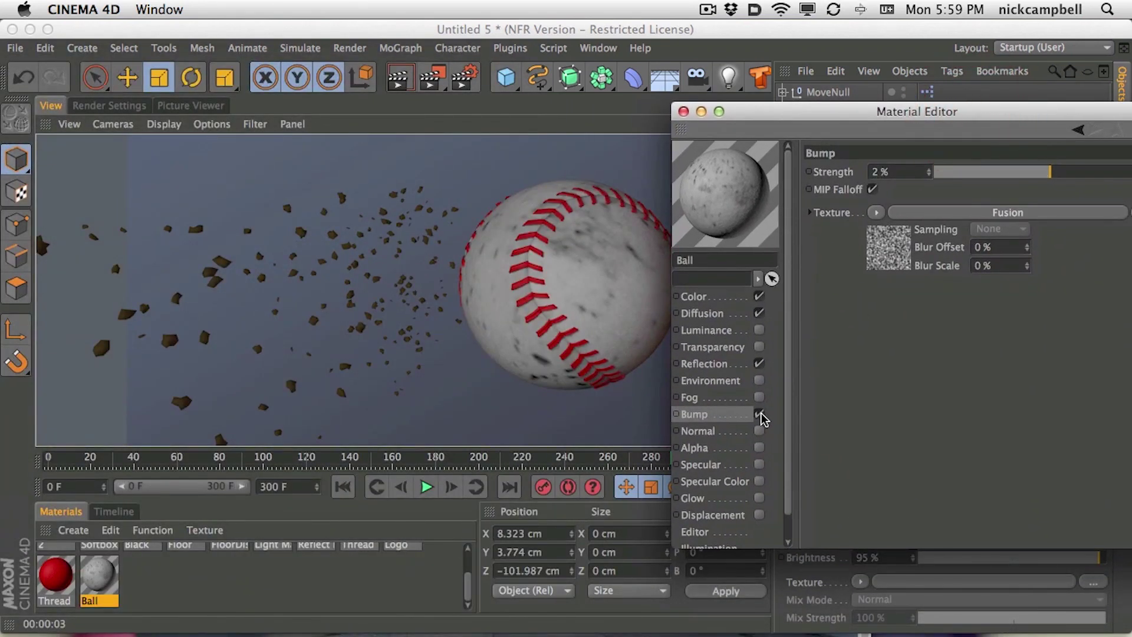
click(877, 213)
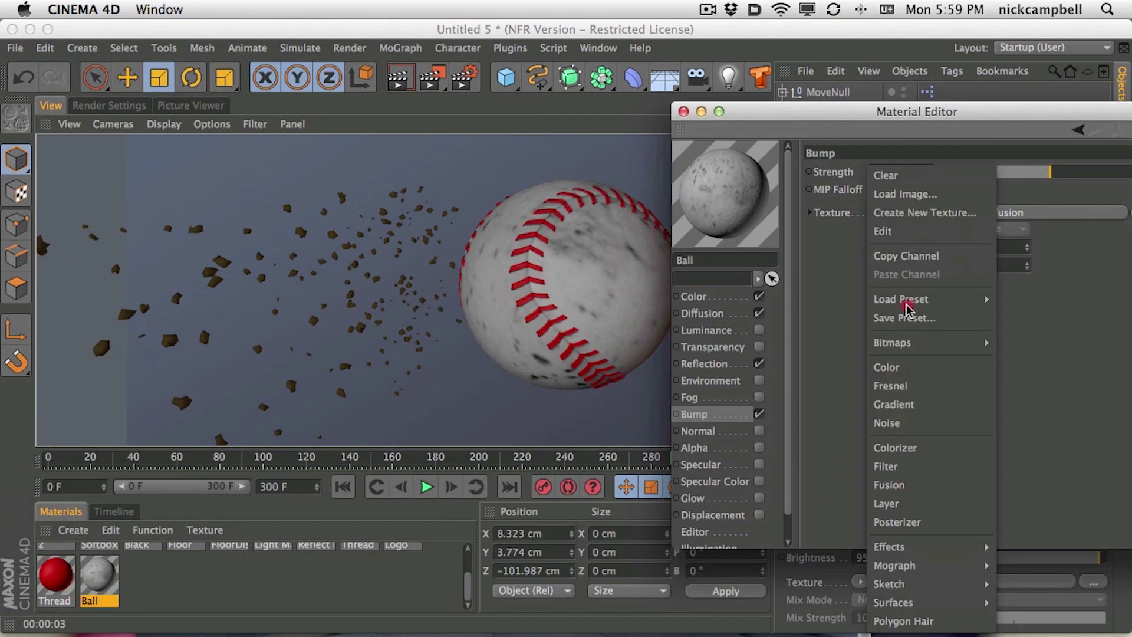
Step: Swap the bump texture for a Noise shader at 27% strength and render a preview
click(936, 423)
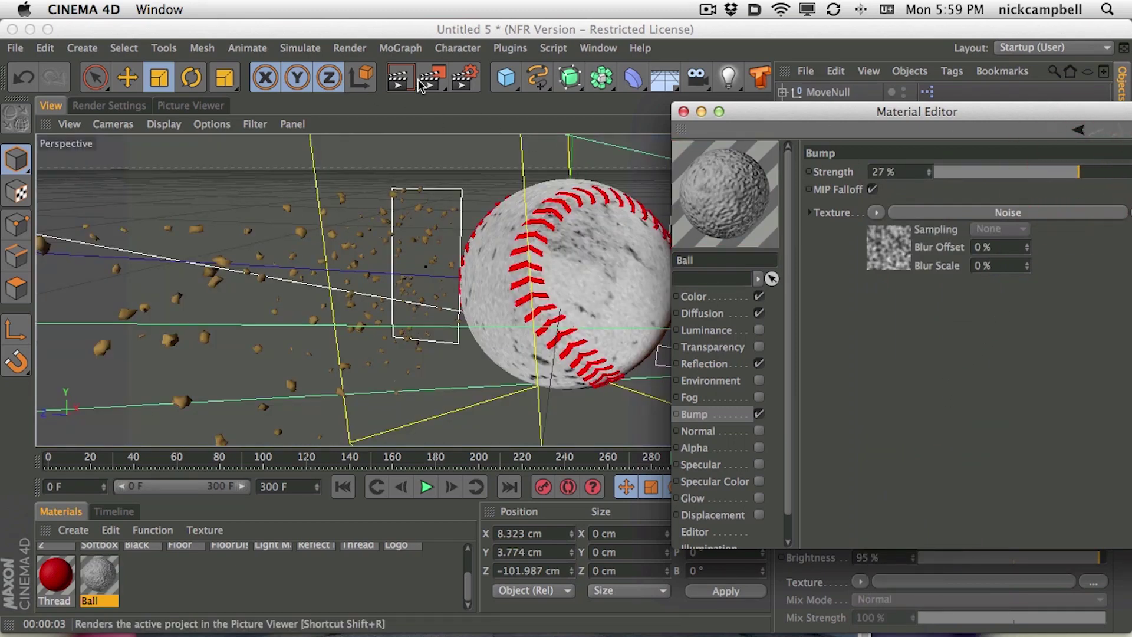
click(399, 77)
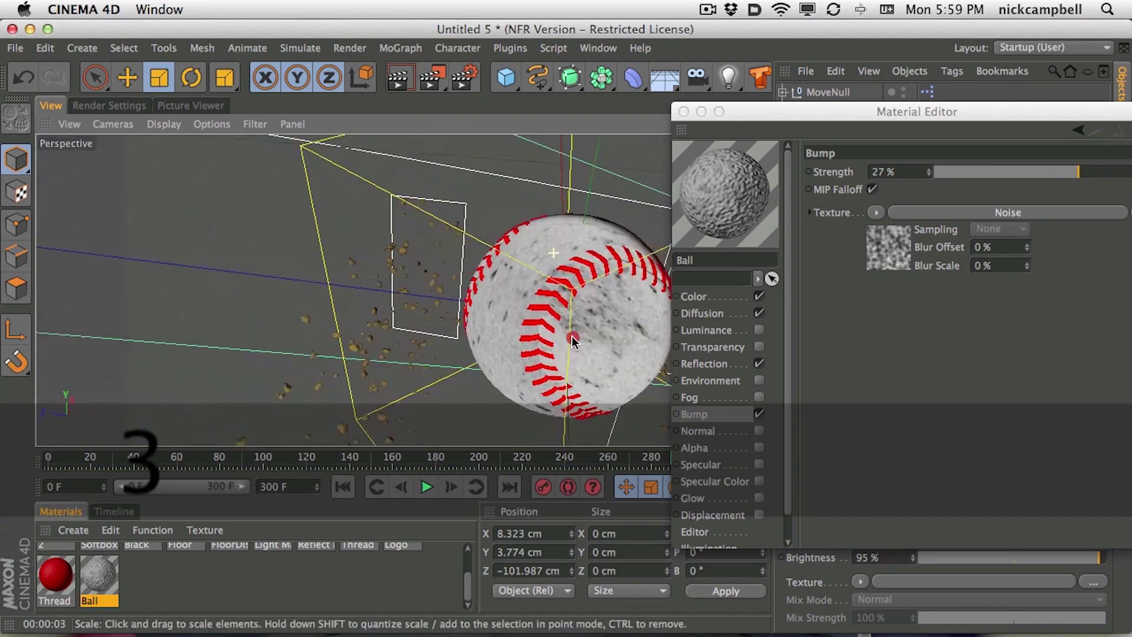
click(412, 86)
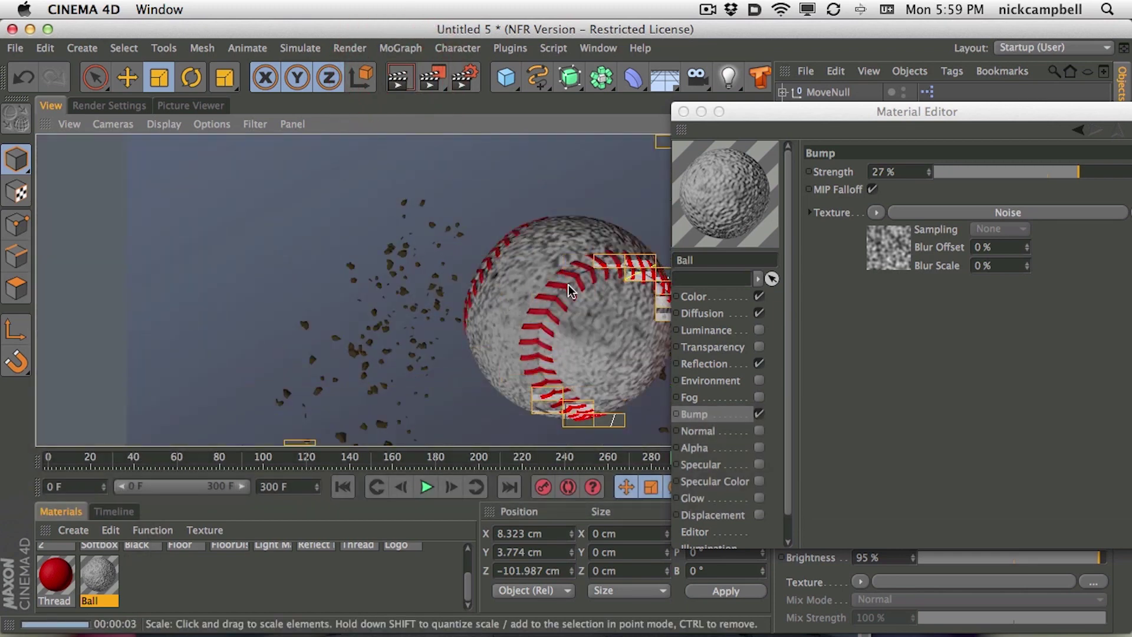
Step: Return from the scene camera to the editor view and orbit around the ball
drag(774, 121, 913, 260)
click(912, 164)
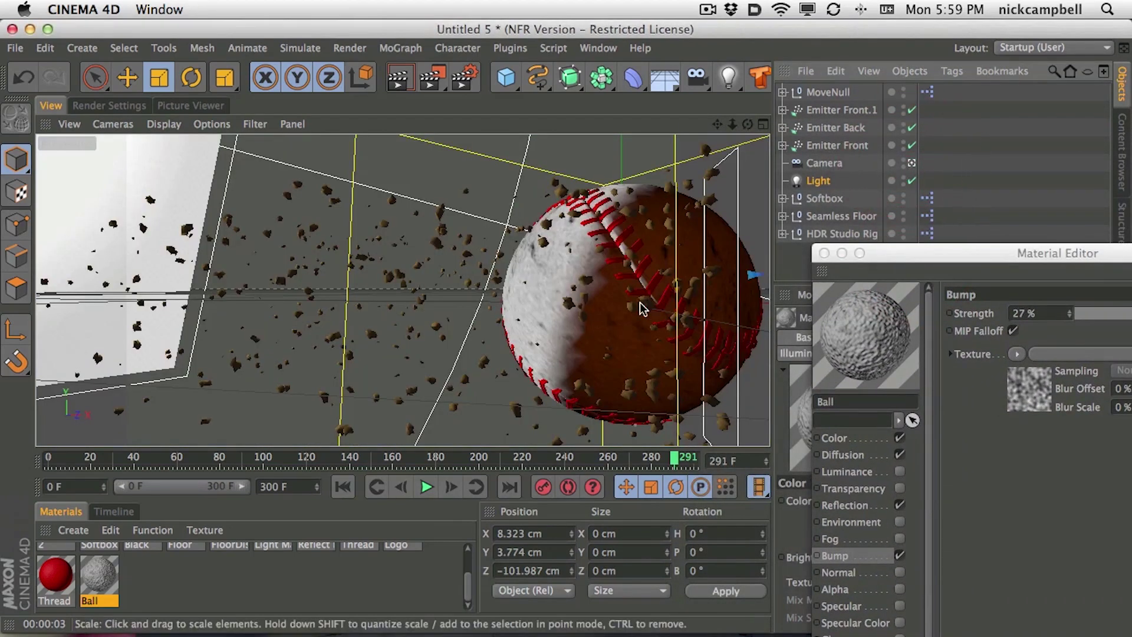
alt+drag(639, 317, 681, 305)
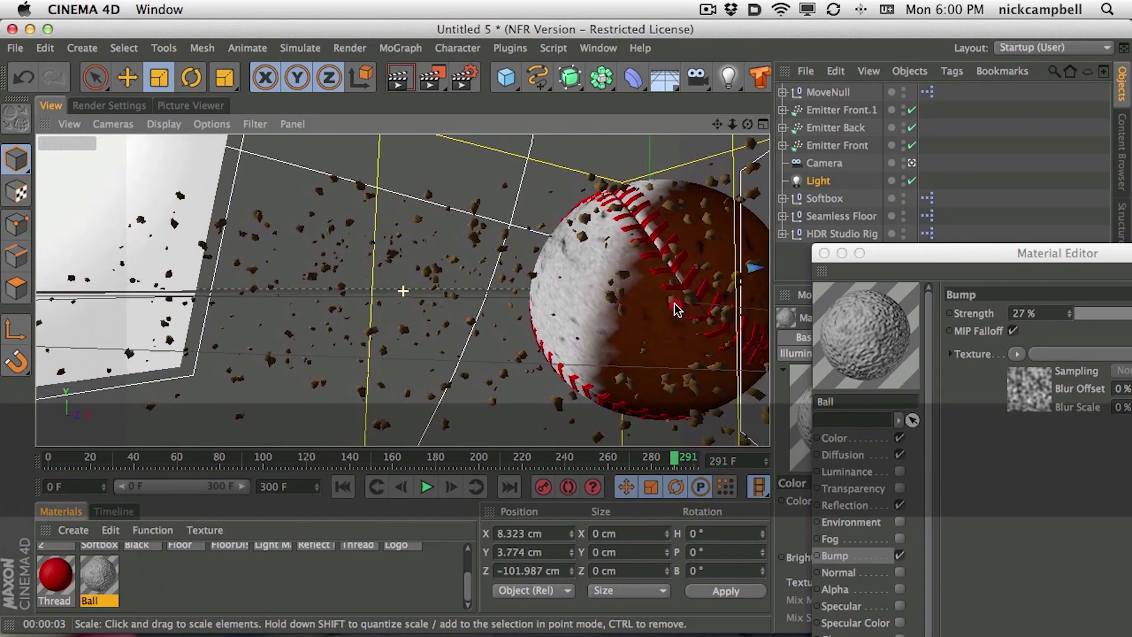
drag(909, 256, 194, 101)
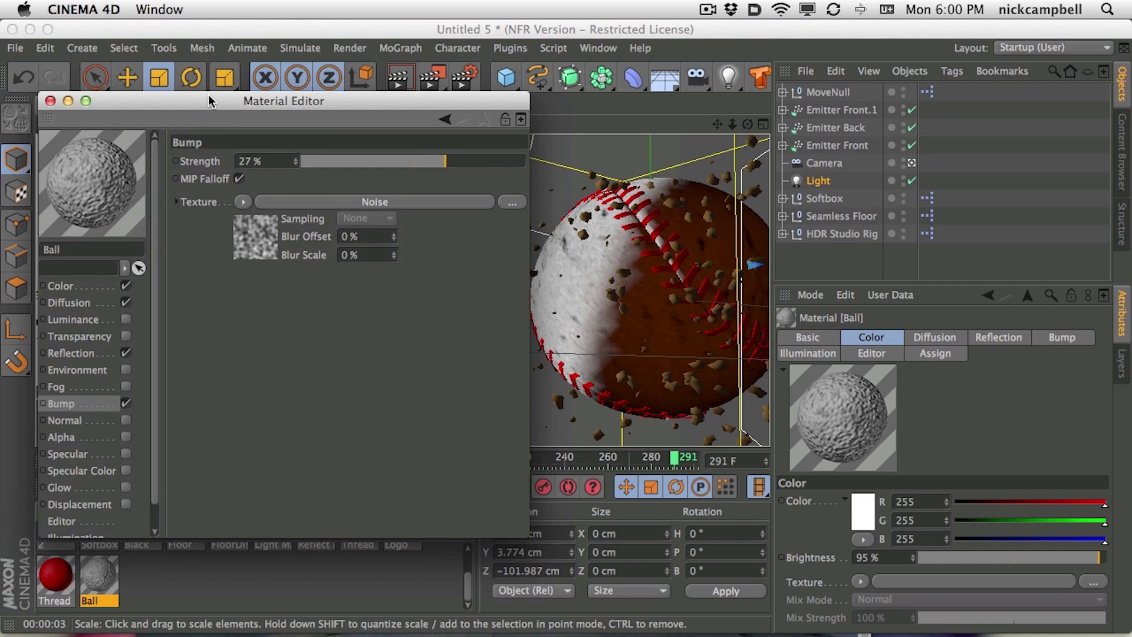
Step: Set the bump Noise shader to Cranal after trying Sema, Blistered Turbulence and Box Noise
drag(369, 100, 335, 132)
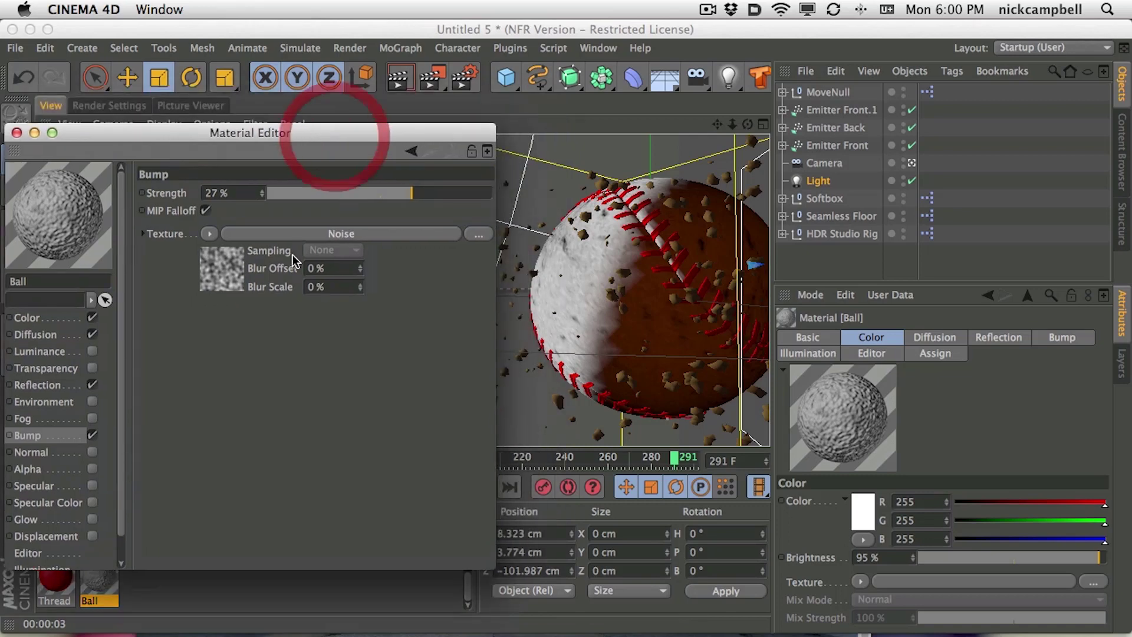
click(271, 235)
click(462, 370)
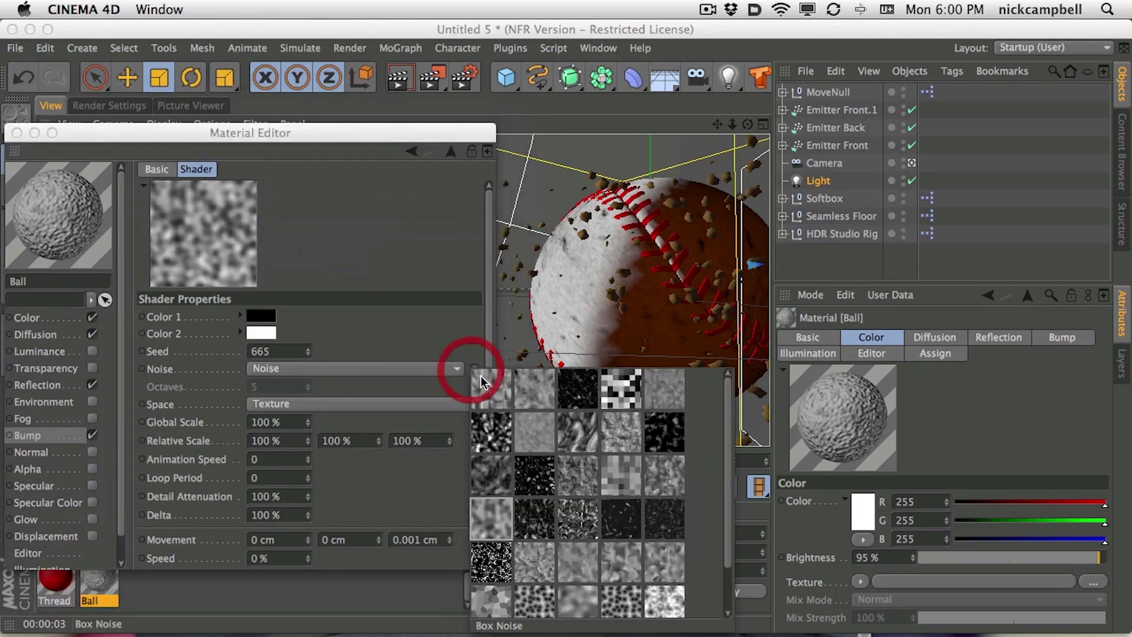
click(500, 568)
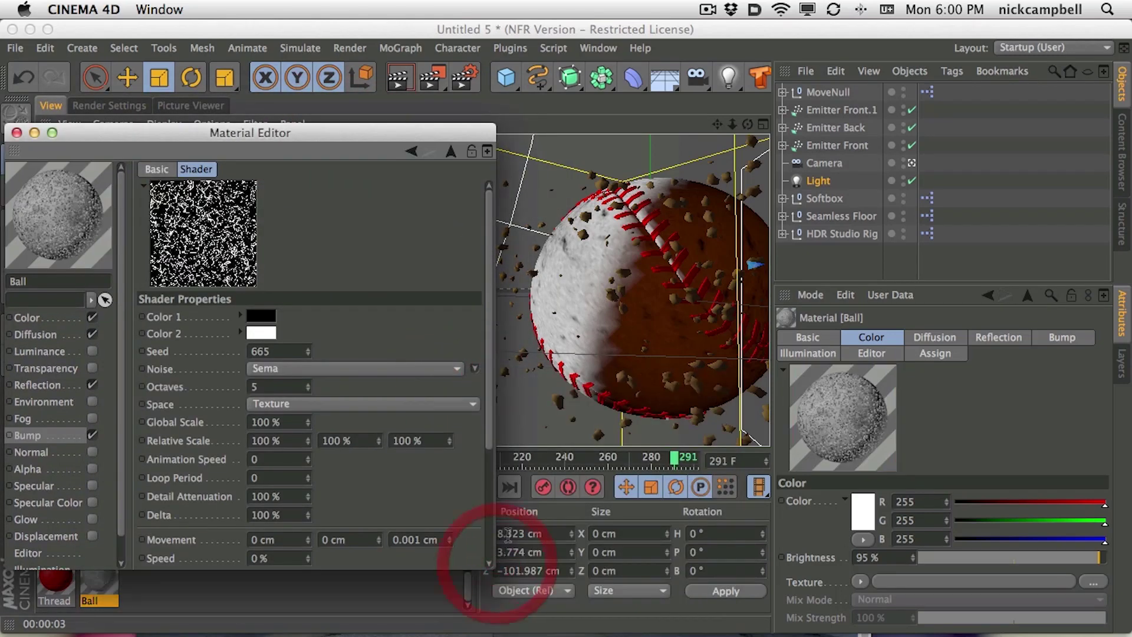
click(475, 369)
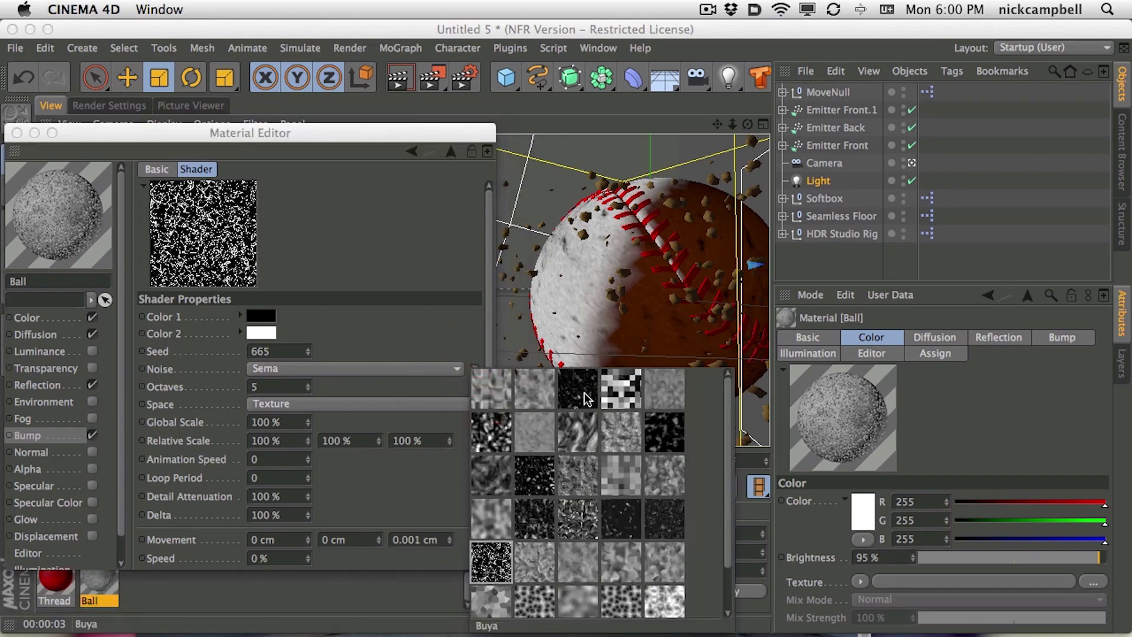
click(541, 389)
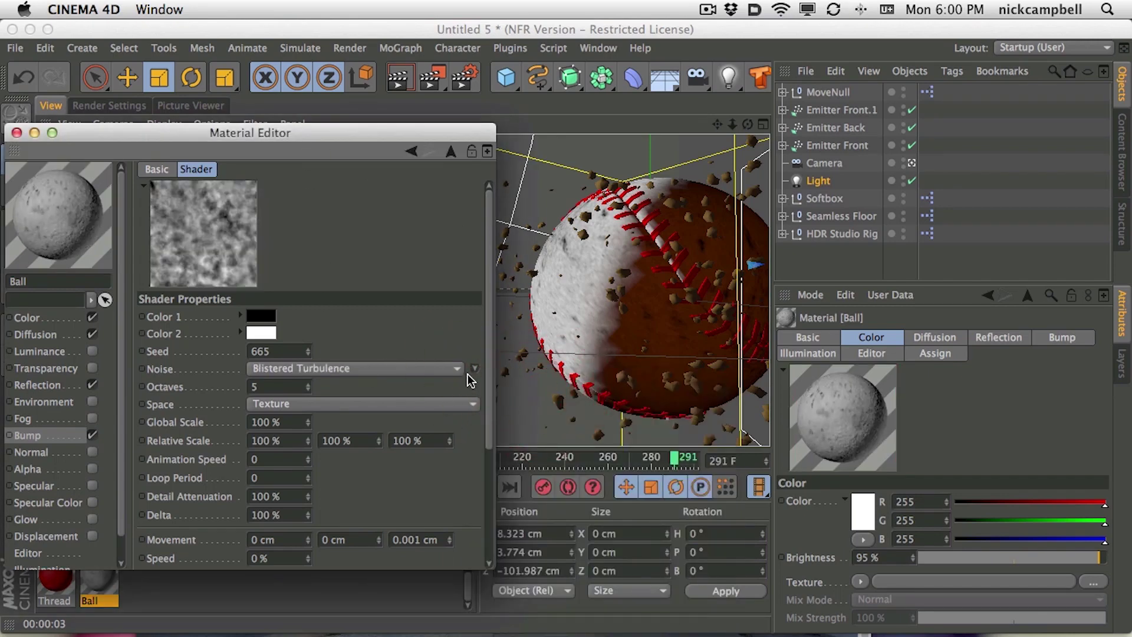
click(474, 369)
click(501, 392)
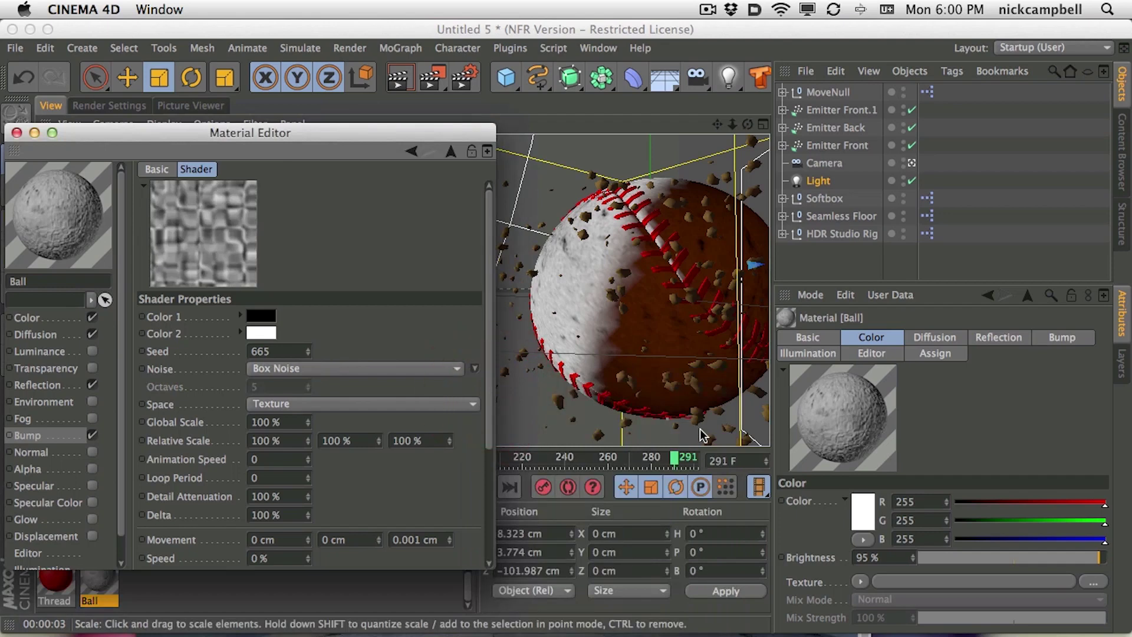
click(475, 369)
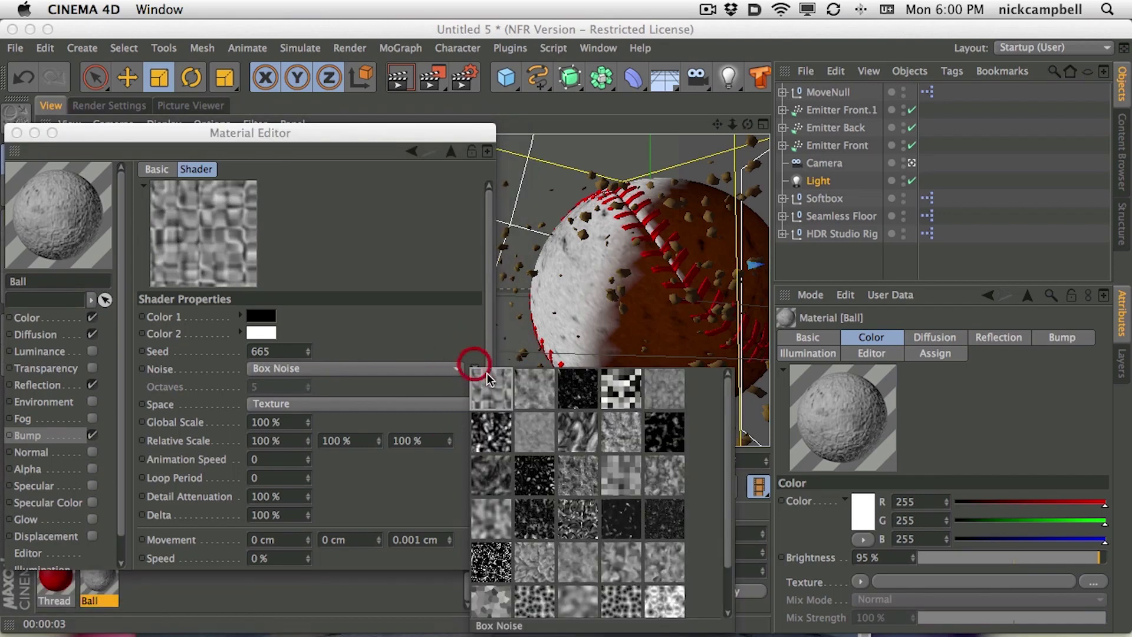
click(668, 391)
Step: Render a viewport preview of the ball with the Cranal bump
drag(298, 134, 347, 362)
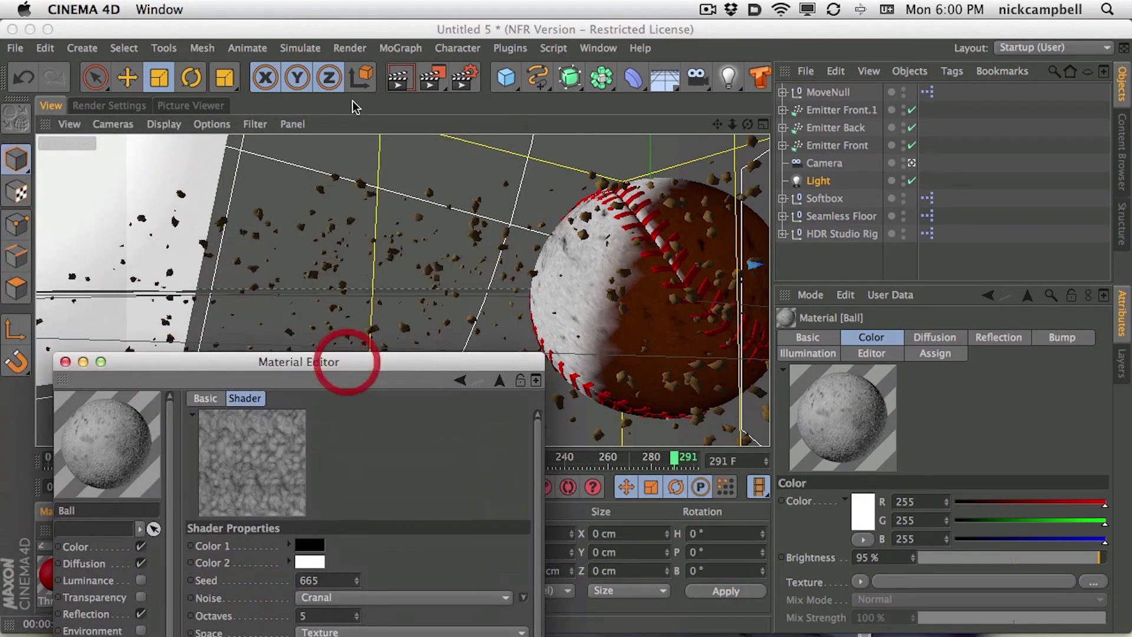
click(398, 76)
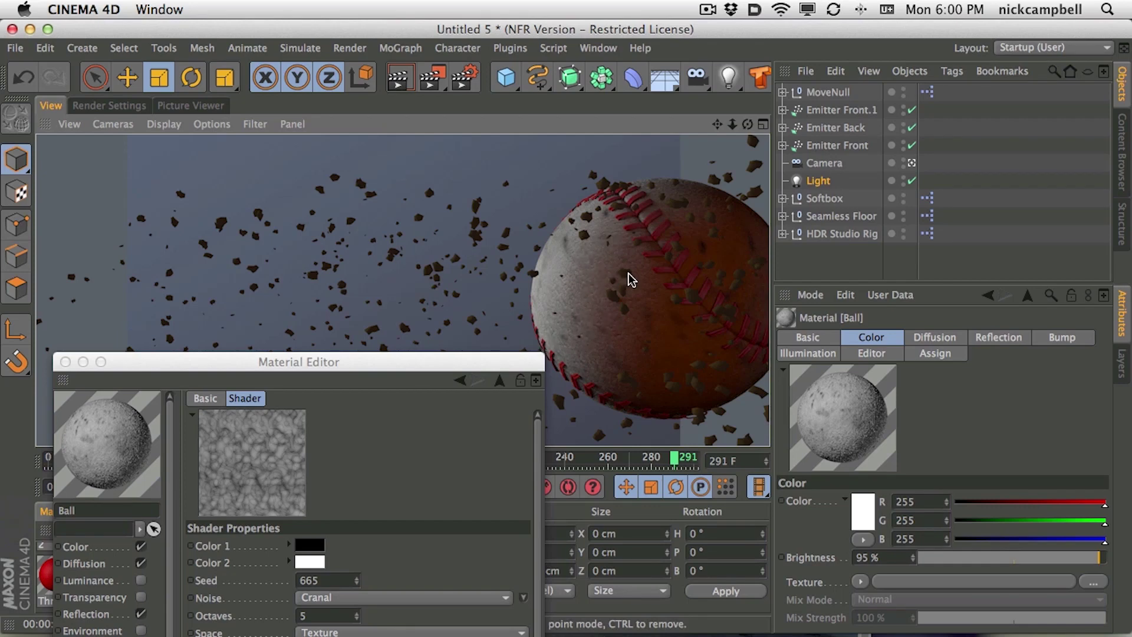
drag(493, 367, 482, 245)
Step: Lower the reflection Mix Strength to 3%, render a preview, and close the Material Editor
click(82, 492)
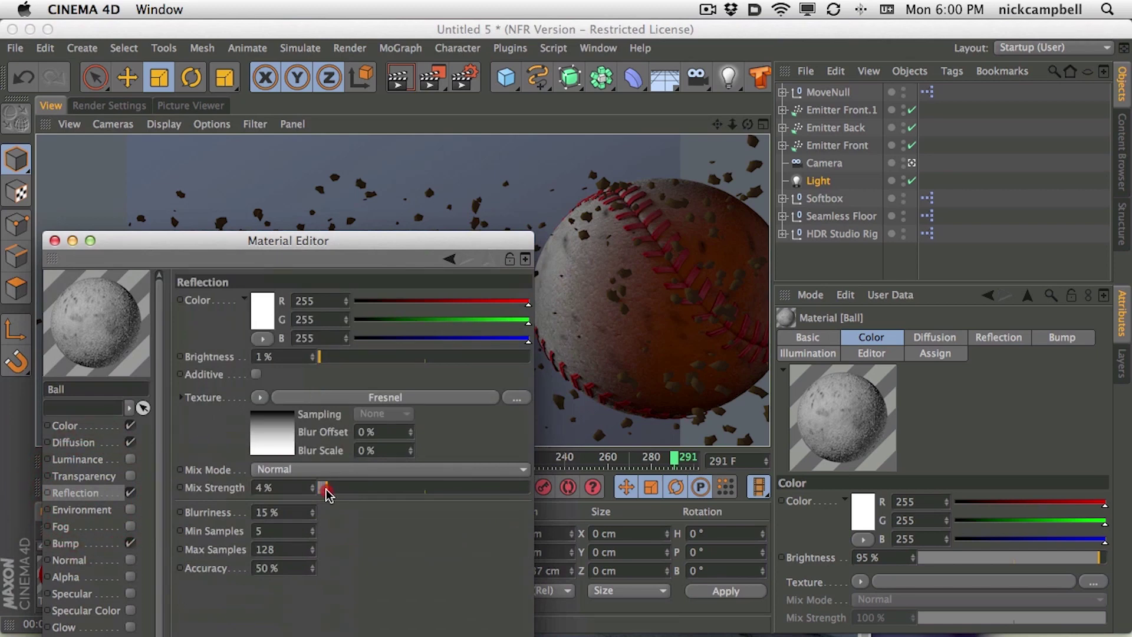
click(322, 488)
click(398, 77)
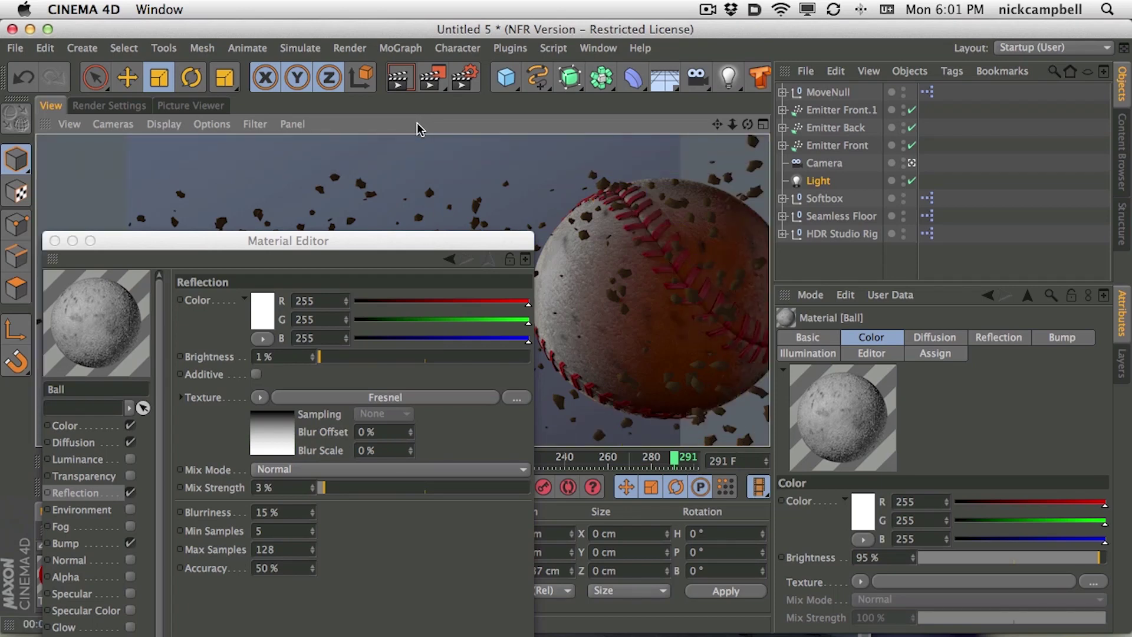
drag(404, 240, 725, 365)
click(379, 366)
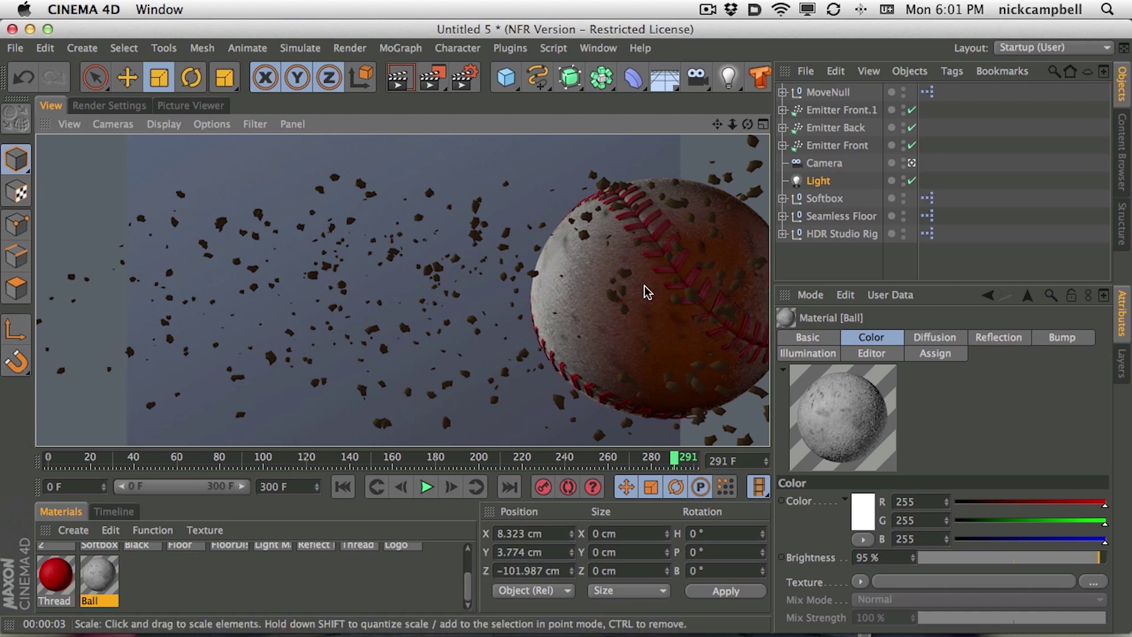
Step: Enable Seen By Camera on the HDR Studio Rig and orbit the free perspective view
click(839, 235)
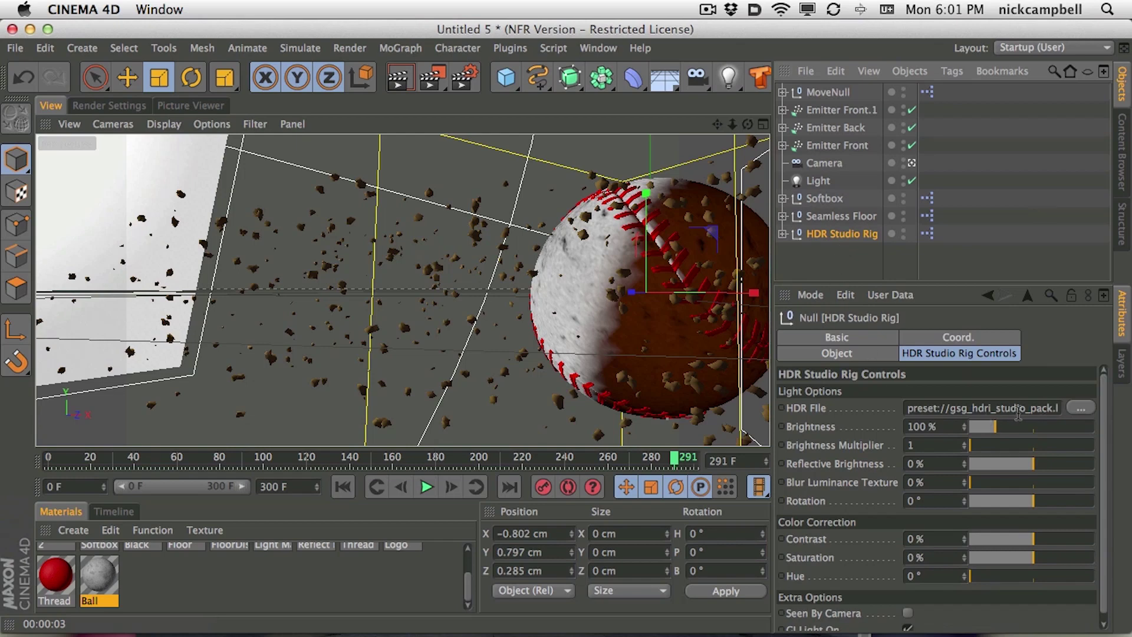
drag(1104, 518, 1104, 551)
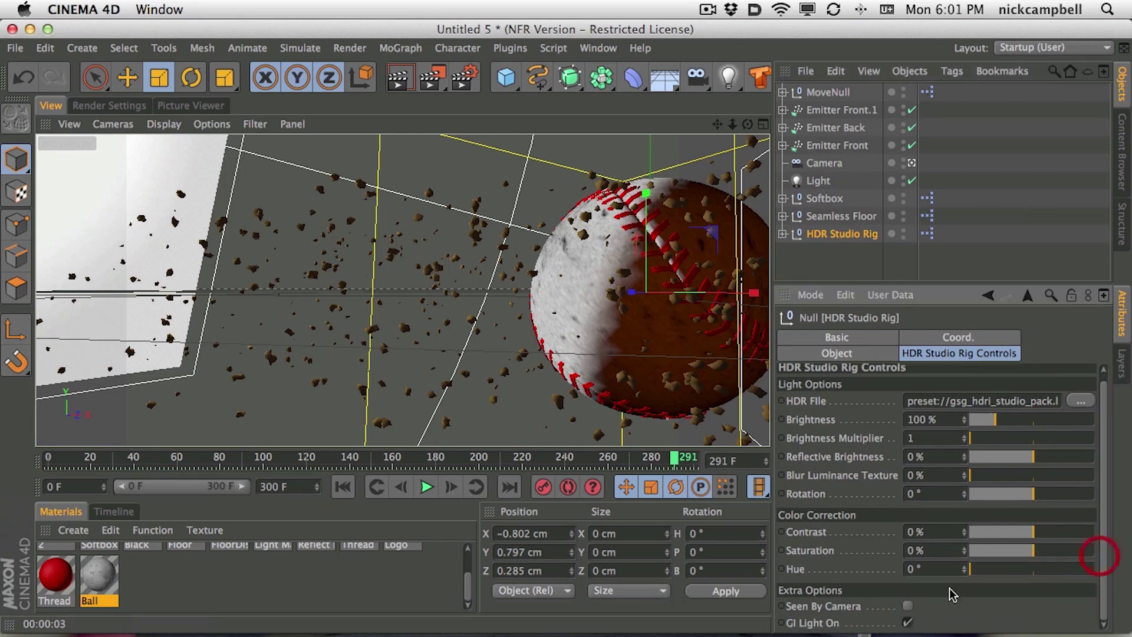
click(908, 606)
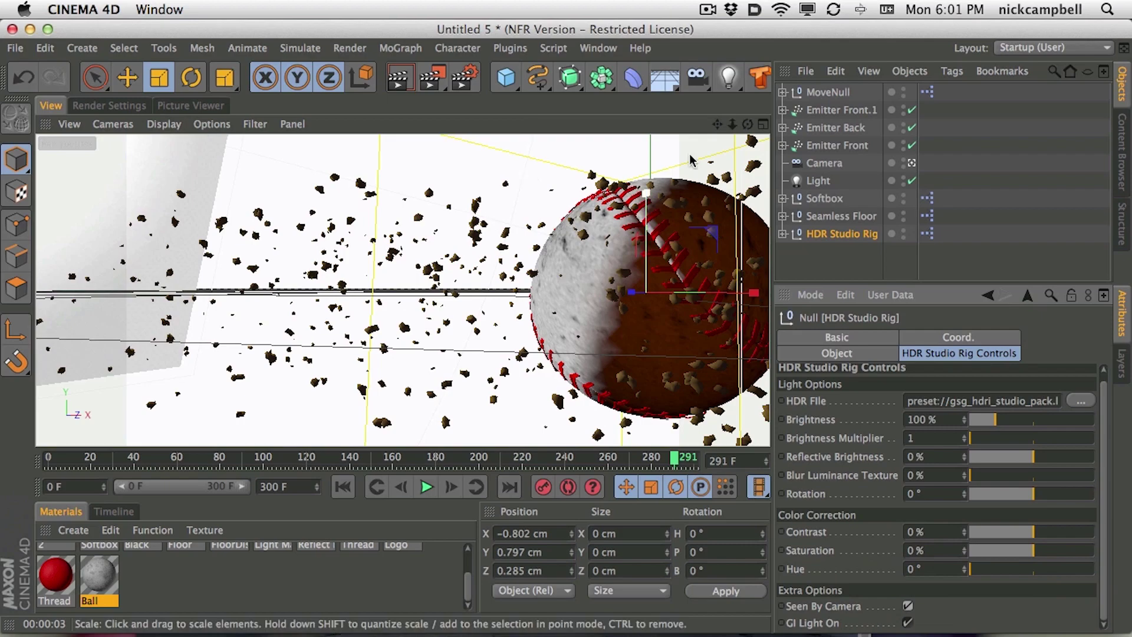
click(911, 163)
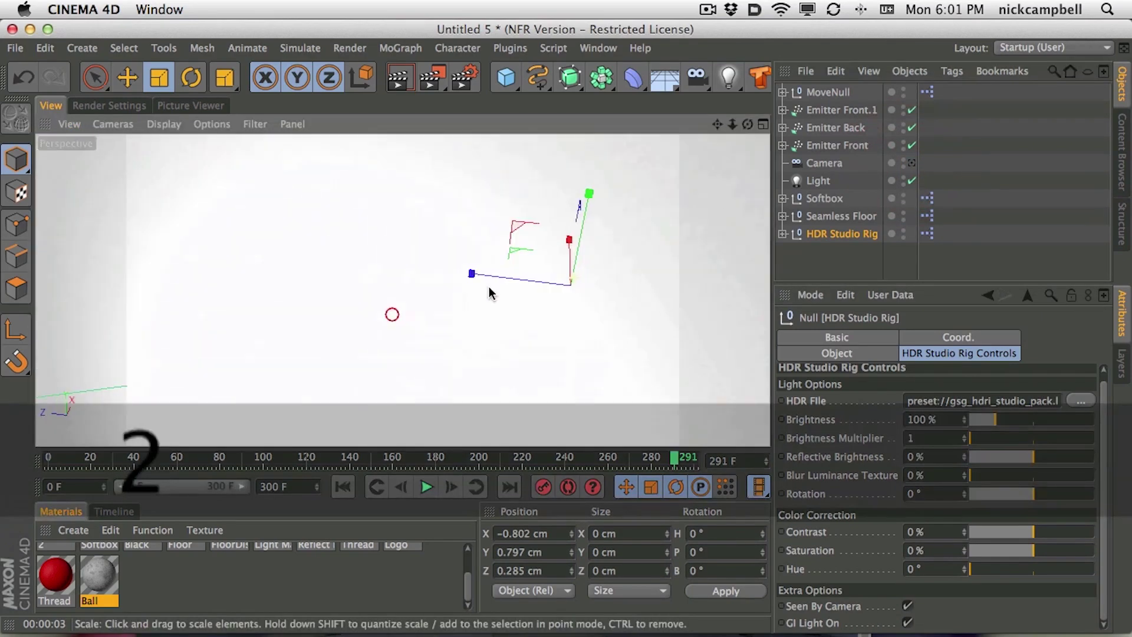
alt+drag(542, 285, 436, 200)
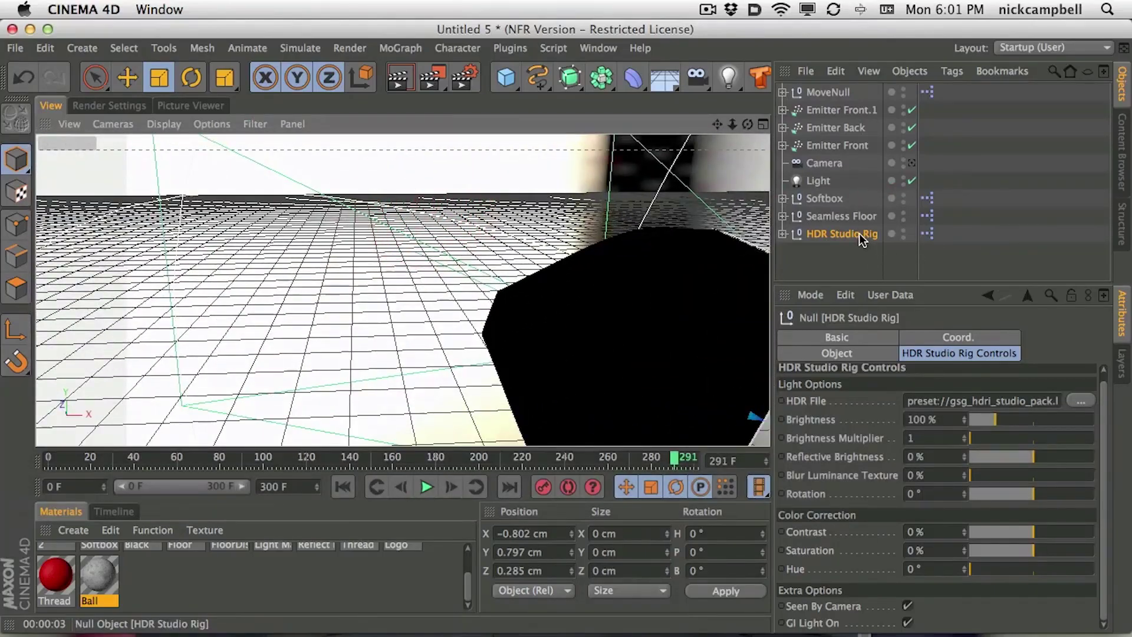
Step: Drag the Octagon preset from Presets > GSG_HDRI > 4. Simple into the rig's HDR File field
click(859, 234)
click(1121, 133)
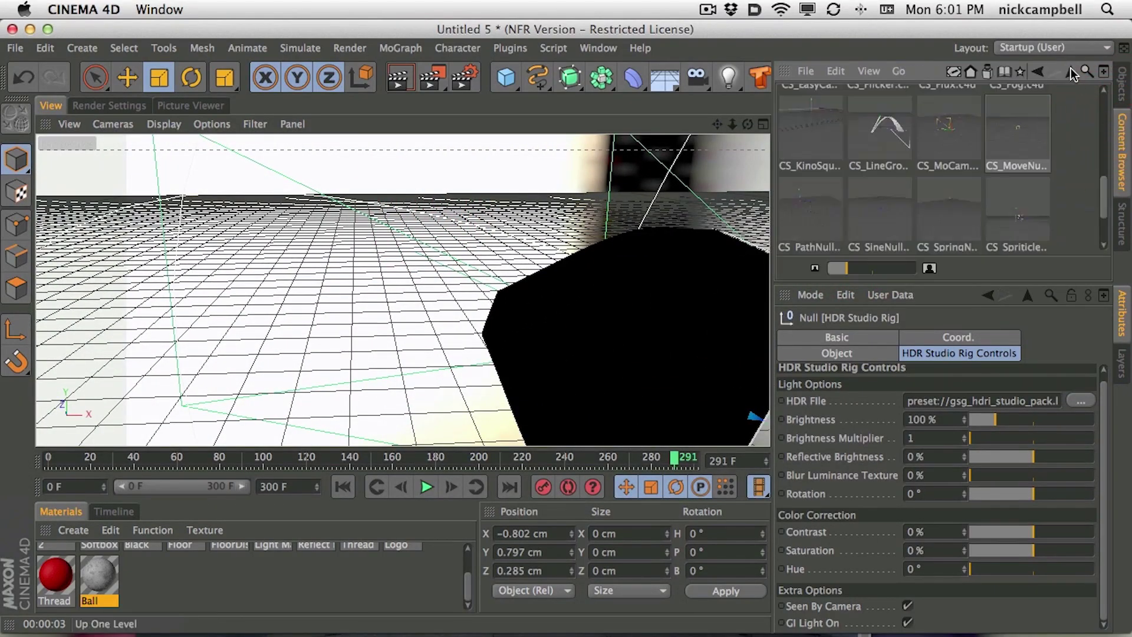
click(1072, 72)
click(988, 73)
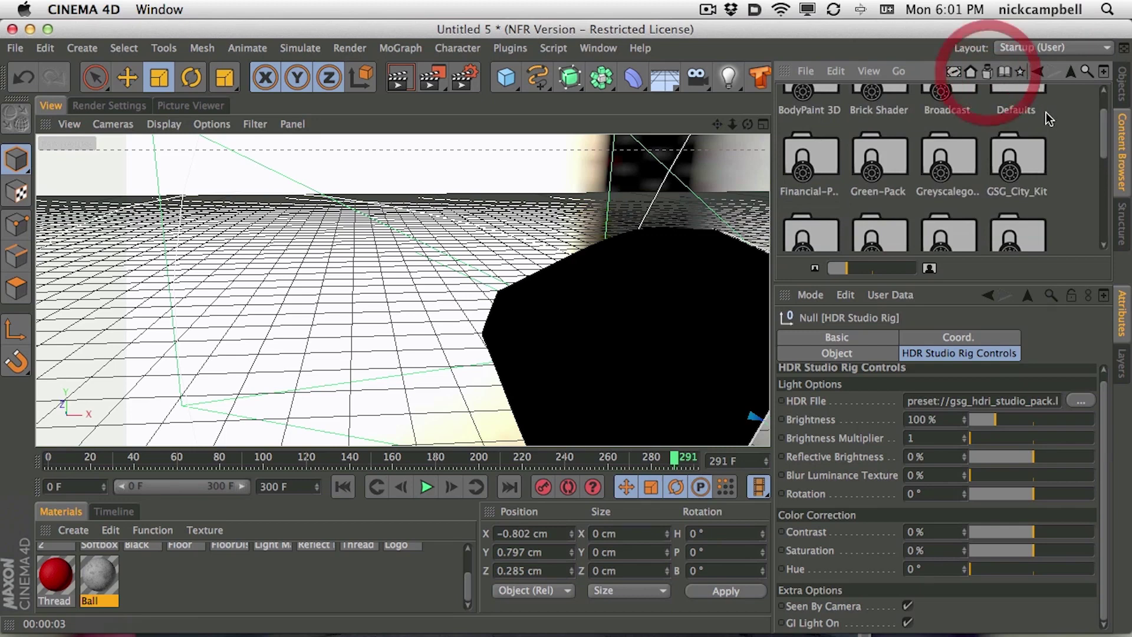
scroll(1105, 131, down, 2)
drag(1105, 131, 1105, 151)
double_click(877, 132)
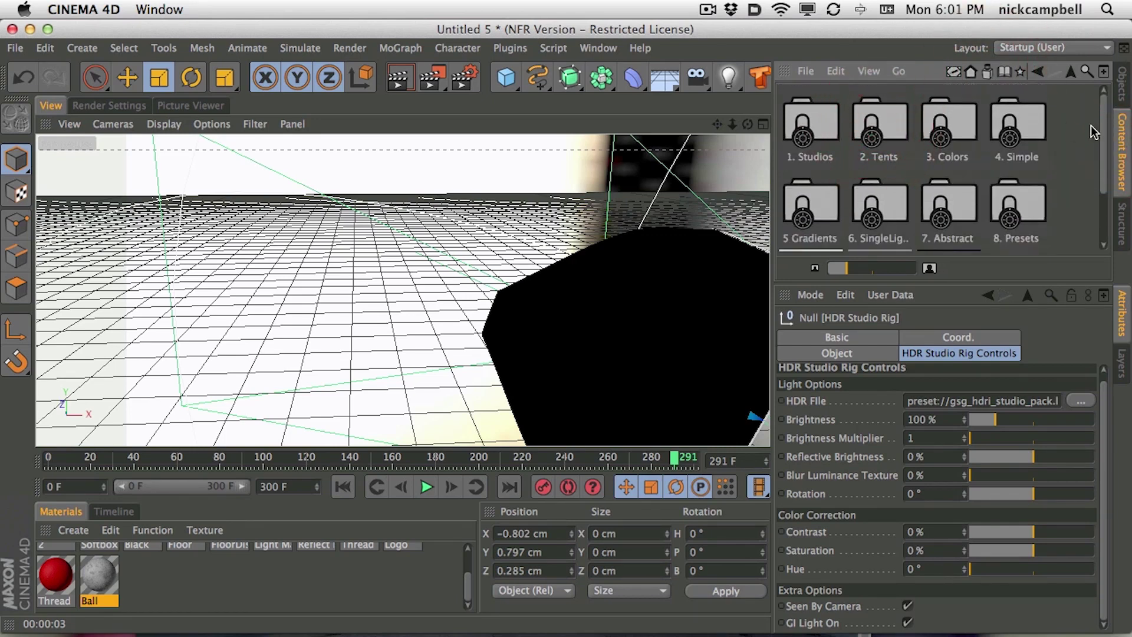
click(1107, 113)
double_click(1024, 131)
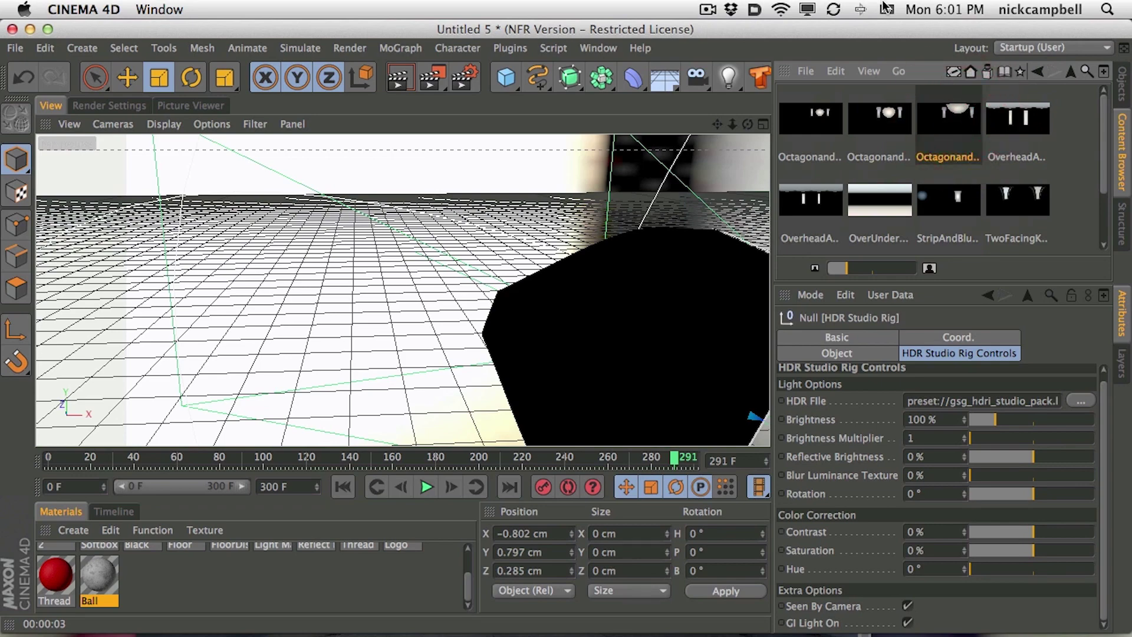
drag(955, 126, 1019, 447)
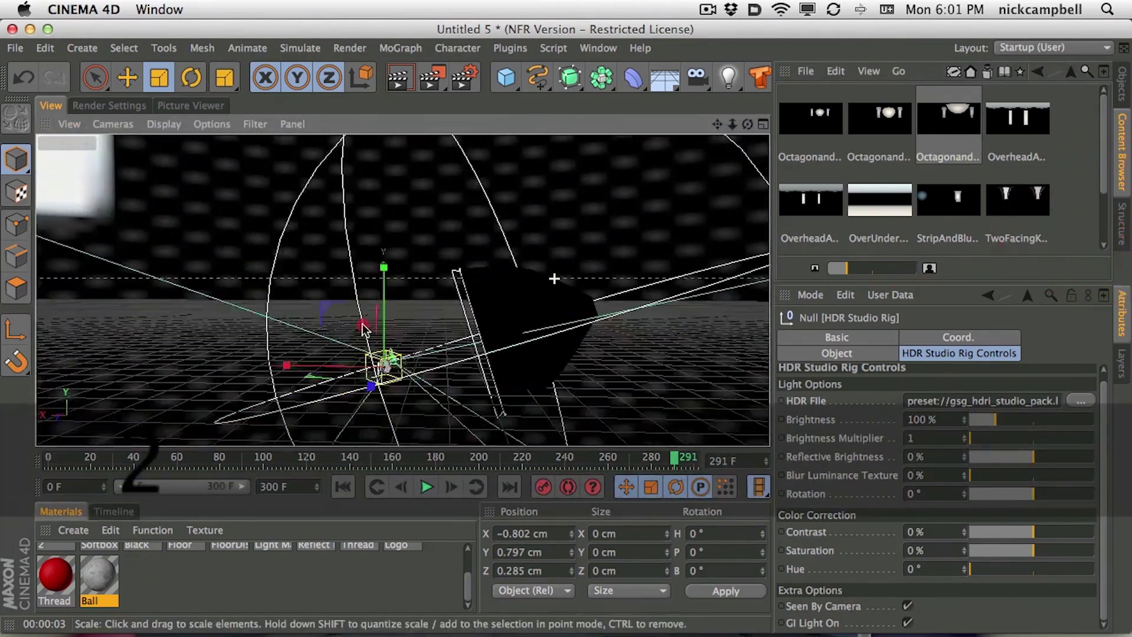
Step: Orbit to a low angle around the softbox and render a viewport preview
alt+drag(283, 230, 292, 330)
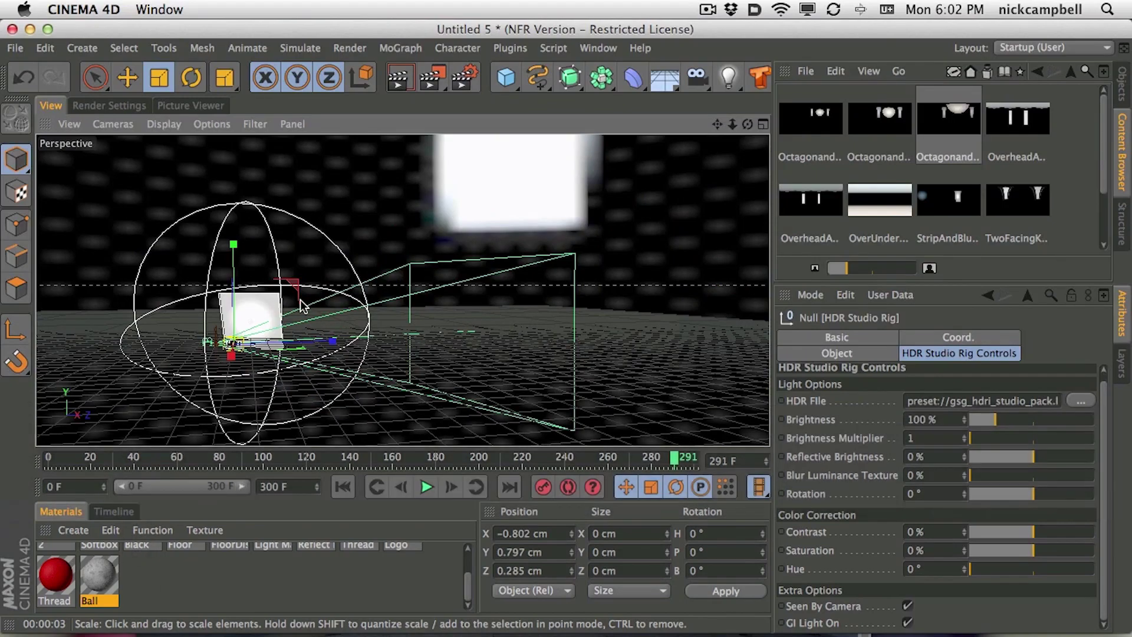
alt+drag(439, 316, 330, 377)
alt+right_drag(301, 347, 260, 304)
mouse_move(259, 304)
alt+mouse_down()
mouse_move(35, 159)
mouse_move(59, 198)
mouse_move(391, 355)
alt+mouse_up()
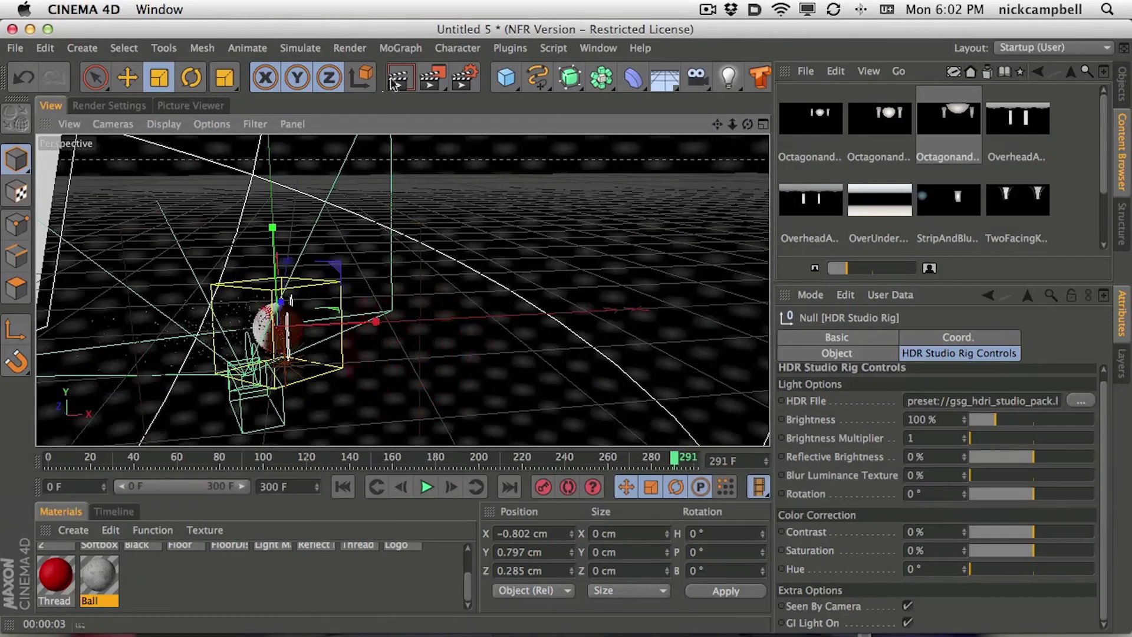
click(398, 77)
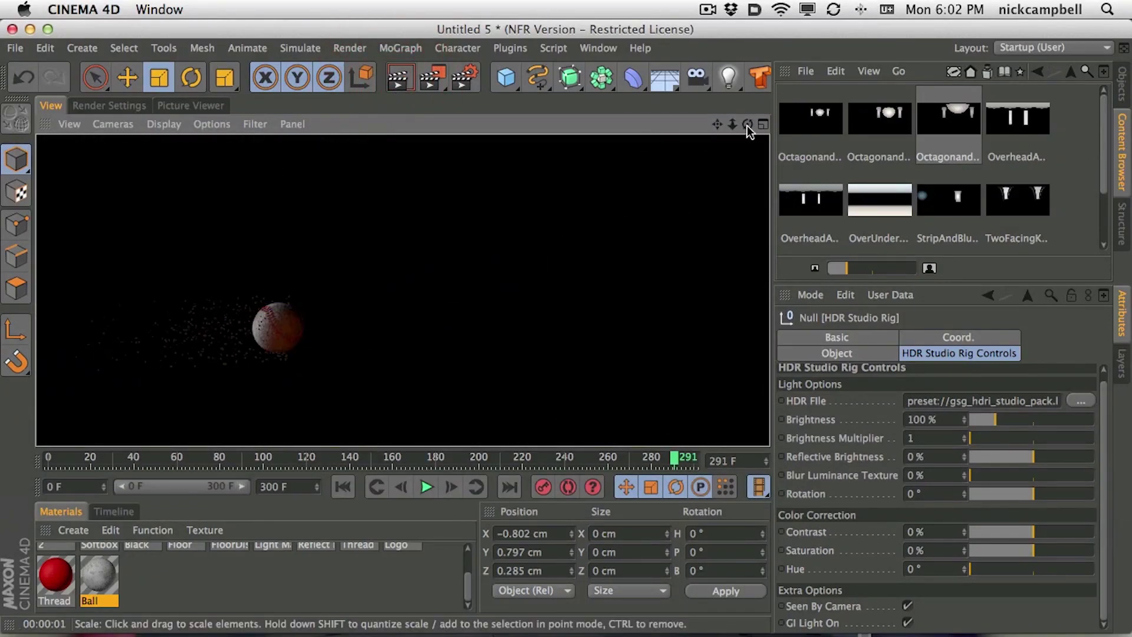
Step: Render through the scene camera, then turn off the rig's Seen By Camera and render again
click(1122, 85)
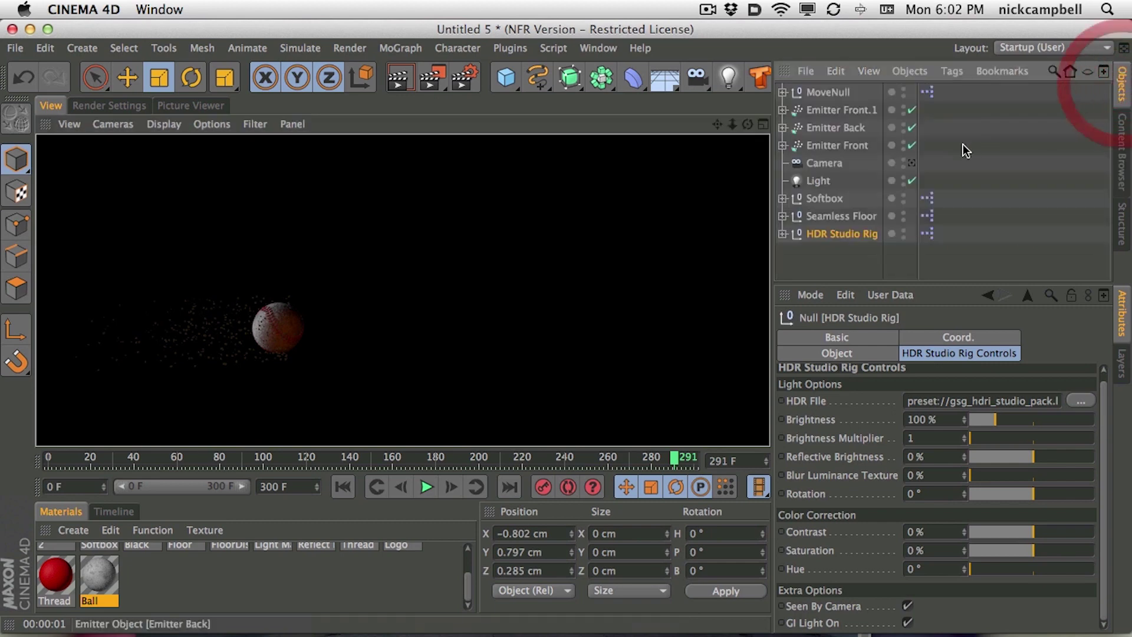
click(911, 163)
click(398, 92)
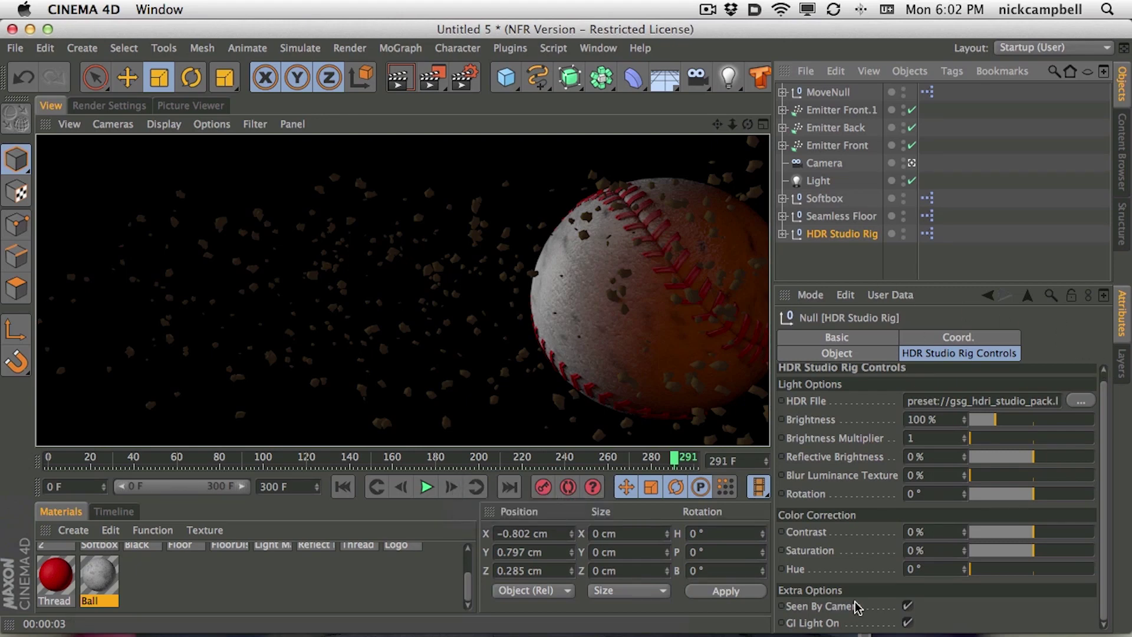
click(907, 607)
click(398, 76)
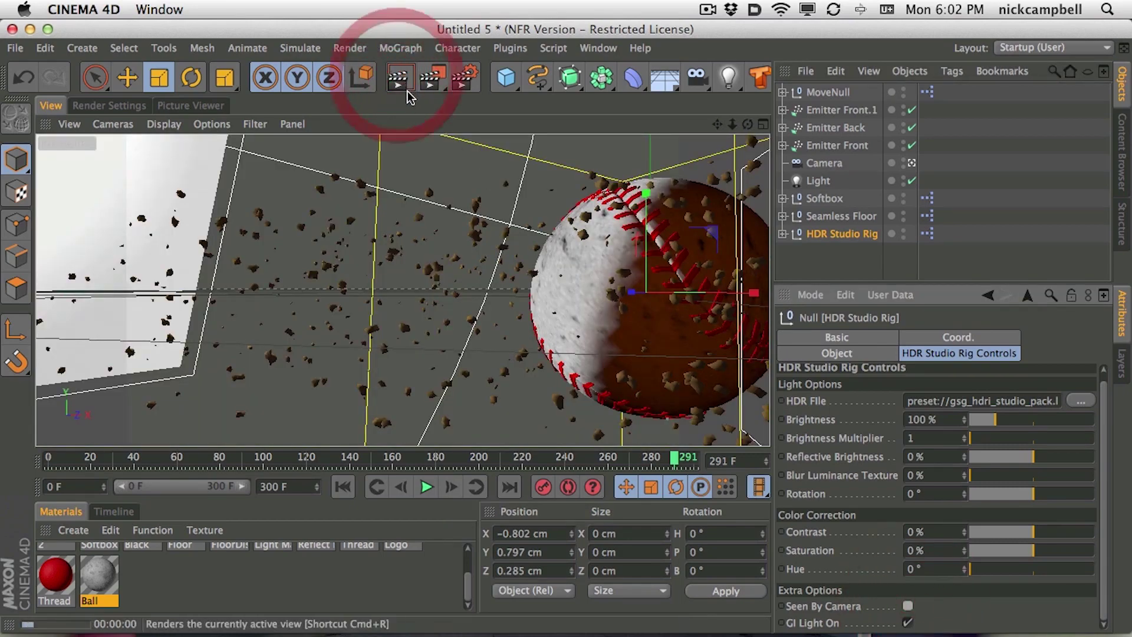
Step: Change the colour of the Seamless Floor gradient's right end
click(843, 219)
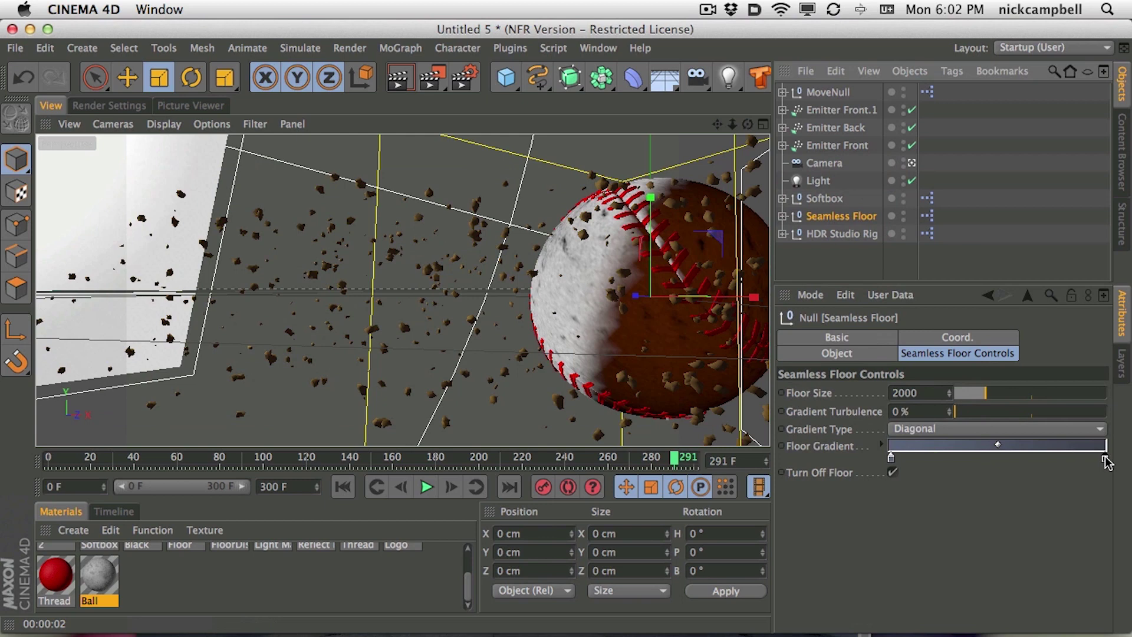
double_click(1105, 460)
click(1029, 531)
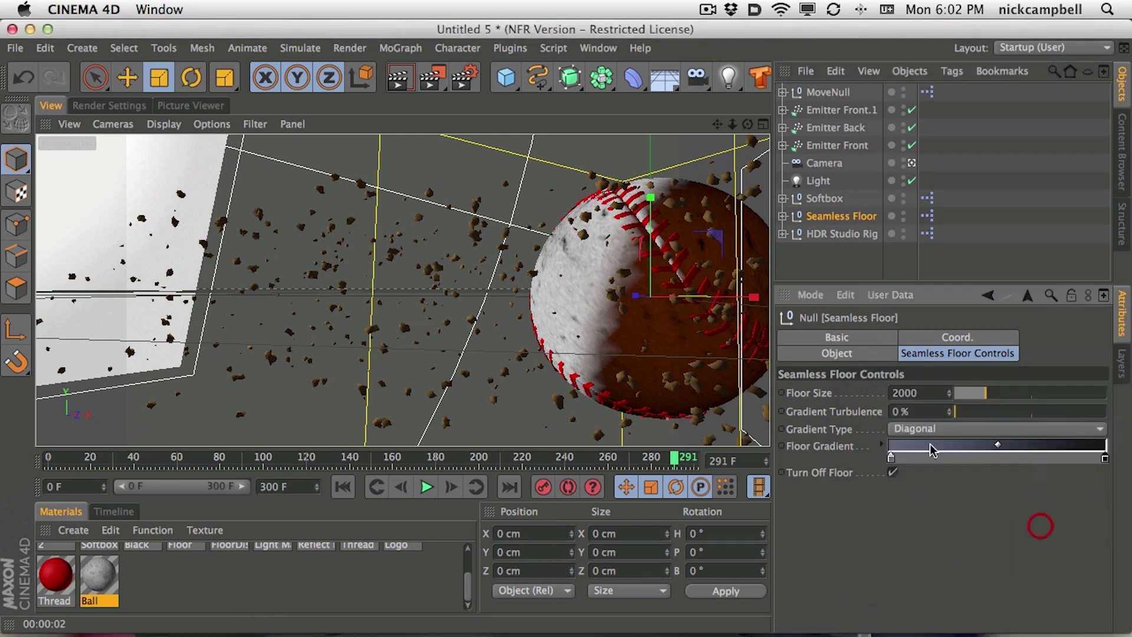
Step: Render a preview, clear it, and play the animation from the start
click(399, 77)
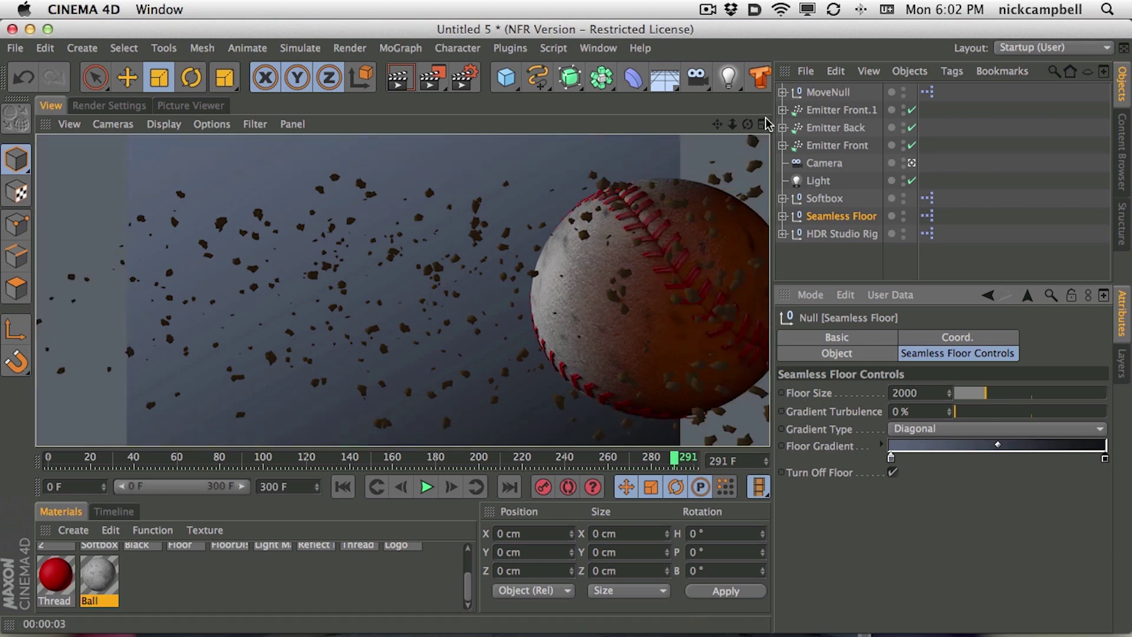
click(629, 279)
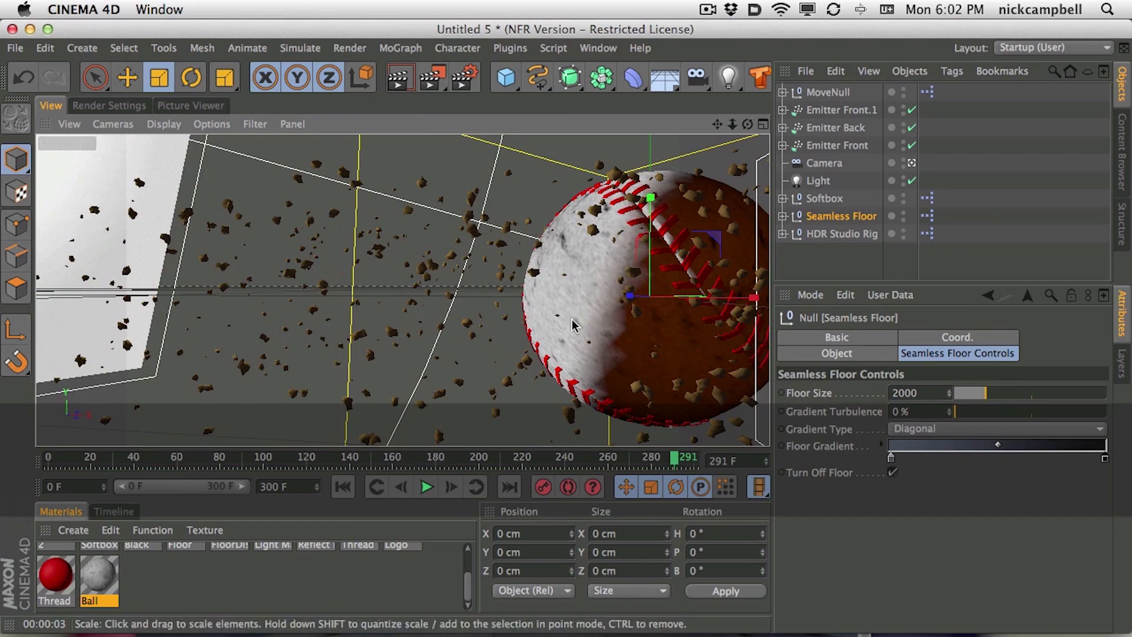
click(426, 486)
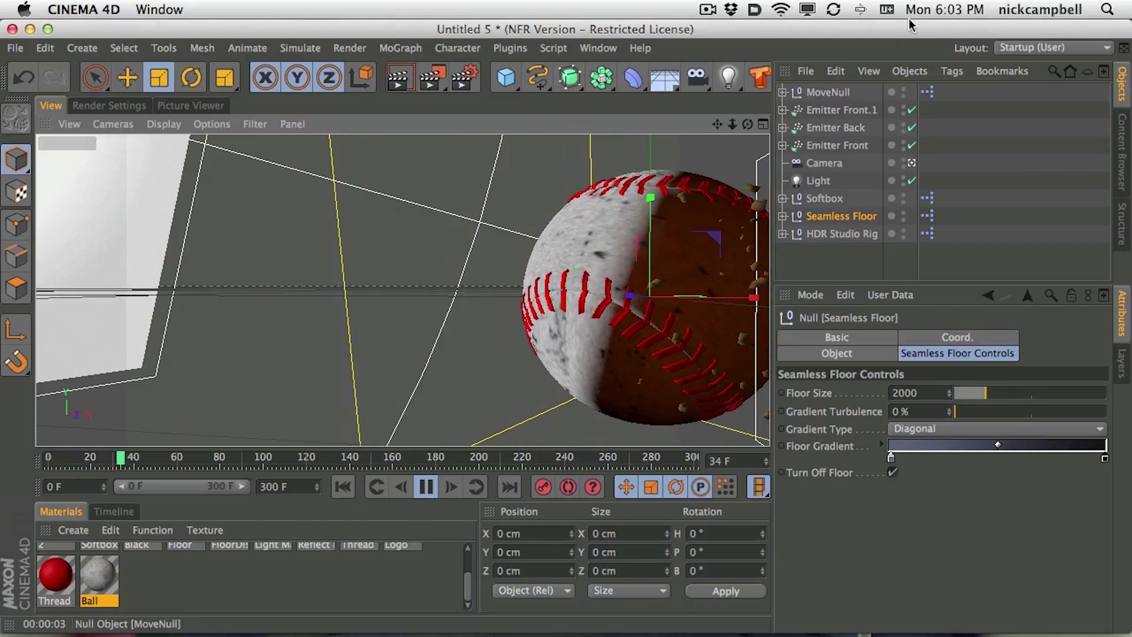
Step: Select the three dirt emitters and test wider spray angles, including 47° vertical, with replays
click(839, 135)
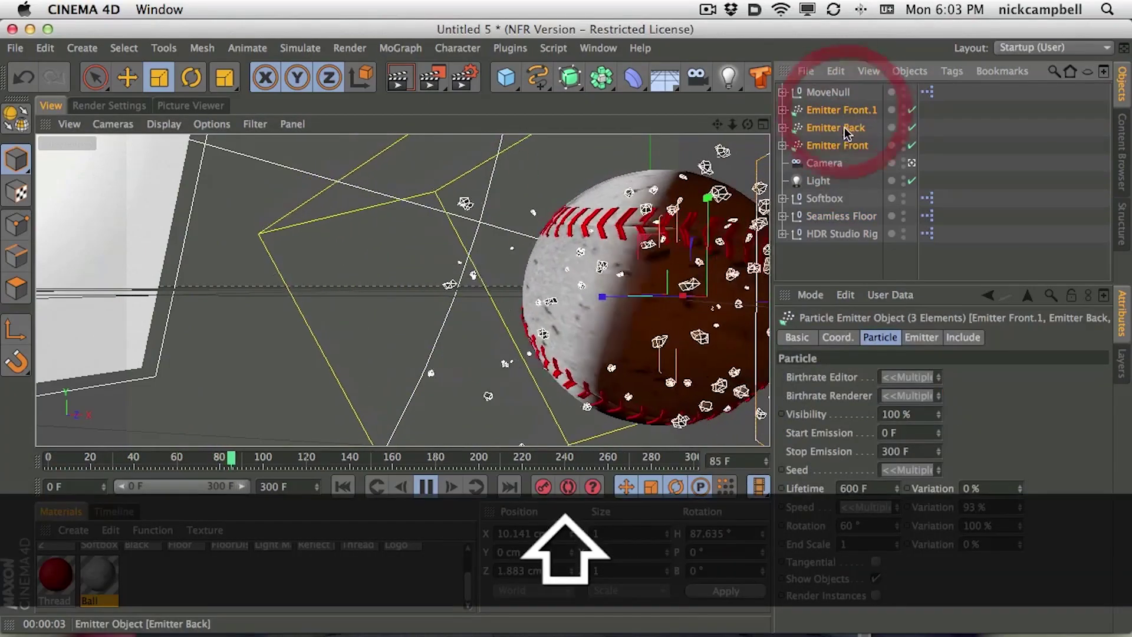
click(923, 338)
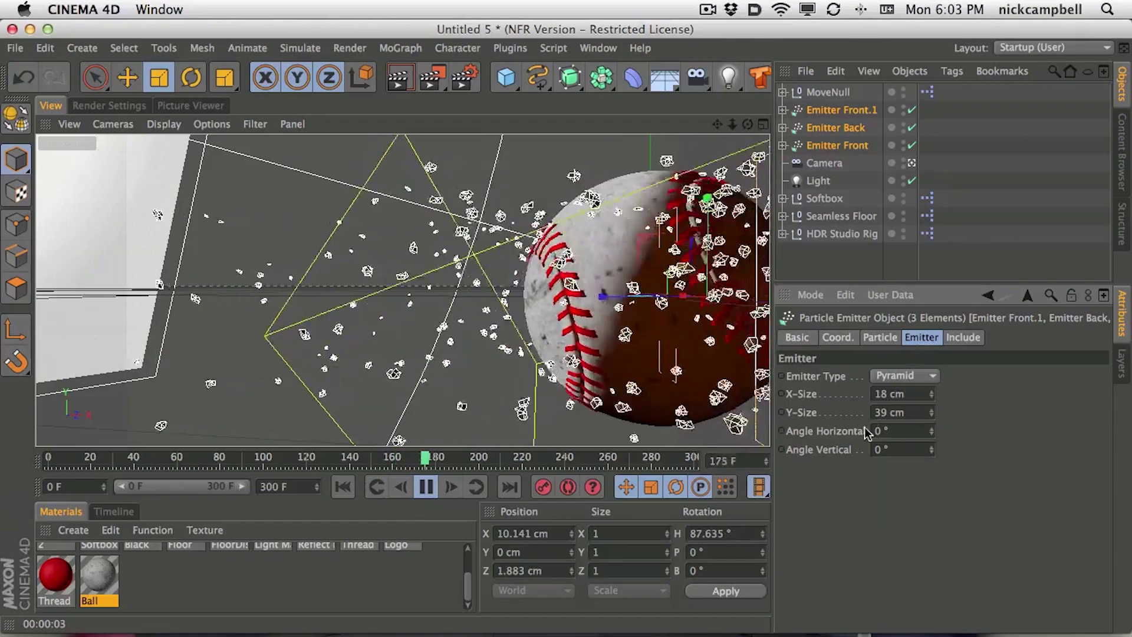
mouse_move(931, 431)
mouse_down()
mouse_move(925, 394)
mouse_move(943, 397)
mouse_move(933, 439)
mouse_move(935, 391)
mouse_move(935, 412)
mouse_up()
click(60, 464)
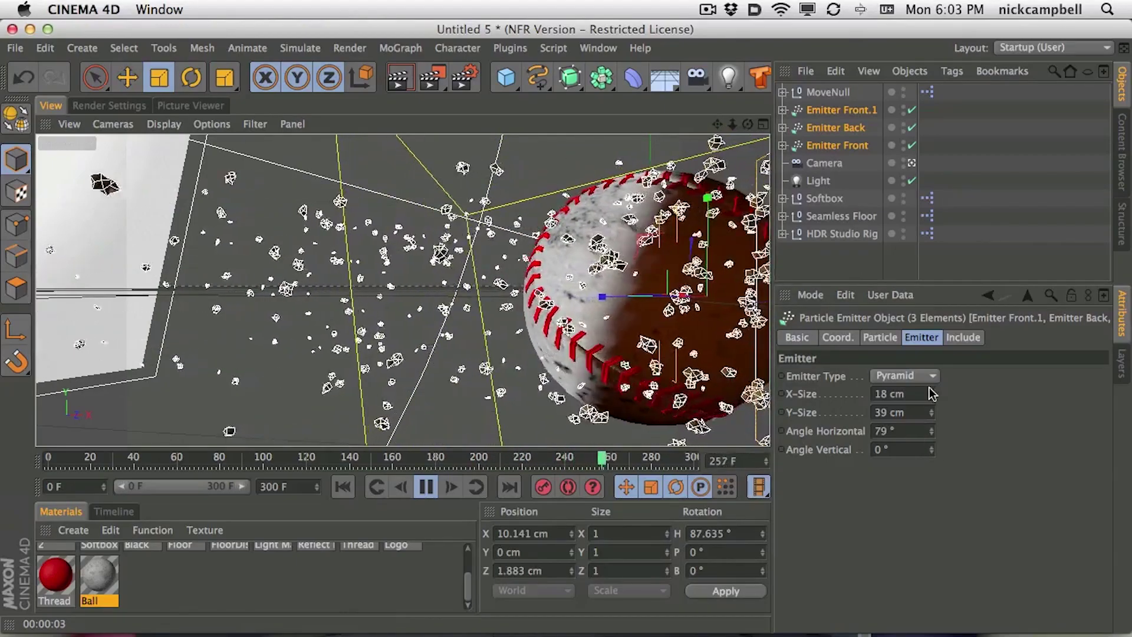
drag(932, 449, 939, 419)
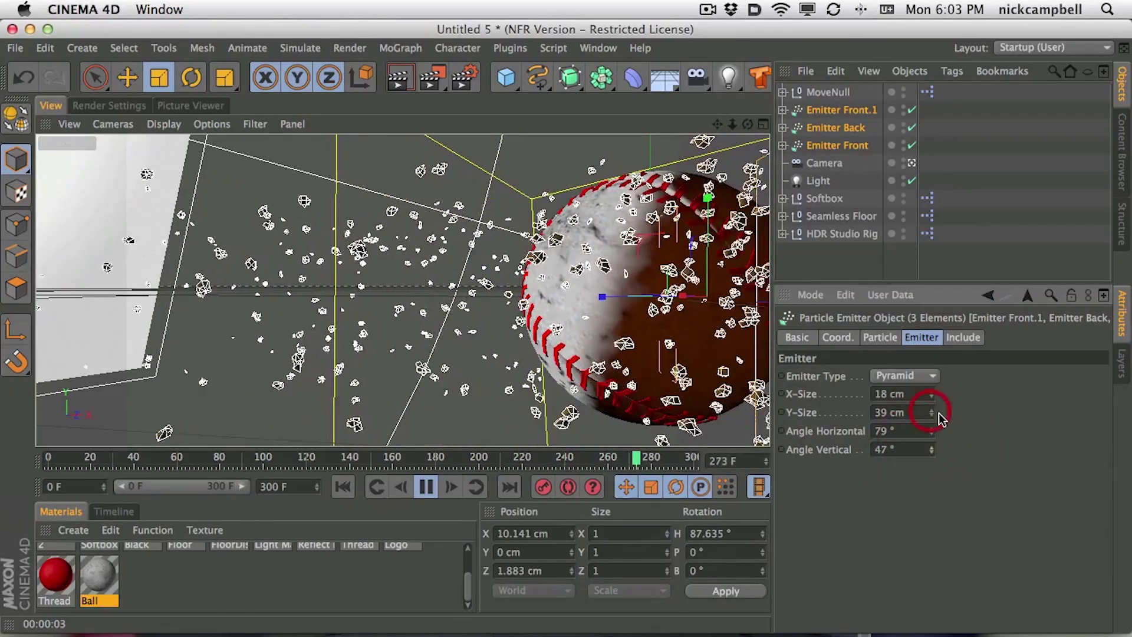
click(35, 456)
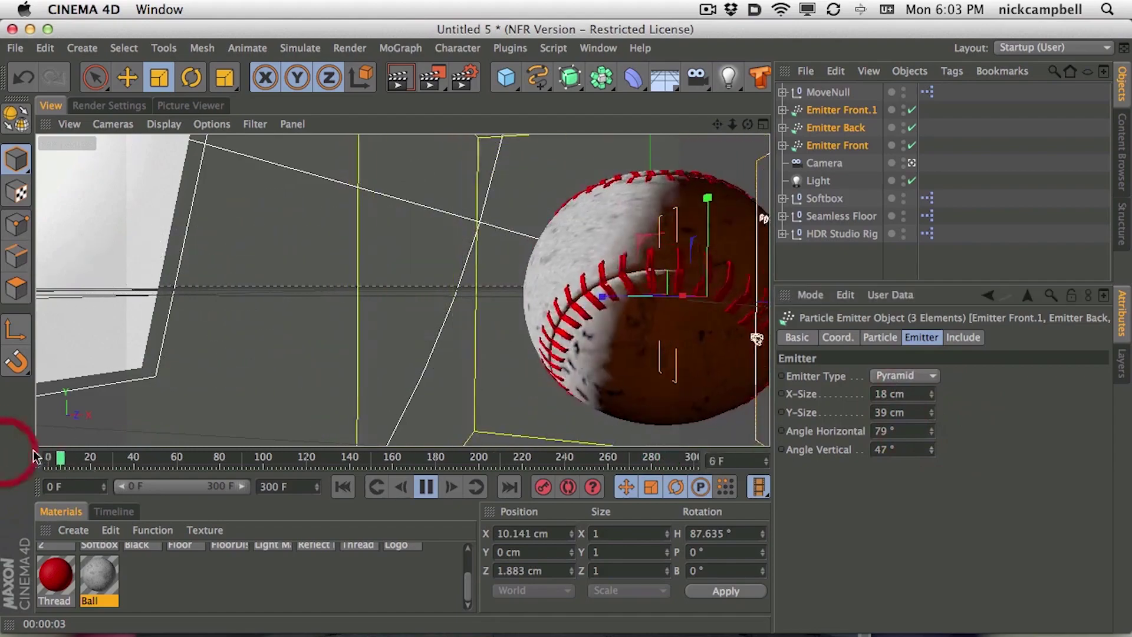
Step: Set the emitters to 0° horizontal and 20° vertical angle, replay, and render a preview
double_click(908, 431)
text(0)
key(Return)
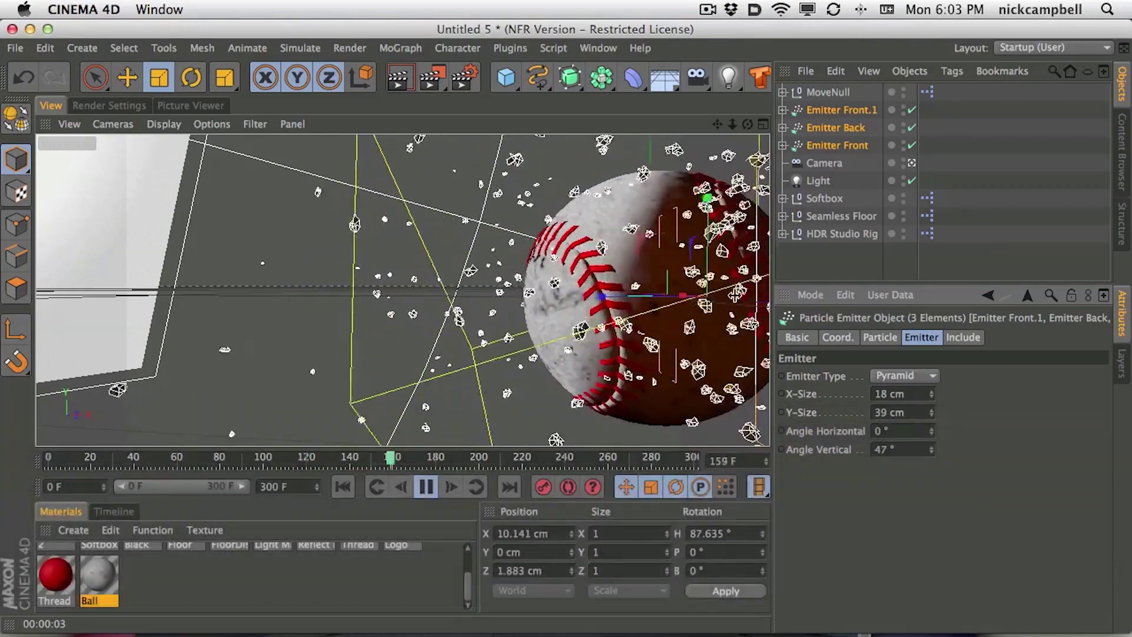
double_click(884, 449)
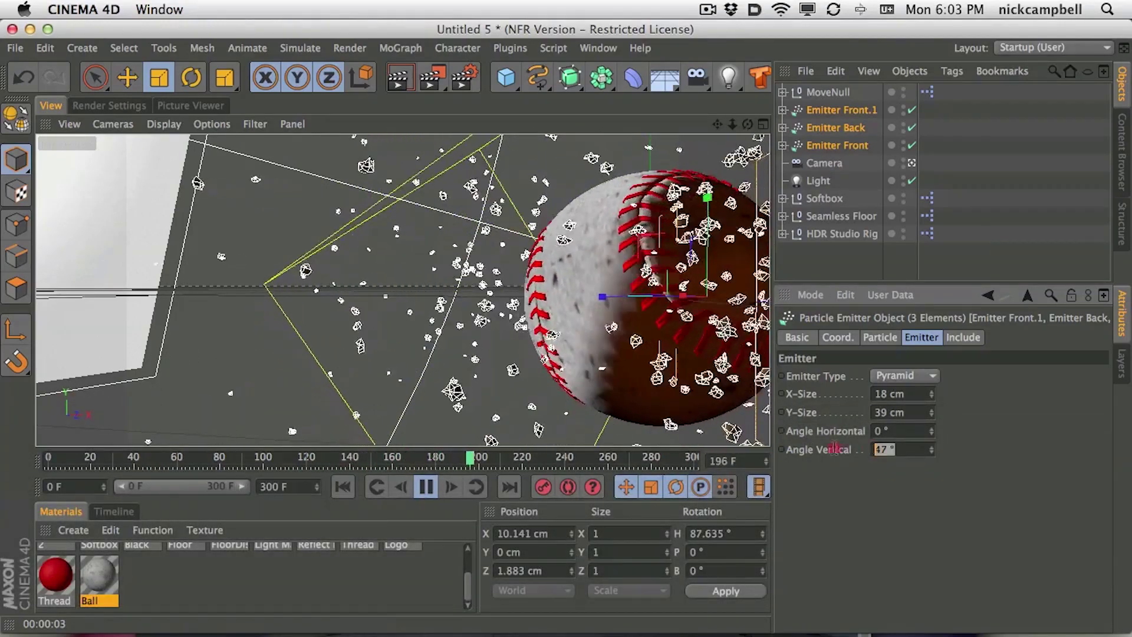
text(20)
key(Return)
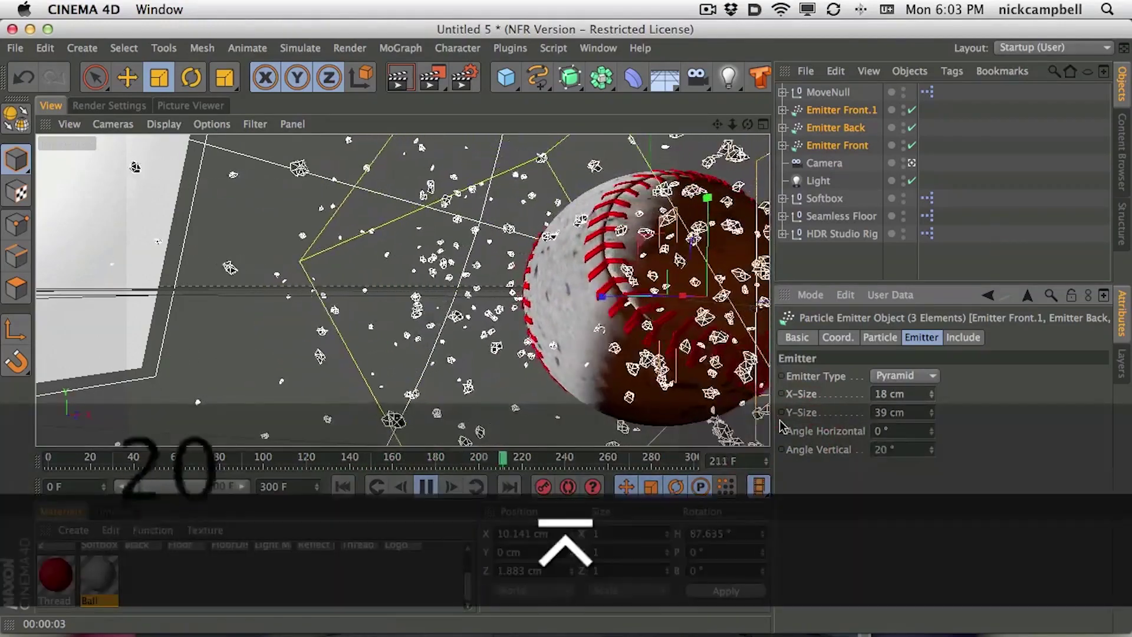
click(62, 463)
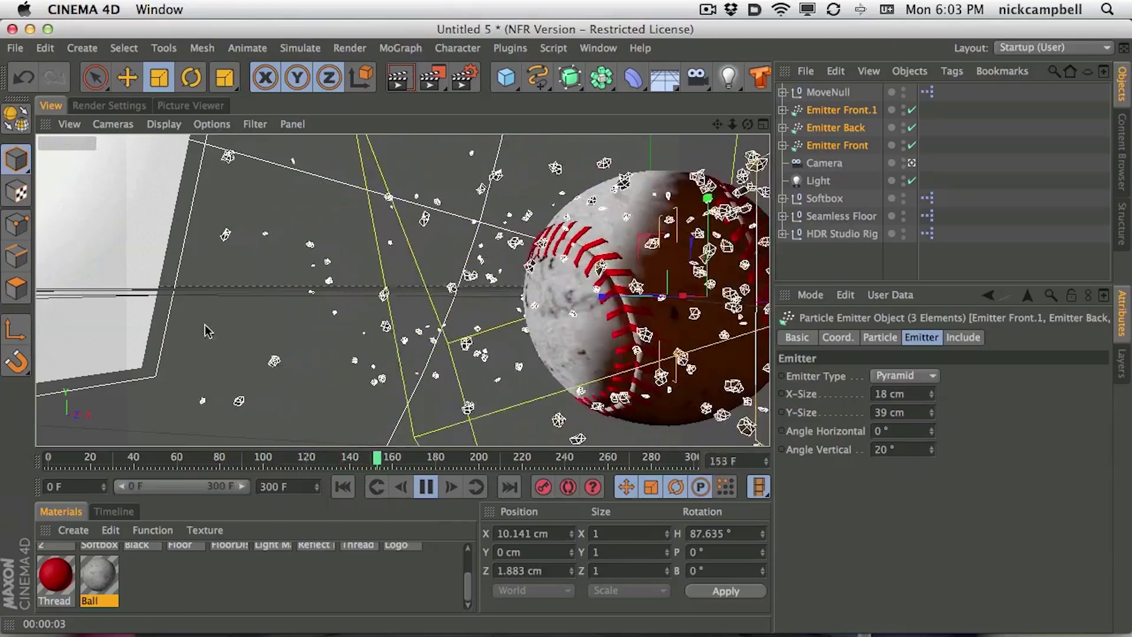
click(410, 89)
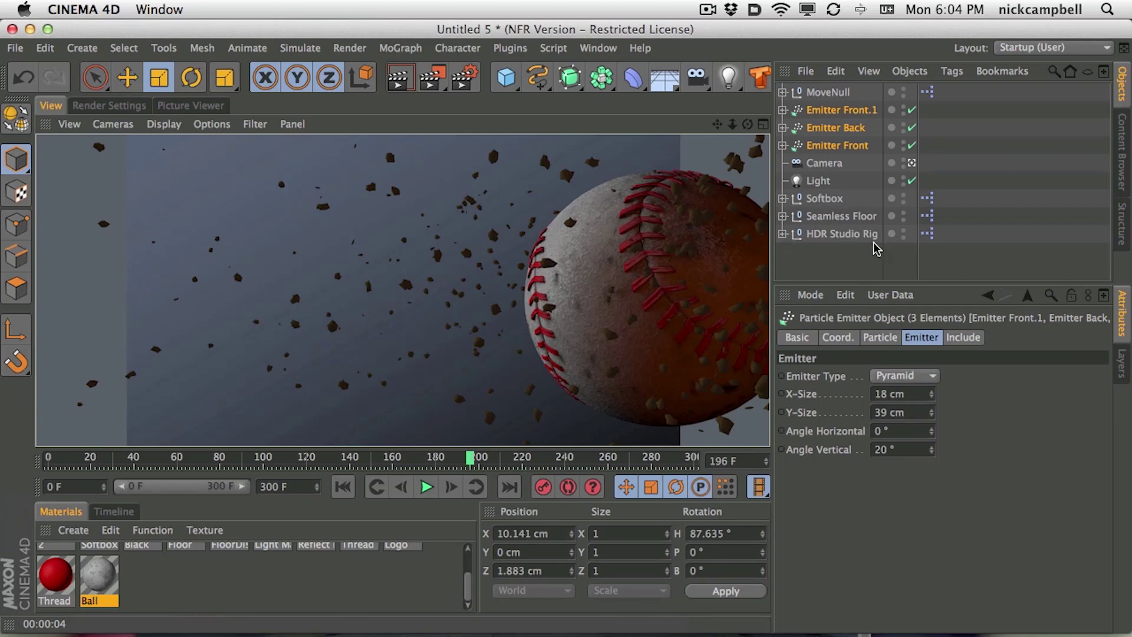
click(843, 234)
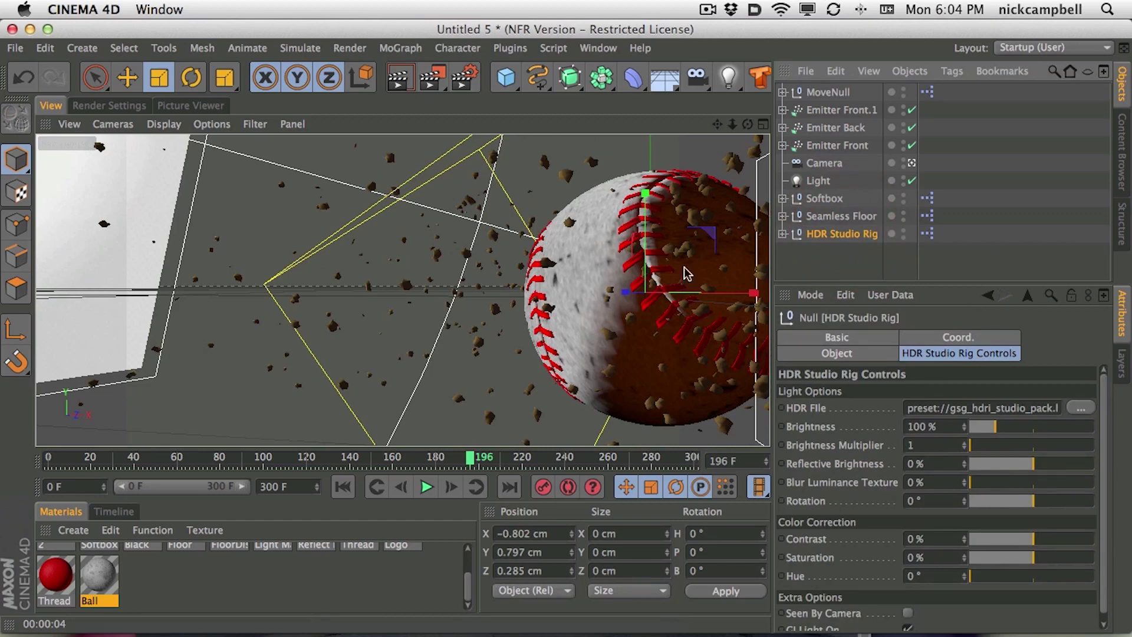
Step: Rotate the HDR Studio Rig lighting to -81° and compare preview renders of the baseball
alt+drag(700, 309, 501, 315)
click(396, 90)
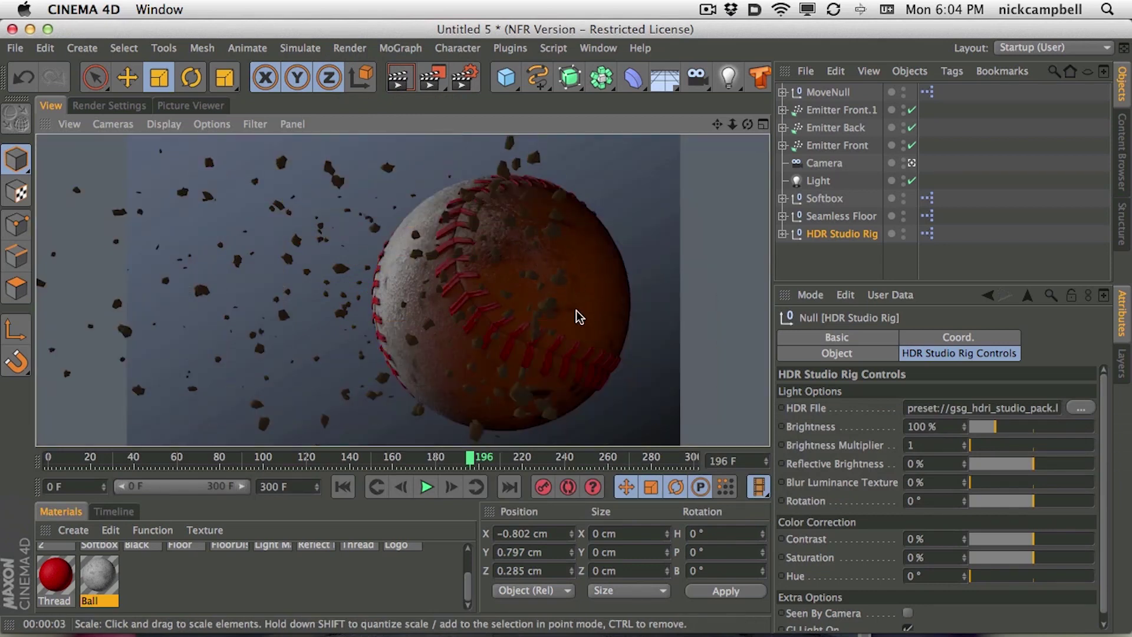
drag(1031, 504, 1026, 506)
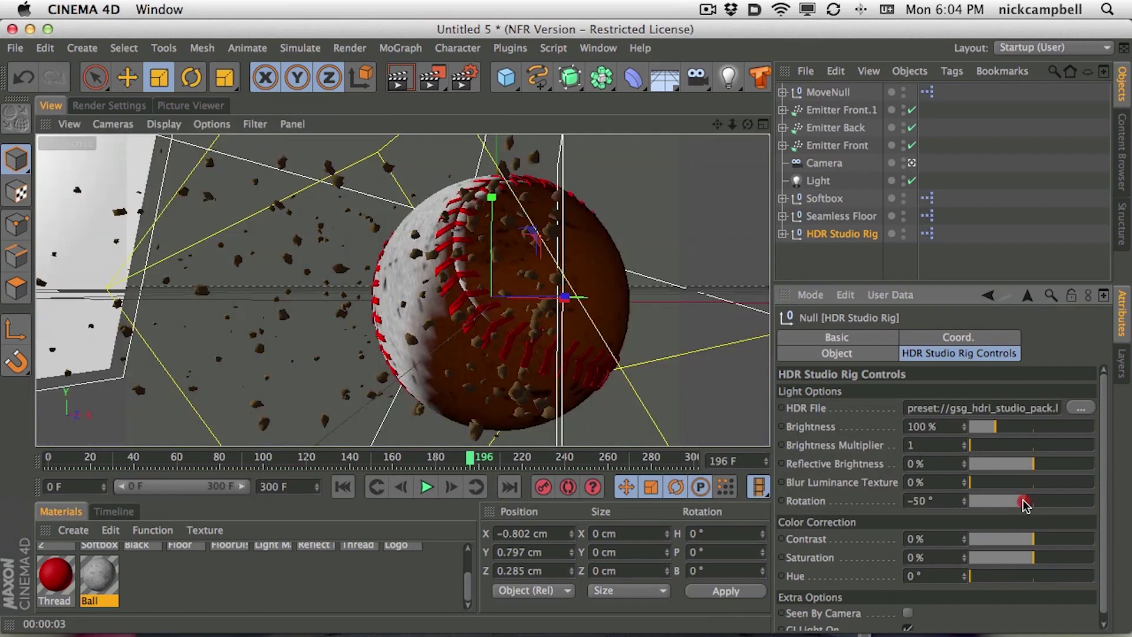
click(403, 82)
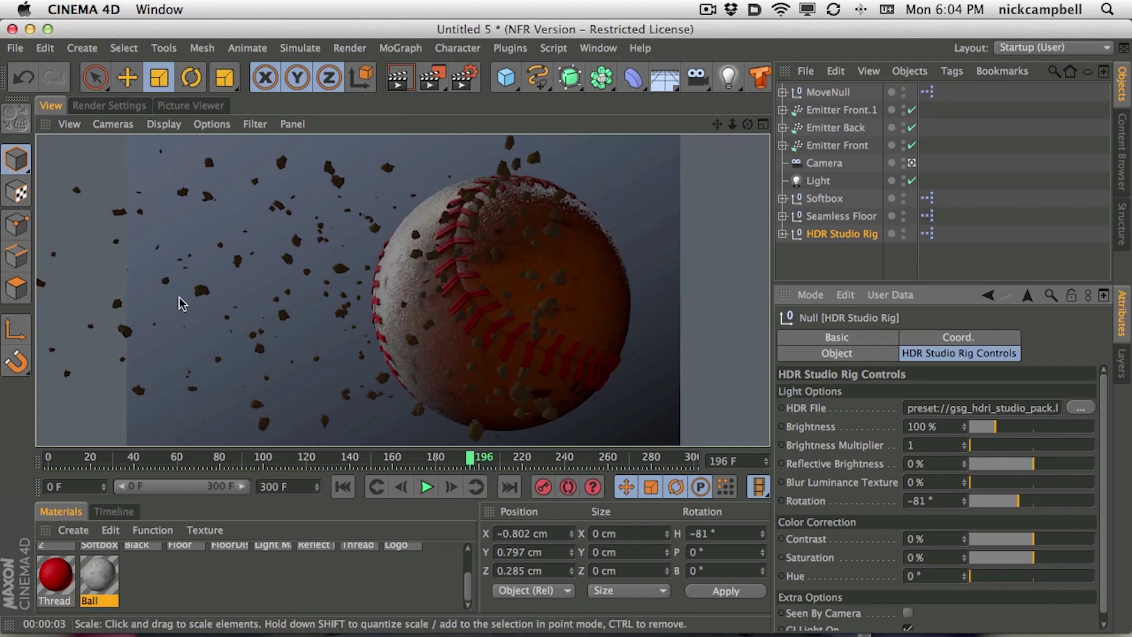
drag(554, 330, 704, 323)
double_click(99, 575)
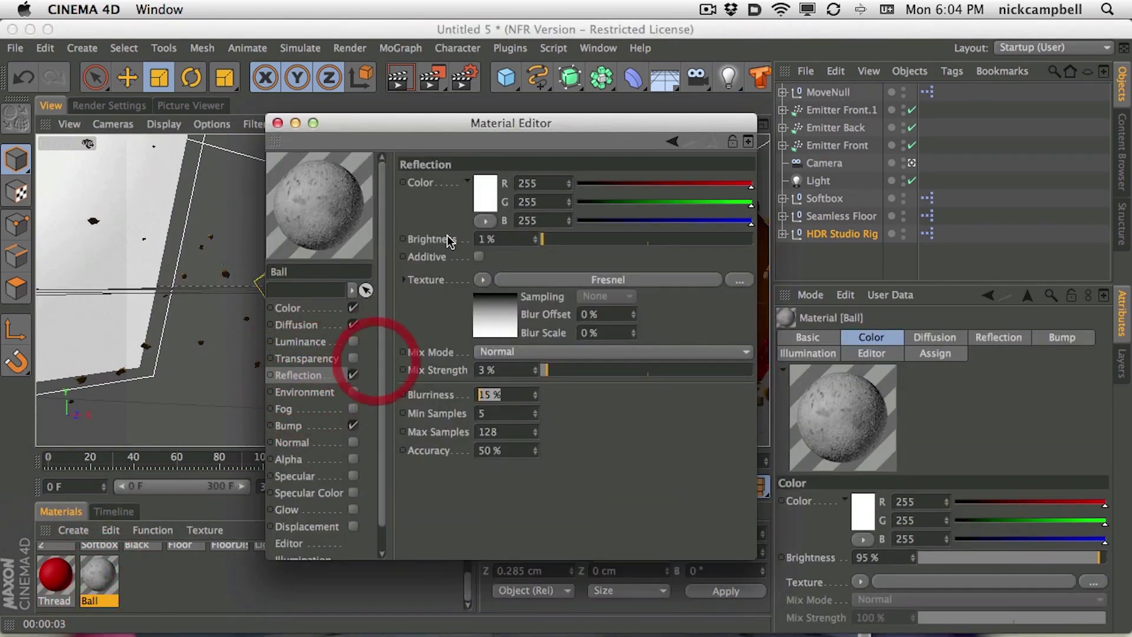
Step: Set the Ball material's Reflection Blurriness to 30% and open the Render Settings renderer list
text(30)
key(Return)
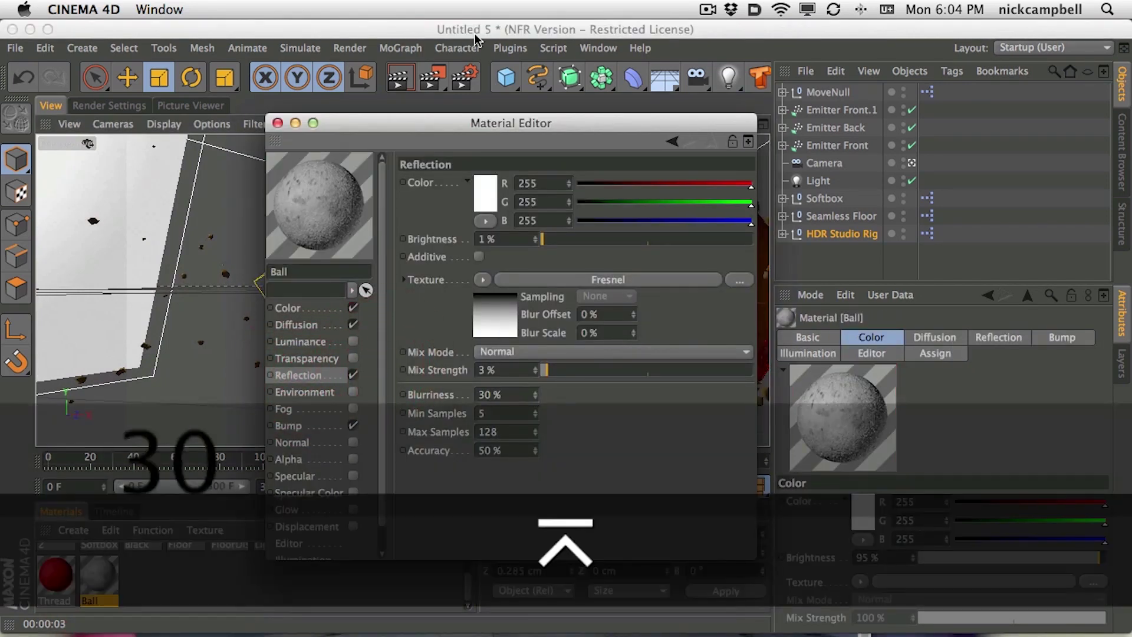
drag(413, 123, 830, 241)
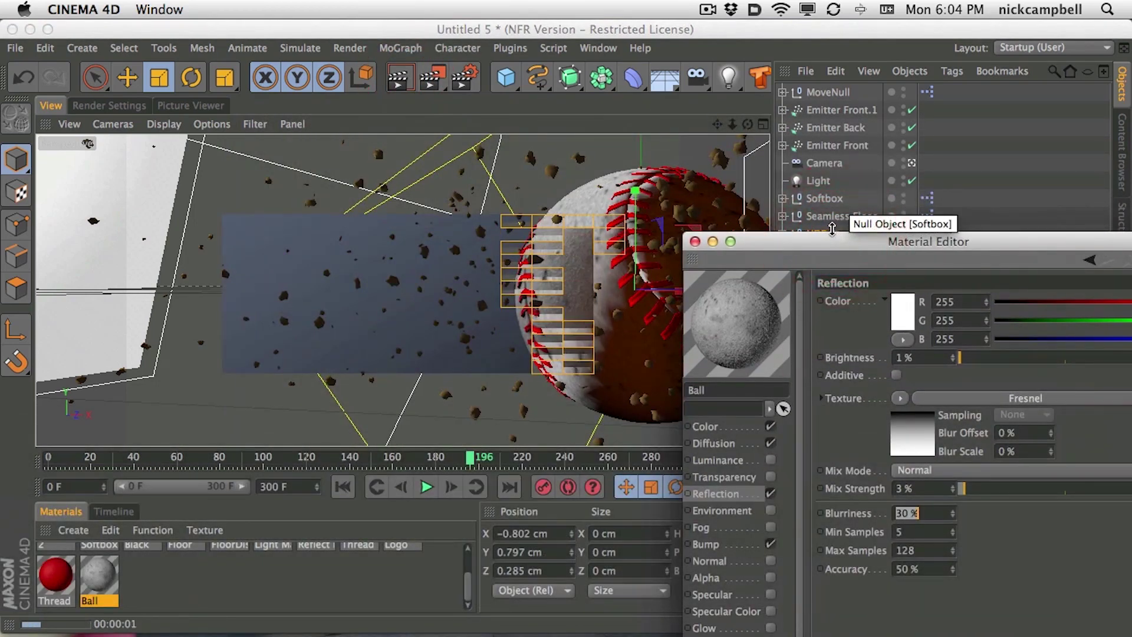
drag(779, 241, 876, 203)
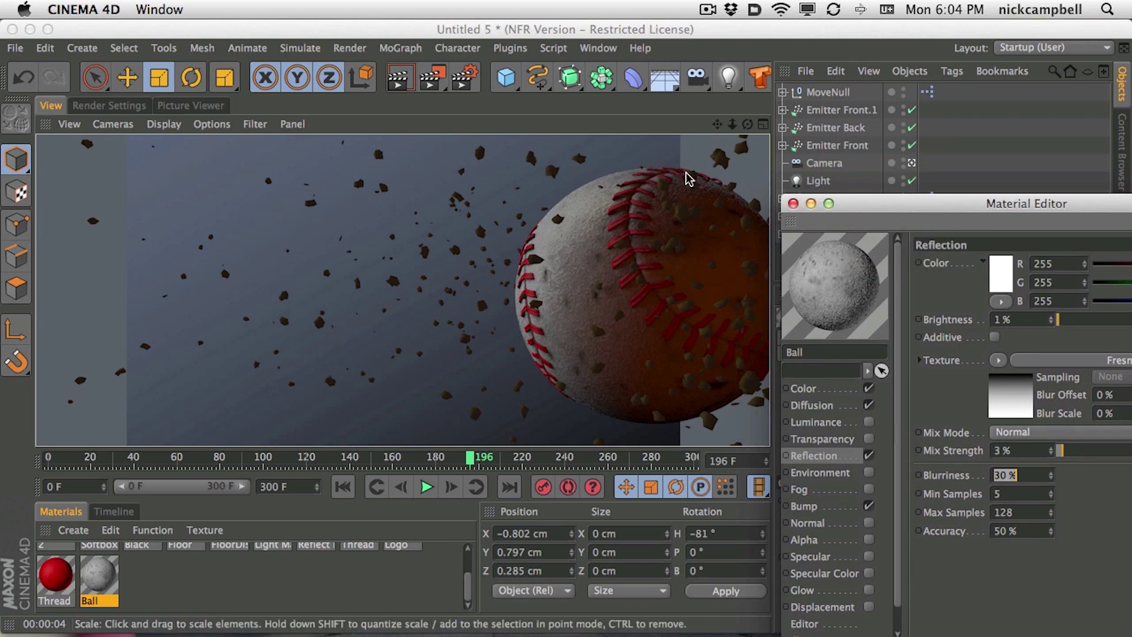
click(109, 106)
click(131, 142)
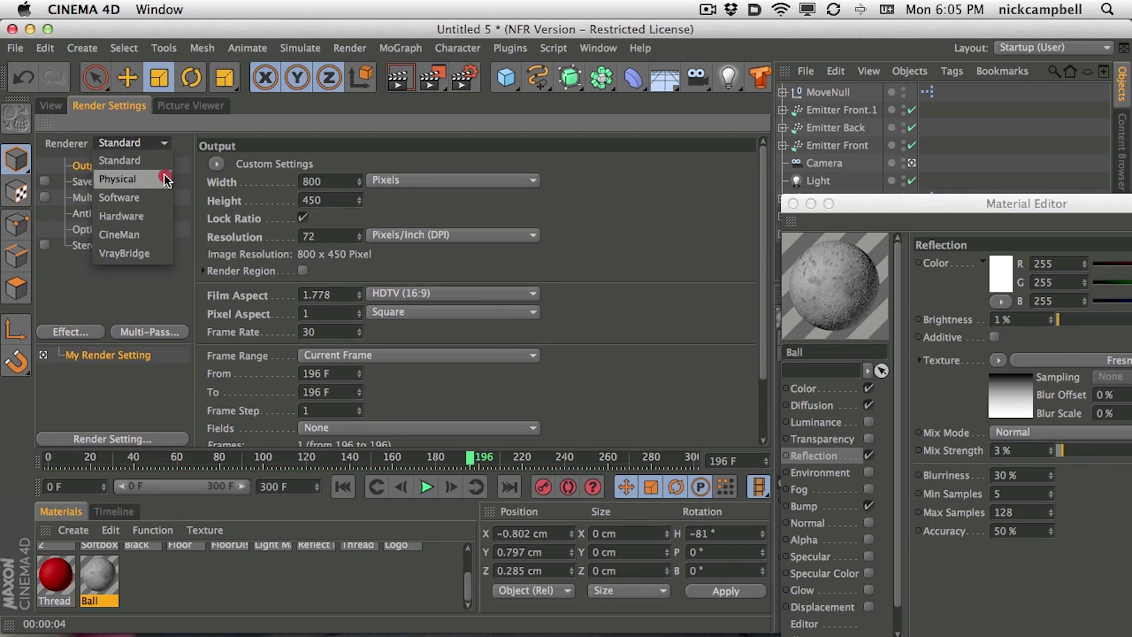
Step: Switch to the Physical renderer, render the view, and close the Ball Material Editor
click(166, 179)
click(52, 106)
click(398, 77)
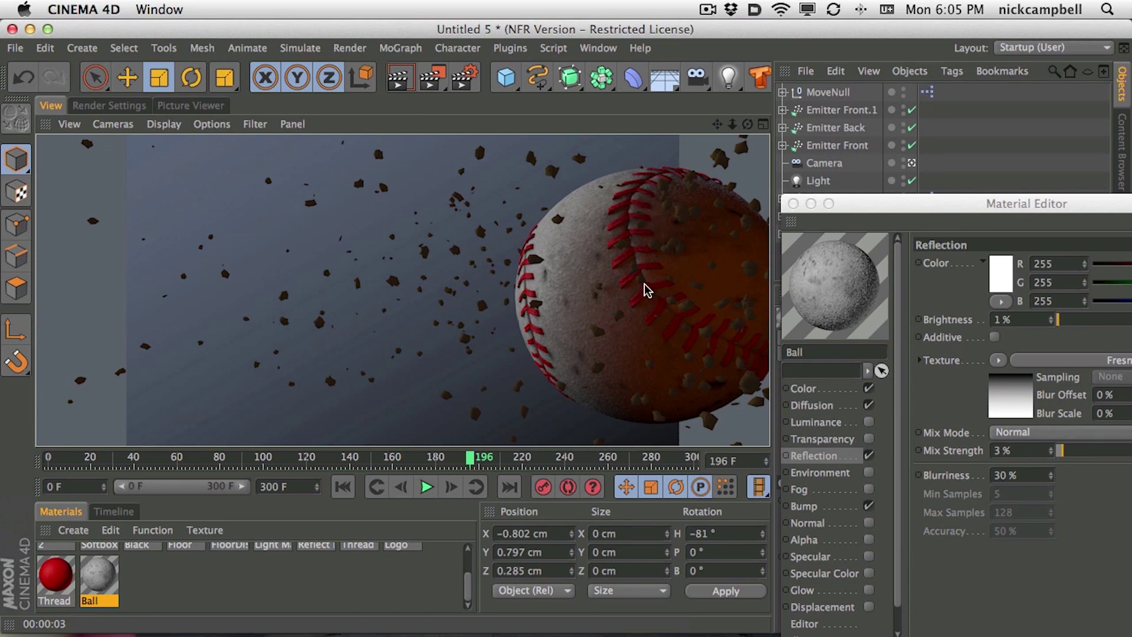
click(793, 203)
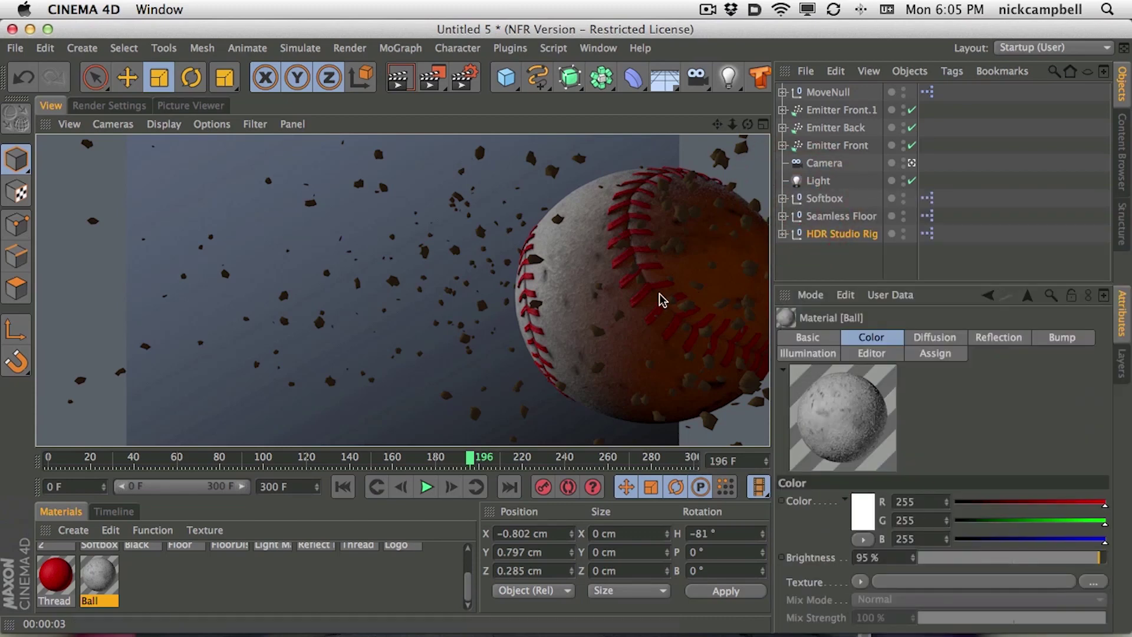
click(827, 182)
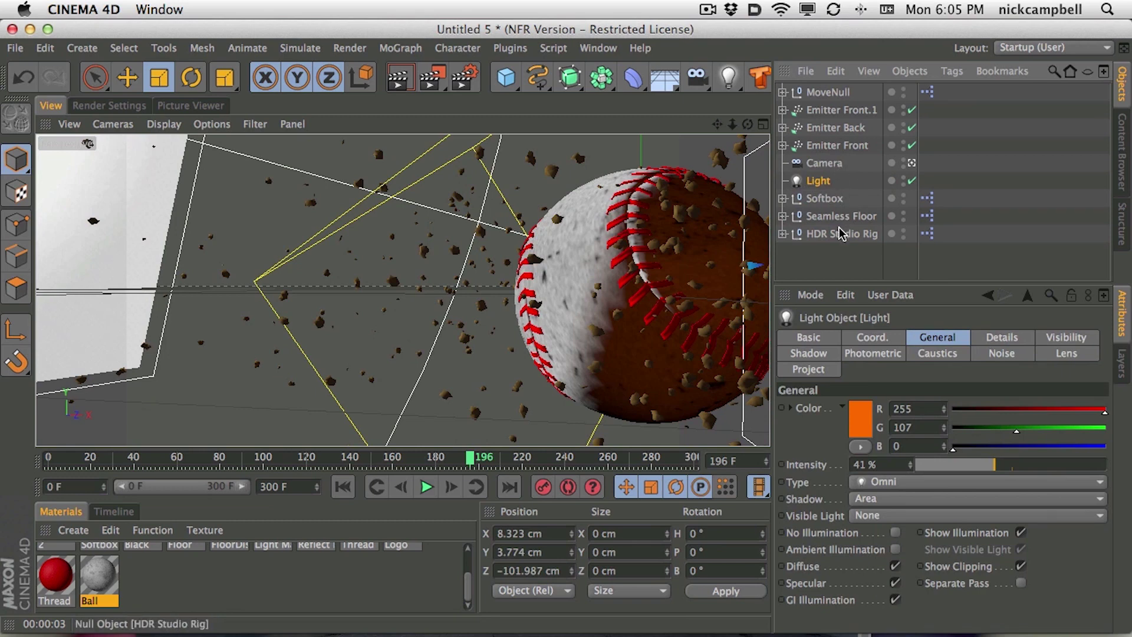
Step: Select the Softbox, bring it closer to the ball, and render a preview
click(831, 199)
drag(1106, 429, 1113, 460)
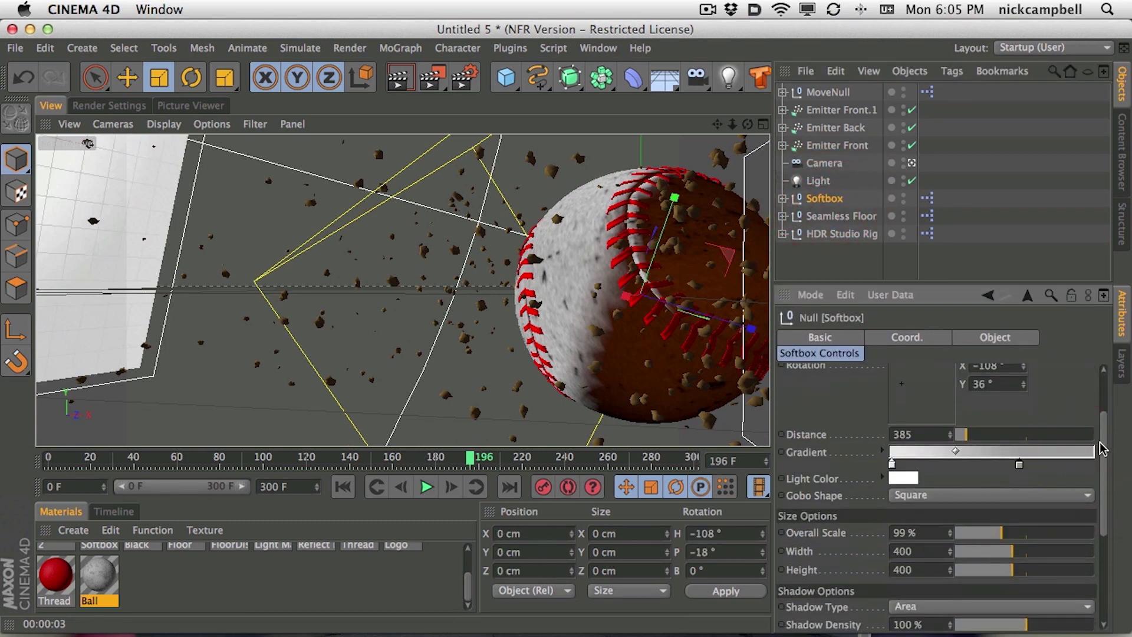
drag(1113, 481, 1113, 517)
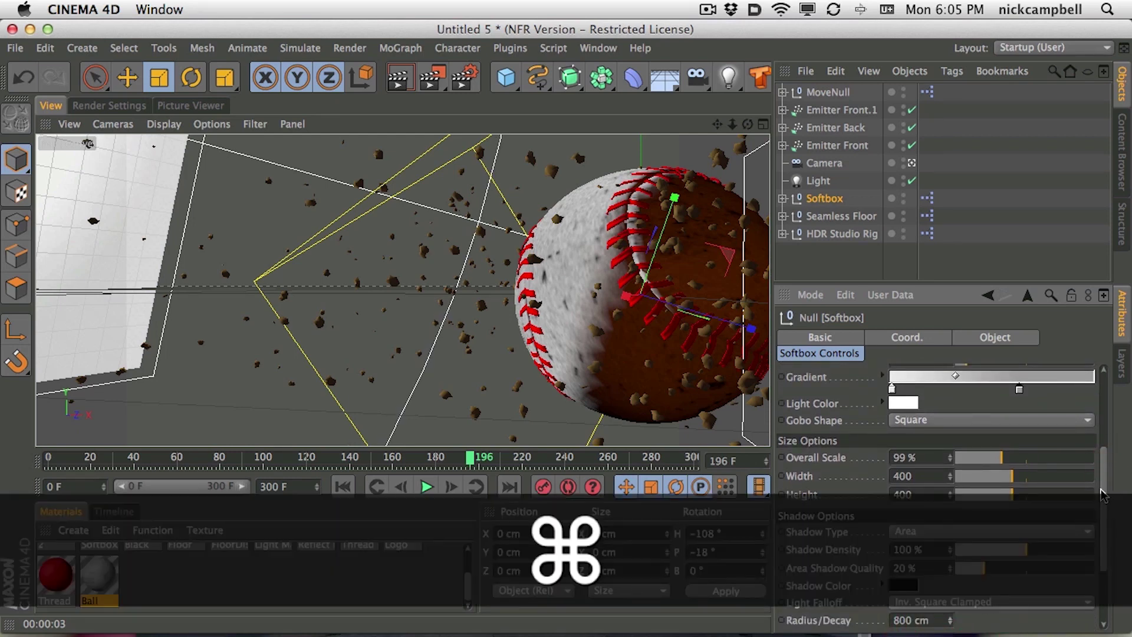
super+scroll(1100, 482, up, 2)
super+scroll(1101, 477, up, 3)
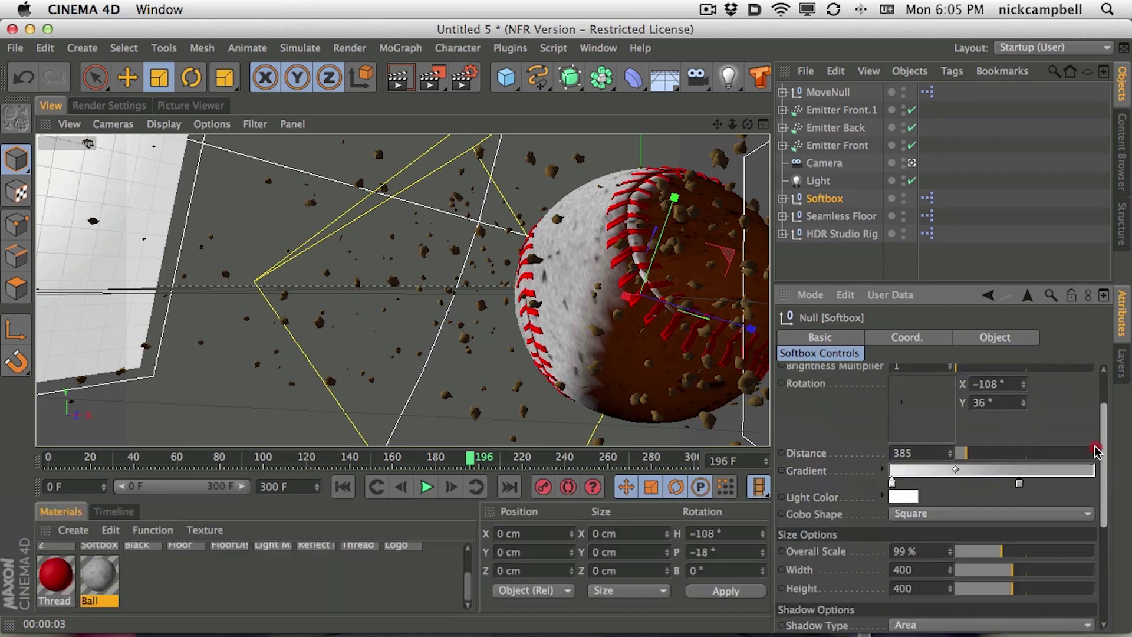
drag(957, 454, 960, 454)
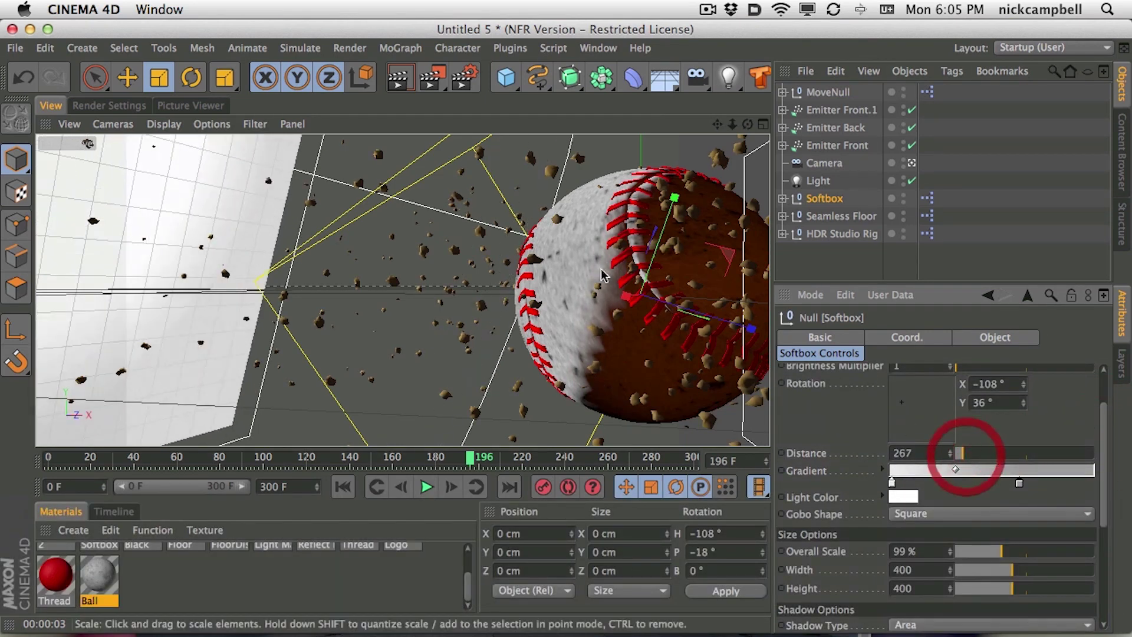
click(399, 80)
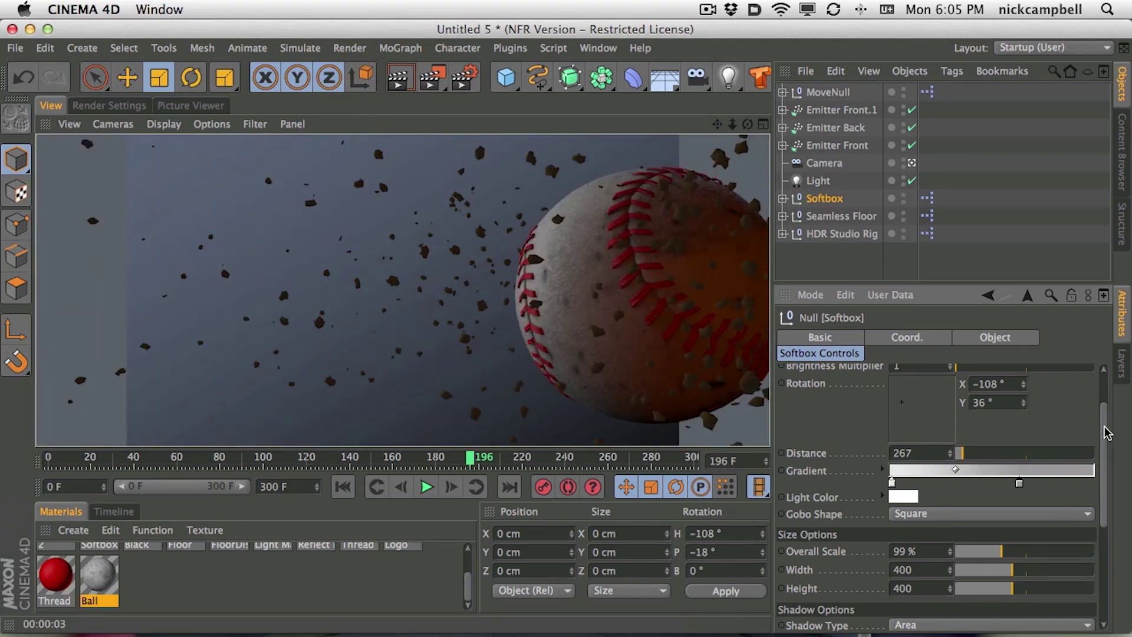
Step: Brighten the softbox to 159%, re-render the preview, and select the scene Camera
drag(1101, 428, 1099, 377)
click(1000, 407)
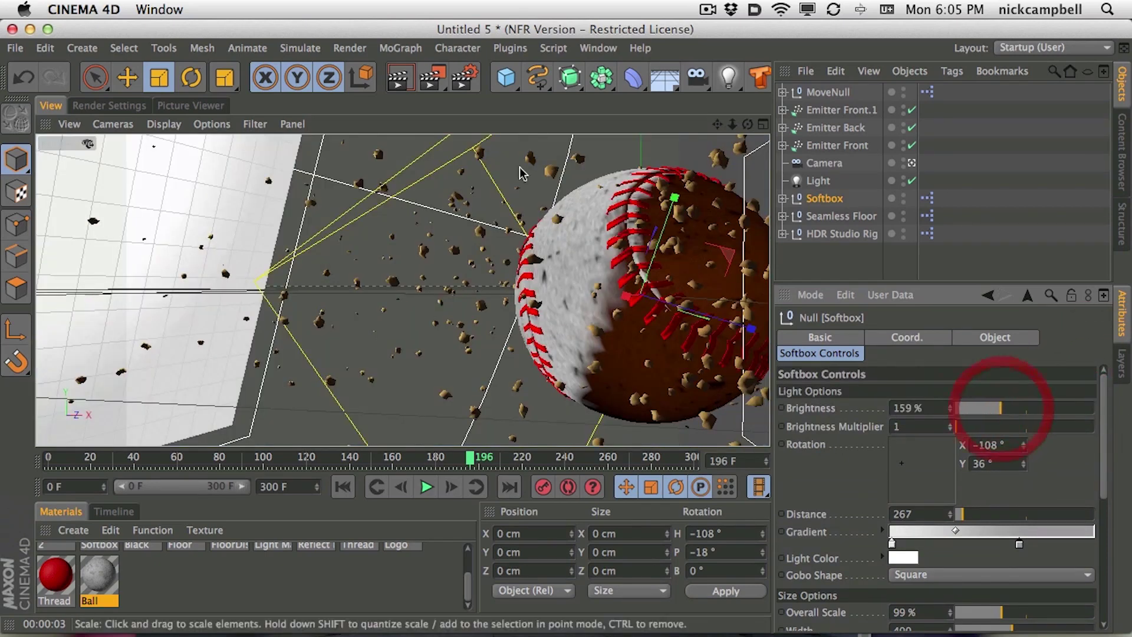
click(397, 83)
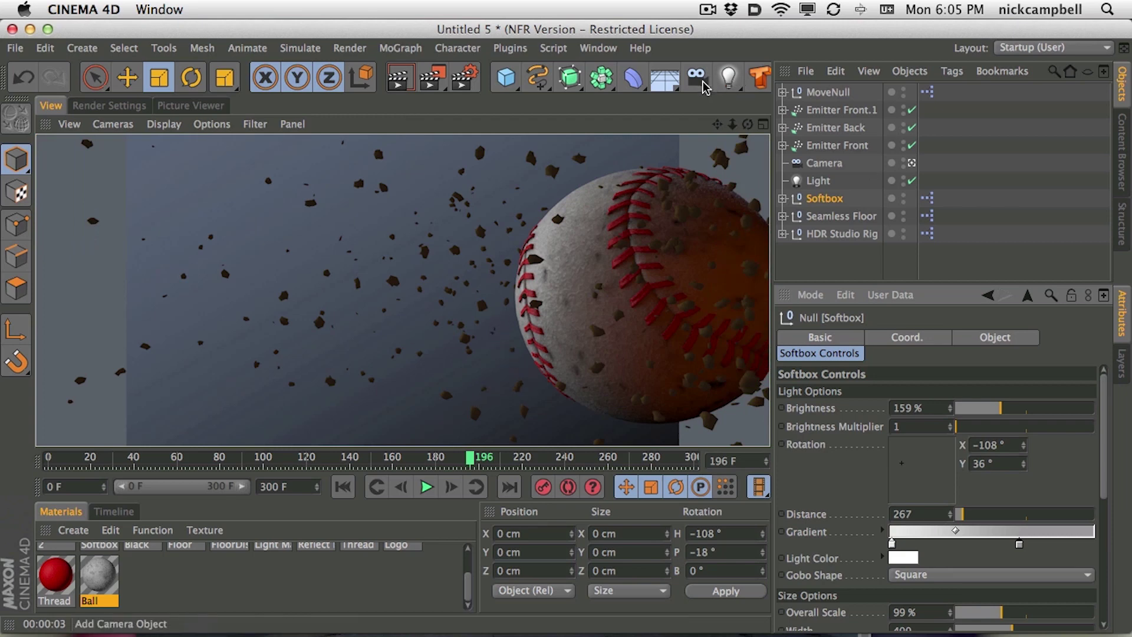
click(822, 163)
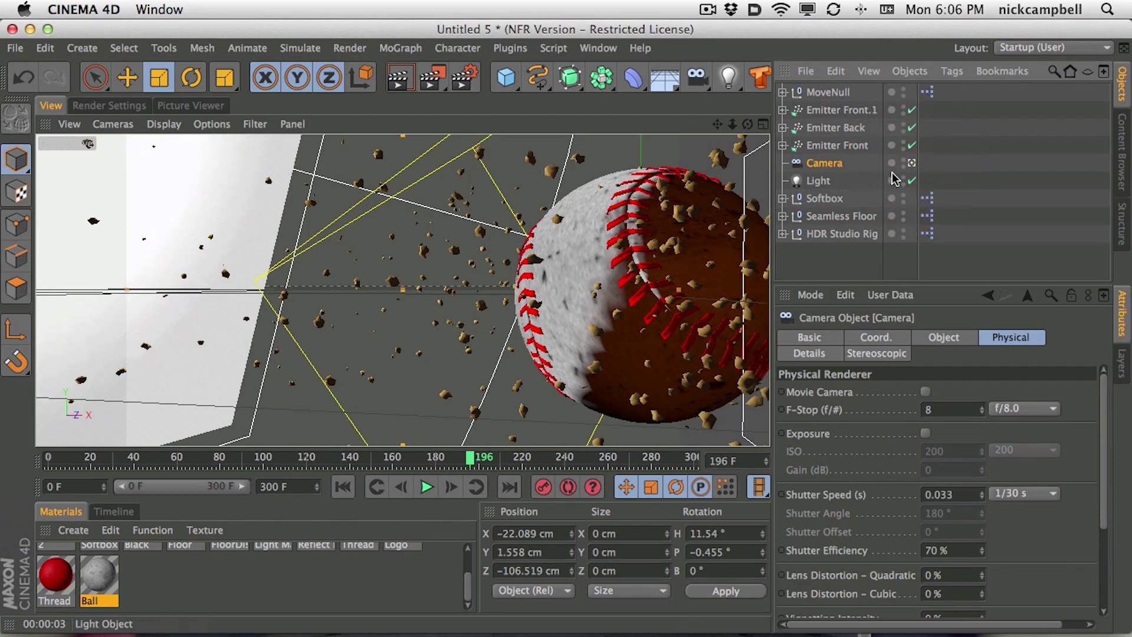
Step: Leave the camera view and orbit the perspective view to see the whole backdrop
click(912, 164)
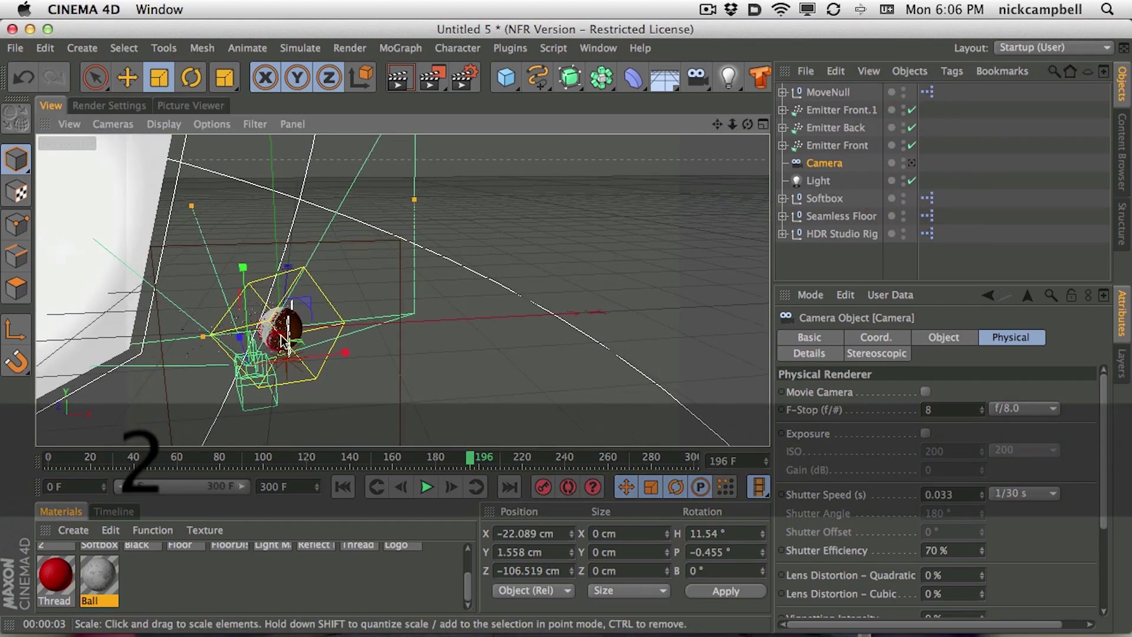
alt+drag(184, 352, 44, 324)
alt+drag(424, 313, 606, 286)
alt+drag(343, 290, 750, 255)
click(183, 375)
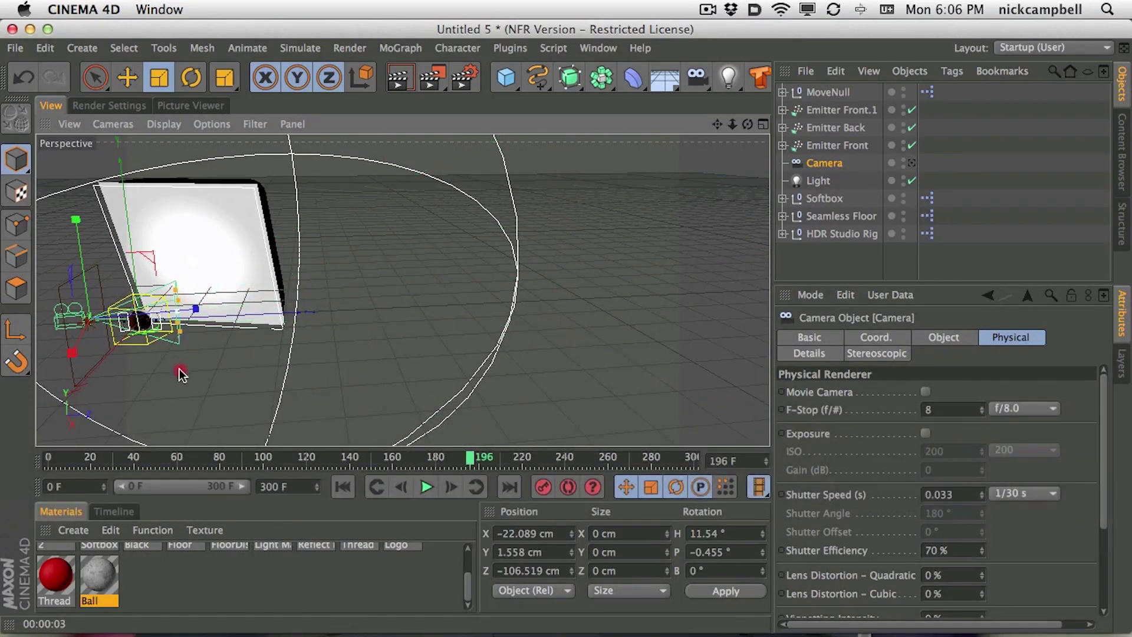
scroll(141, 330, up, 10)
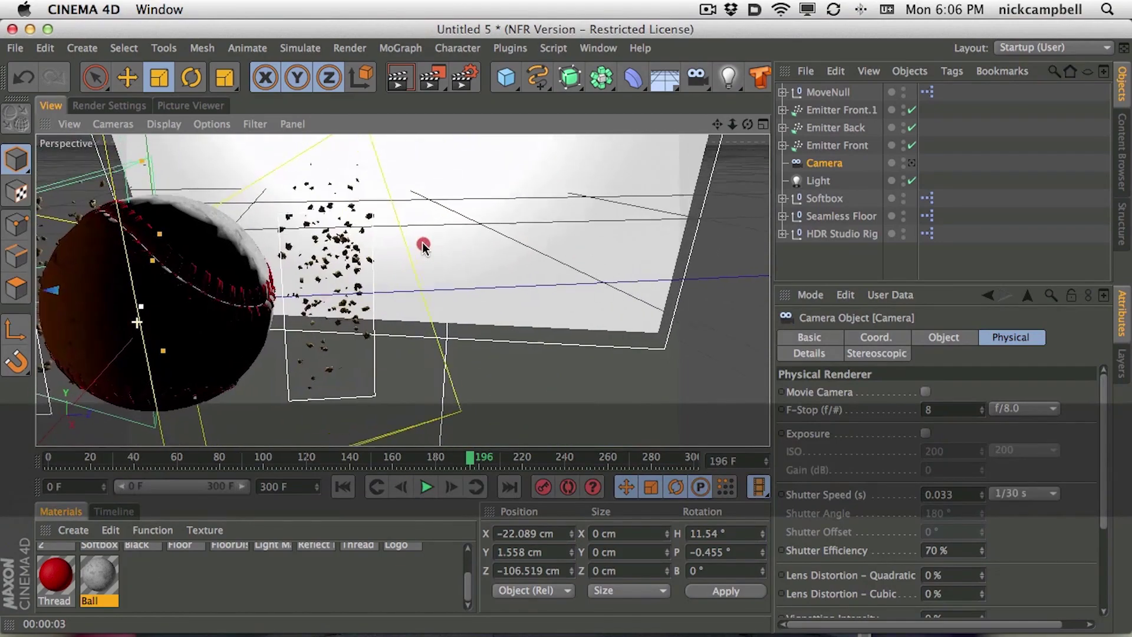
Step: Orbit close around the ball and camera rig, then select Emitter Back
alt+drag(182, 286, 772, 289)
scroll(521, 320, down, 5)
alt+drag(521, 320, 590, 298)
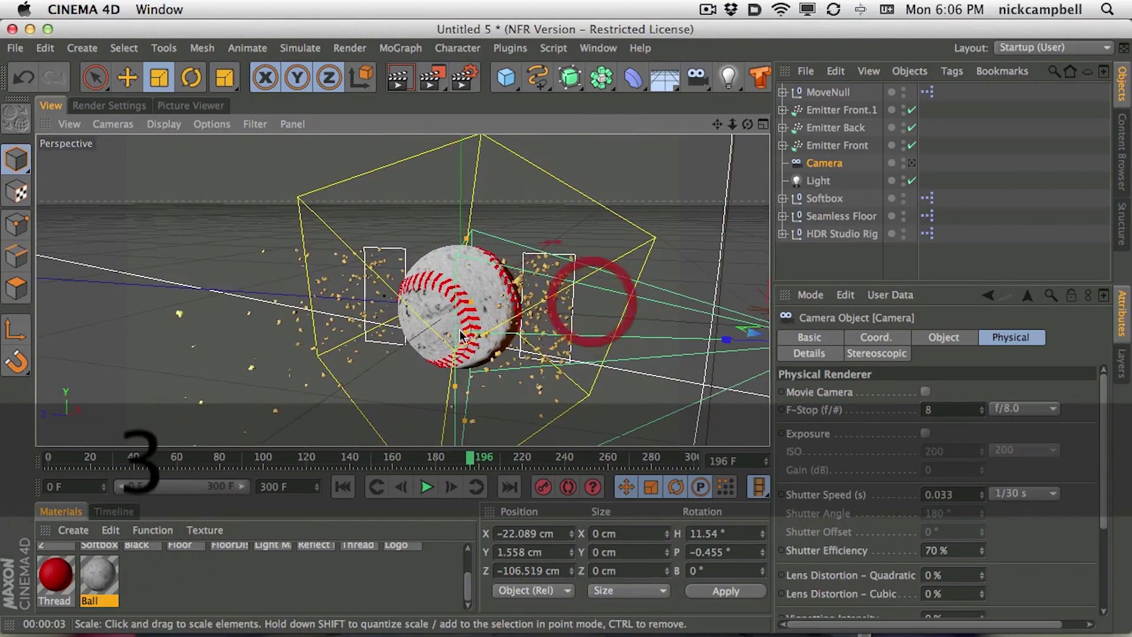
scroll(516, 306, up, 3)
mouse_move(514, 305)
alt+mouse_down()
mouse_move(510, 285)
mouse_move(483, 328)
mouse_move(505, 291)
alt+mouse_up()
key(3)
key(3)
drag(511, 289, 538, 289)
key(3)
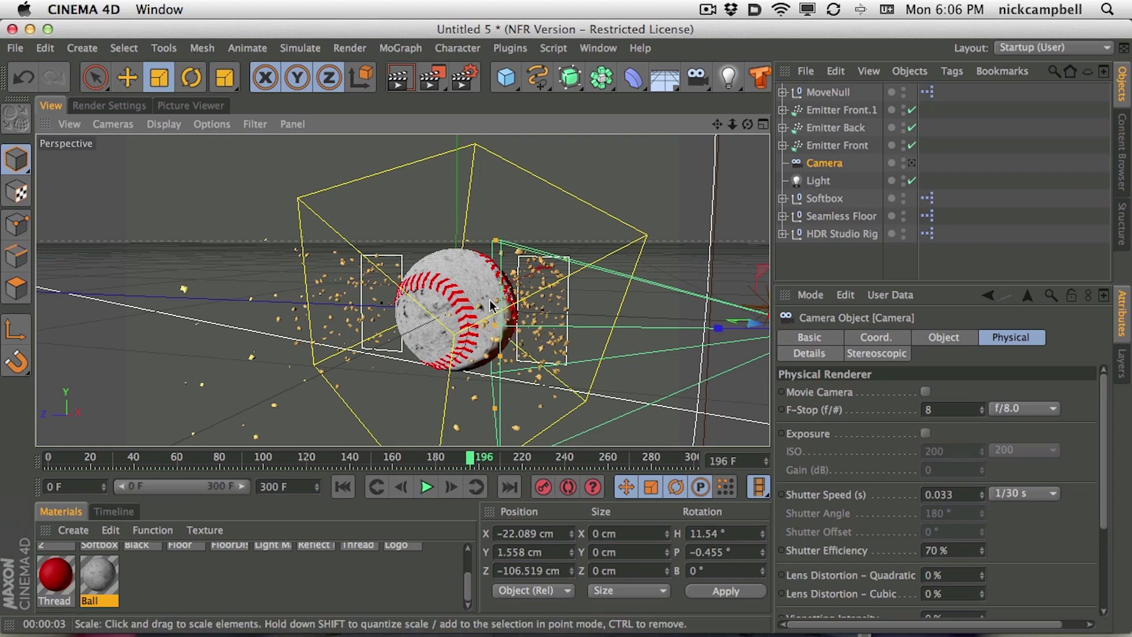
click(381, 300)
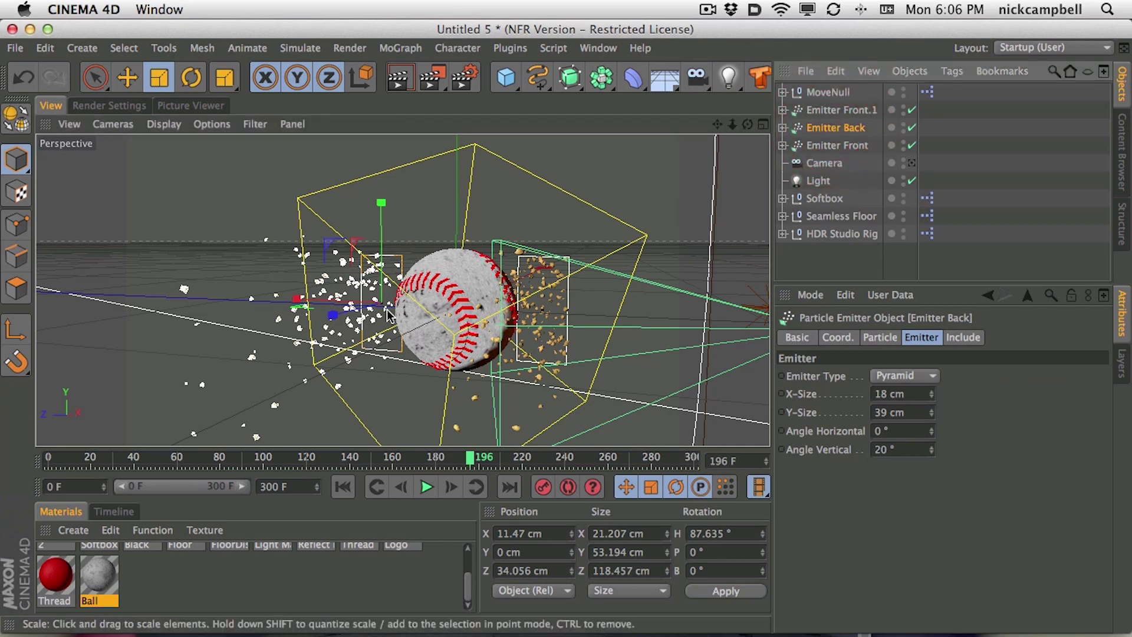
Step: Rotate Emitter Back about 25° in heading and widen its horizontal angle to 12°
key(r)
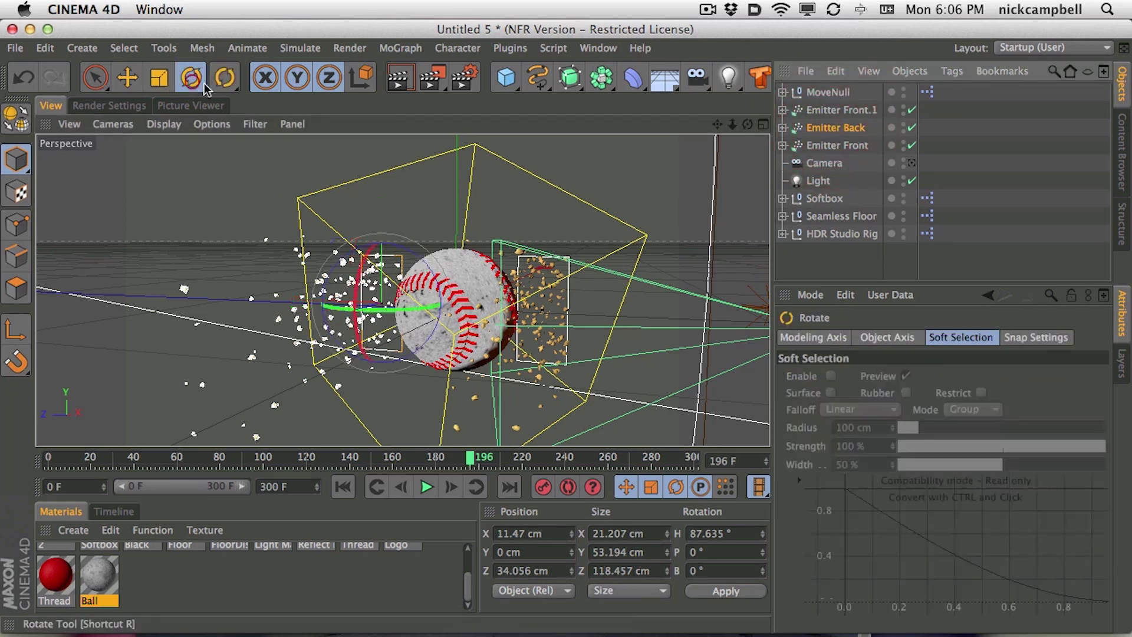
drag(385, 309, 433, 311)
click(838, 128)
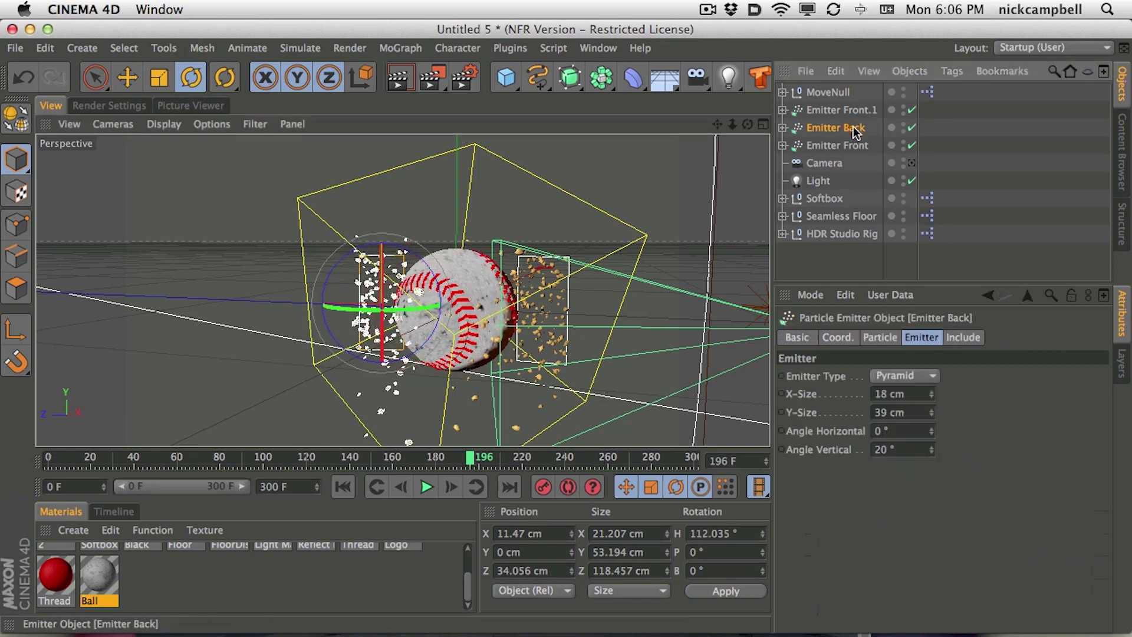
drag(931, 437, 932, 420)
Step: Play the spray animation, look through the scene camera, and render a preview frame
click(426, 487)
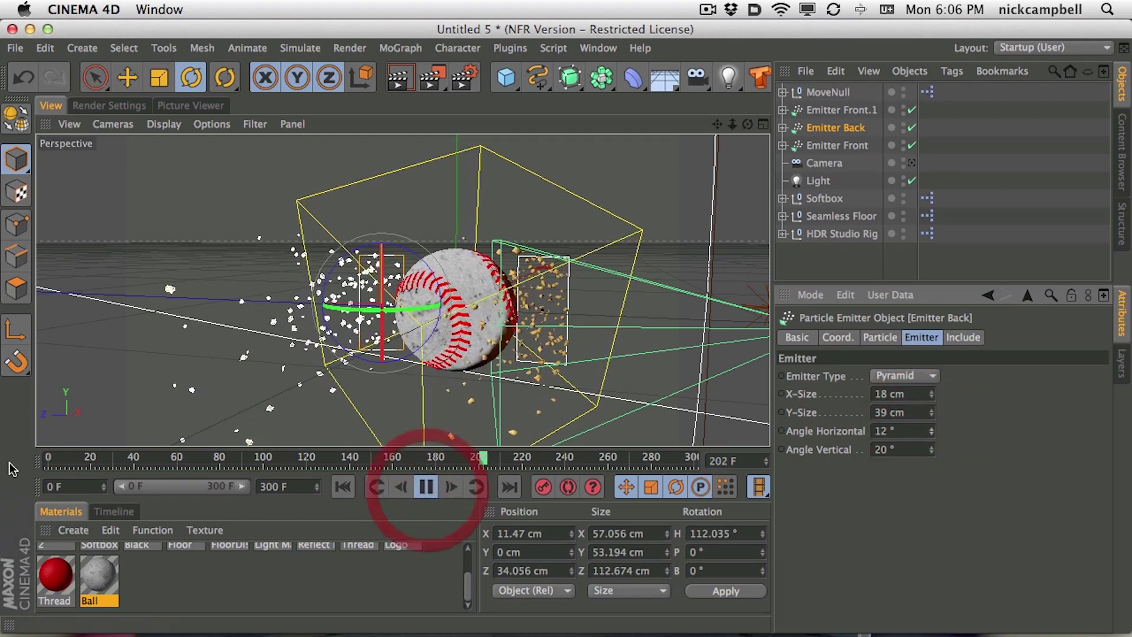
click(33, 463)
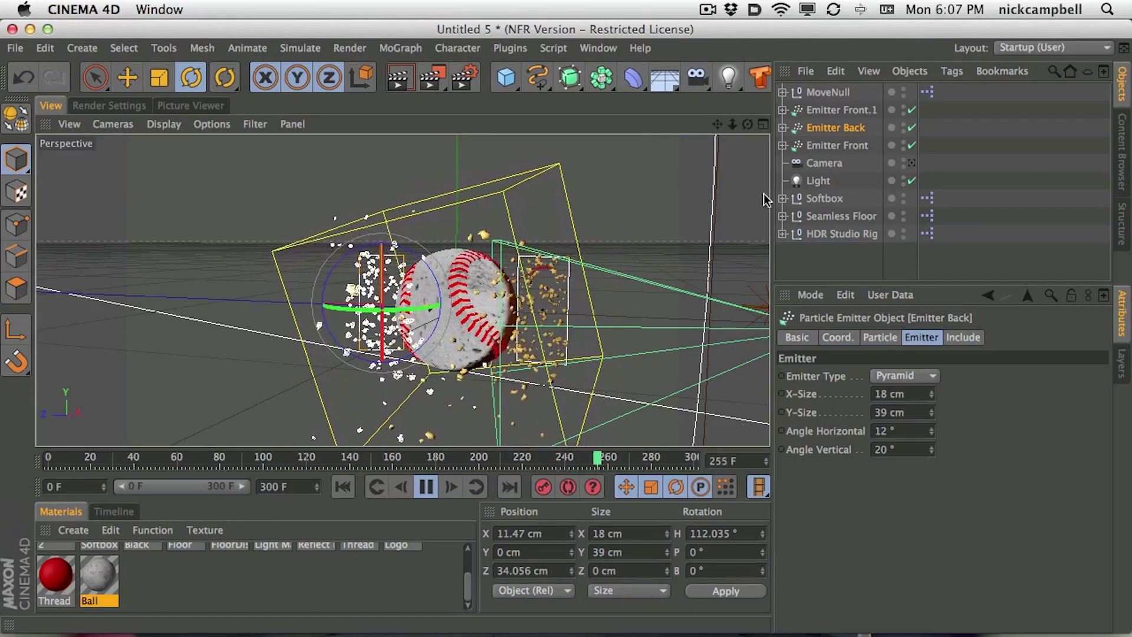
click(911, 163)
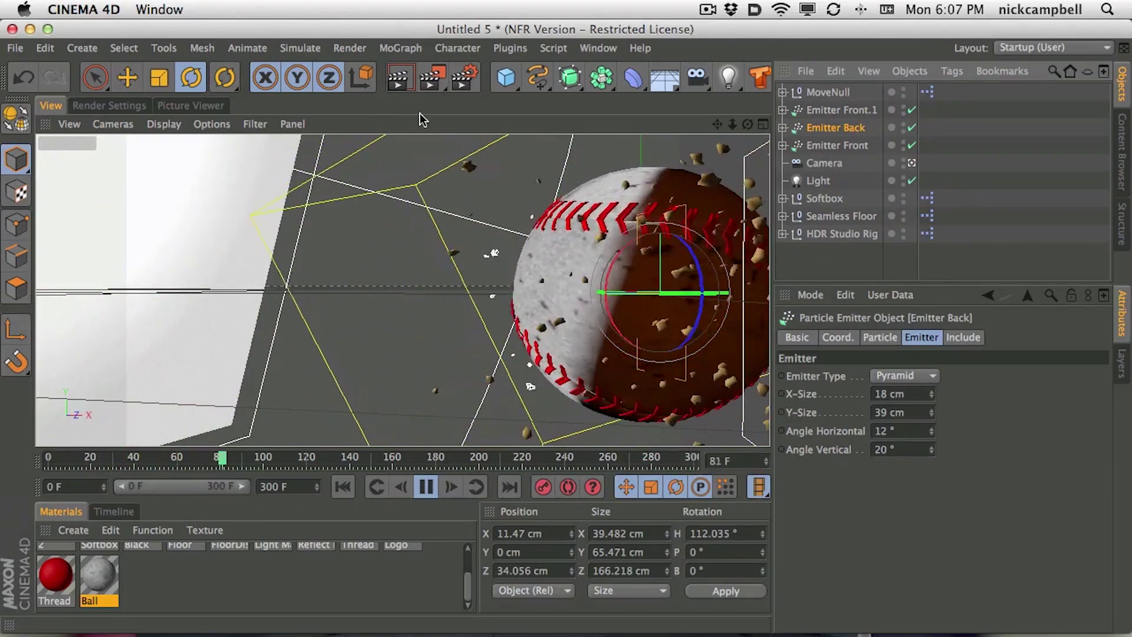
click(397, 83)
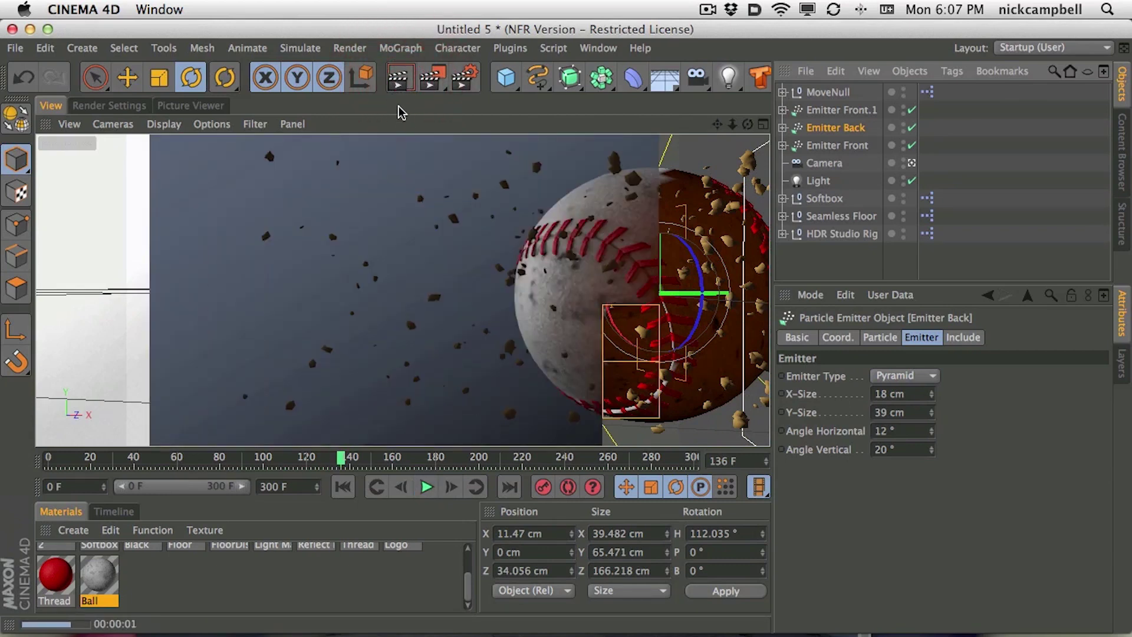
click(824, 163)
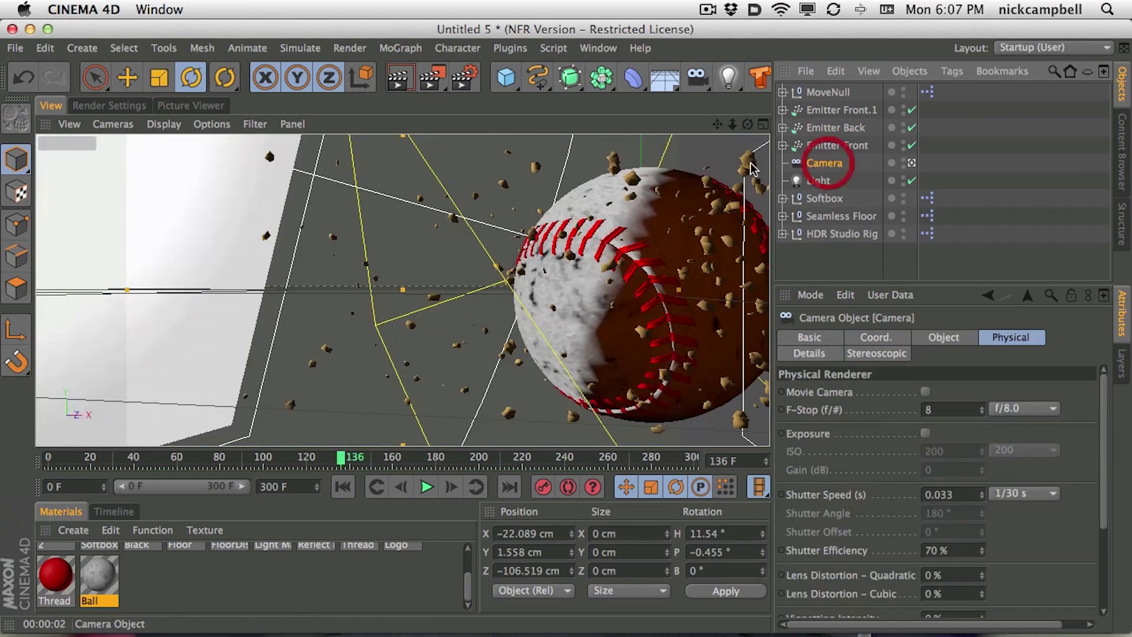
Step: Enable Depth Of Field in the Physical render settings and render a preview
click(109, 106)
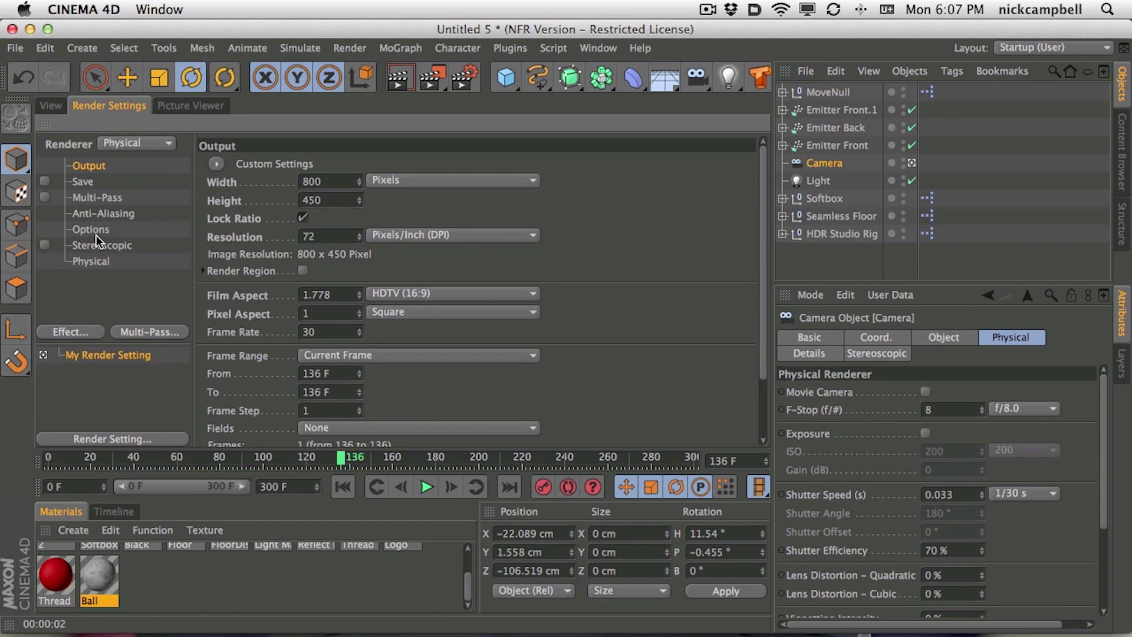
click(91, 260)
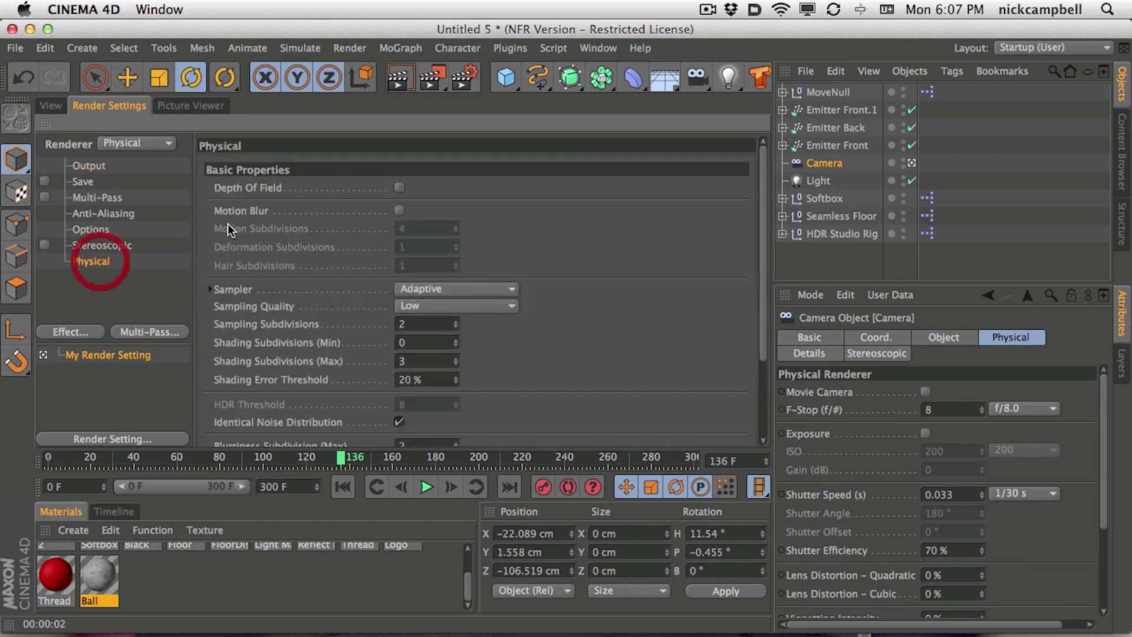
click(399, 187)
click(49, 104)
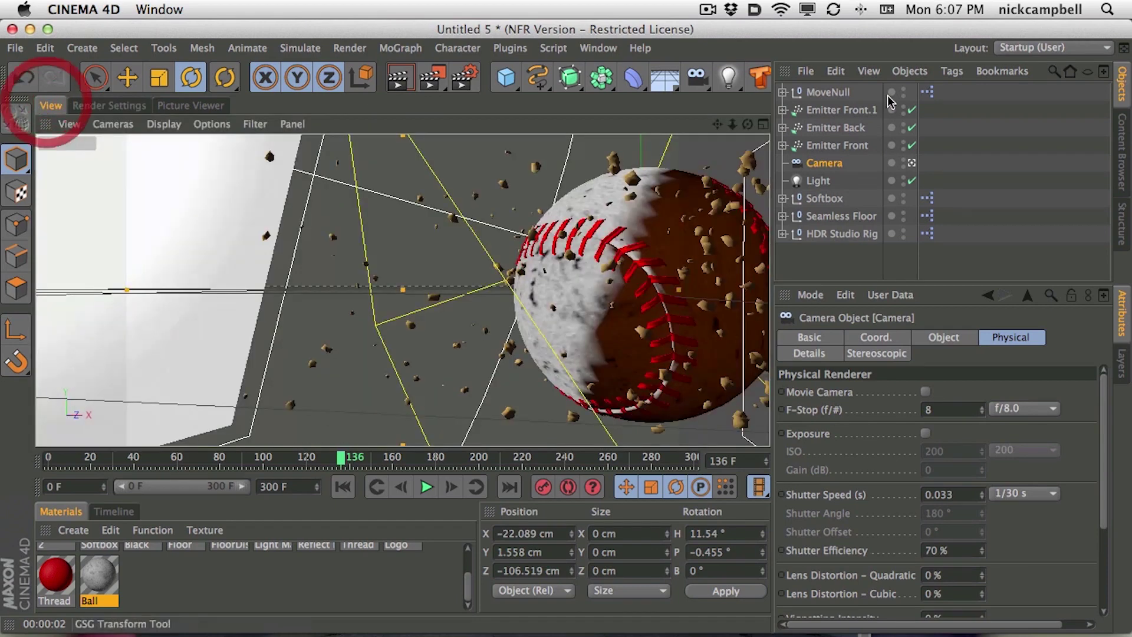
click(400, 76)
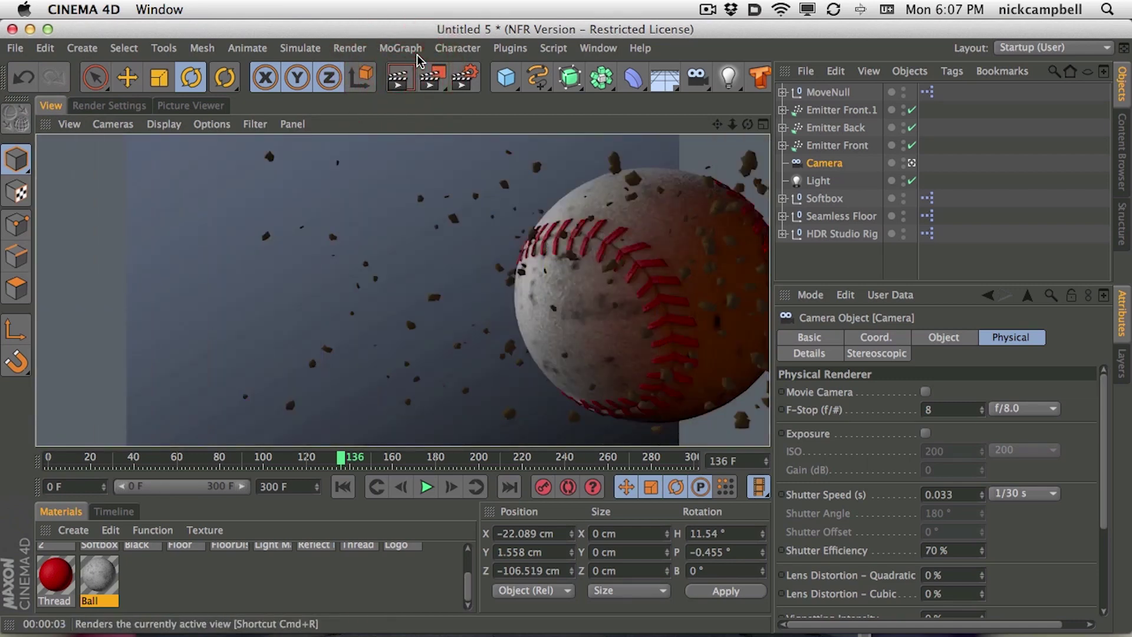
click(427, 487)
click(427, 486)
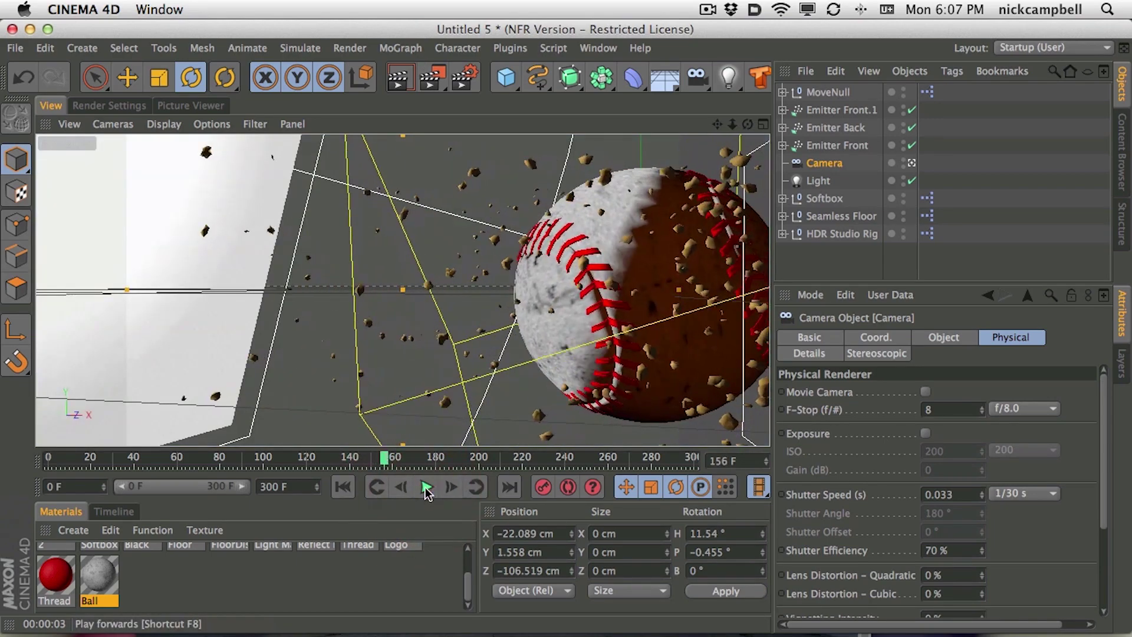
Step: Set the scene camera's F-Stop to 1 and render to check the blur
click(822, 165)
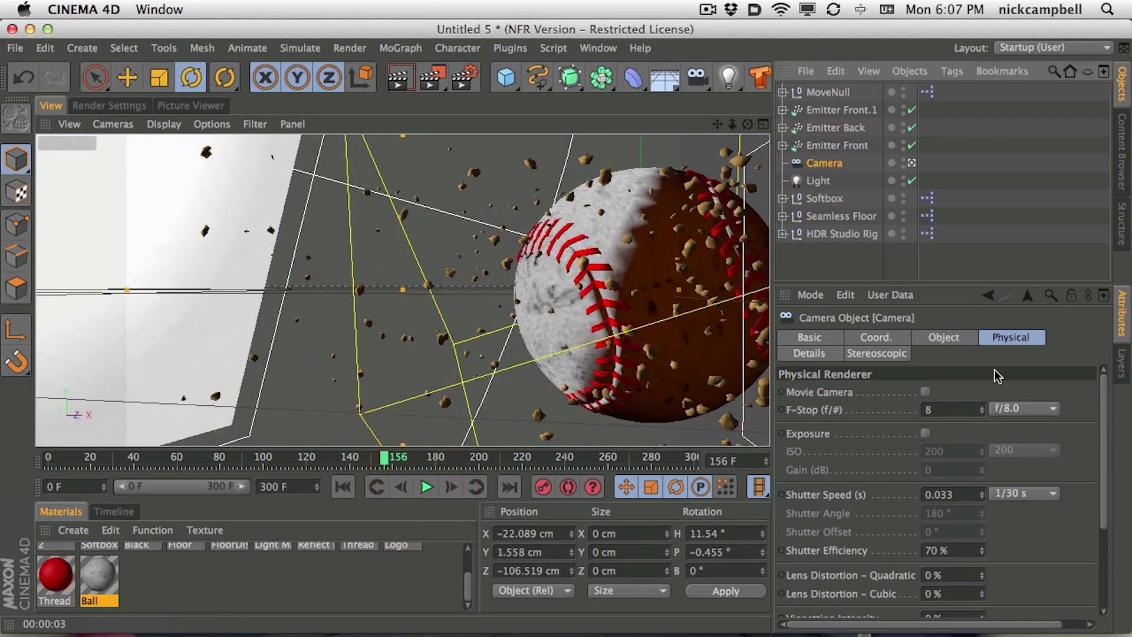
double_click(944, 409)
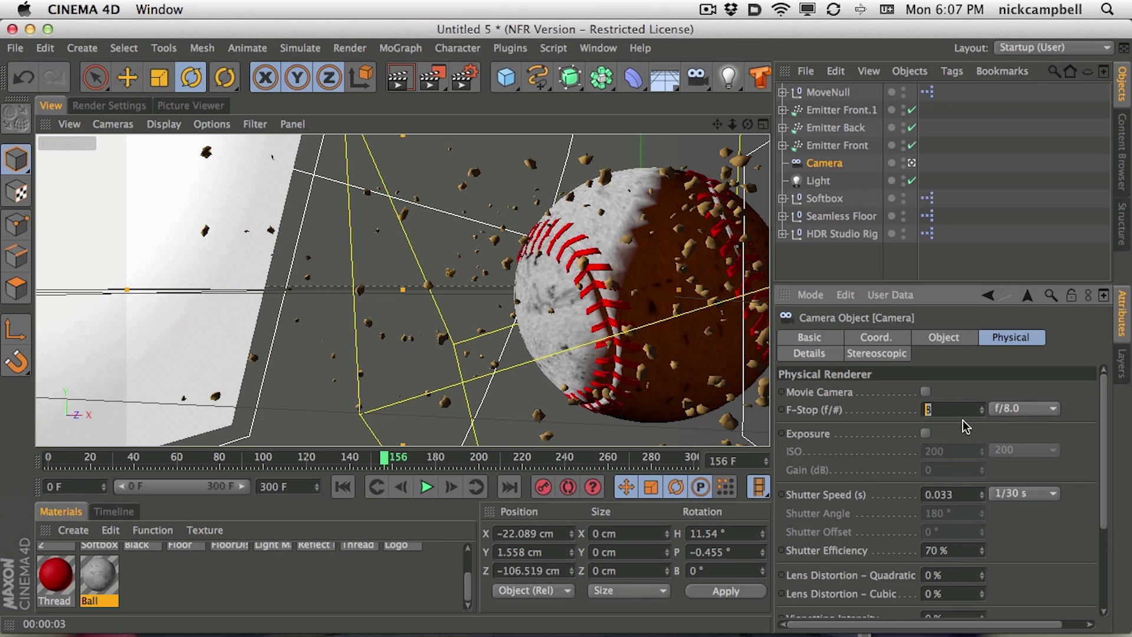
text(1)
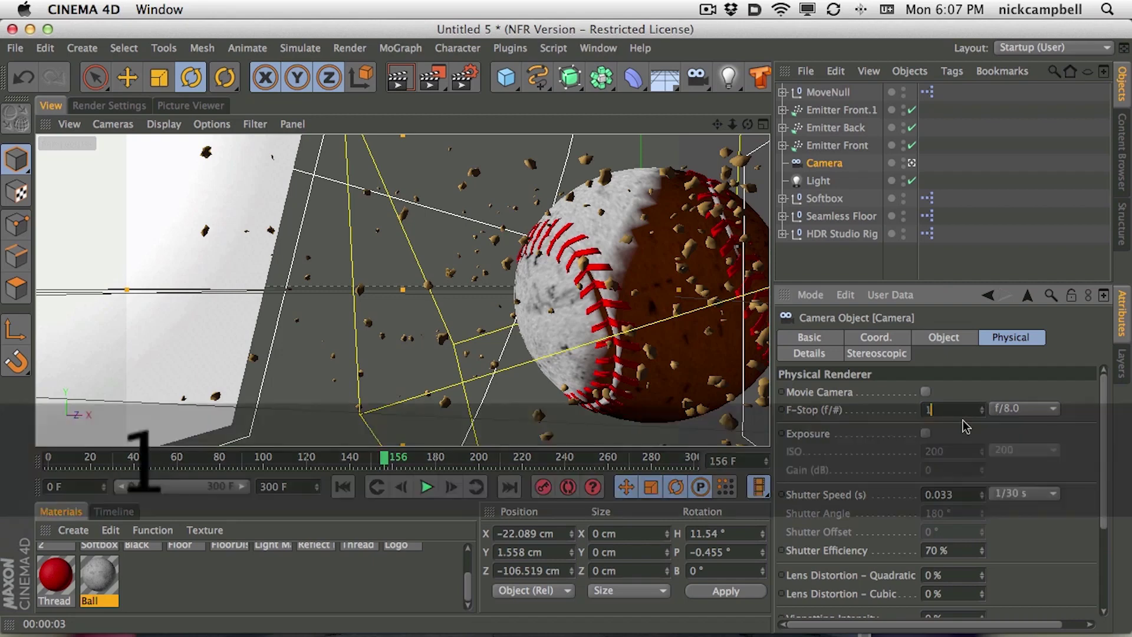
key(Return)
click(399, 84)
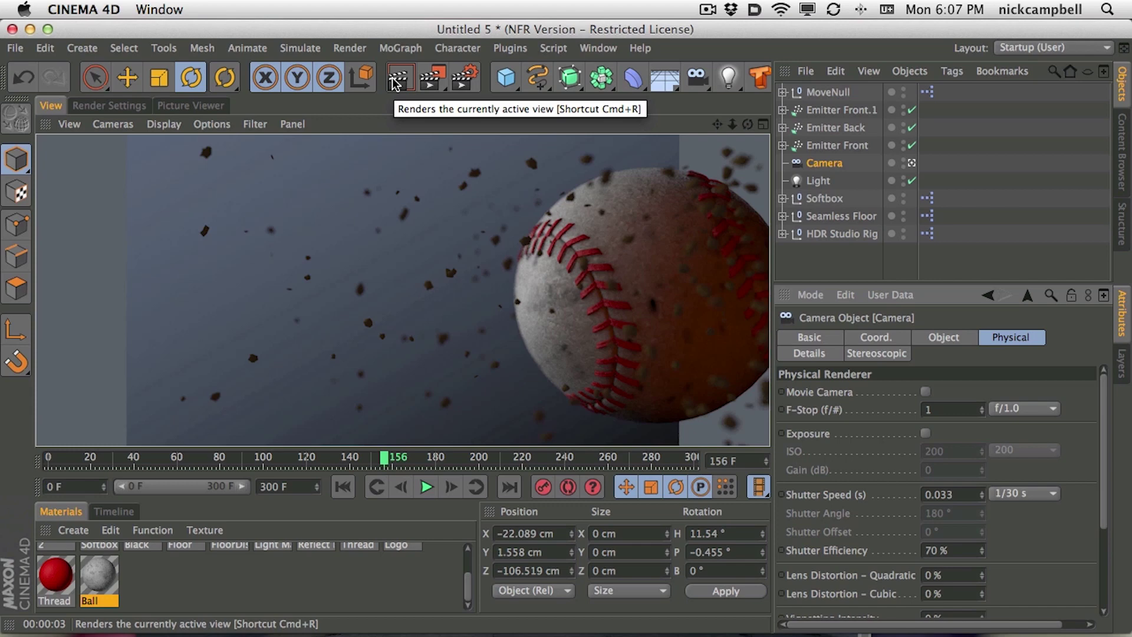
Step: Lower the camera's F-Stop to 0.5 and re-render for stronger blur
key(BackSpace)
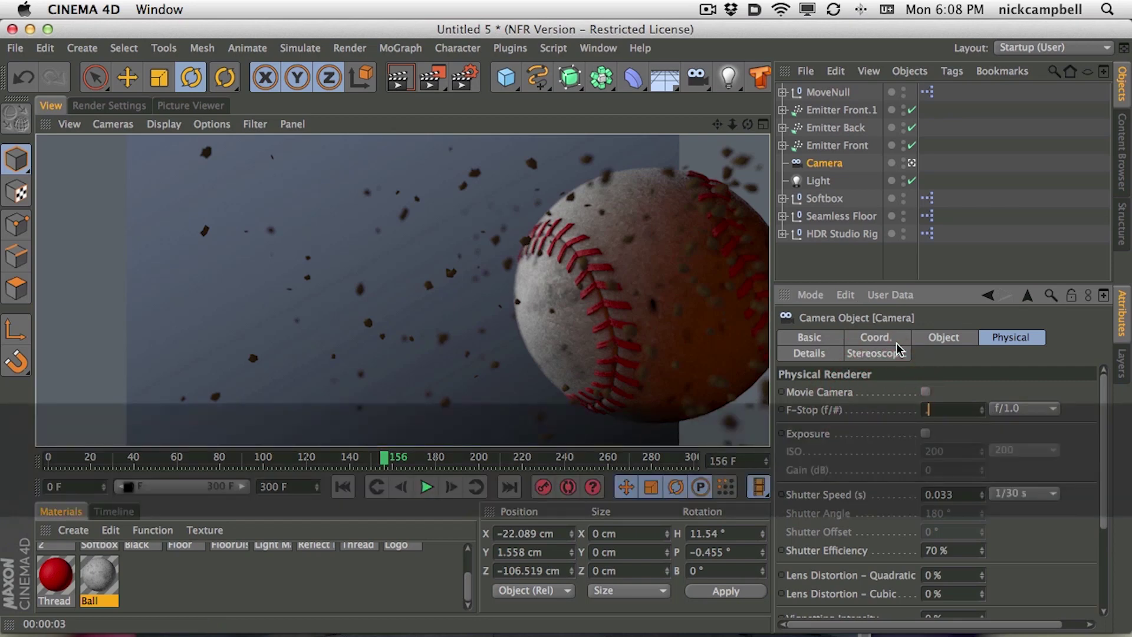
text(0.5)
key(Return)
click(411, 83)
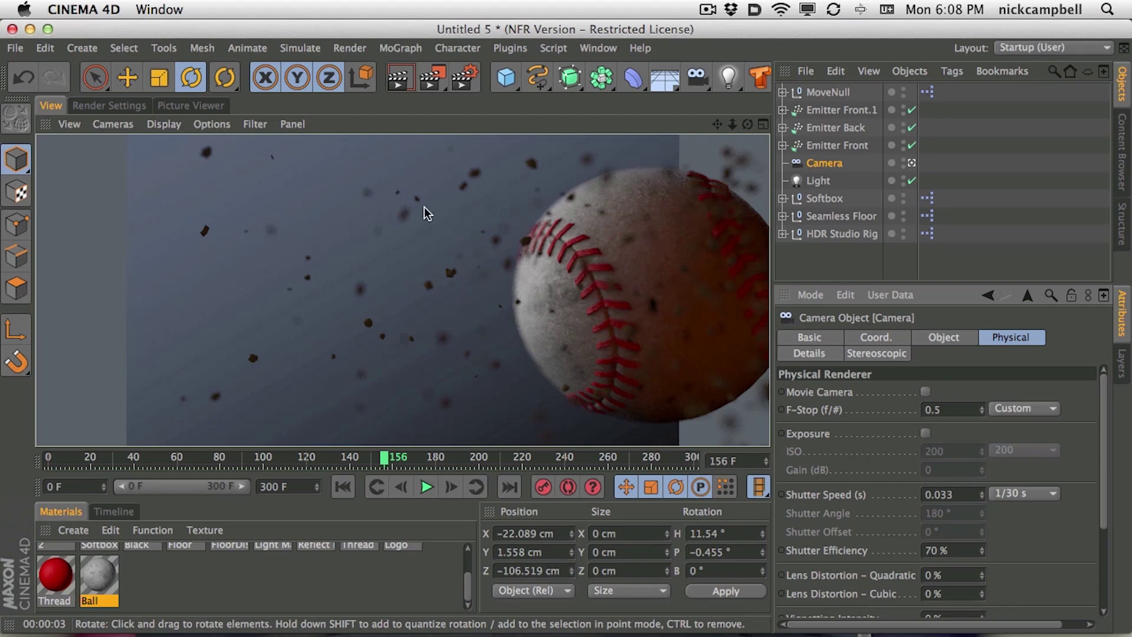
Step: Render frame 227 and rotate the camera slightly to reframe the shot
click(426, 486)
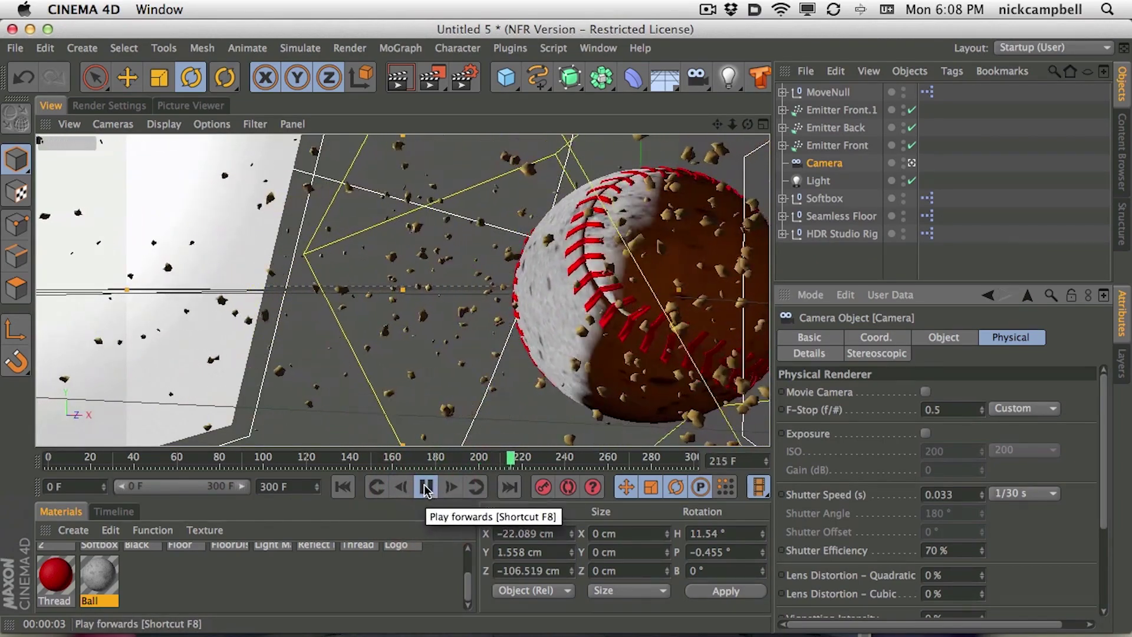
click(425, 488)
click(406, 65)
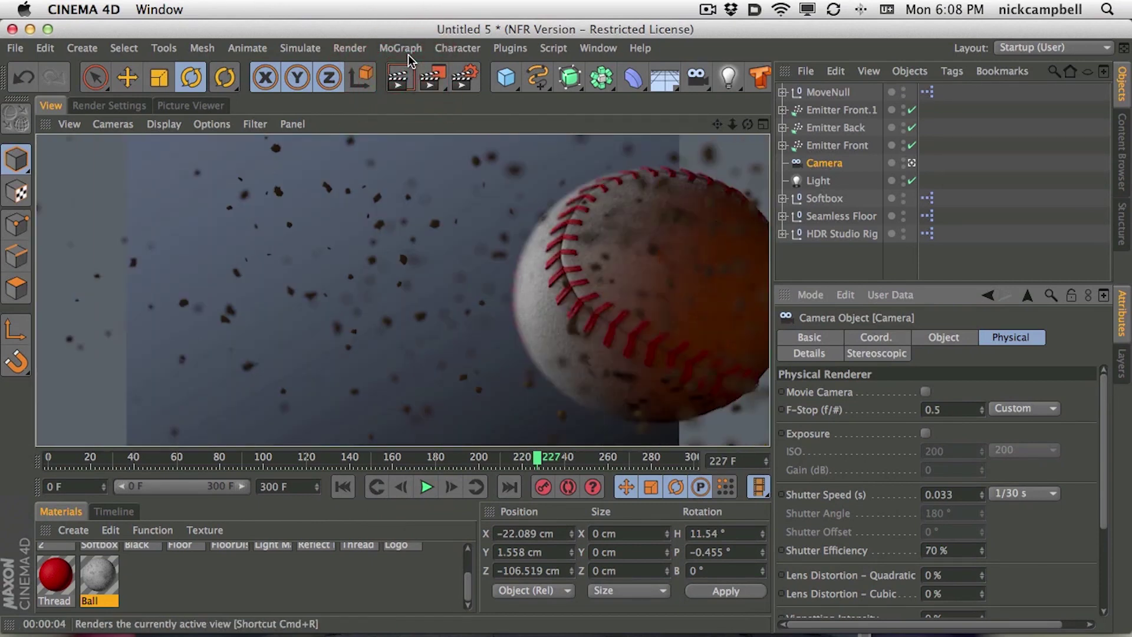
key(3)
drag(586, 290, 568, 291)
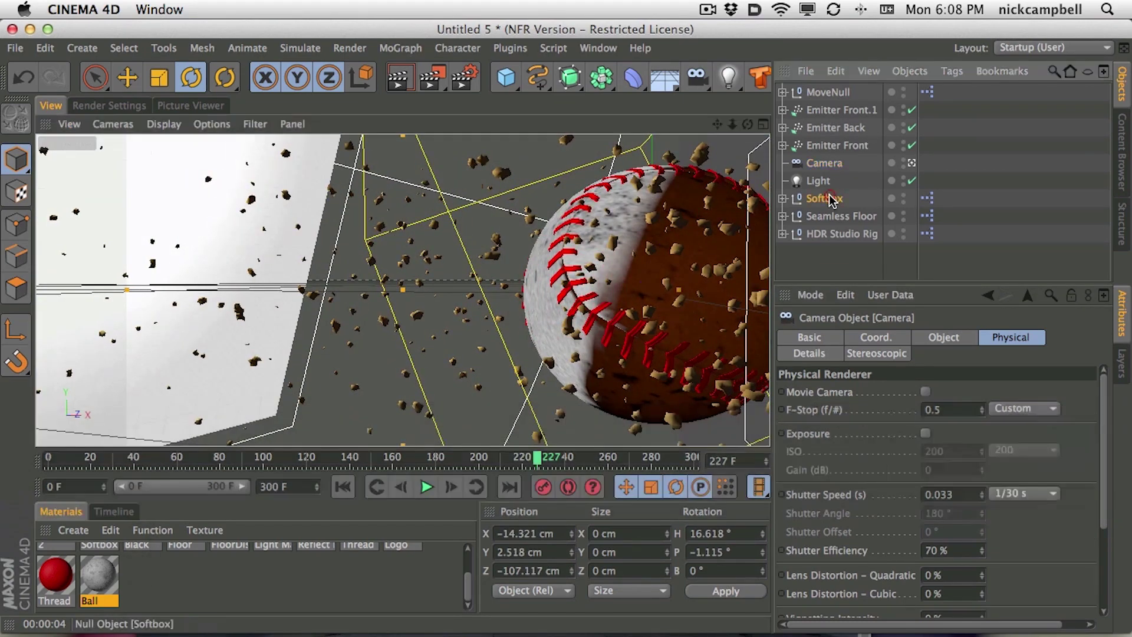
Step: Narrow the Softbox width from 400 to 205 and render the camera view
click(824, 198)
drag(1105, 413, 1111, 479)
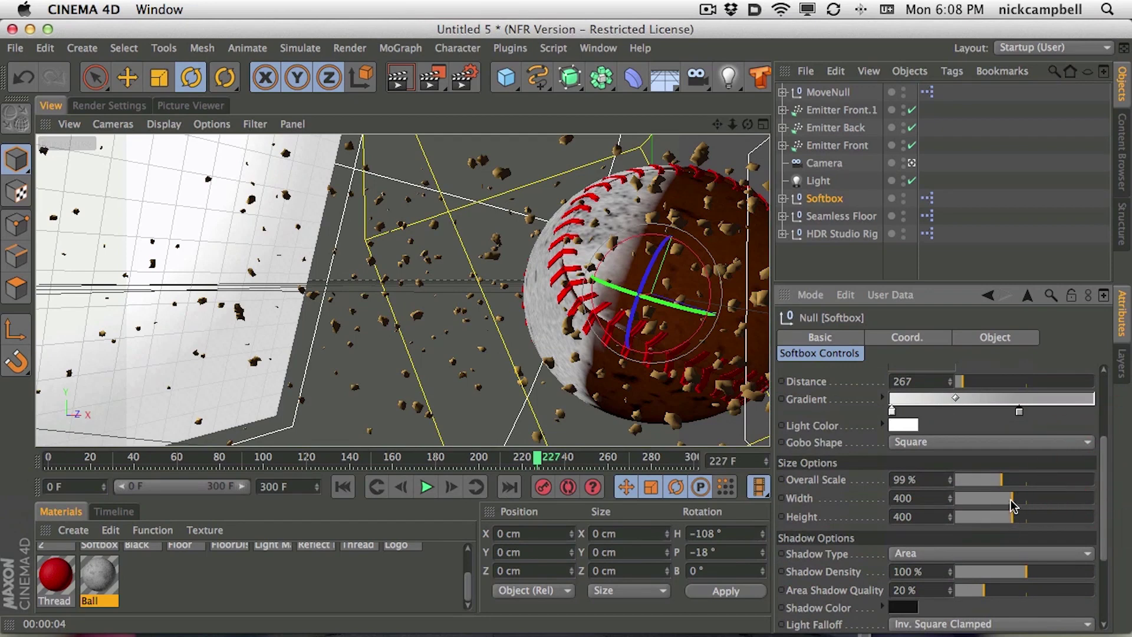
drag(1000, 503, 984, 498)
click(399, 80)
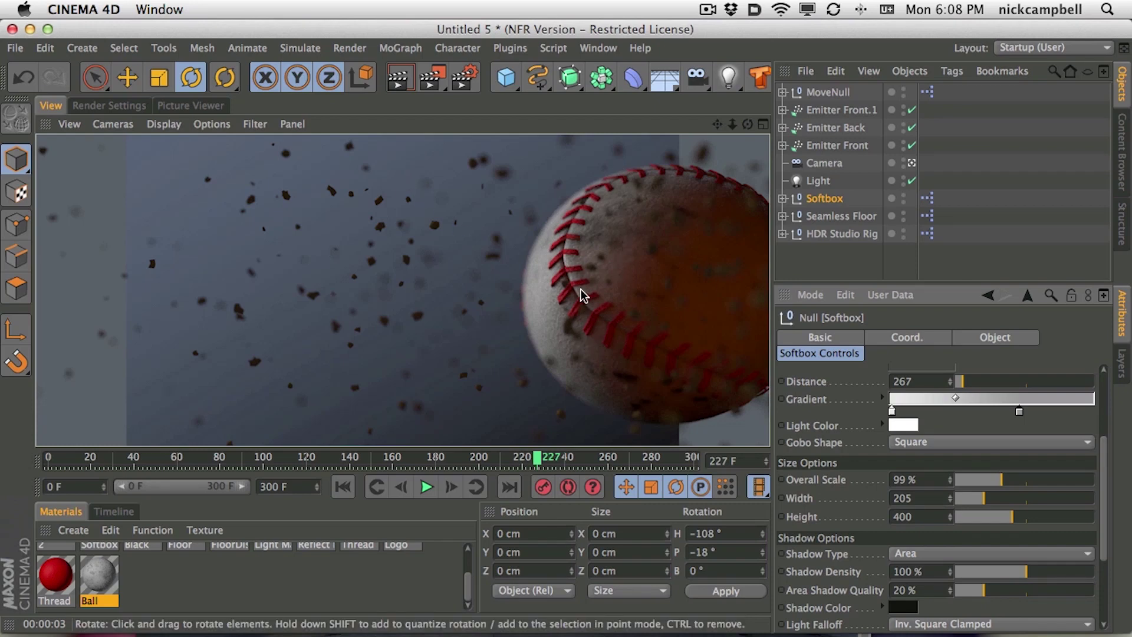
double_click(56, 574)
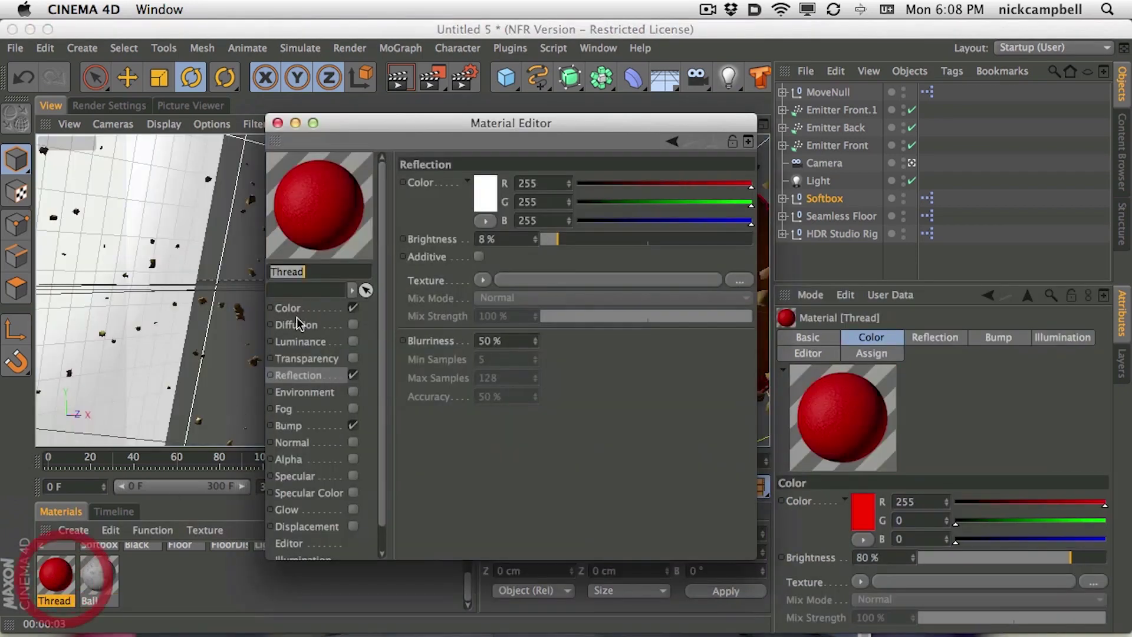
Step: Set the Thread material's colour to a darker red, R 179, and re-render the stitching
click(322, 307)
drag(716, 192, 683, 187)
click(404, 78)
drag(424, 126, 513, 443)
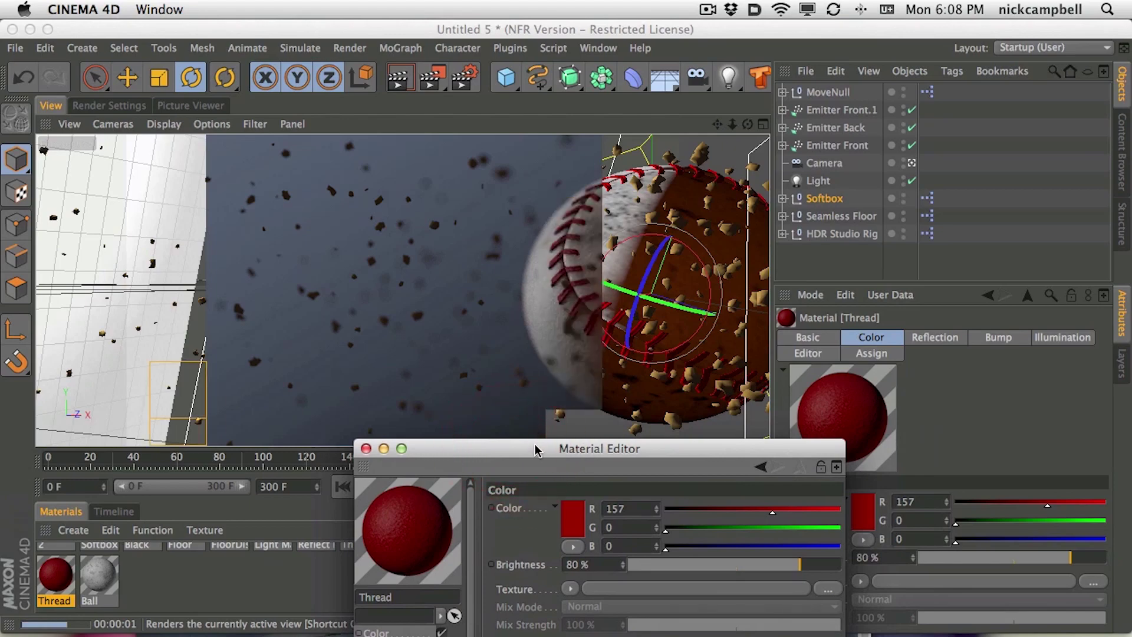
click(786, 512)
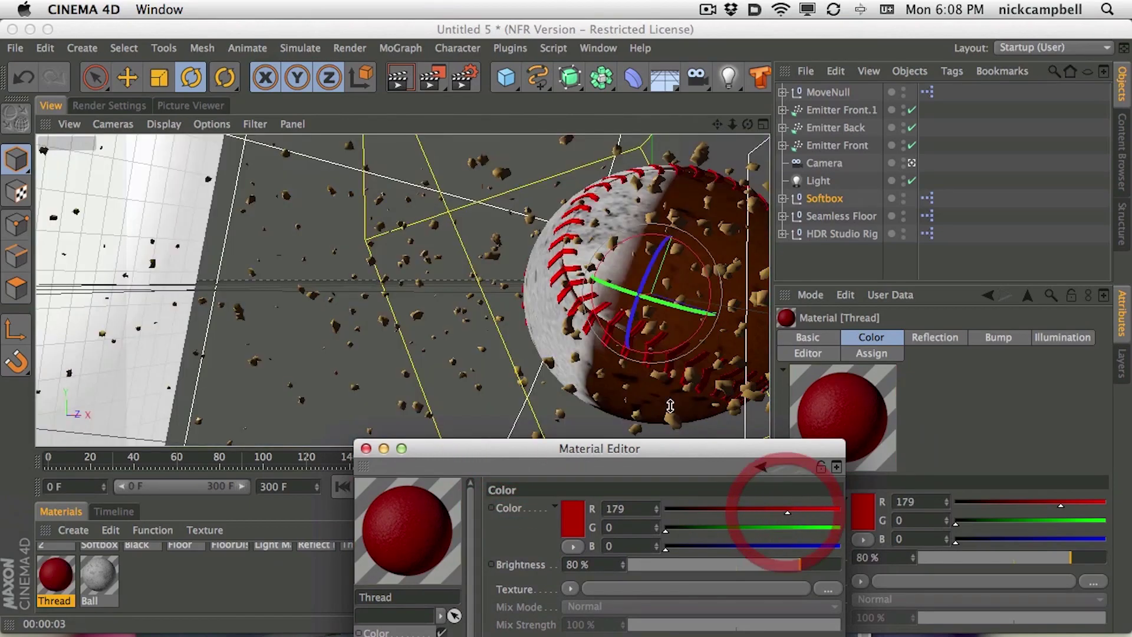
click(398, 79)
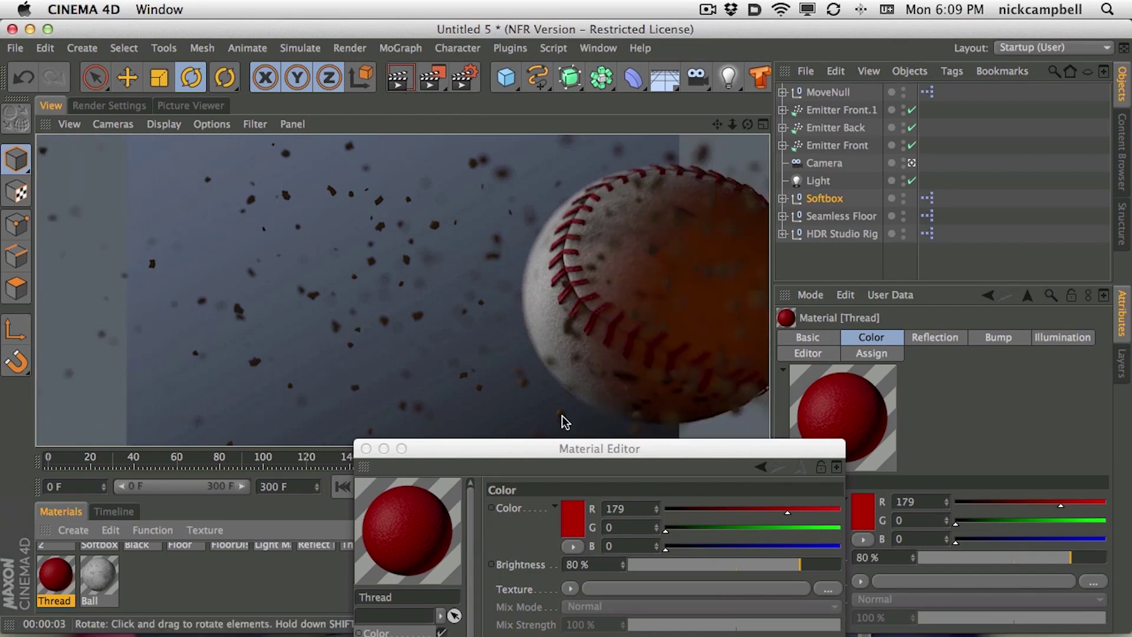
drag(625, 448, 861, 431)
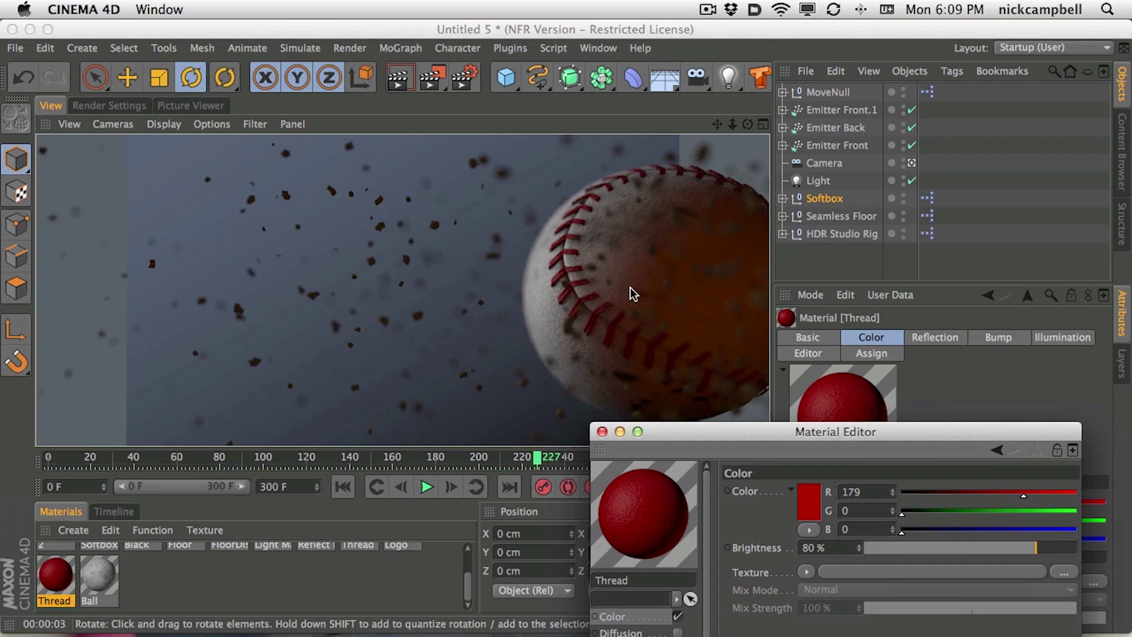
click(109, 579)
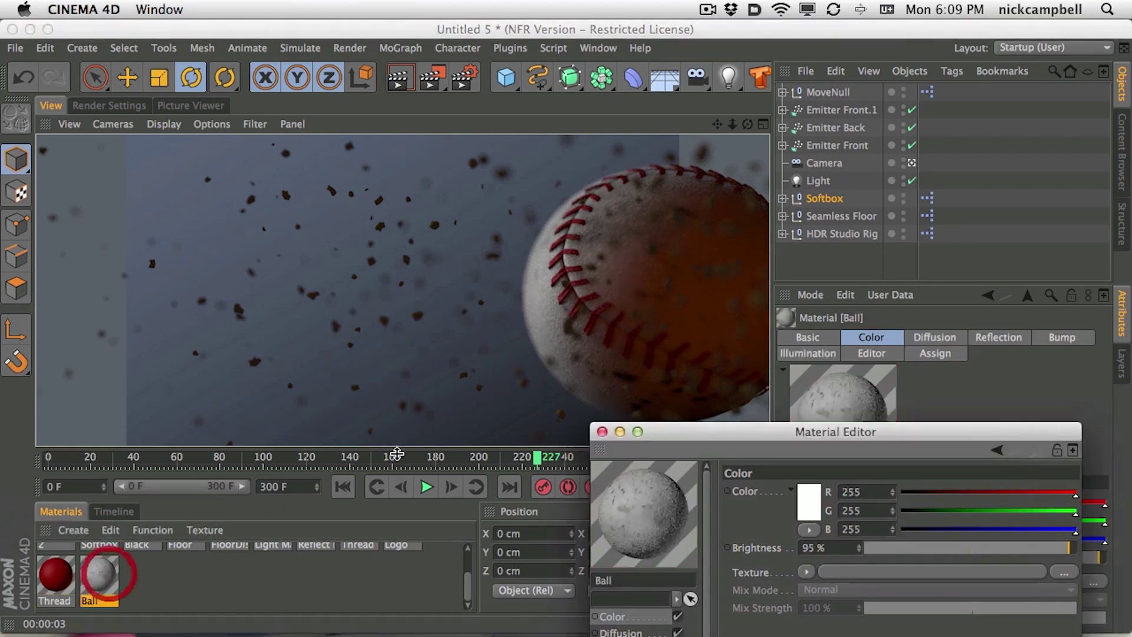
Step: Lower the Ball material's bump strength to 12% and re-render
drag(663, 430, 174, 131)
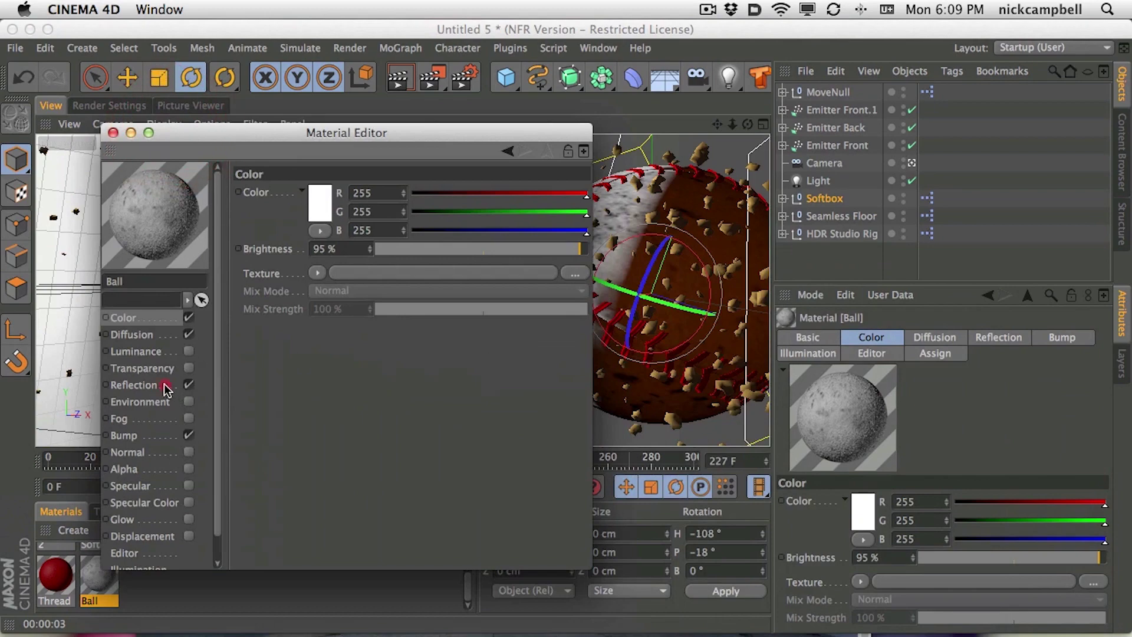
click(163, 437)
drag(441, 190, 489, 194)
click(398, 78)
drag(399, 137, 359, 134)
drag(463, 192, 476, 195)
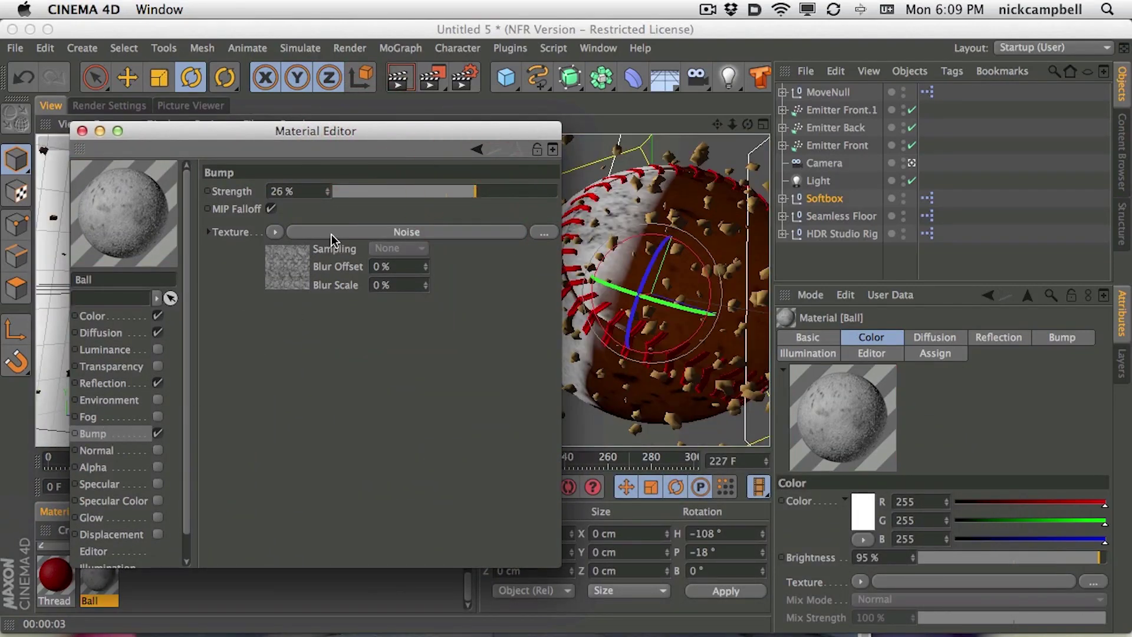
Step: Replace the bump texture with a Fusion shader using a Noise blend channel
click(275, 232)
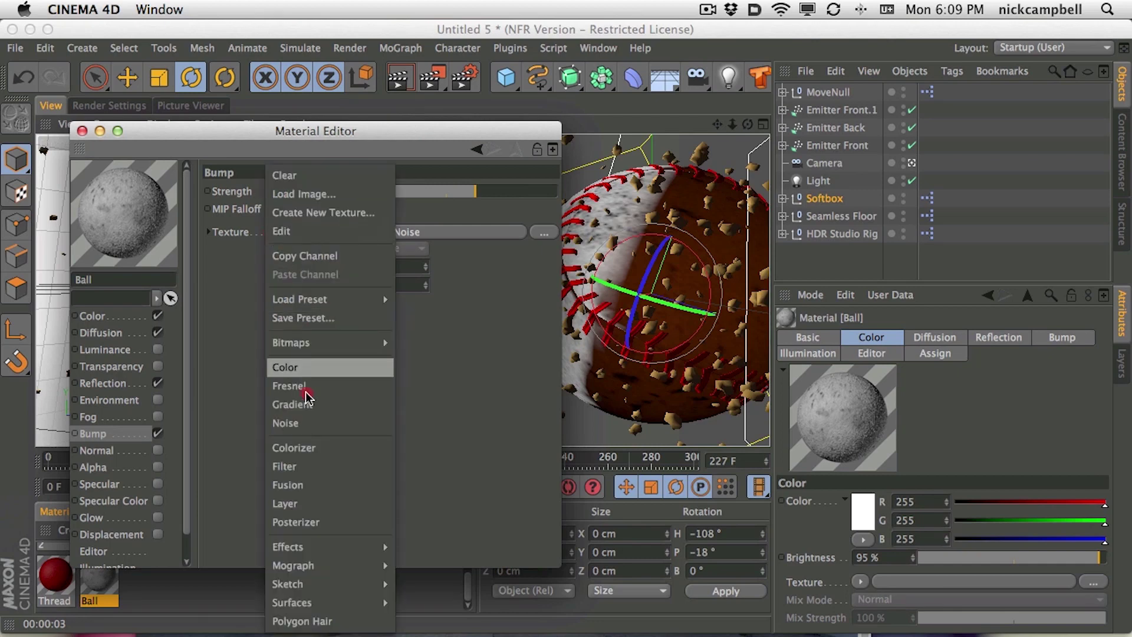
click(308, 489)
click(378, 231)
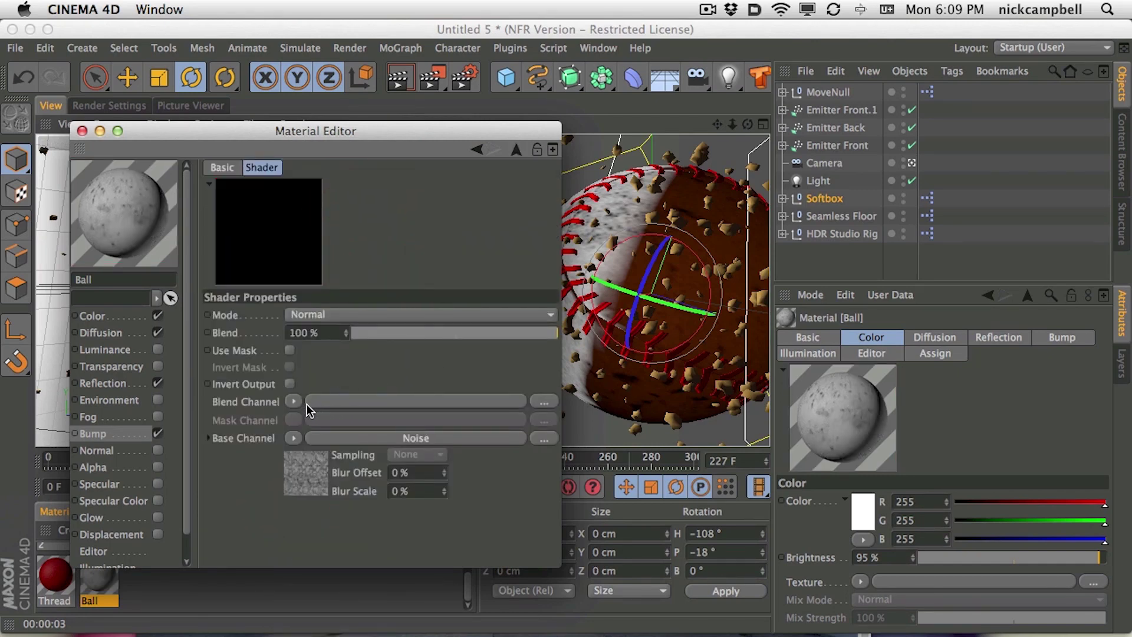
drag(295, 401, 259, 492)
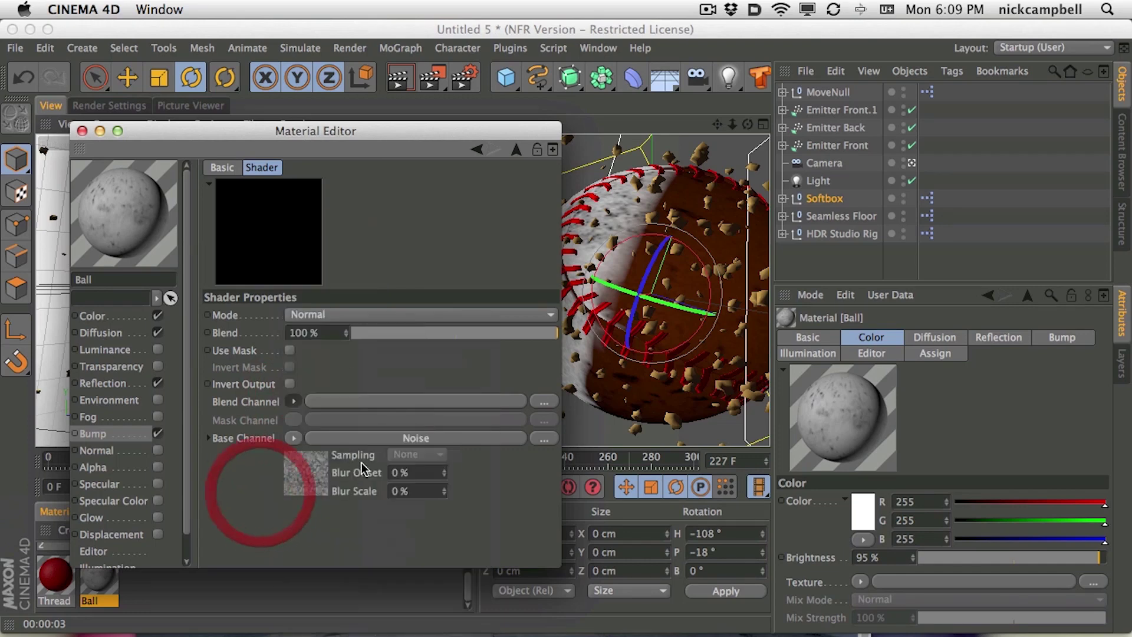
click(295, 401)
click(330, 426)
click(377, 403)
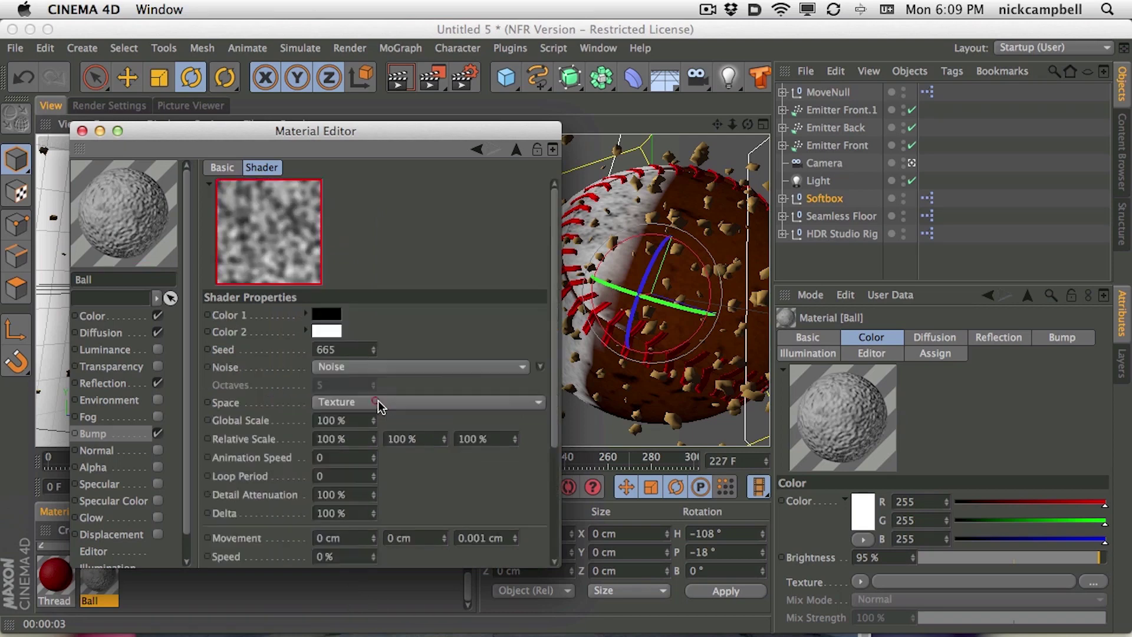
Step: Set the blend-channel noise's Global Scale to 20%
double_click(355, 436)
text(20)
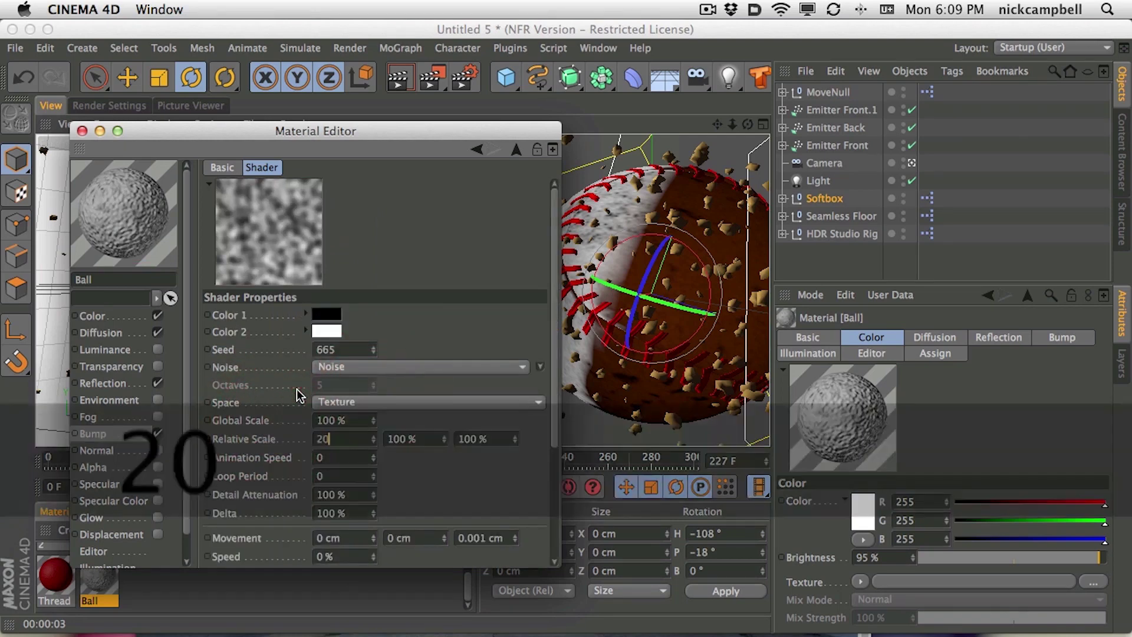
key(Return)
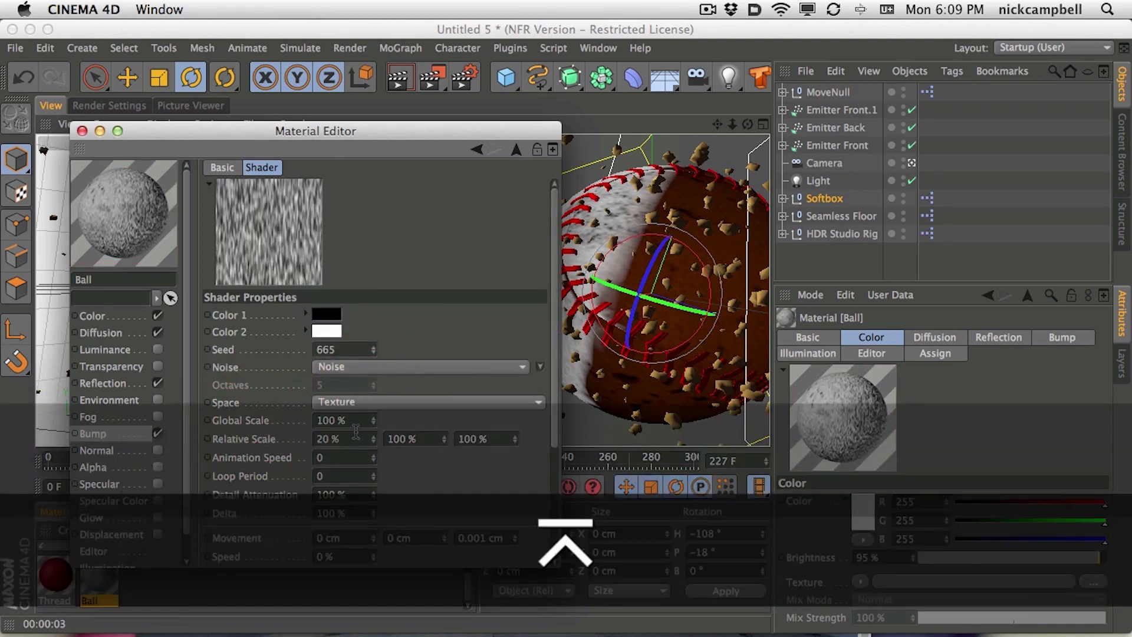
key(cmd+z)
double_click(330, 420)
text(20)
key(Return)
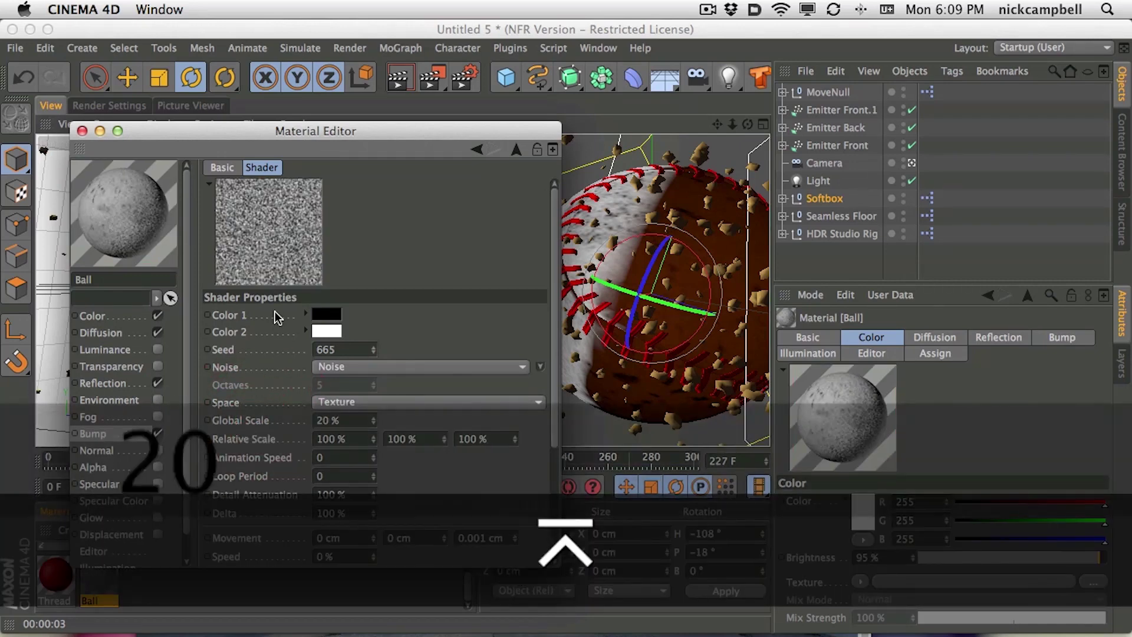
click(517, 149)
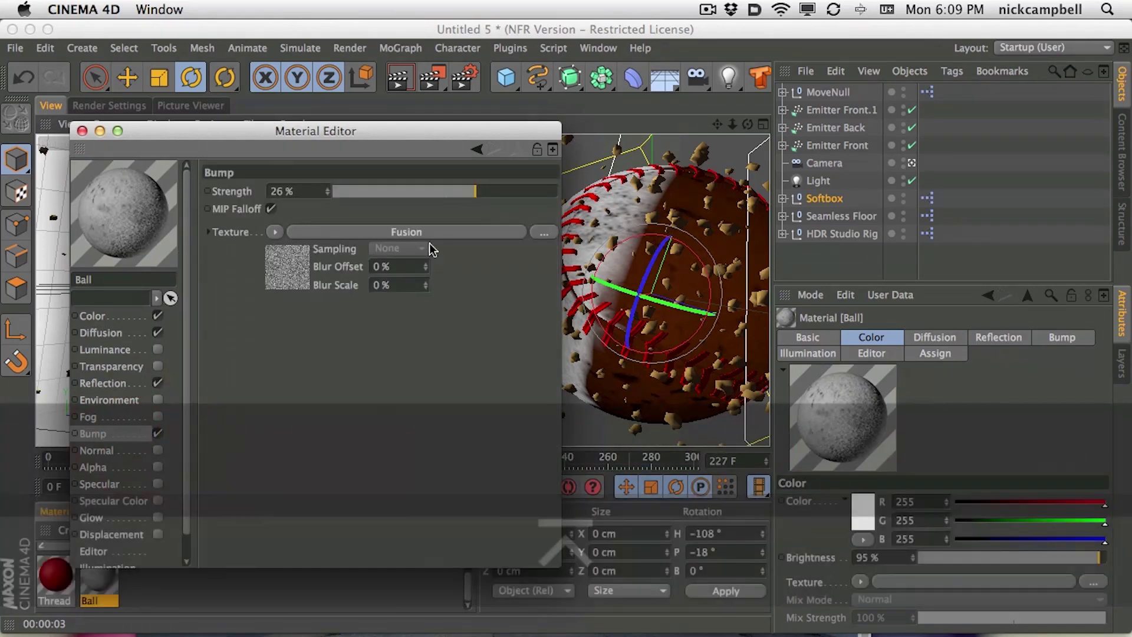
Step: Set the Fusion blend mode to Overlay at 57% blend and render the viewport
click(392, 231)
click(374, 316)
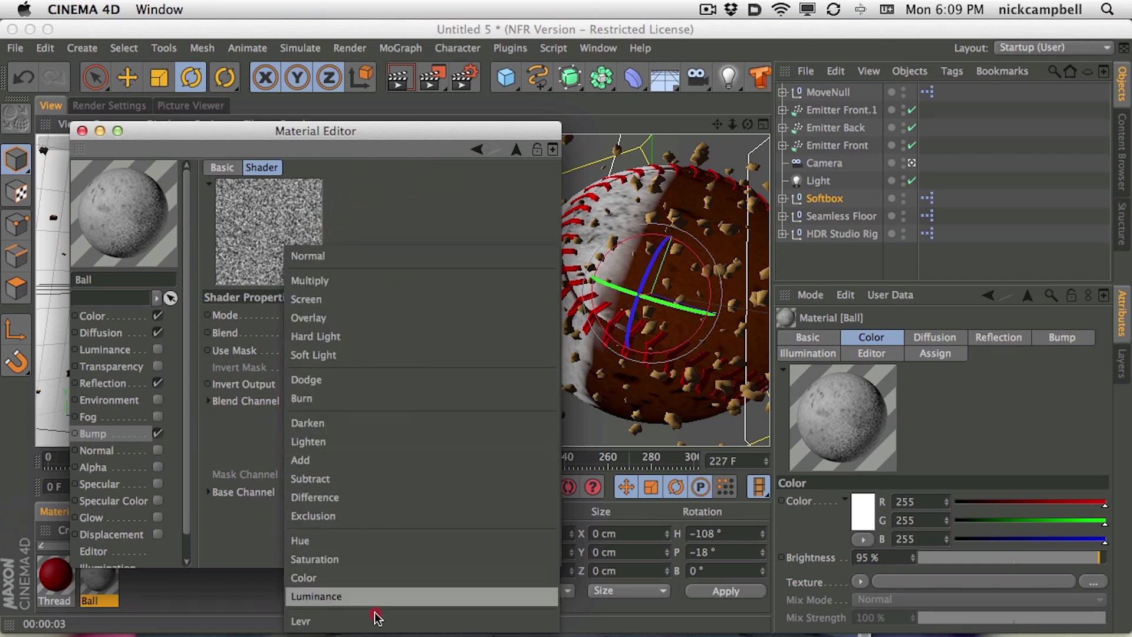
click(391, 318)
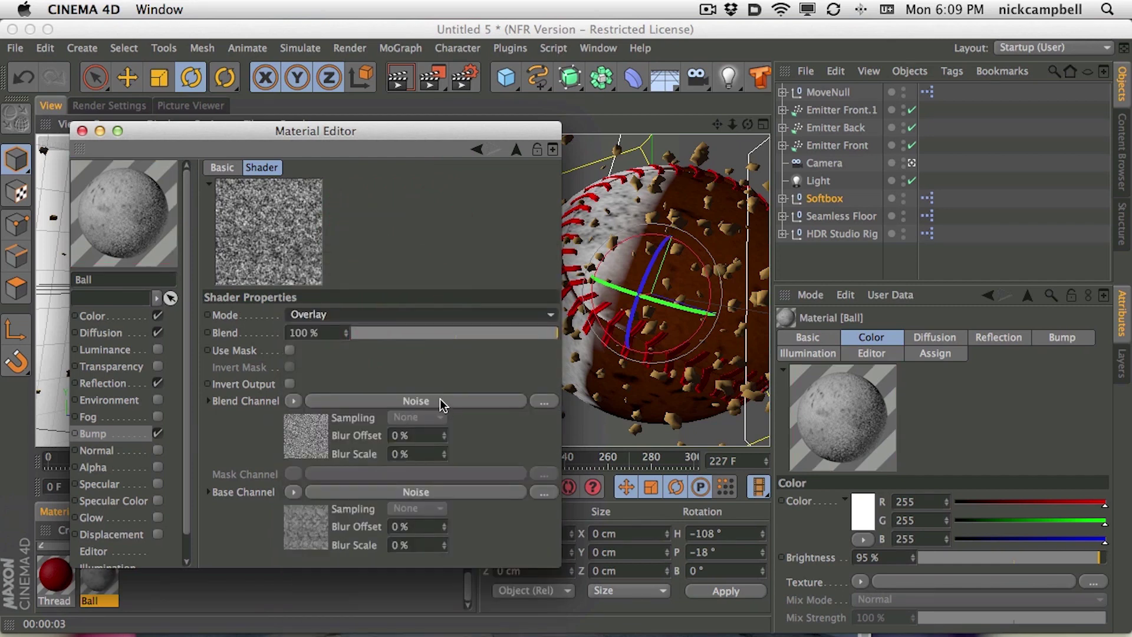
drag(454, 334, 469, 332)
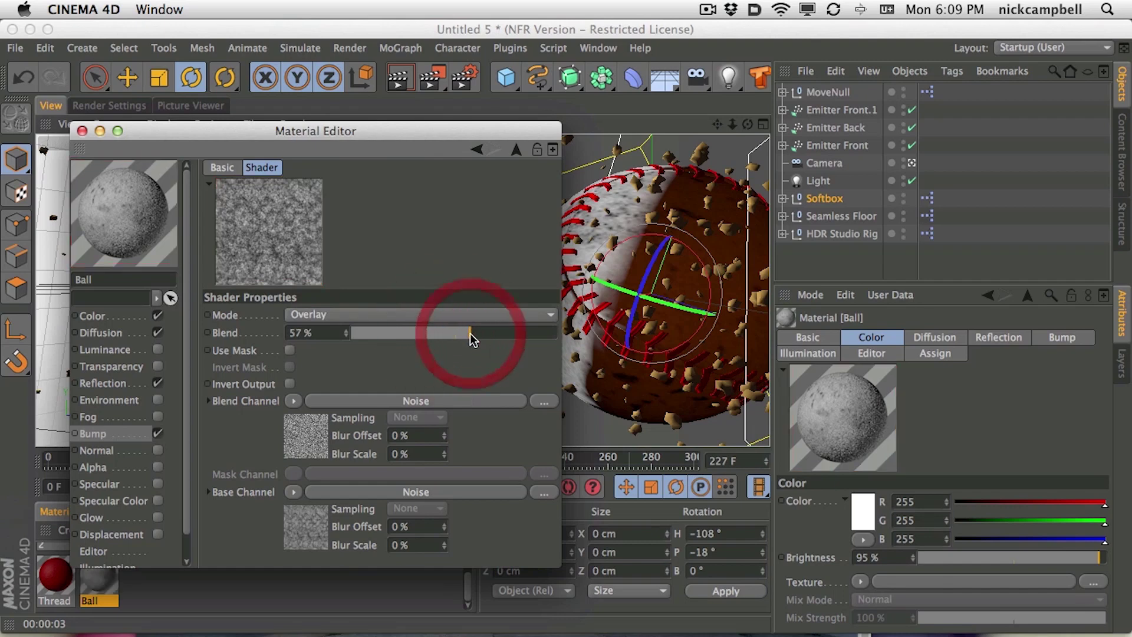
click(82, 131)
click(398, 76)
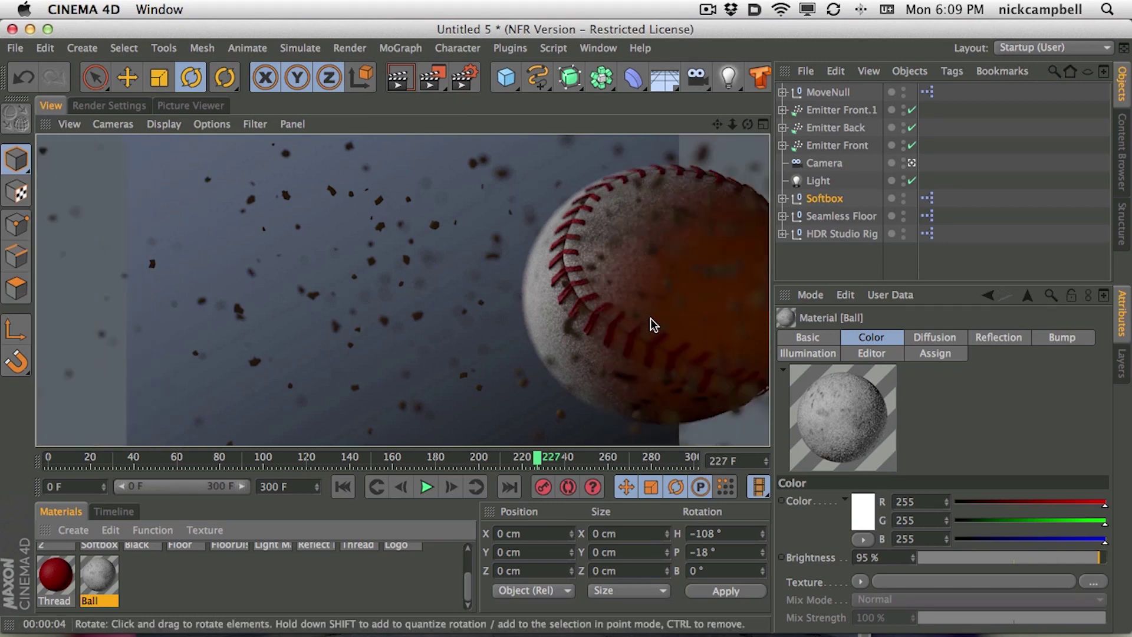
double_click(98, 574)
Step: Halve the Ball material's bump strength to 13% and render the viewport
click(657, 183)
click(398, 78)
drag(469, 126, 345, 429)
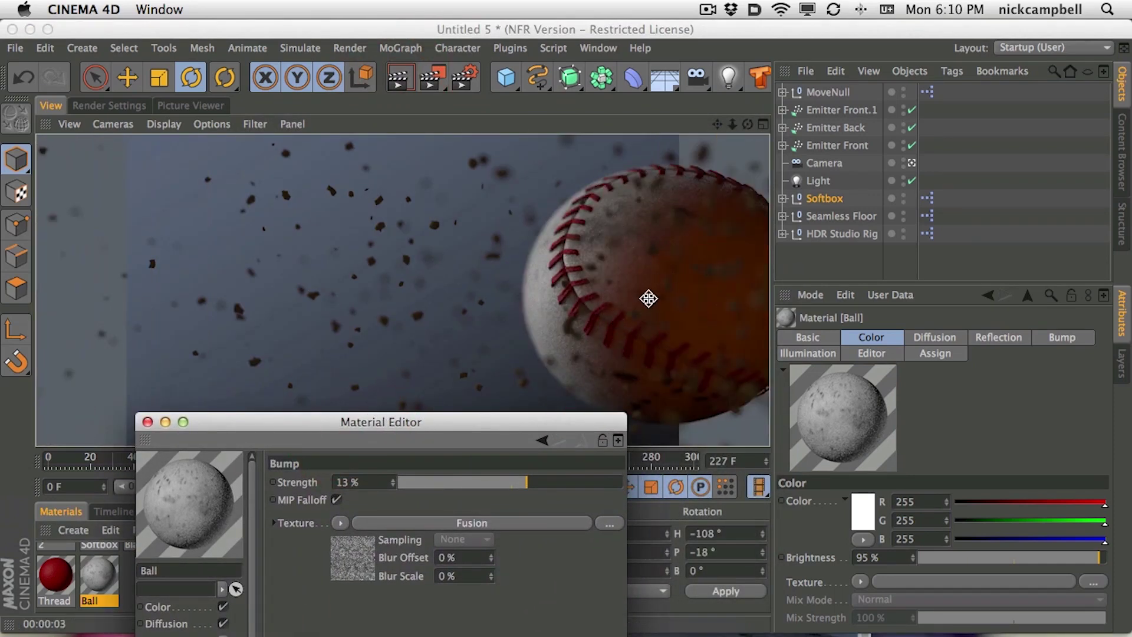
drag(481, 420, 397, 240)
Step: Lower the Ball diffusion image shader's black point to 0.47
click(144, 468)
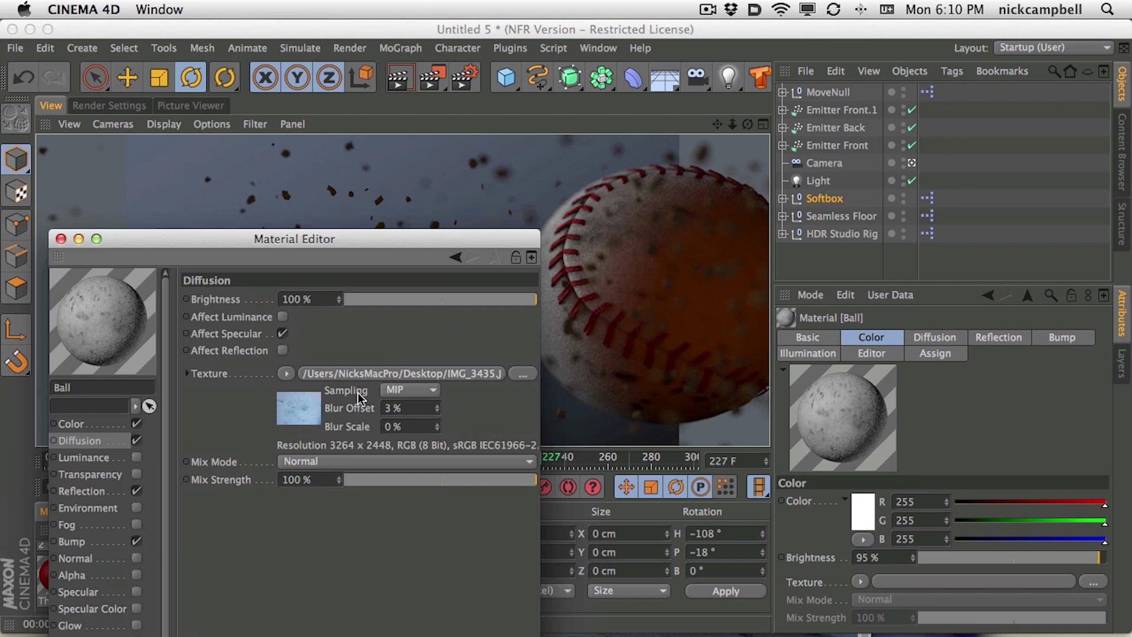
click(339, 374)
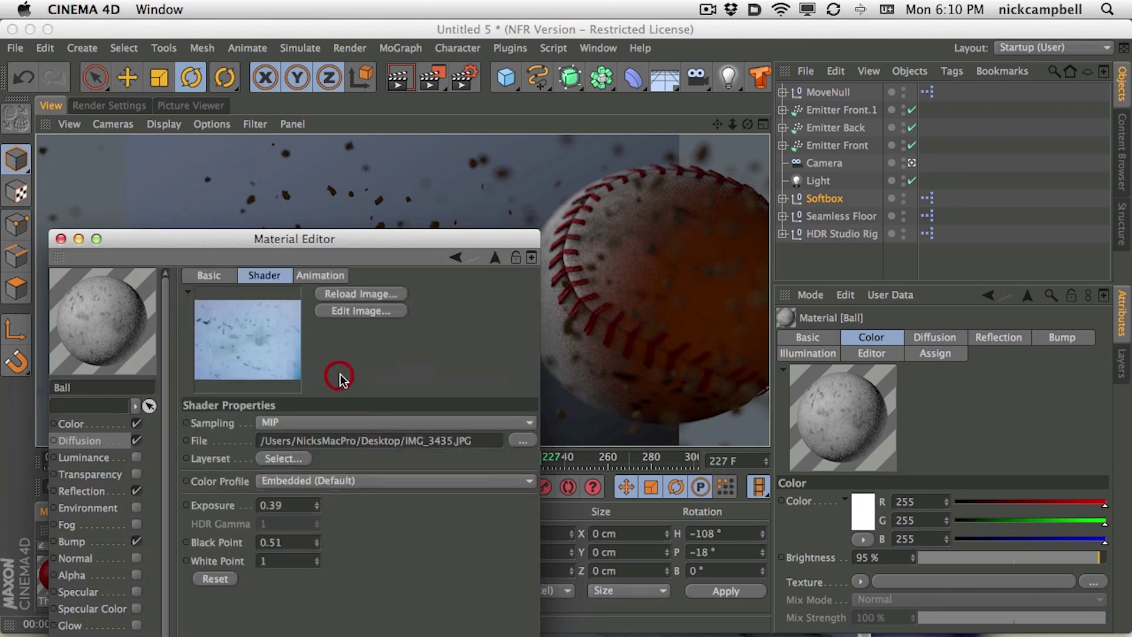
drag(348, 241, 377, 215)
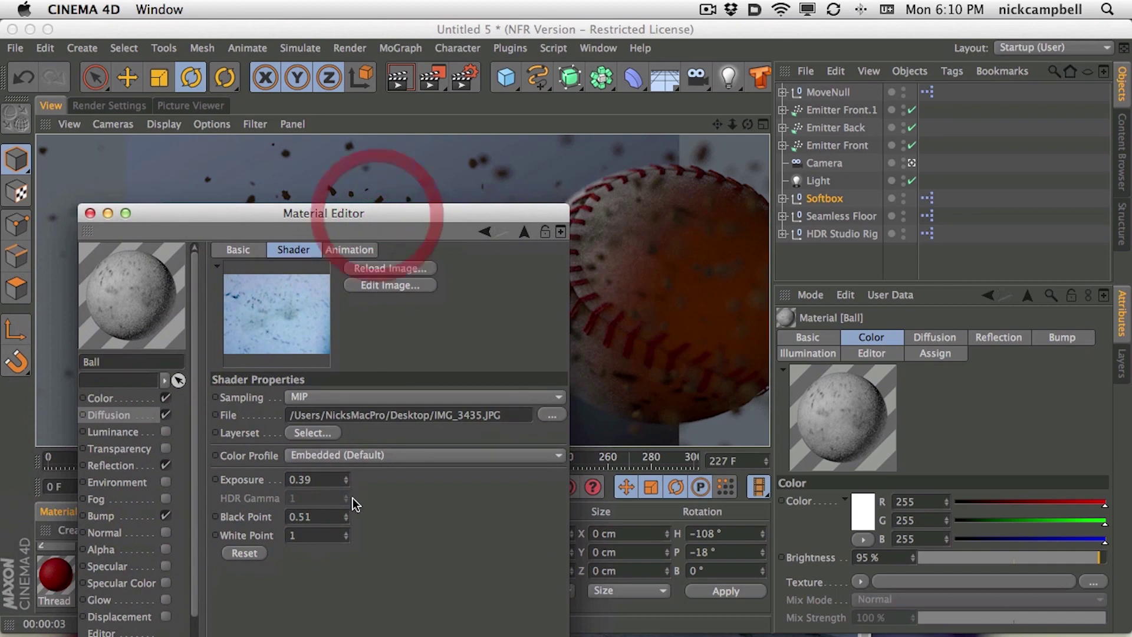
click(346, 519)
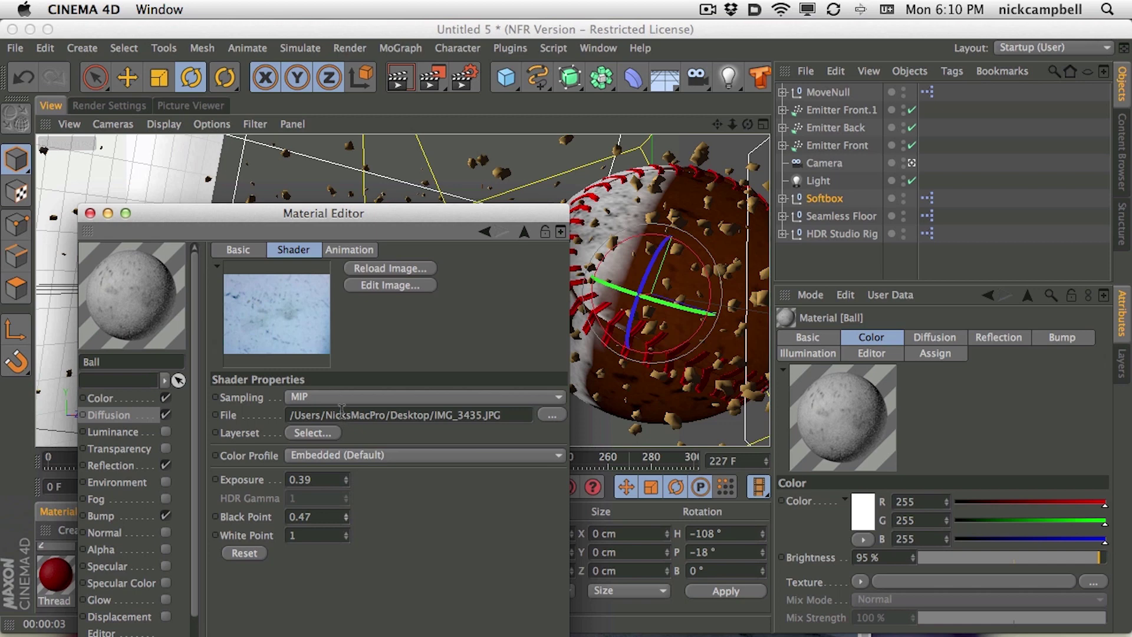
click(121, 415)
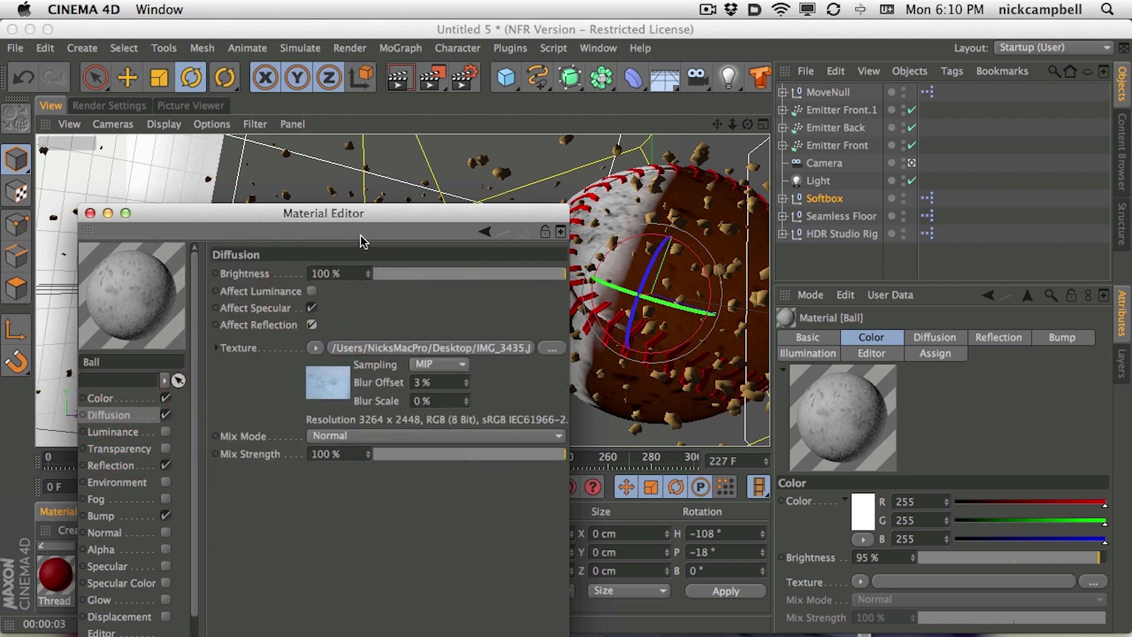
drag(412, 214, 825, 412)
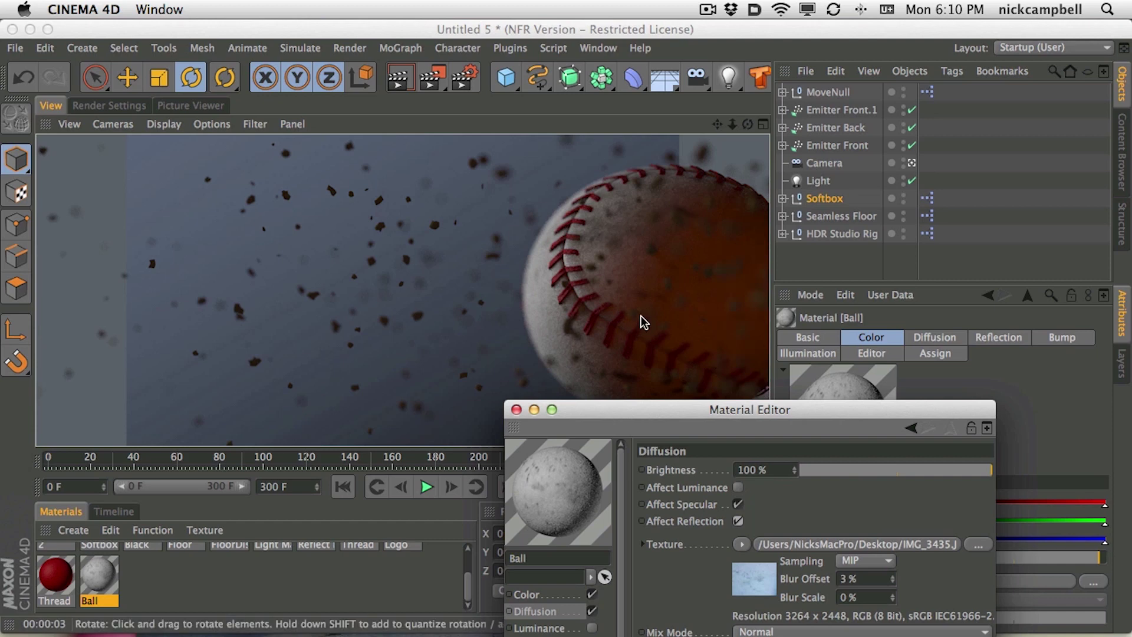
drag(578, 407, 107, 143)
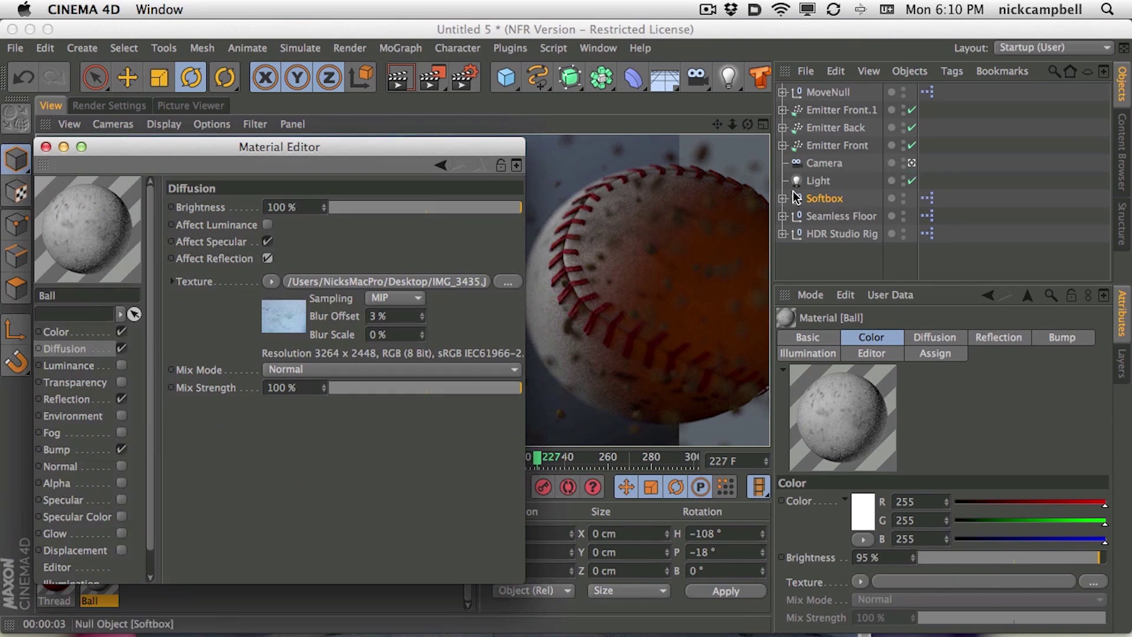
drag(492, 148, 605, 152)
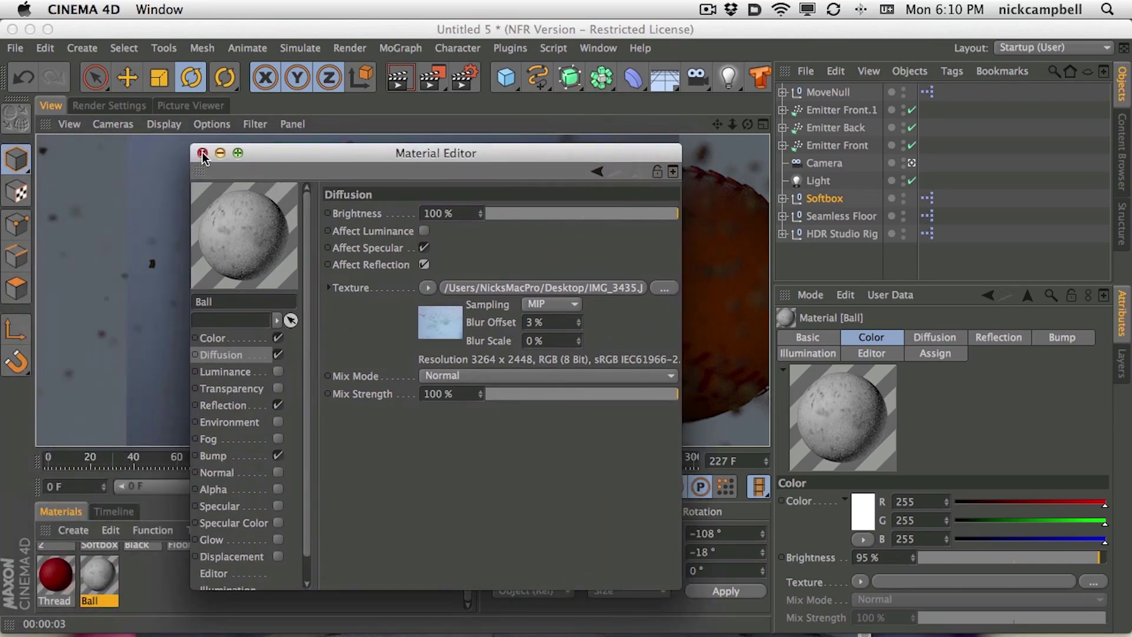
click(202, 154)
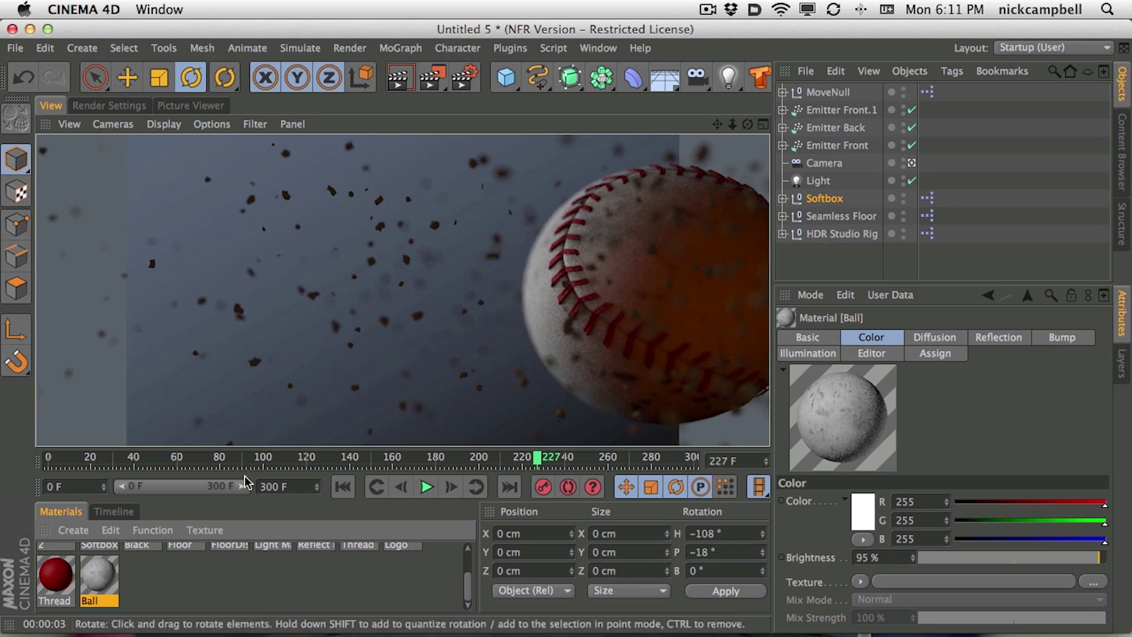
Step: Reopen the Ball material in the Material Editor
double_click(107, 581)
Step: Close the Ball material editor and expand MoveNull and Baseball in the Object Manager
drag(348, 125, 283, 221)
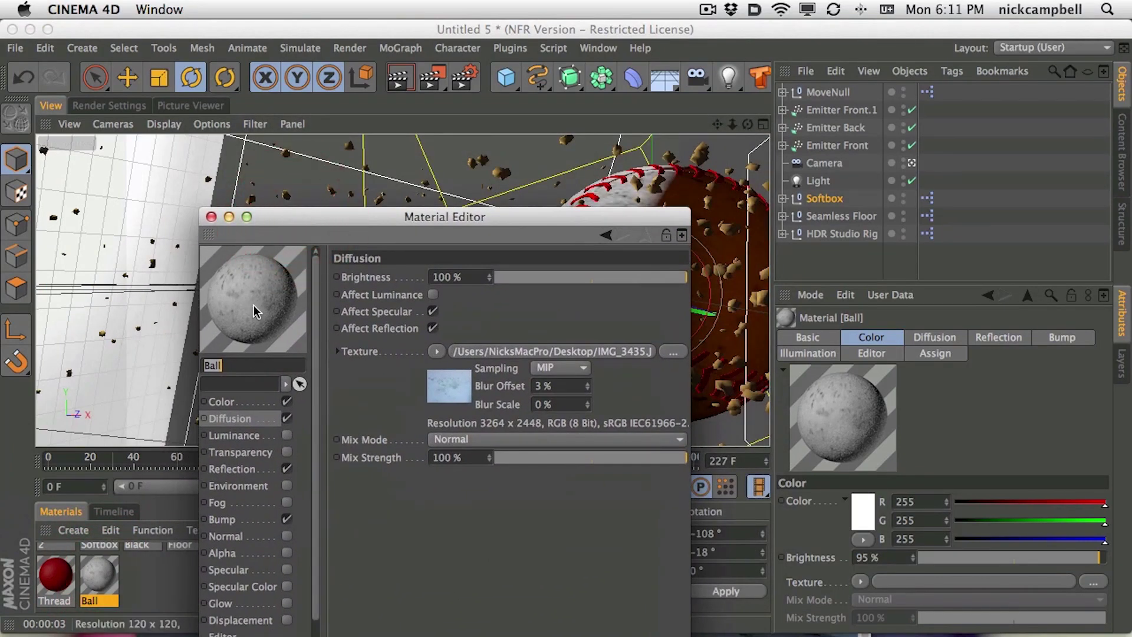
drag(351, 225, 225, 222)
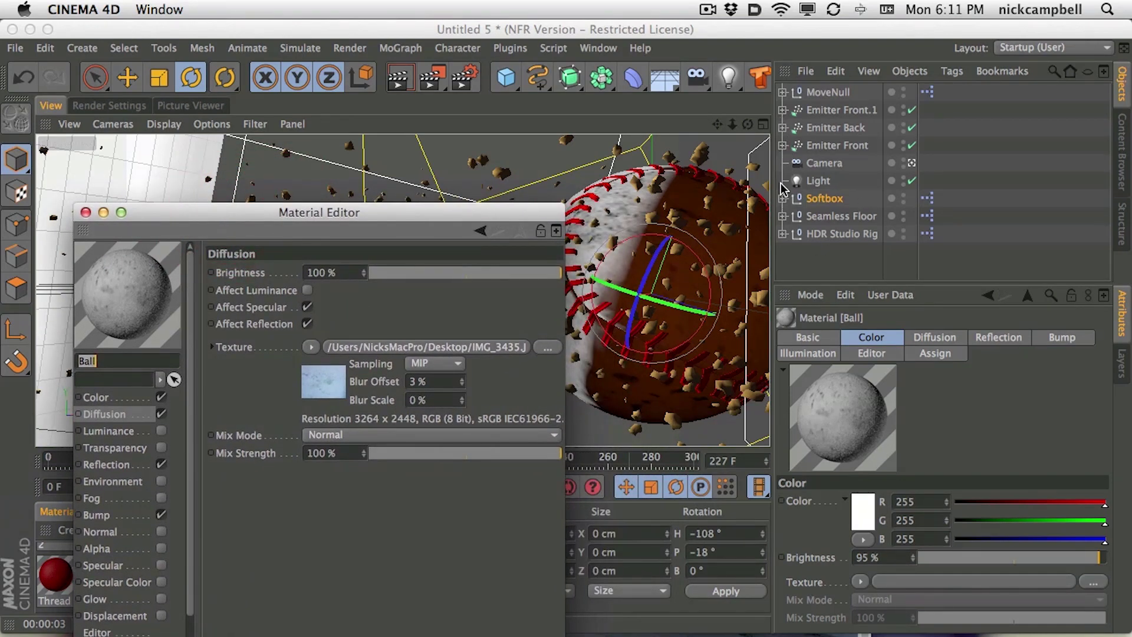
click(782, 233)
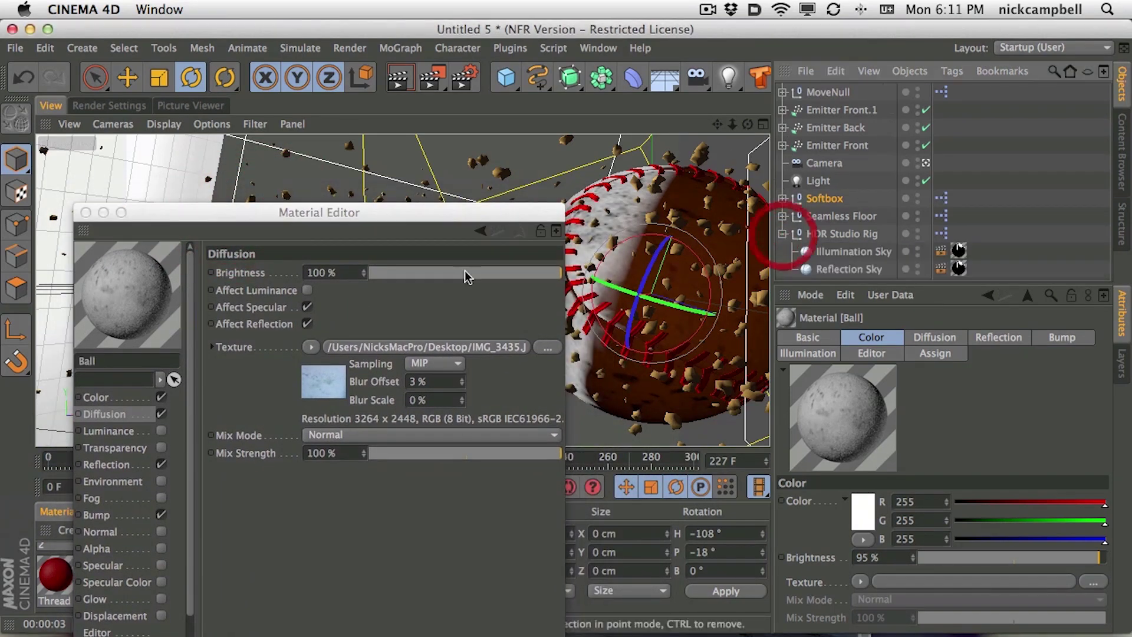
click(85, 212)
click(782, 234)
click(782, 92)
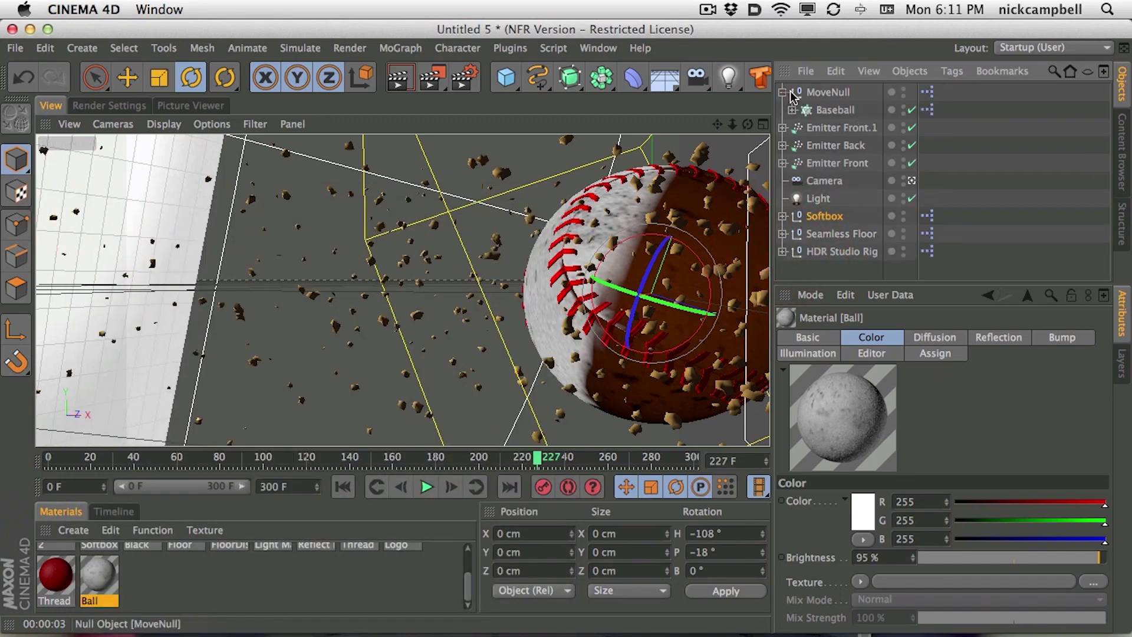
click(792, 110)
Step: Set both baseball texture tags' Length U and V to 200% and render the view
click(965, 250)
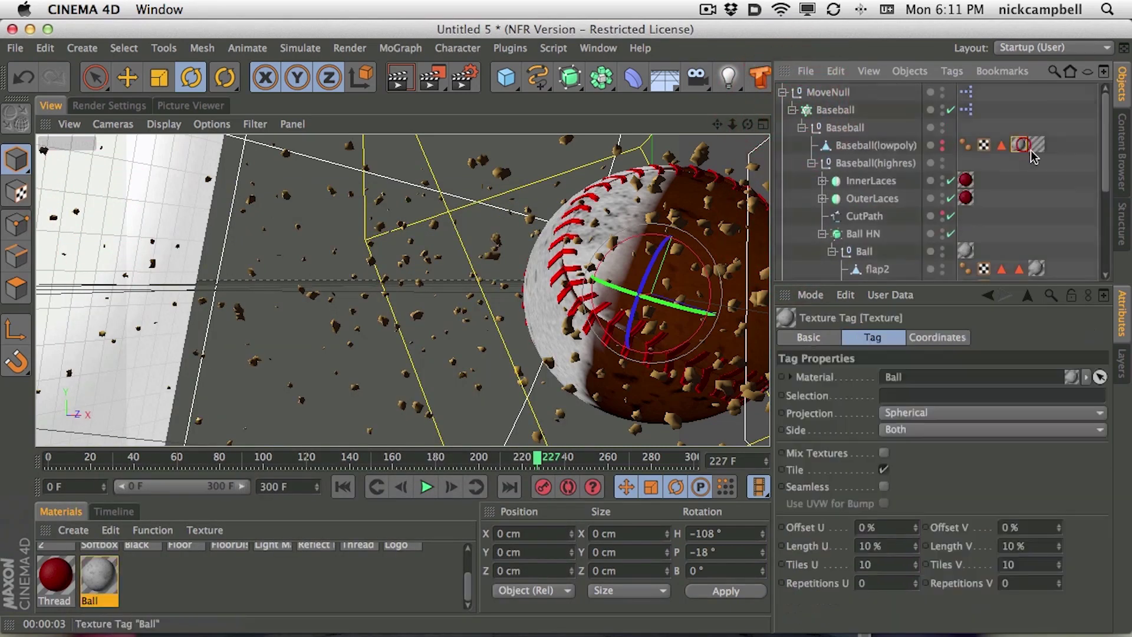
super+click(1036, 268)
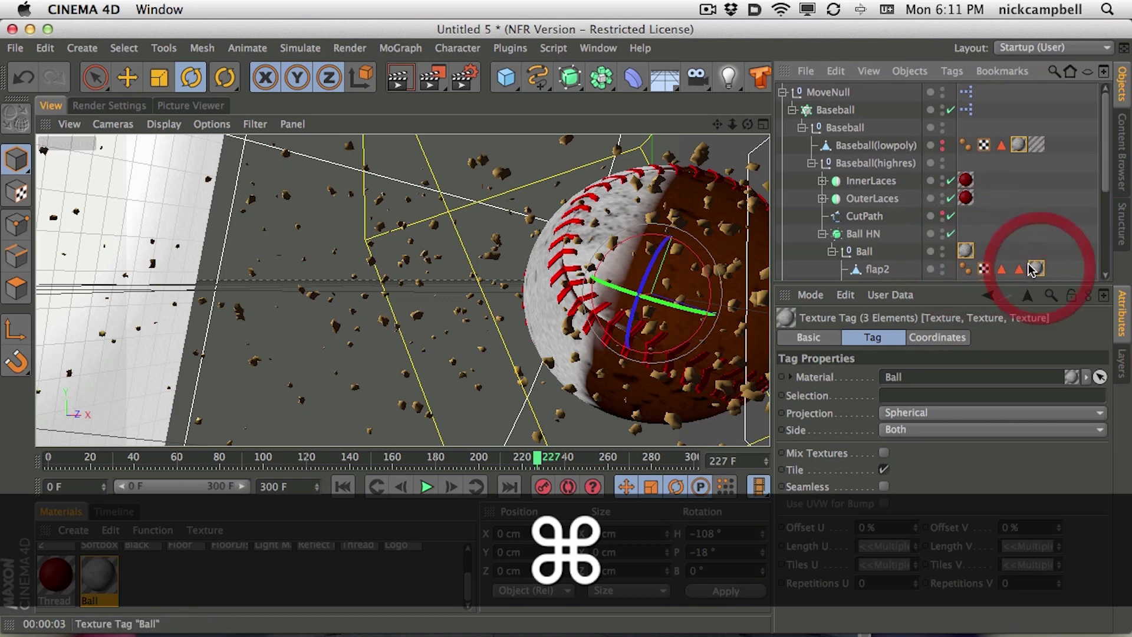
click(888, 551)
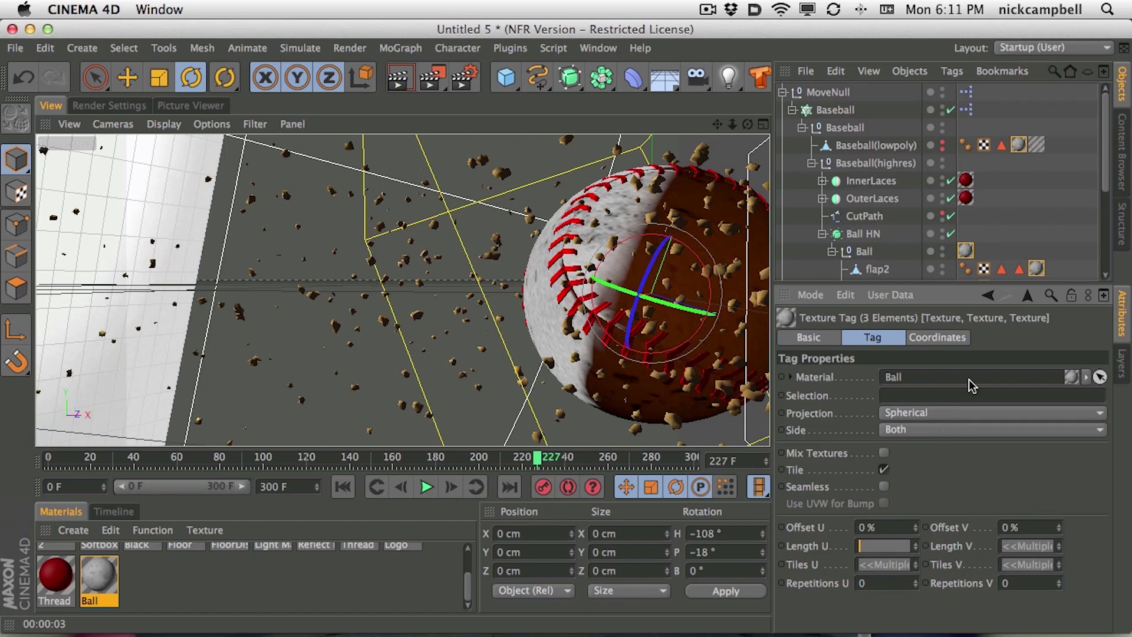
text(200)
key(Tab)
key(Return)
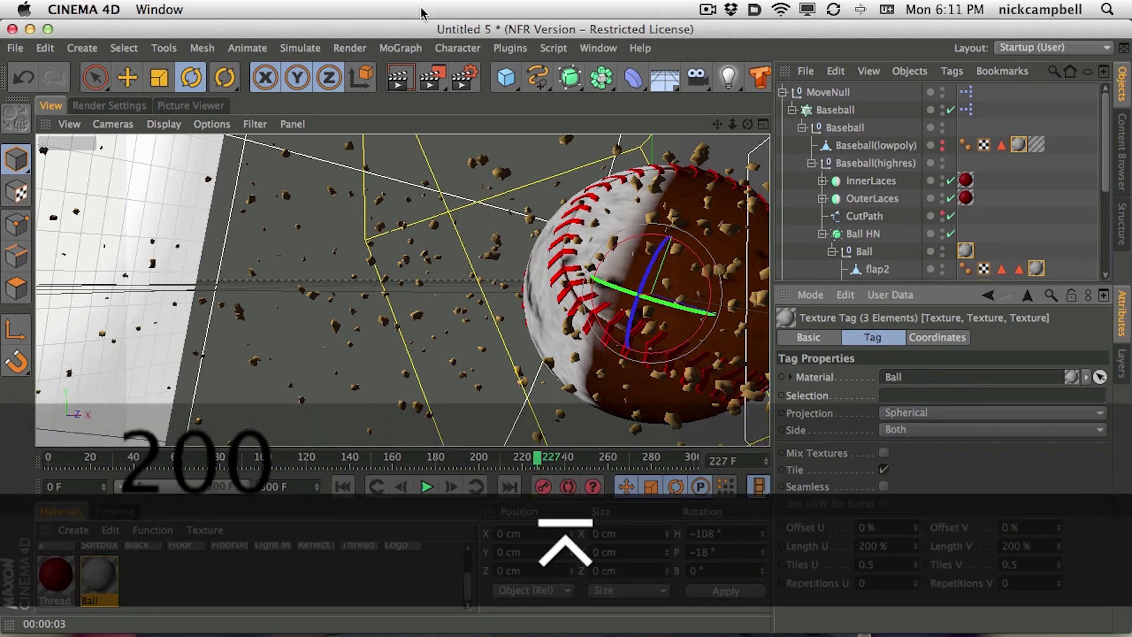
click(396, 77)
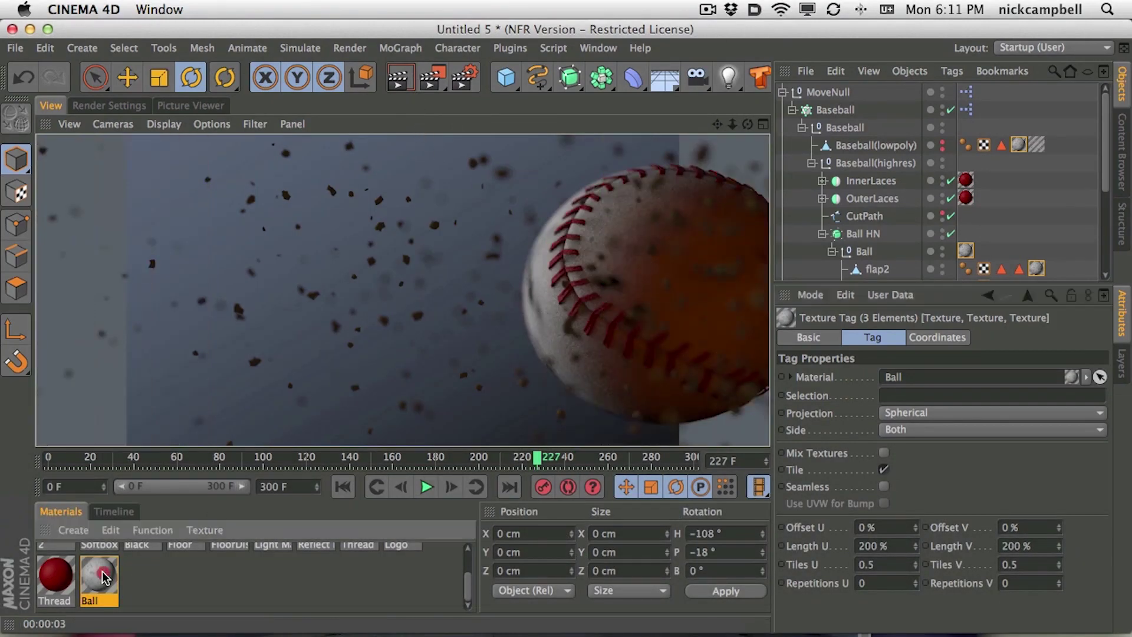
Step: Lower the Ball material's diffusion mix strength to 72%, keeping brightness at 100%, and re-render the view
double_click(101, 574)
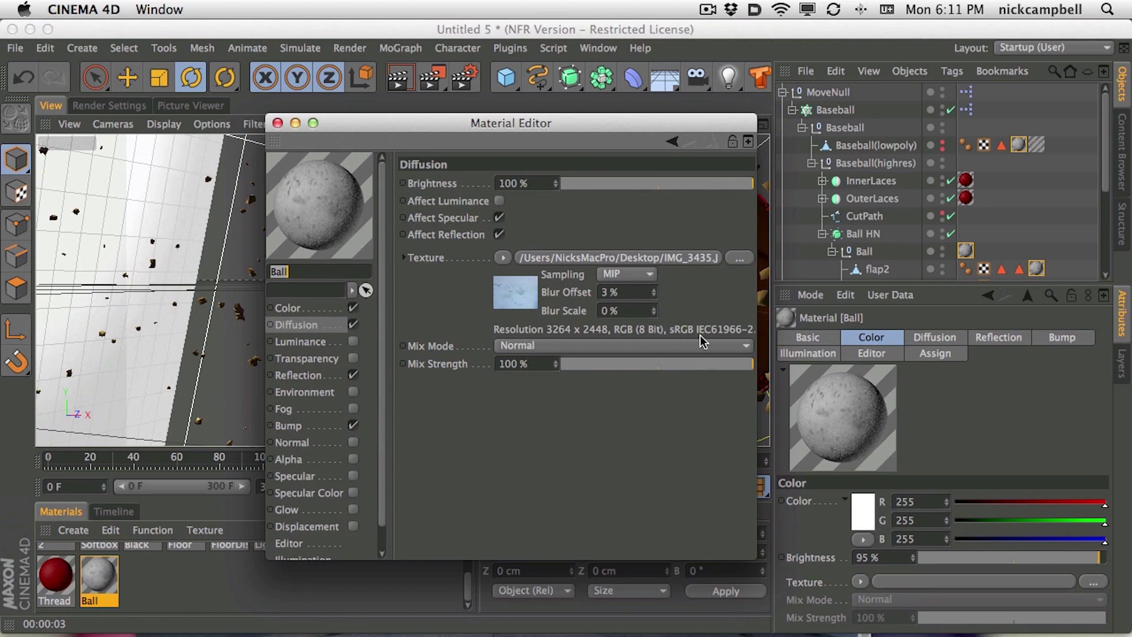
click(696, 182)
drag(695, 182, 533, 187)
click(697, 363)
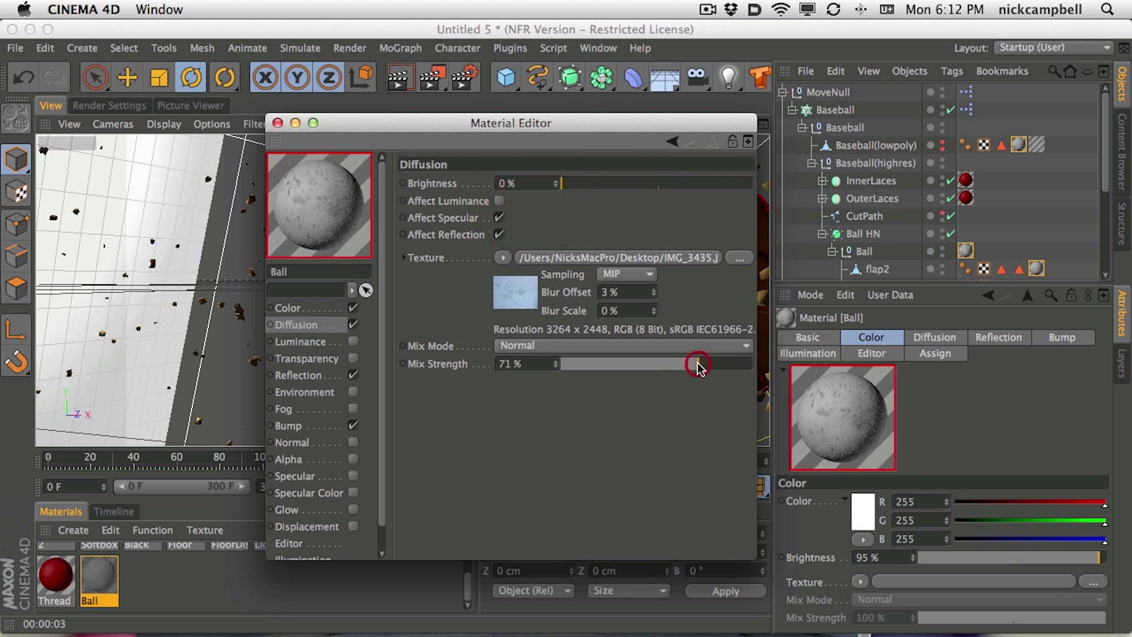
drag(709, 184, 754, 184)
drag(697, 363, 685, 364)
click(398, 77)
drag(418, 125, 657, 511)
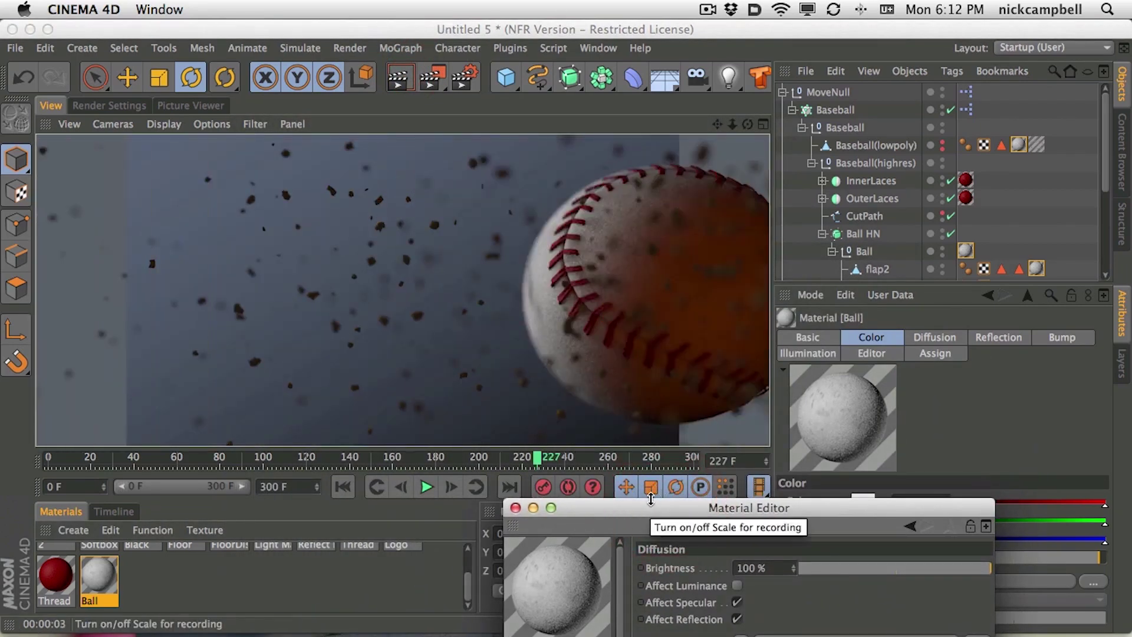
drag(636, 507, 256, 167)
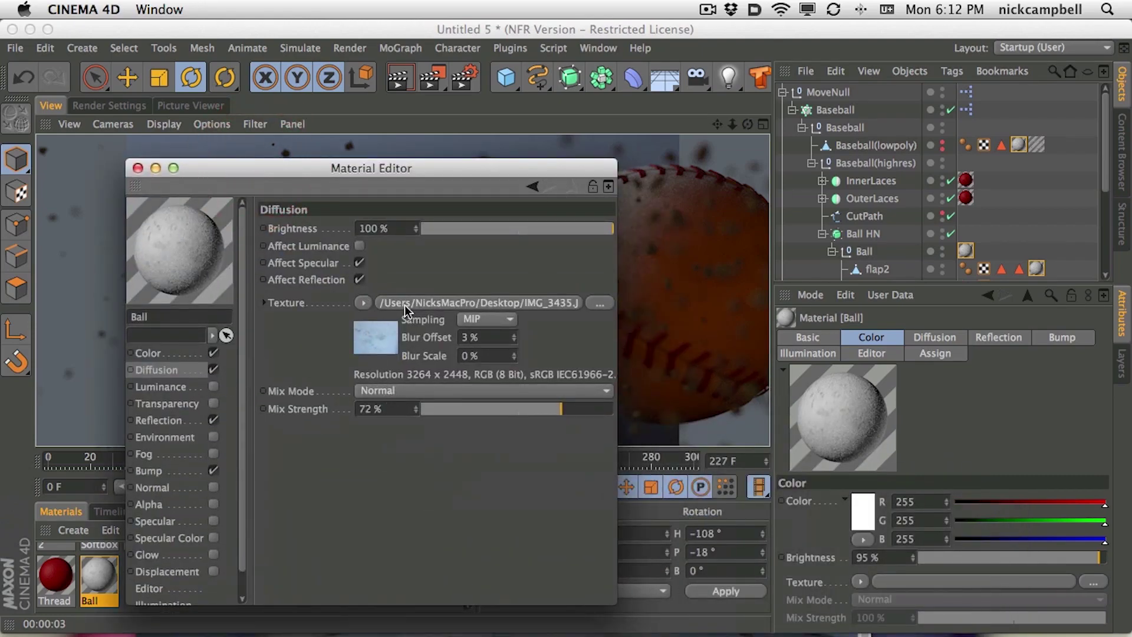
Step: Set the diffusion texture blur offset to 2% and re-render the baseball
text(2)
key(Return)
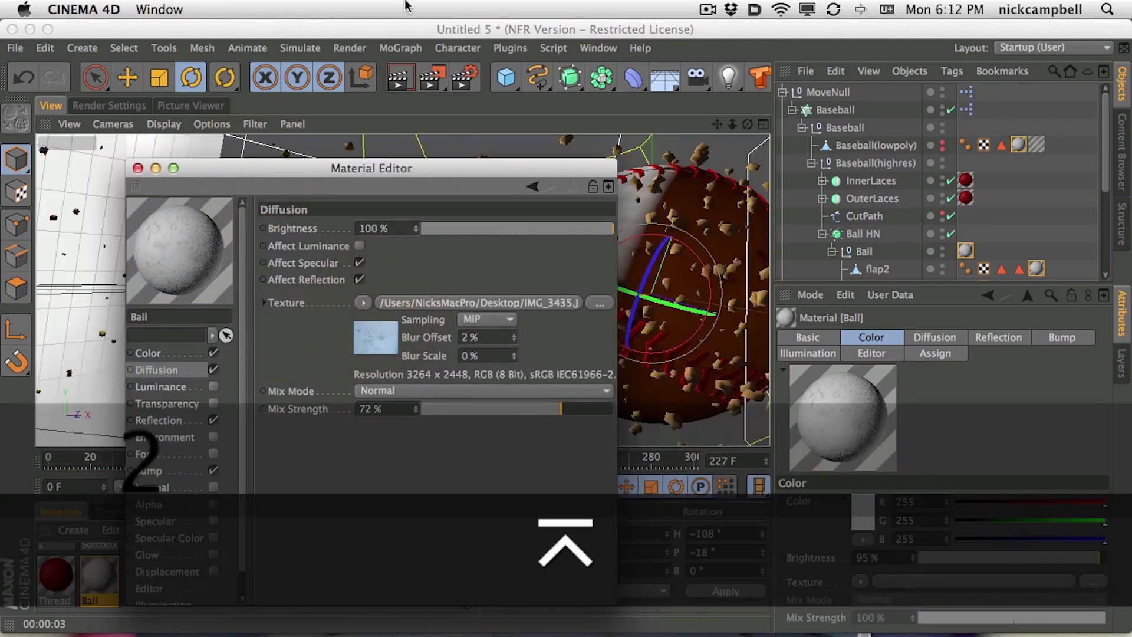
click(402, 80)
drag(429, 165, 328, 395)
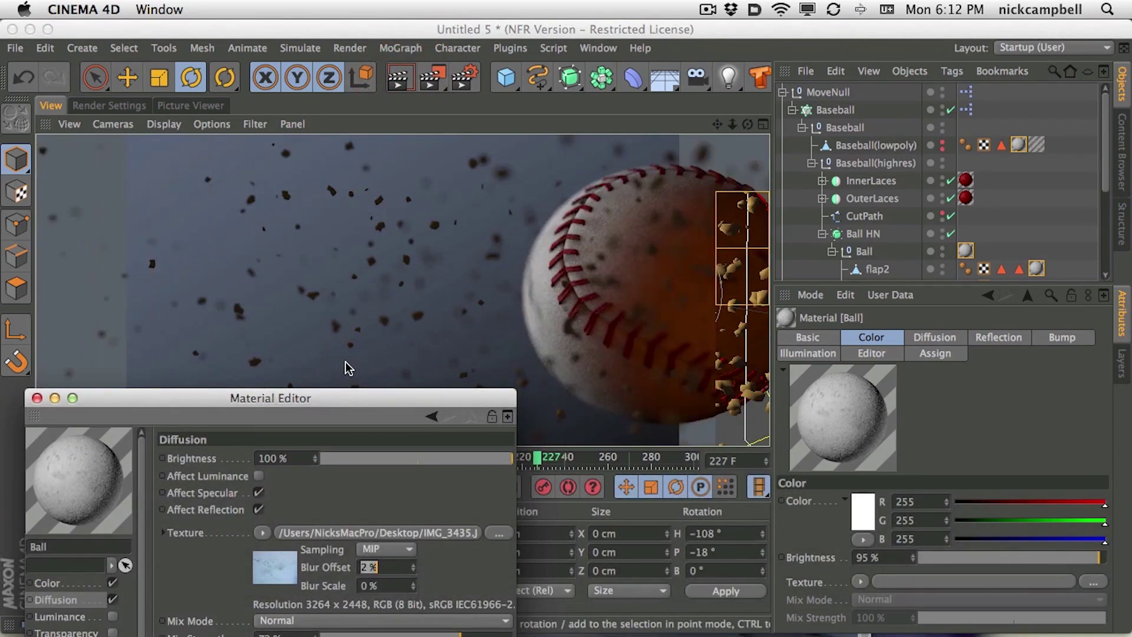
drag(479, 401, 534, 480)
click(660, 313)
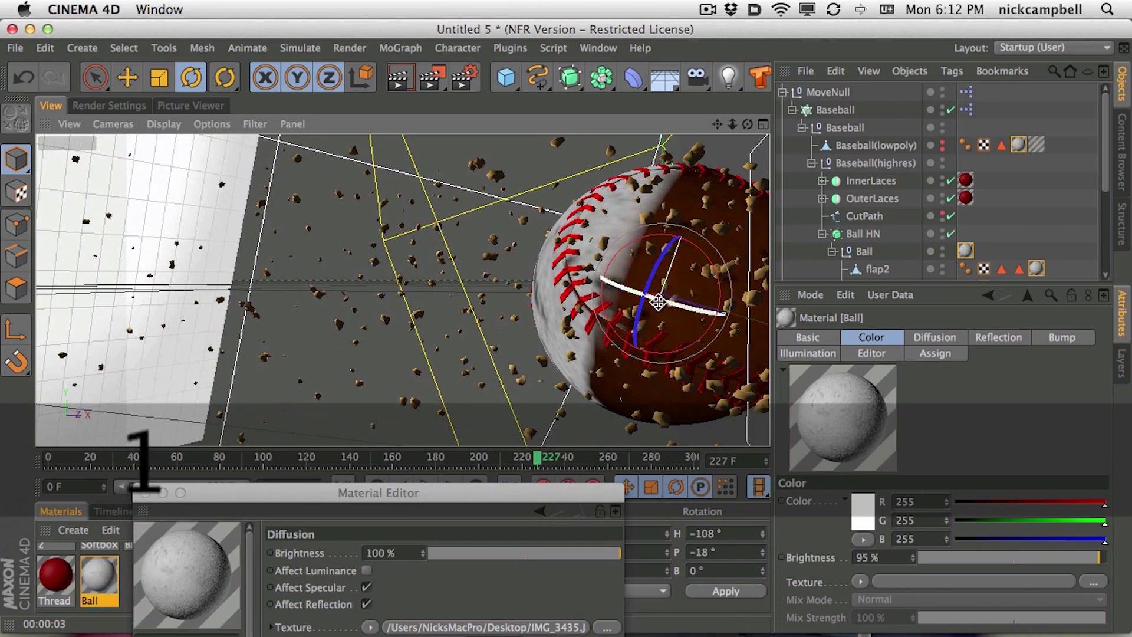
Step: Re-render the camera view, collapse MoveNull, and orbit the editor perspective around the scene
click(398, 76)
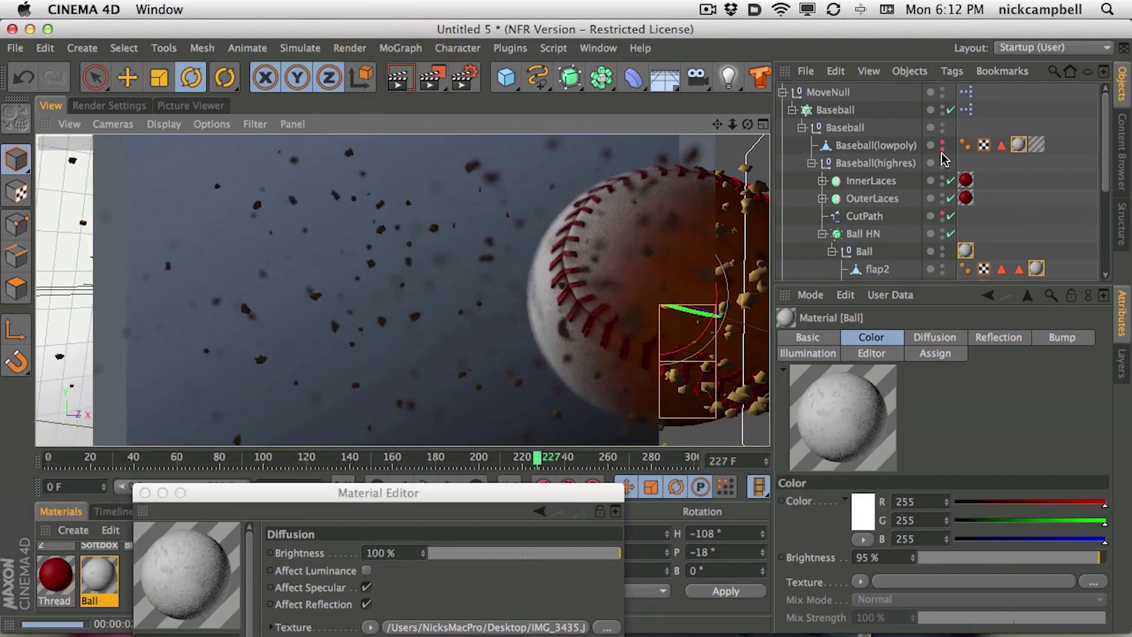
click(783, 92)
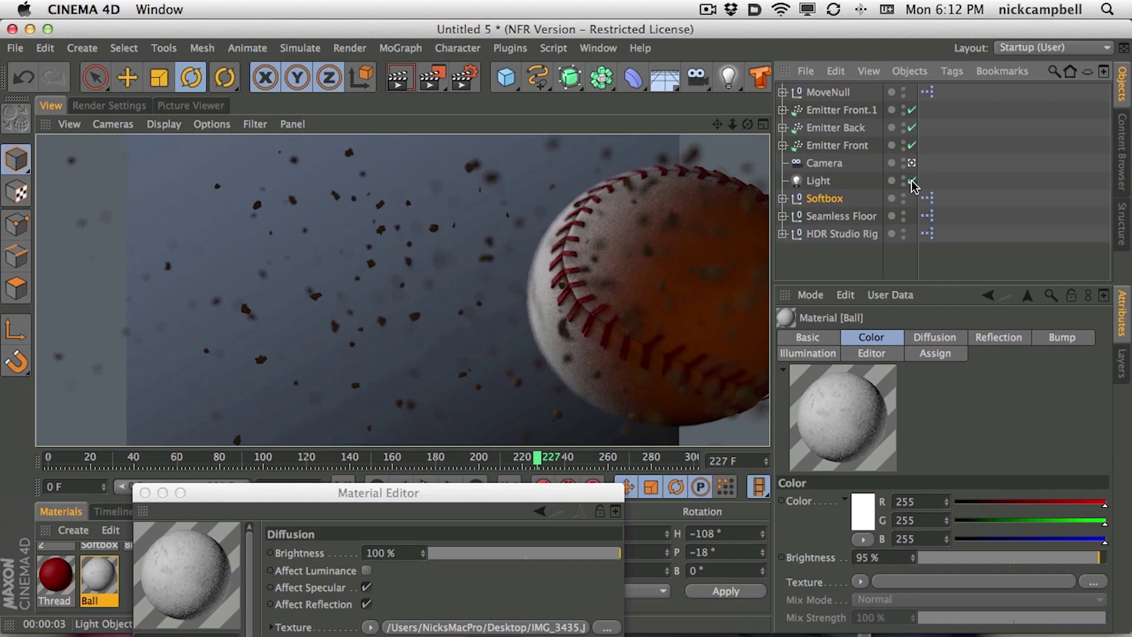
click(912, 165)
key(3)
drag(516, 304, 412, 268)
Step: Check the Softbox and Camera, look through the scene camera again, and set Light intensity to 31%
click(833, 201)
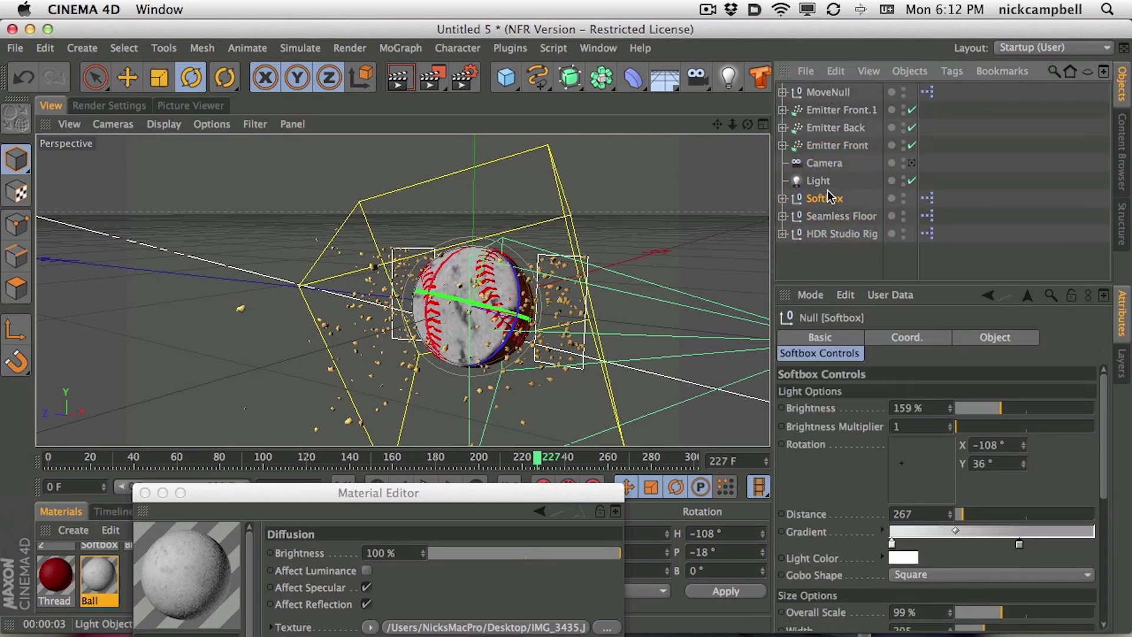
click(822, 164)
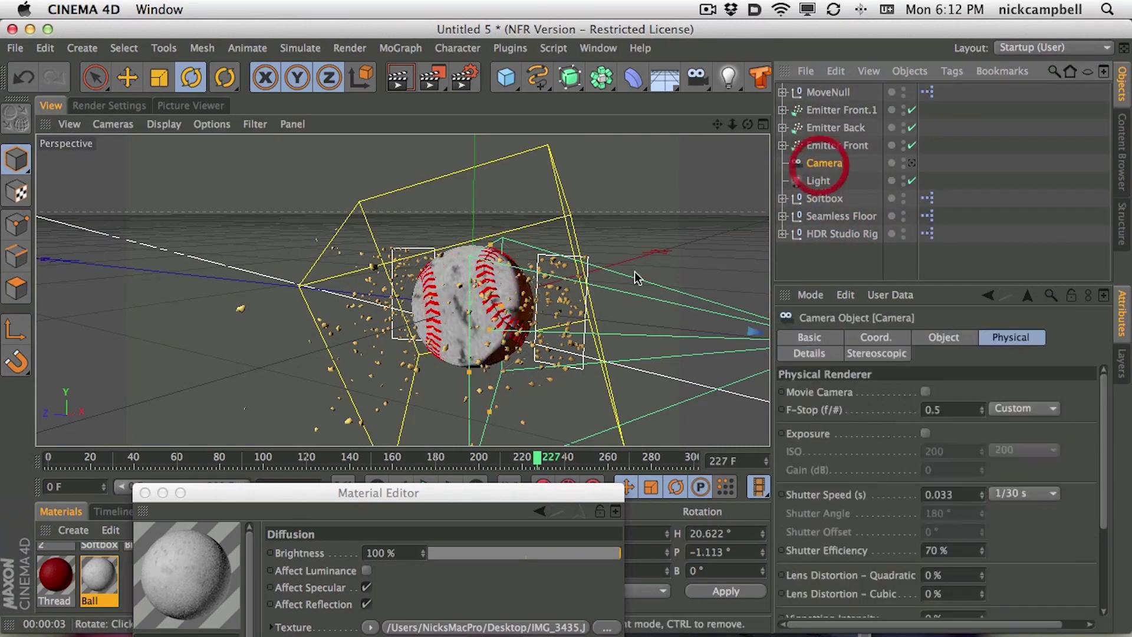
key(3)
drag(822, 164, 915, 161)
click(912, 163)
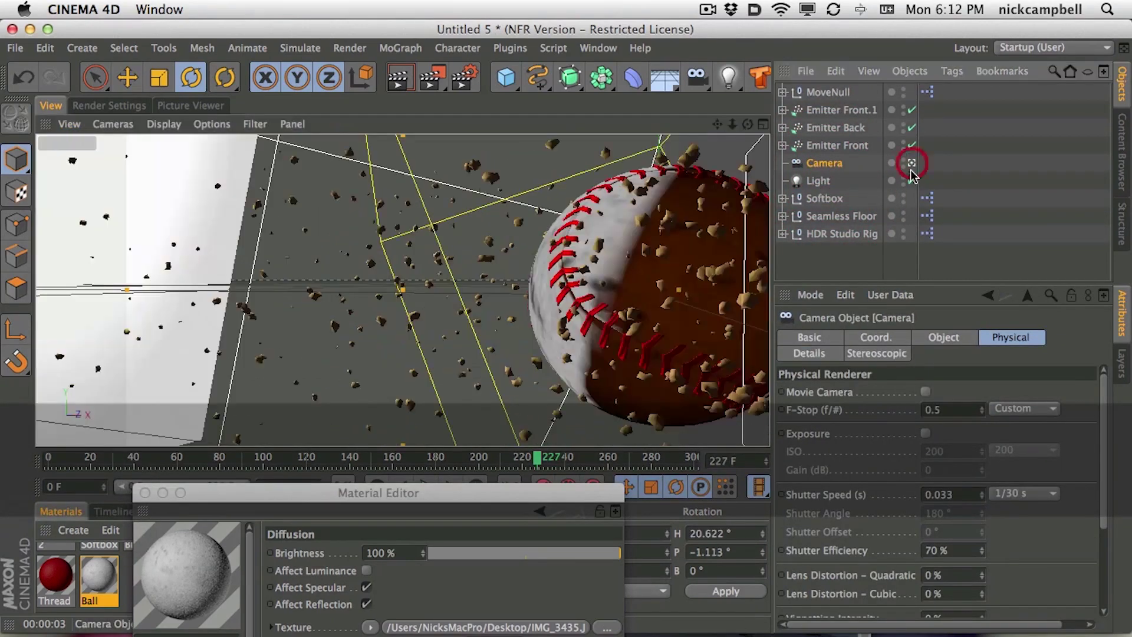
click(820, 180)
click(974, 465)
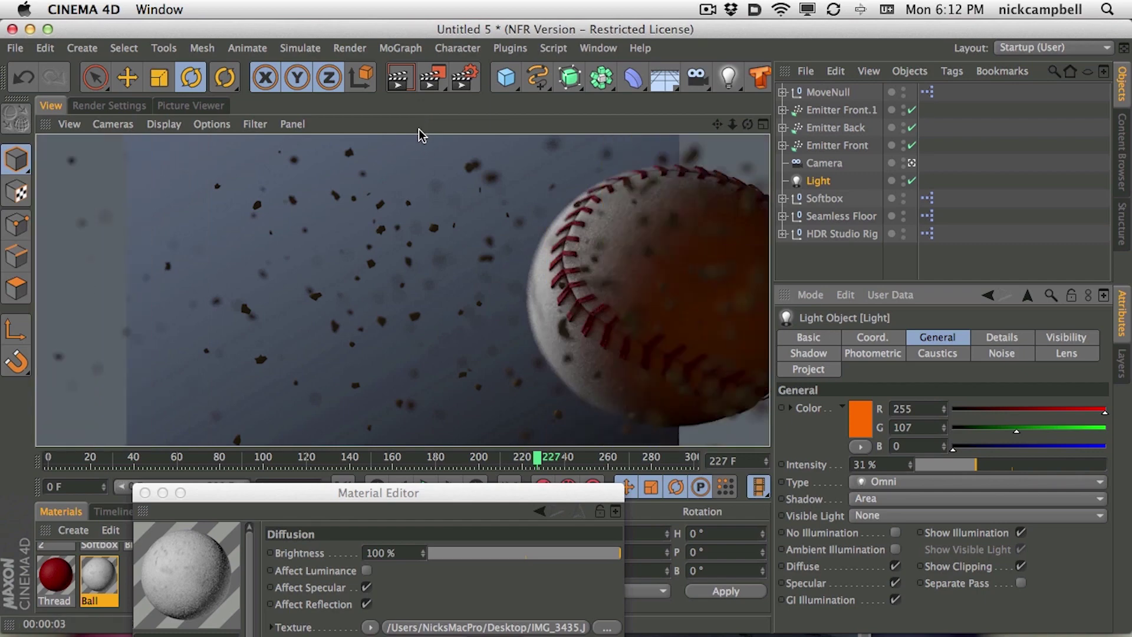
Step: Render the camera view at frame 154
drag(563, 493, 563, 553)
drag(365, 458, 387, 458)
click(398, 80)
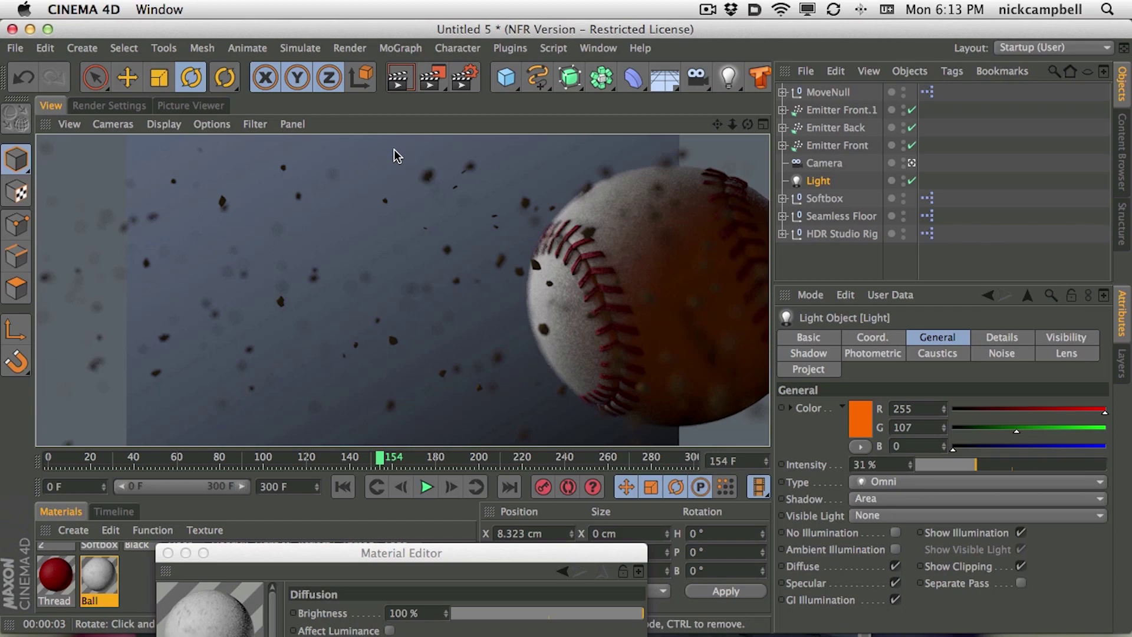
Step: Show the Ball material's Bump channel settings in the Material Editor
drag(191, 555, 215, 469)
drag(309, 464, 301, 330)
drag(232, 331, 177, 219)
click(110, 522)
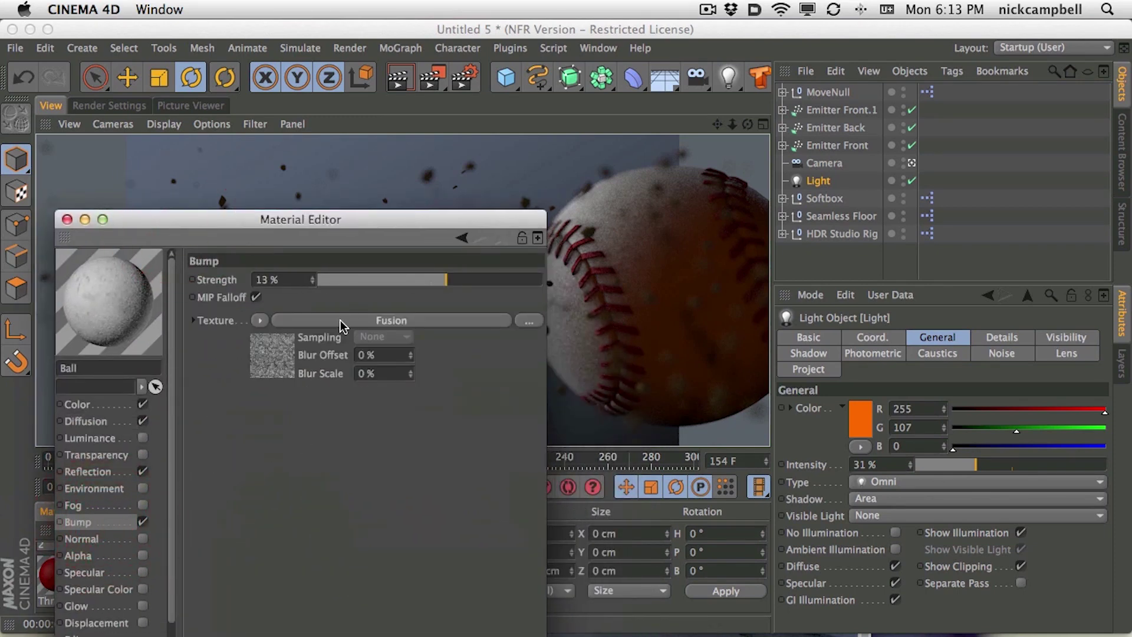
Step: Set the bump's Fusion shader blend to 0% and return to the Bump channel
click(391, 320)
drag(362, 423, 234, 435)
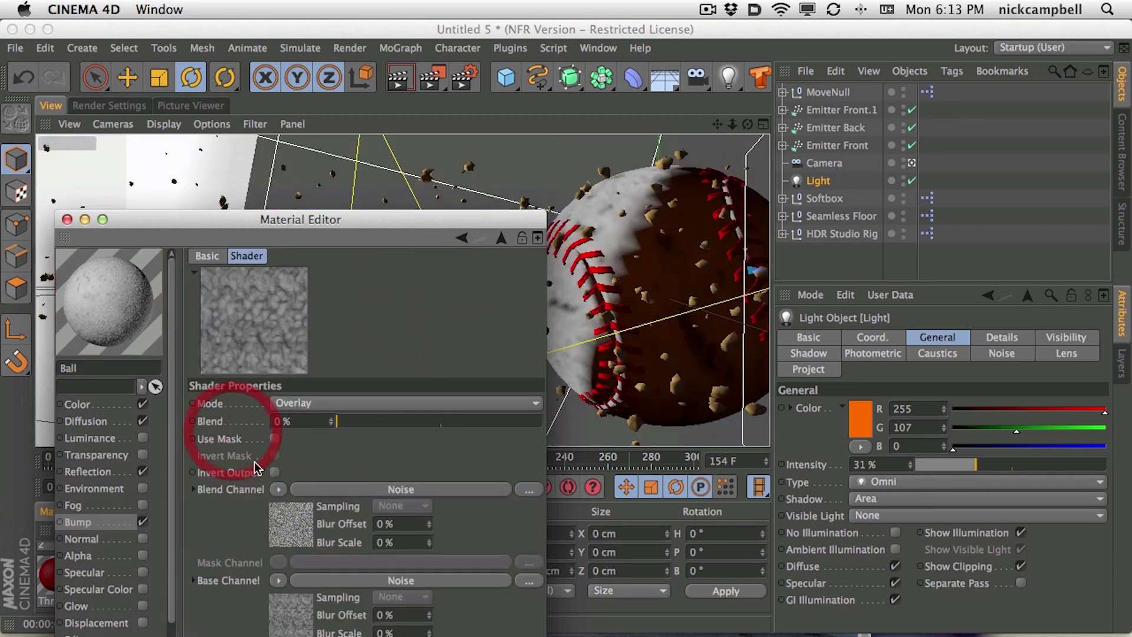
click(112, 525)
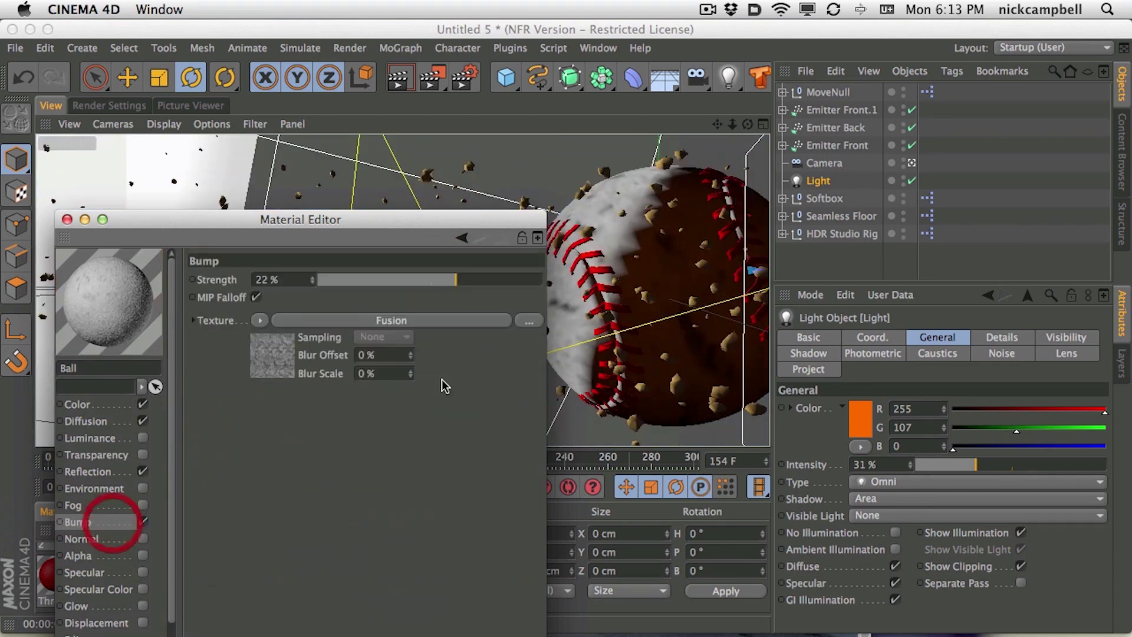
Step: Re-render the baseball with the new bump and close the Material Editor
click(396, 82)
drag(495, 227, 728, 448)
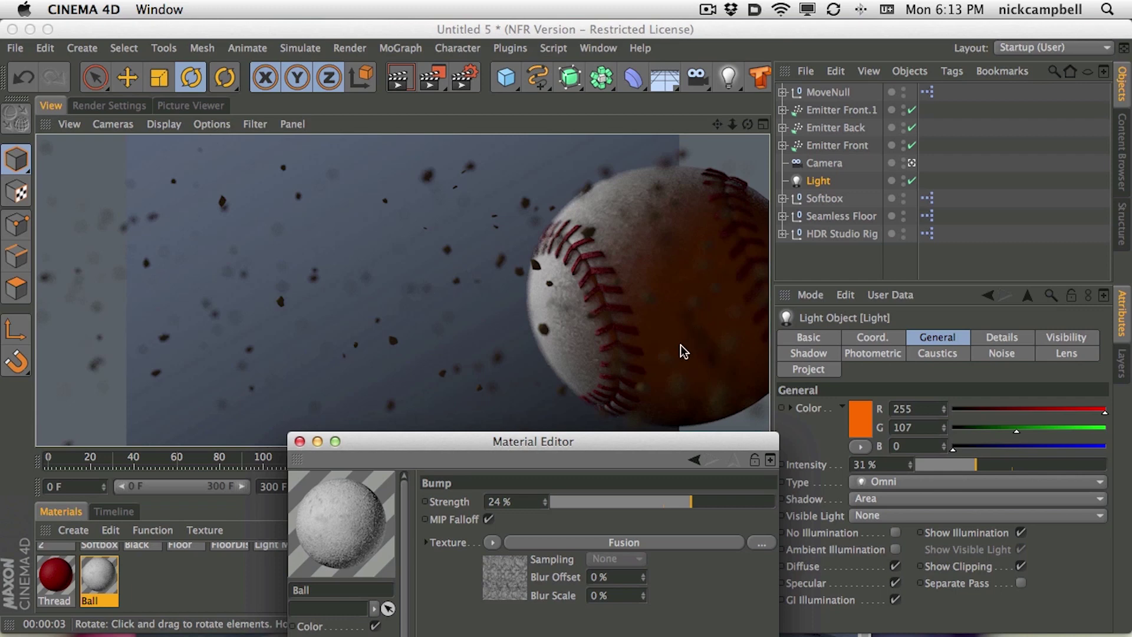
drag(625, 447, 932, 424)
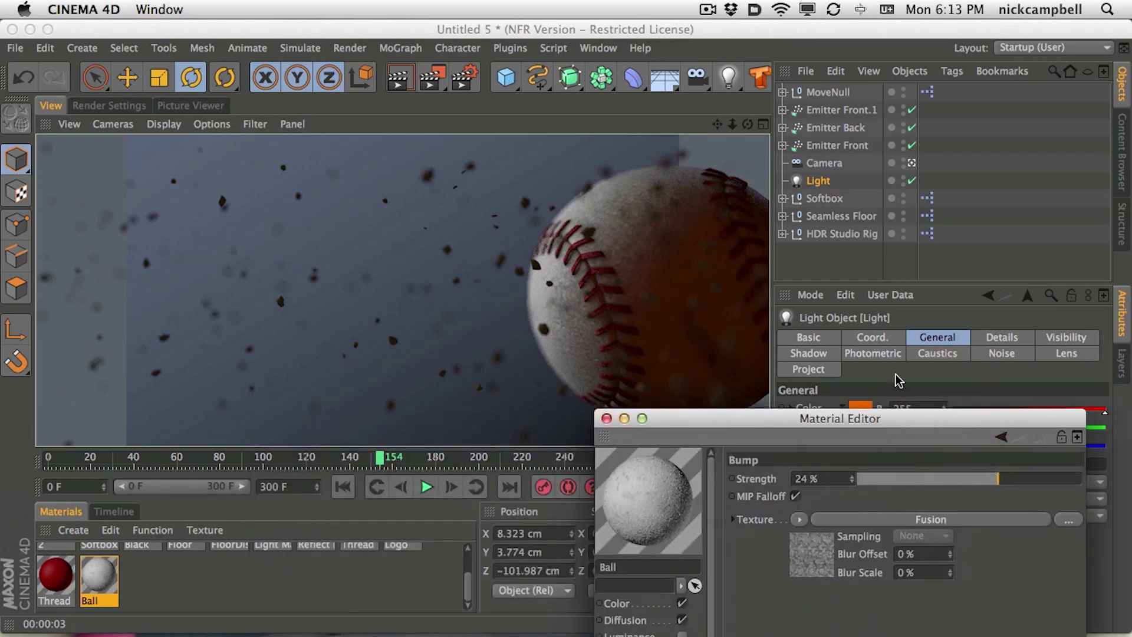
drag(702, 423, 773, 531)
click(678, 526)
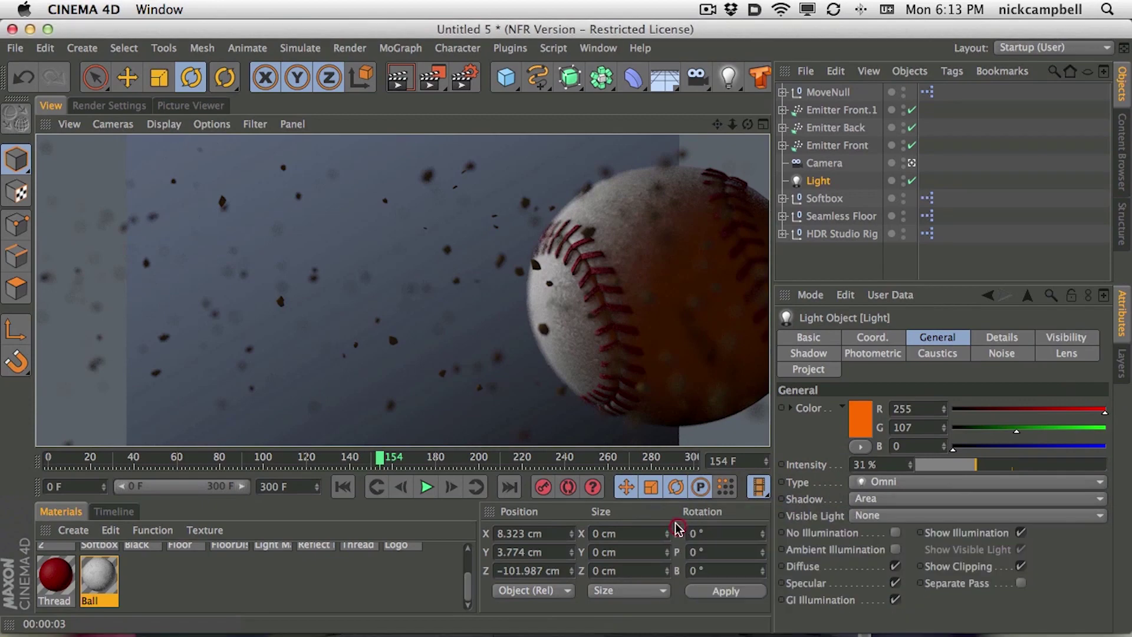
Step: Extend the timeline to 600 frames and play through the particle animation
drag(90, 457, 306, 459)
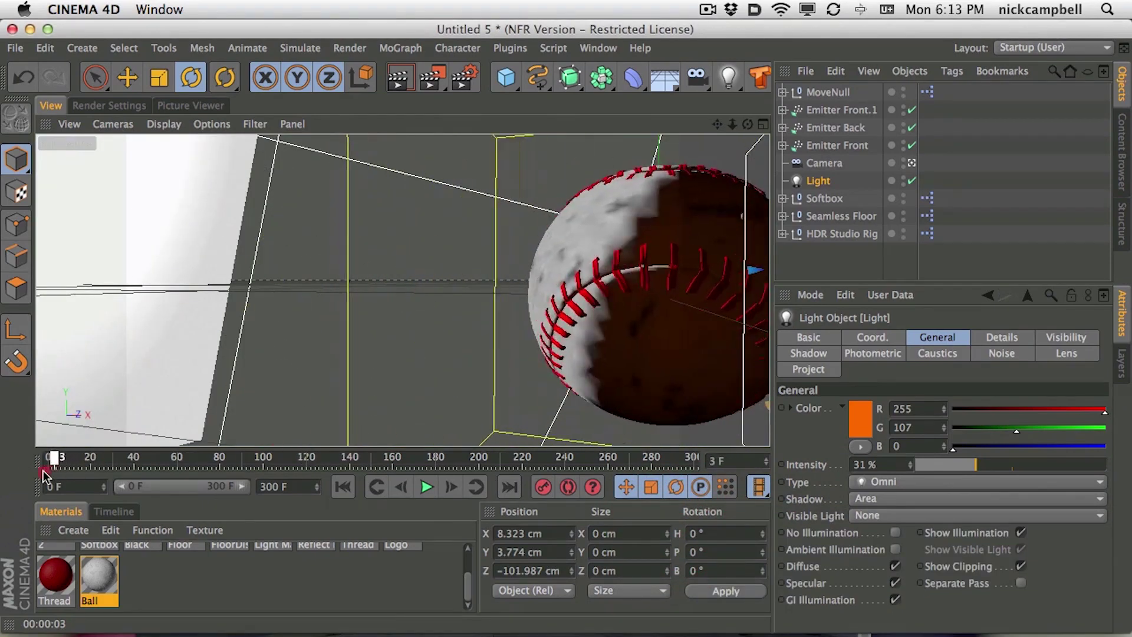
key(F8)
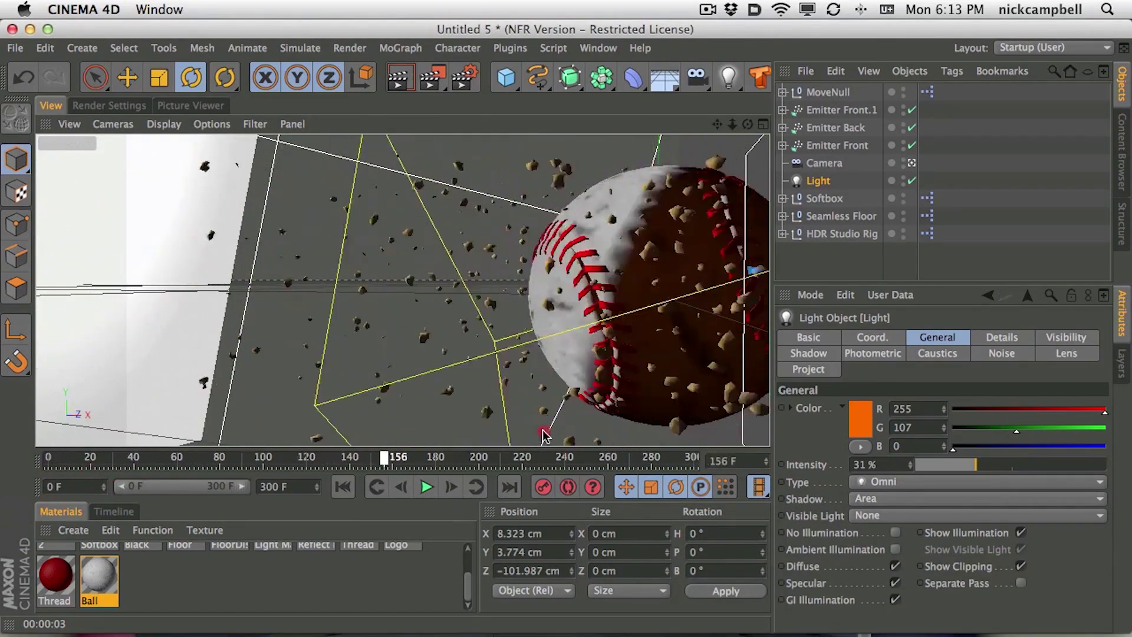
click(51, 459)
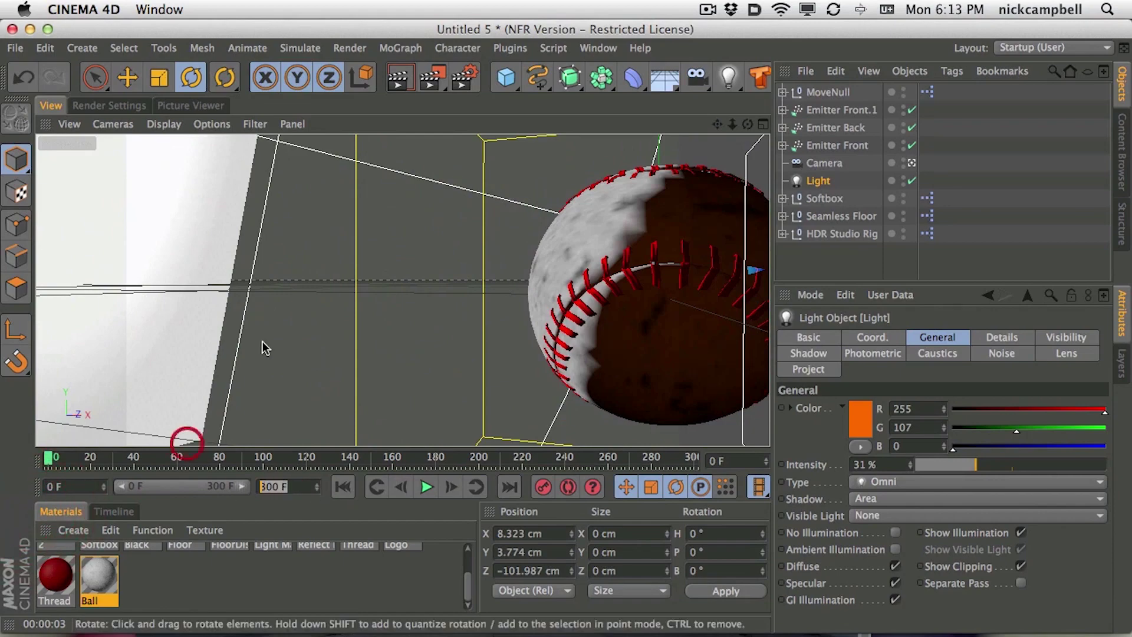
text(600)
key(Return)
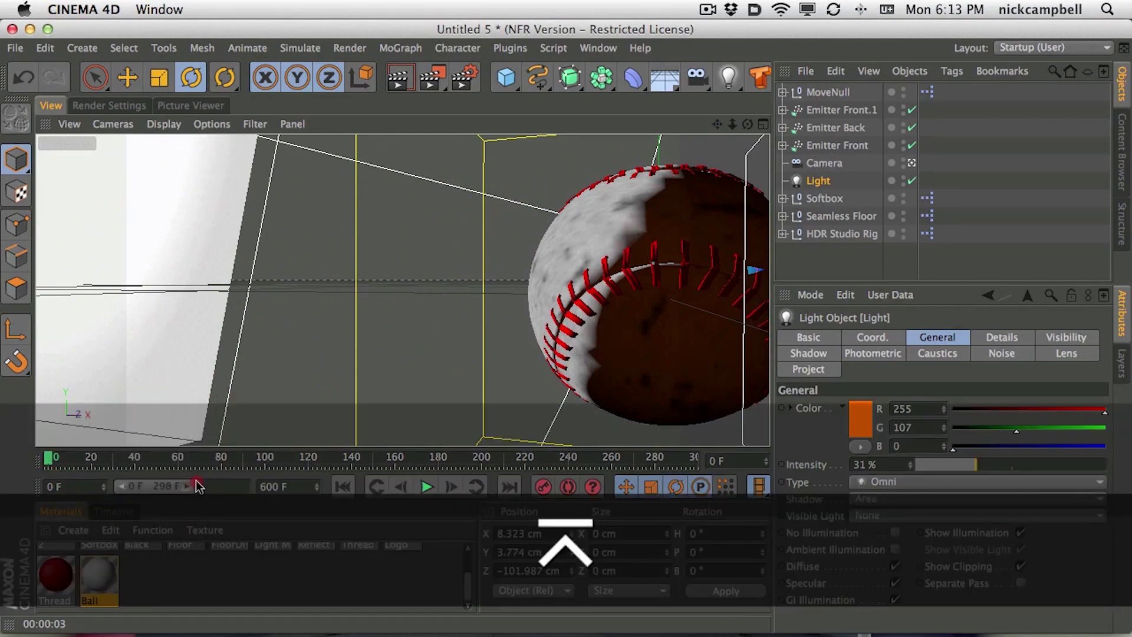
drag(89, 465, 431, 456)
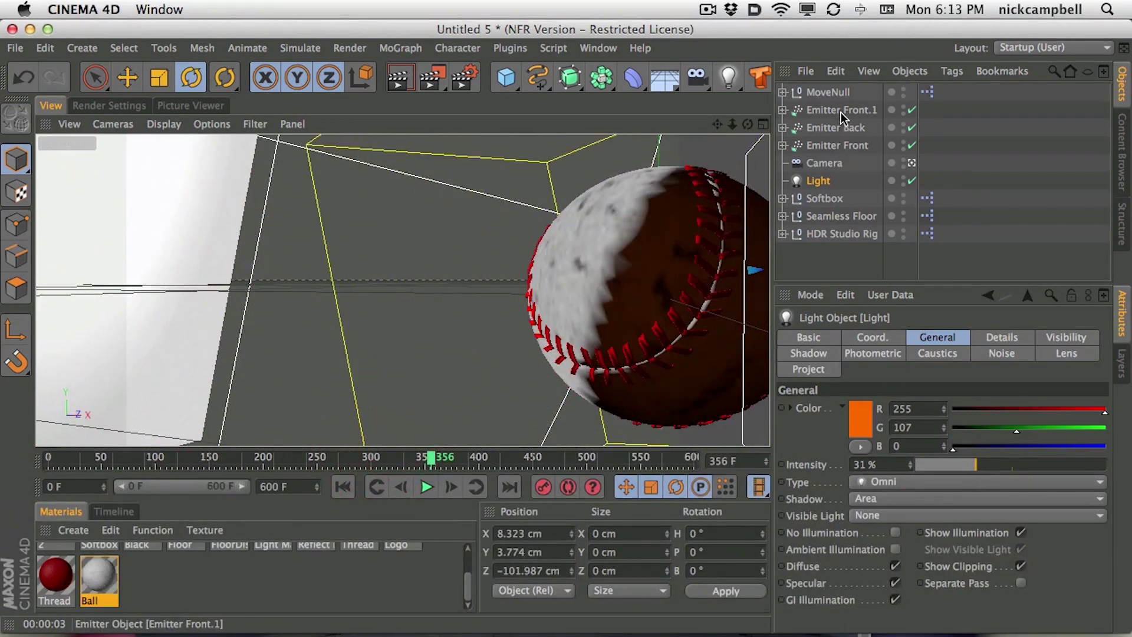
Step: Set Stop Emission to 600 F on Emitter Front.1, Emitter Back and Emitter Front, checking frame 299
click(840, 110)
shift+click(843, 146)
click(882, 337)
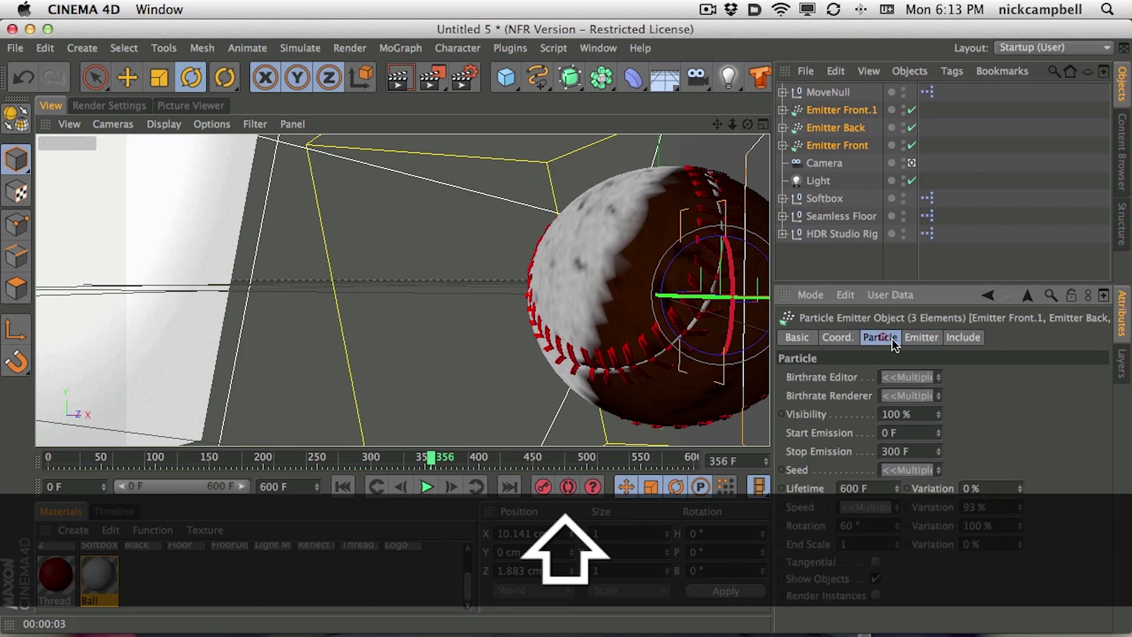
click(917, 451)
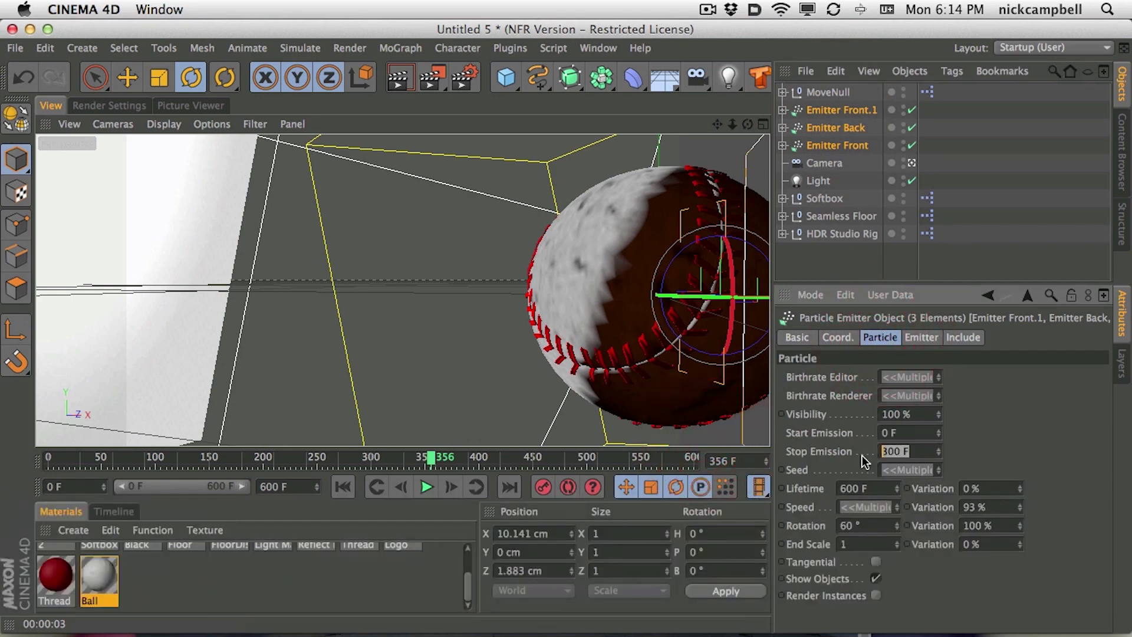
text(600)
key(Return)
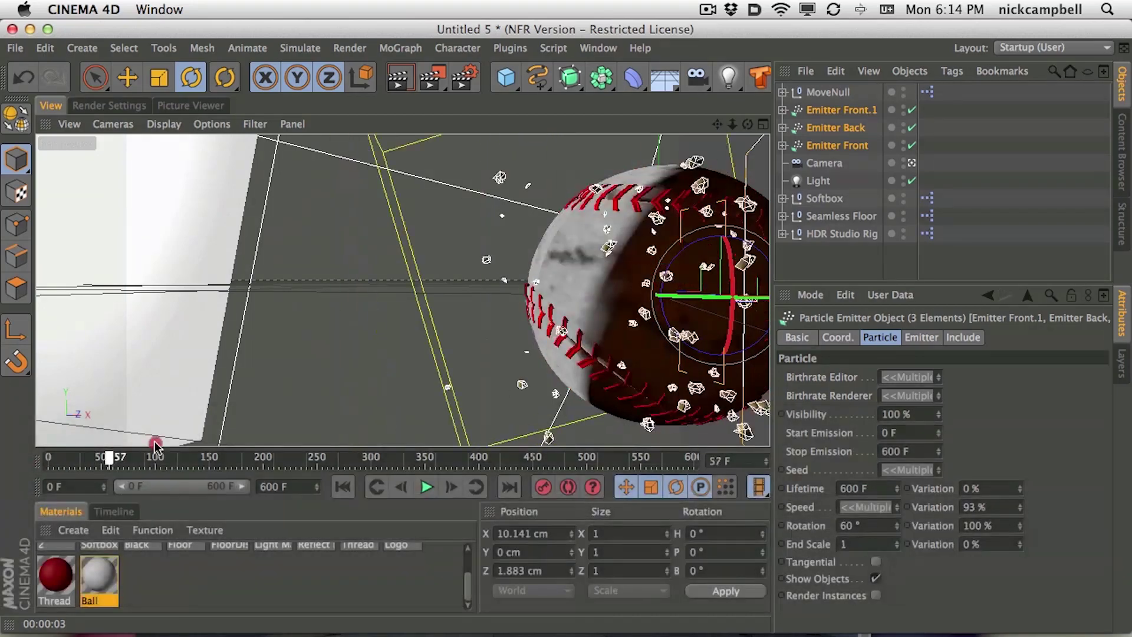
drag(214, 463, 370, 460)
click(833, 246)
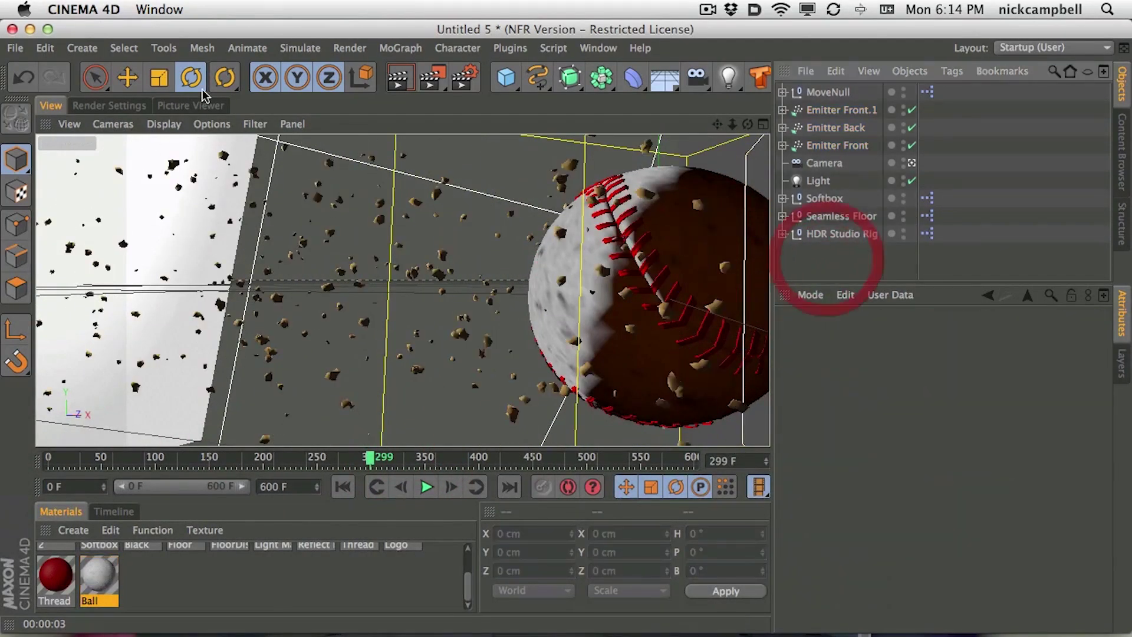
Step: In Render Settings, switch the renderer to Software and the frame range to All Frames
click(108, 108)
click(124, 142)
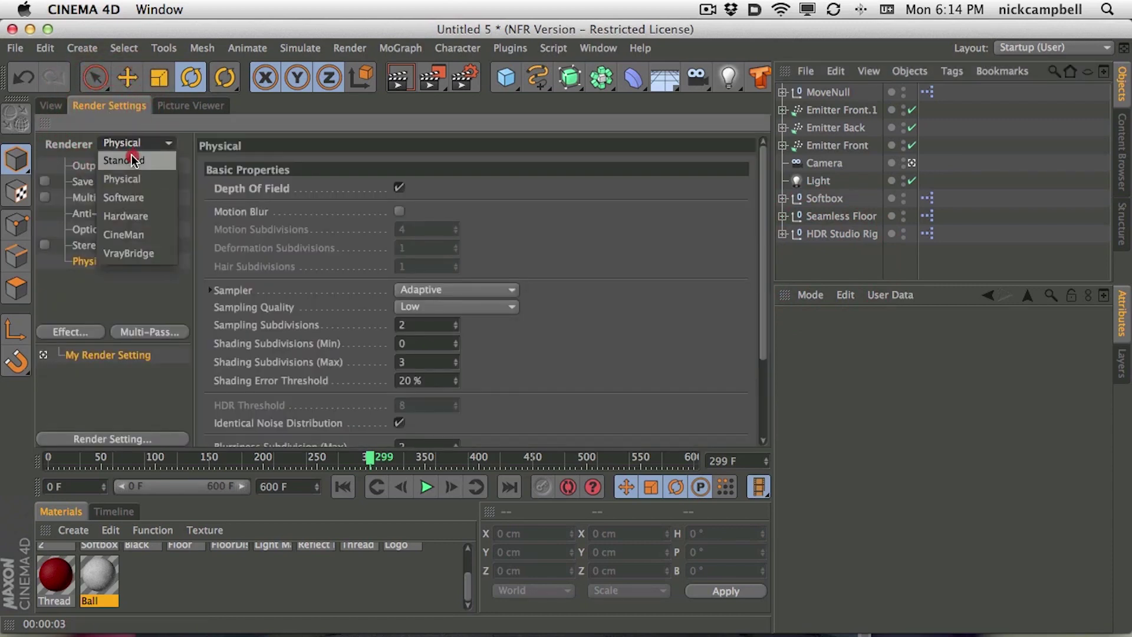
click(150, 199)
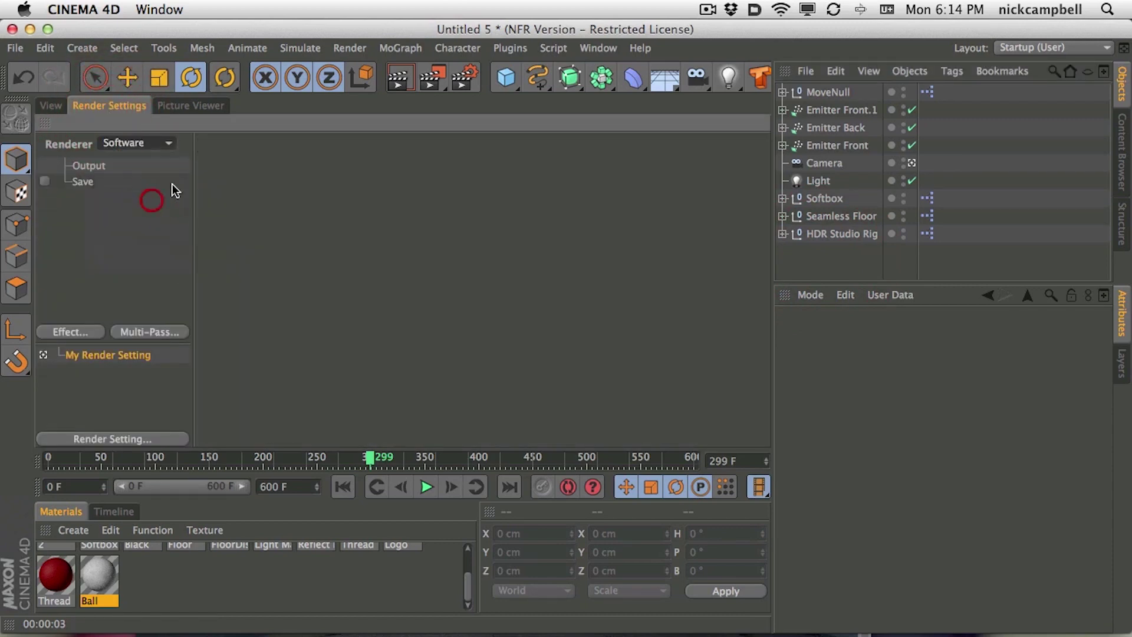
click(89, 168)
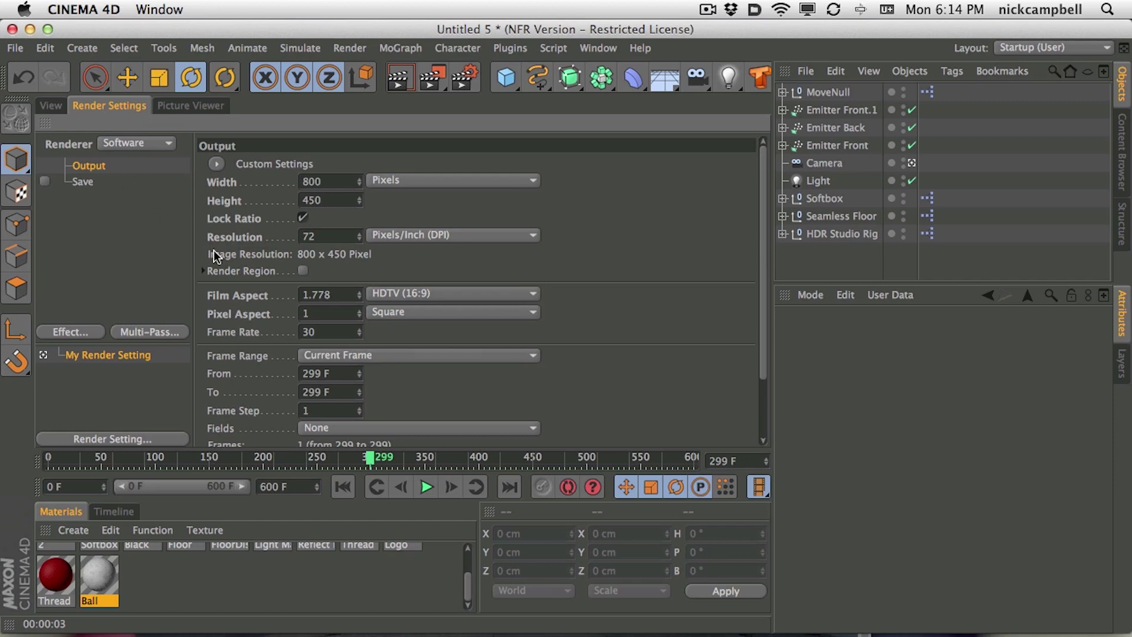
click(349, 356)
click(361, 412)
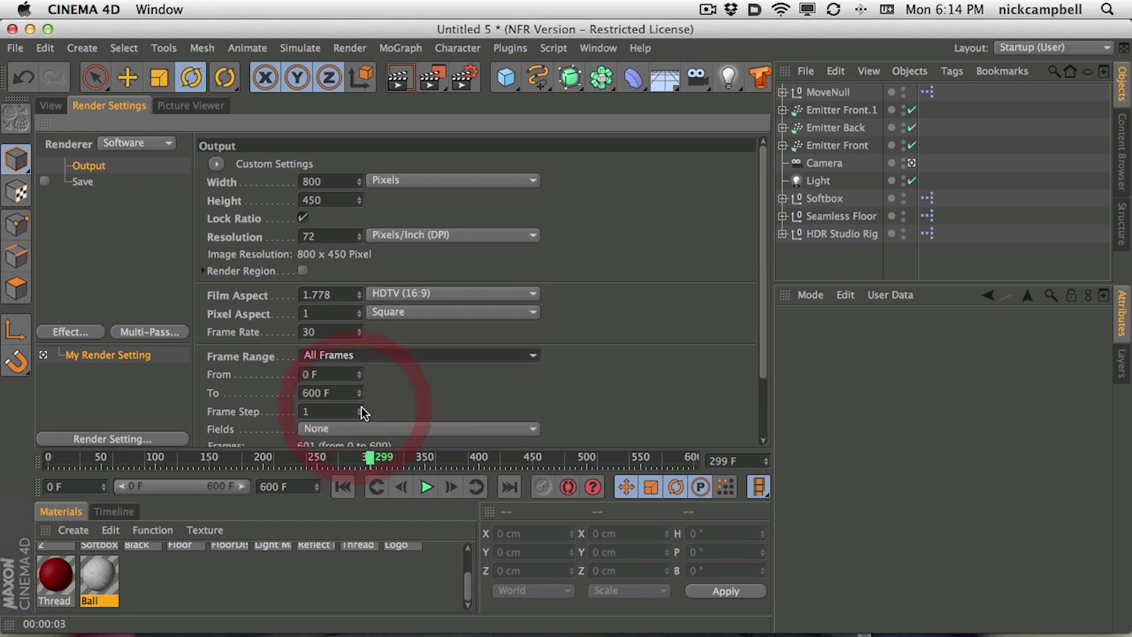
Step: Render the animation to the Picture Viewer without saving a file and play it back
key(shift+r)
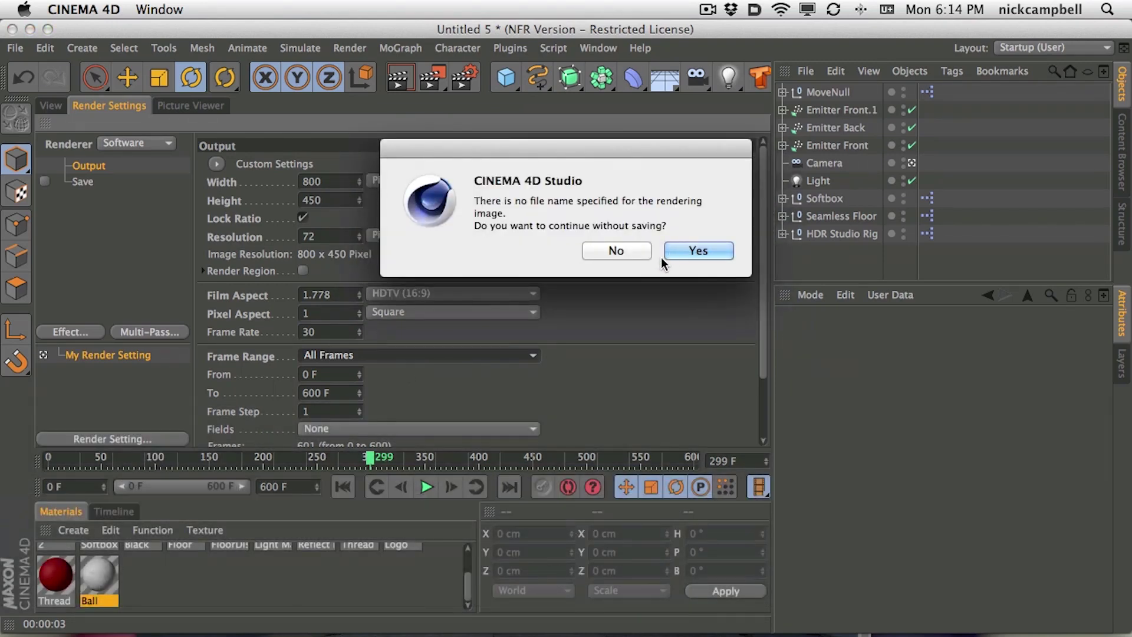
click(687, 250)
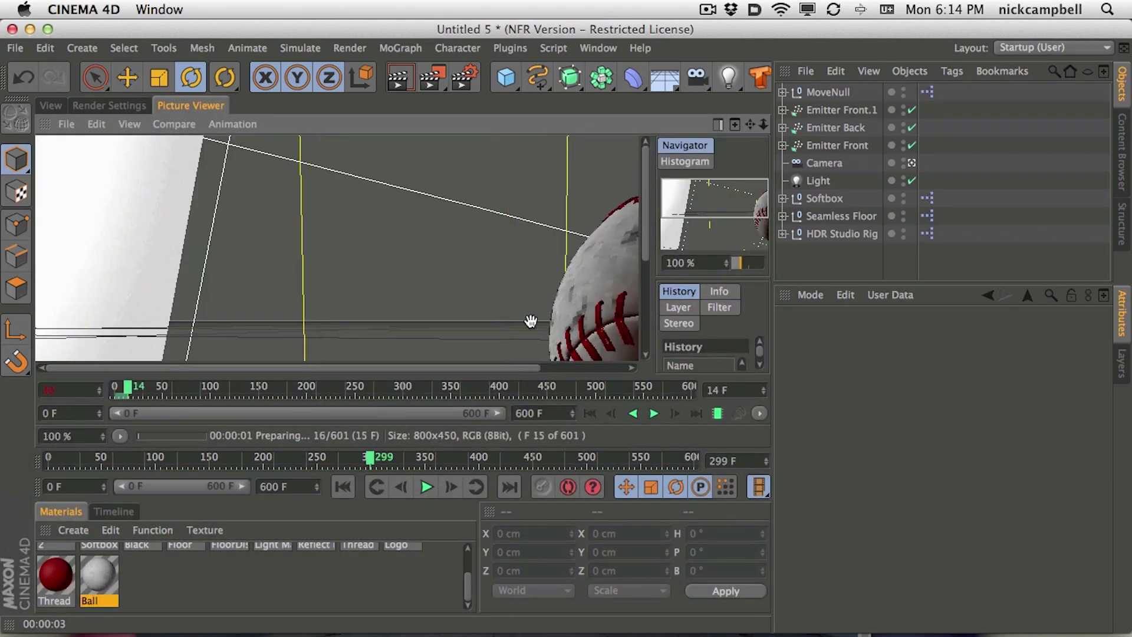
drag(103, 437, 113, 489)
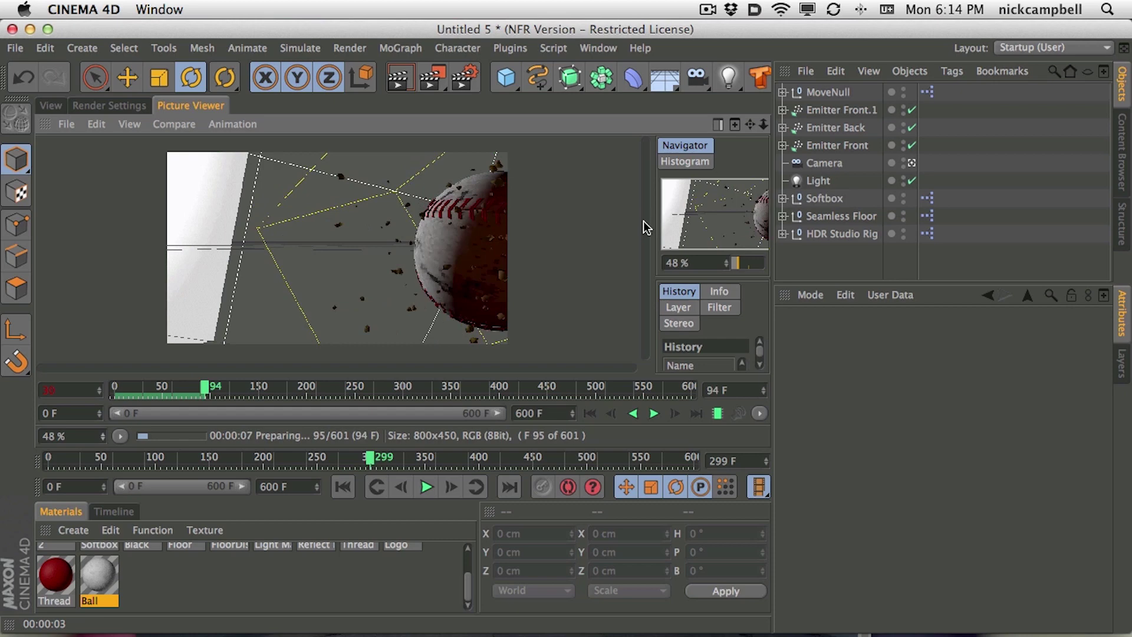
drag(224, 392, 115, 392)
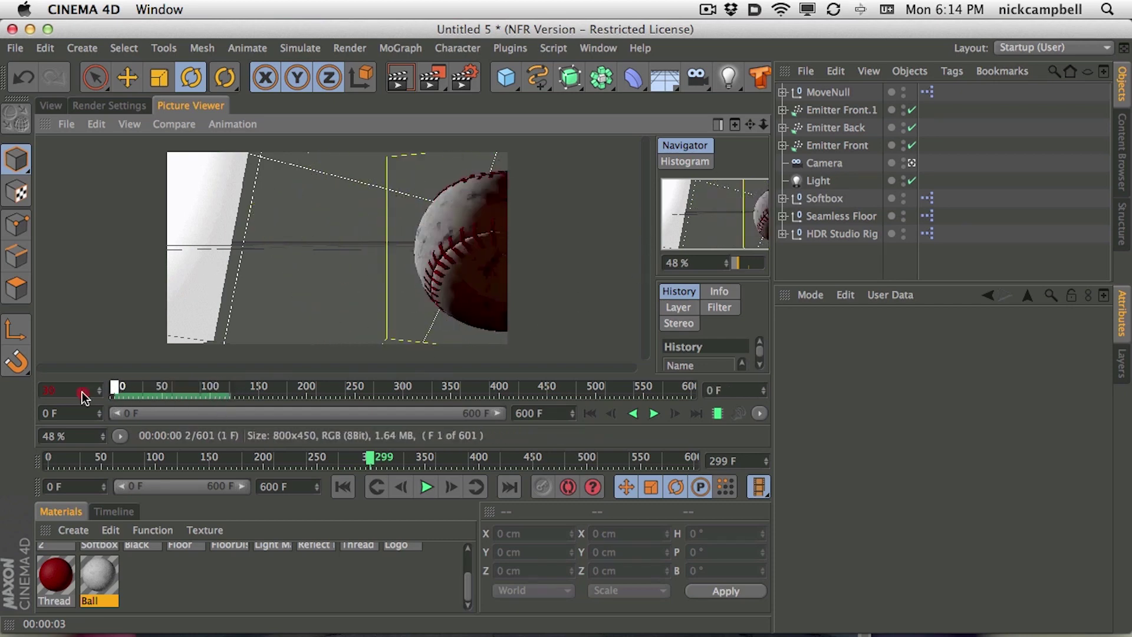
click(654, 412)
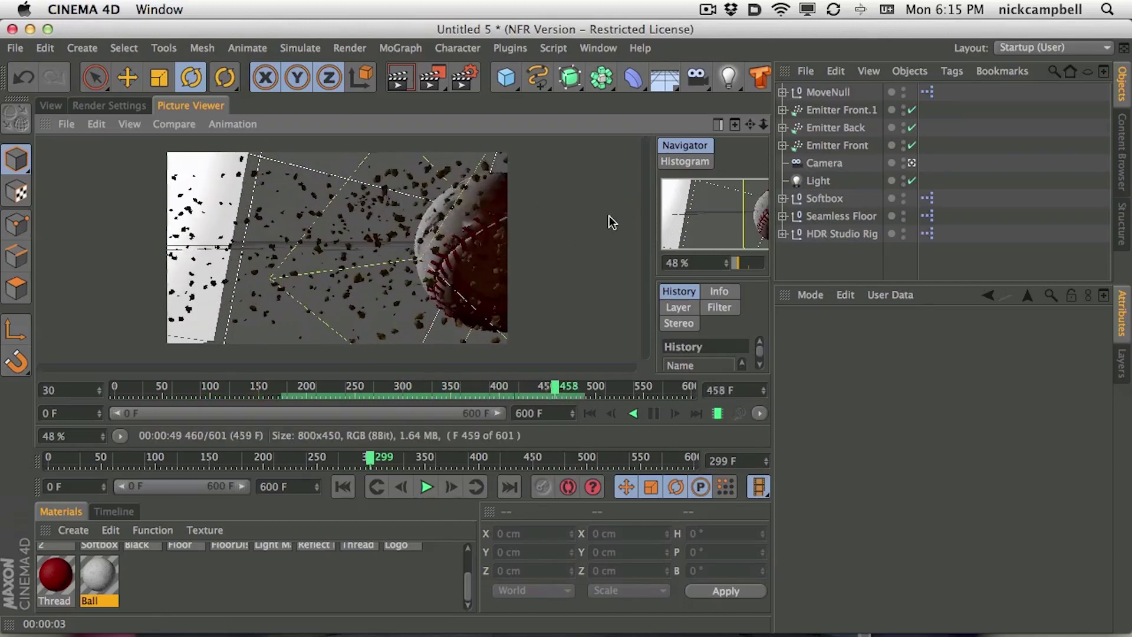
click(132, 105)
Step: Switch the renderer to Physical and save images at 16 Bit/Channel depth
click(127, 143)
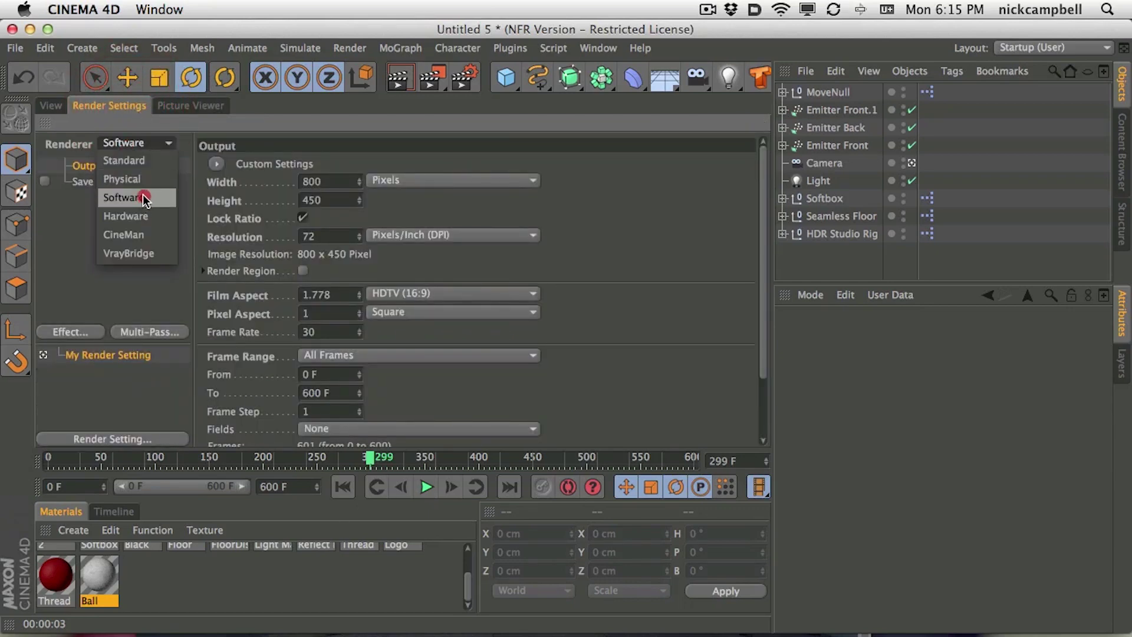
click(143, 180)
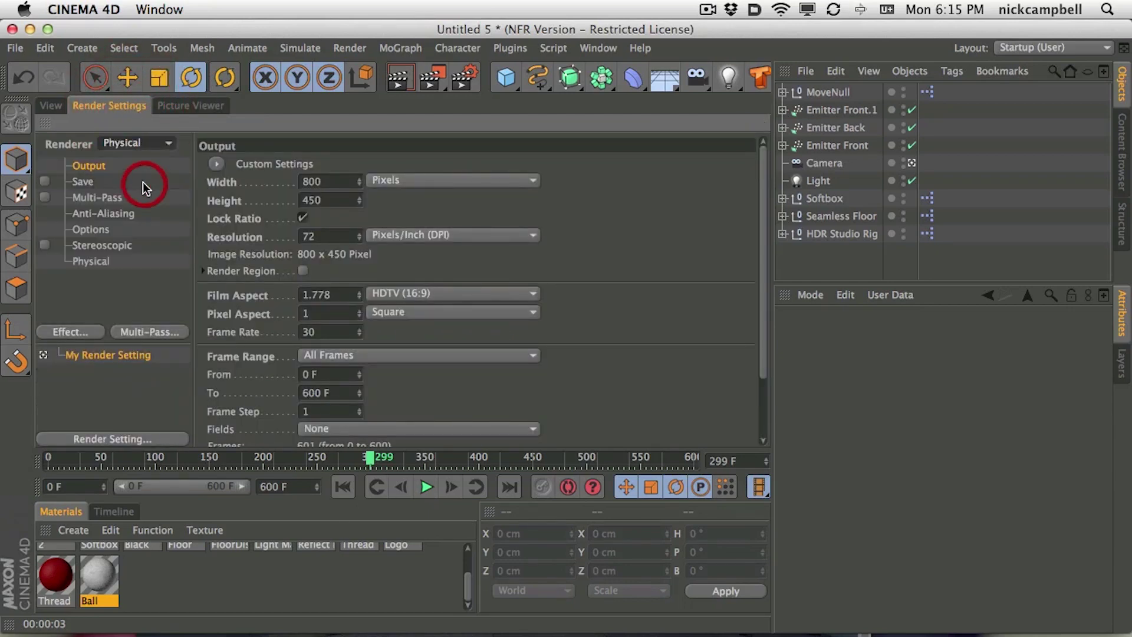
click(82, 182)
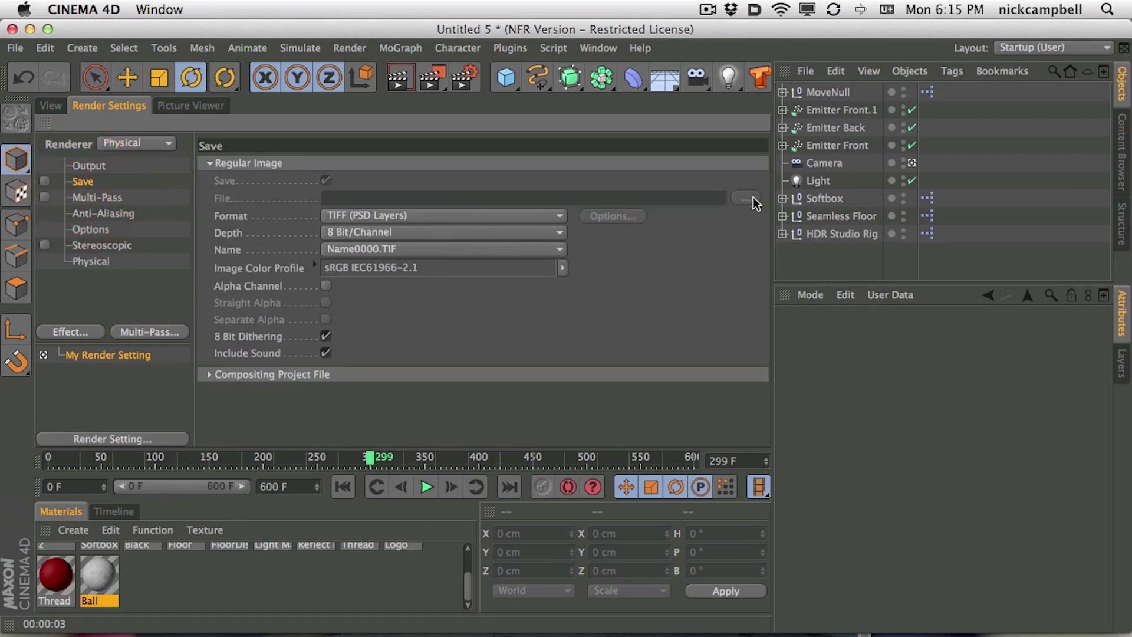
click(372, 233)
click(373, 268)
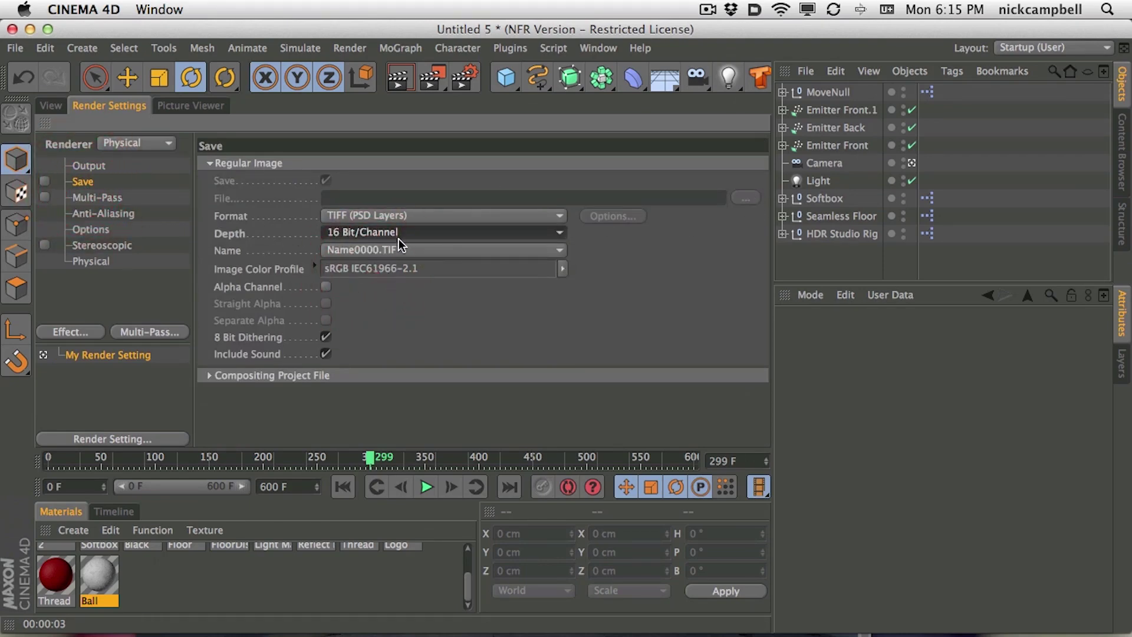
Step: Set the output width to 1280 so the resolution becomes 1280 × 720
click(89, 165)
click(312, 181)
text(1280)
key(Tab)
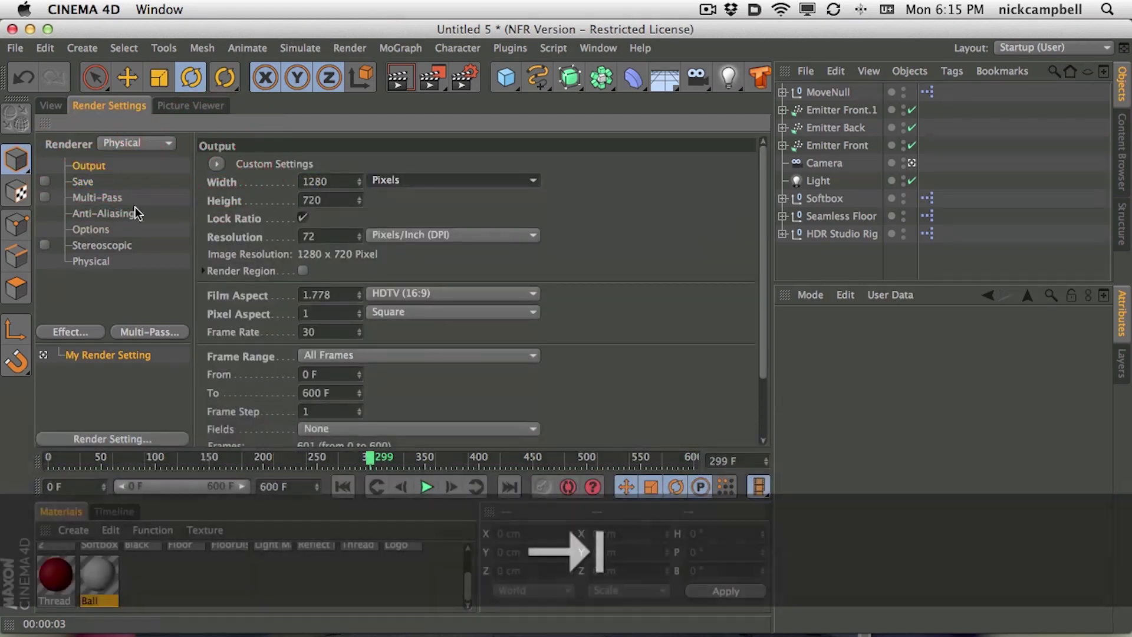
click(100, 263)
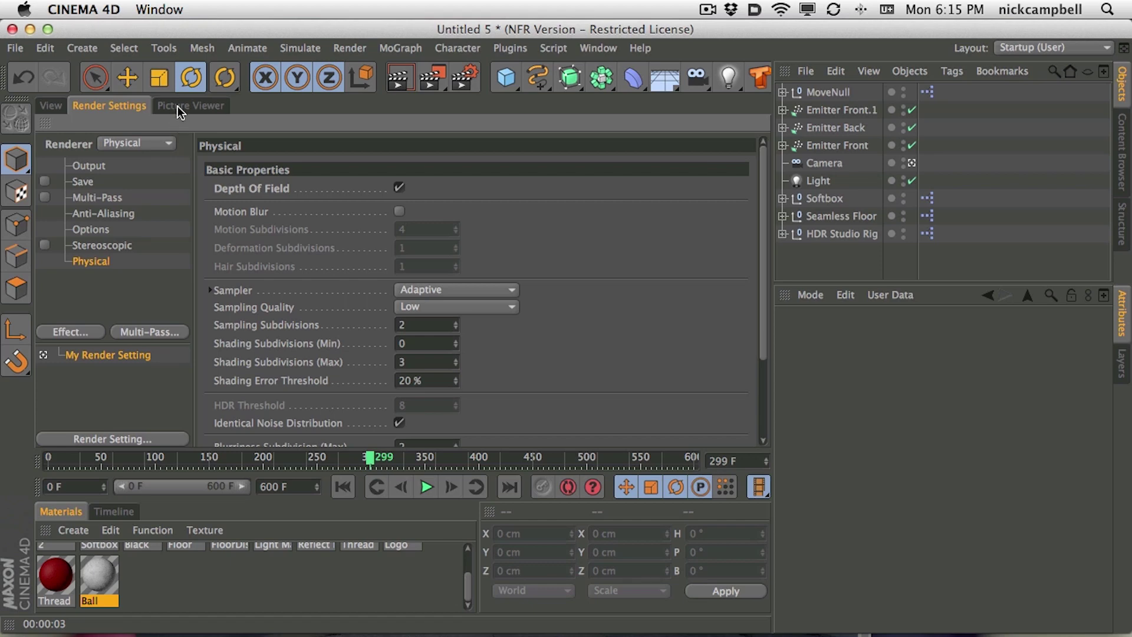
Step: Render the current frame in the viewport and scrub the particle animation to frame 211
click(52, 106)
click(396, 77)
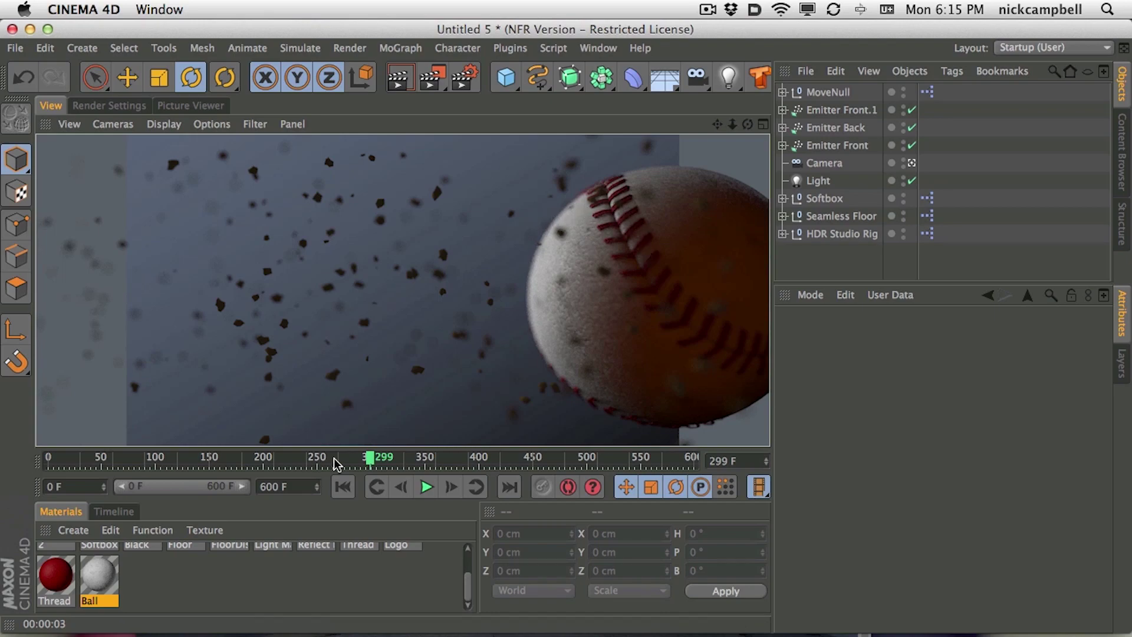
drag(365, 459, 273, 466)
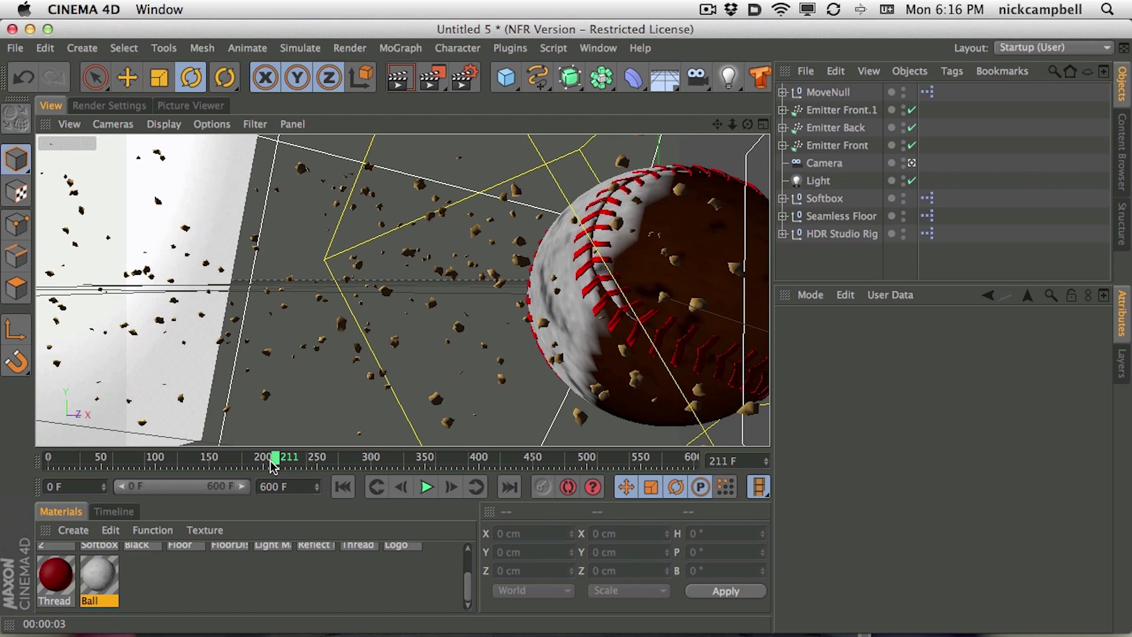
Step: Cycle through running applications and bring up the launcher to find After Effects
key(super+Tab)
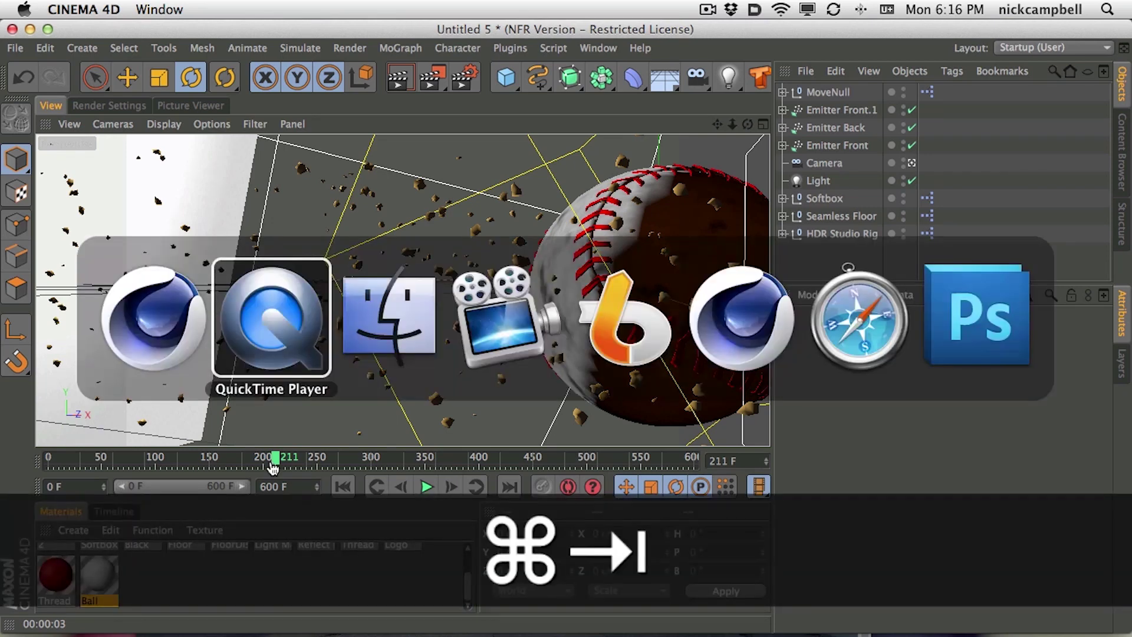
key(super+Tab)
key(super+space)
Step: Launch After Effects via 'aft' in the launcher and maximise its window
text(a)
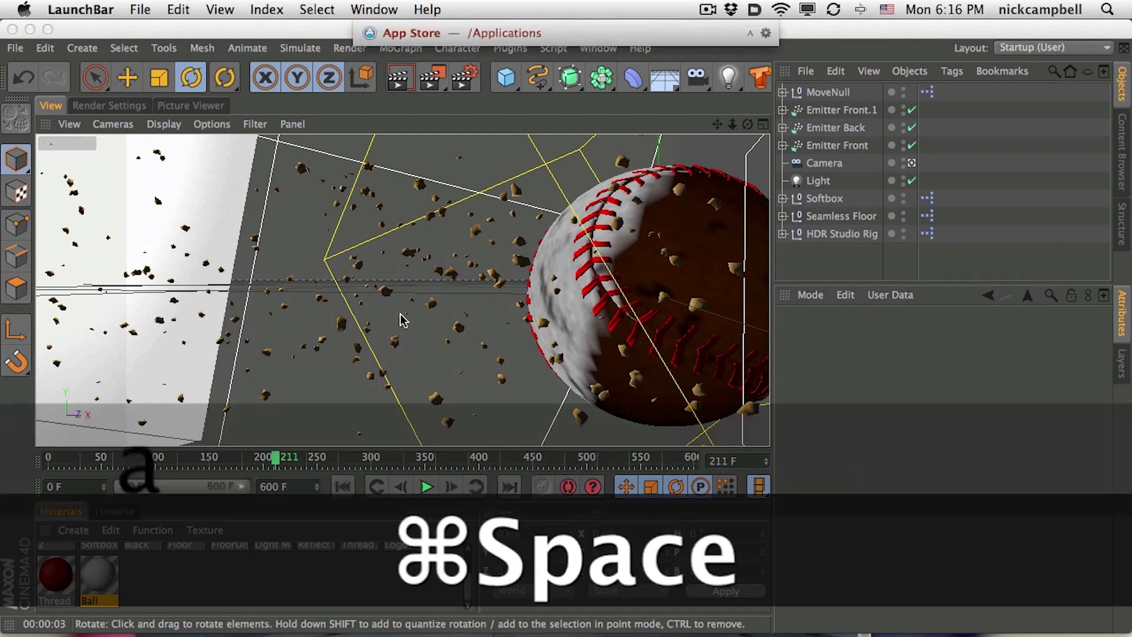
text(ft)
key(Return)
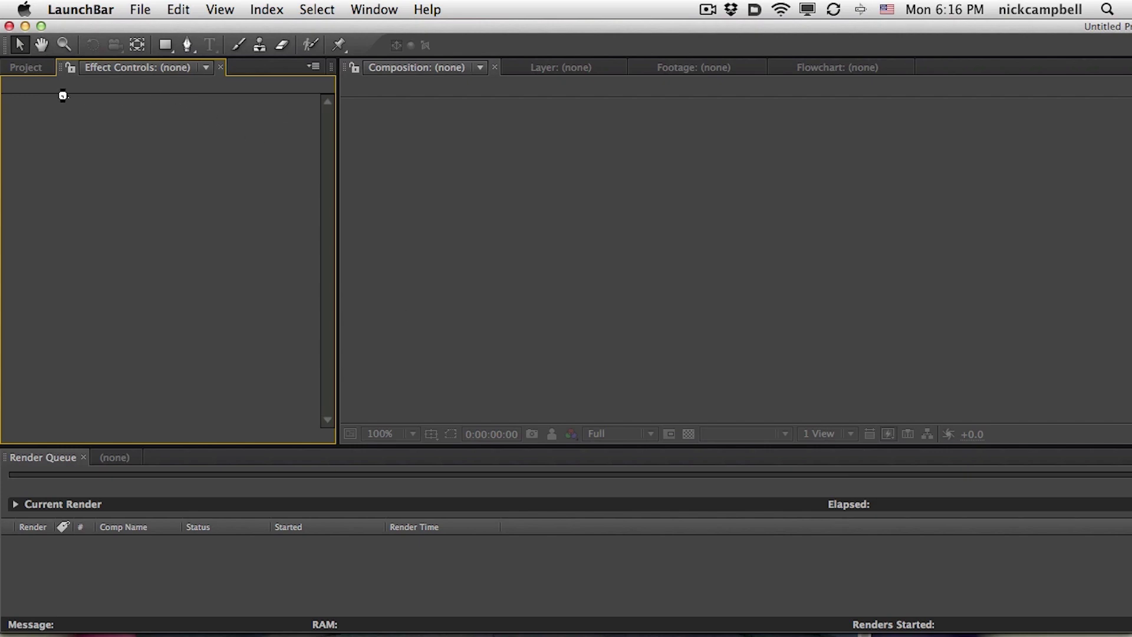
click(43, 26)
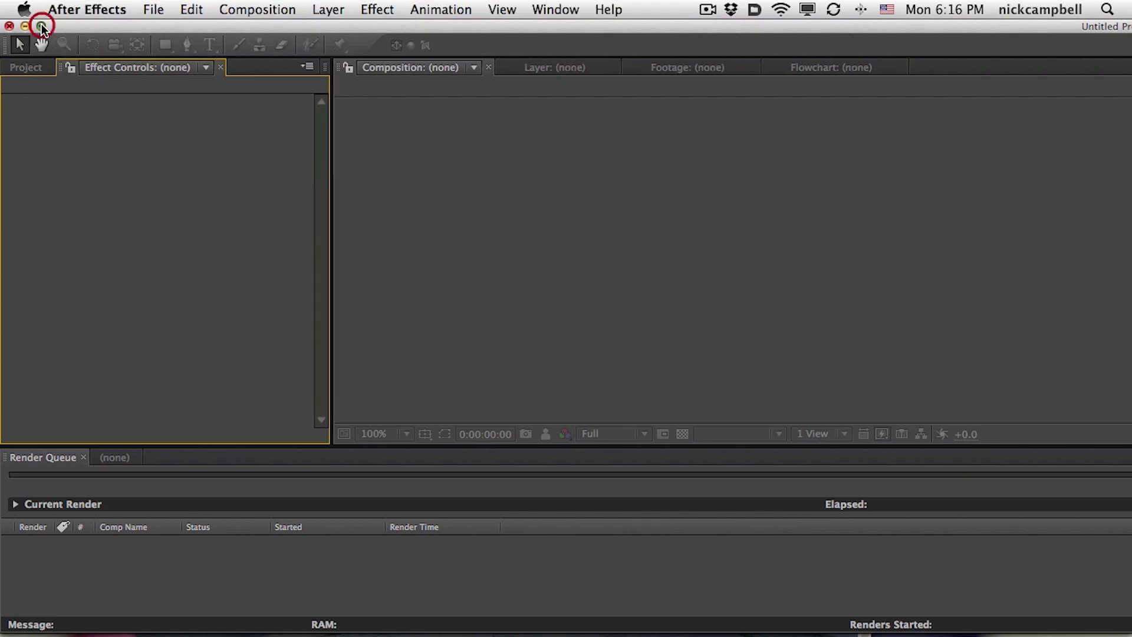
Step: Open the recent MeatPlantandBaseballComp project
click(152, 10)
mouse_move(347, 64)
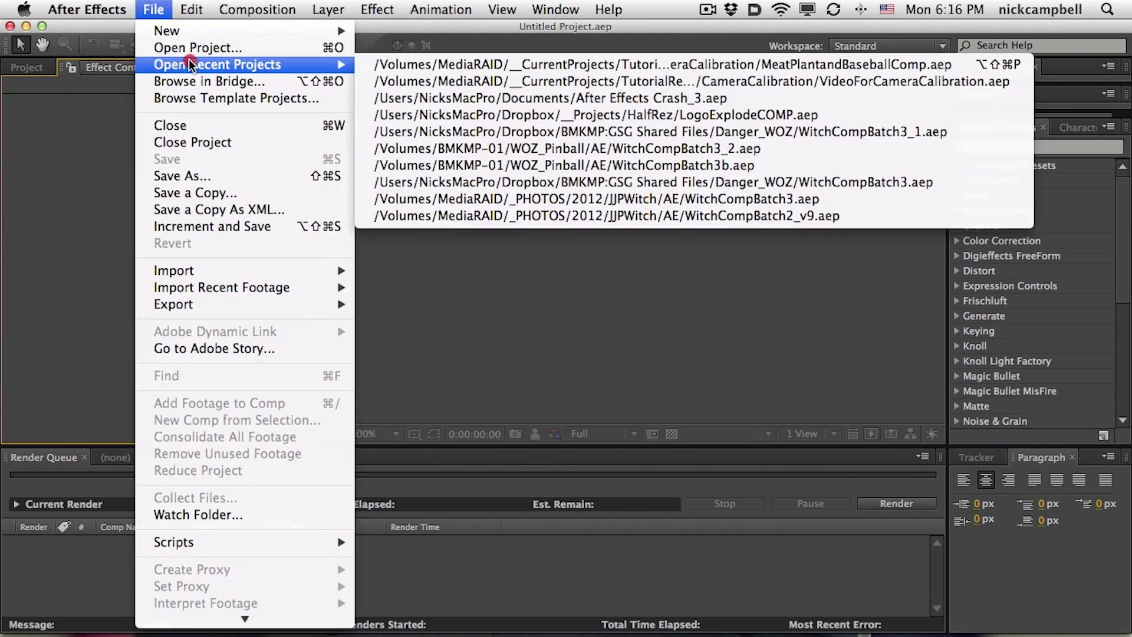
click(529, 66)
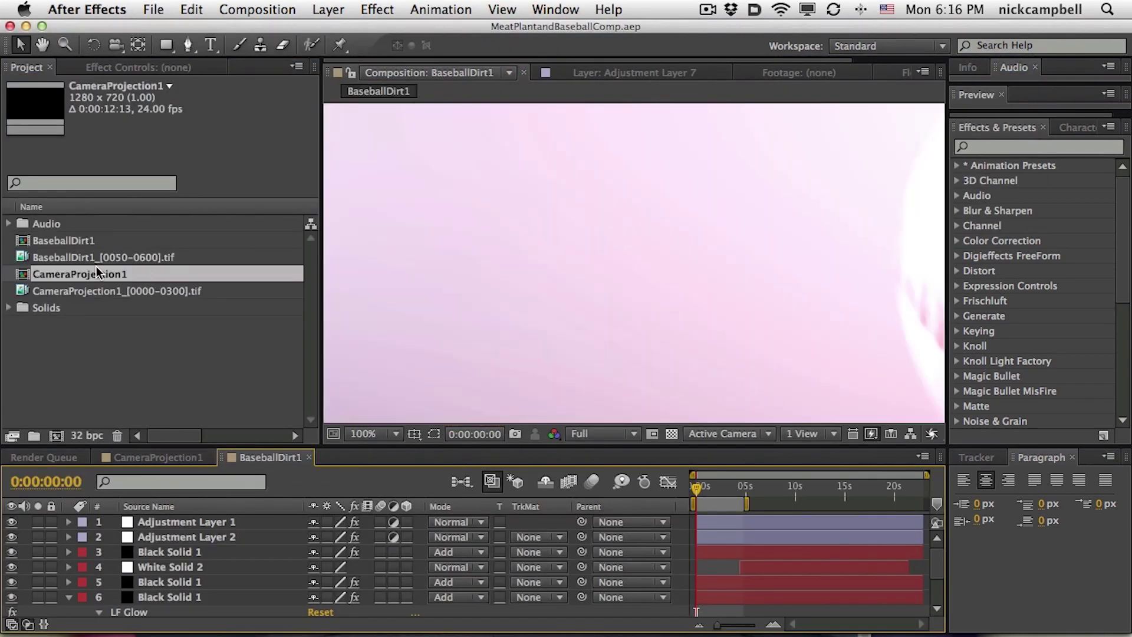
Step: Select the BaseballDirt1 composition and view it at 50% magnification and half resolution
click(85, 243)
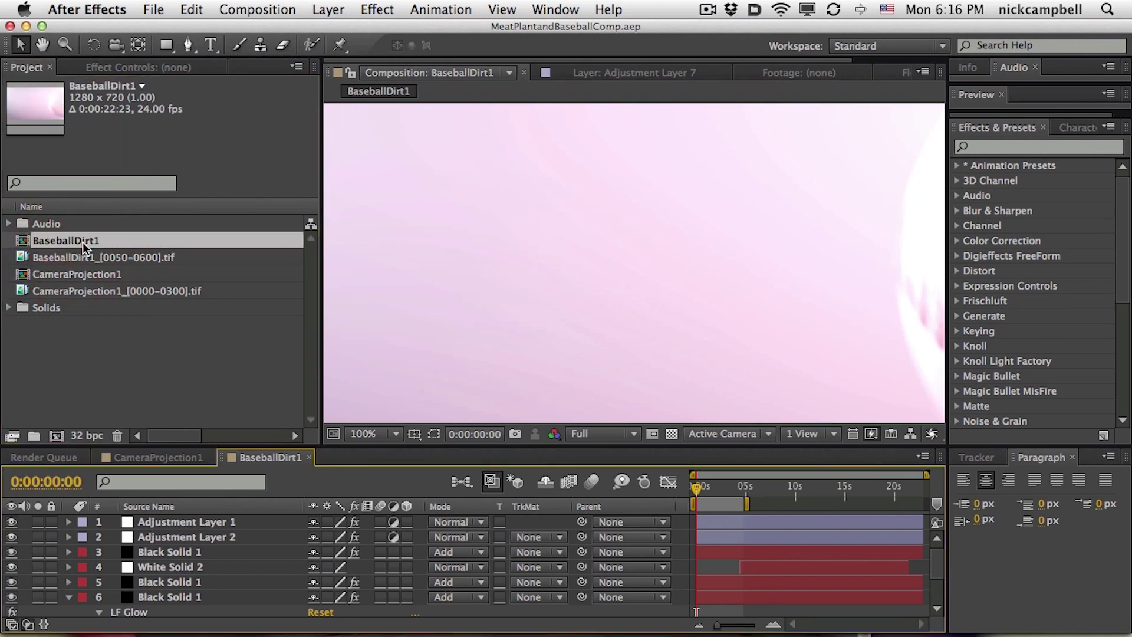
click(81, 239)
click(372, 434)
click(399, 497)
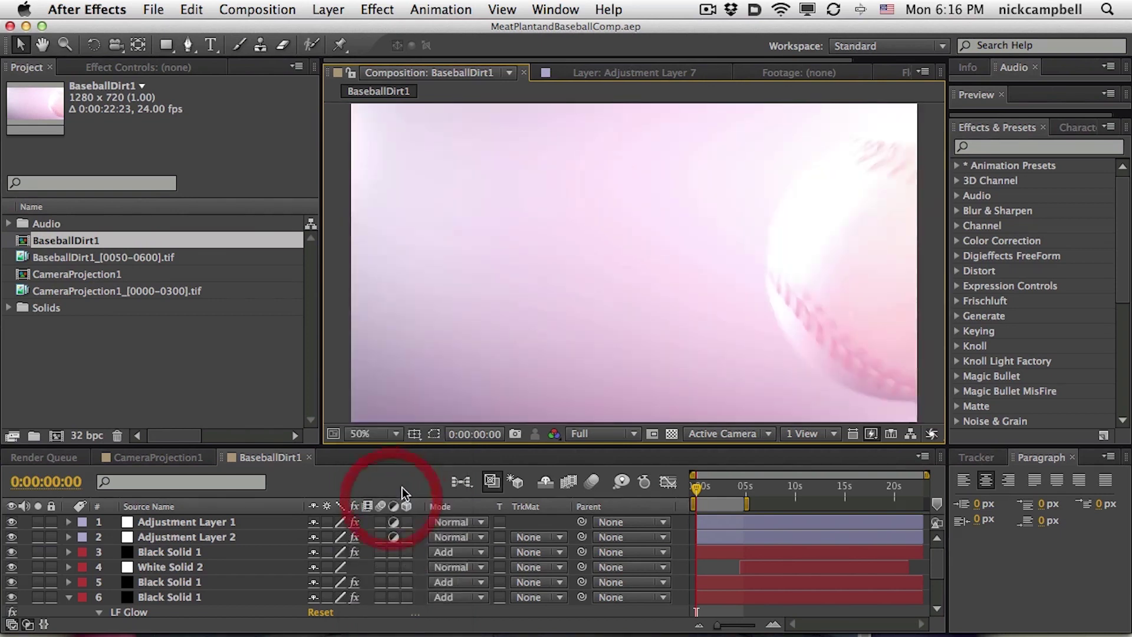
drag(580, 446, 584, 459)
click(592, 449)
click(599, 505)
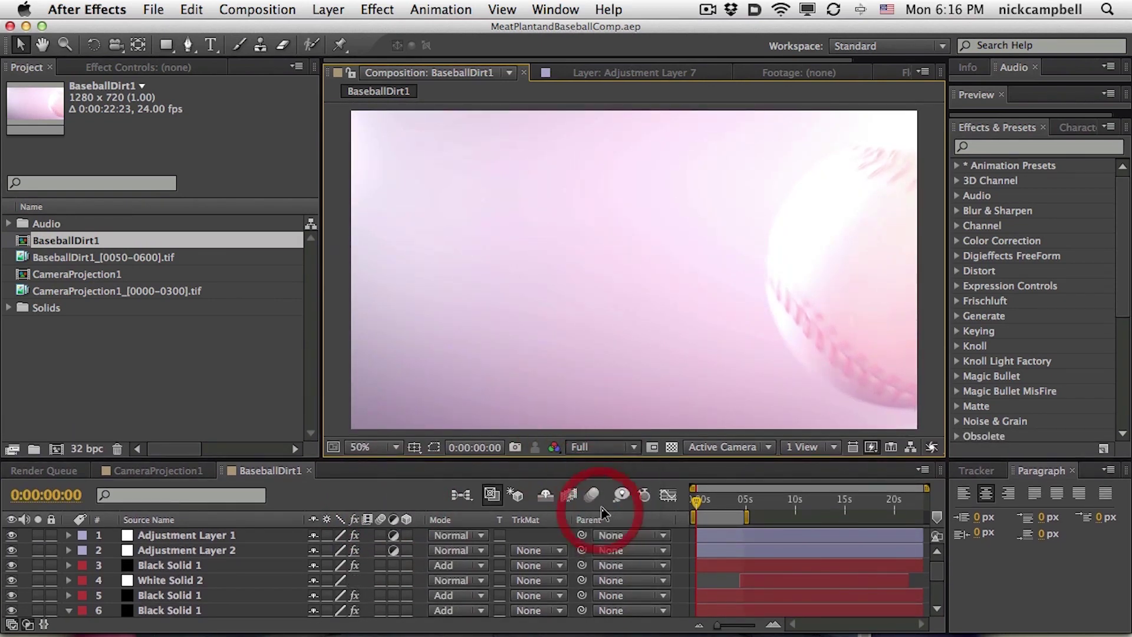
Step: Jump to 2:16, solo the TIFF footage layer 8, and open it in the Layer panel
click(722, 500)
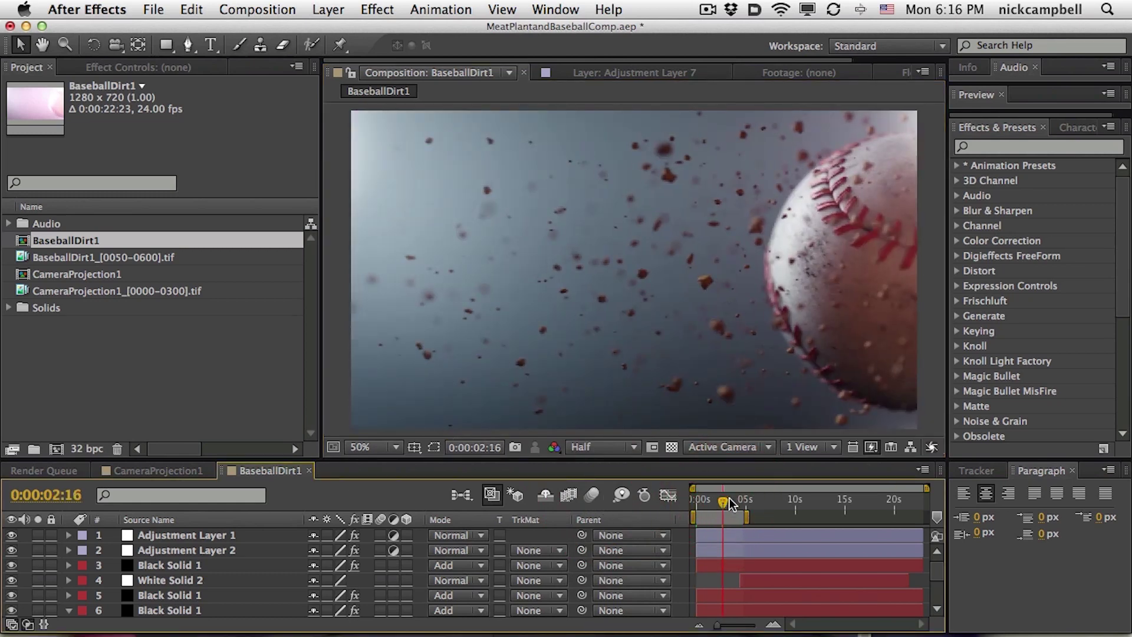
scroll(215, 579, down, 3)
click(215, 391)
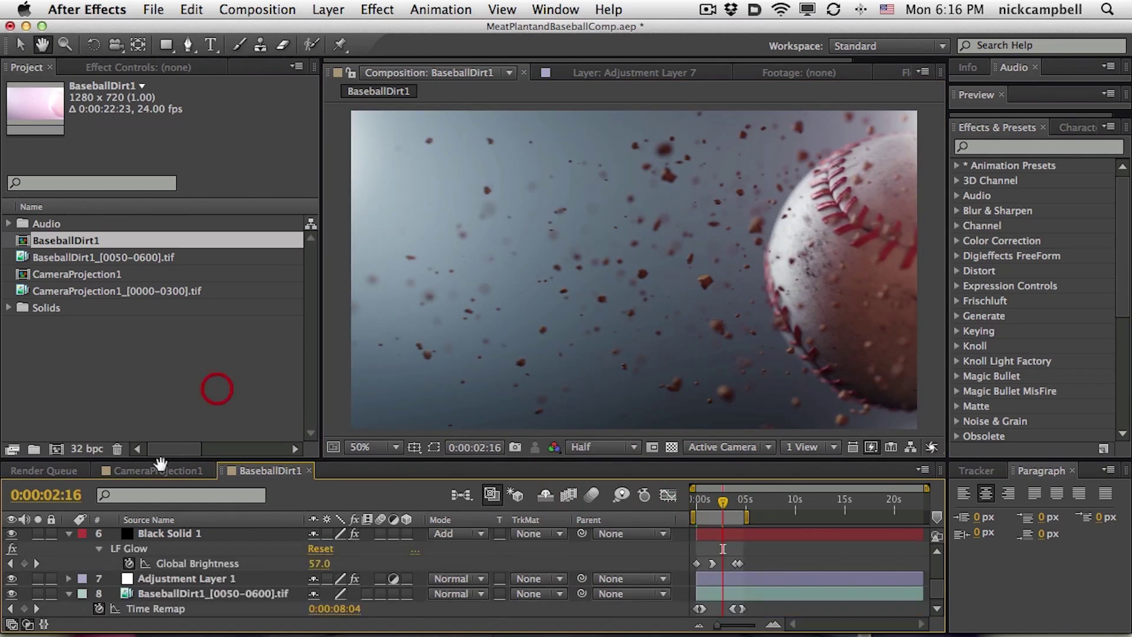
click(38, 593)
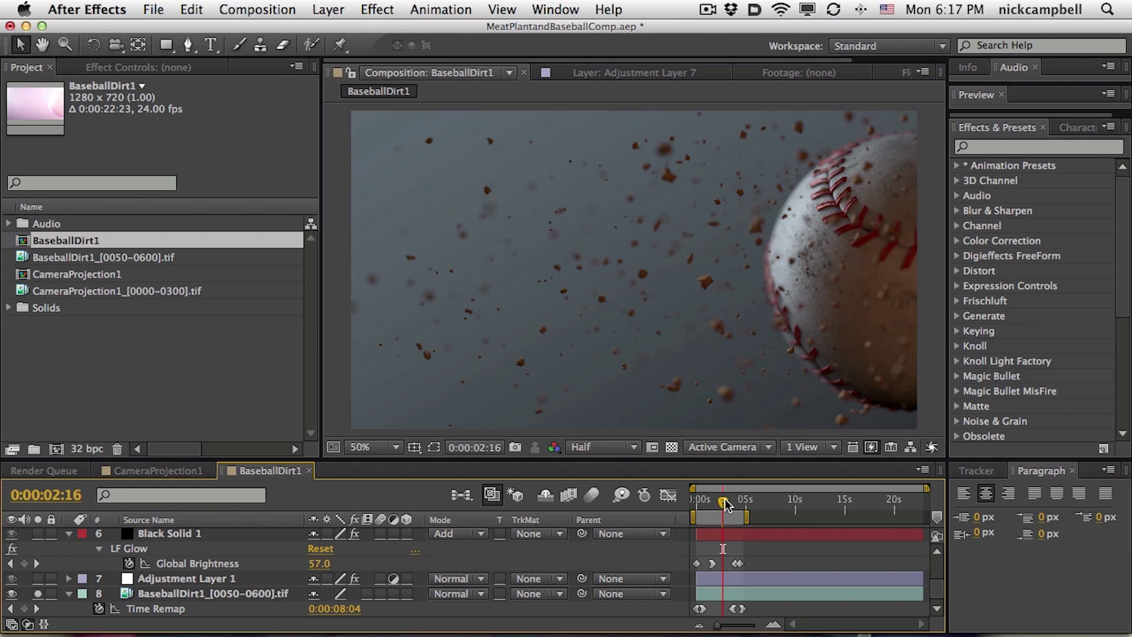
double_click(180, 595)
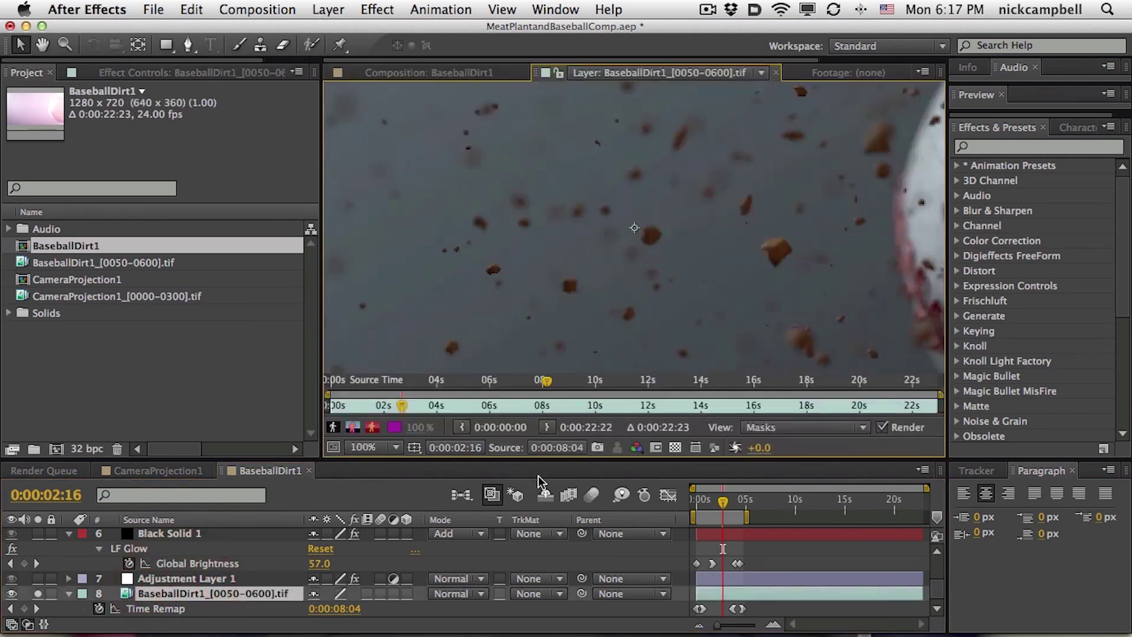
Step: Set the Layer panel view to 50% and scrub through the dirt burst footage
click(394, 448)
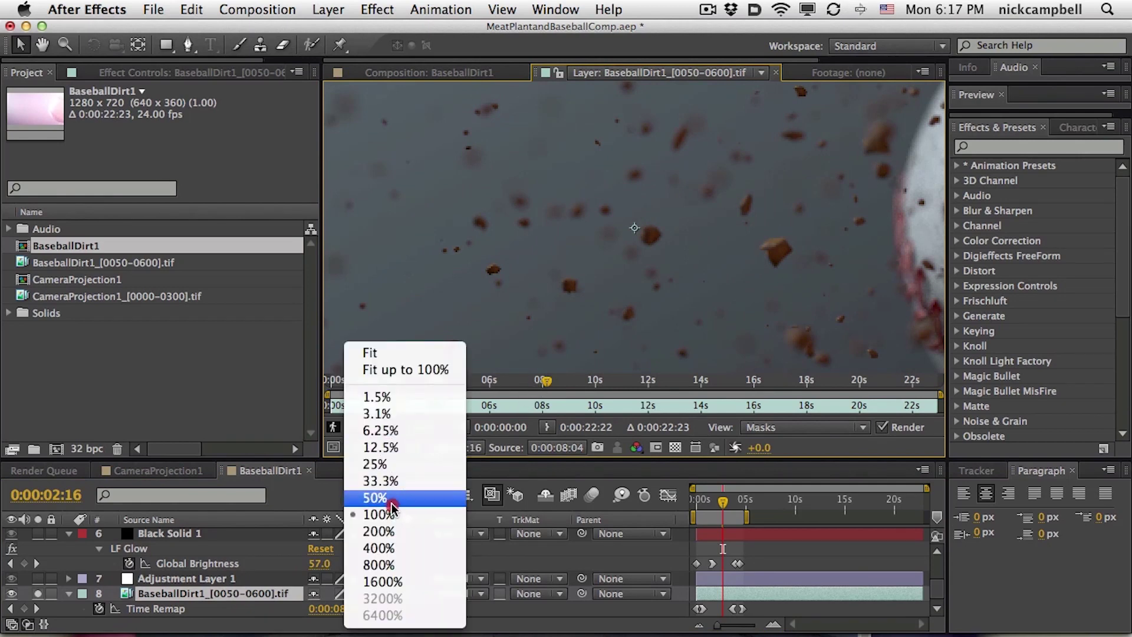
click(379, 498)
click(398, 408)
drag(398, 407, 507, 407)
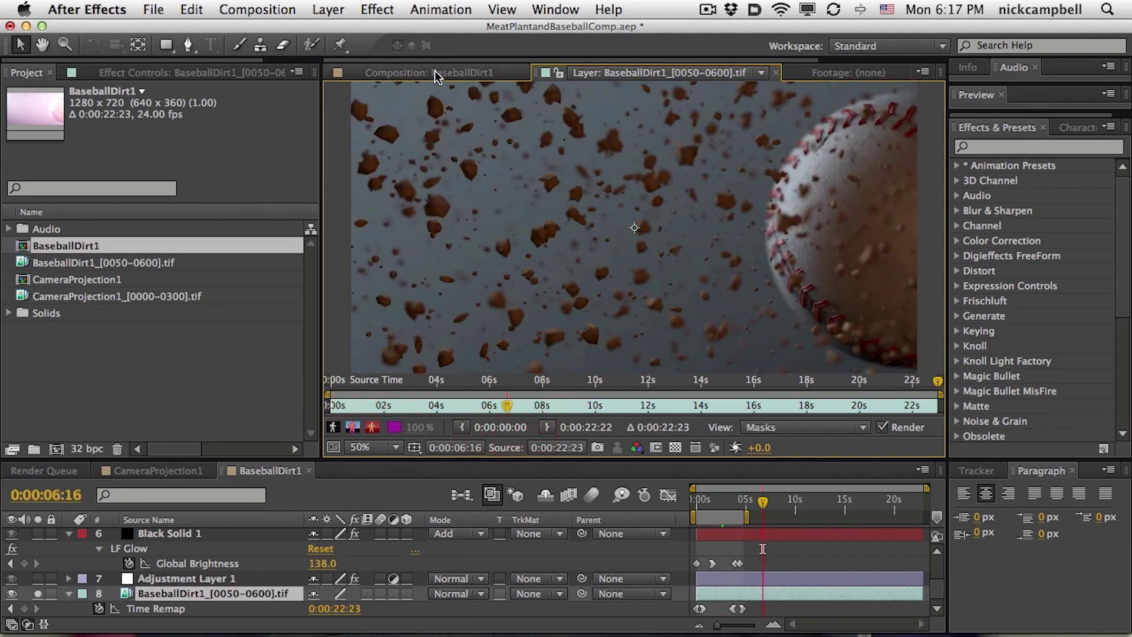
Step: Build the BaseballDirt2 composition from the BaseballDirt1 TIFF sequence and scrub it
click(436, 72)
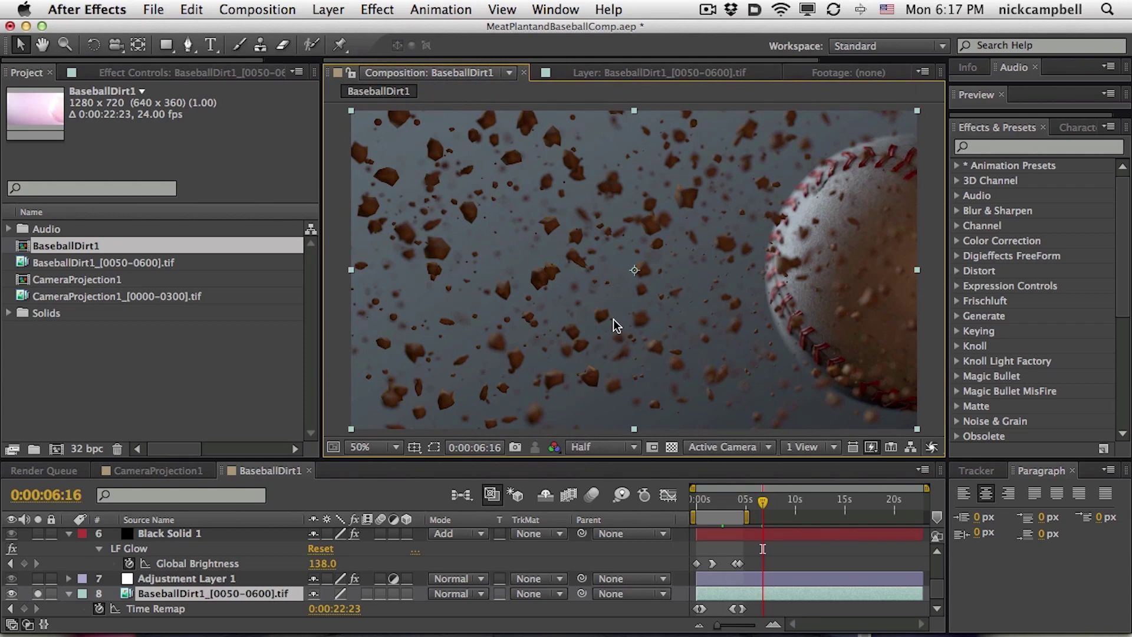
drag(65, 267, 56, 449)
mouse_move(710, 500)
mouse_down()
mouse_move(828, 500)
mouse_move(713, 500)
mouse_move(892, 483)
mouse_move(847, 504)
mouse_move(720, 501)
mouse_move(662, 518)
mouse_move(727, 512)
mouse_move(705, 508)
mouse_move(720, 502)
mouse_up()
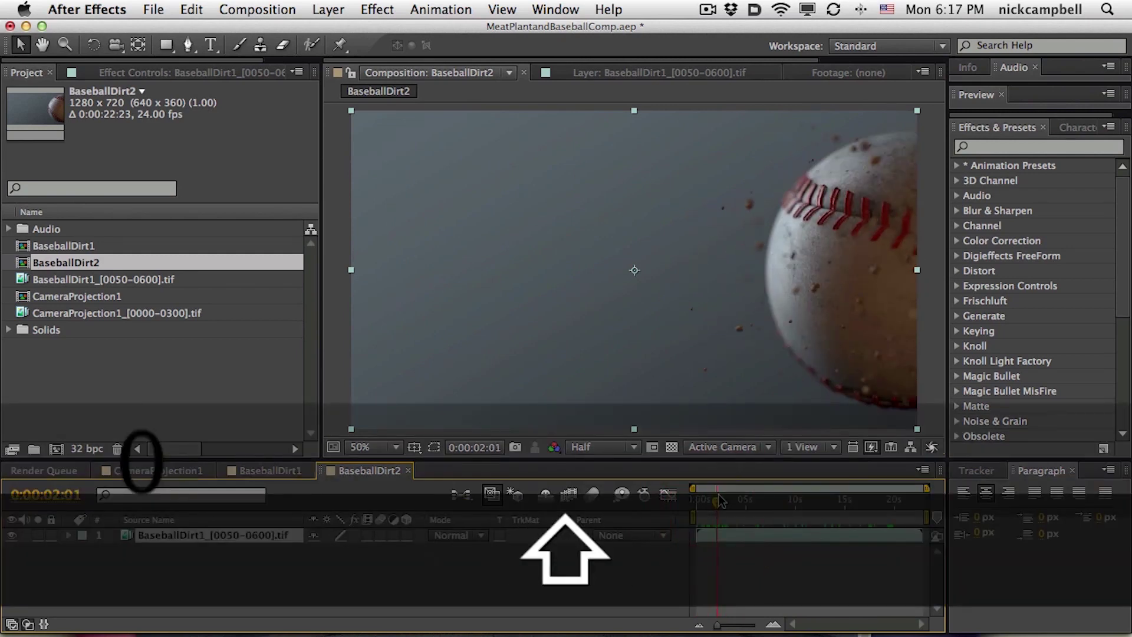
Step: Preview the new composition, then scrub from the start to around five seconds
key(space)
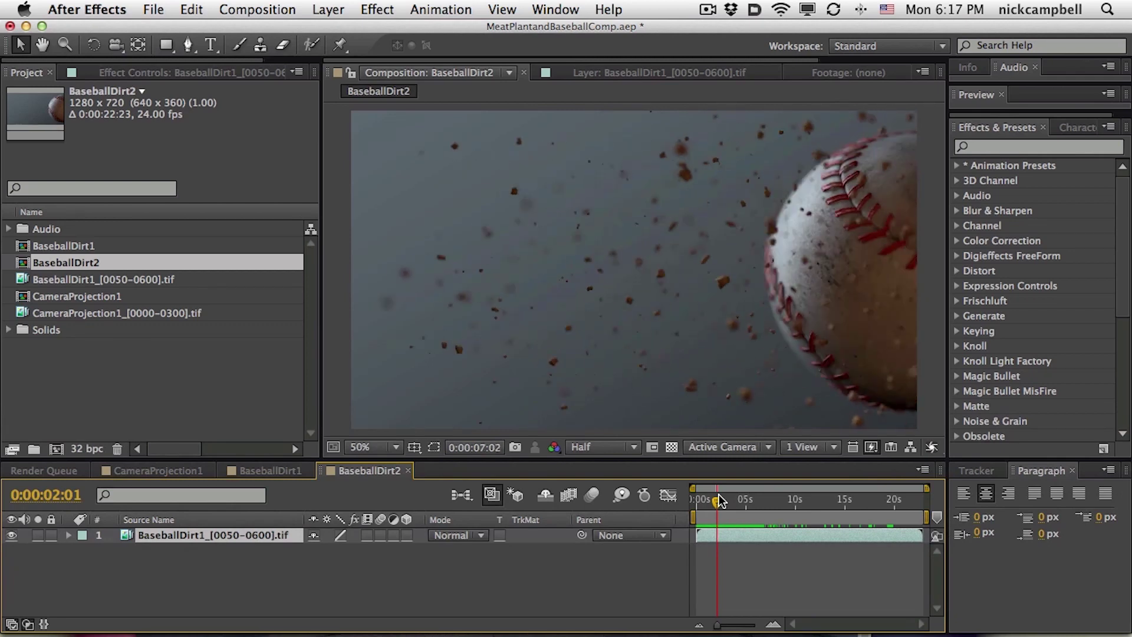
key(space)
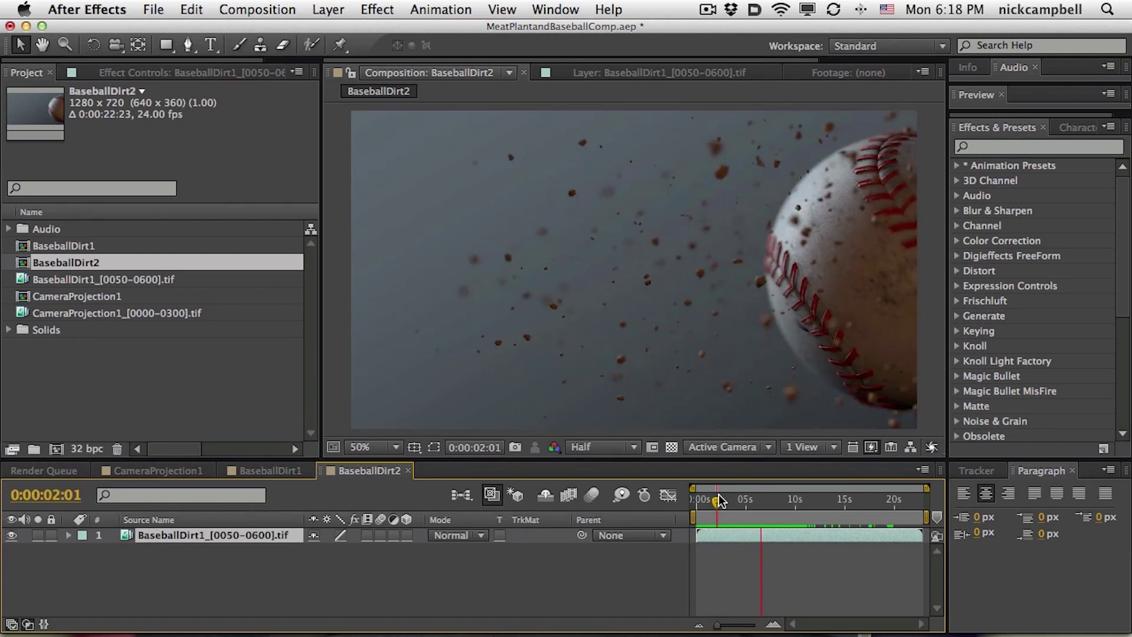
click(719, 501)
drag(719, 500, 879, 511)
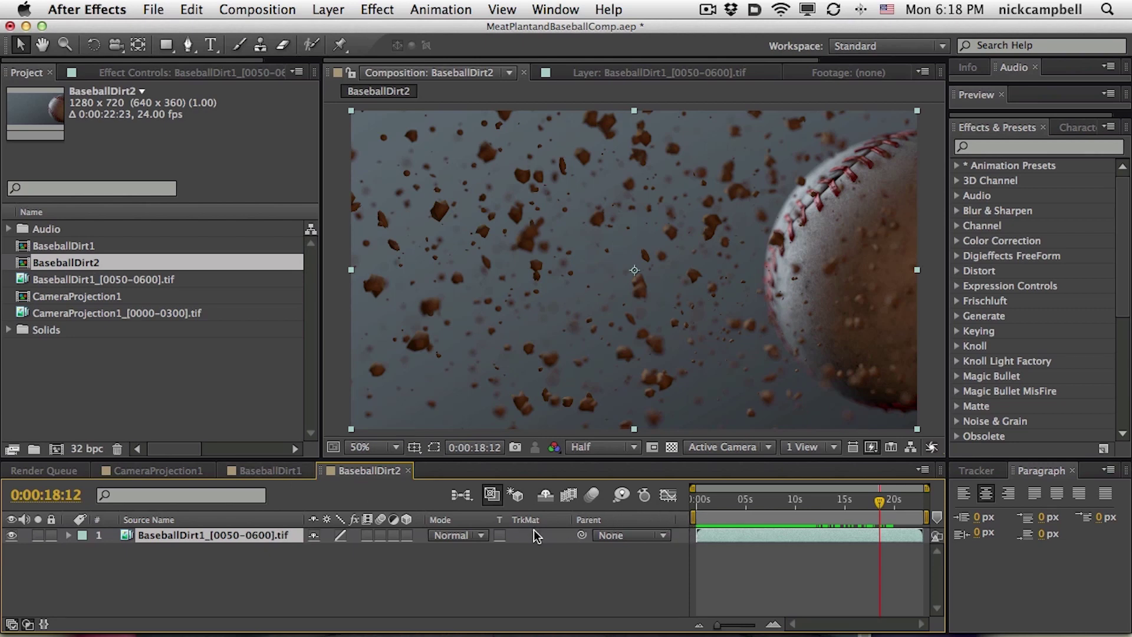
Step: Hide the Parent and Modes columns and widen the timeline graph area
right_click(588, 523)
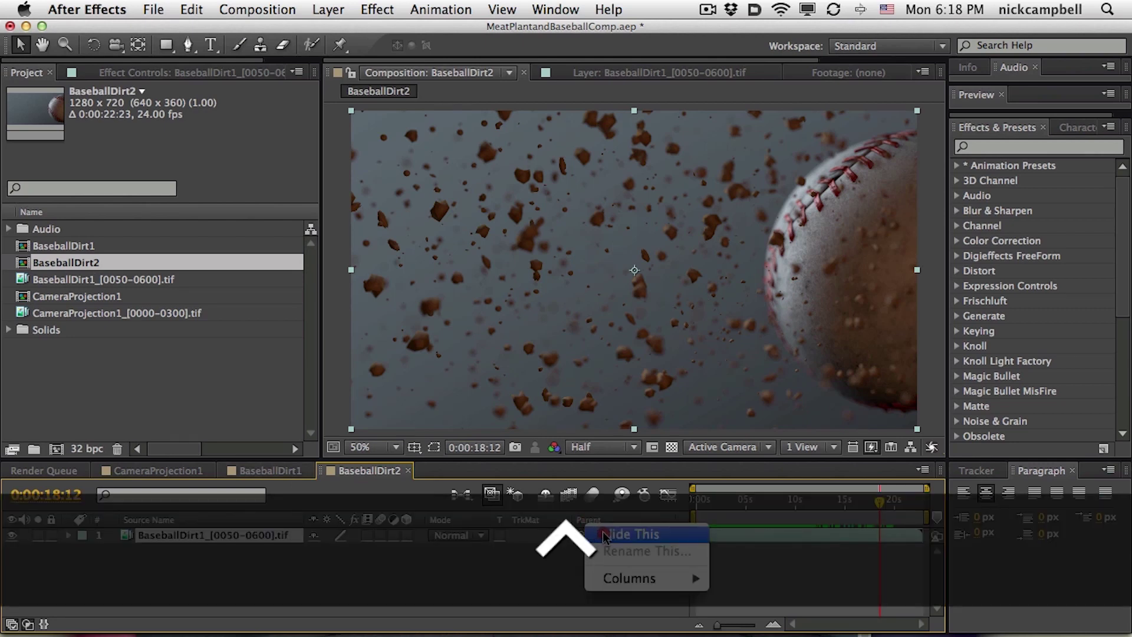
click(604, 534)
right_click(529, 522)
click(543, 536)
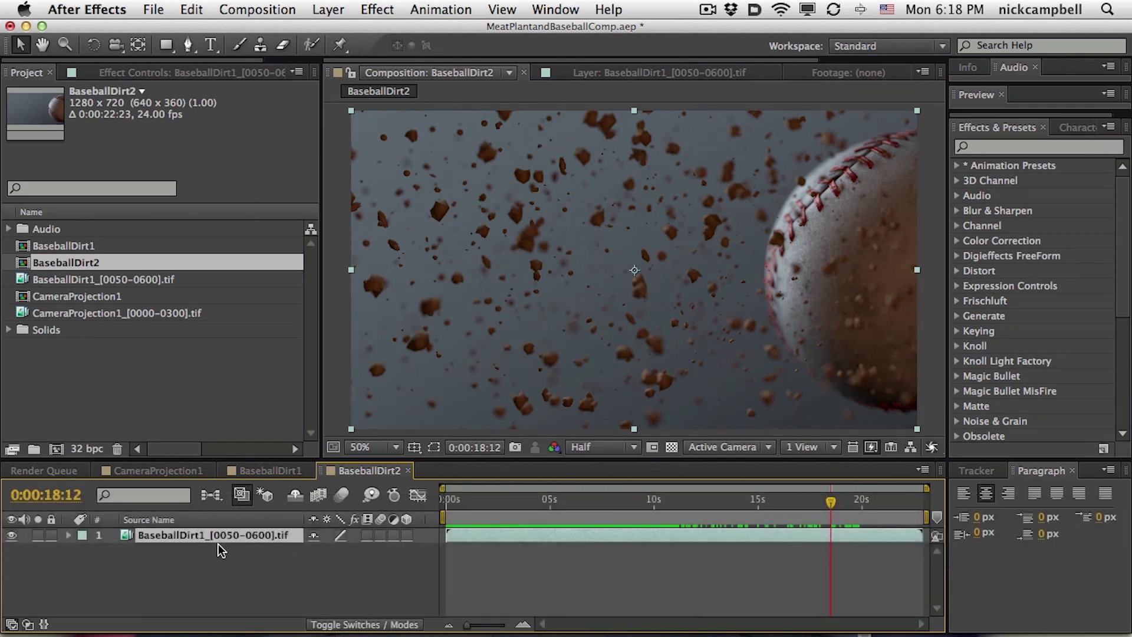
drag(439, 566, 351, 566)
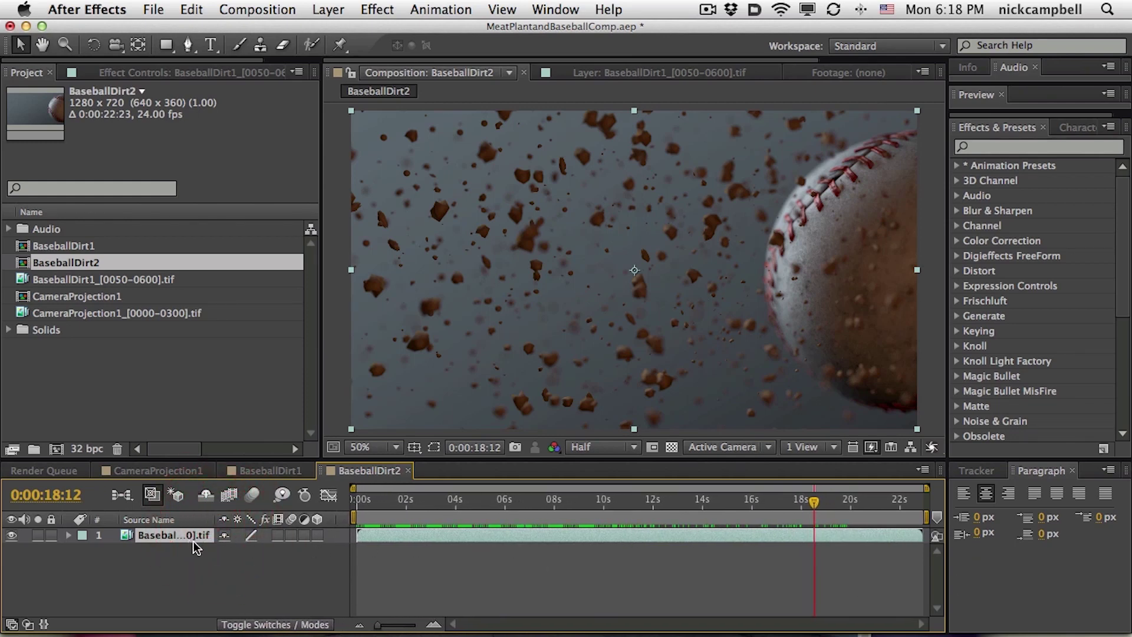
click(190, 565)
click(183, 532)
Step: Enable time remapping on the footage layer with Cmd+Opt+T, checking Layer > Time
key(super+alt+t)
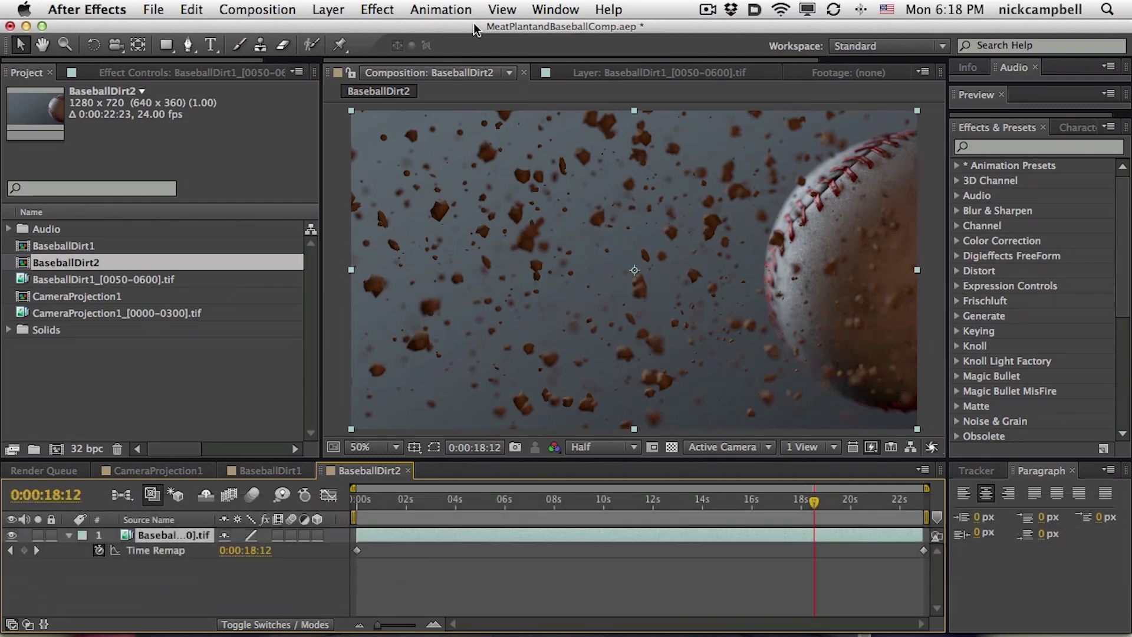
click(368, 10)
mouse_move(337, 4)
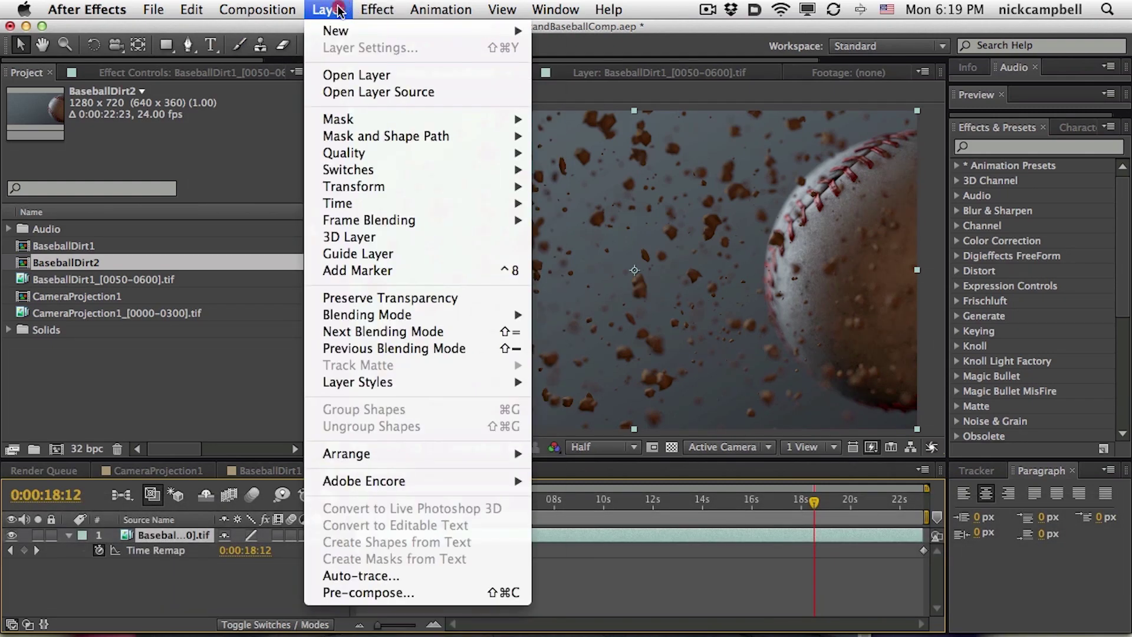
click(399, 203)
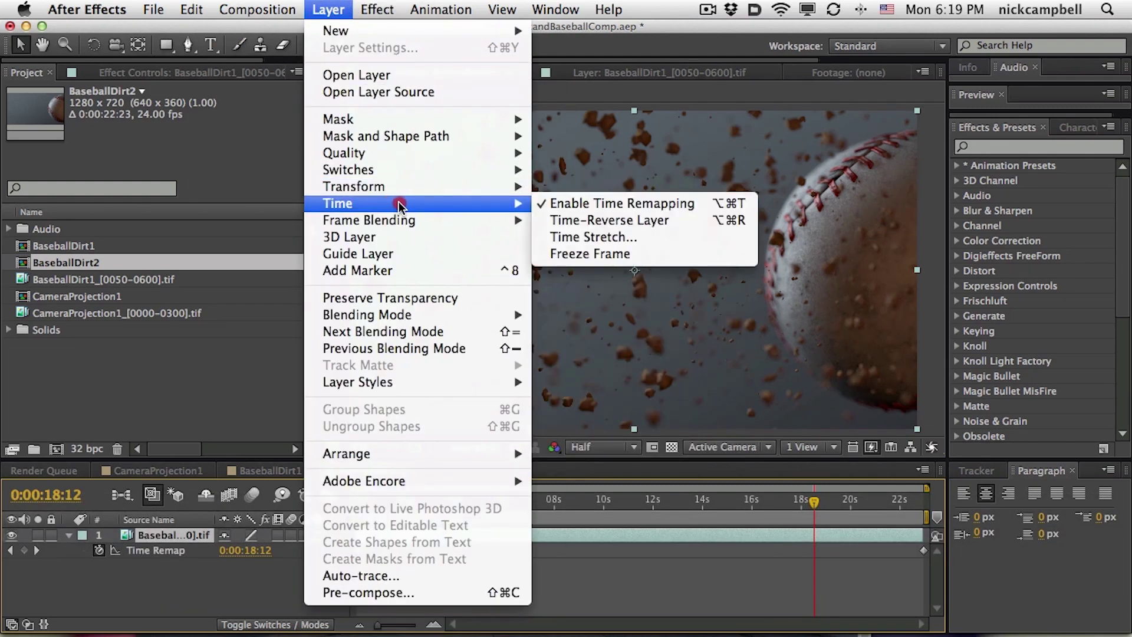
click(655, 207)
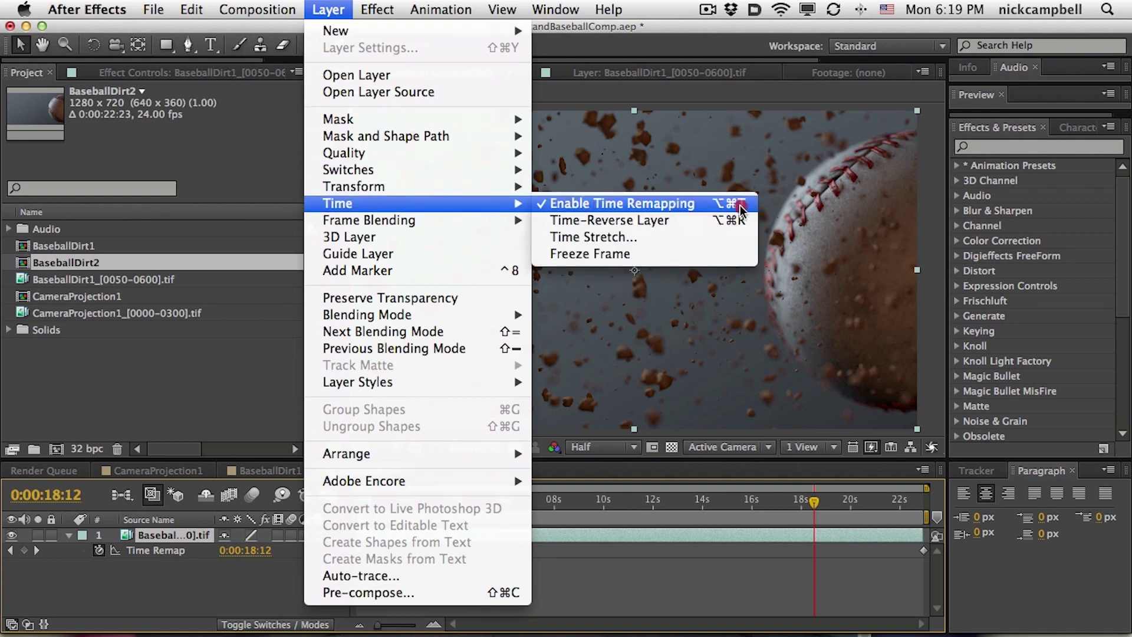
click(729, 207)
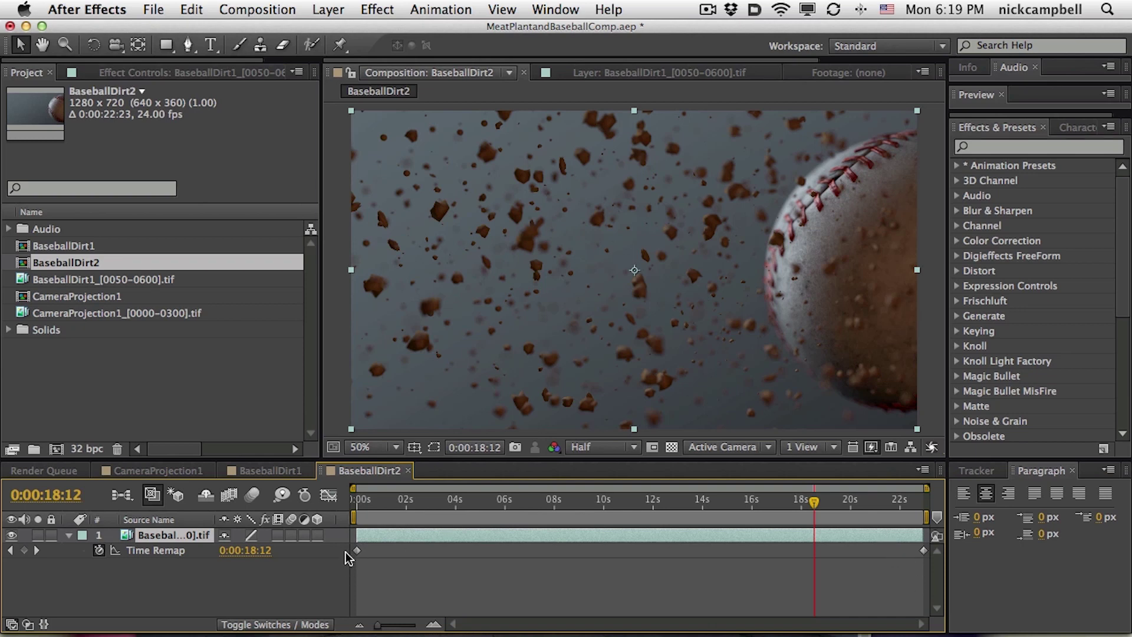
drag(363, 504, 350, 504)
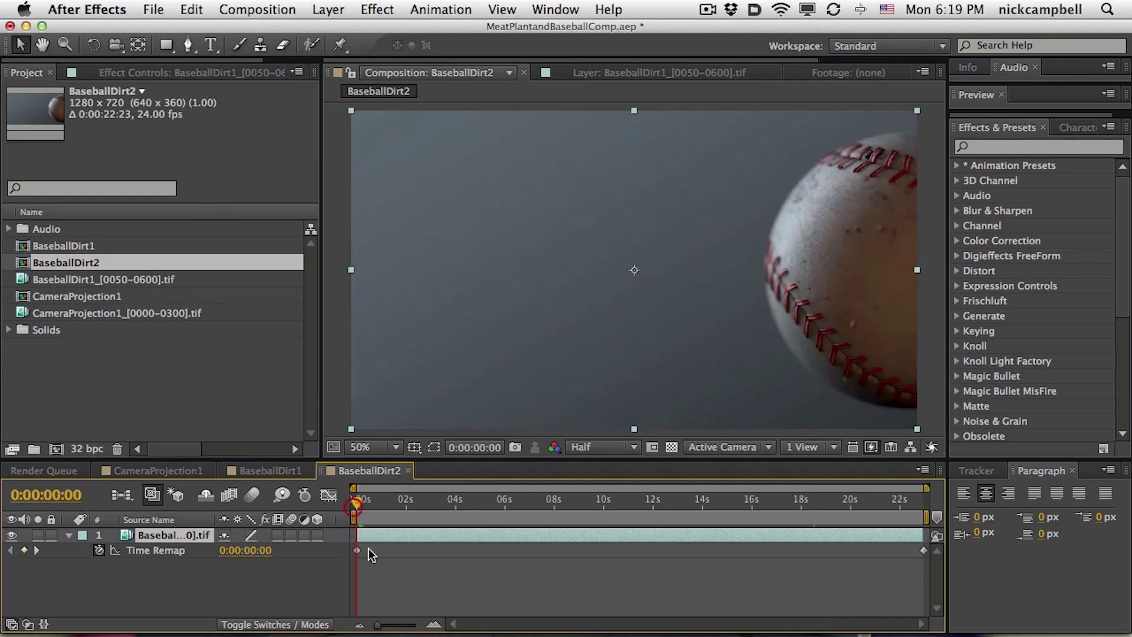
drag(906, 507, 978, 522)
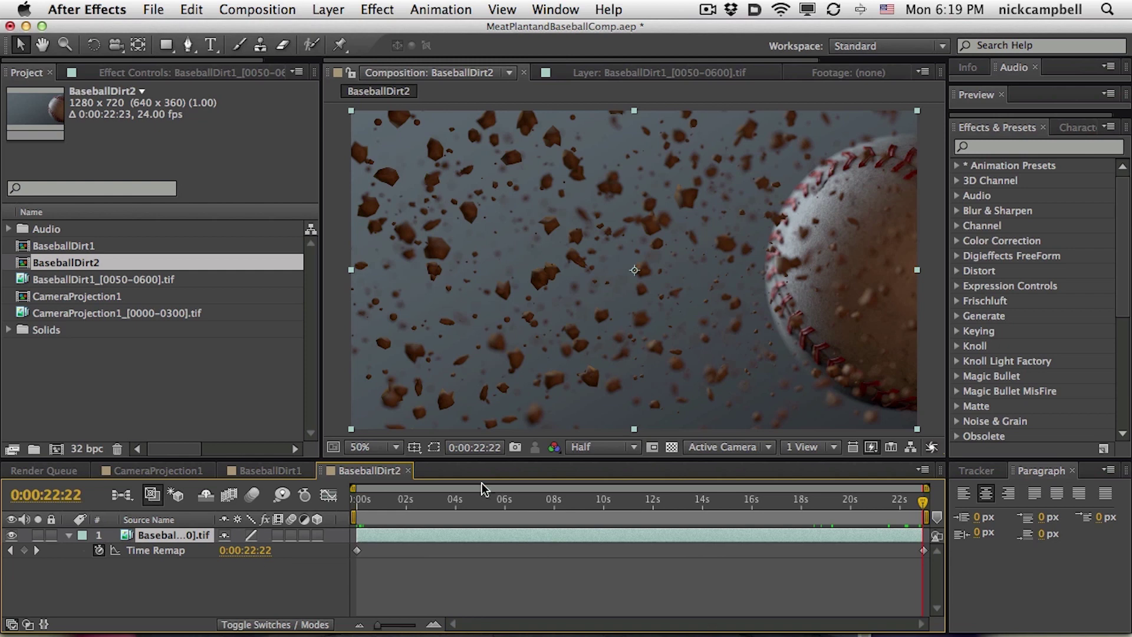
drag(923, 551, 921, 551)
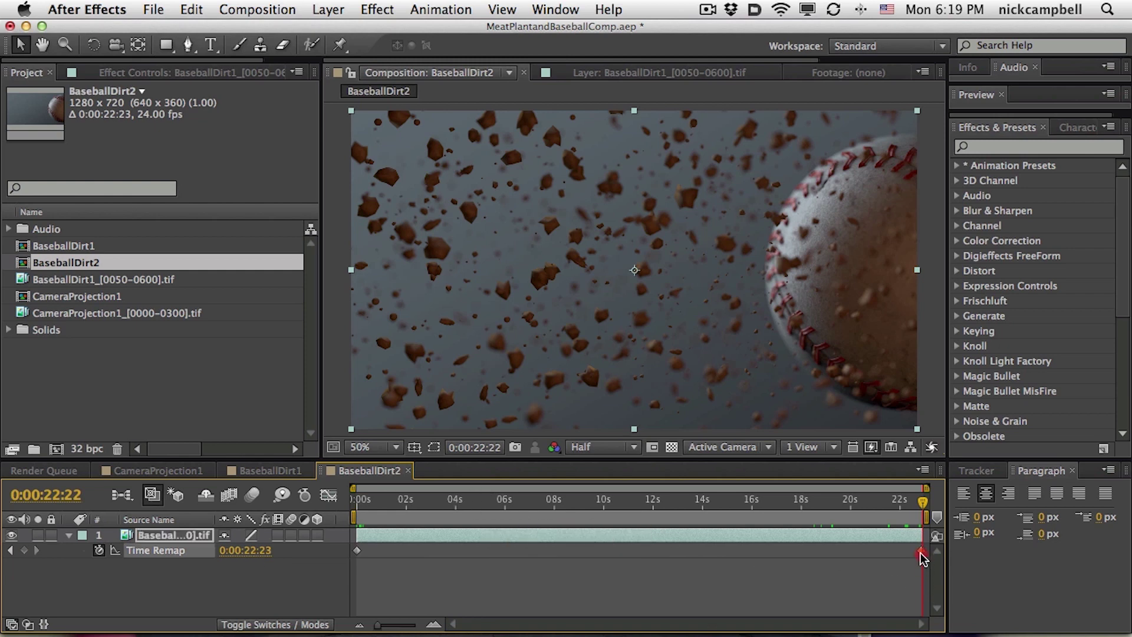
drag(610, 557, 519, 558)
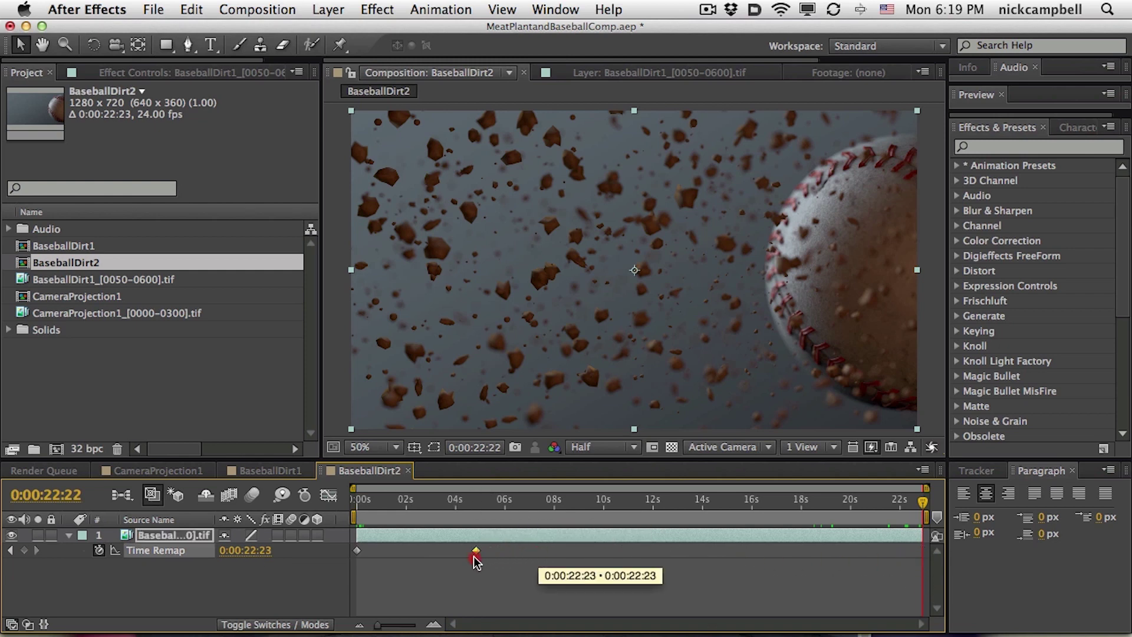
drag(461, 557, 455, 556)
drag(460, 503, 463, 503)
key(n)
key(KP_0)
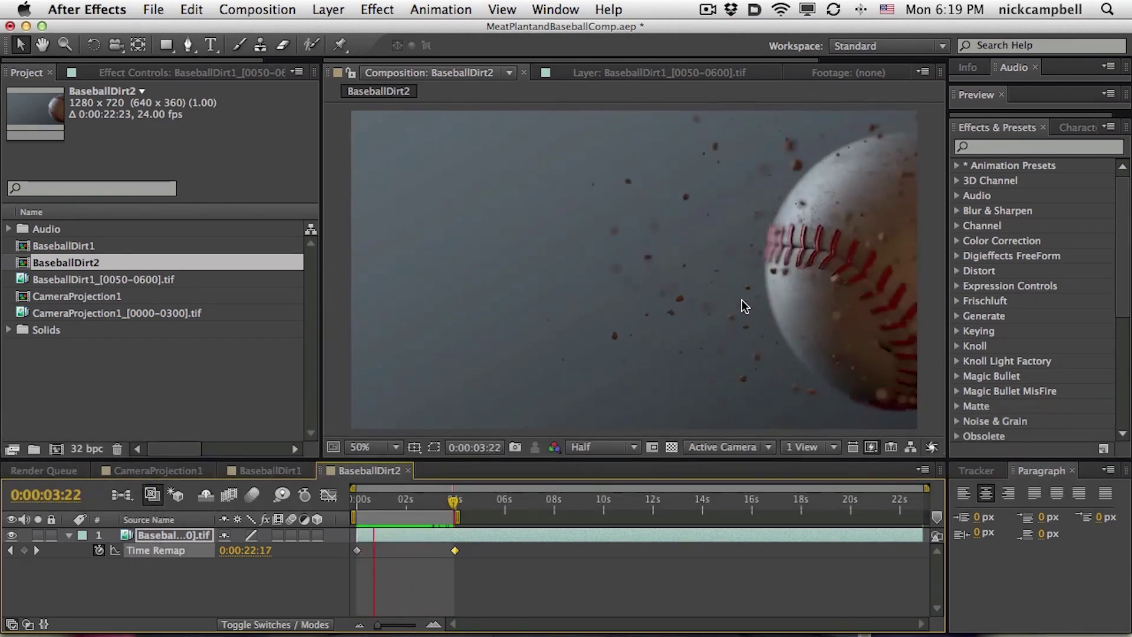
click(443, 532)
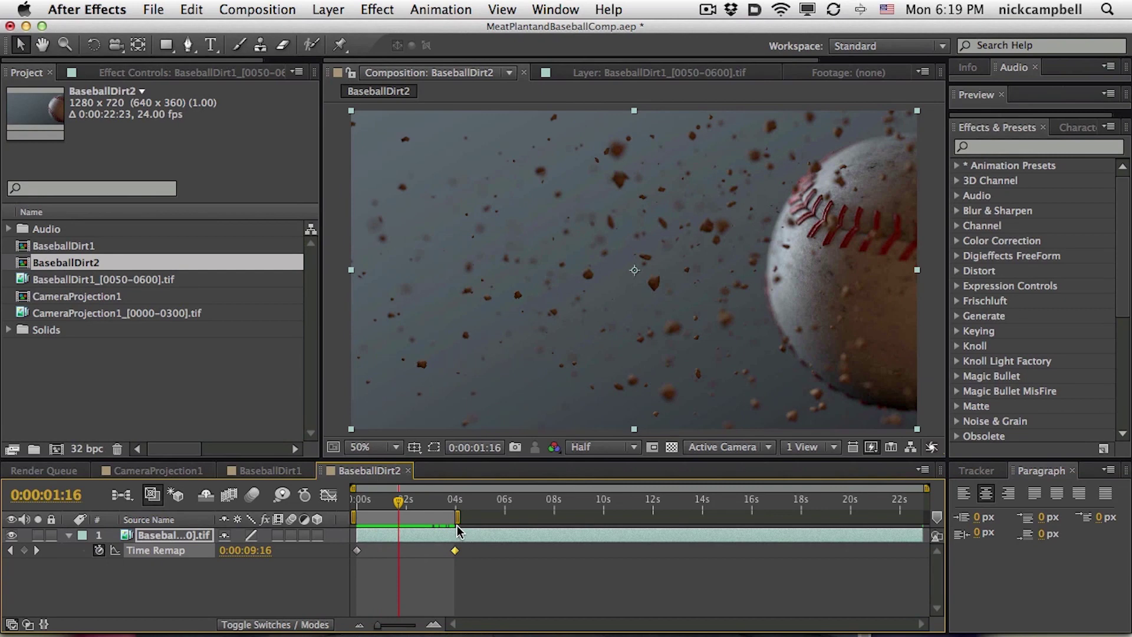
key(super+z)
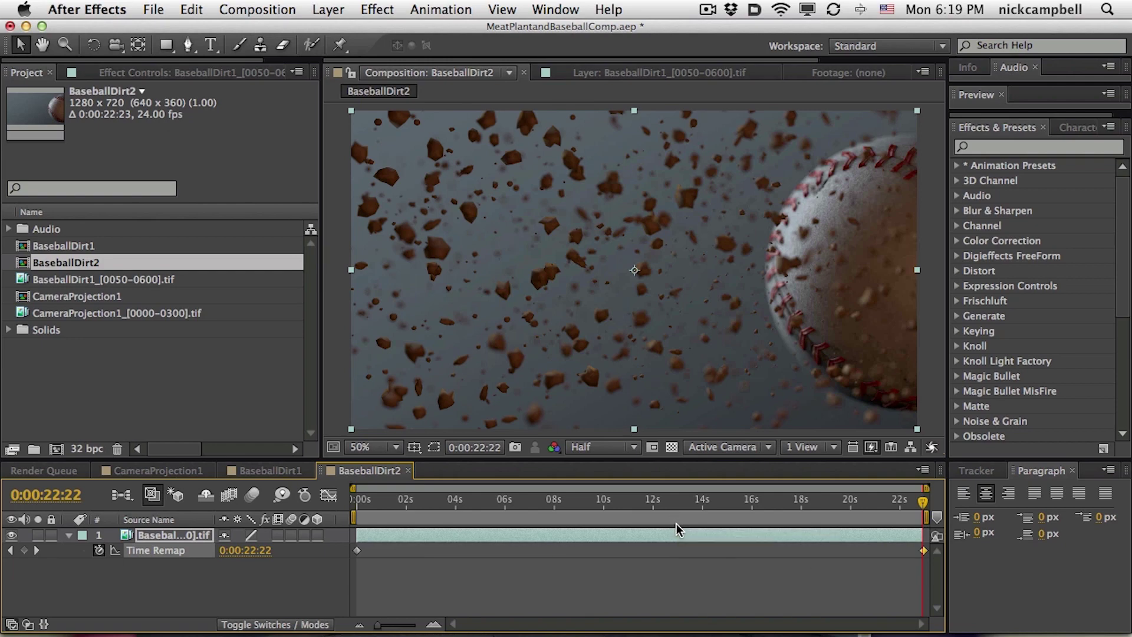
Step: Add a Time Remap keyframe at about 6.5 seconds, undoing an accidental key move
drag(568, 500, 515, 507)
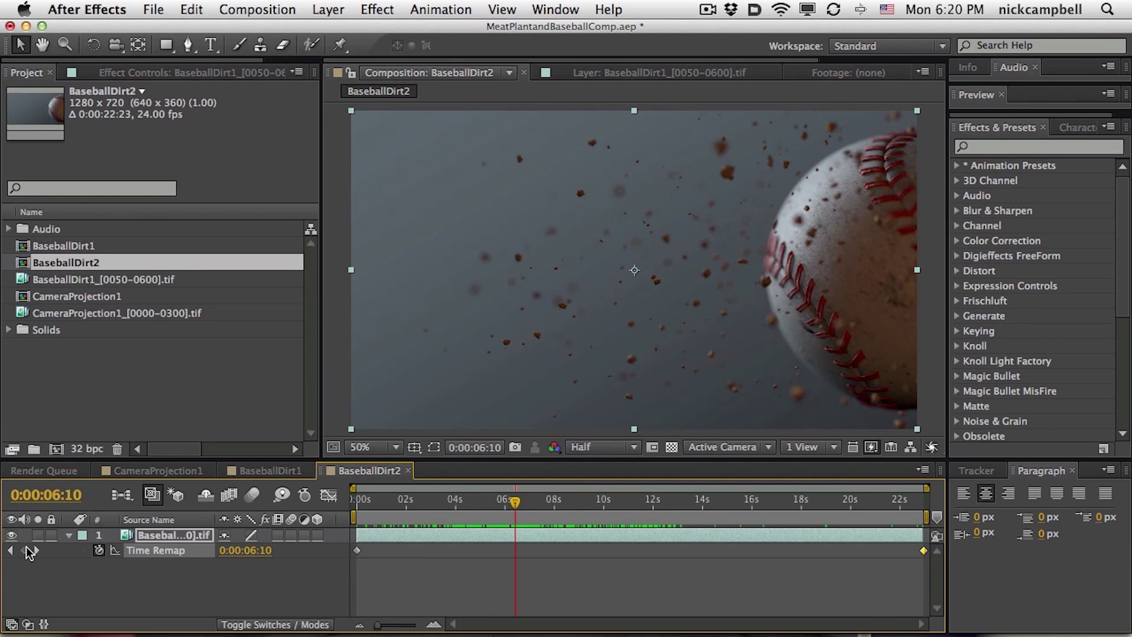
click(24, 550)
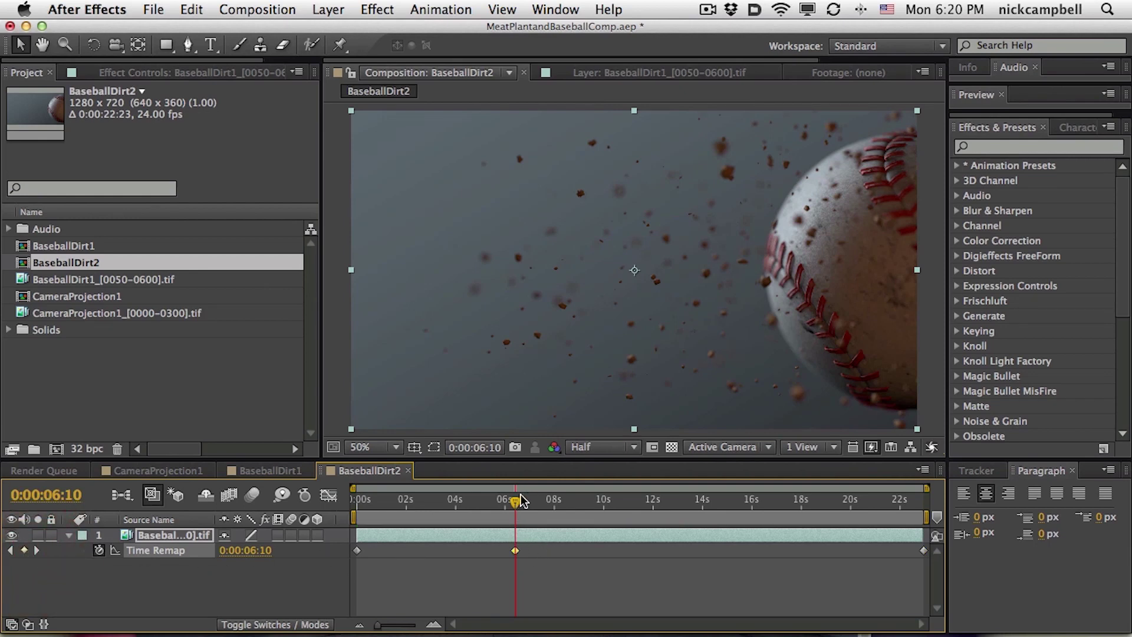
drag(515, 506, 518, 542)
key(super+z)
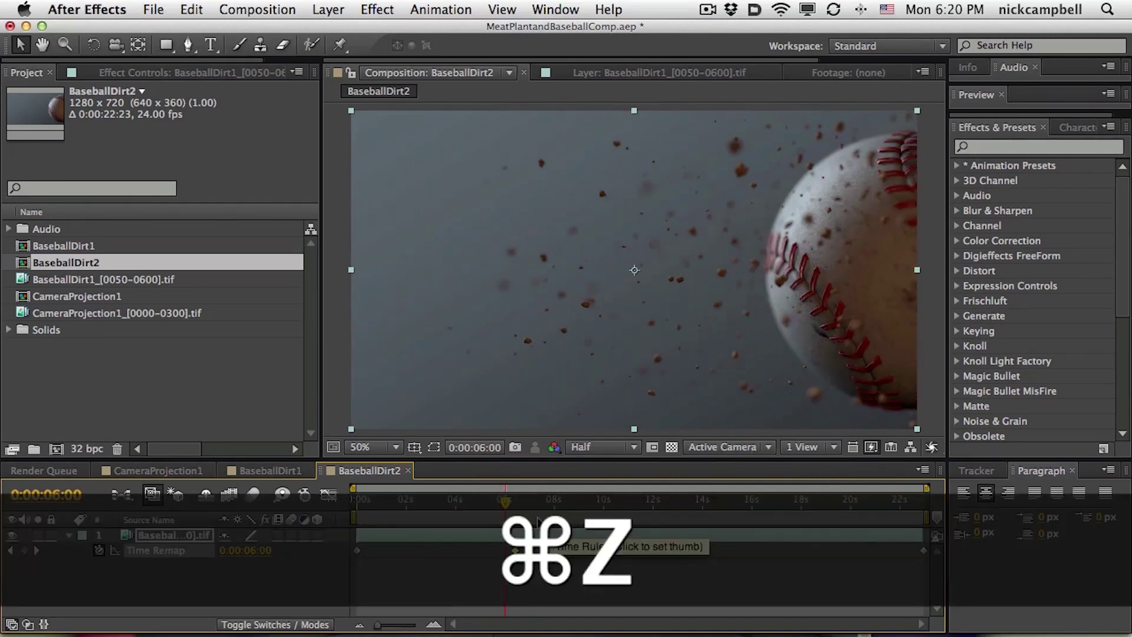
click(516, 499)
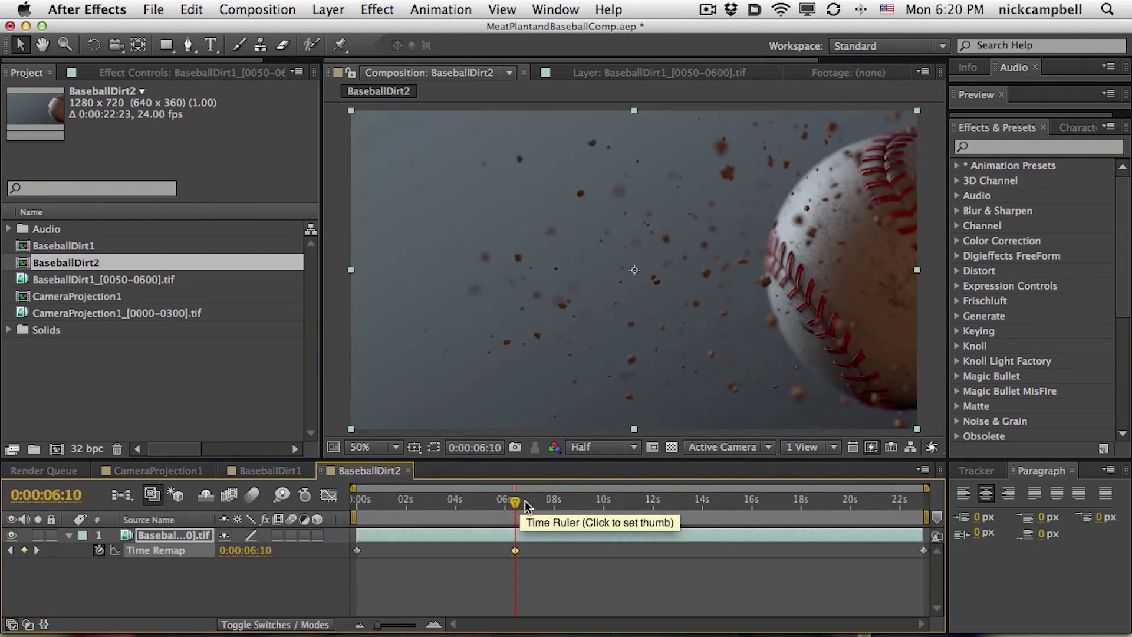
Step: Add a Time Remap keyframe near 10 seconds and select both middle keyframes
drag(515, 506, 604, 506)
click(23, 550)
drag(507, 547, 639, 568)
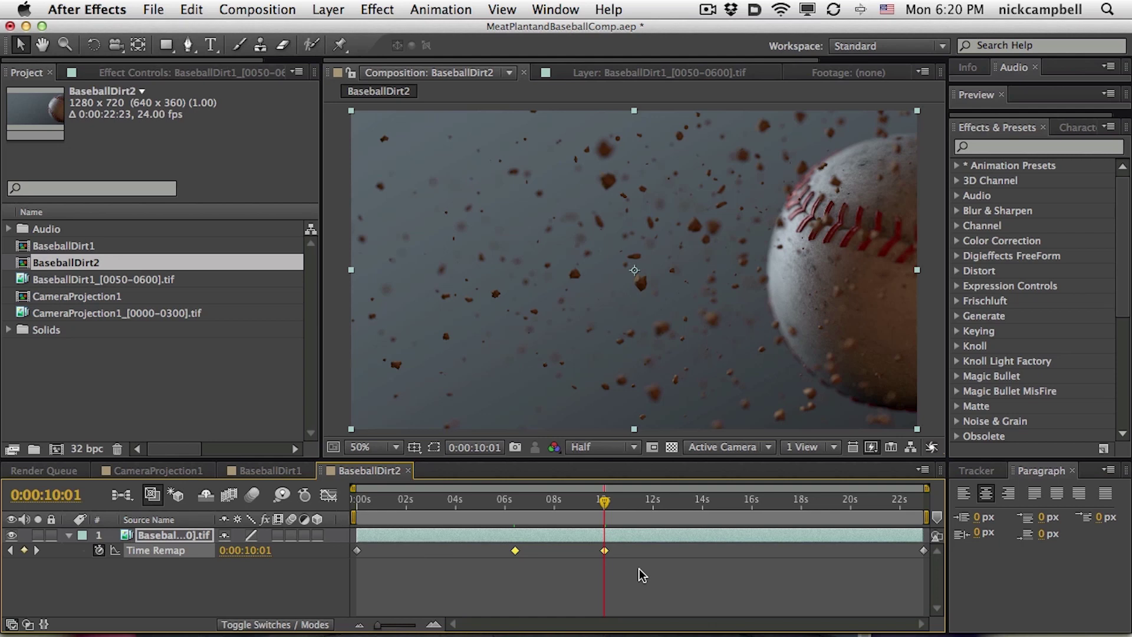
Step: Start the work area at about 7:22 and RAM-preview the slowdown
mouse_move(576, 501)
mouse_down()
mouse_move(564, 501)
mouse_move(589, 502)
mouse_move(569, 516)
mouse_up()
click(601, 559)
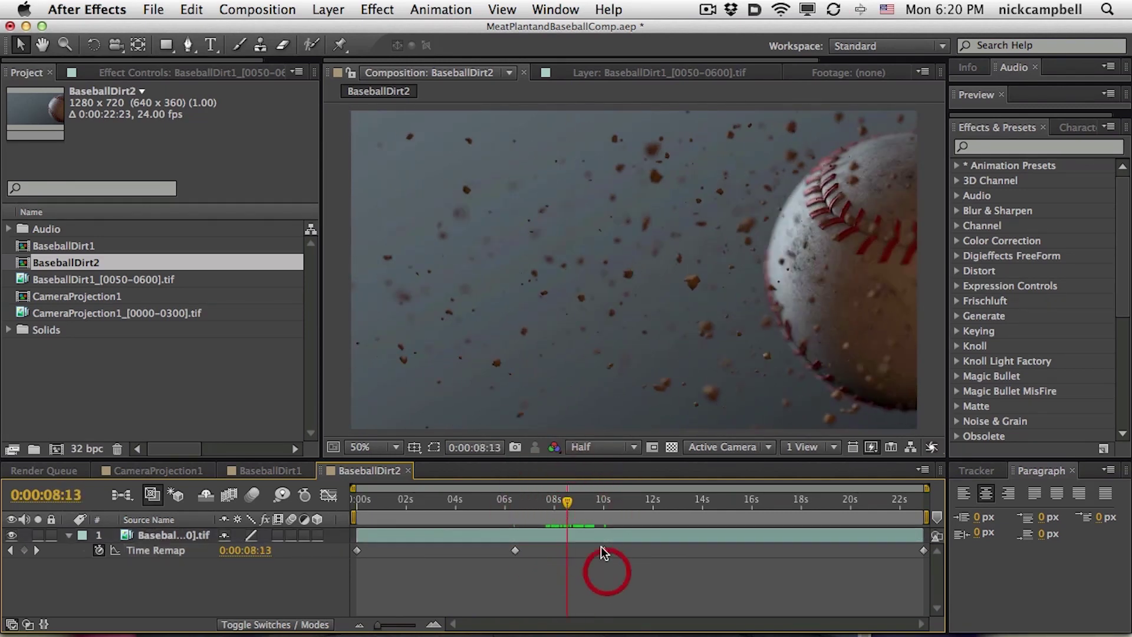
click(684, 549)
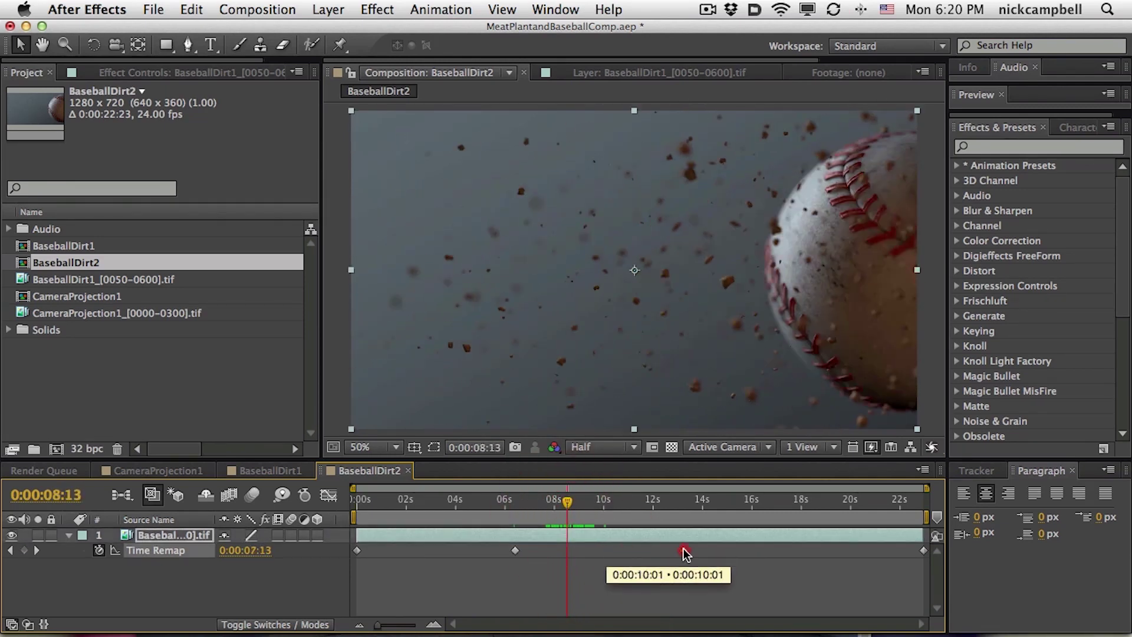
mouse_move(602, 517)
mouse_down()
mouse_move(699, 505)
mouse_move(589, 504)
mouse_up()
key(super+z)
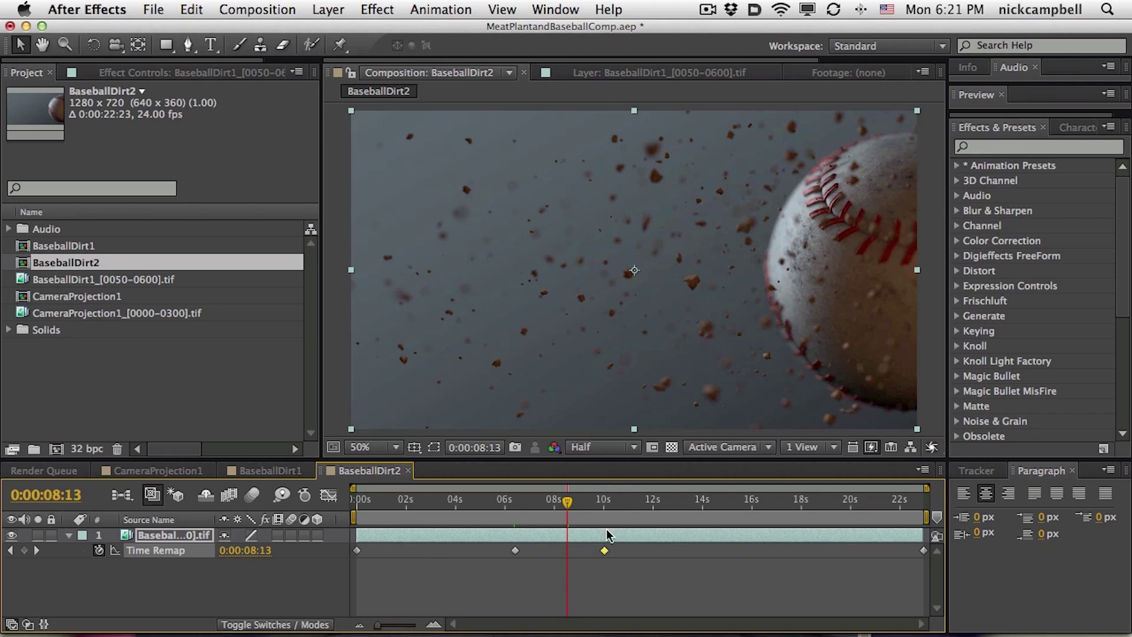
drag(567, 502, 519, 521)
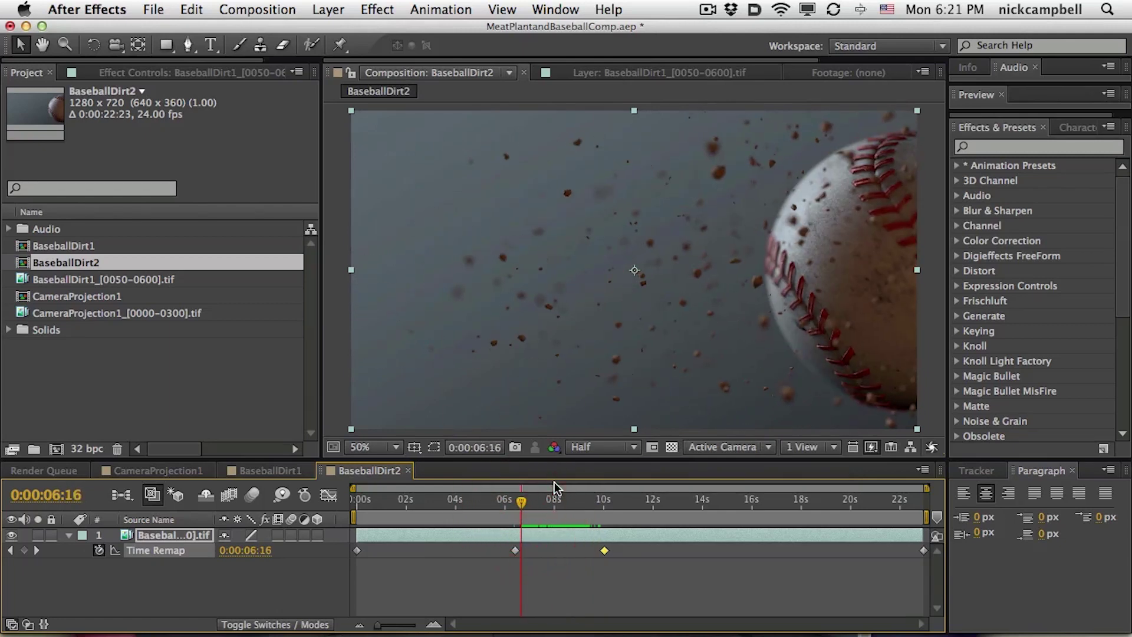
key(b)
key(KP_0)
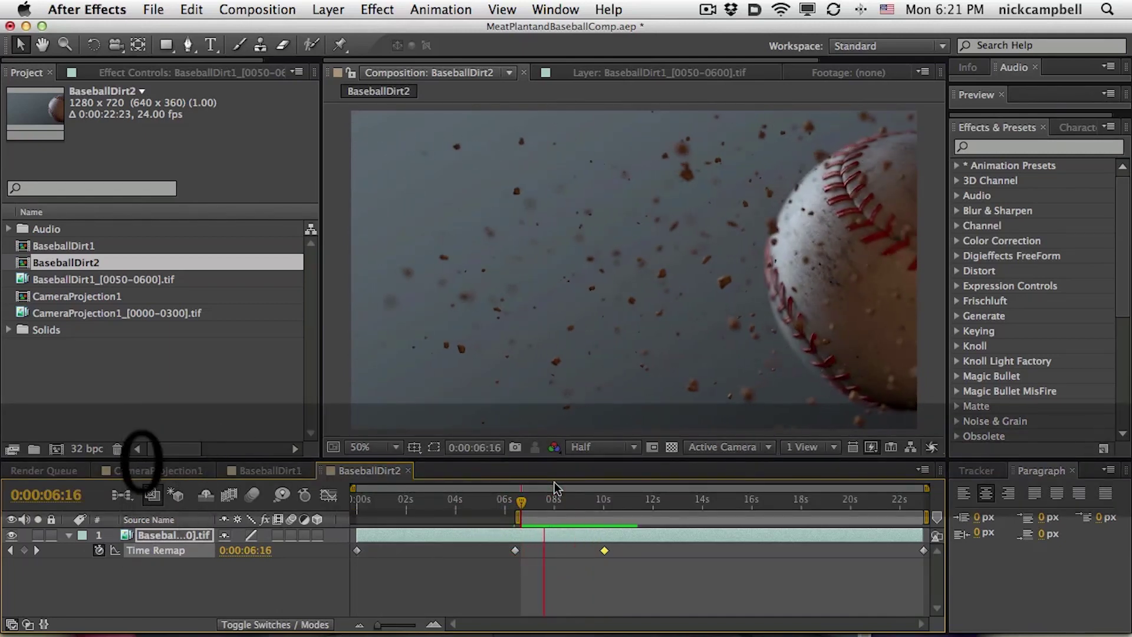
key(space)
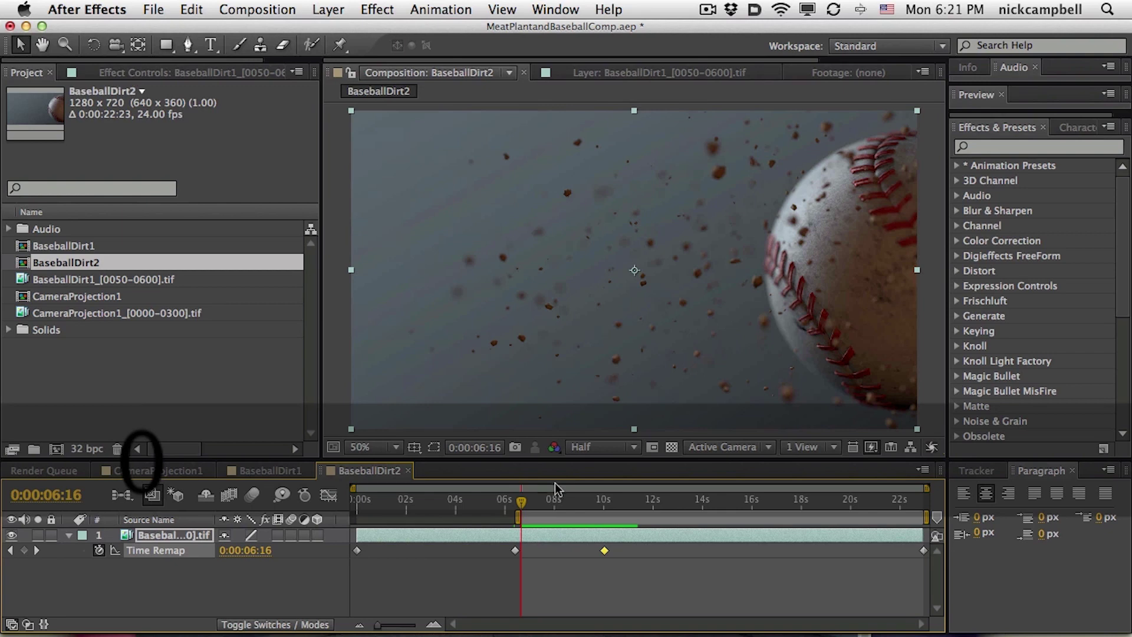
Step: Drag the two middle Time Remap keyframes earlier to about 4.5 and 8.5 seconds
mouse_move(505, 506)
mouse_down()
mouse_move(360, 508)
mouse_move(524, 514)
mouse_move(358, 519)
mouse_move(477, 525)
mouse_move(468, 531)
mouse_move(532, 516)
mouse_move(493, 513)
mouse_up()
drag(602, 507, 691, 505)
click(462, 599)
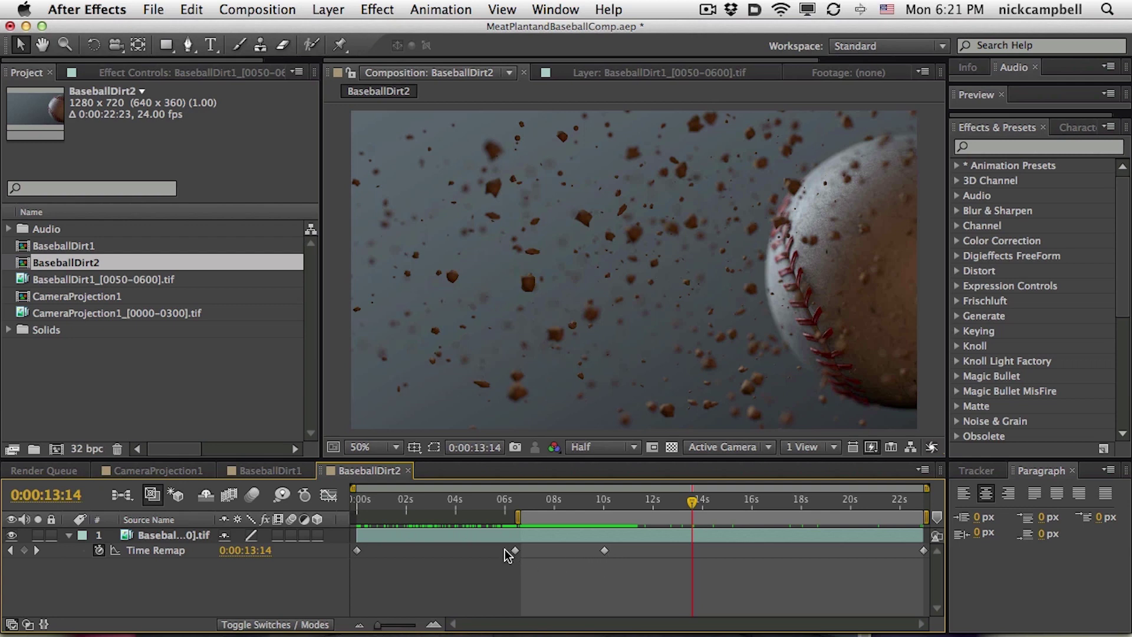
drag(513, 554, 777, 553)
drag(693, 503, 754, 504)
drag(778, 554, 563, 554)
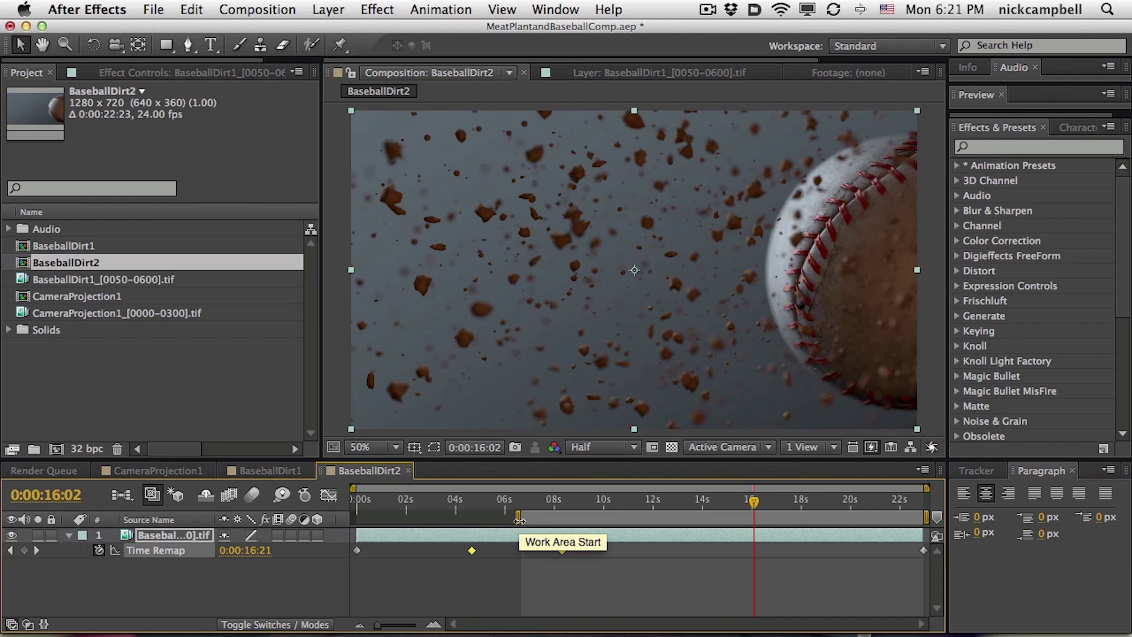
Step: Extend the work area to 0 and drag the first and last Time Remap keyframes inward
drag(518, 517, 323, 518)
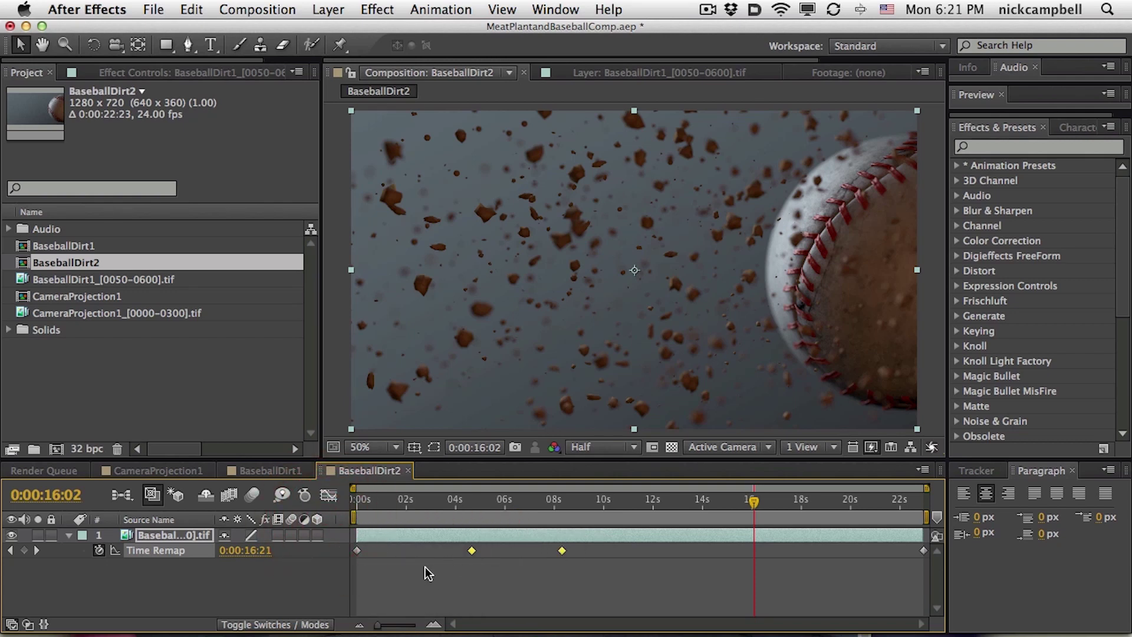
click(399, 574)
click(358, 551)
drag(359, 553, 430, 553)
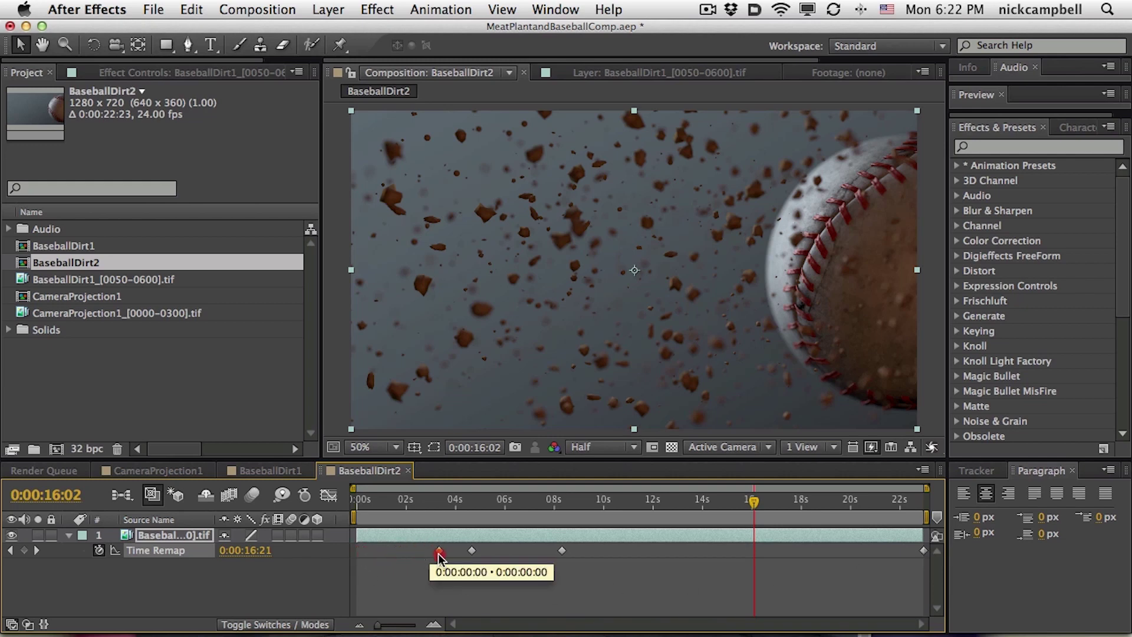
drag(438, 553, 438, 553)
drag(923, 552, 678, 554)
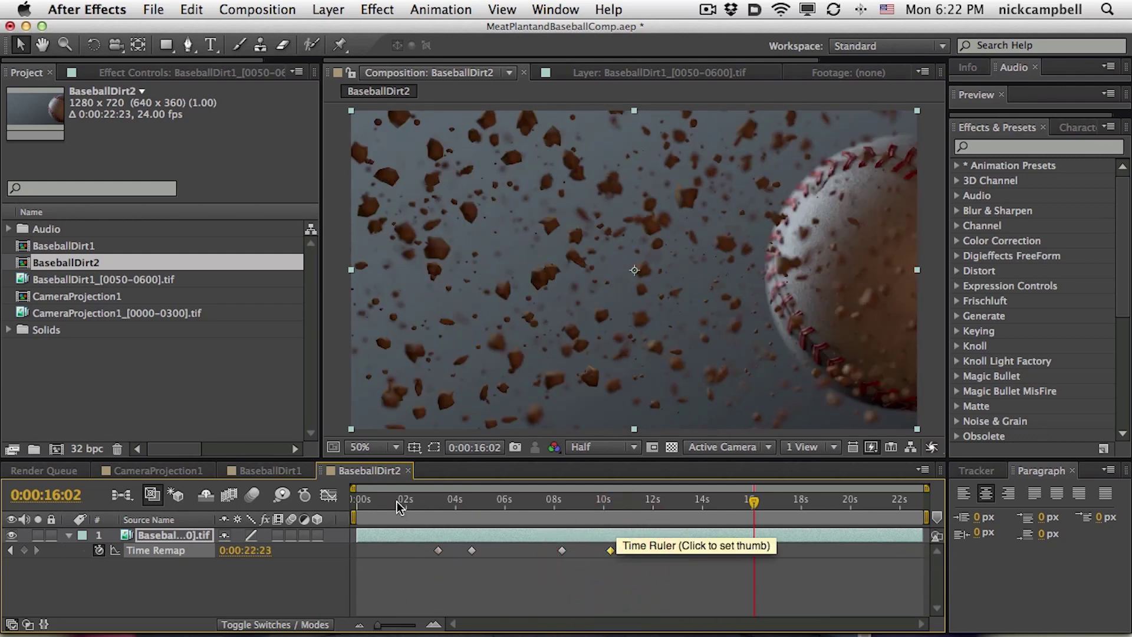
Step: Nudge the first keyframe, set the work area from ramp start to 9:07, and preview
click(352, 505)
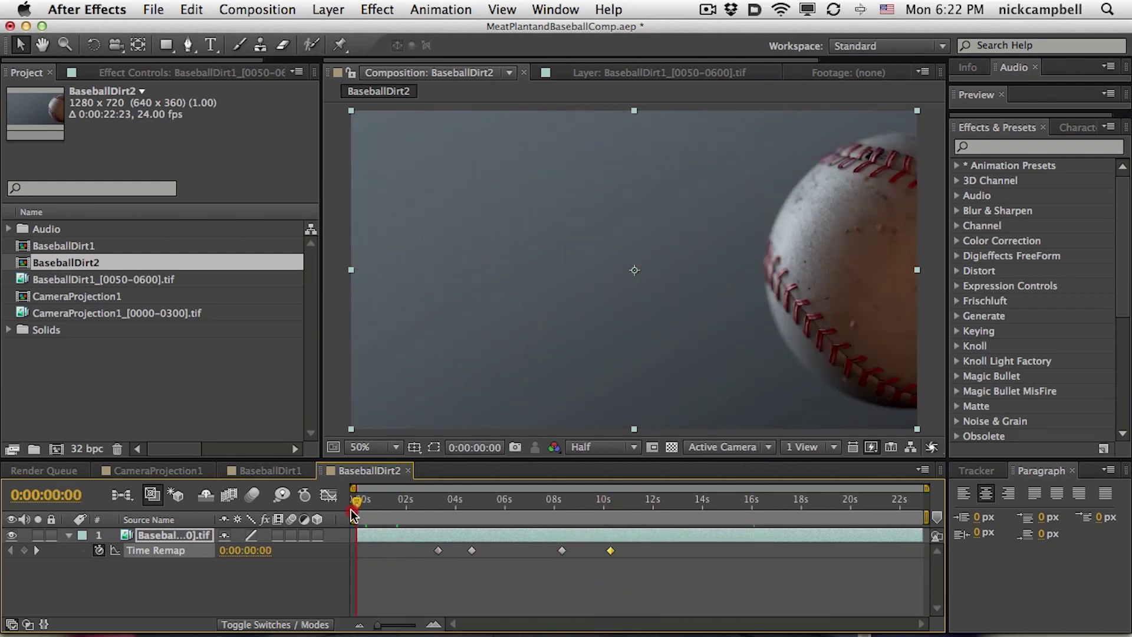
drag(437, 510, 628, 512)
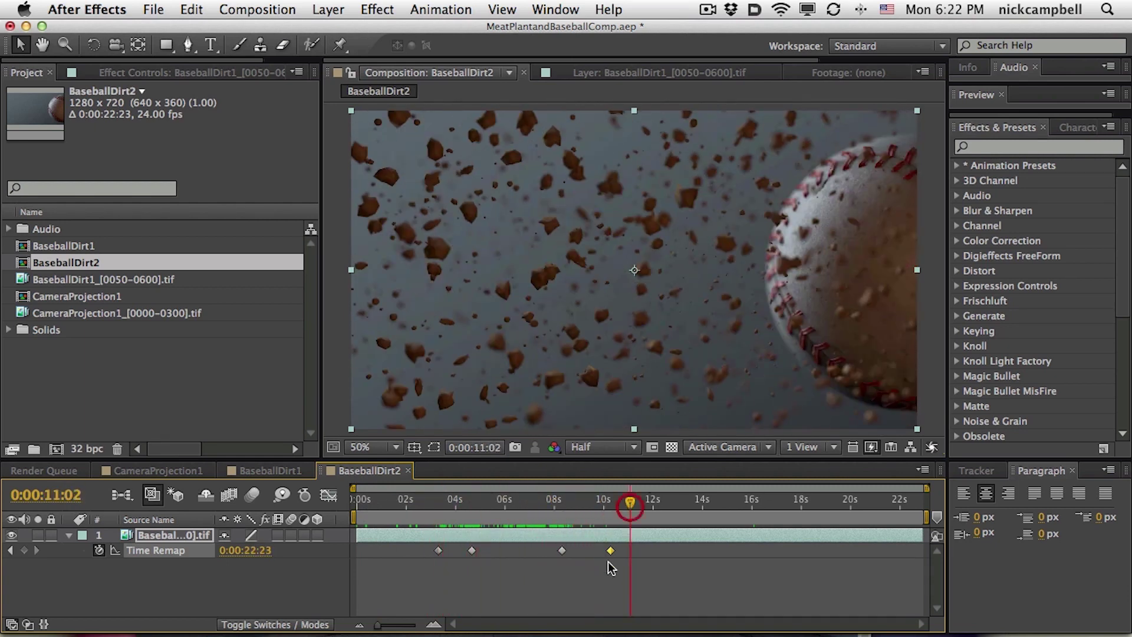
click(585, 552)
drag(438, 550, 453, 550)
click(448, 502)
drag(448, 506, 453, 508)
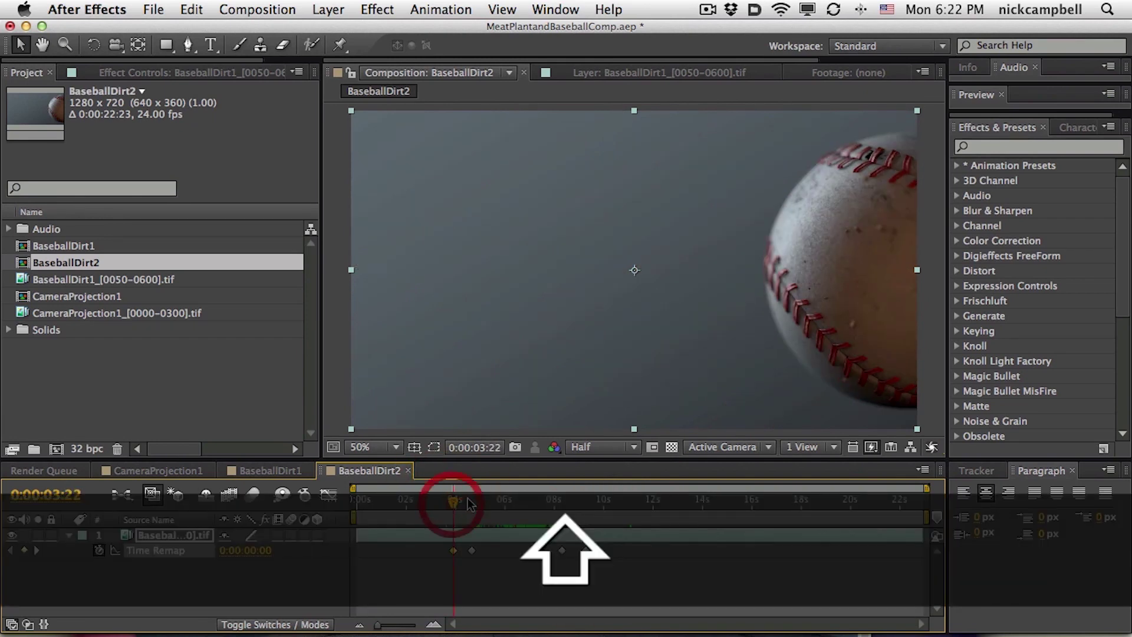
key(b)
click(585, 502)
key(n)
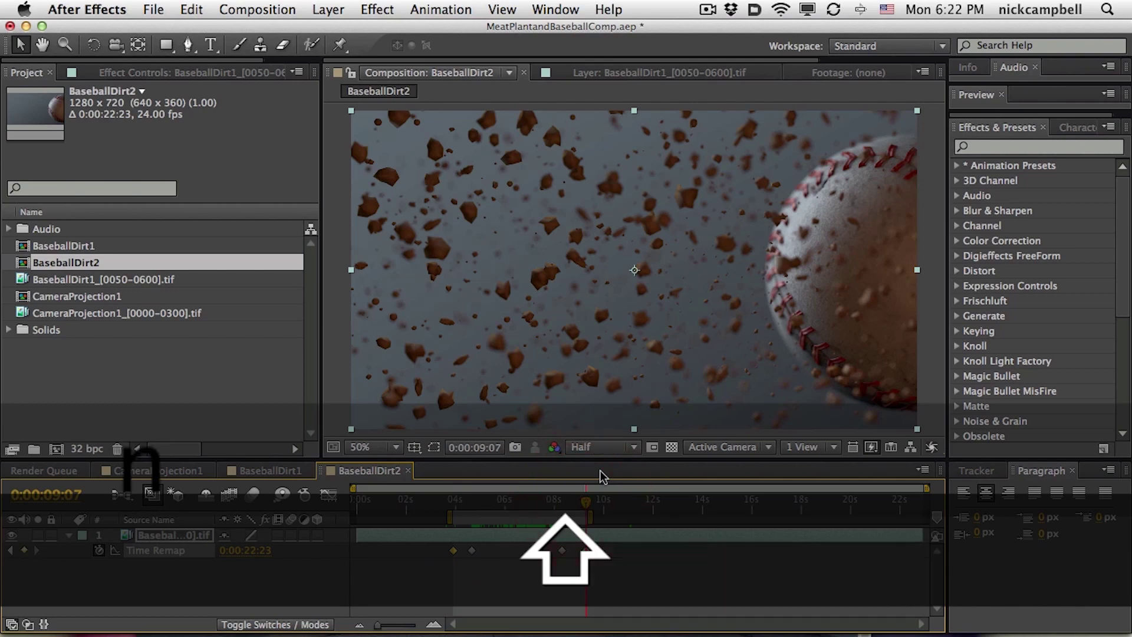
key(KP_0)
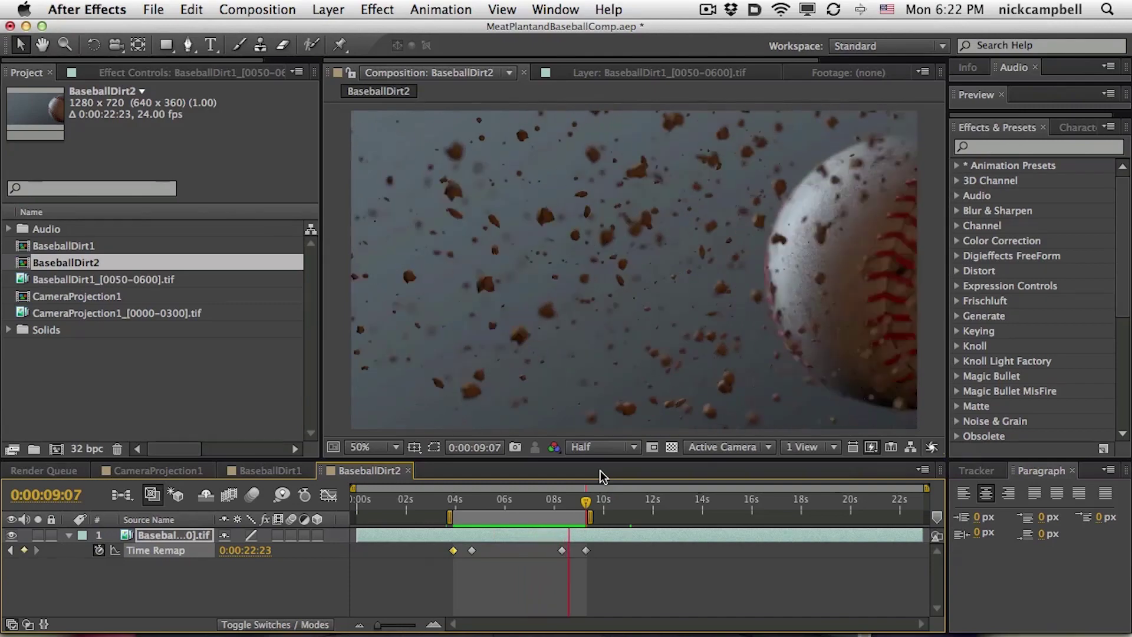
key(space)
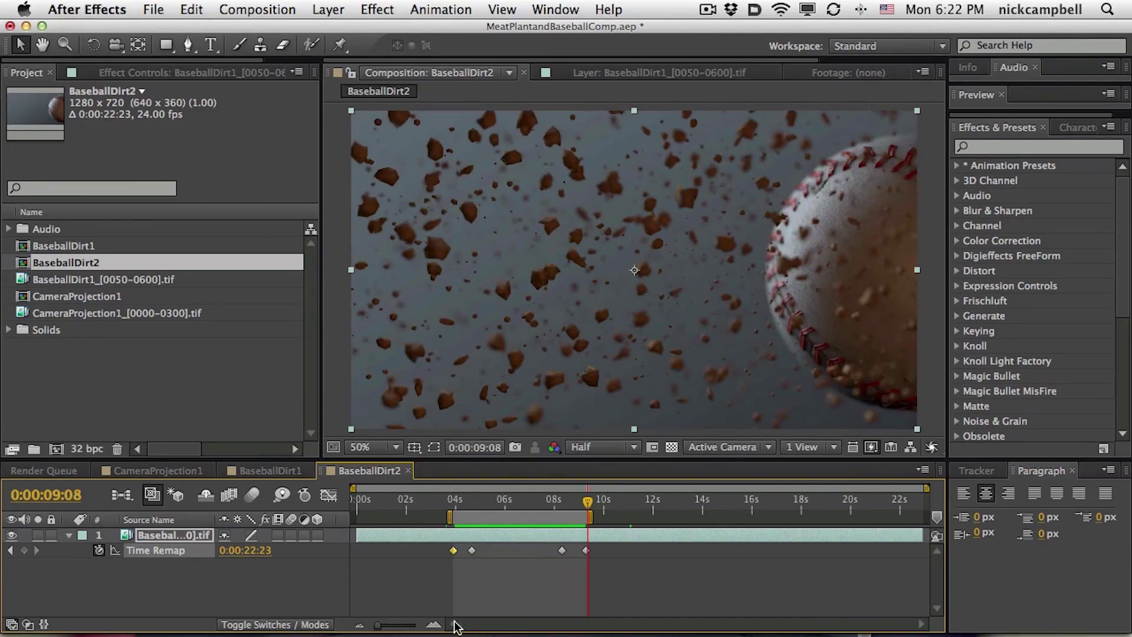
Step: Show the Time Remap speed graph in an enlarged panel with keyframes selected, zoomed to 9 seconds
click(328, 497)
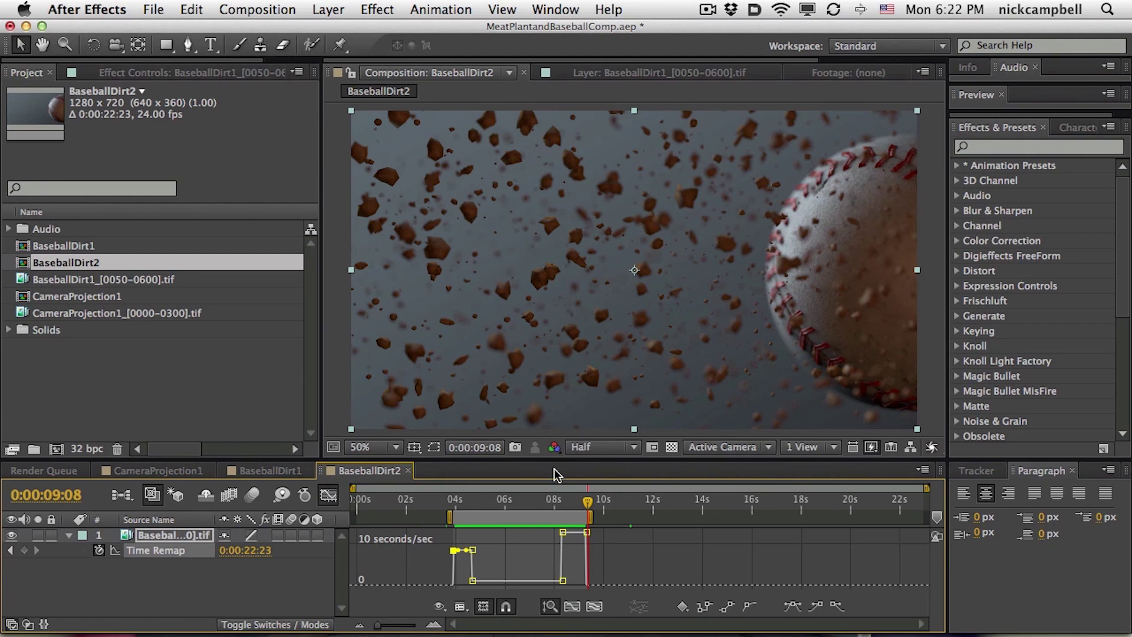
drag(554, 459, 558, 346)
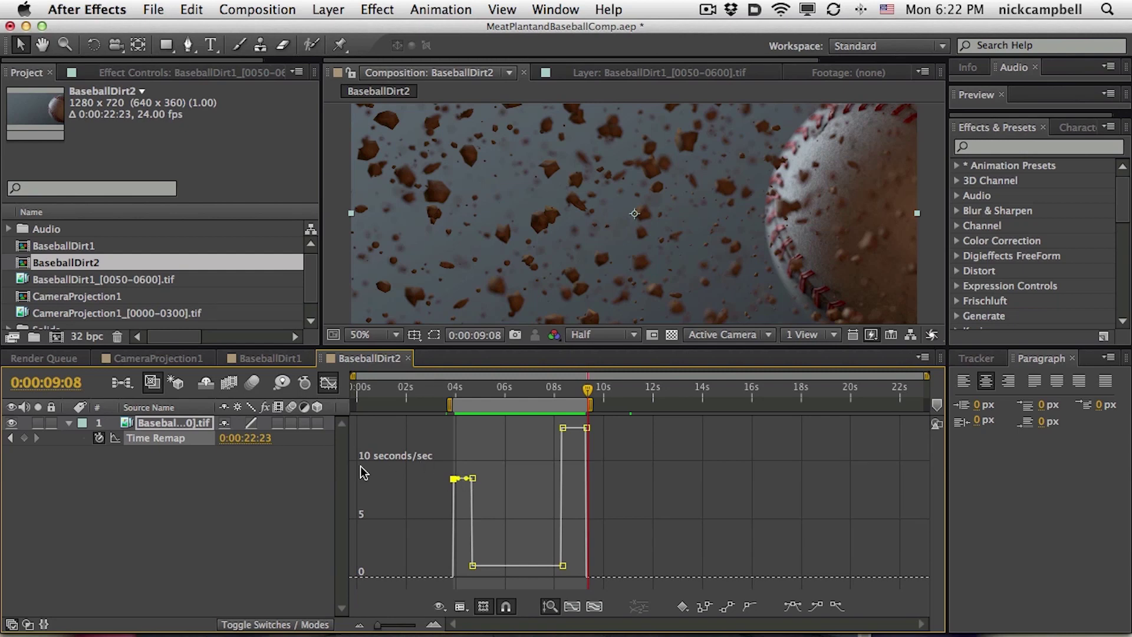
mouse_move(483, 564)
click(472, 389)
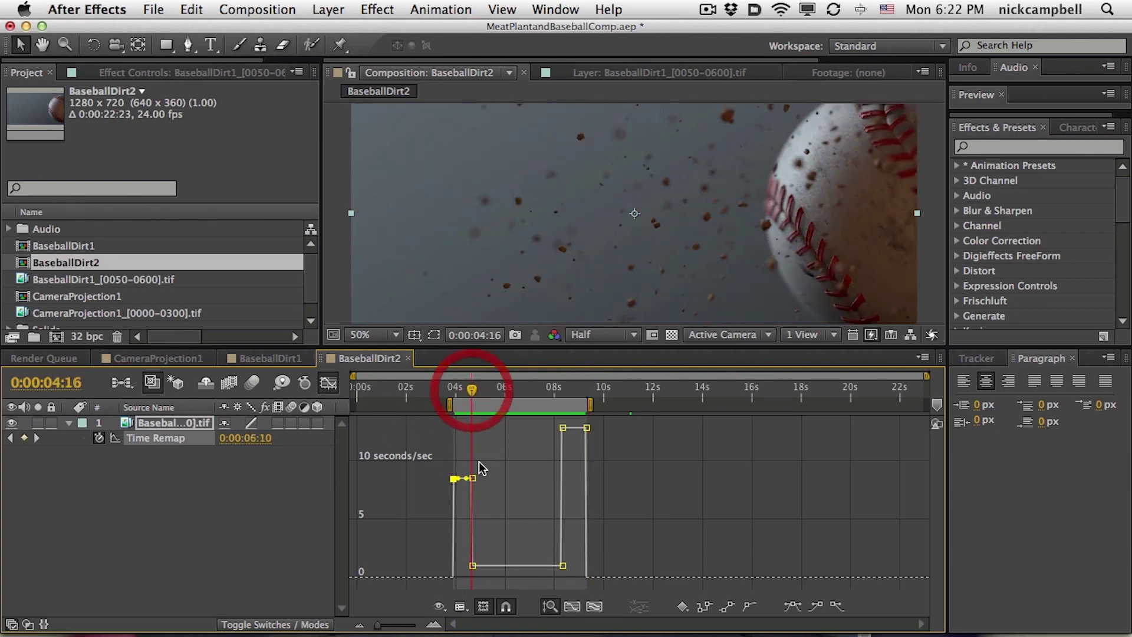
drag(461, 506, 464, 498)
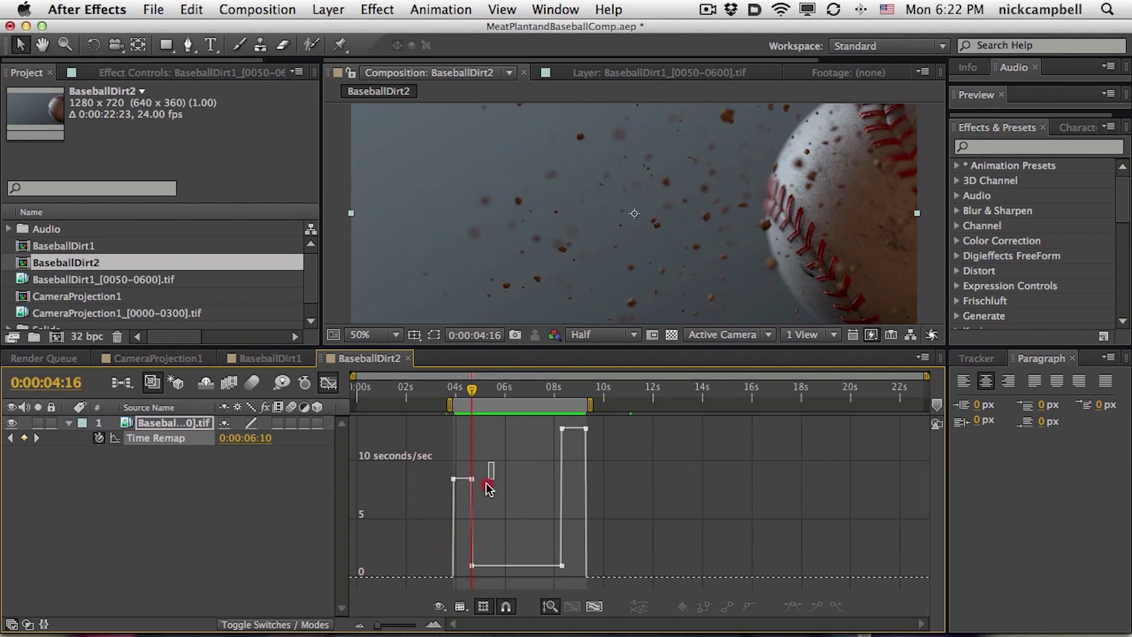
drag(465, 577, 467, 584)
click(401, 626)
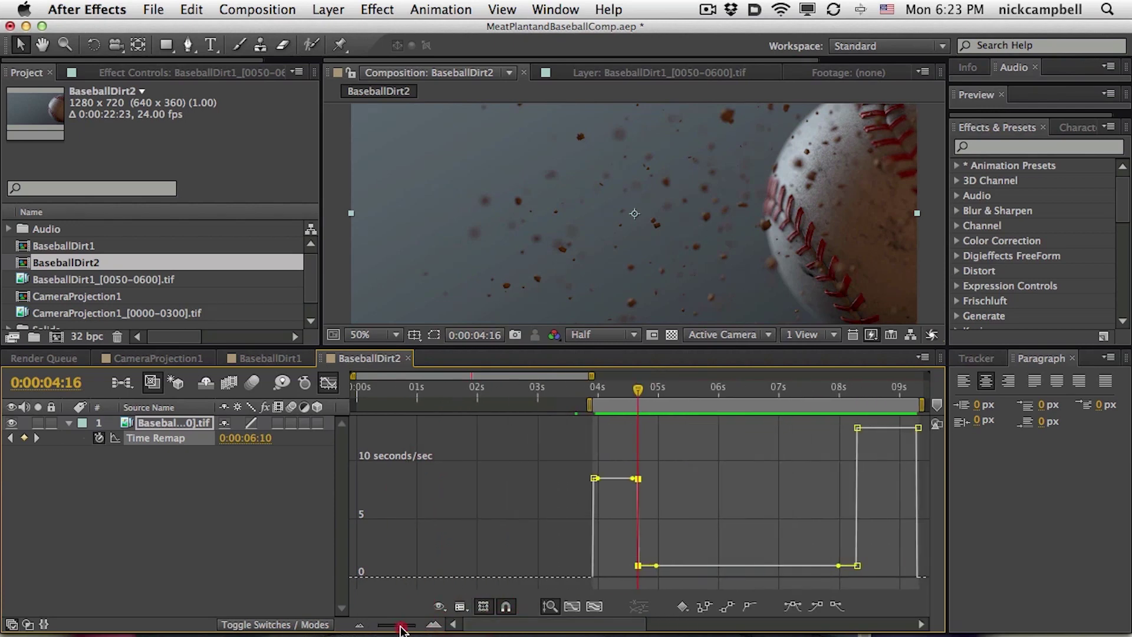
Step: Ease the speed down into the slow section and back up into the last keyframe, then preview
drag(633, 478, 619, 567)
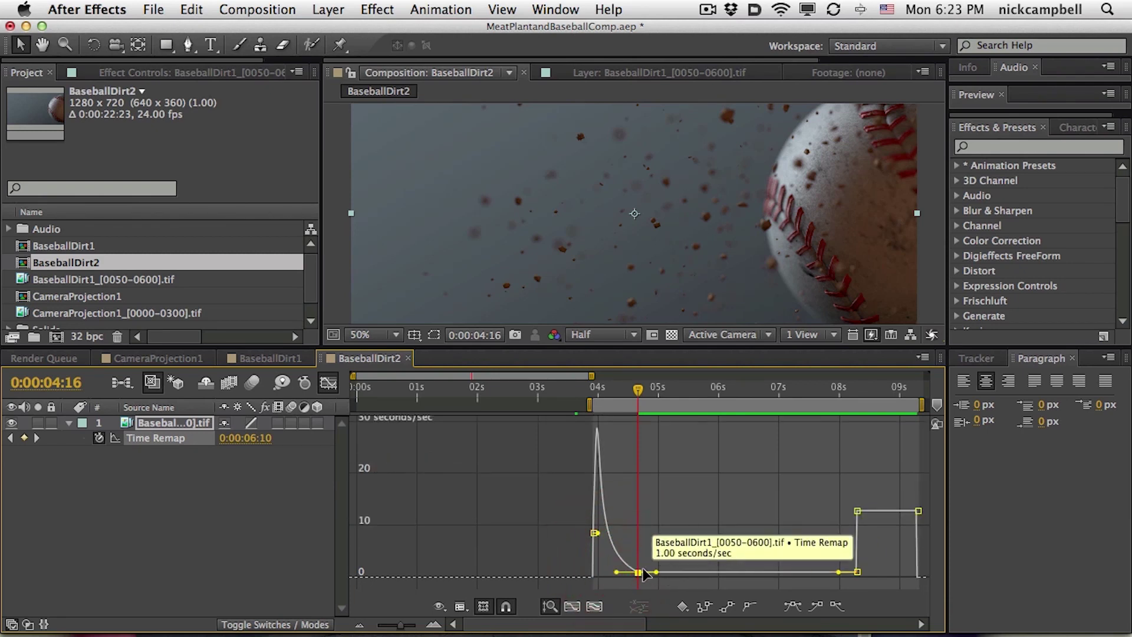
key(super+z)
drag(631, 485, 612, 568)
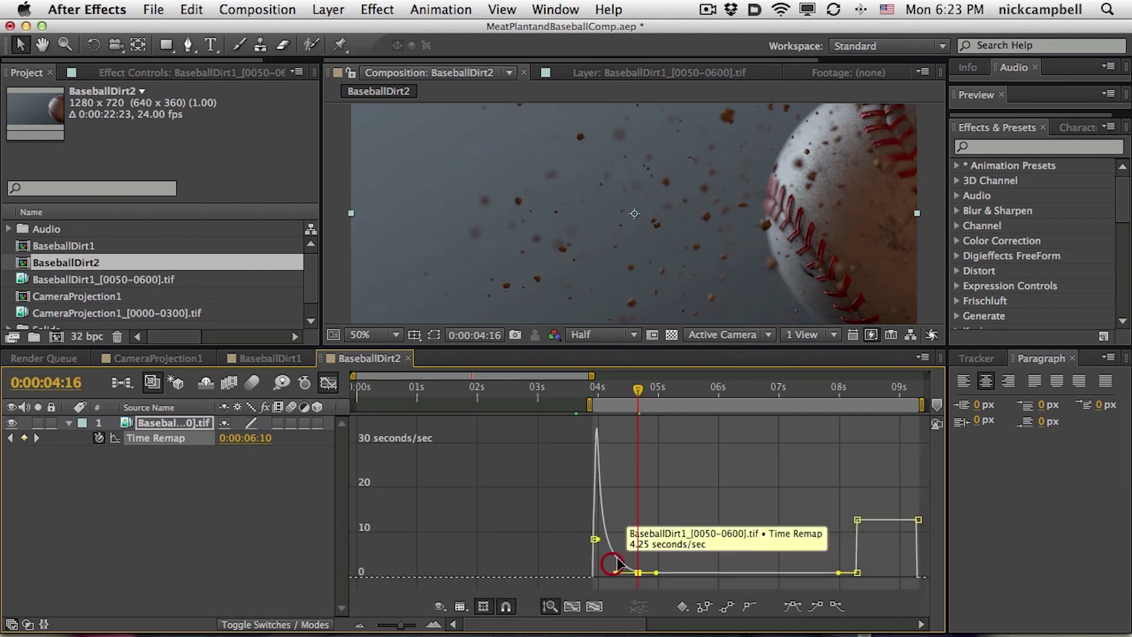
click(597, 391)
drag(596, 393, 847, 420)
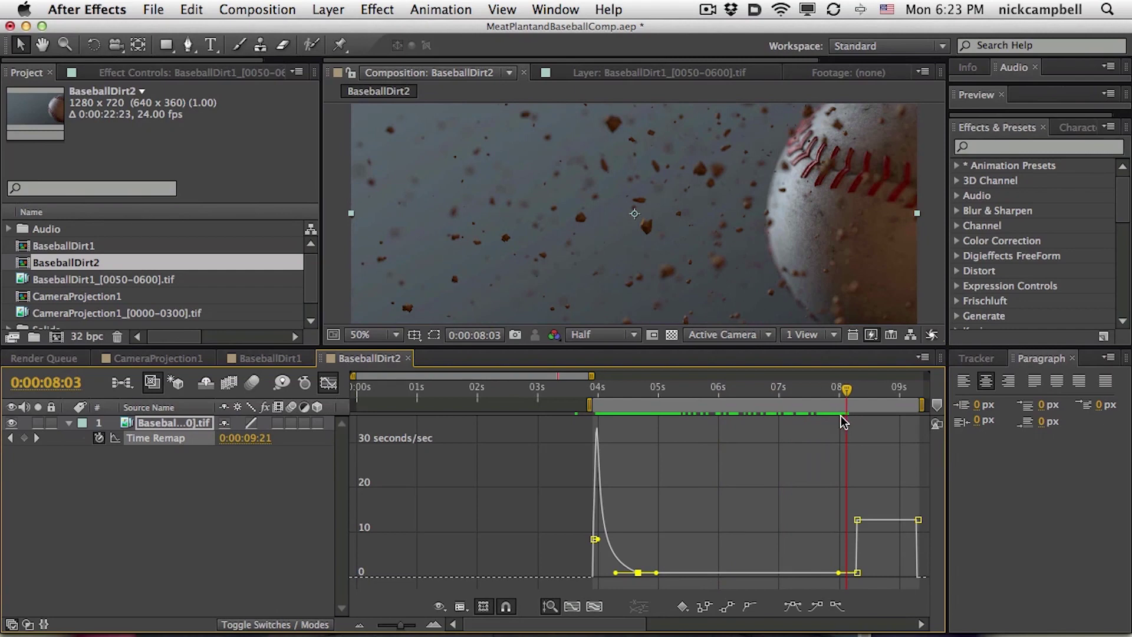
drag(917, 555, 896, 573)
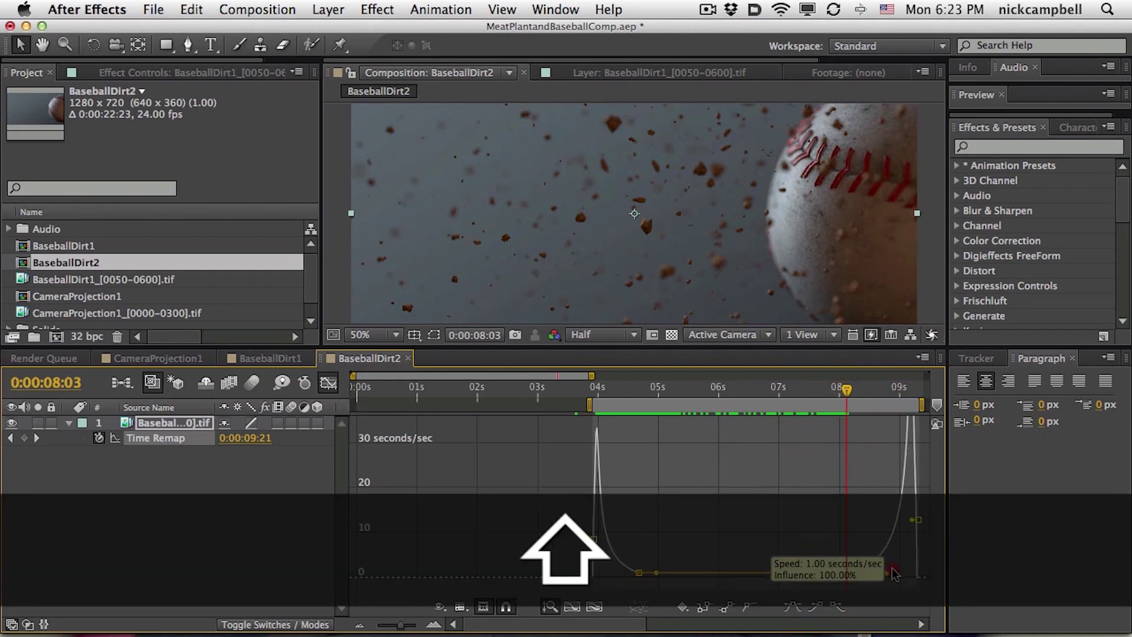
key(i)
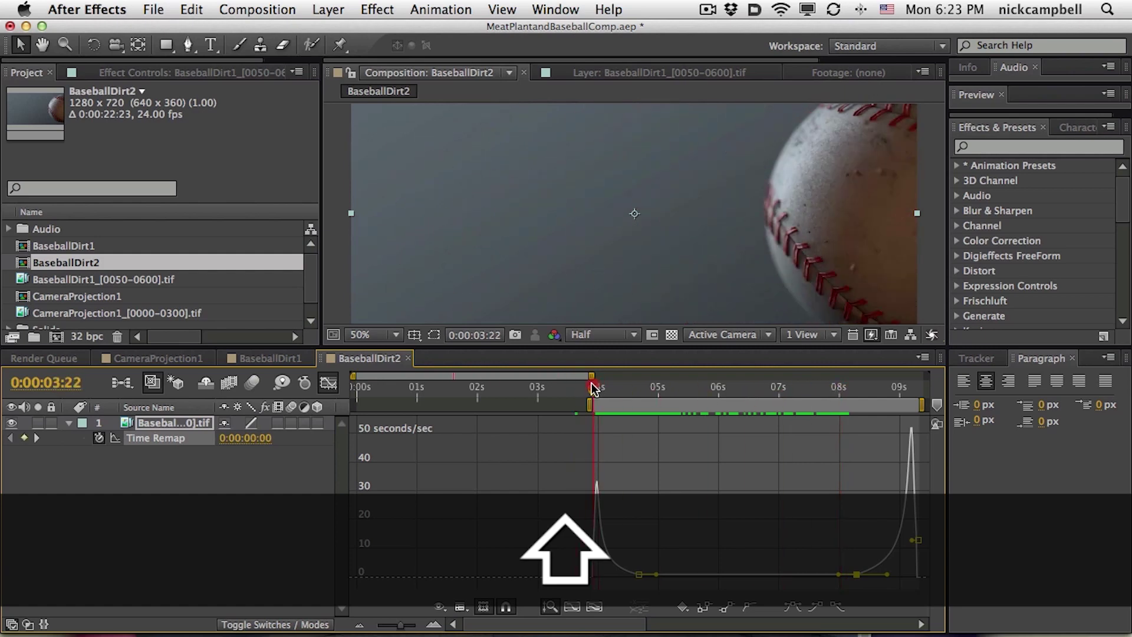
key(KP_0)
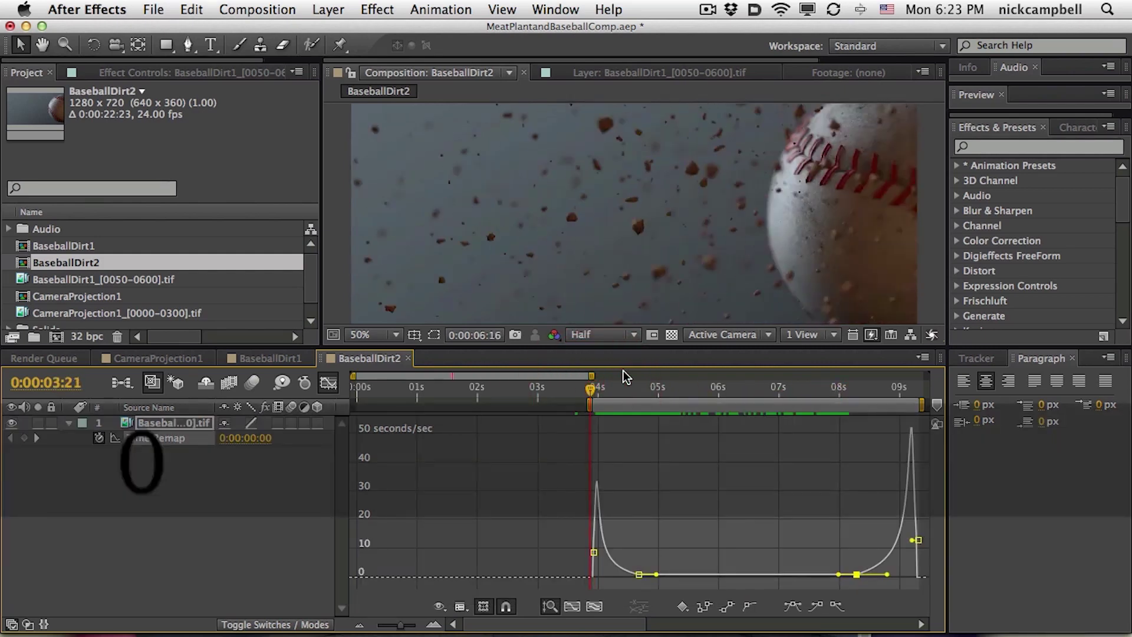
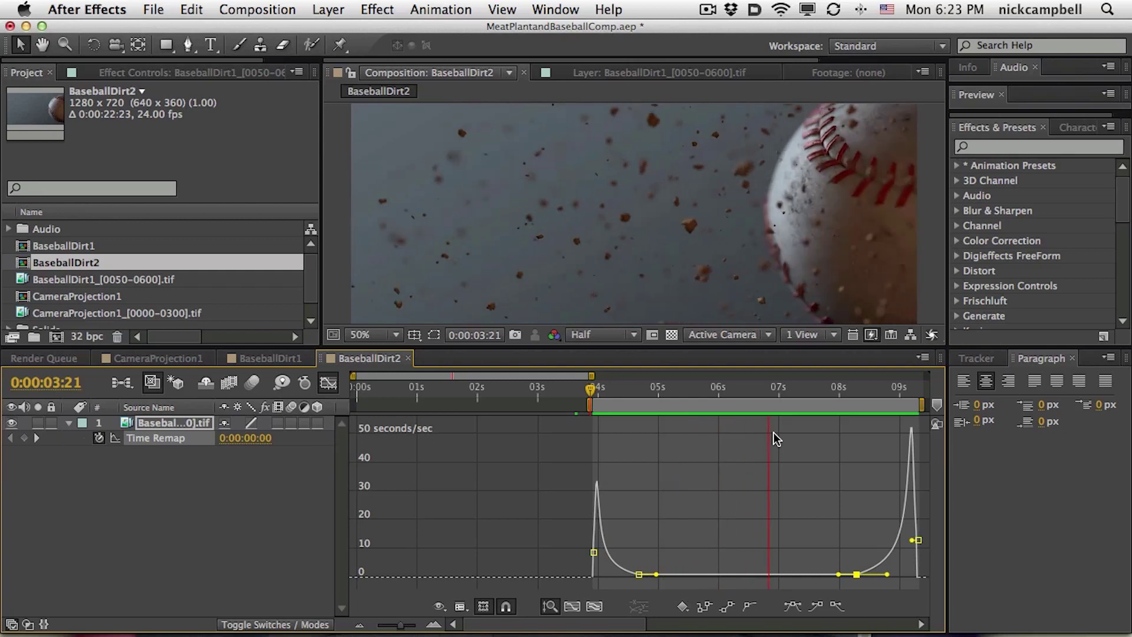
Step: Switch to the BaseballDirt1 comp, make its viewer taller, and RAM-preview the dirt burst
key(space)
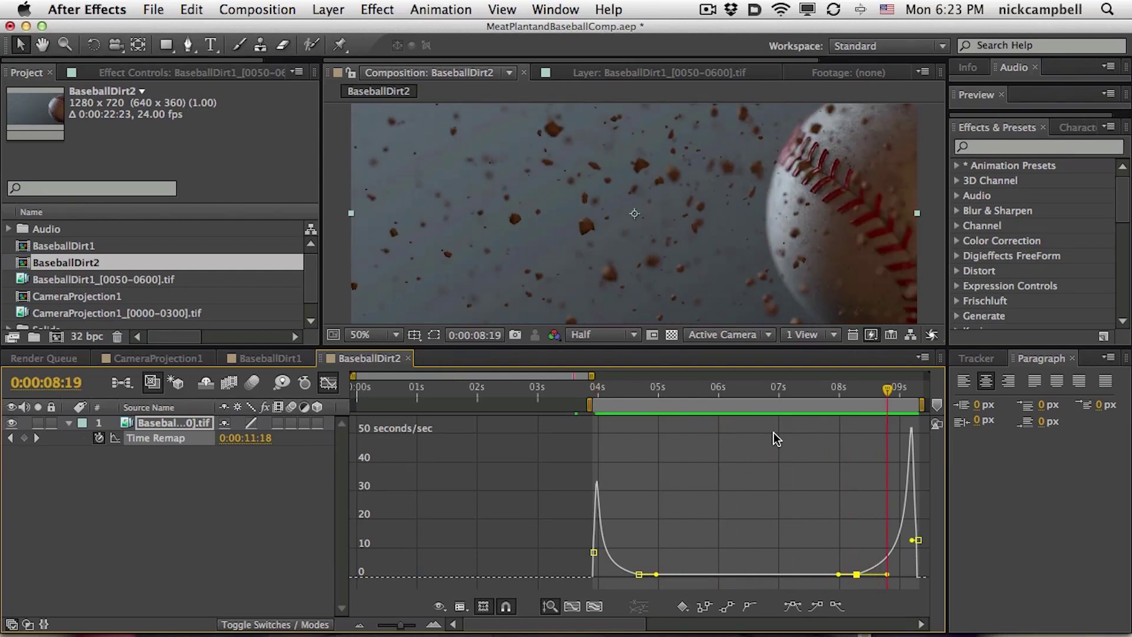
click(276, 360)
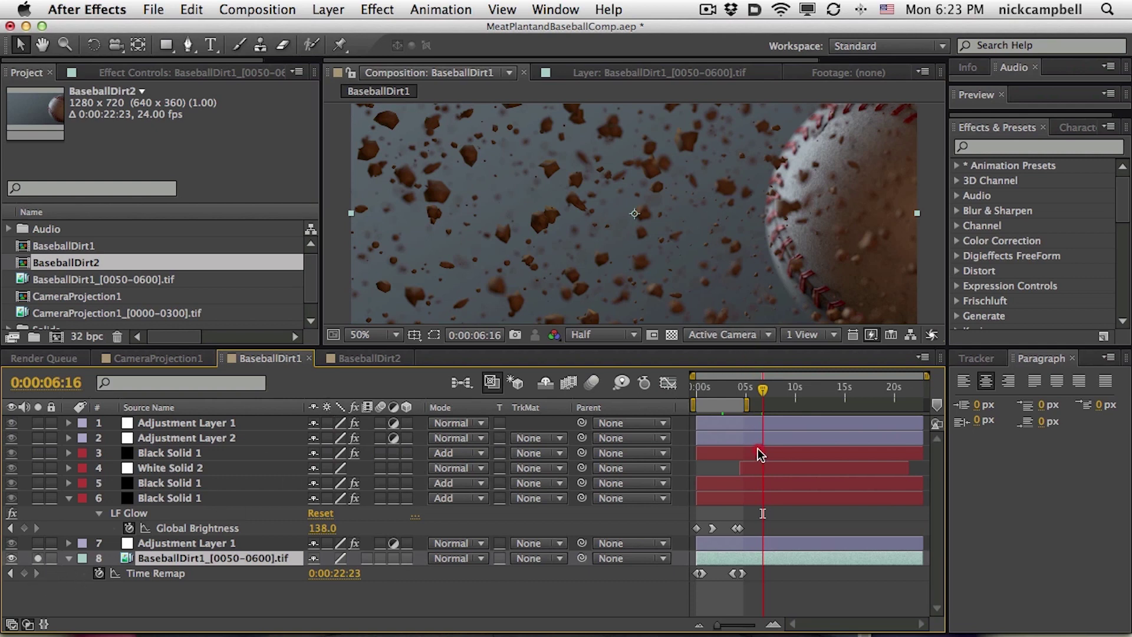
drag(765, 353, 756, 389)
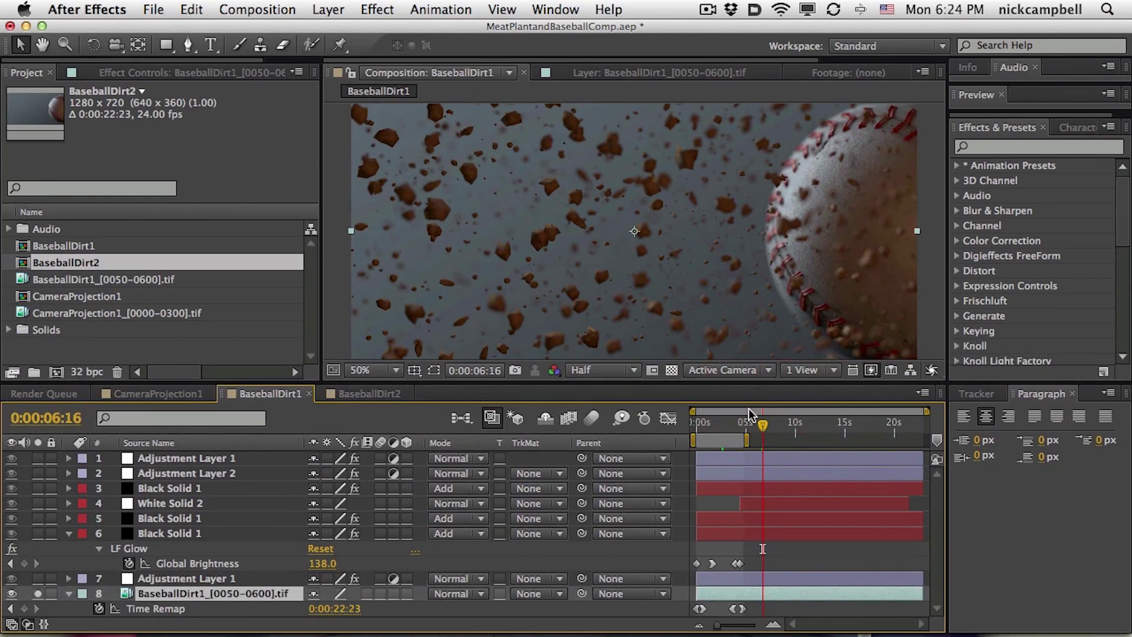
key(KP_0)
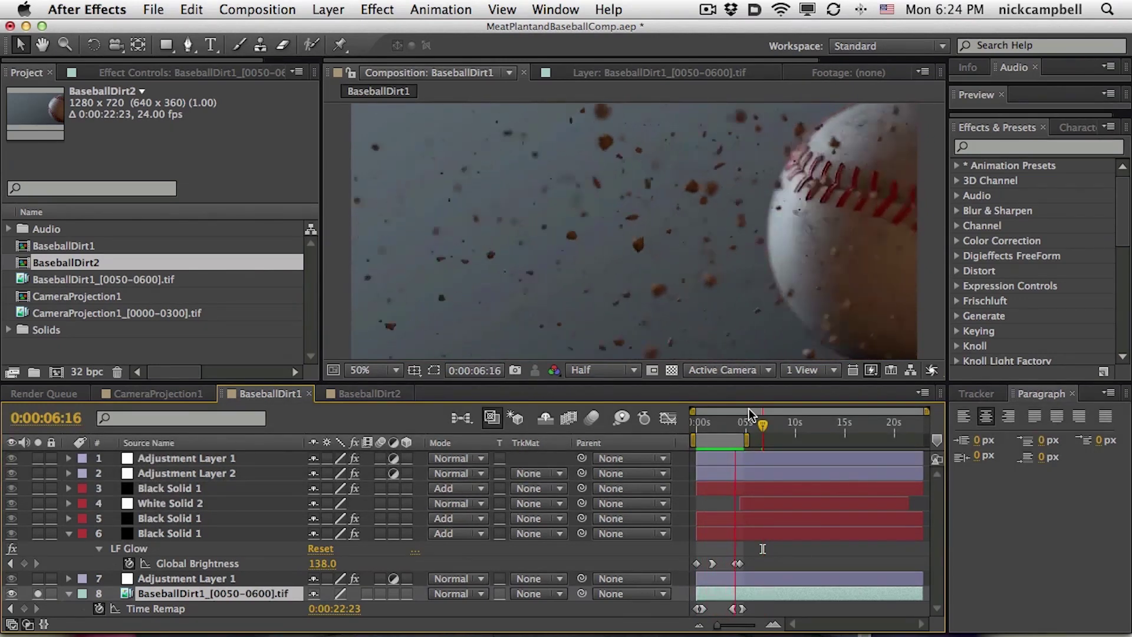
key(space)
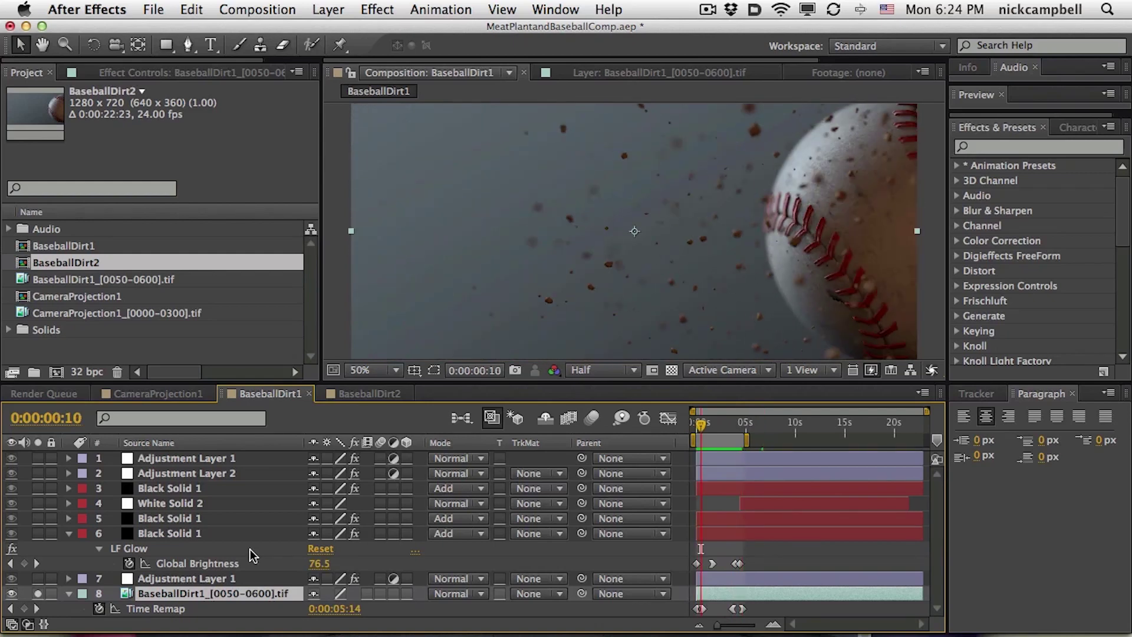
Step: Solo Adjustment Layer 1 and show its RSMB motion blur settings in Effect Controls
click(135, 72)
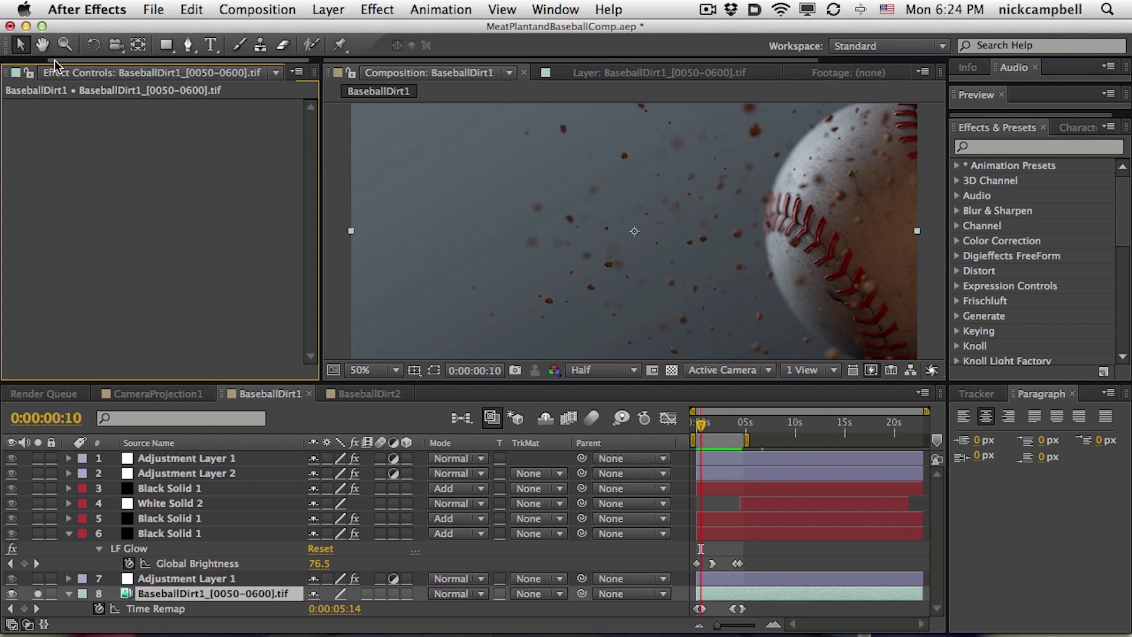
key(super+0)
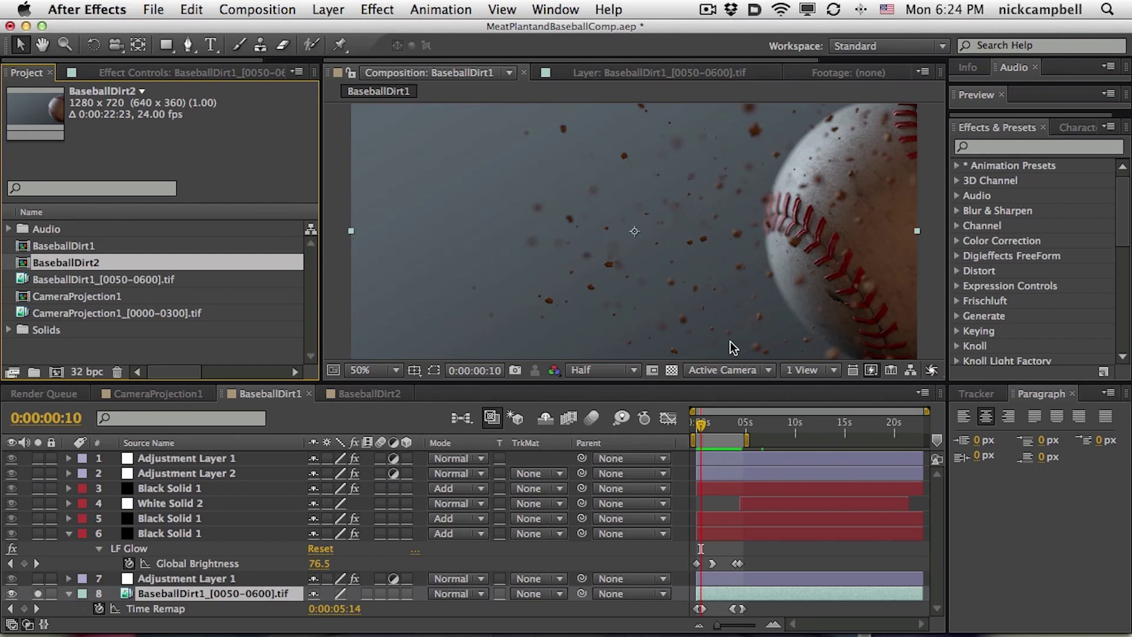
click(38, 579)
click(163, 582)
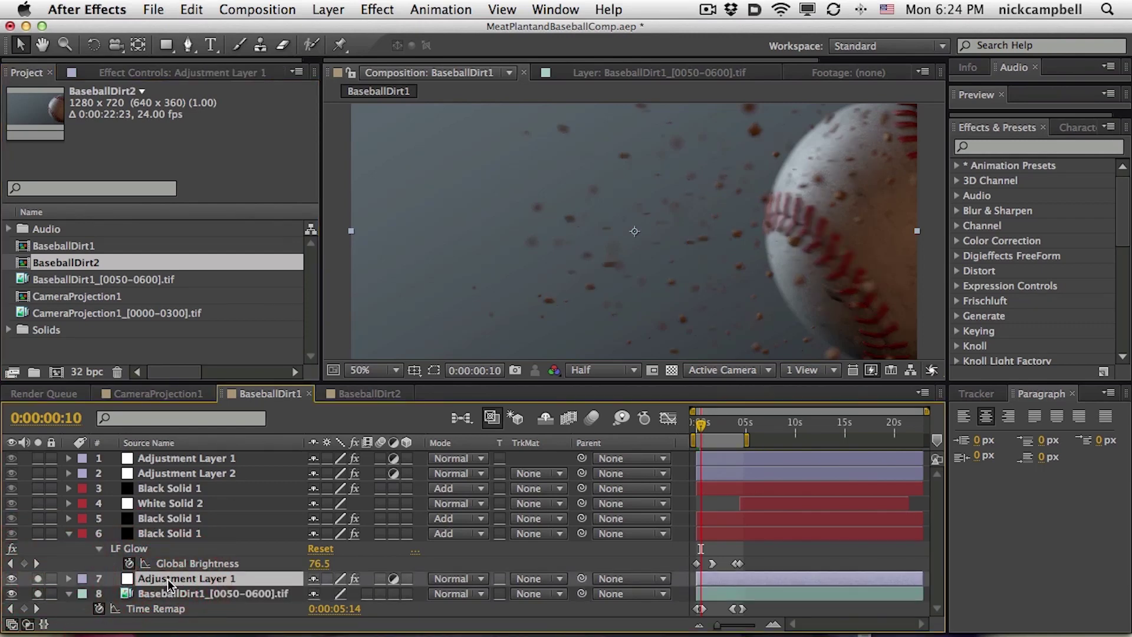
click(162, 73)
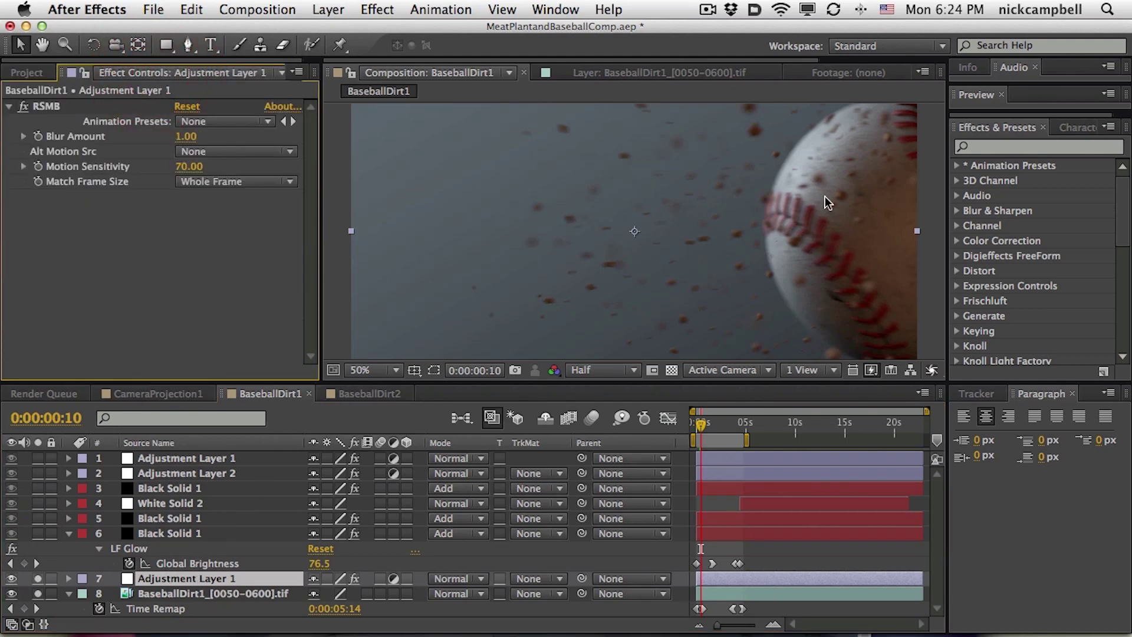
Step: Step through the opening frames and RAM-preview the comp to inspect the motion blur
drag(701, 428, 701, 430)
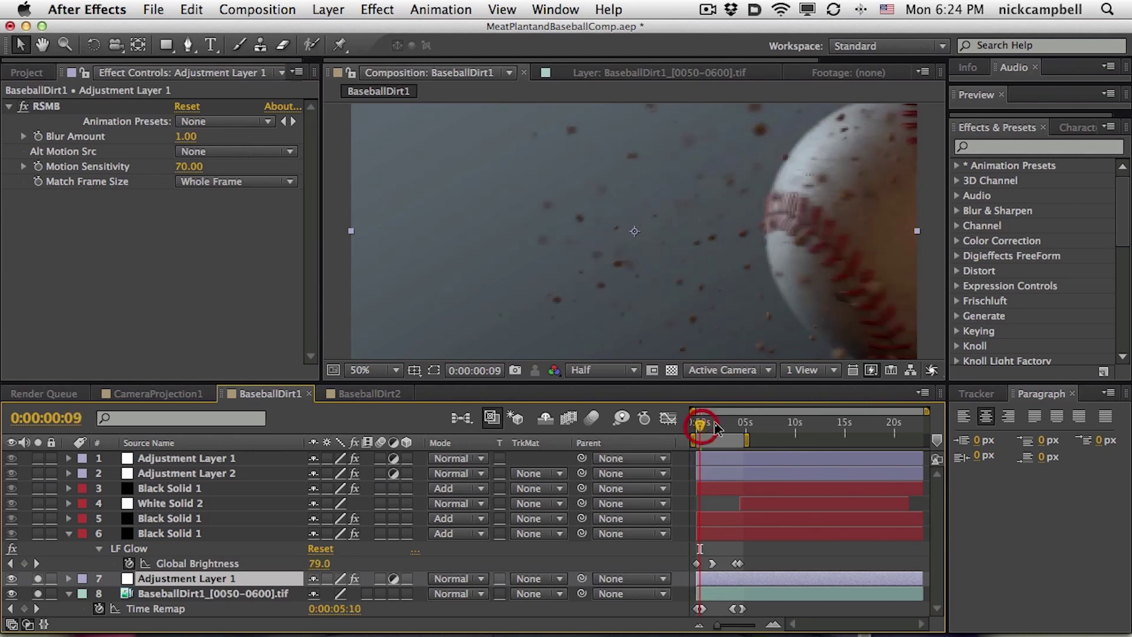
key(Page_Down)
key(Page_Down)
key(Page_Down)
key(Page_Down)
key(Page_Down)
key(Page_Down)
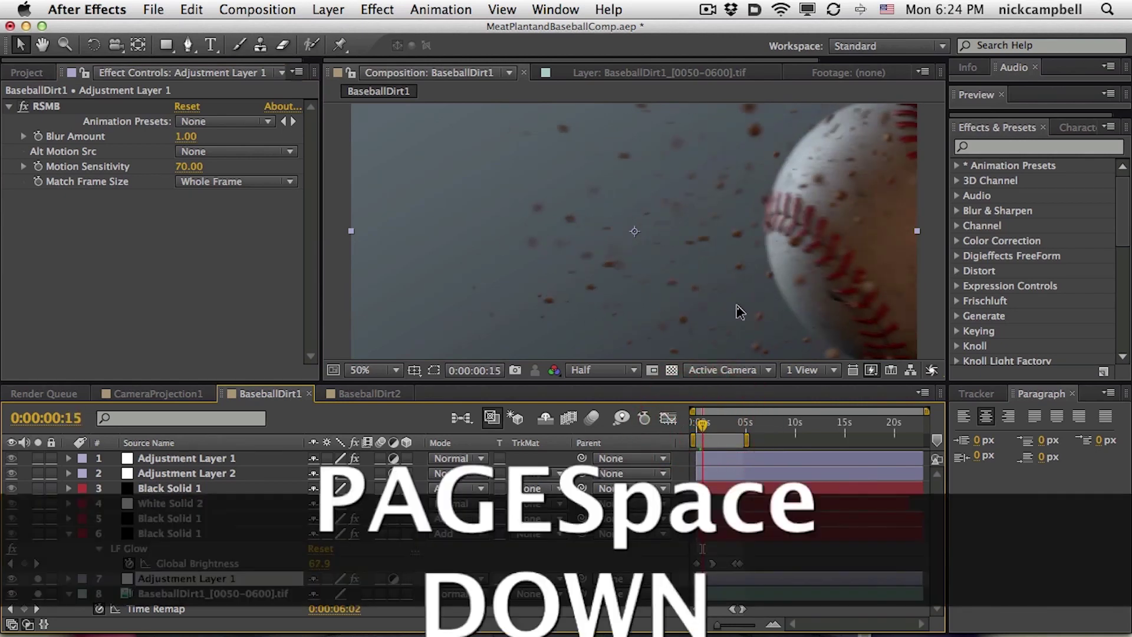
key(shift+Page_Down)
key(shift+Page_Down)
key(shift+Page_Down)
key(shift+Page_Down)
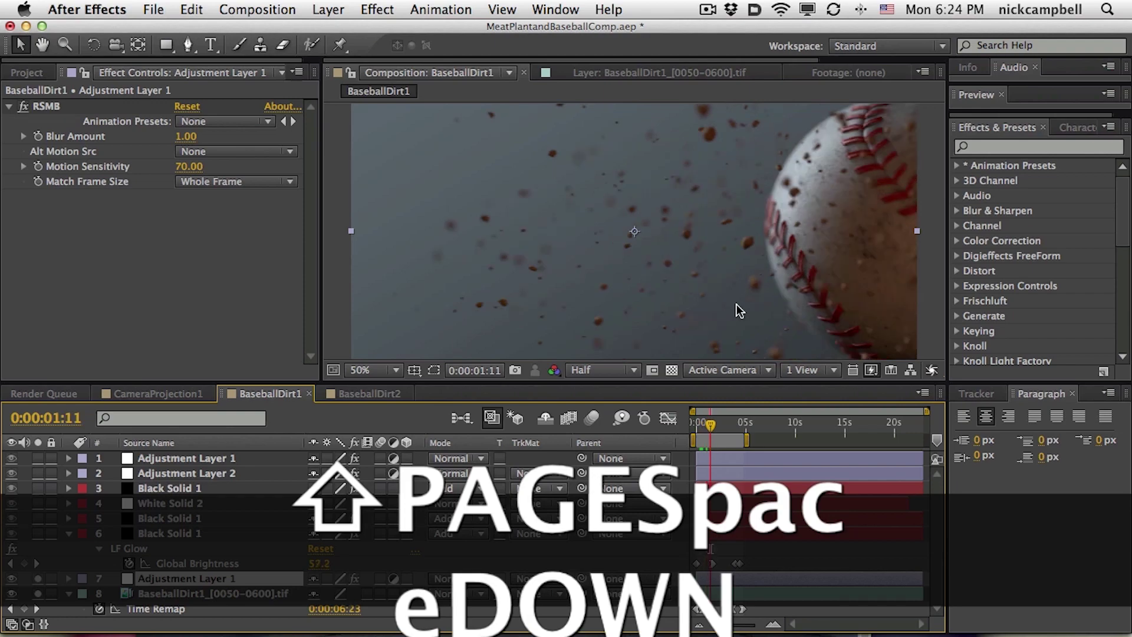
mouse_move(716, 424)
mouse_down()
mouse_move(737, 425)
mouse_move(722, 424)
mouse_up()
key(KP_0)
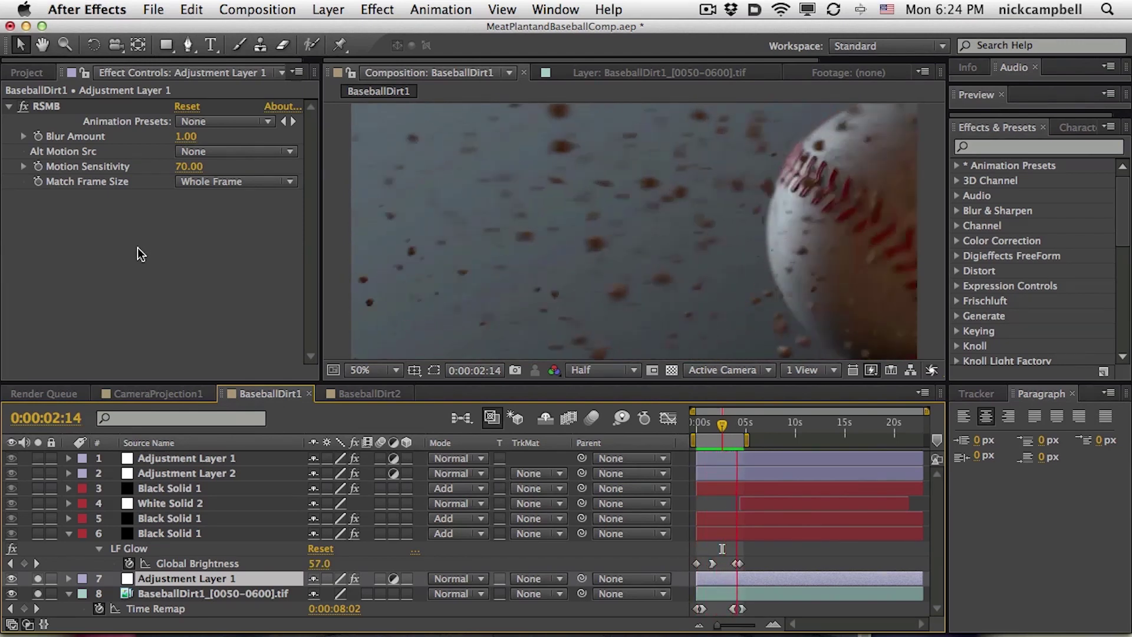
drag(722, 423, 735, 430)
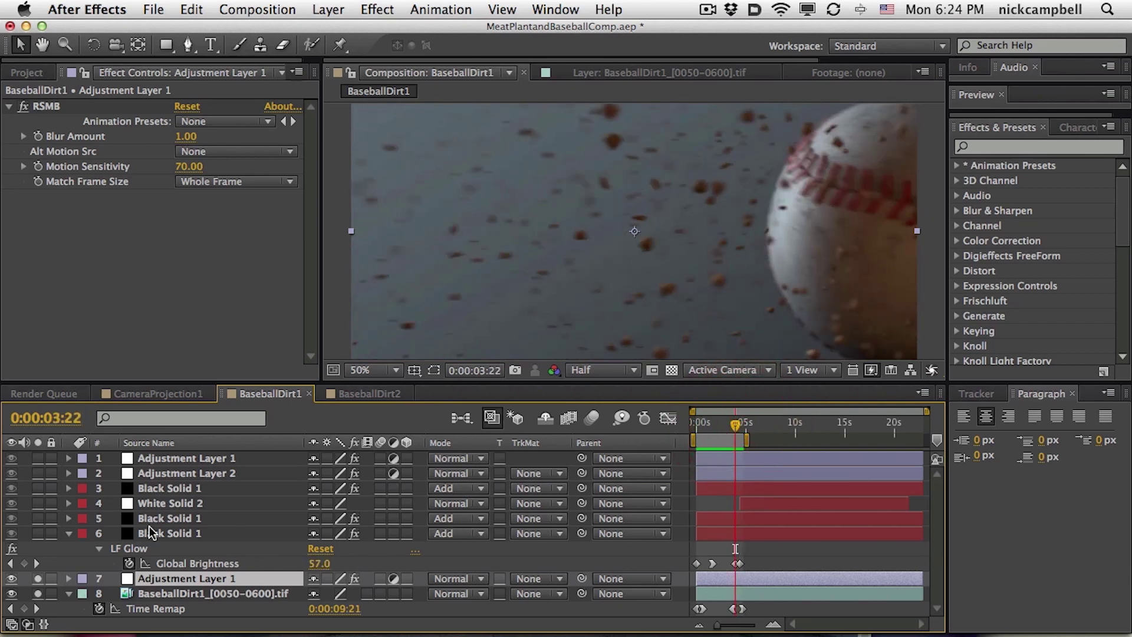
Step: Enlarge the composition view, solo Black Solid 1 glow layer 6, and scrub back toward the start
drag(667, 380, 665, 454)
click(676, 367)
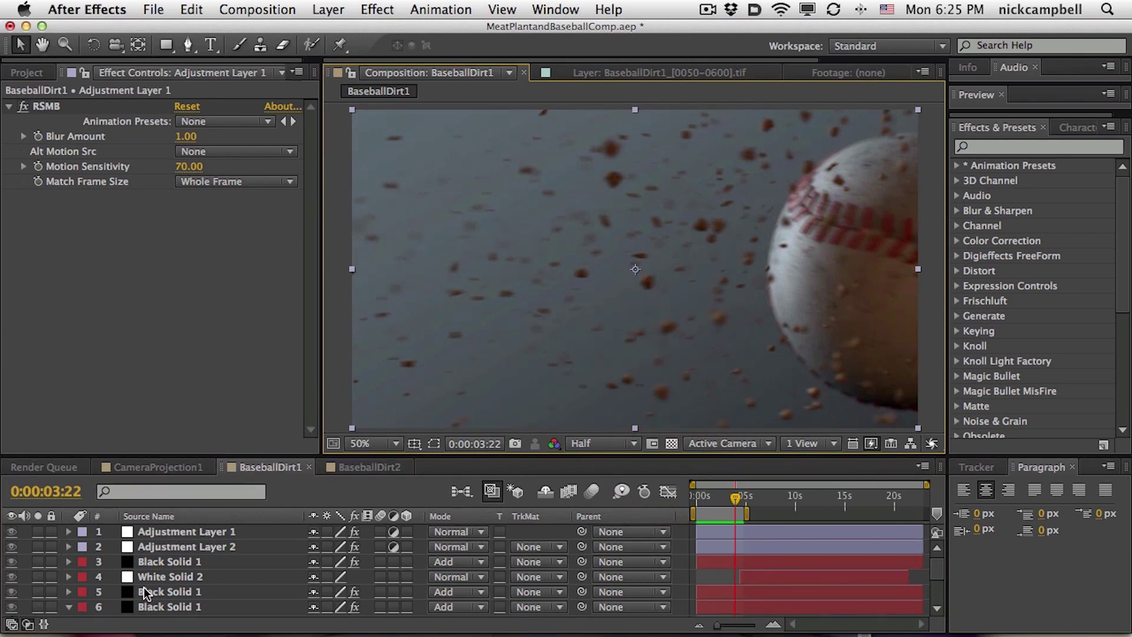
scroll(147, 583, down, 3)
click(38, 559)
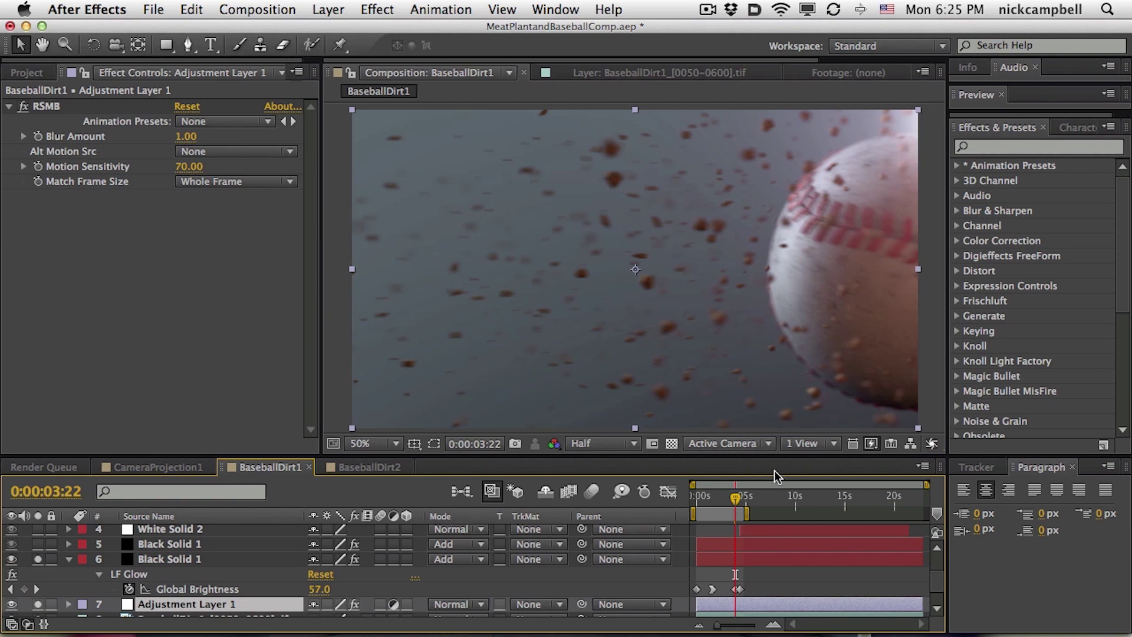
drag(735, 502, 686, 512)
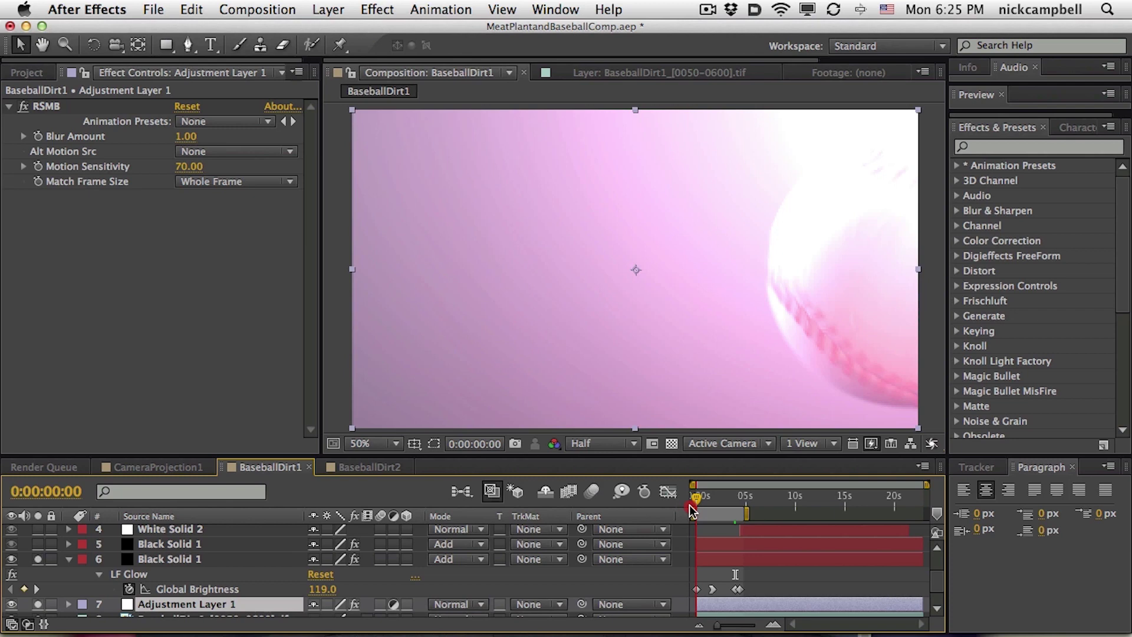
Step: Show Black Solid 1's LF Glow settings as Global Brightness falls from 119 to 67.9
drag(676, 507, 676, 507)
click(177, 559)
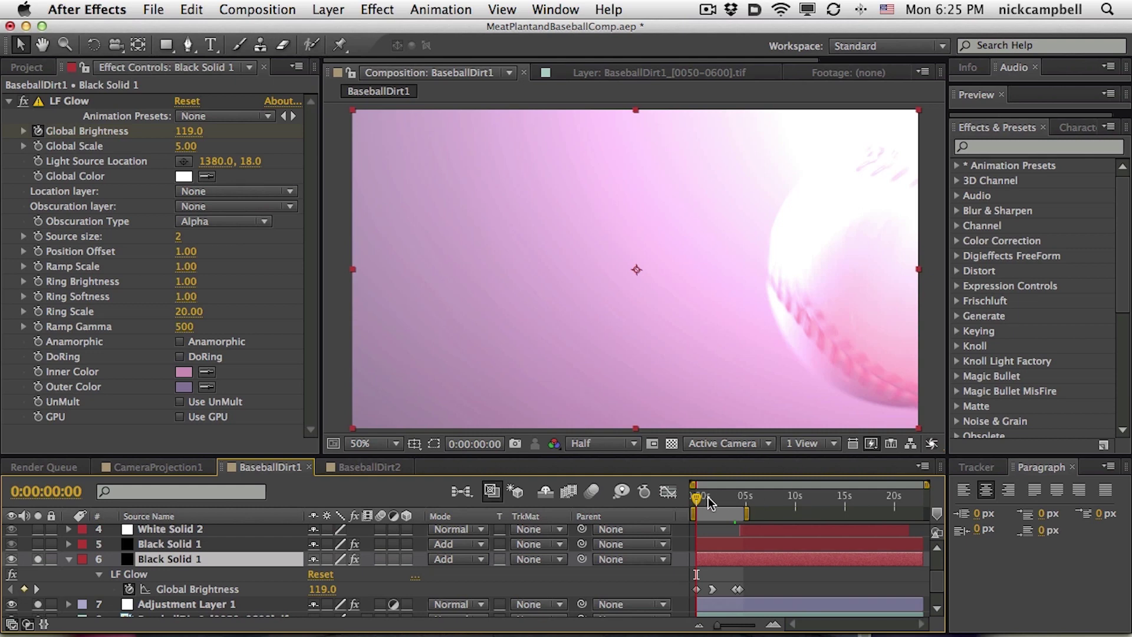
mouse_move(699, 499)
mouse_down()
mouse_move(715, 501)
mouse_move(687, 508)
mouse_up()
drag(700, 507, 703, 507)
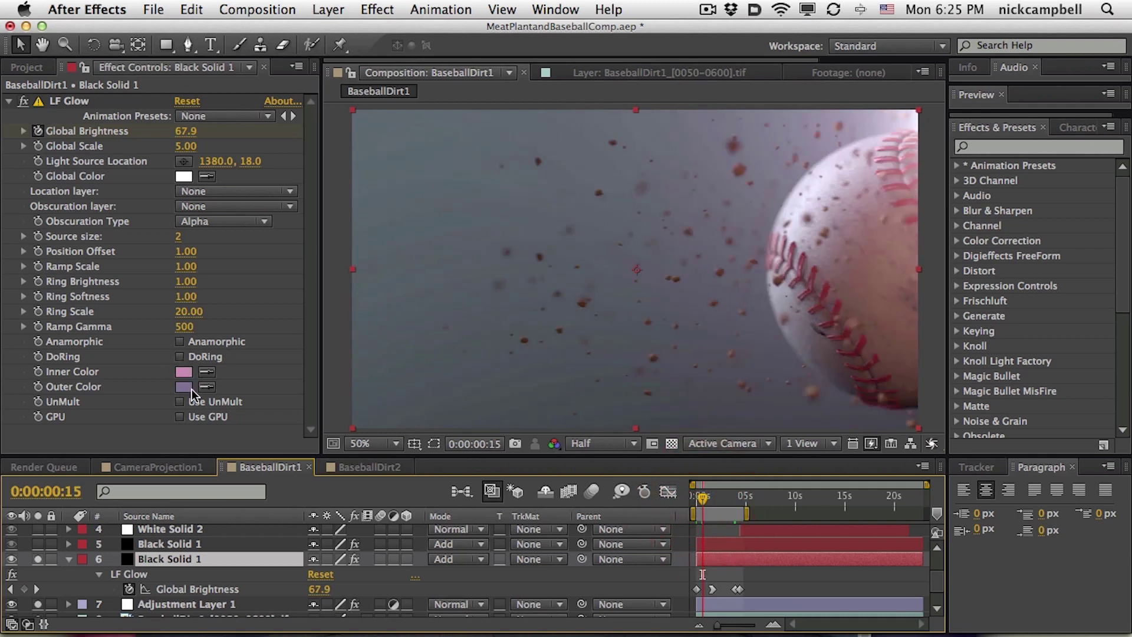
mouse_move(724, 506)
mouse_down()
mouse_move(688, 508)
mouse_move(744, 498)
mouse_up()
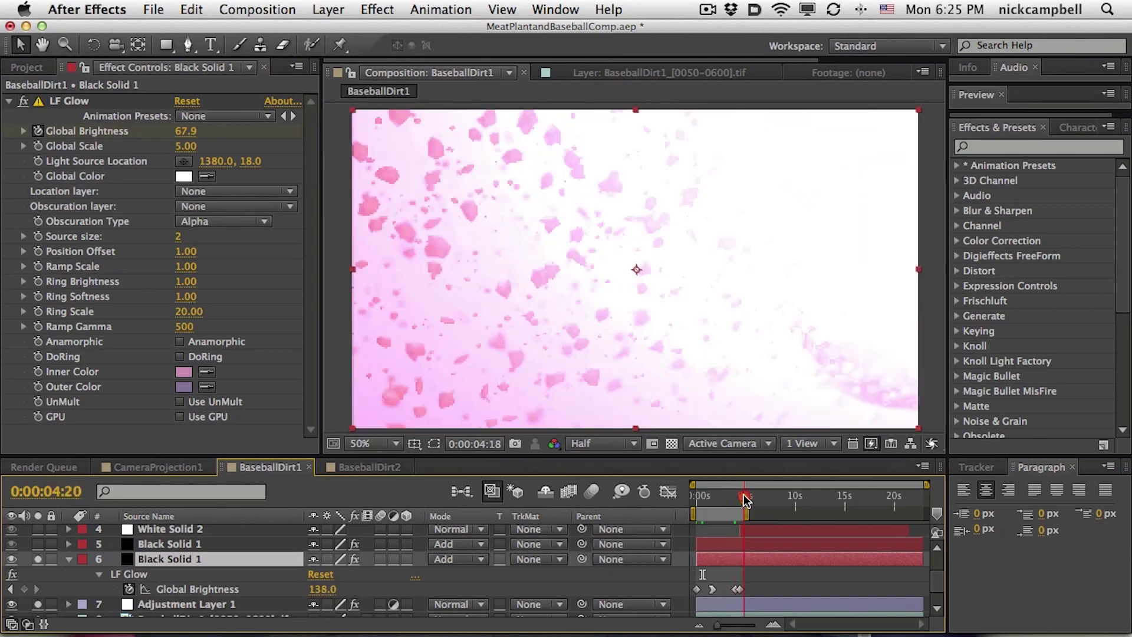
Step: Check the glow at 0:00:04:07 and 0:00:02:03, comparing layer 5 soloed and unsoloed
click(739, 498)
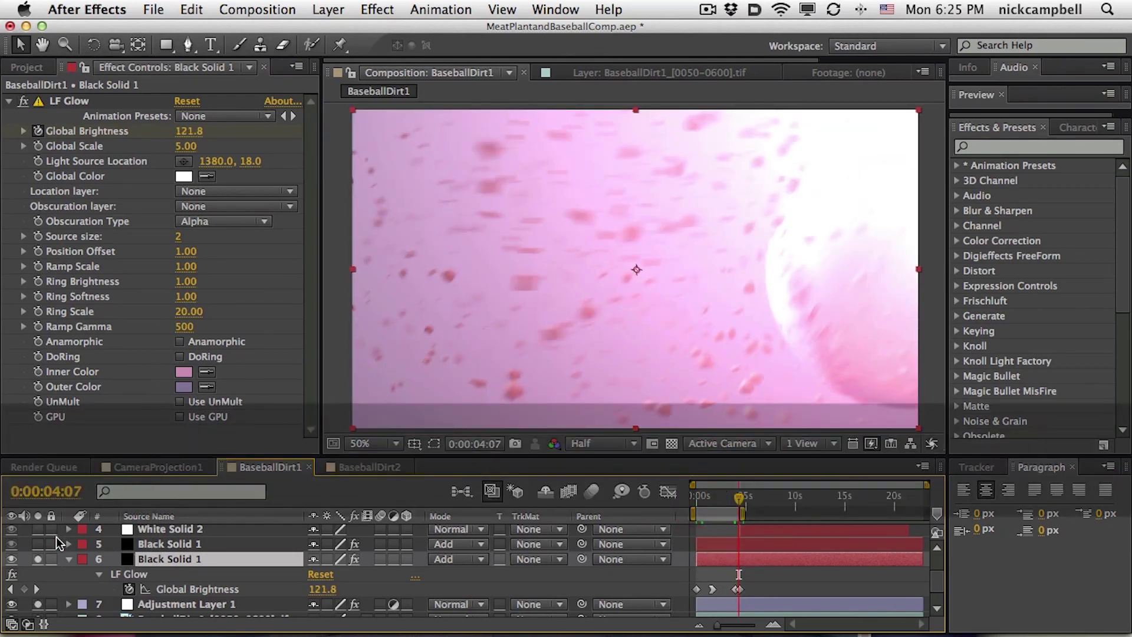
click(716, 500)
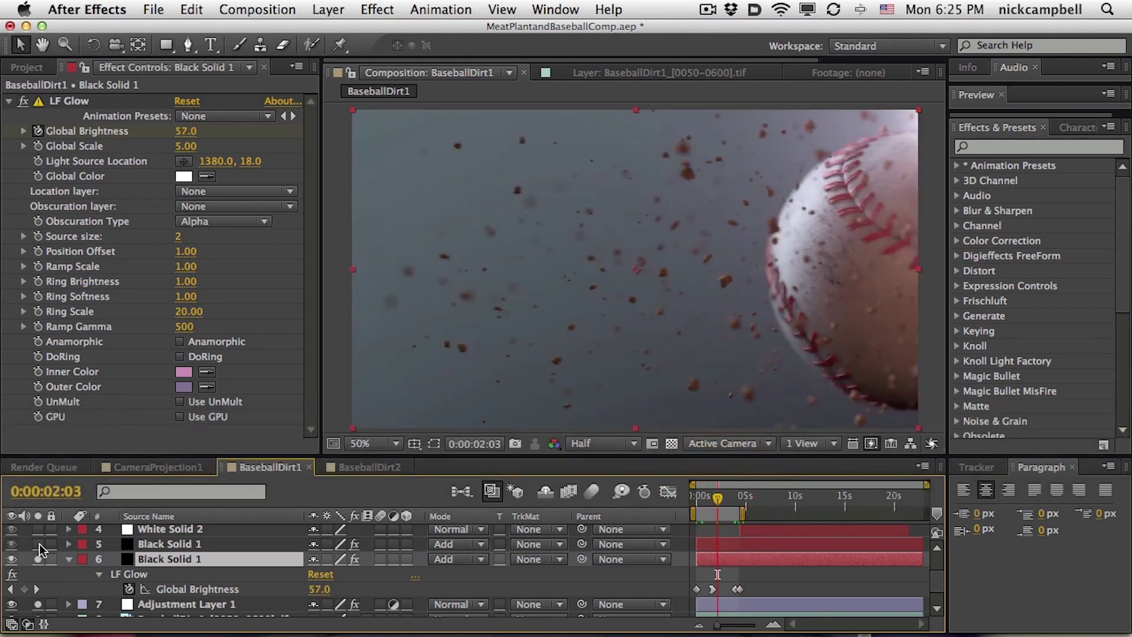
click(37, 544)
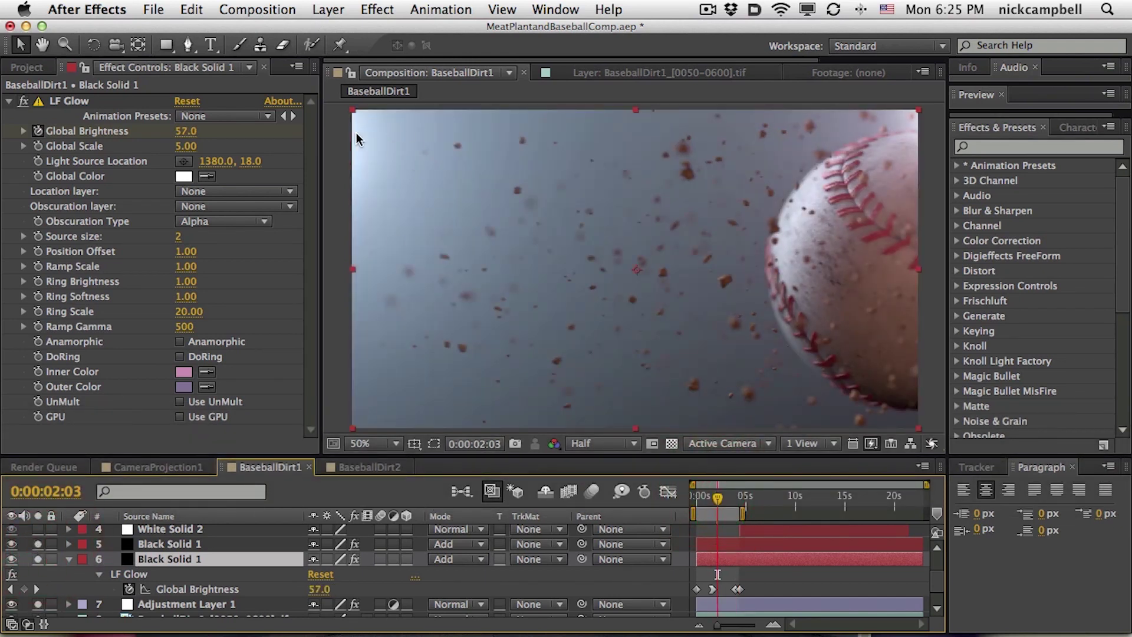
click(38, 544)
click(37, 544)
drag(699, 501, 724, 500)
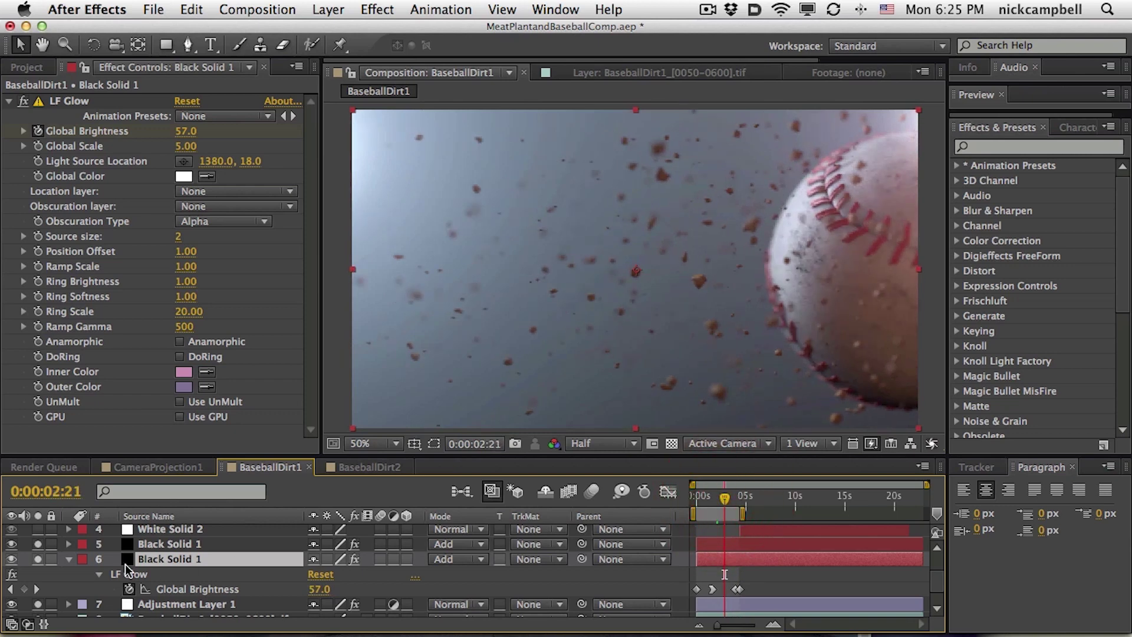
Step: Select White Solid 2 and move forward to about 0:00:04:13, where the white flash fills the frame
drag(138, 548, 140, 581)
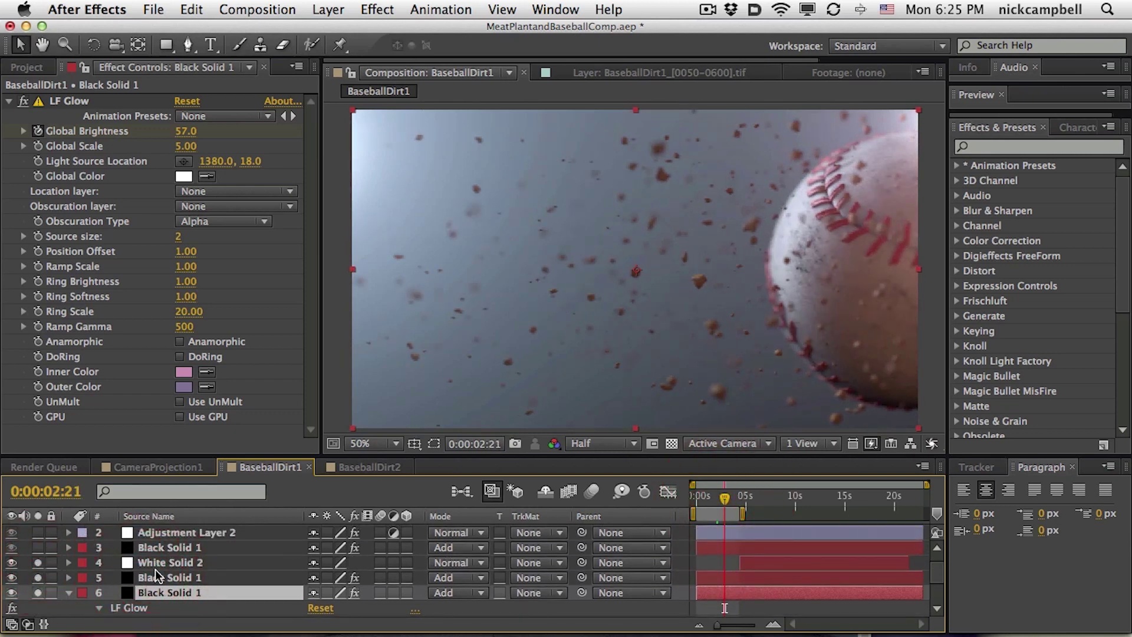
click(154, 562)
drag(729, 500, 741, 497)
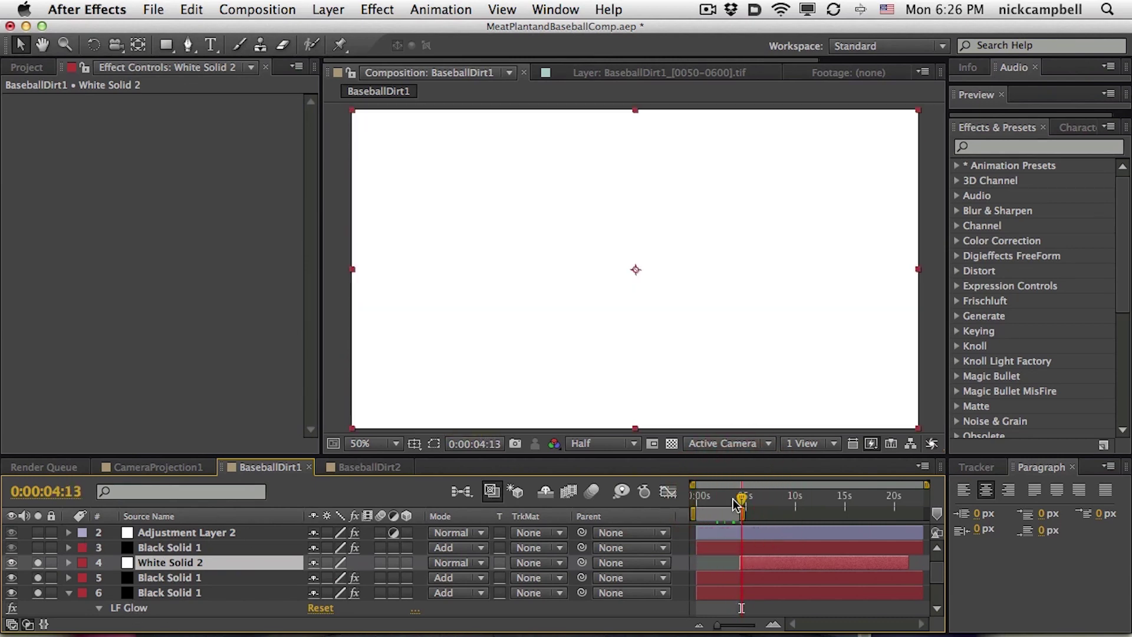
Step: Solo Black Solid 1 glow layer 3, pan the view, and toggle its solo to compare
click(166, 547)
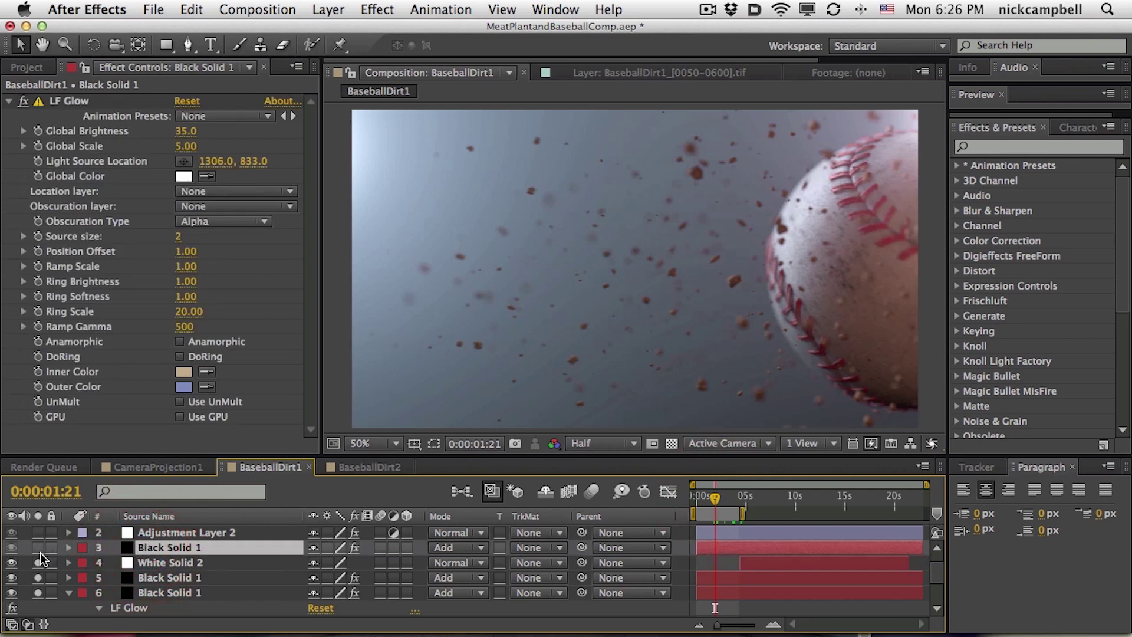
click(38, 548)
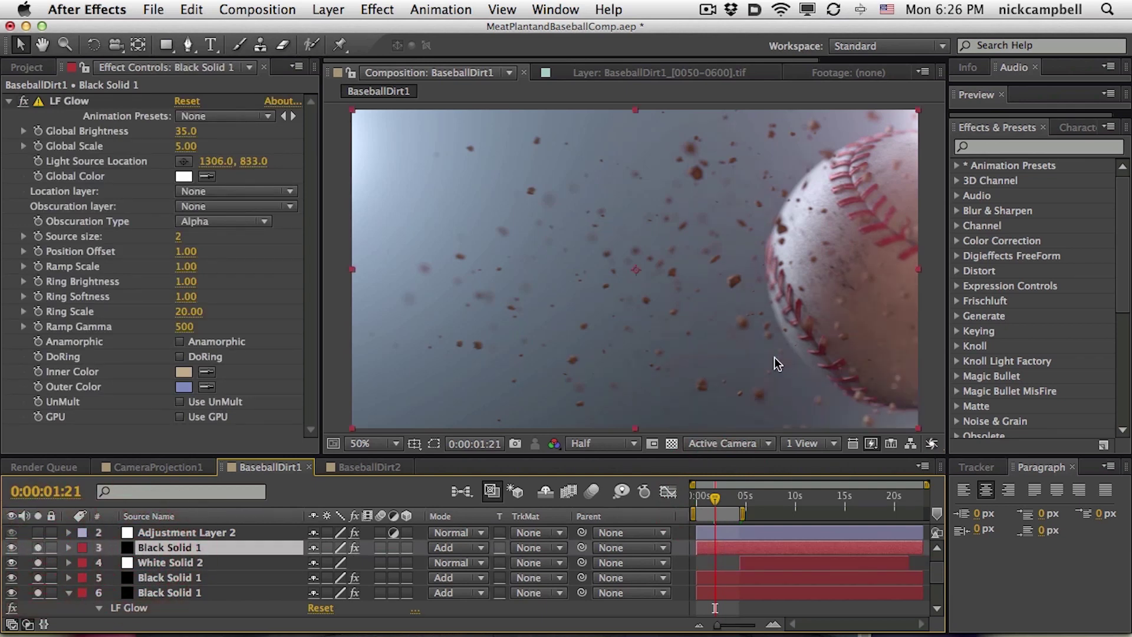
key(h)
drag(872, 362, 784, 350)
key(v)
click(37, 547)
click(38, 547)
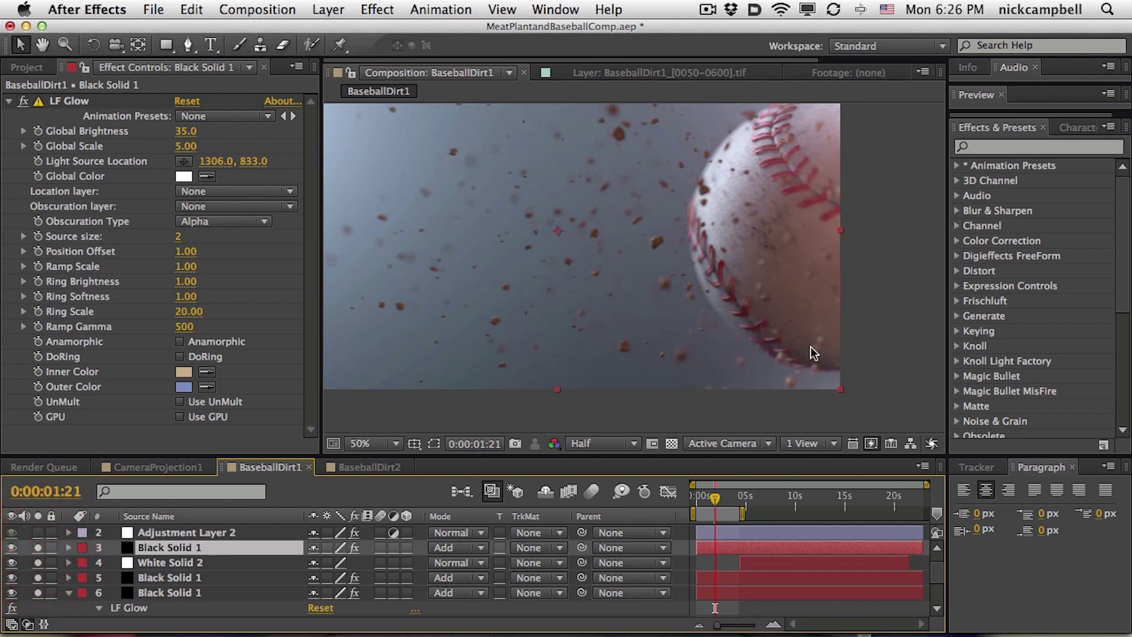
Step: Compare the glow on and off at 0:00:02:18, then return to 0:00:02:06
drag(725, 502, 724, 498)
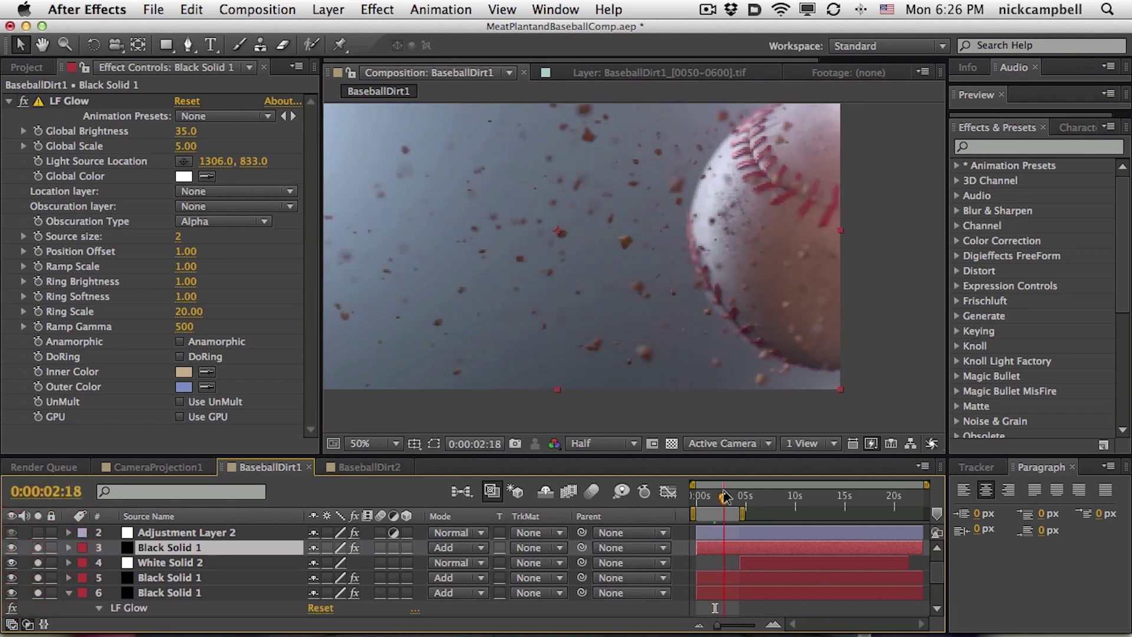
click(38, 547)
click(38, 548)
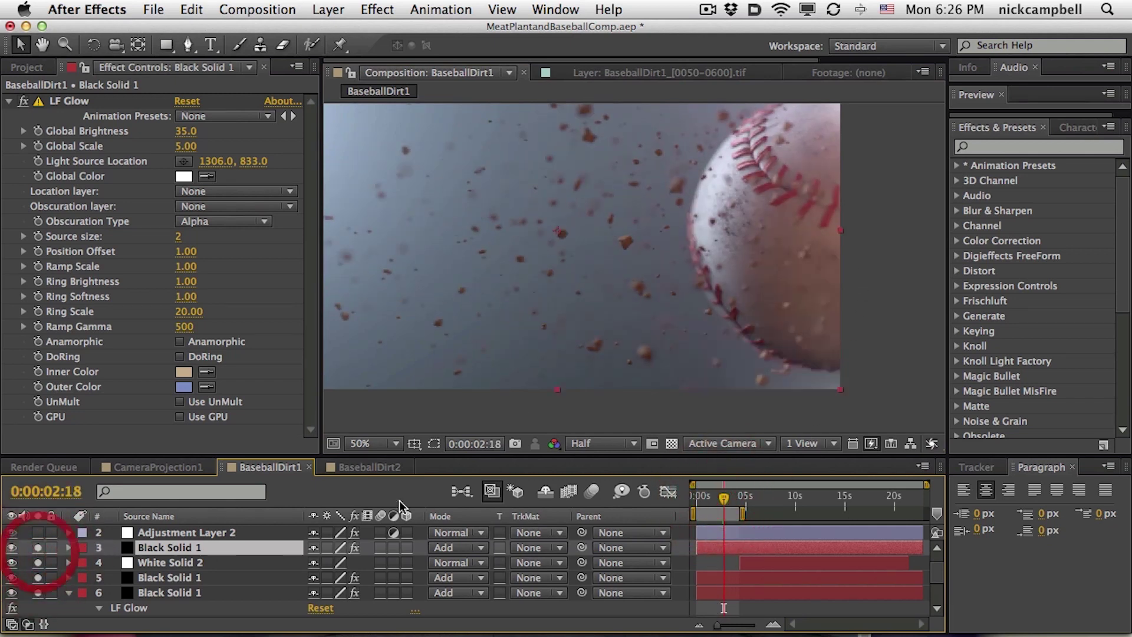
drag(724, 501, 721, 493)
key(space)
drag(246, 594, 265, 487)
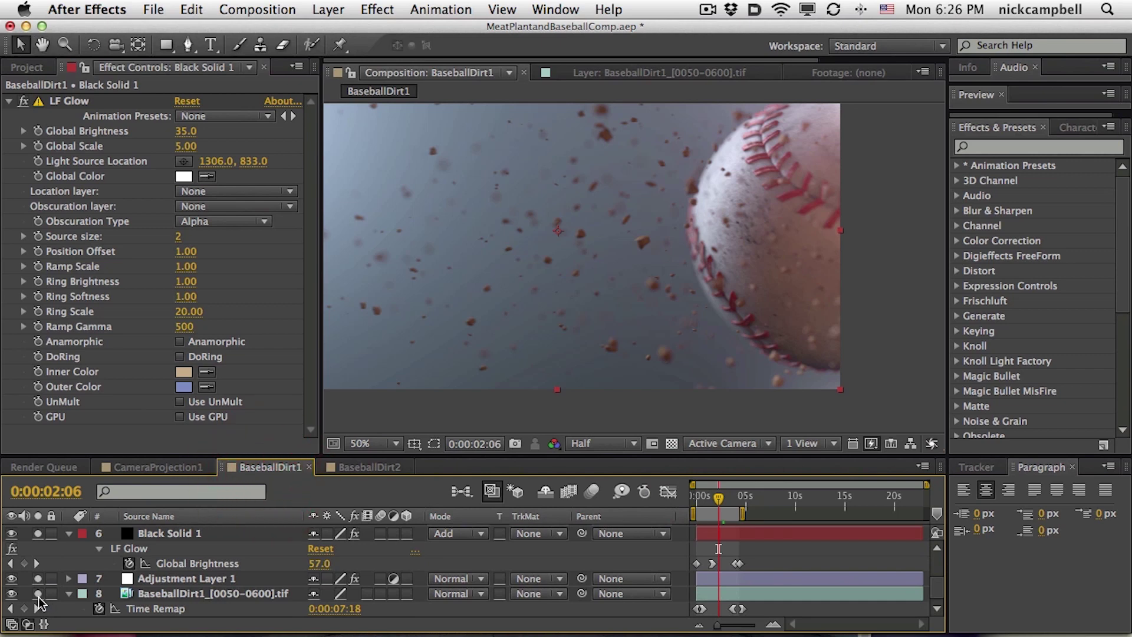
scroll(53, 581, up, 5)
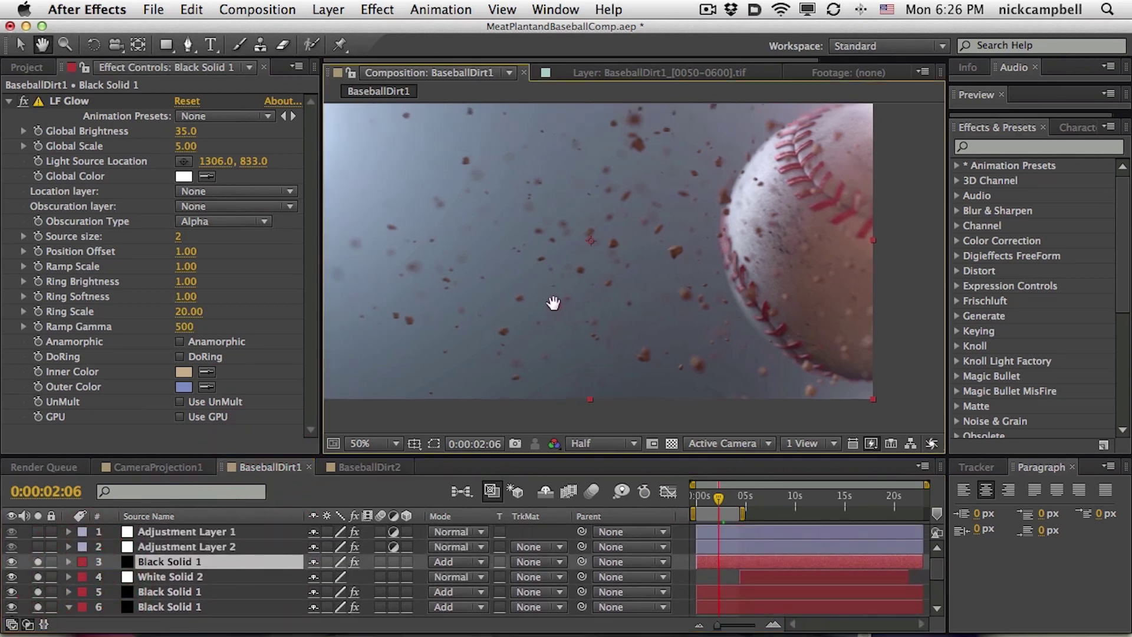
Step: Show Adjustment Layer 2's Levels settings and toggle its solo to compare the grade
click(167, 547)
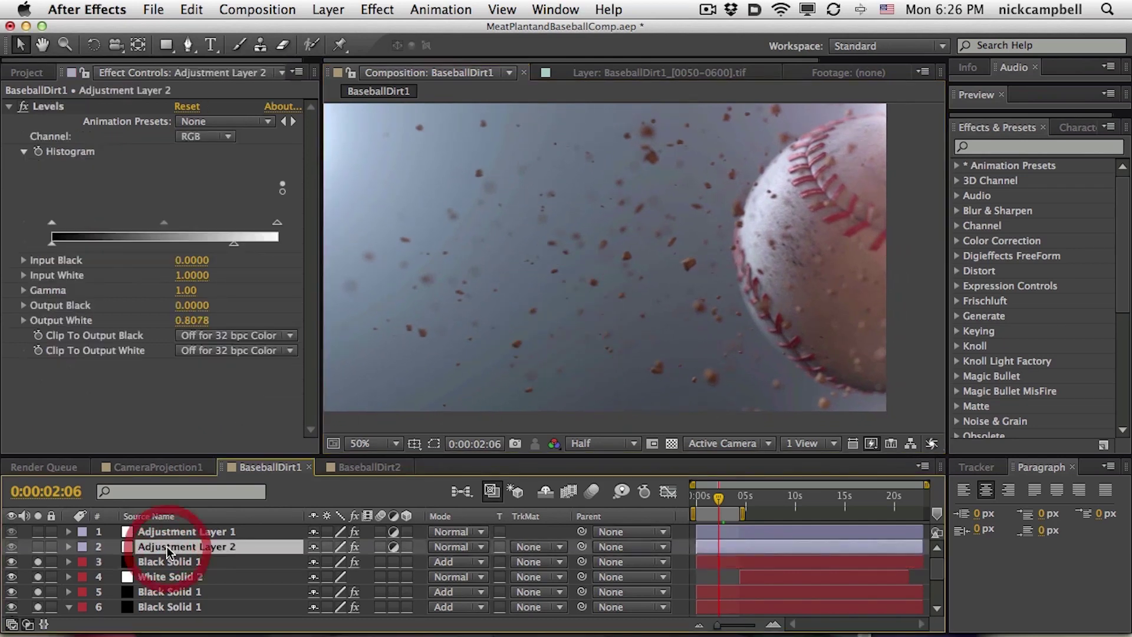
click(38, 547)
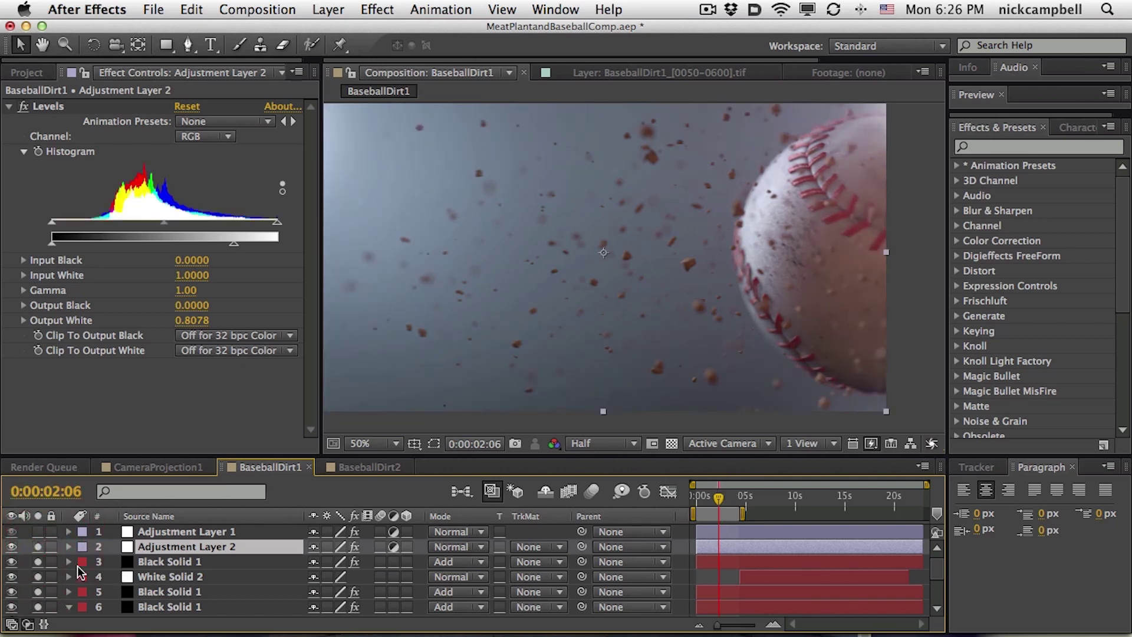
click(37, 546)
click(38, 547)
drag(480, 324, 525, 329)
click(38, 546)
click(38, 547)
key(h)
drag(615, 346, 604, 340)
click(604, 340)
key(v)
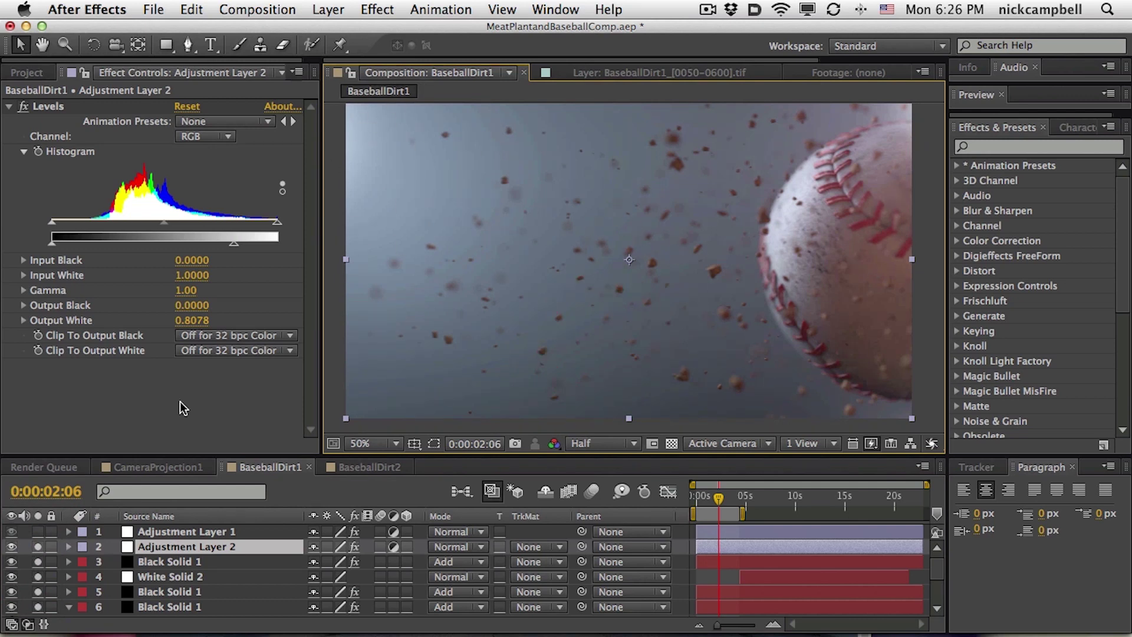
Step: Also solo Adjustment Layer 1 and nudge a point on its Curves to test brightening
click(38, 531)
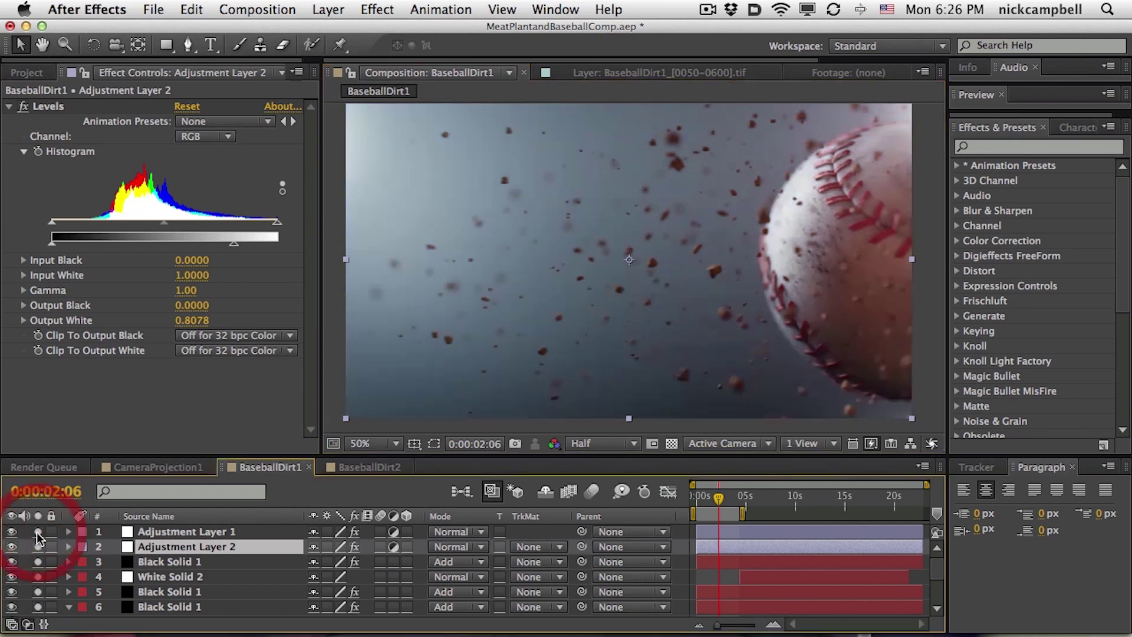
click(37, 532)
click(37, 531)
click(176, 531)
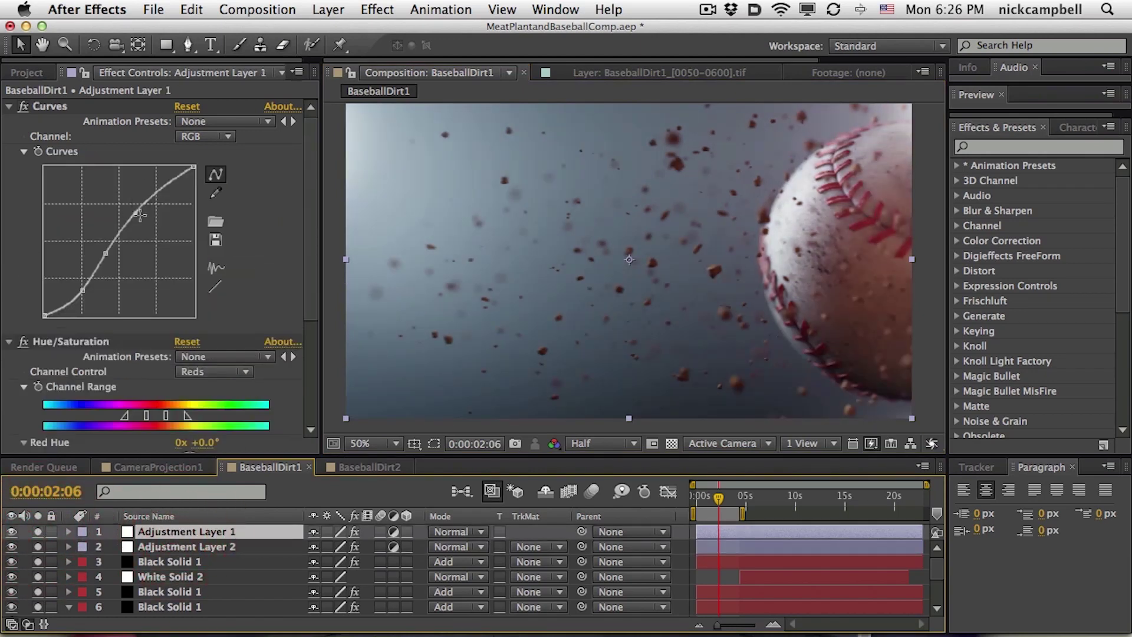
mouse_move(136, 215)
mouse_down()
mouse_move(132, 205)
mouse_move(136, 213)
mouse_up()
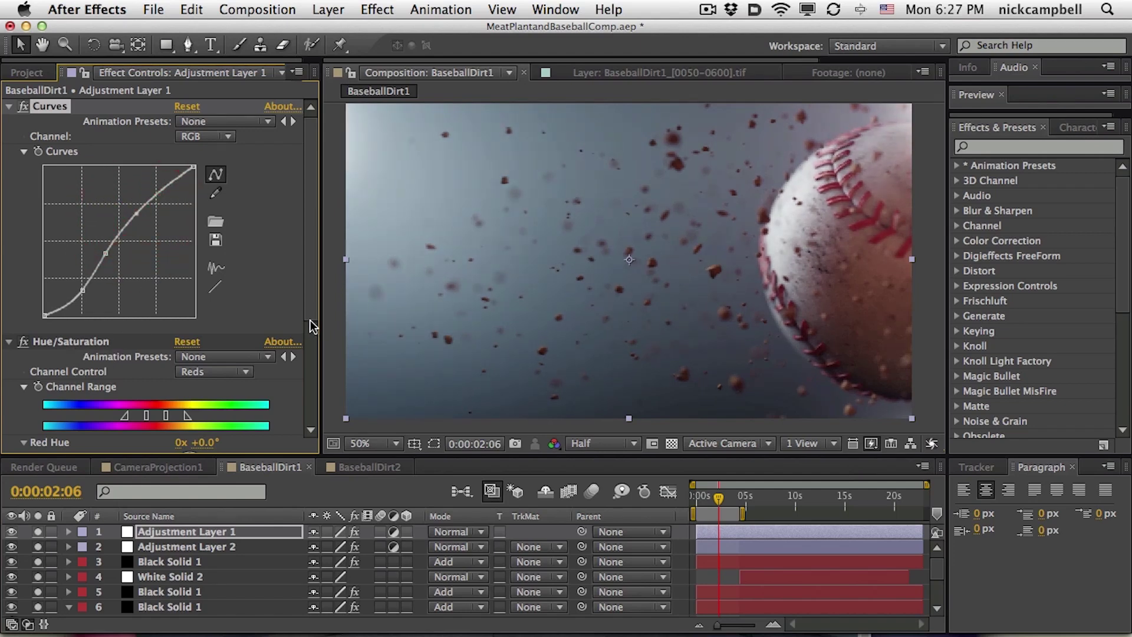
scroll(312, 353, down, 5)
Step: Toggle the Hue/Saturation effect off and on to compare the look, leaving it enabled
click(25, 173)
click(25, 173)
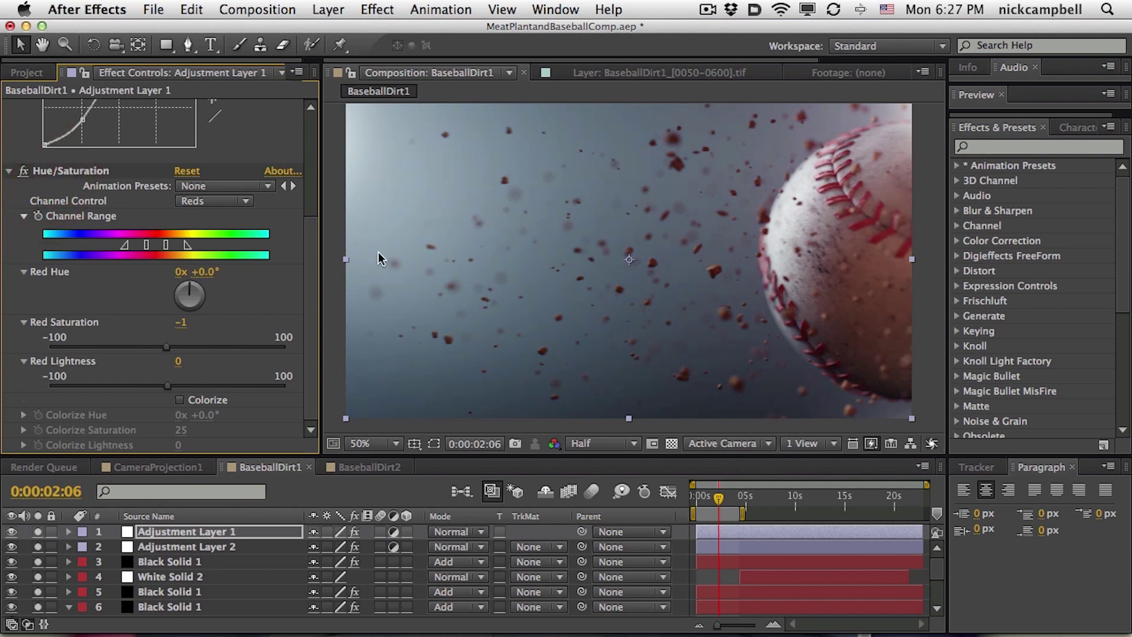
click(24, 171)
click(24, 172)
click(24, 171)
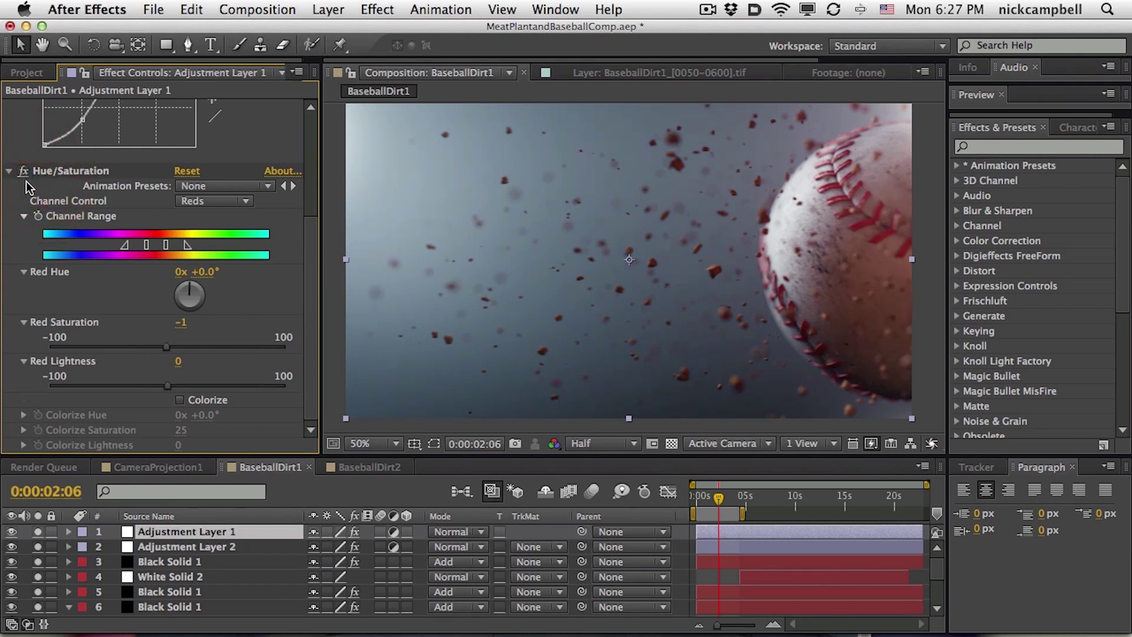
click(23, 175)
Step: Clear all solos, compare the raw footage with the full grade, and make the viewer taller
drag(37, 531, 61, 592)
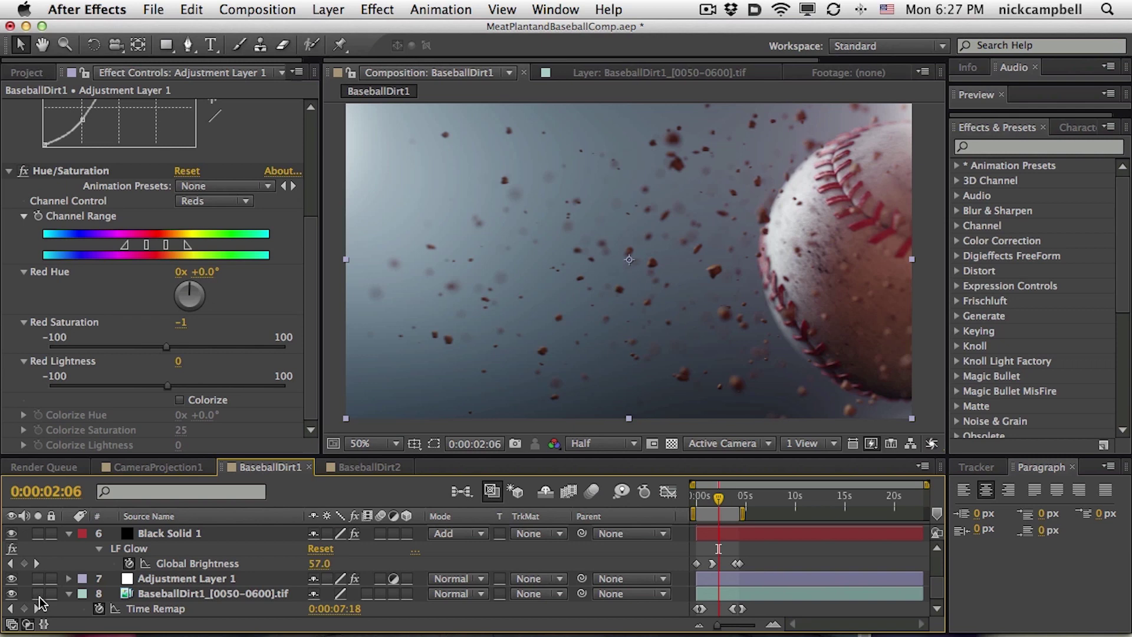
click(38, 593)
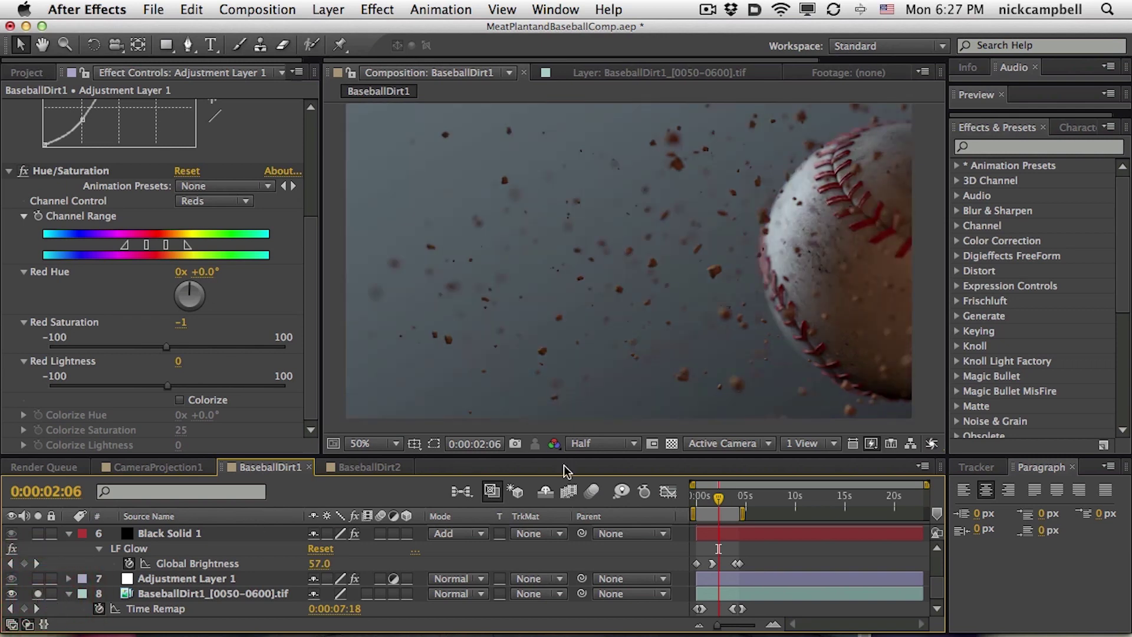
drag(558, 454, 559, 481)
key(h)
drag(614, 383, 627, 381)
scroll(68, 596, down, 2)
key(v)
click(38, 593)
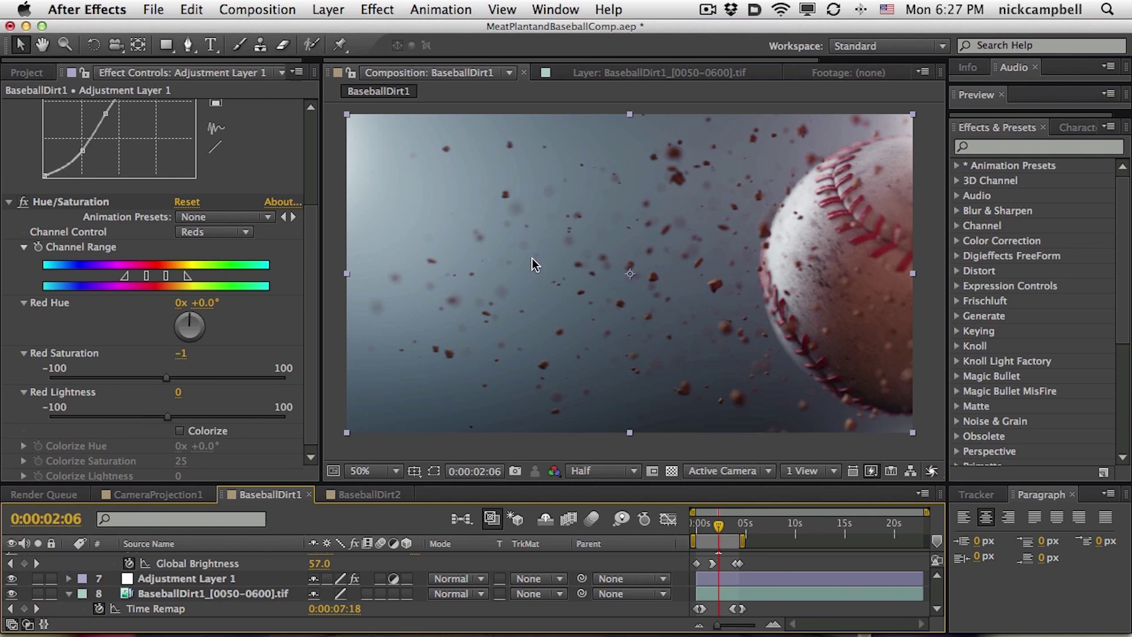
key(h)
drag(607, 267, 605, 269)
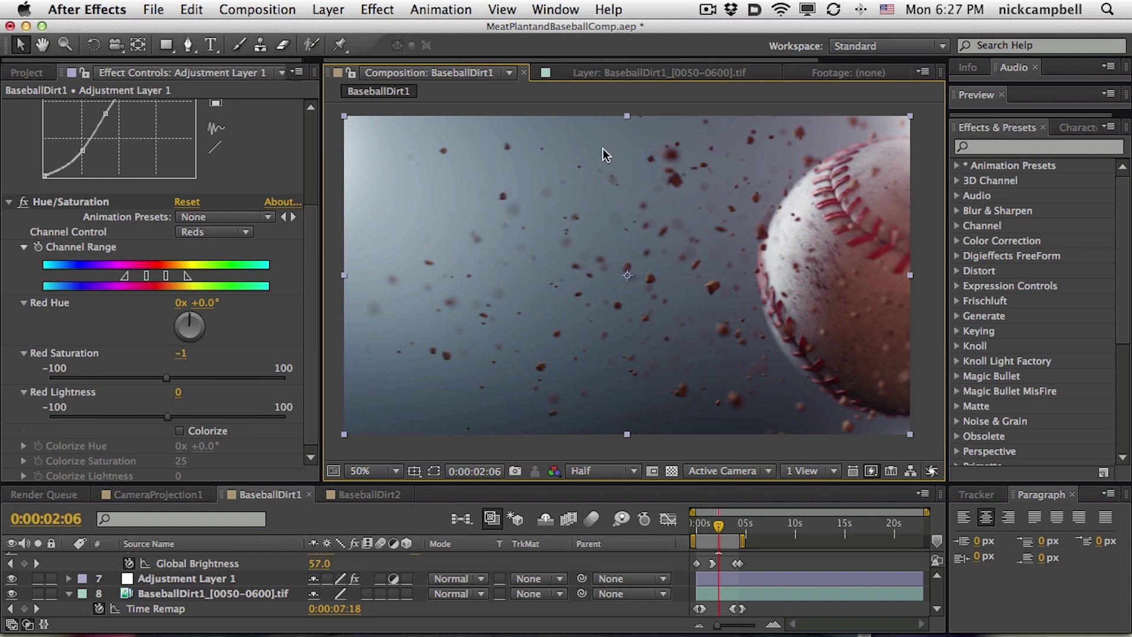
drag(603, 193, 613, 208)
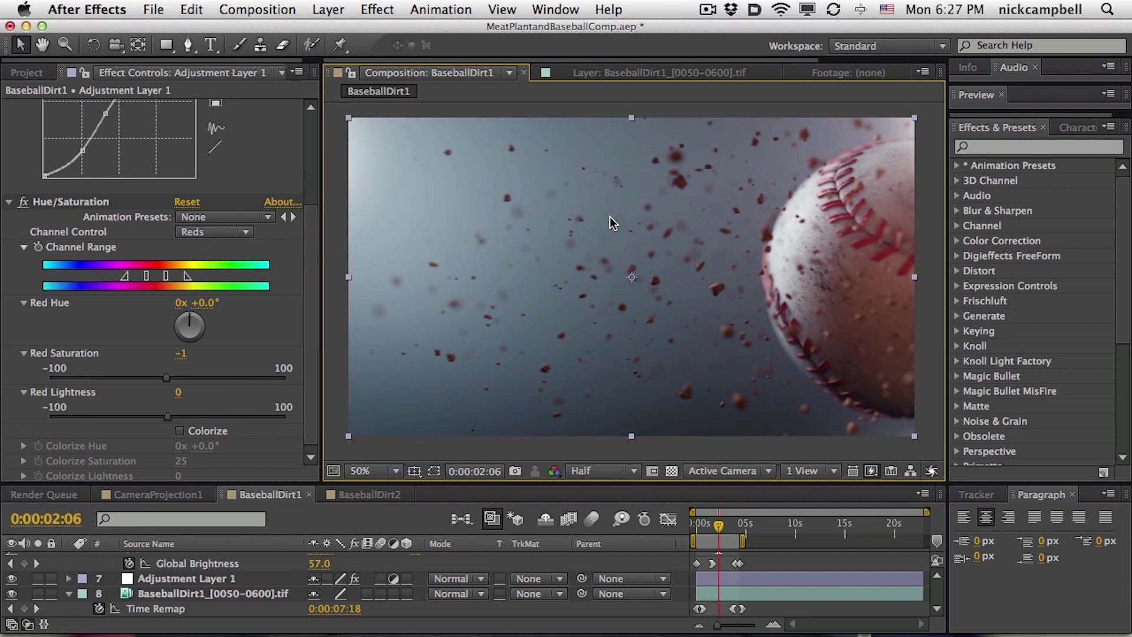